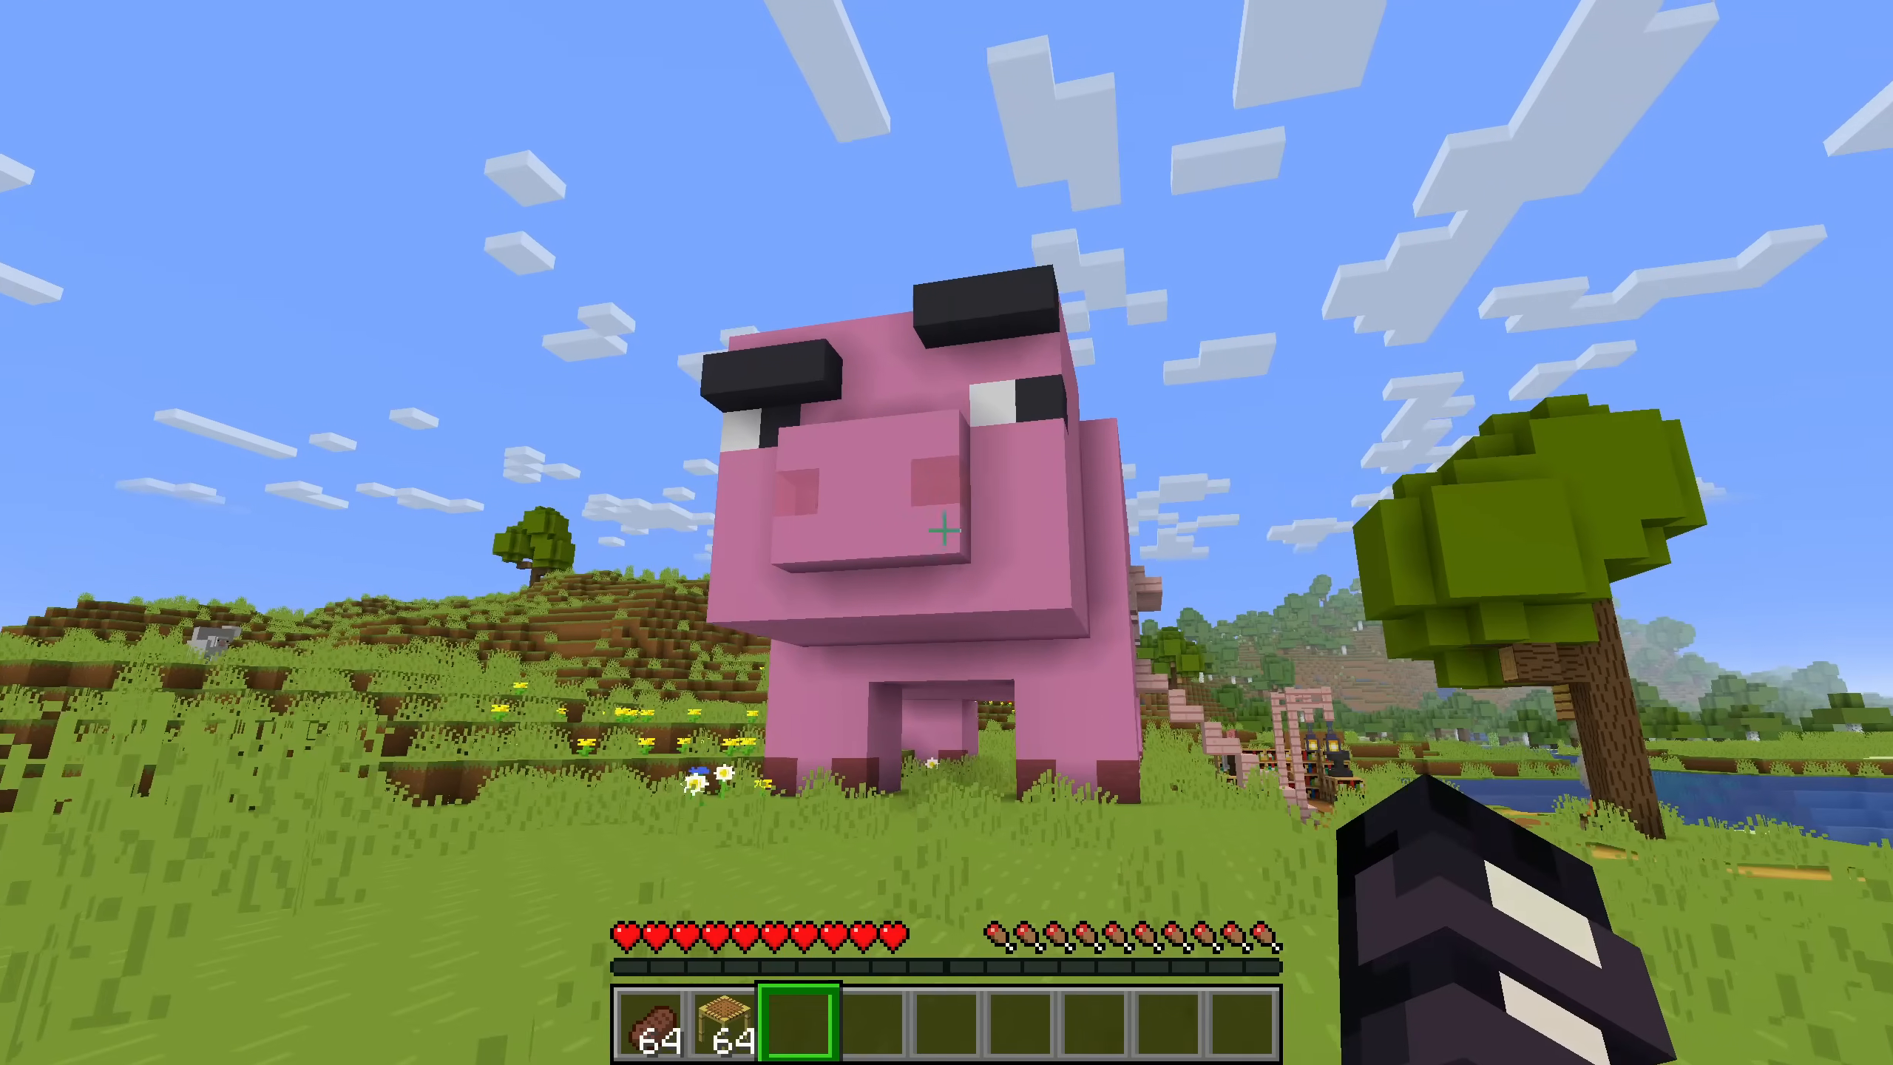
Step: Scout the shoreline for a view of the pig house, building, climbing and removing a scaffolding tower at the sand's edge
key("d")
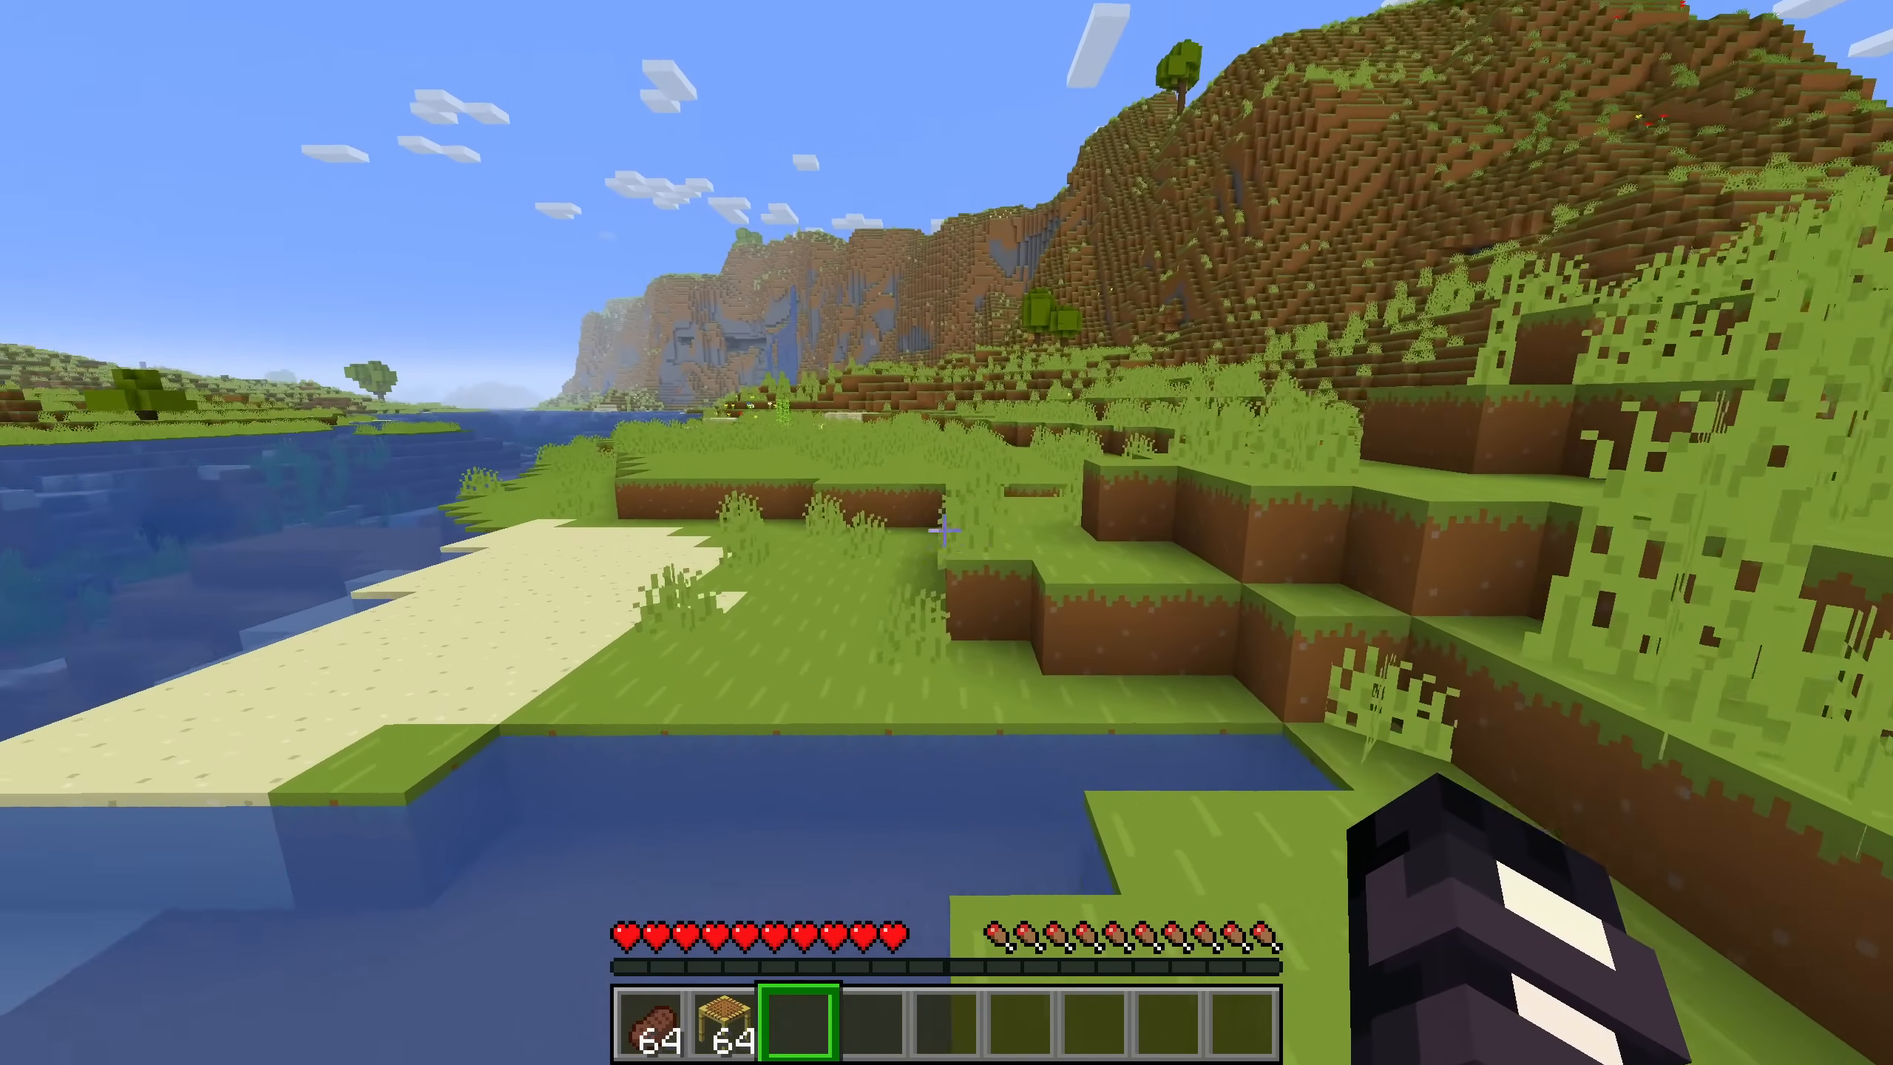
key("w")
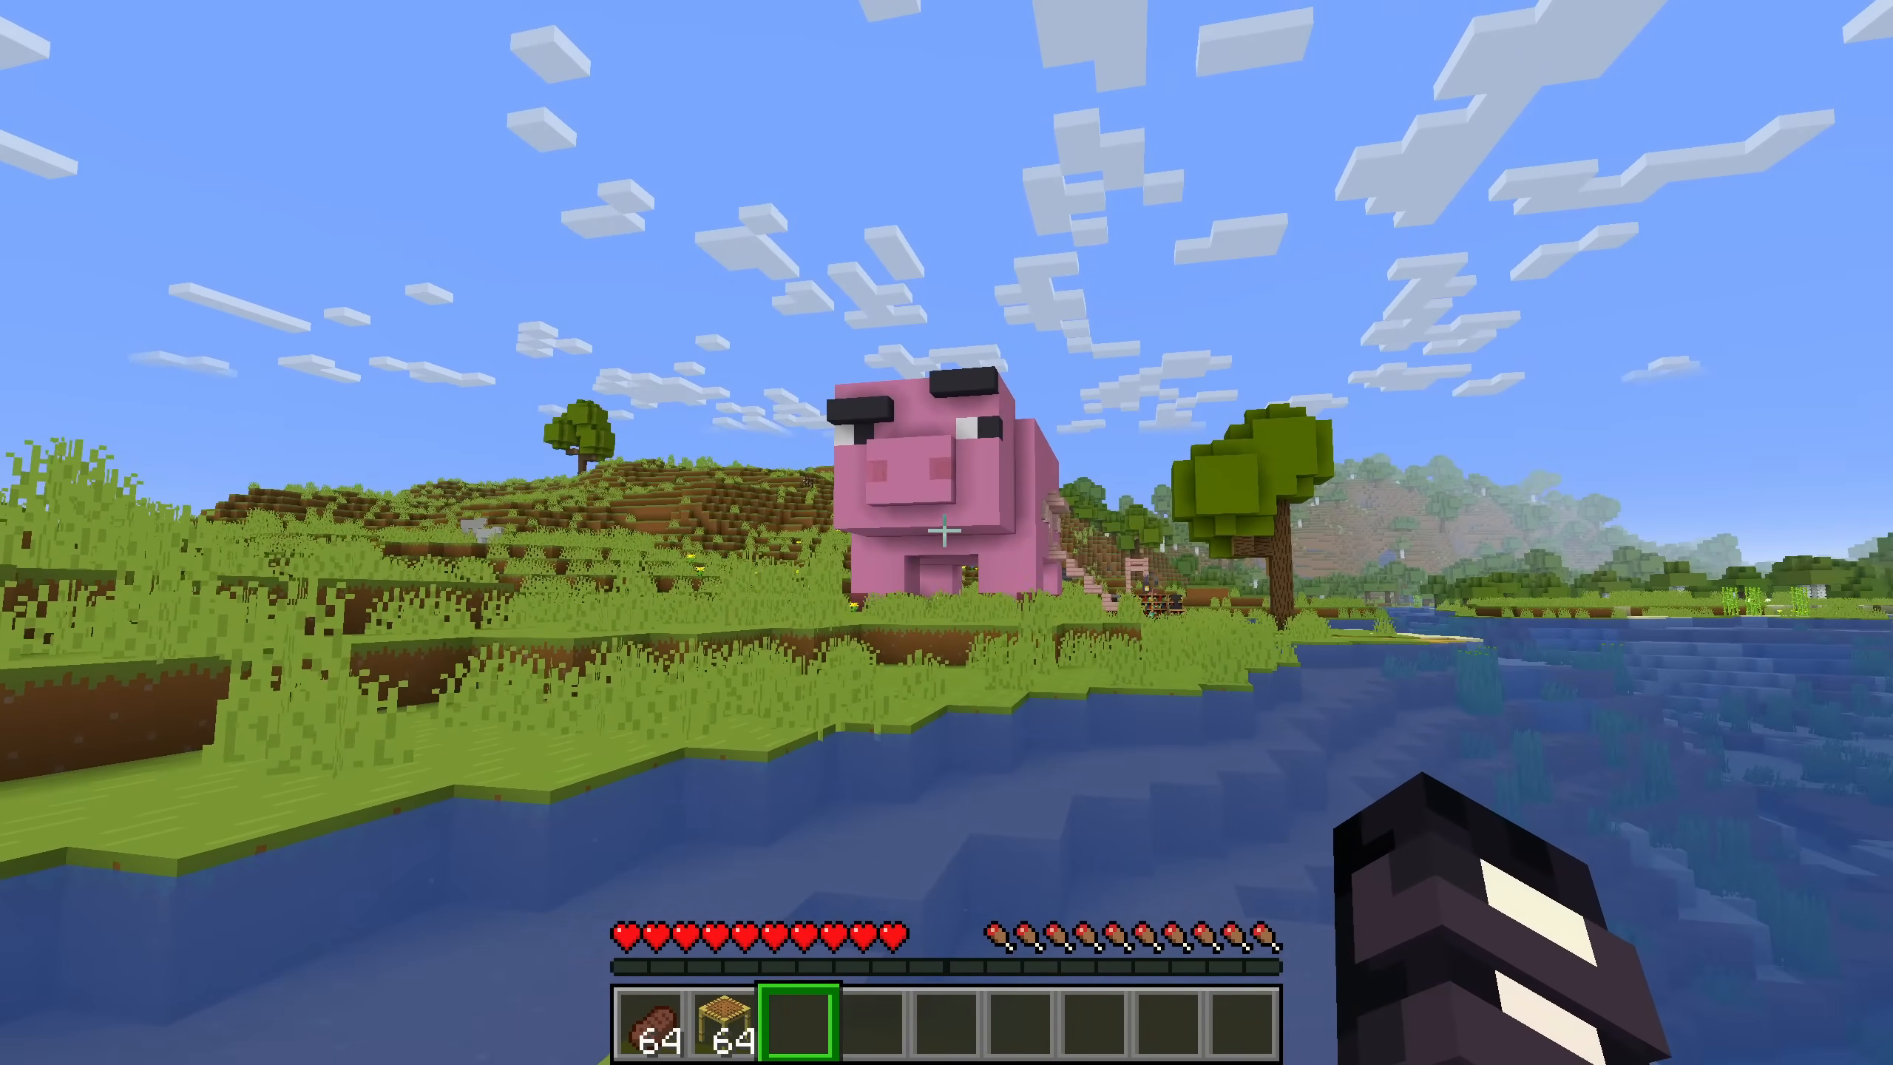
key("2")
right_click(945, 531)
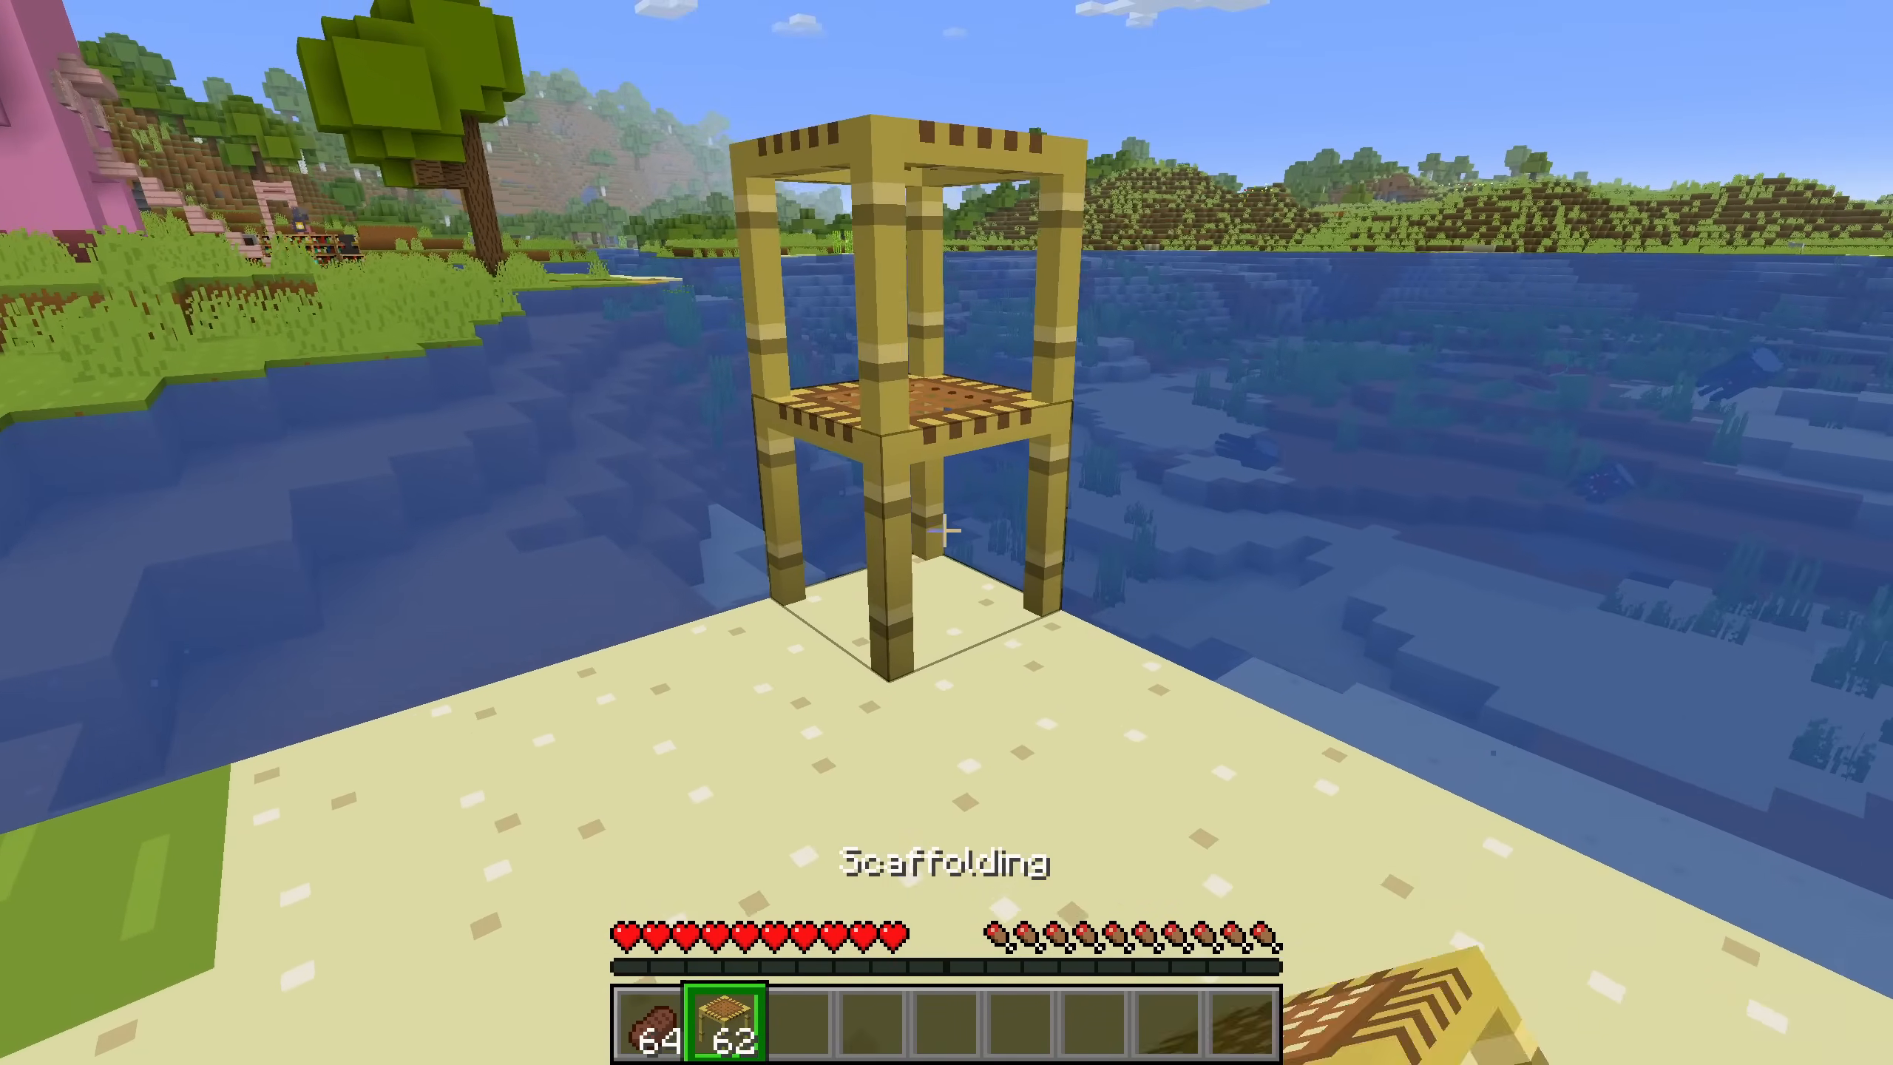
right_click(945, 531)
key("w")
key("space")
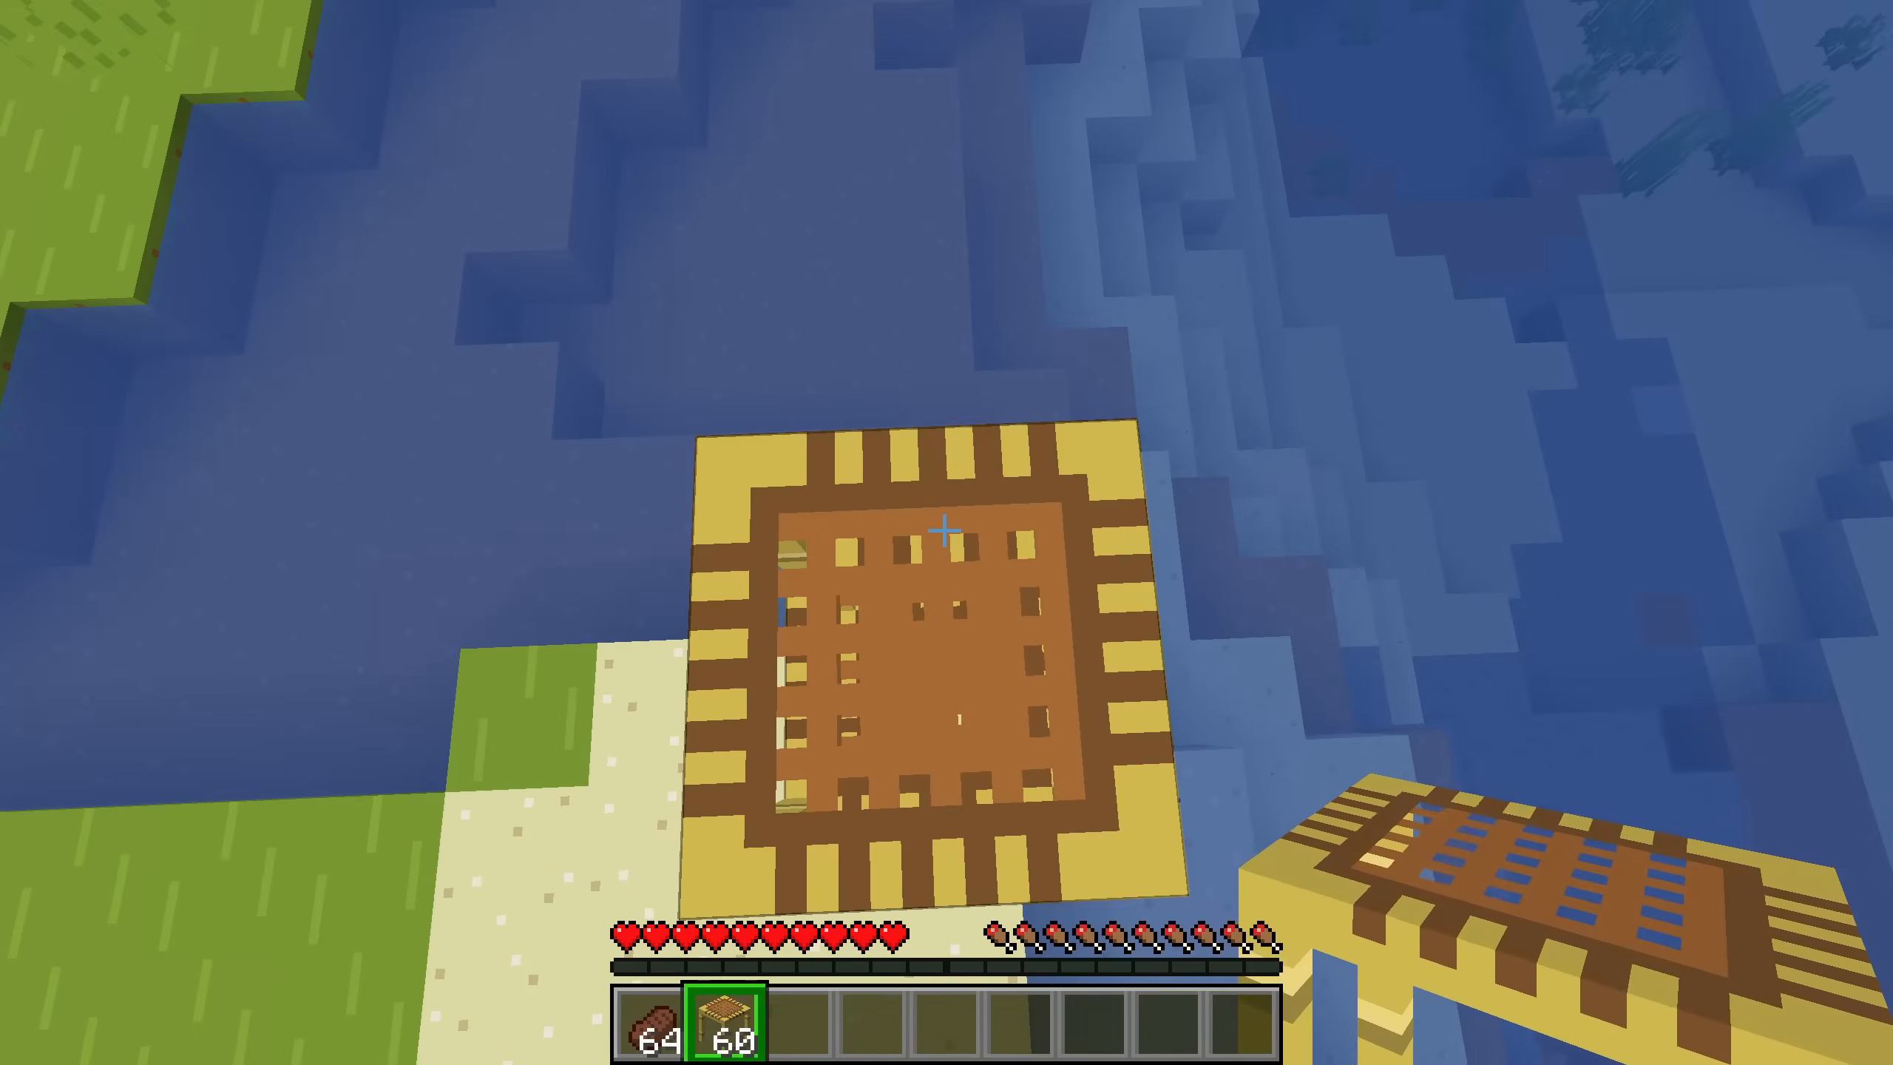
left_click(945, 531)
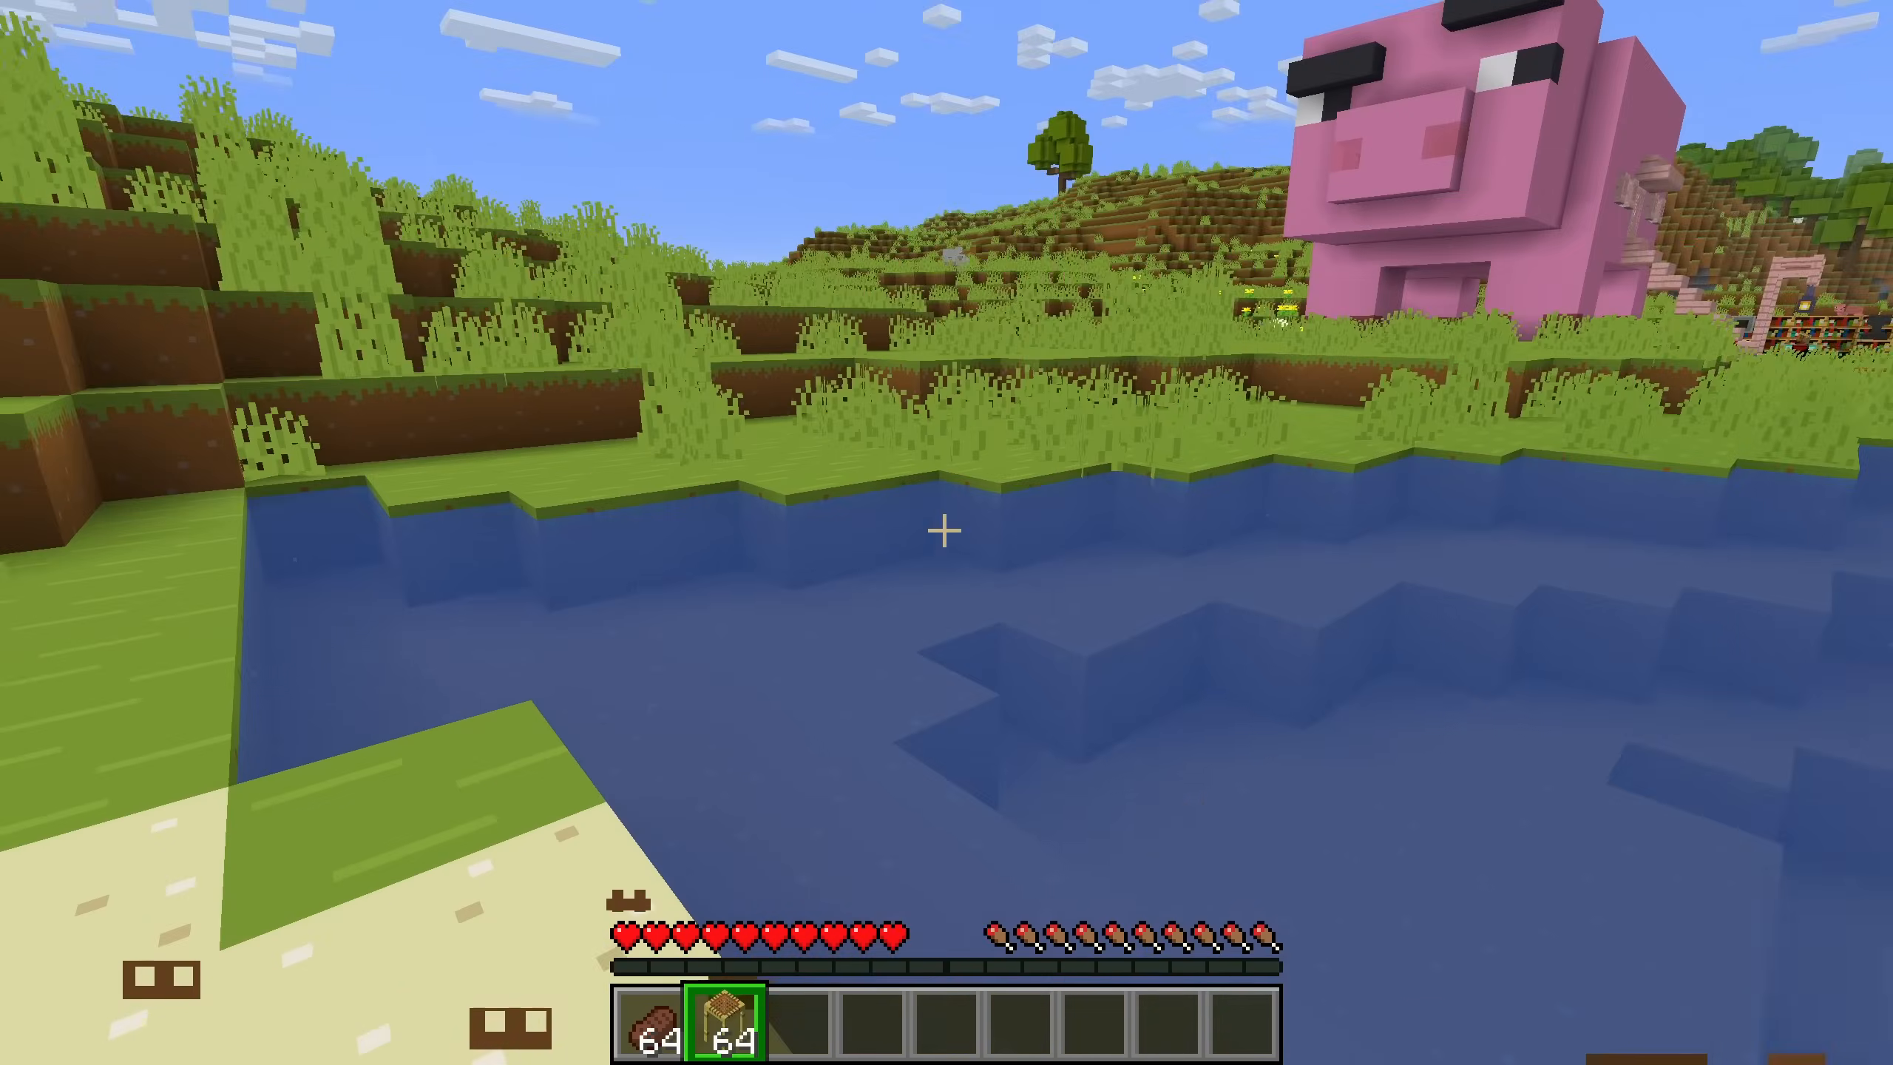
Step: Return to the grass in front of the pig house and start a replay recording of the character
key("w")
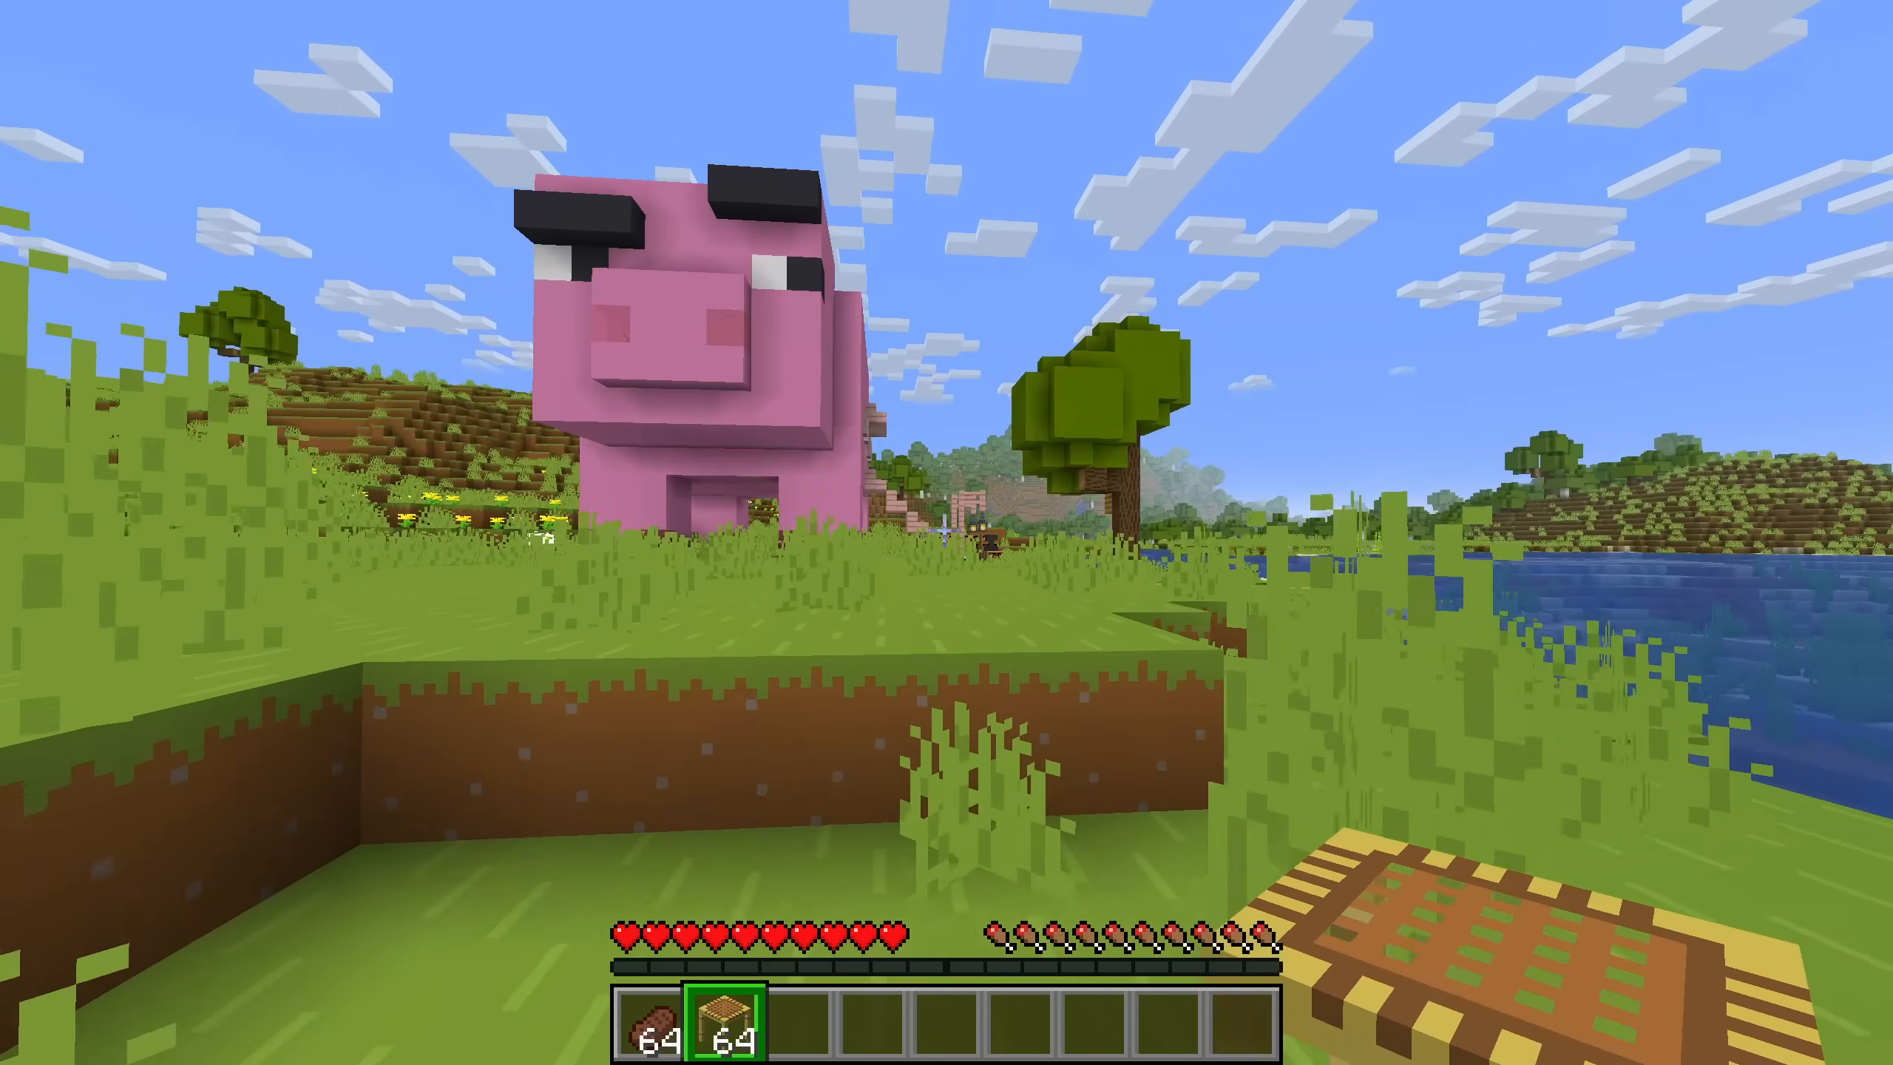
key("w")
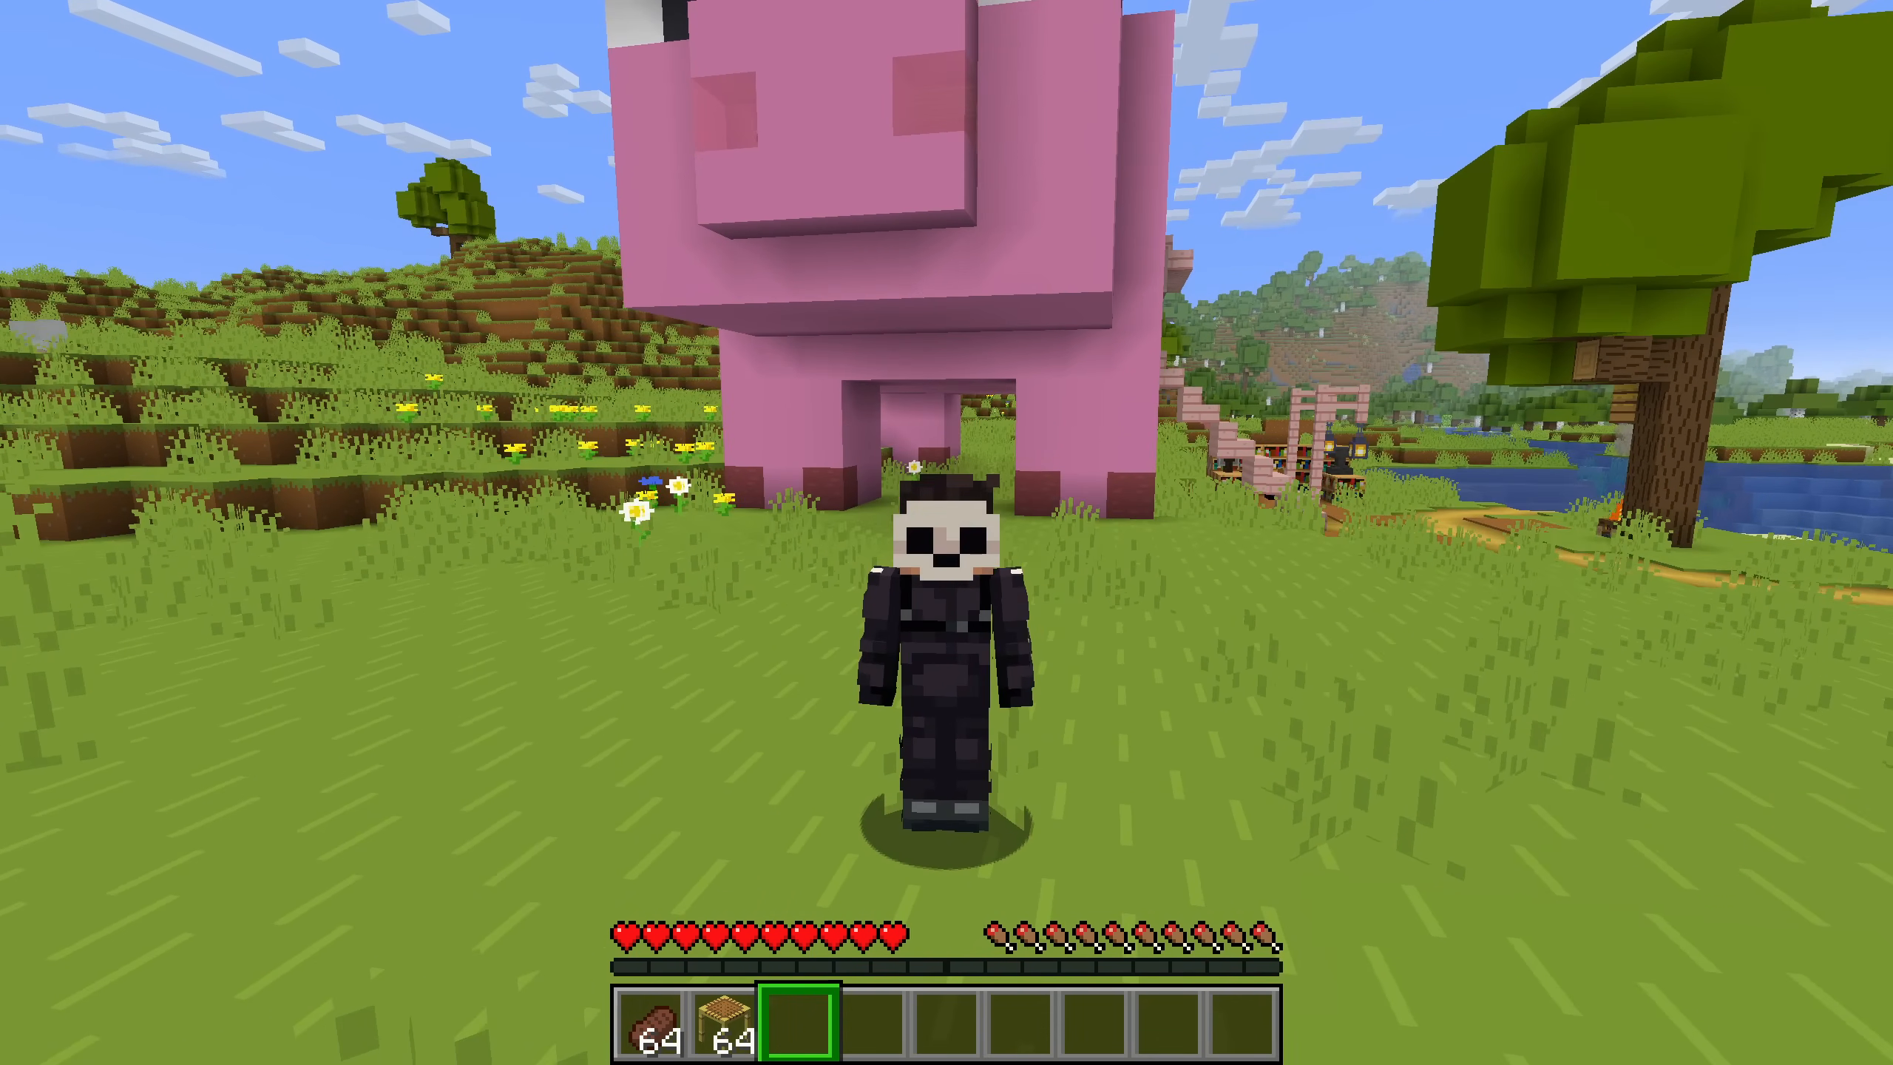
key("Escape")
left_click(1132, 774)
left_click(947, 330)
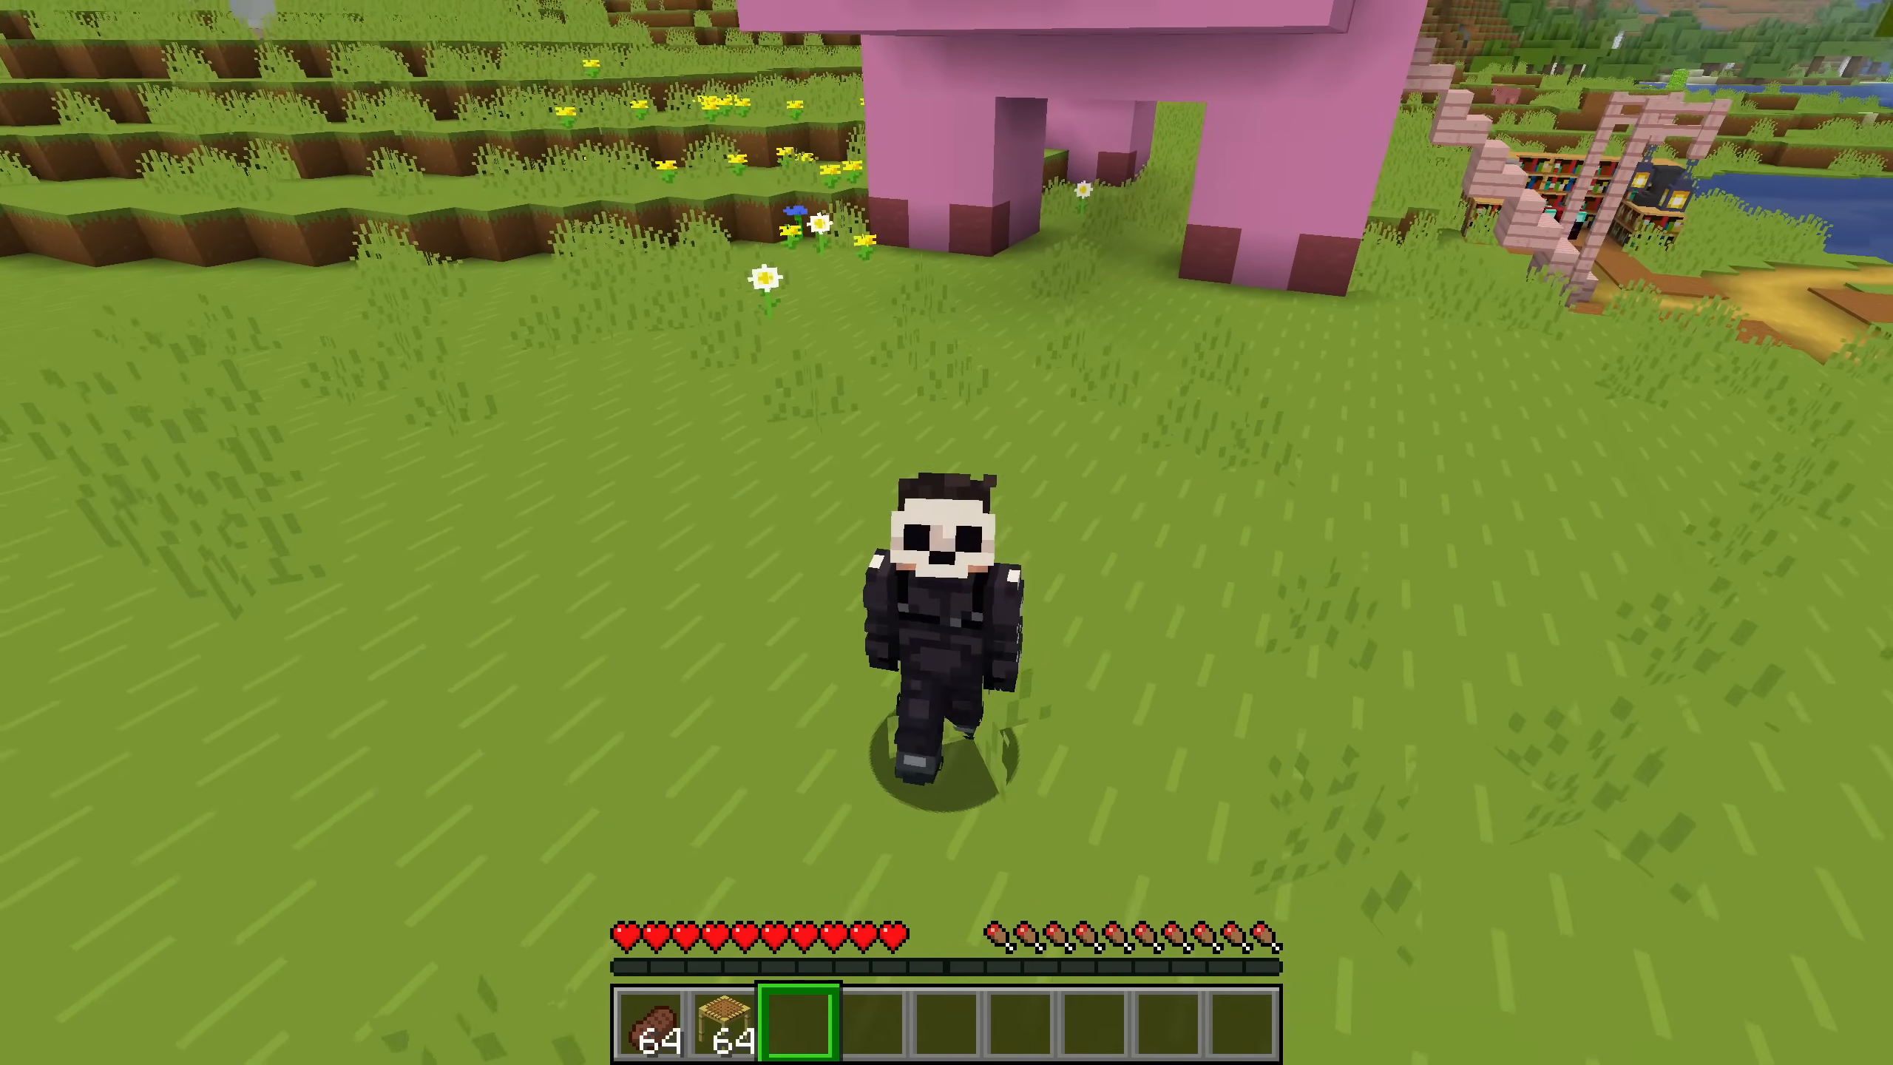
Step: End the recording session by saving the world and quitting to the title screen
key("Escape")
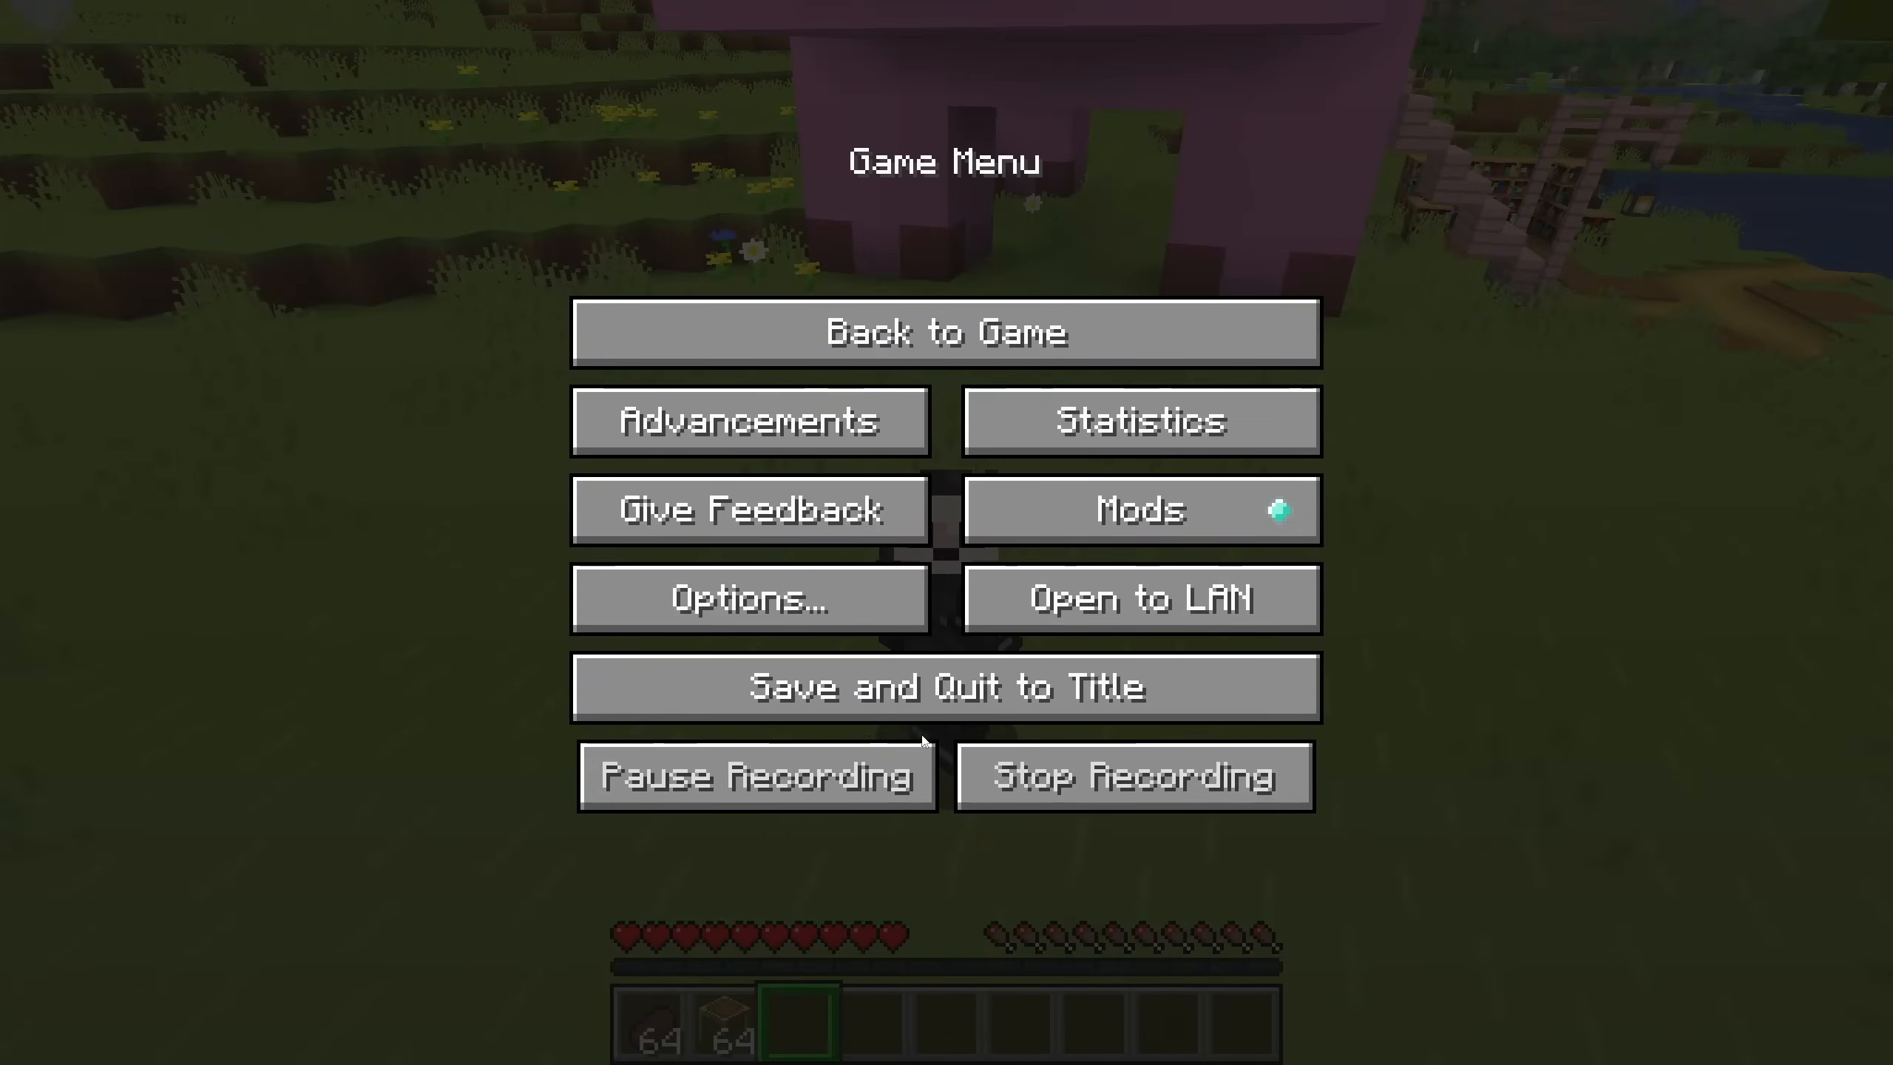
left_click(1058, 694)
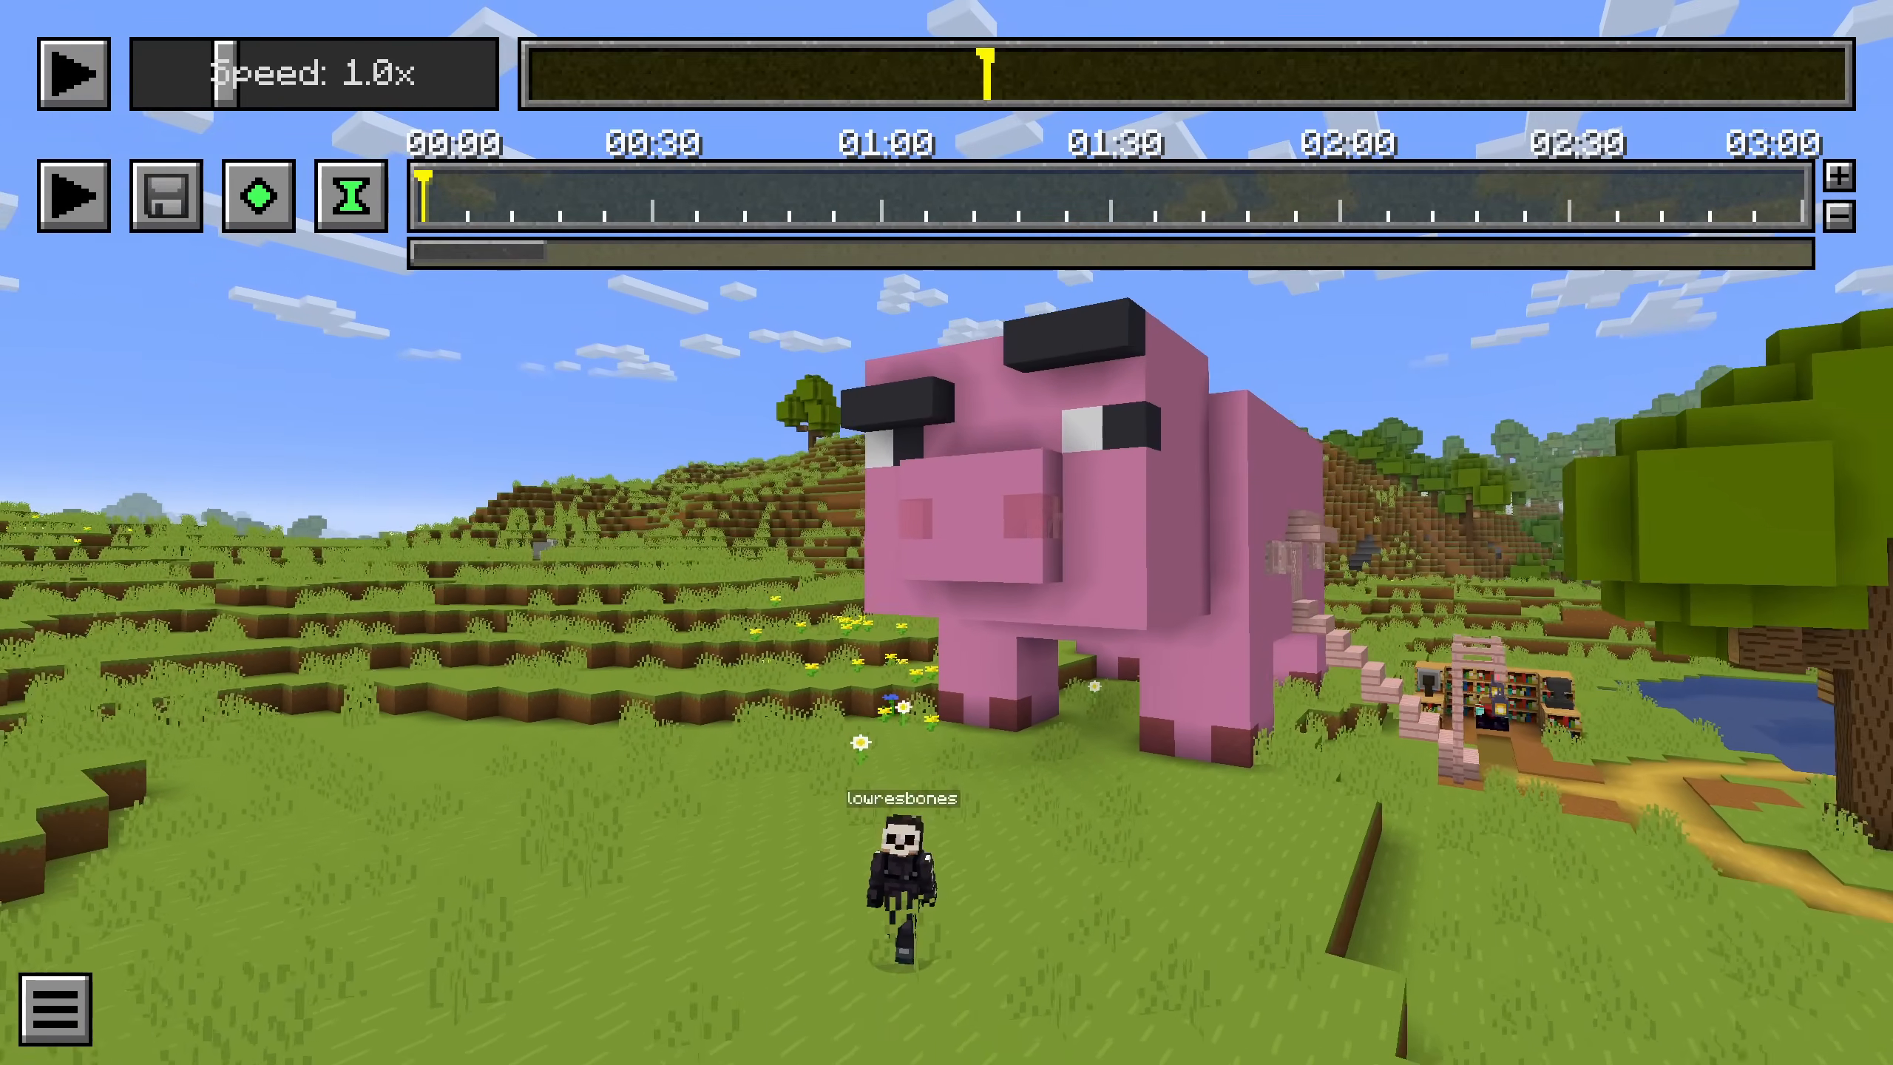
Step: Pull the replay camera back over the lake and lower the field of view to frame the pig house
key("s")
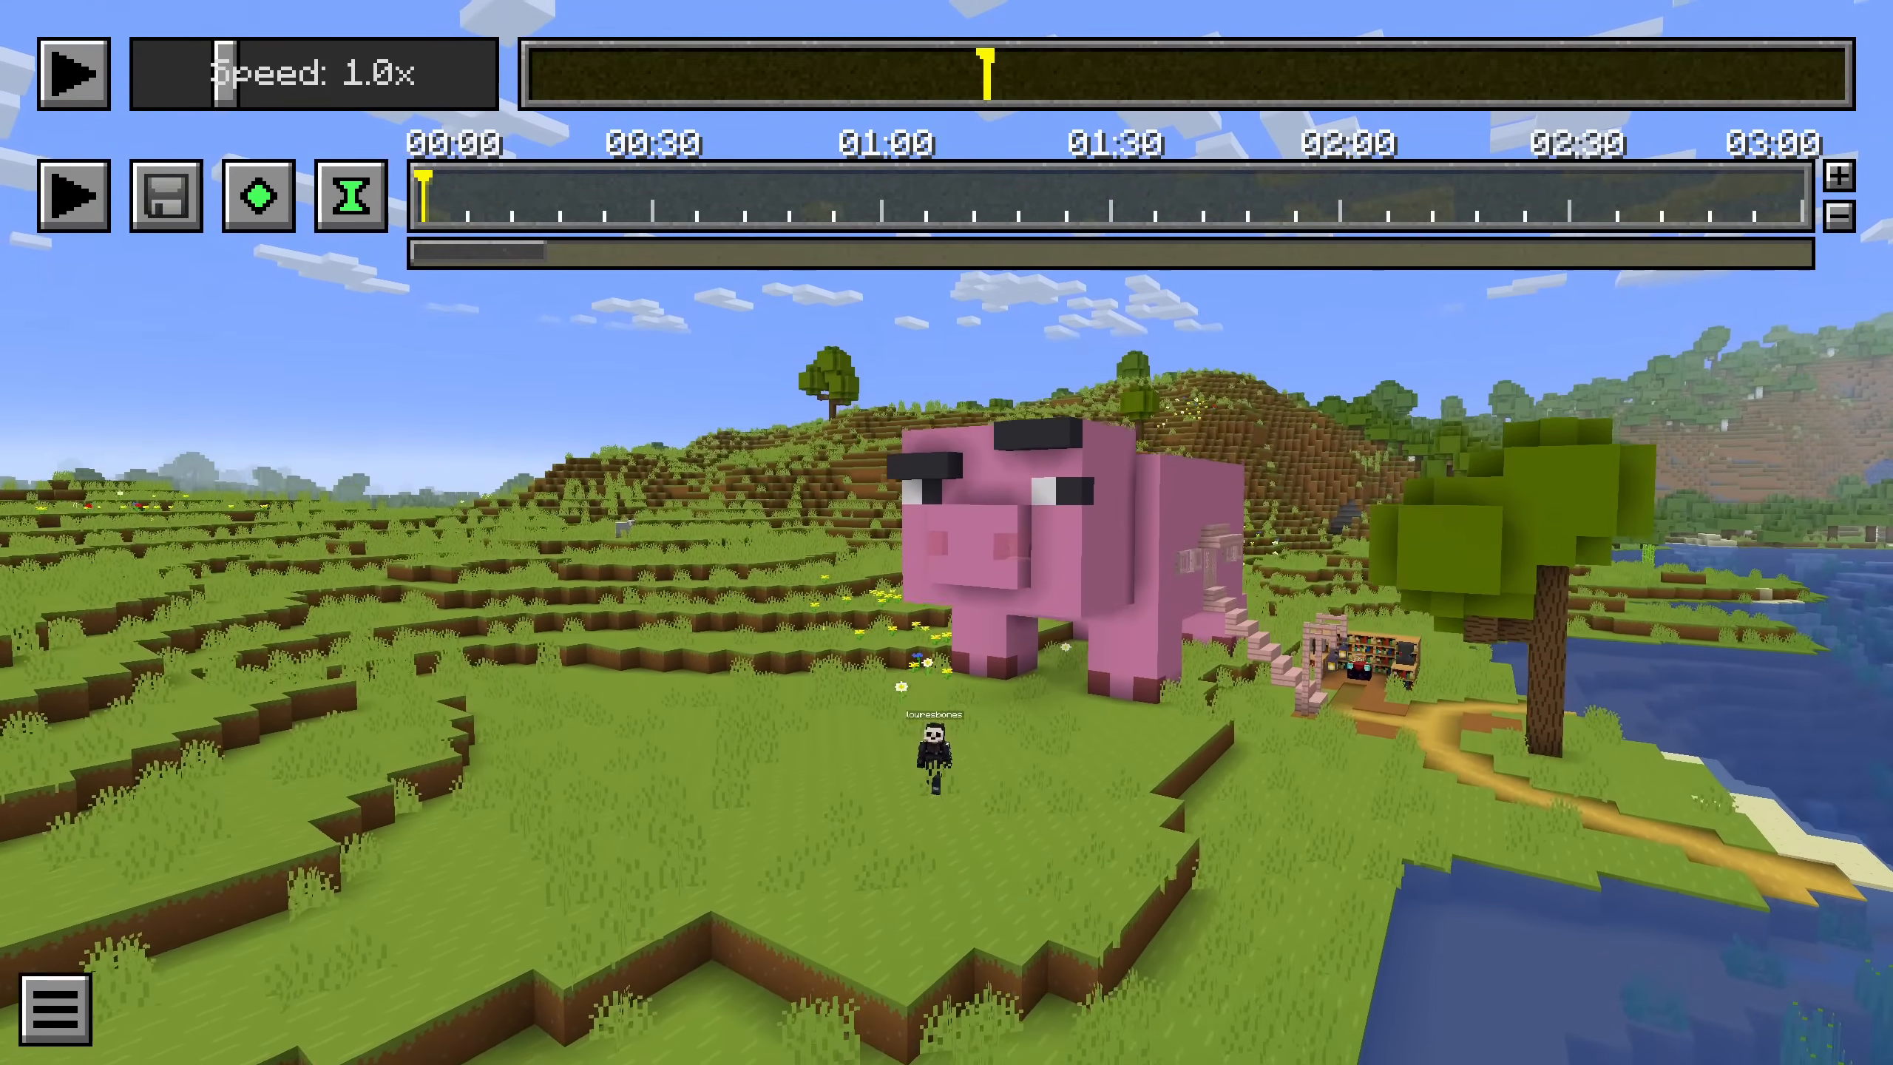
key("s")
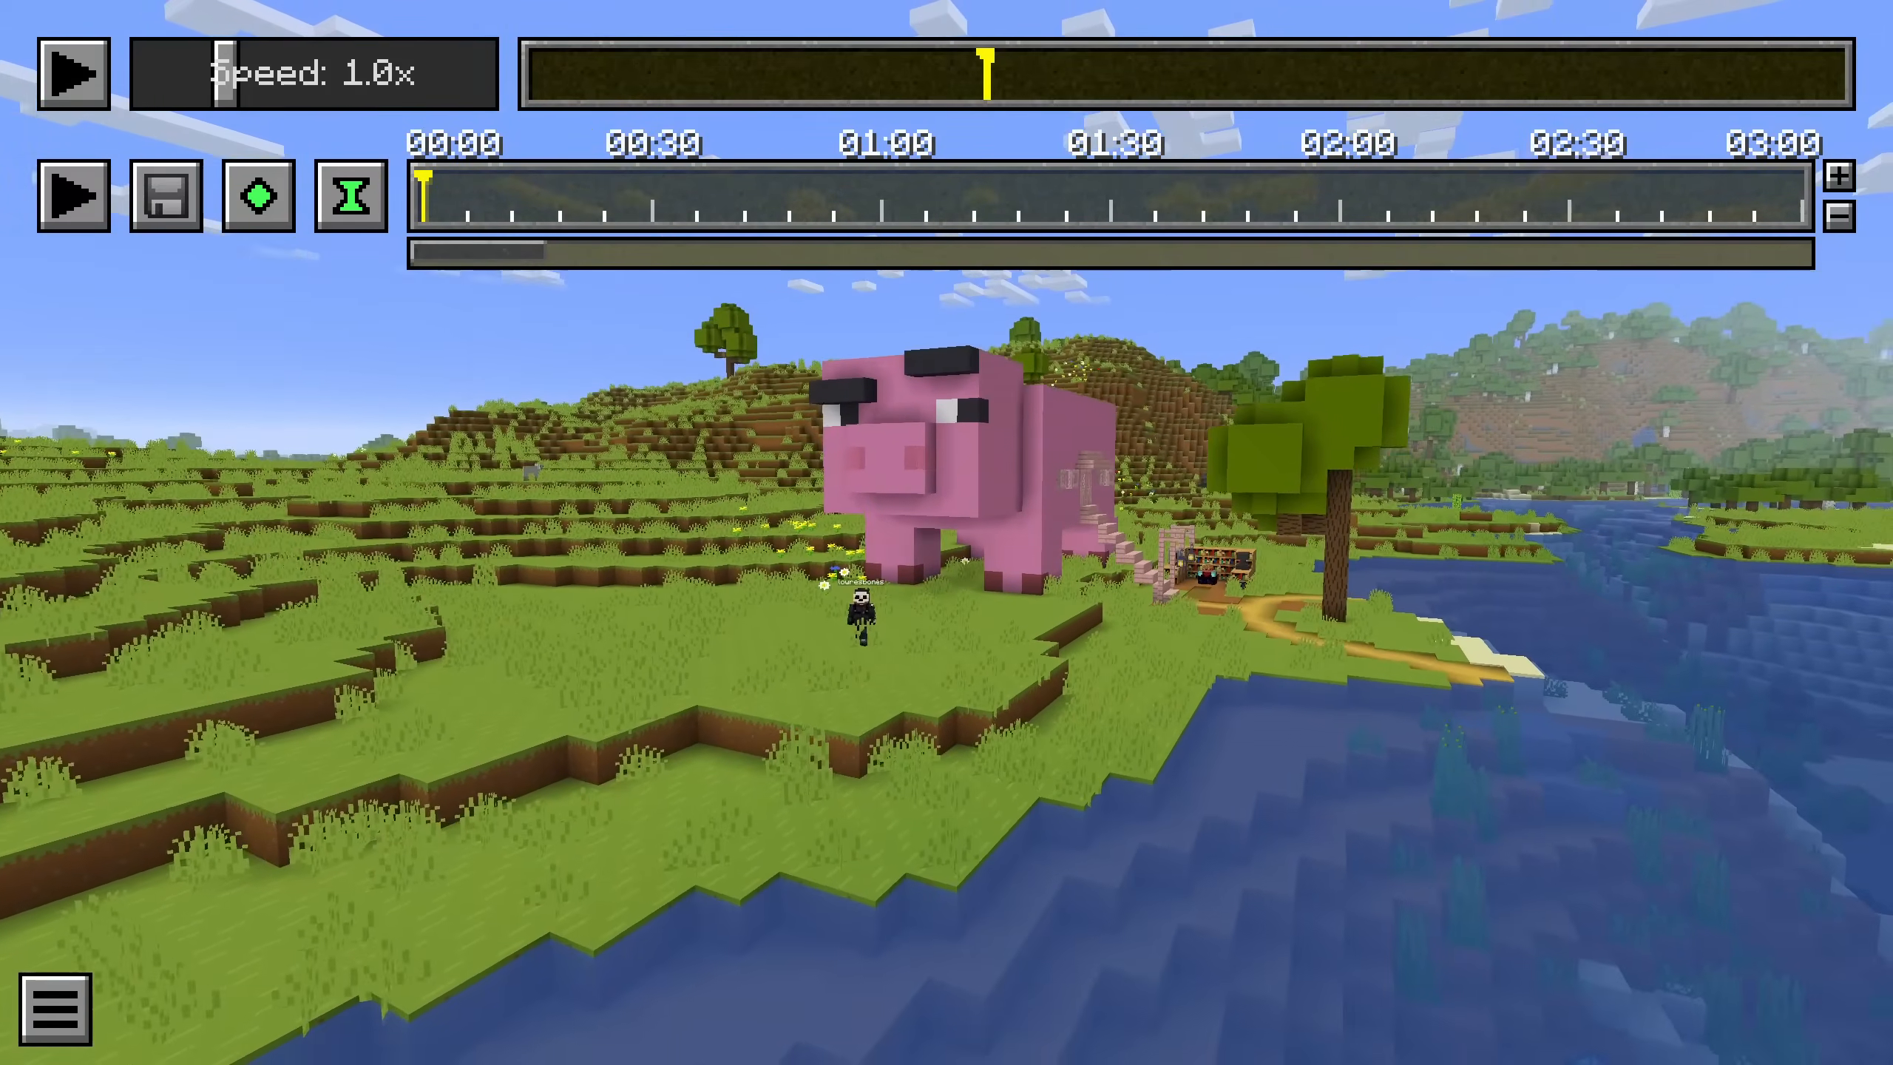
key("Escape")
left_click(863, 590)
left_click_drag(649, 170, 547, 178)
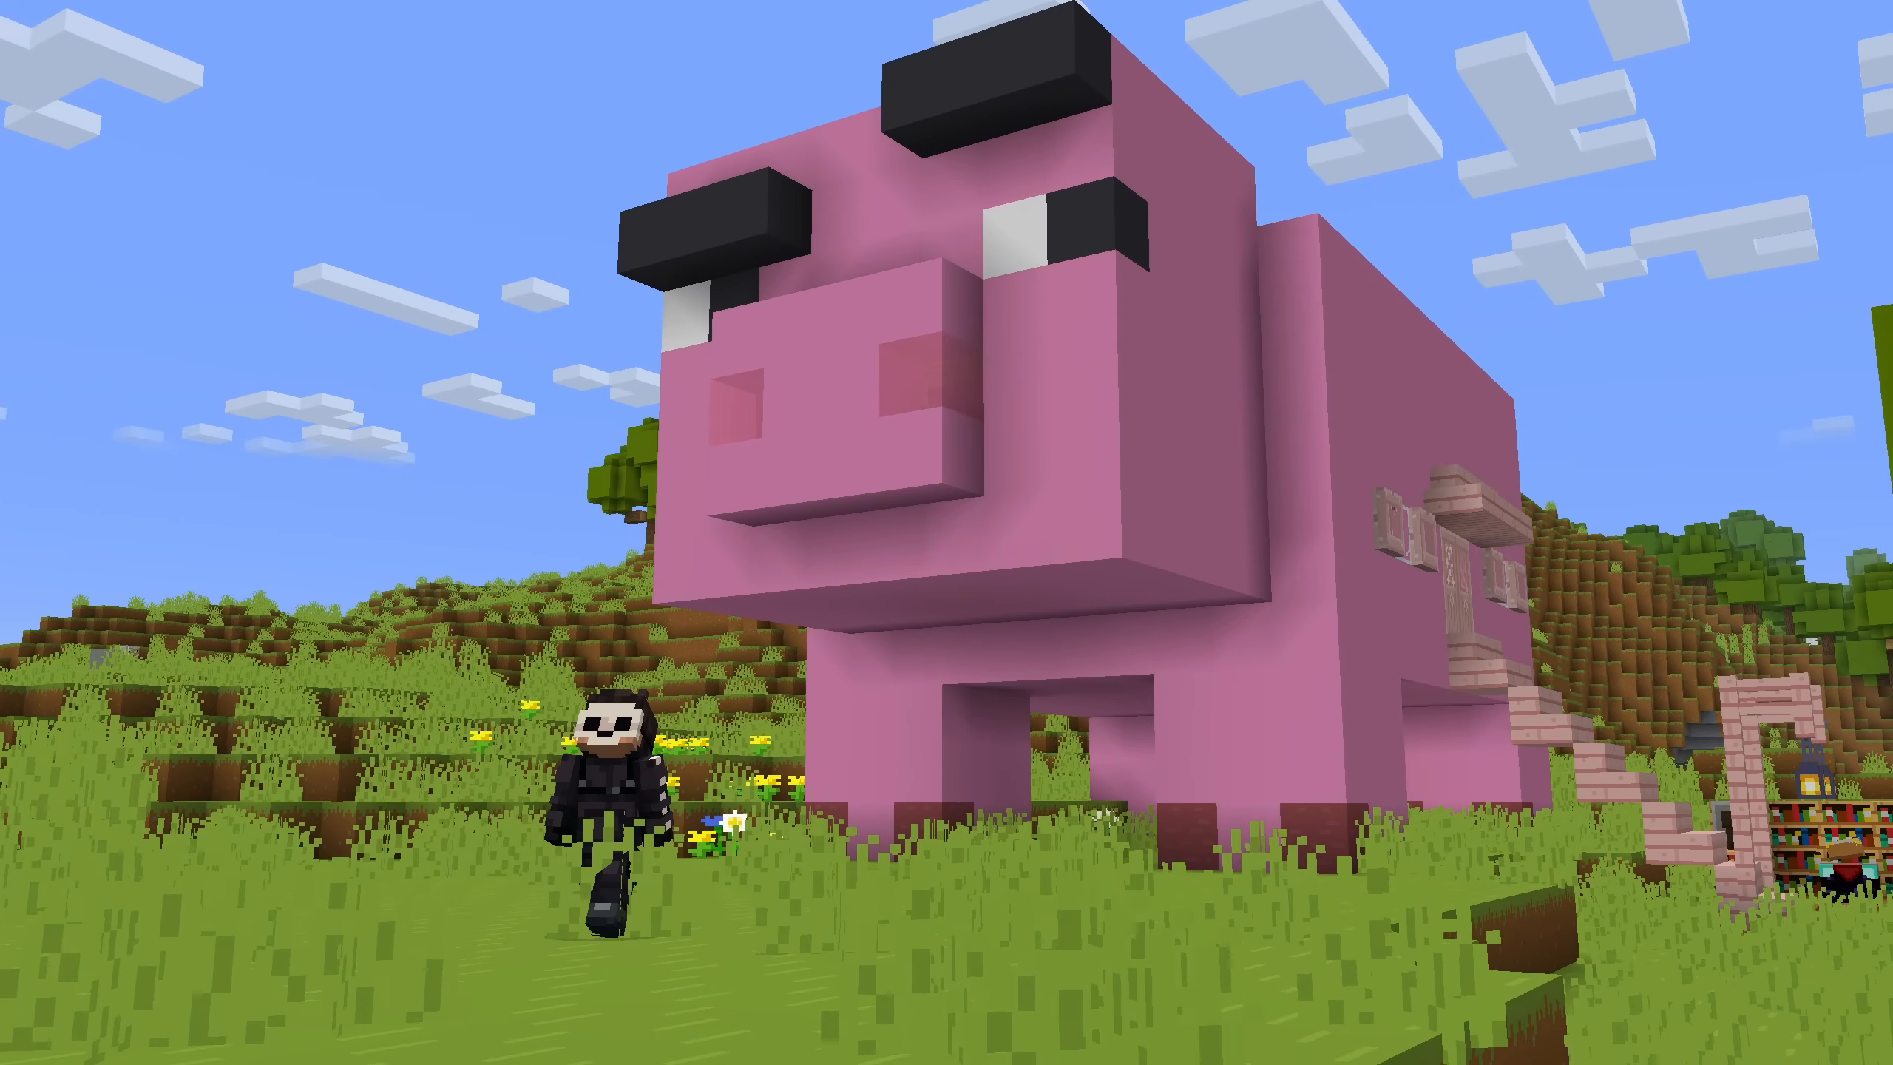
Step: Hide the player character from the replay scene using the Player Overview
key("b")
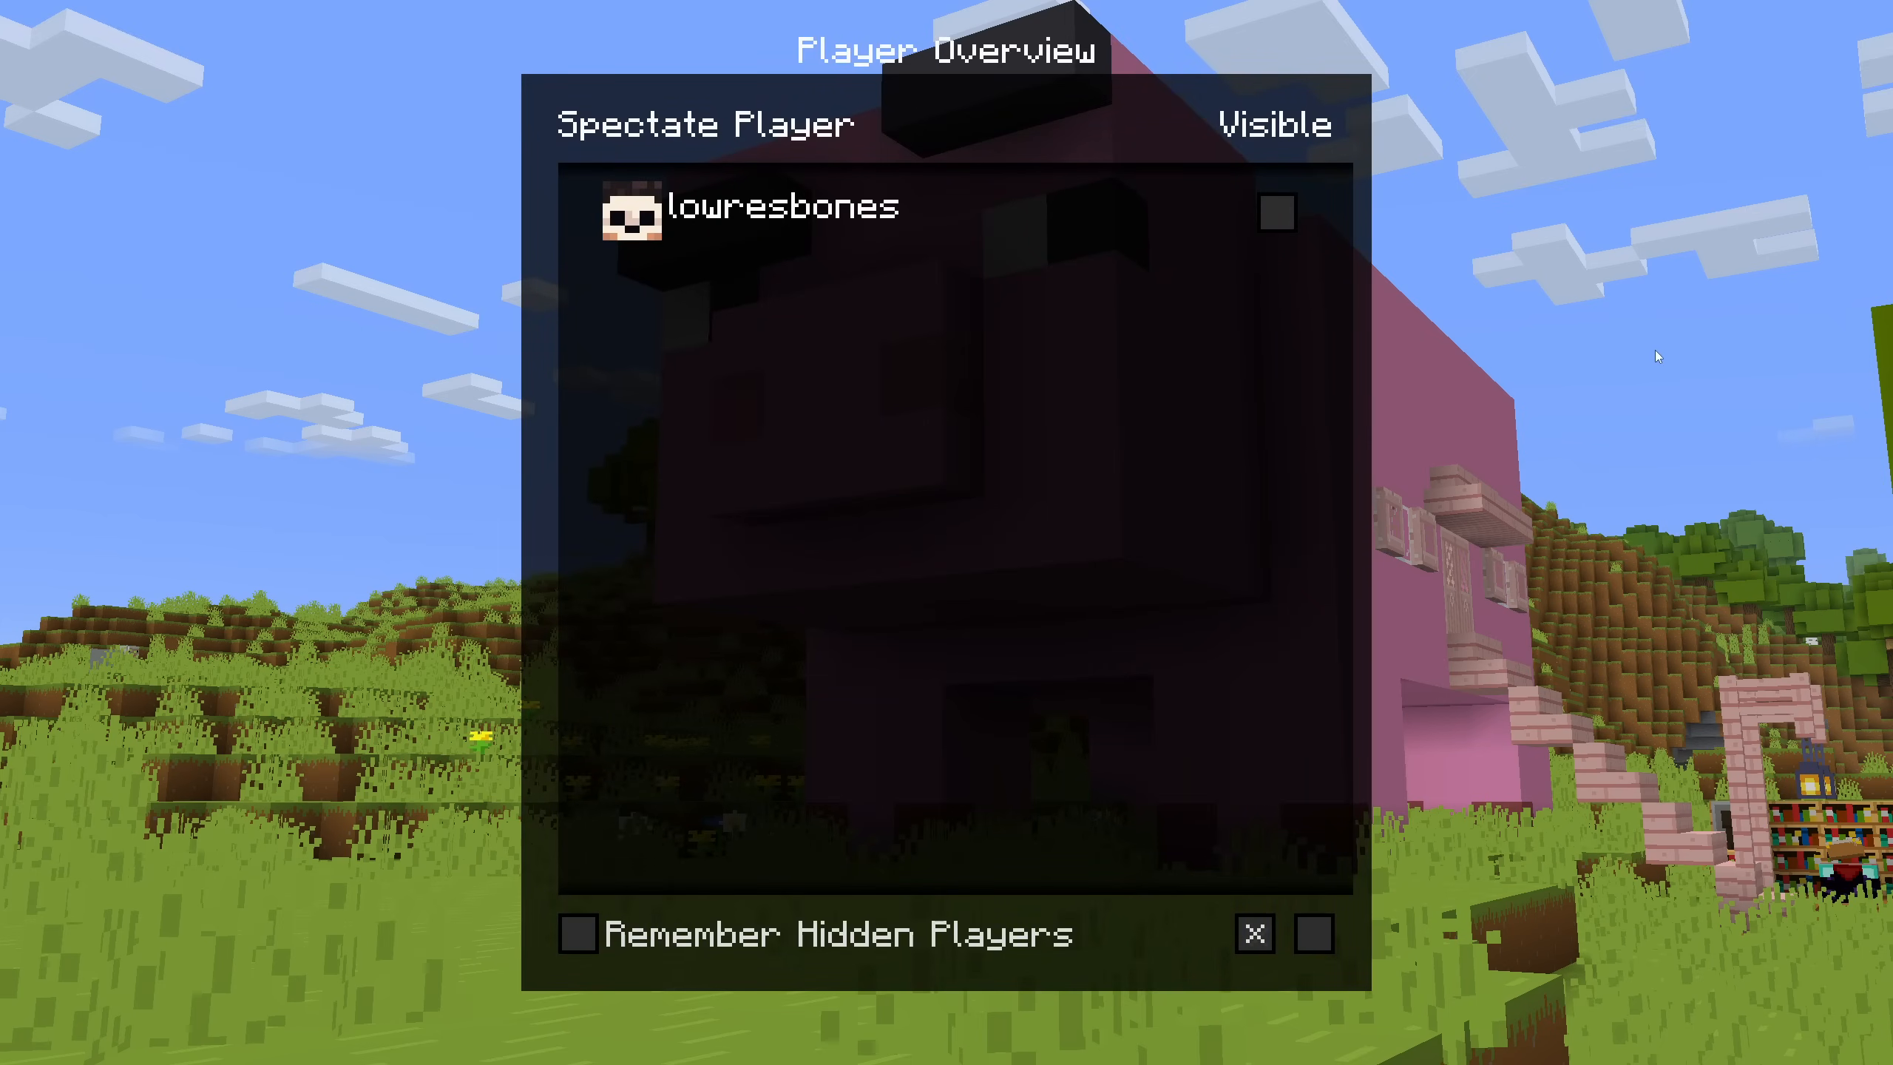
key("Escape")
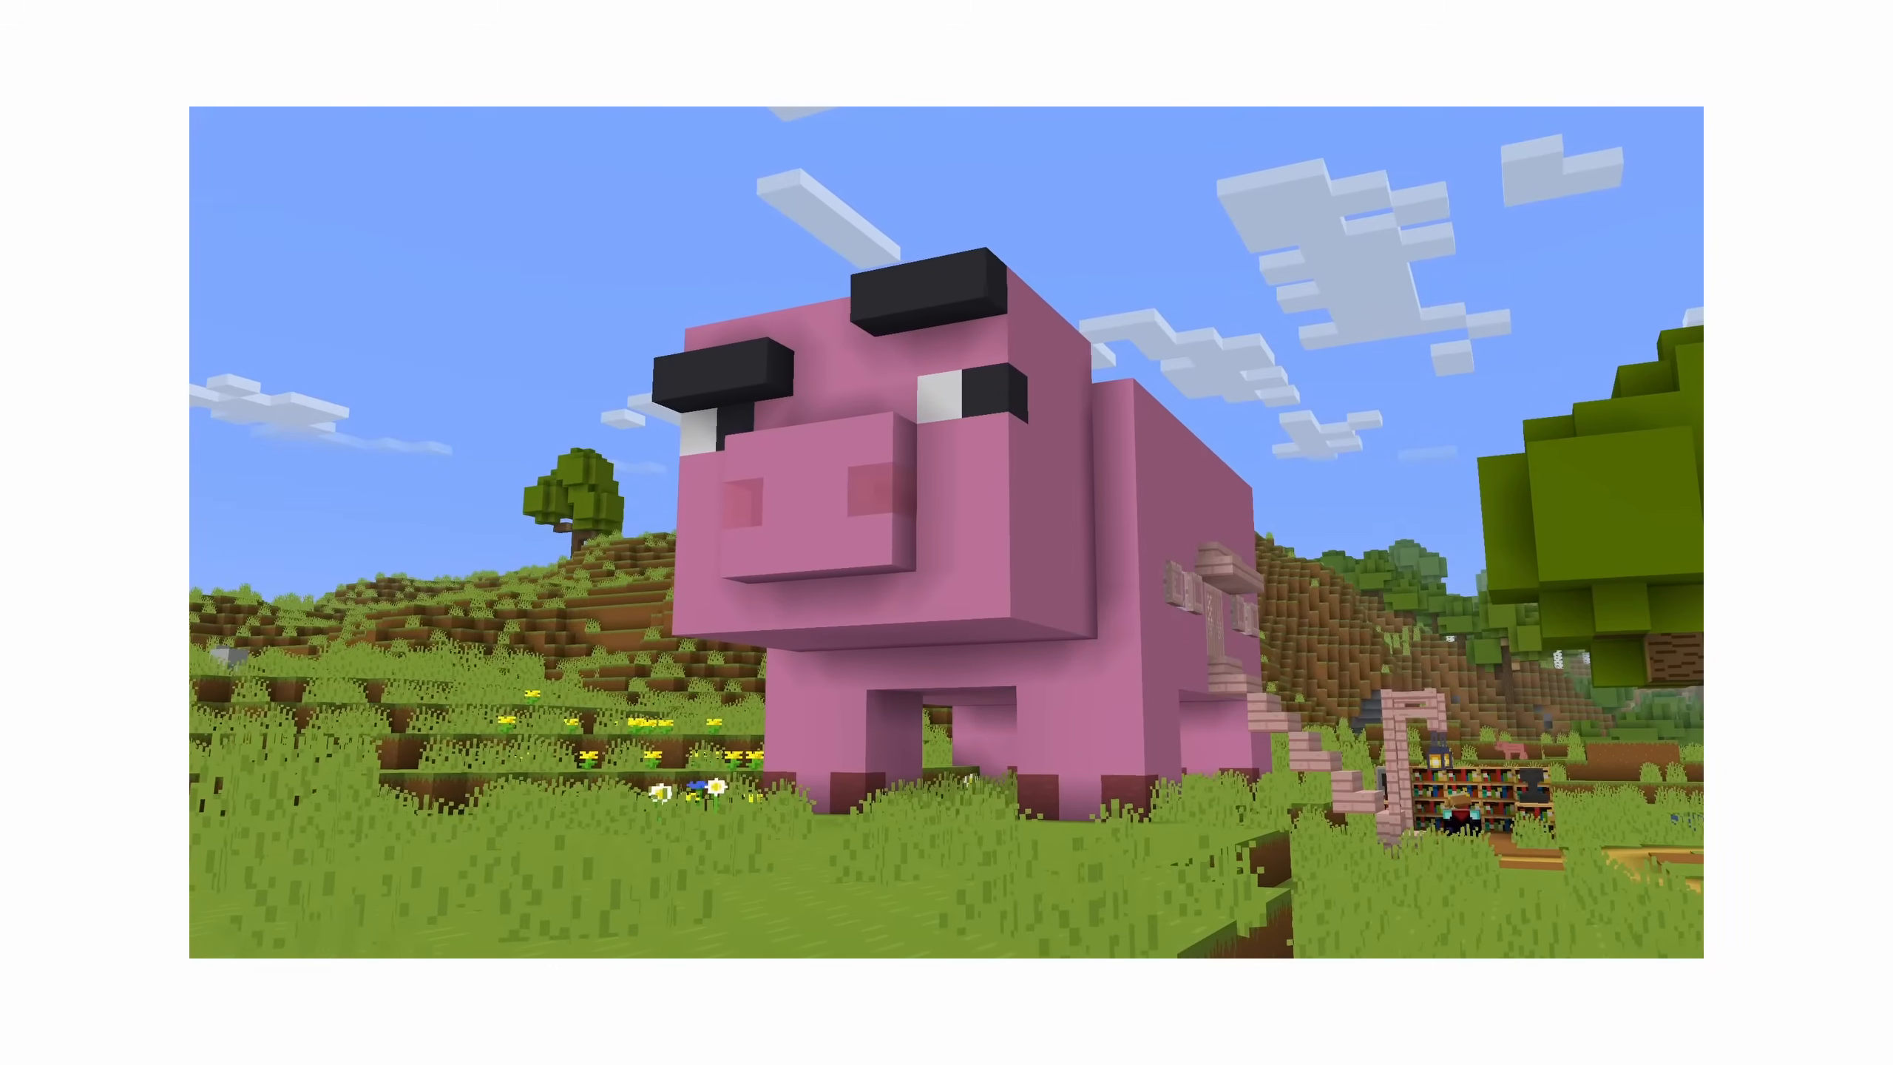
Step: Narrow the field of view further in the replay options for the empty pig house shot
key("Escape")
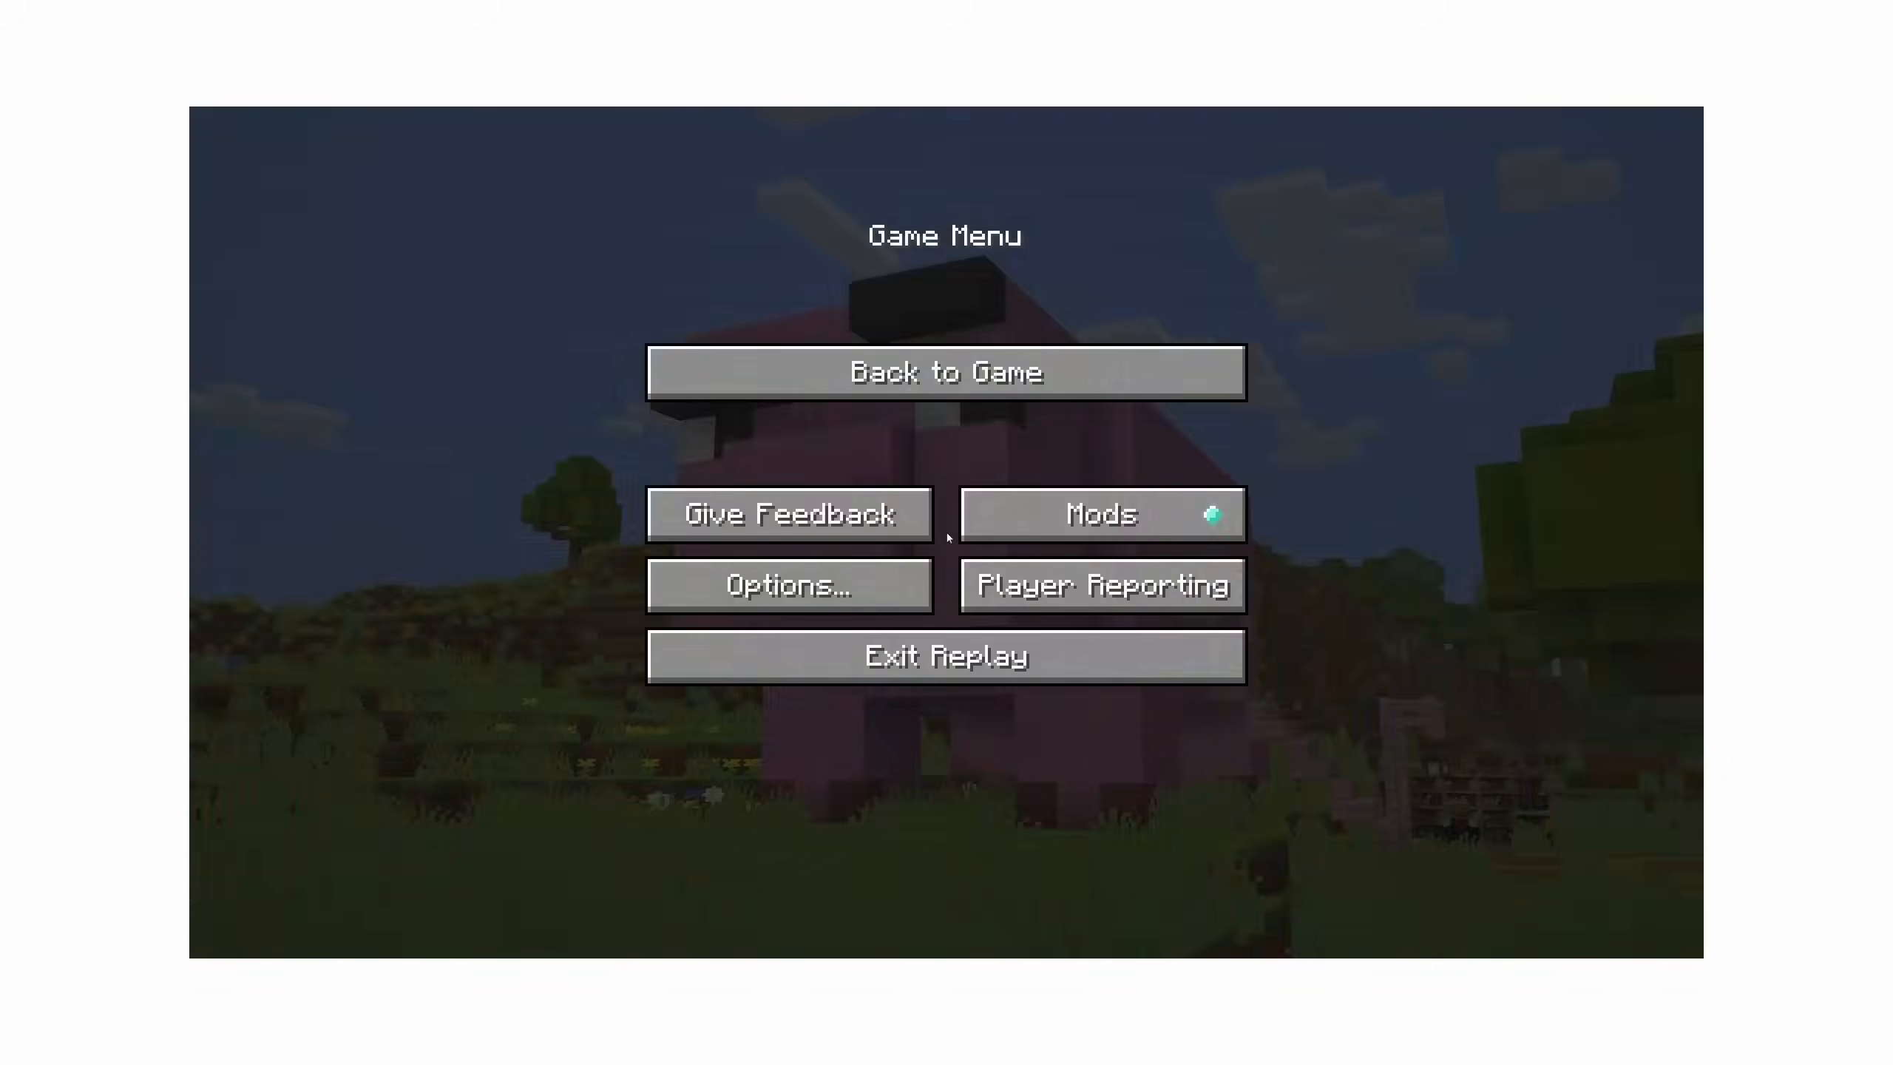
left_click(918, 585)
mouse_move(590, 247)
left_mouse_down()
mouse_move(777, 257)
mouse_move(555, 254)
left_mouse_up()
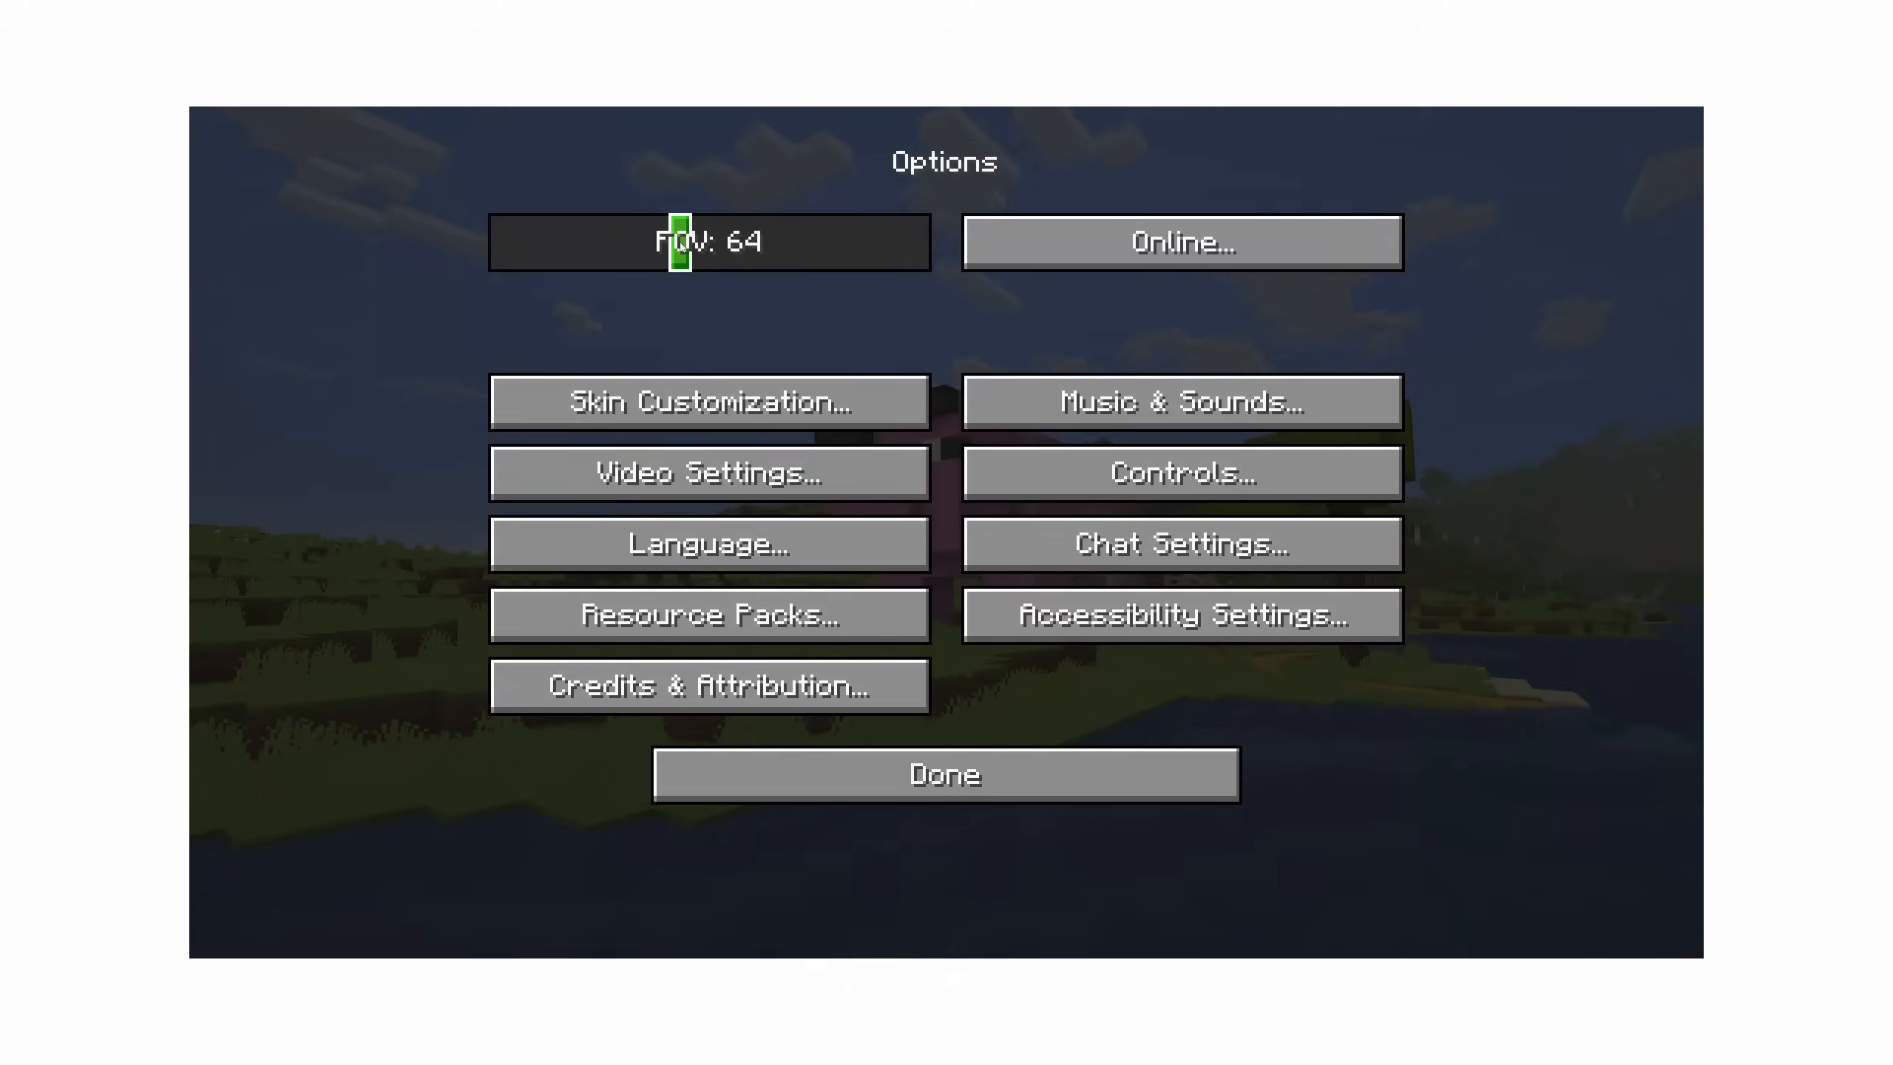
left_click_drag(676, 243, 585, 251)
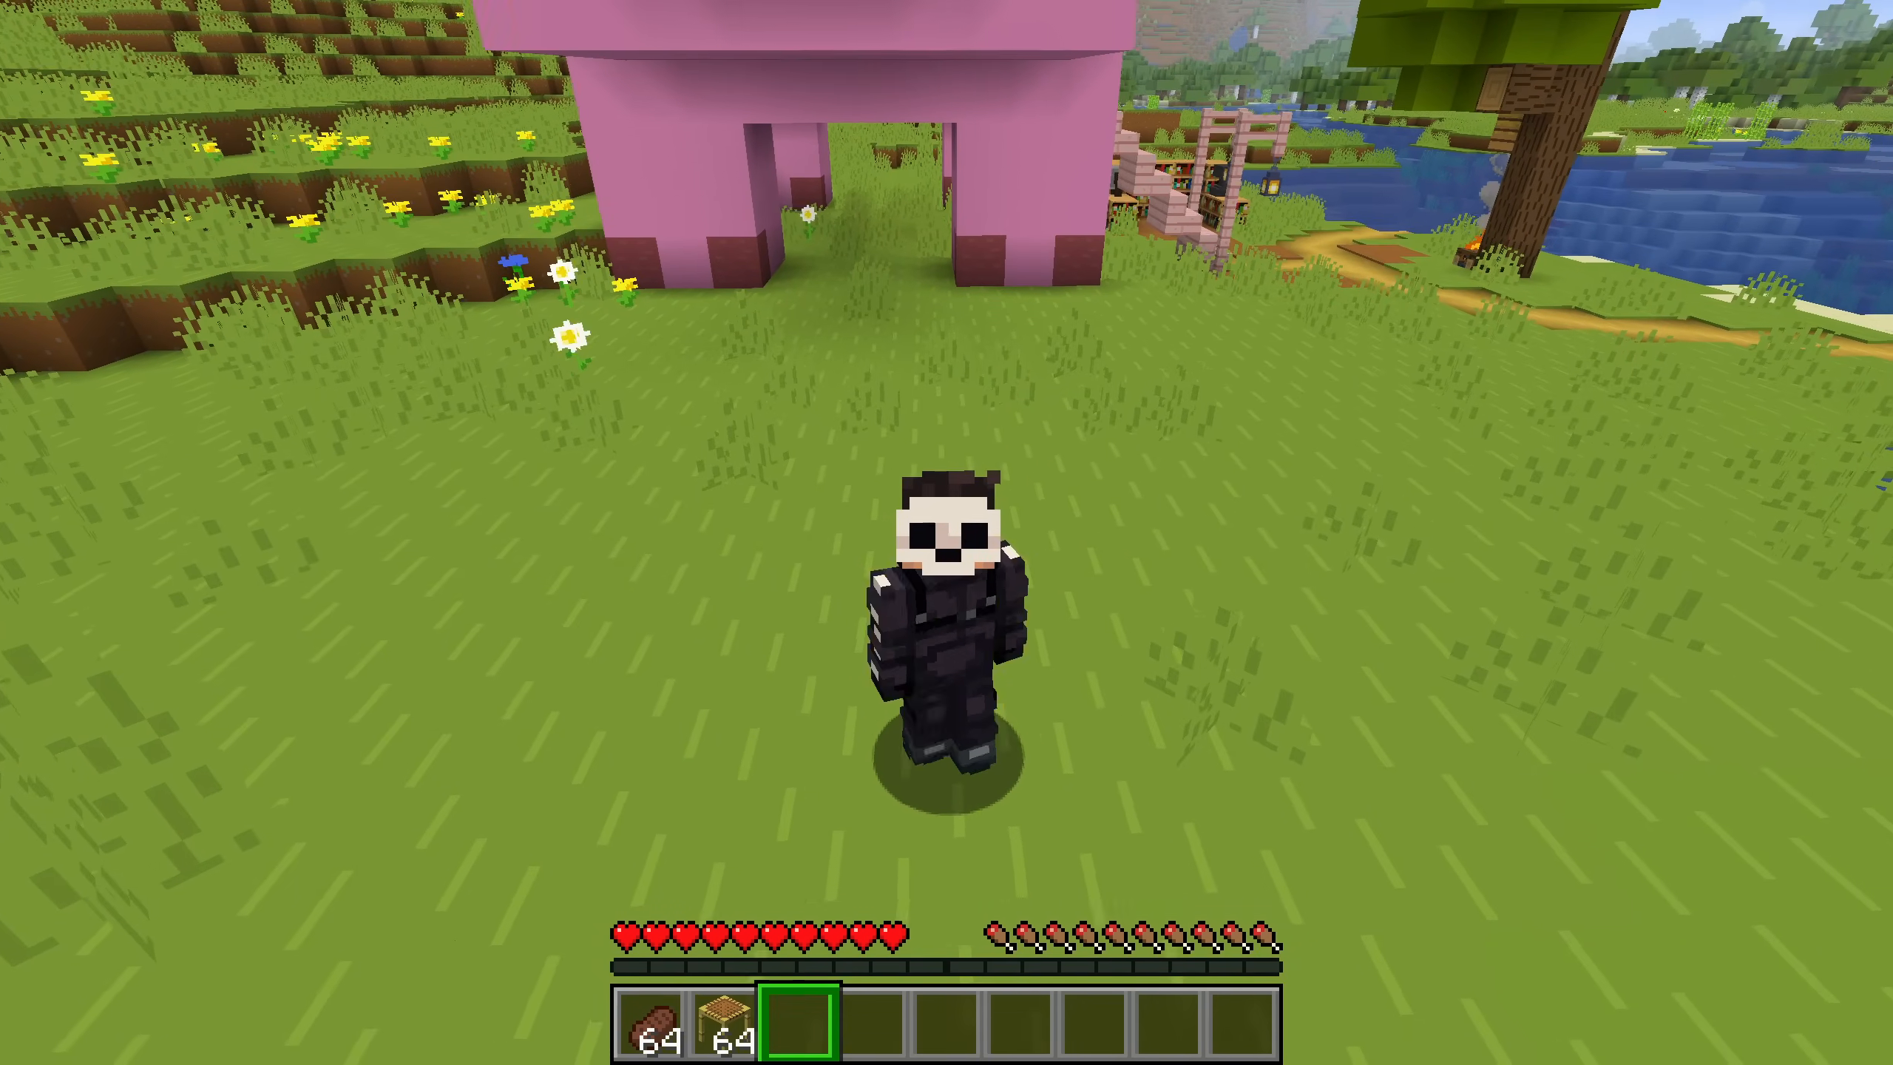
Step: Walk the character in several directions on the grass beside the pig house to capture different poses
key("a")
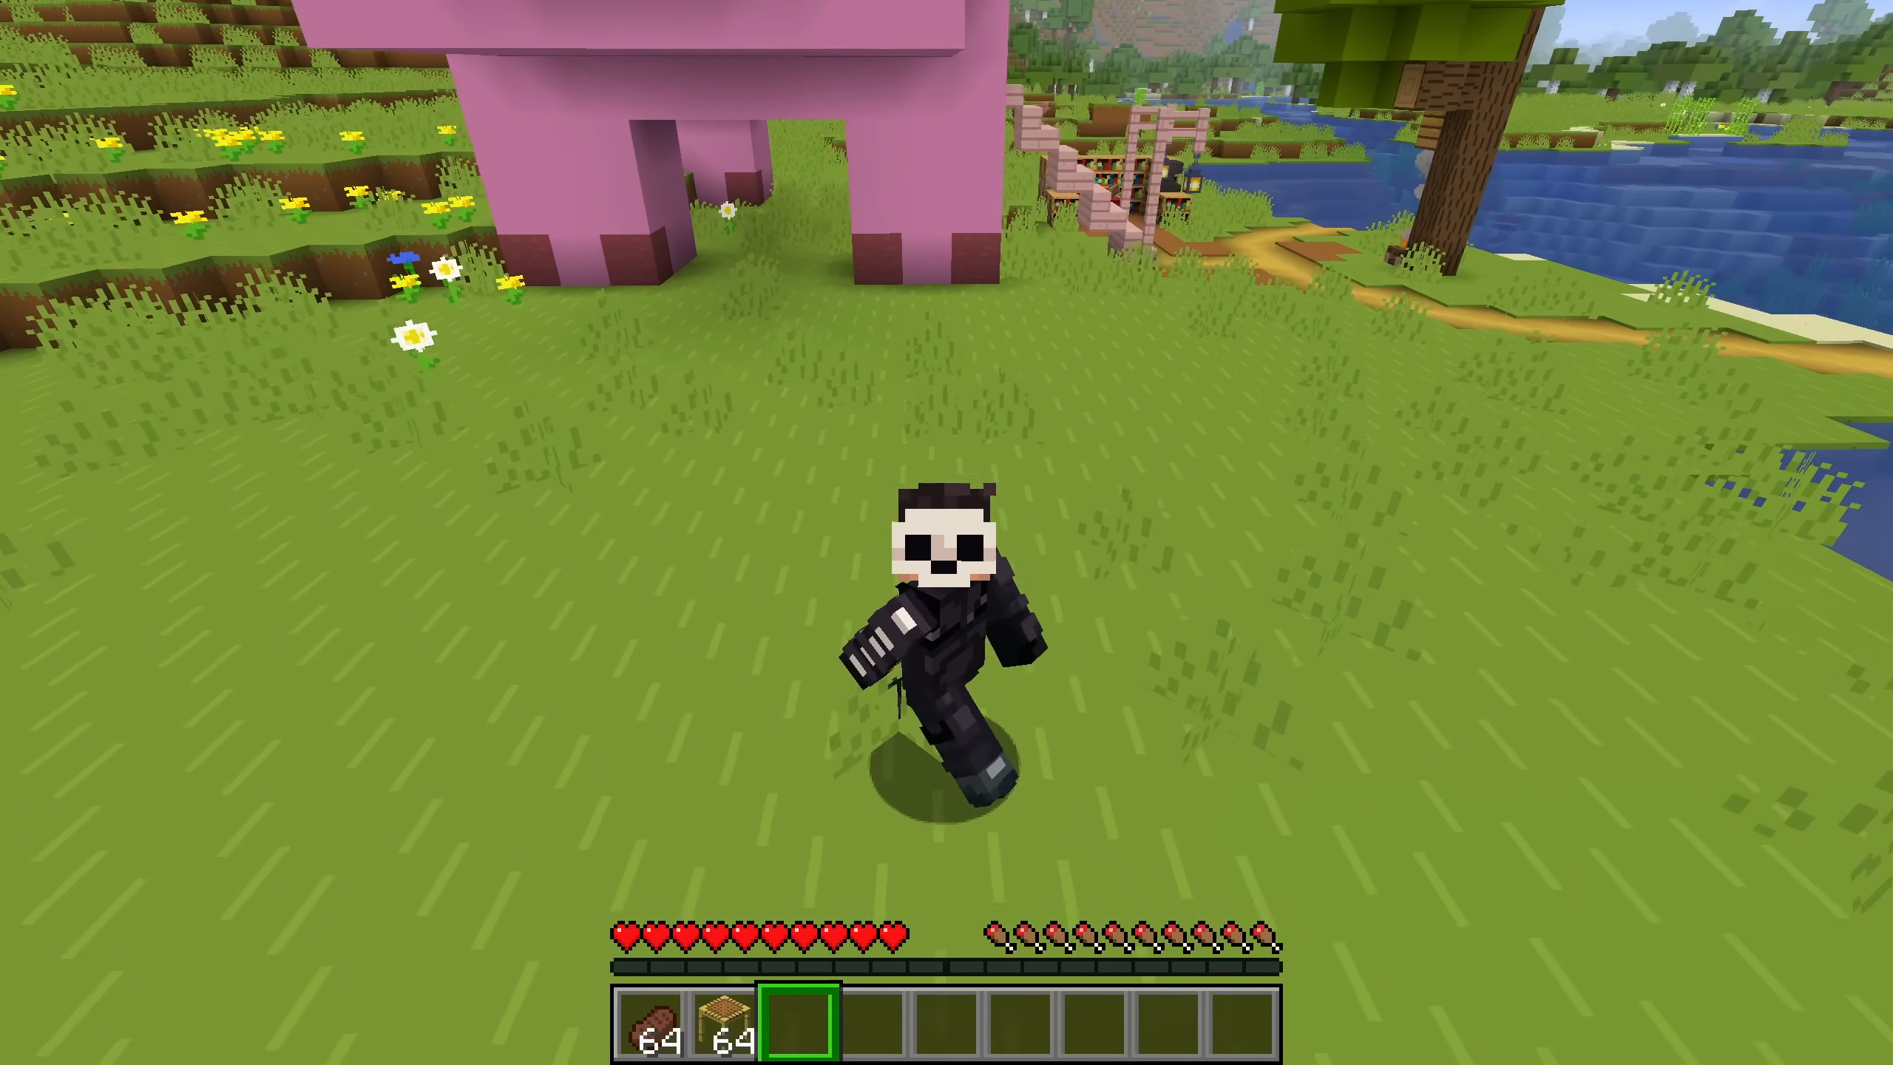
key("d")
key("s")
key("s")
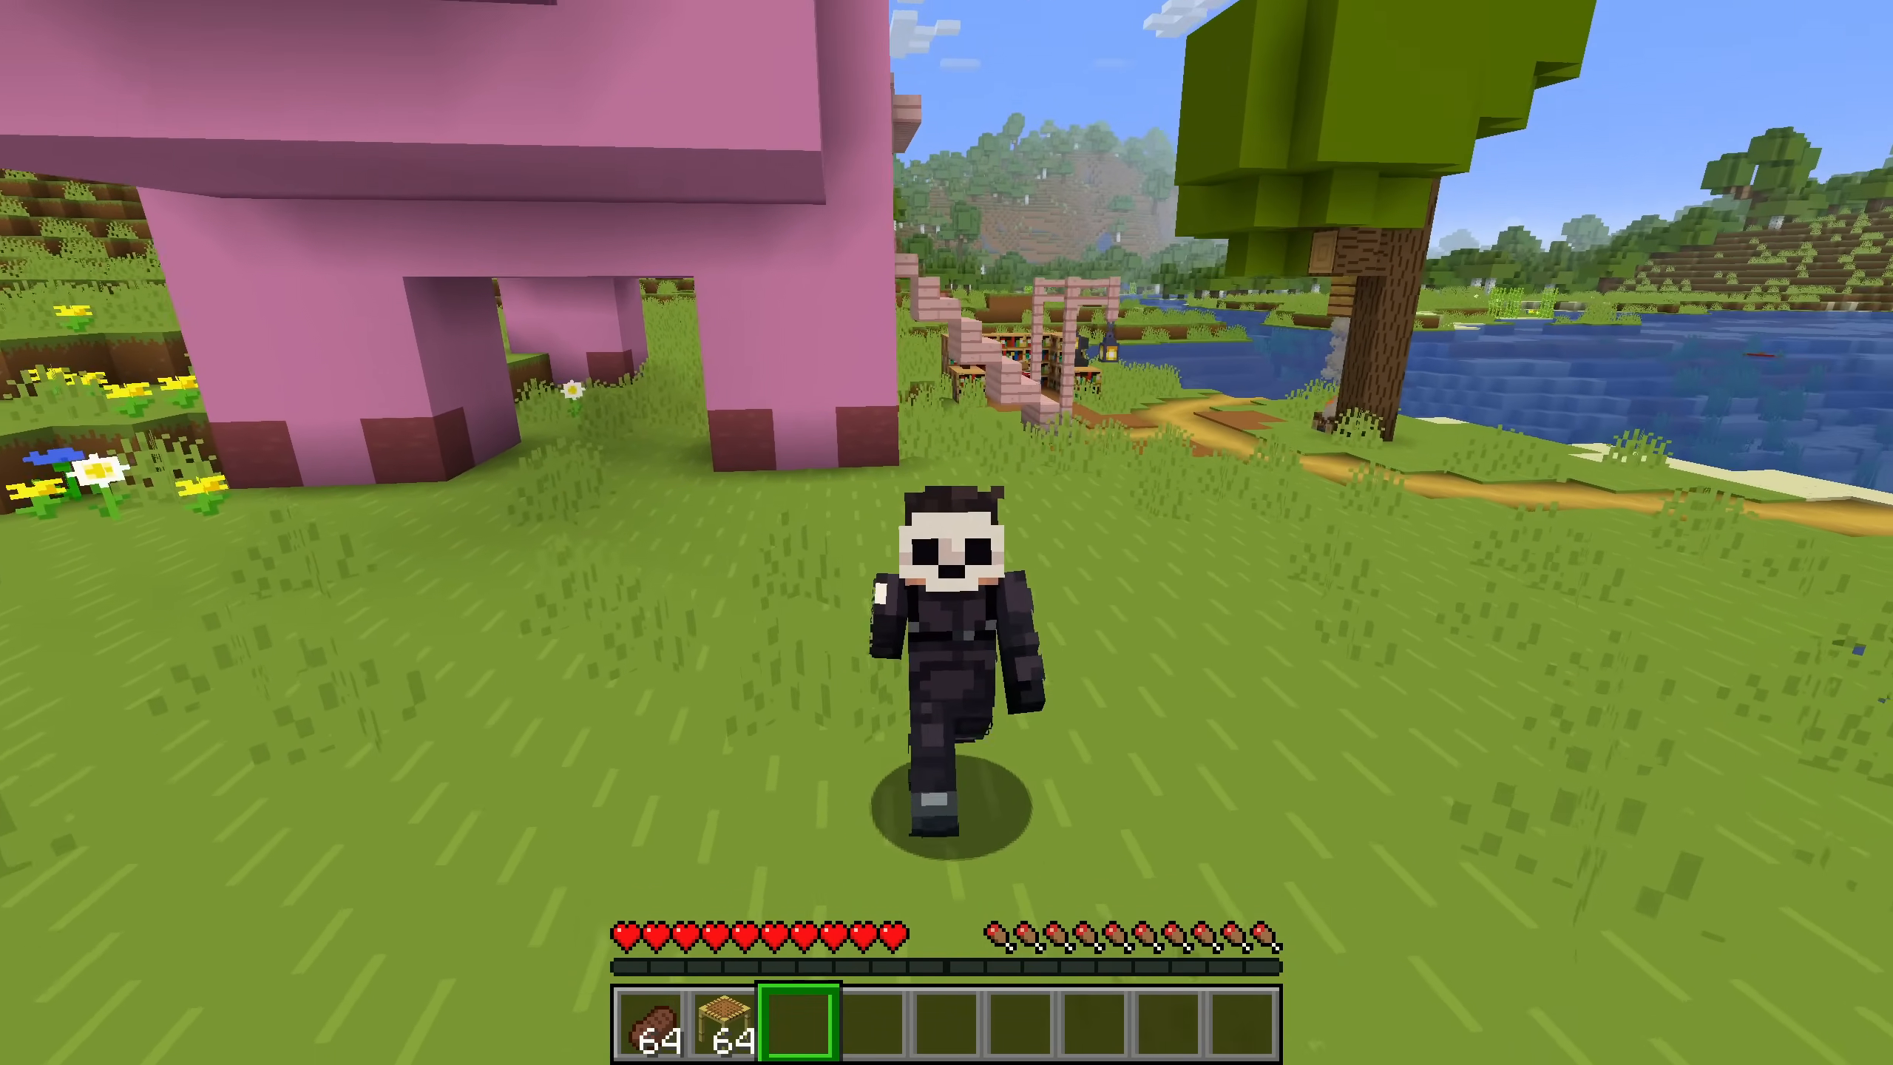
key("s")
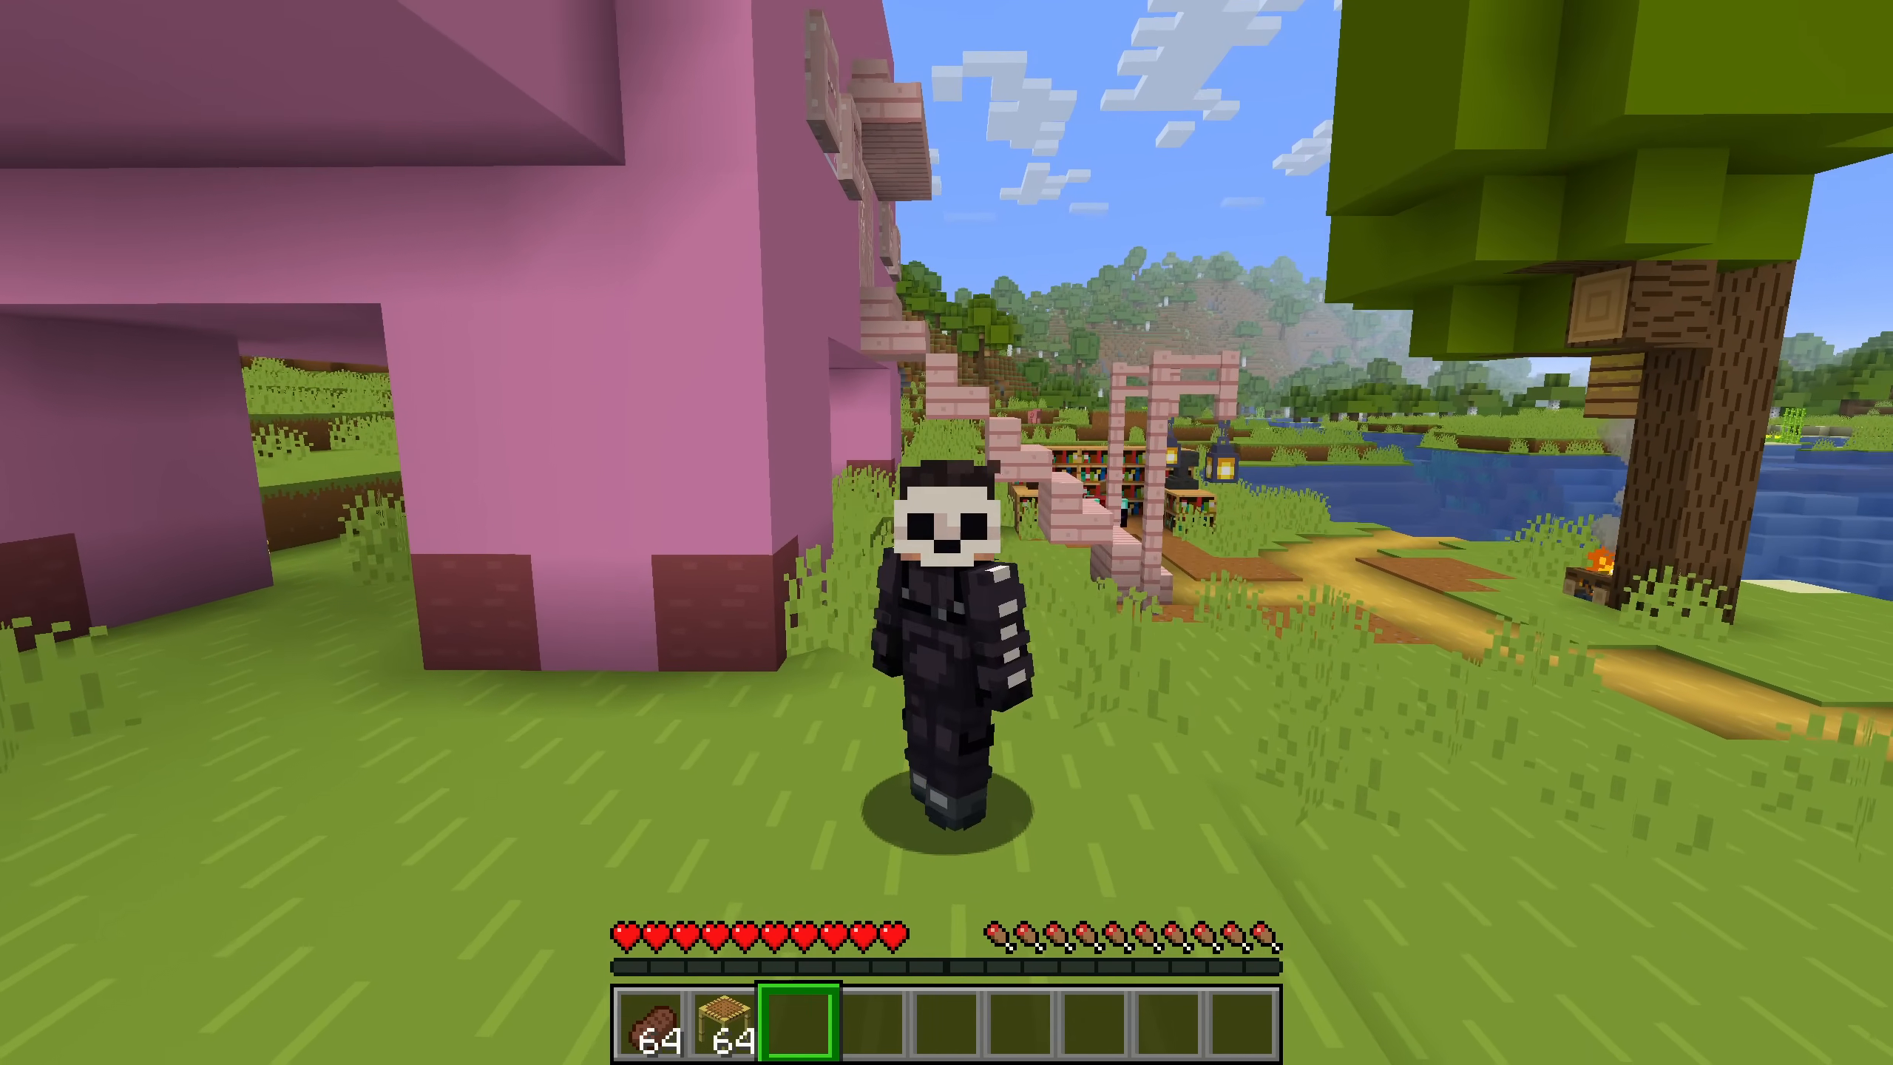
key("Escape")
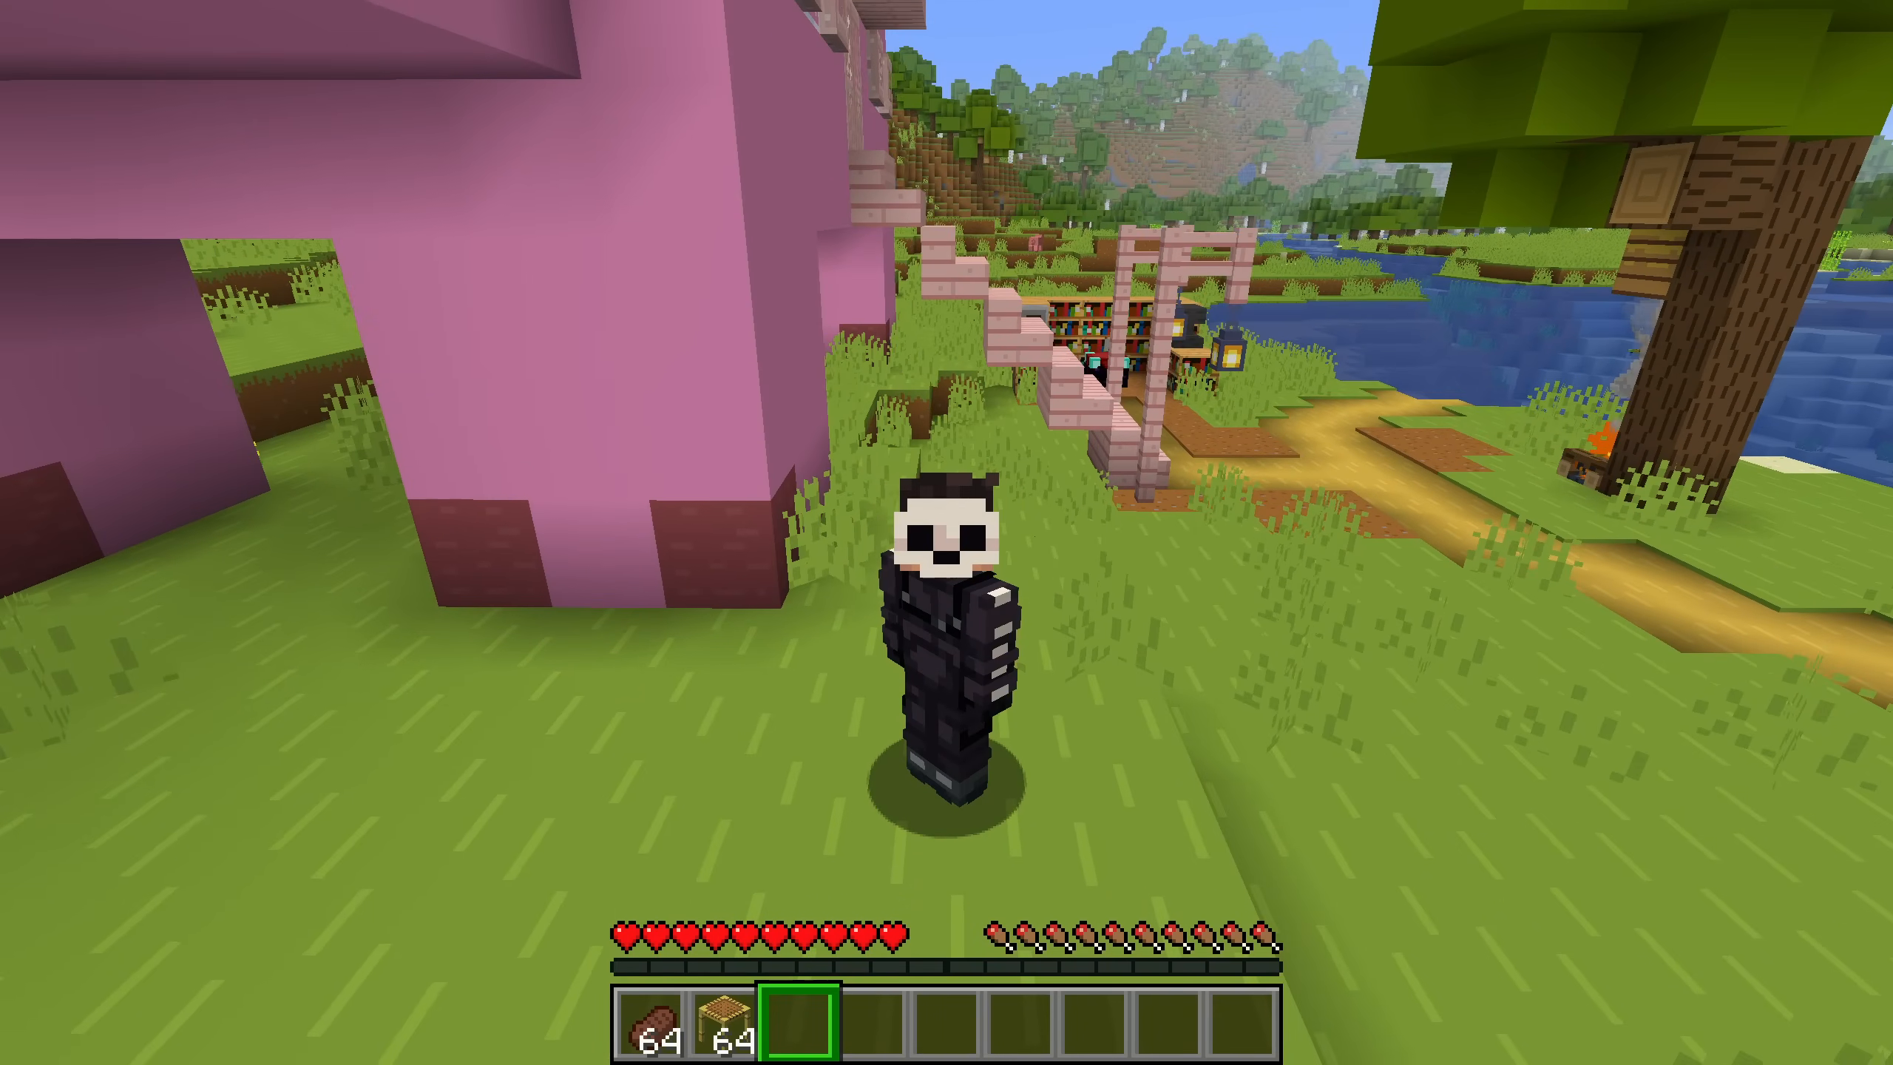
key("w")
key("w")
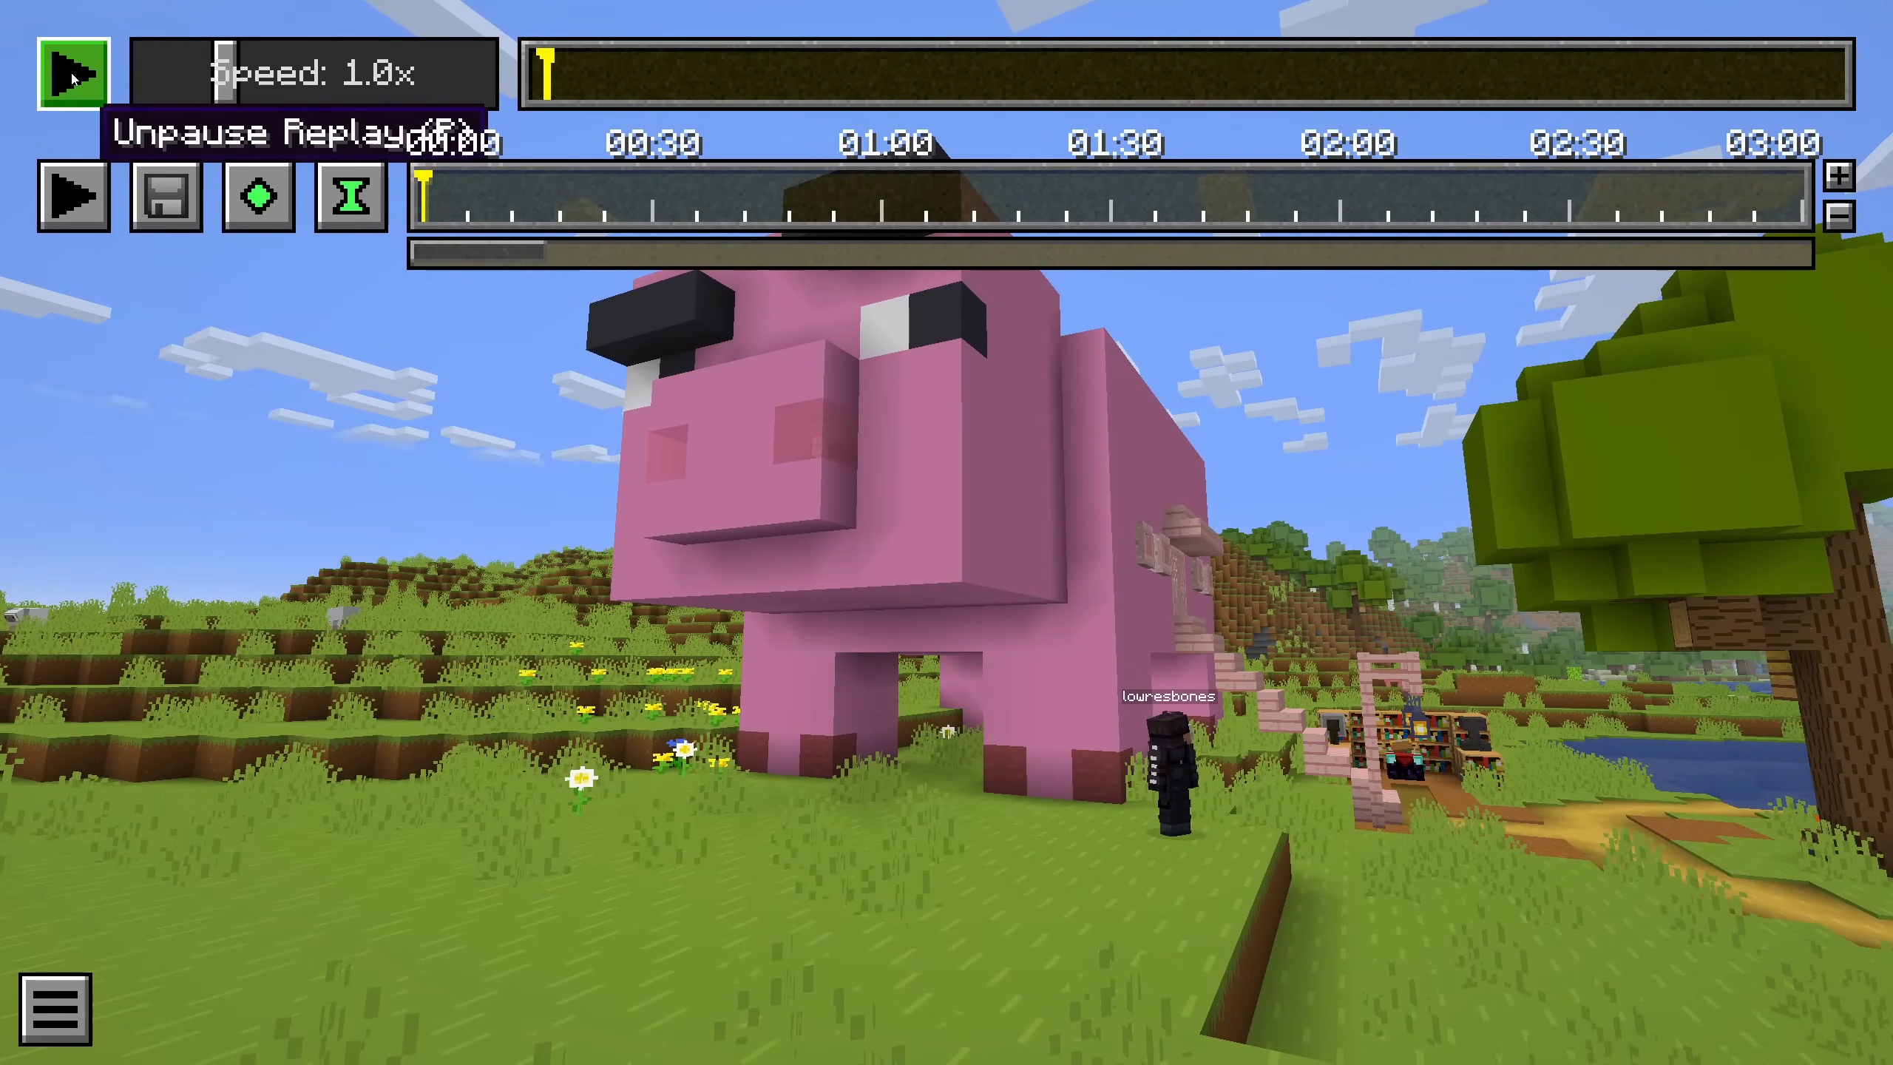
Step: Frame the character beside the pig house from a low replay camera position and set the field of view to about 43
left_click(1063, 629)
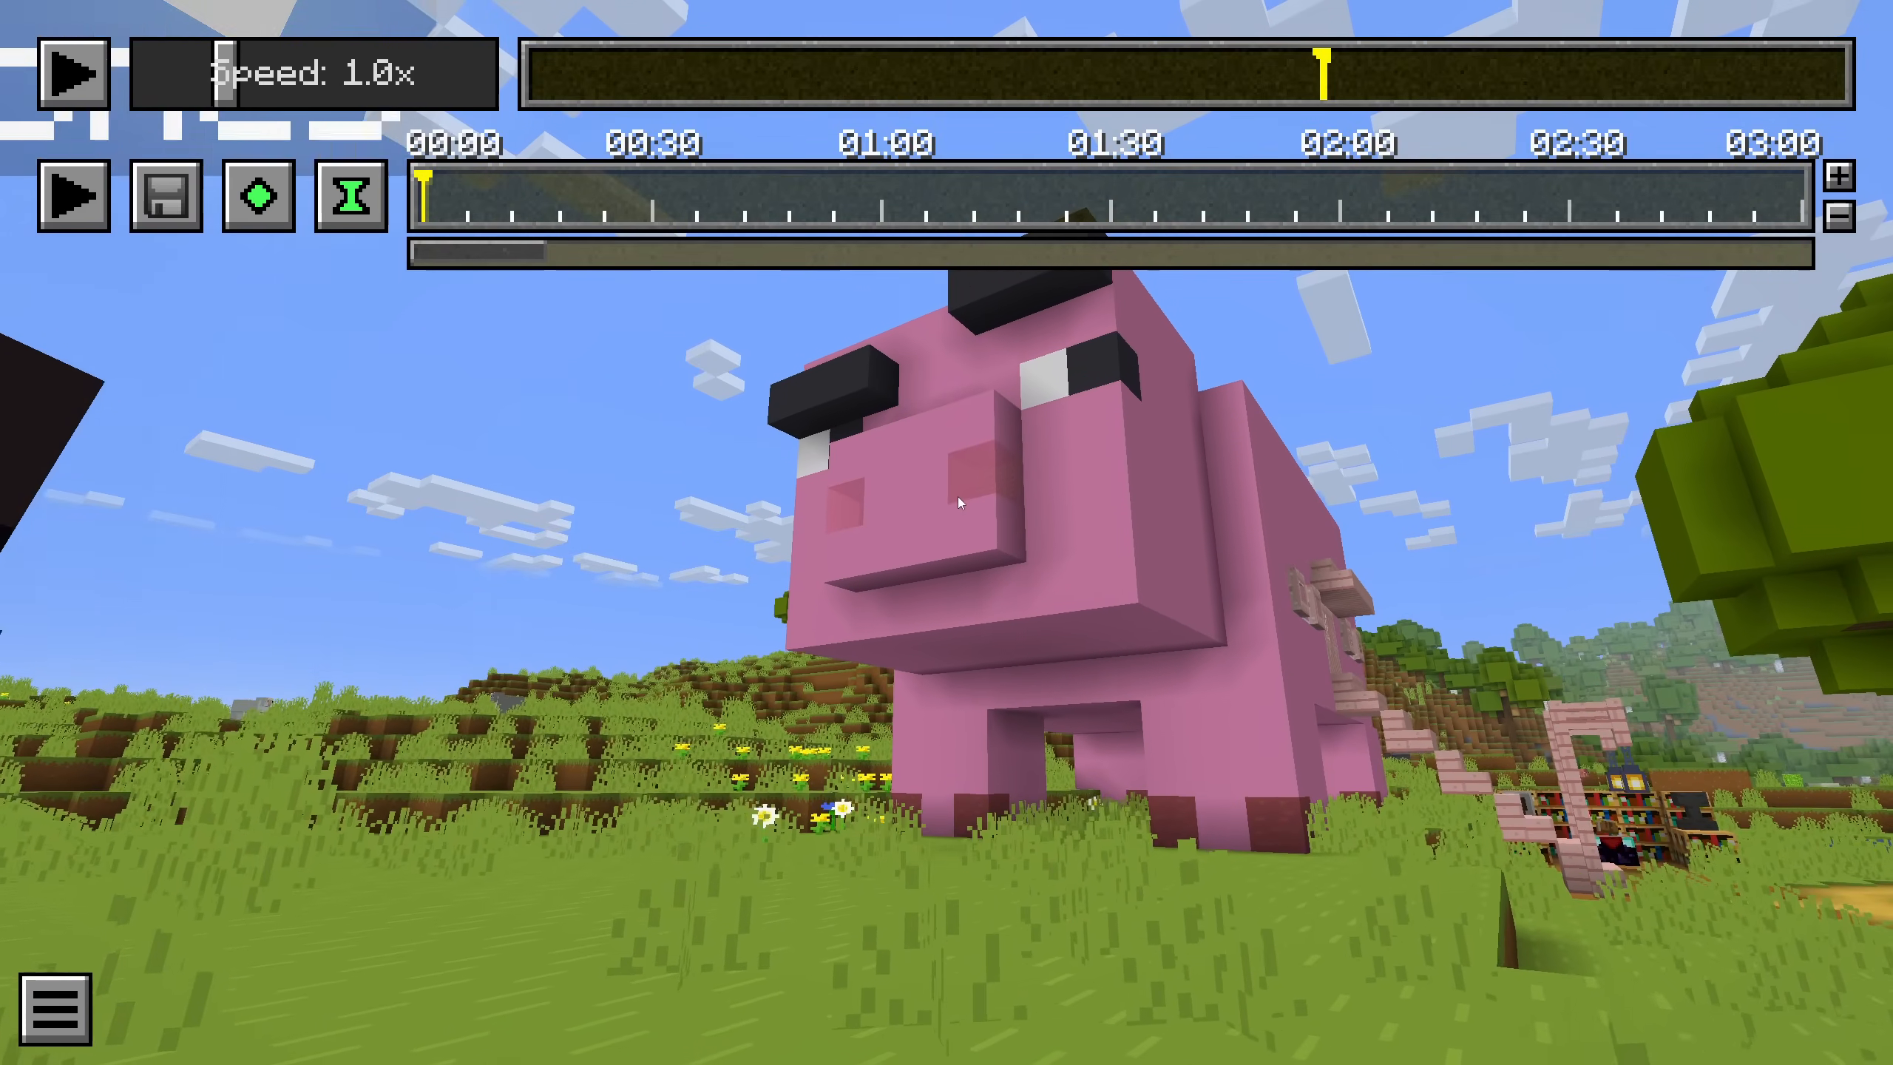
key("s")
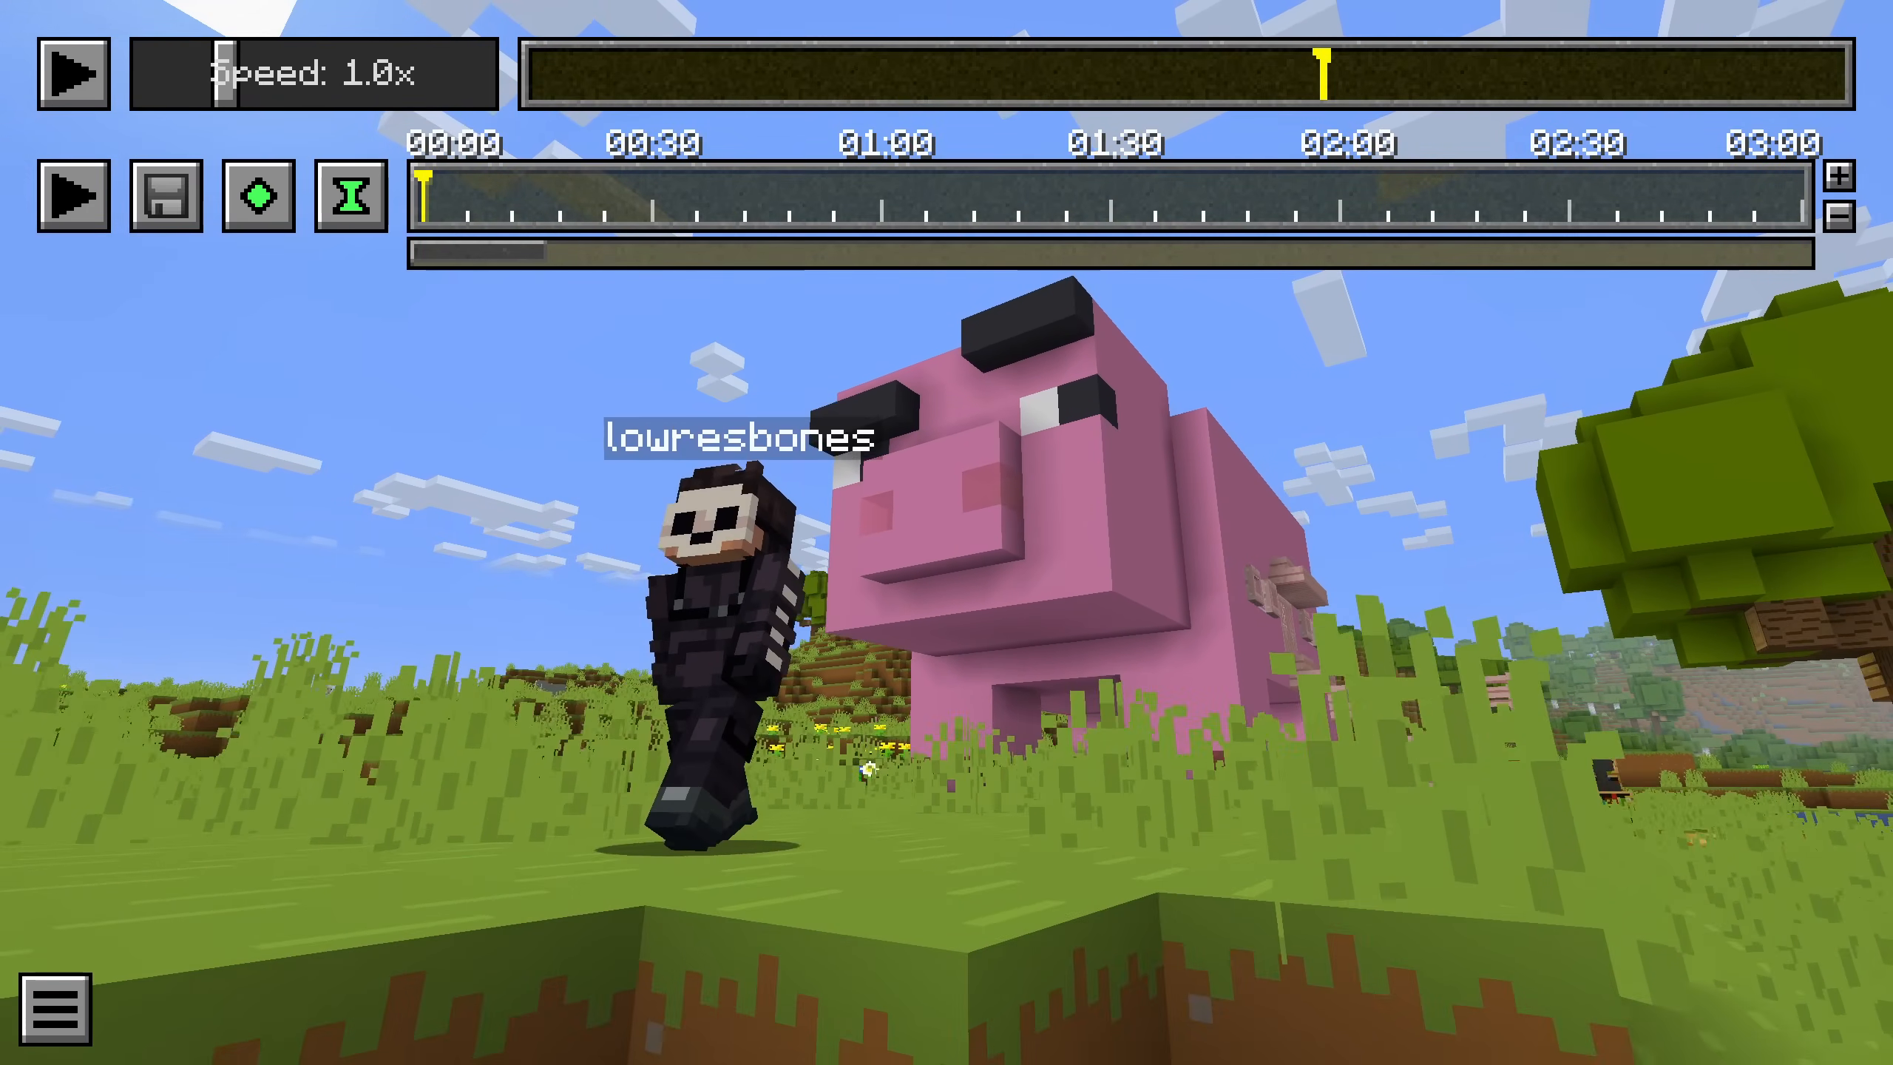
key("Escape")
left_click(840, 586)
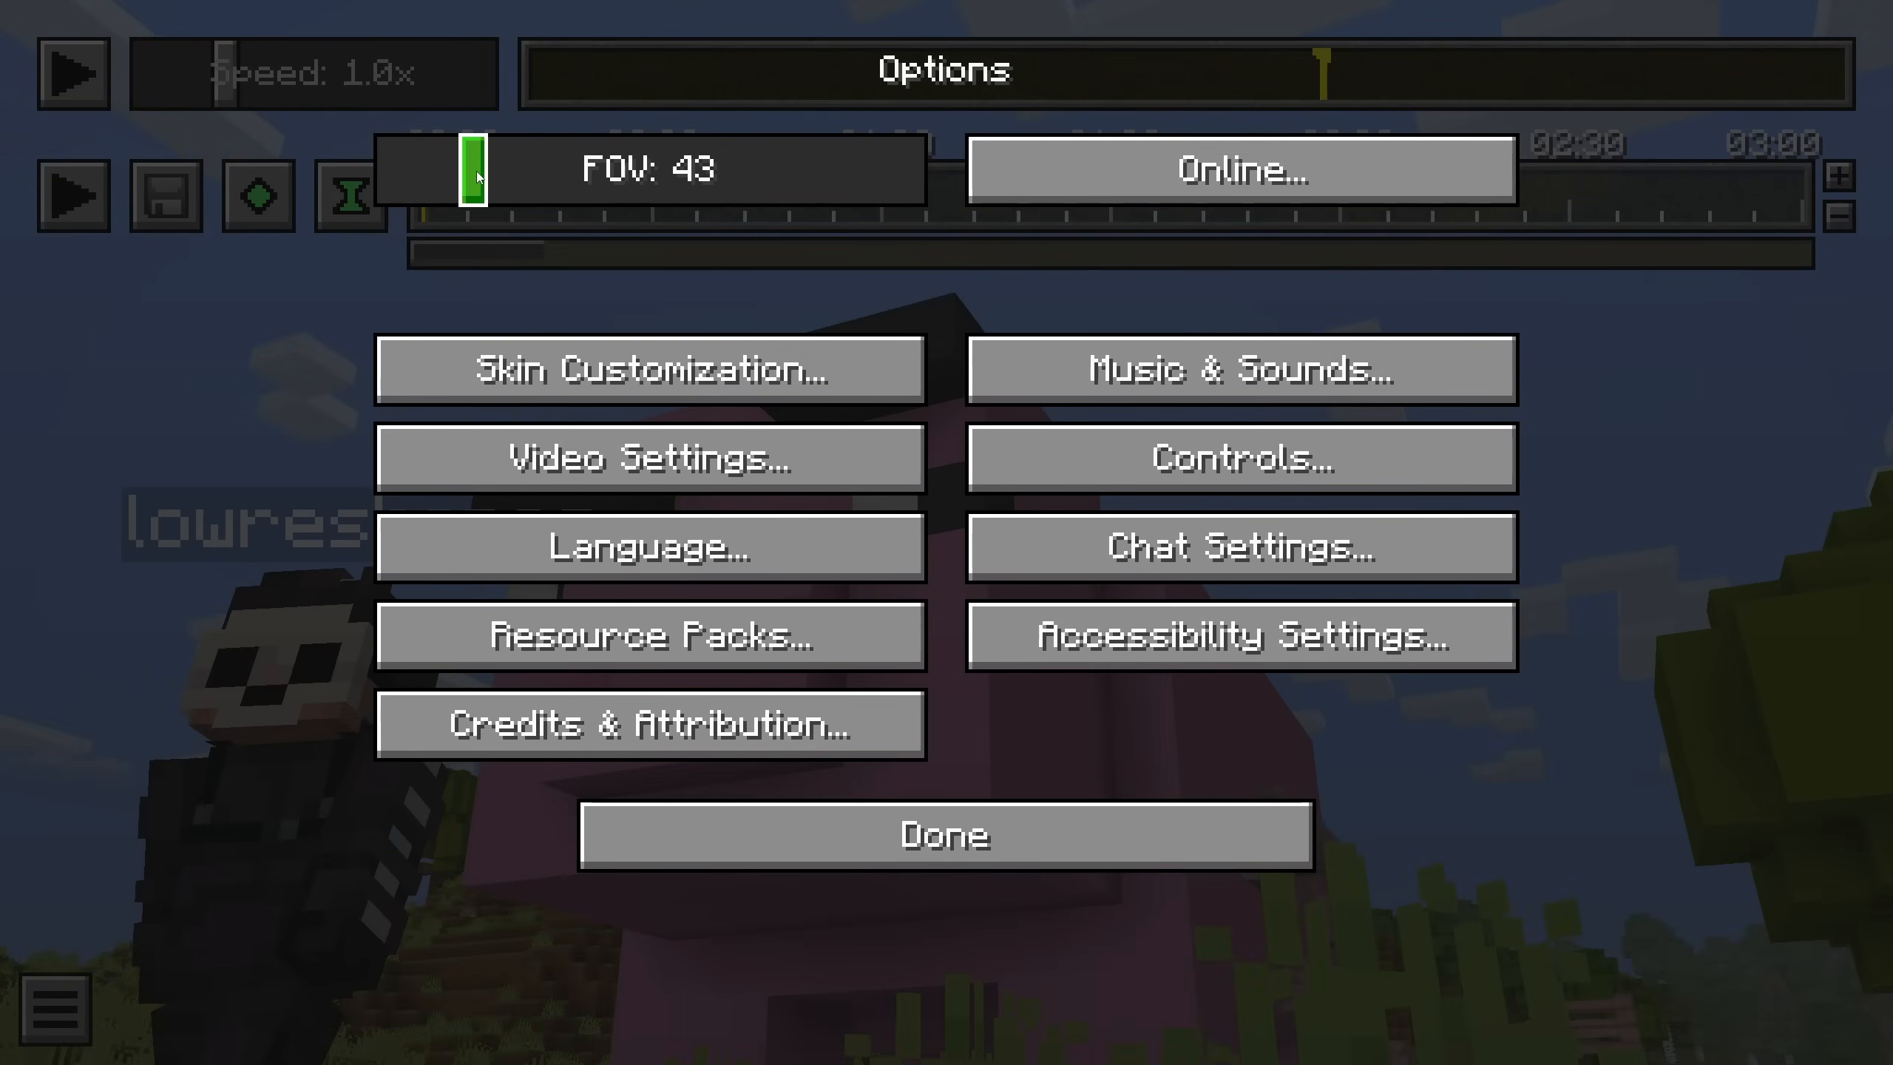
left_click_drag(477, 172, 471, 170)
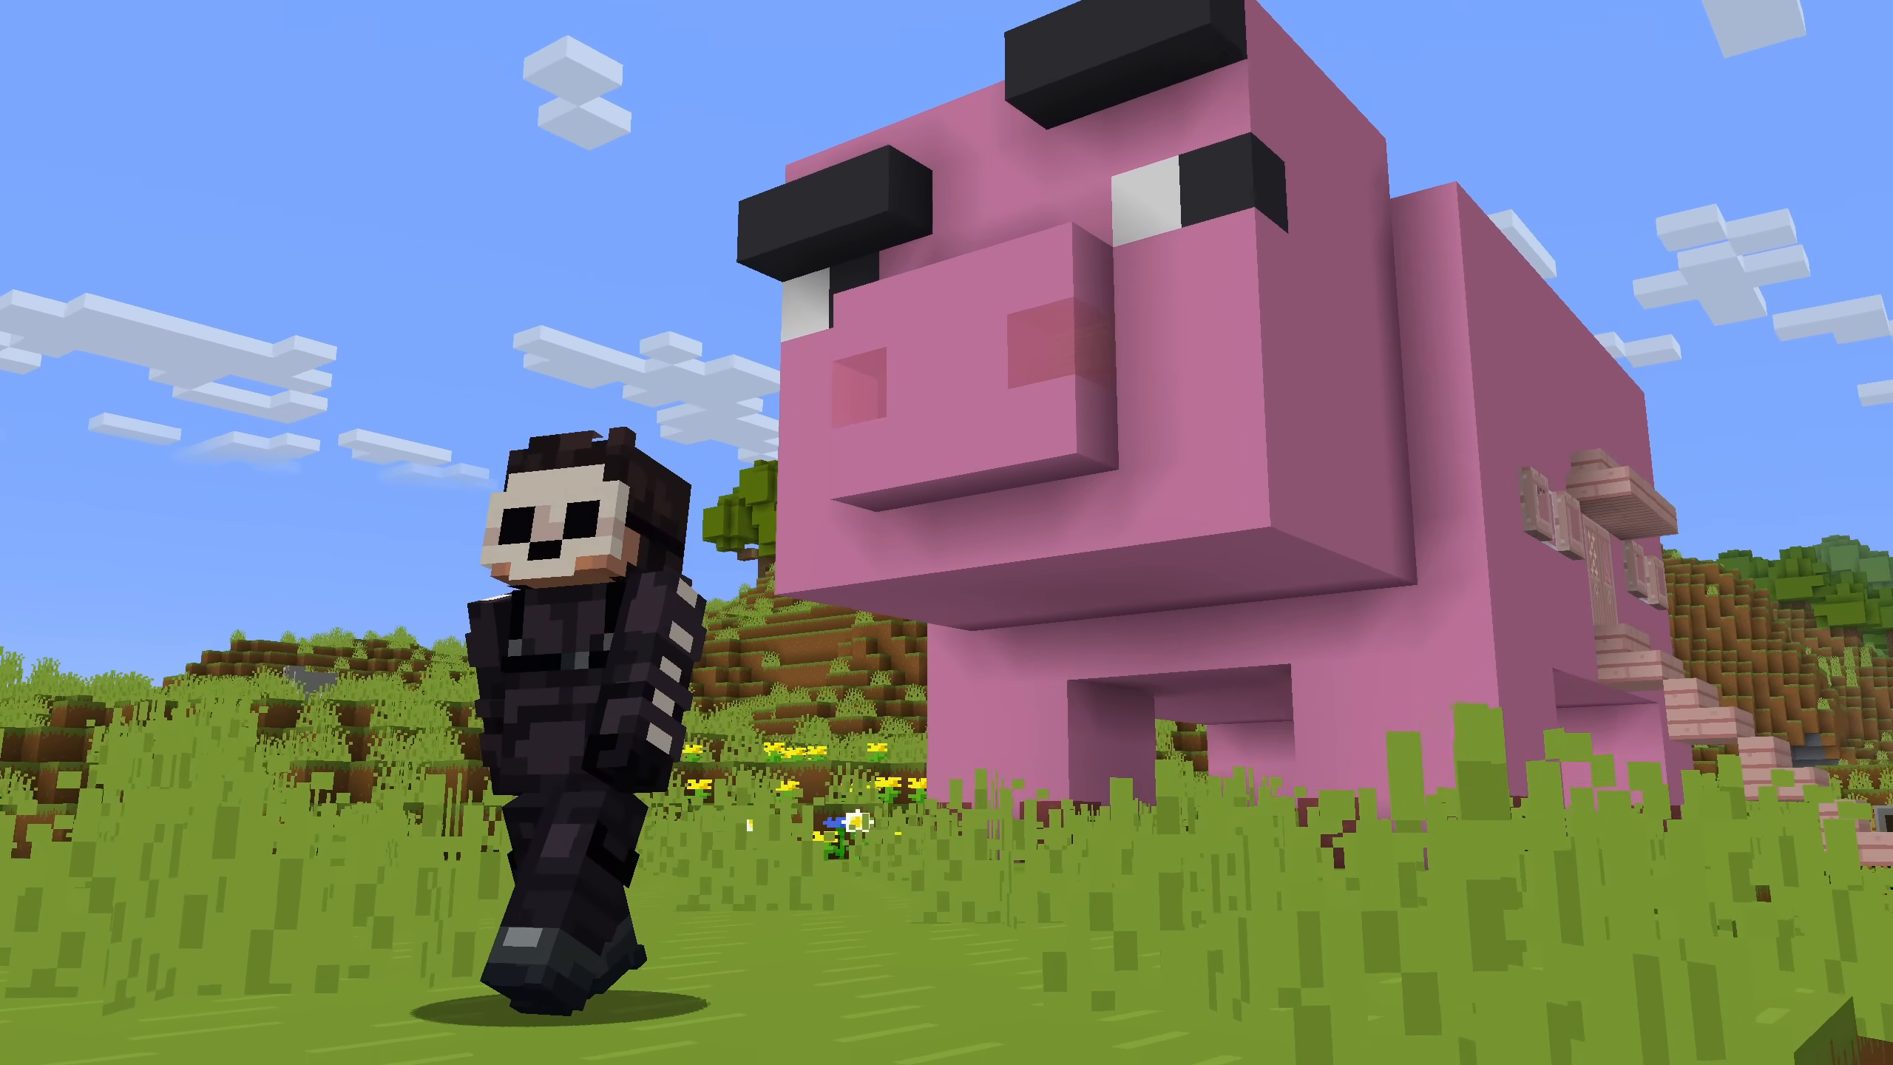
Step: Open the shader pack selection from the replay's video settings
key("Escape")
left_click(827, 586)
left_click(741, 476)
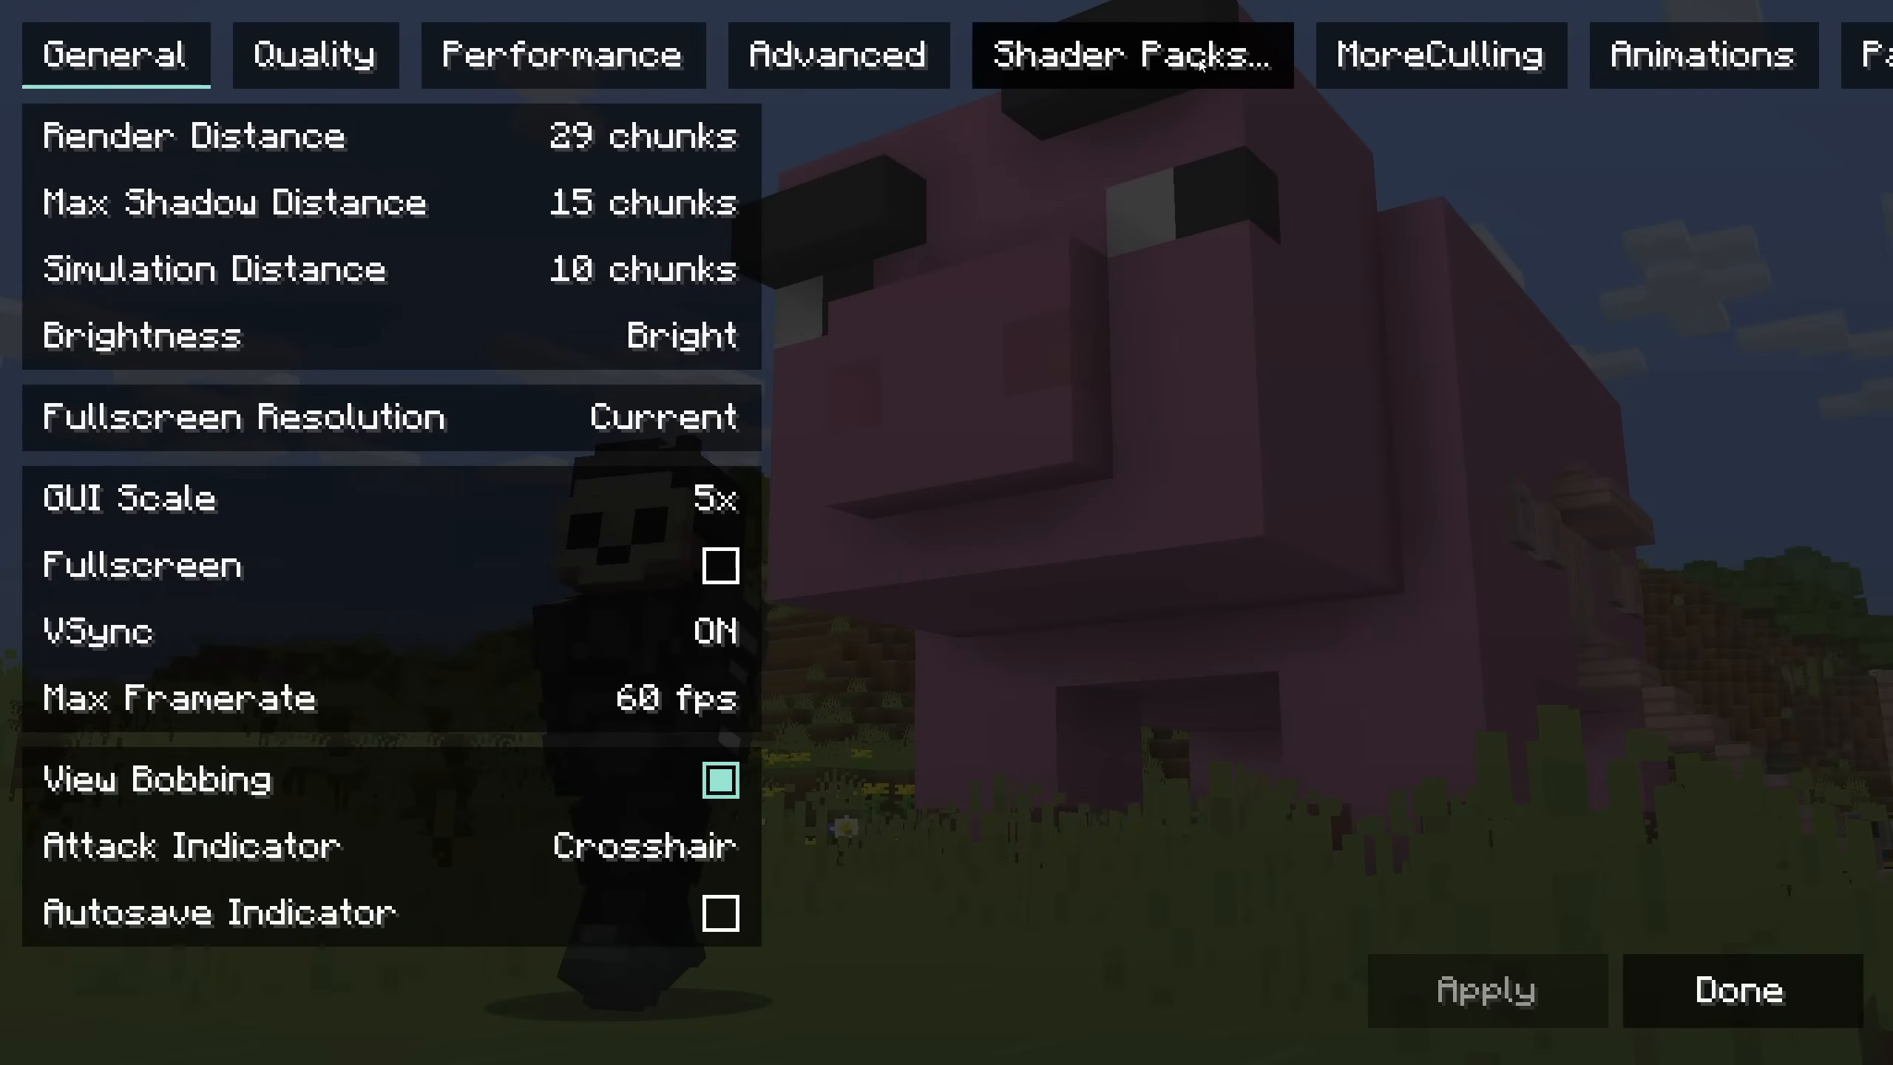
left_click(1133, 55)
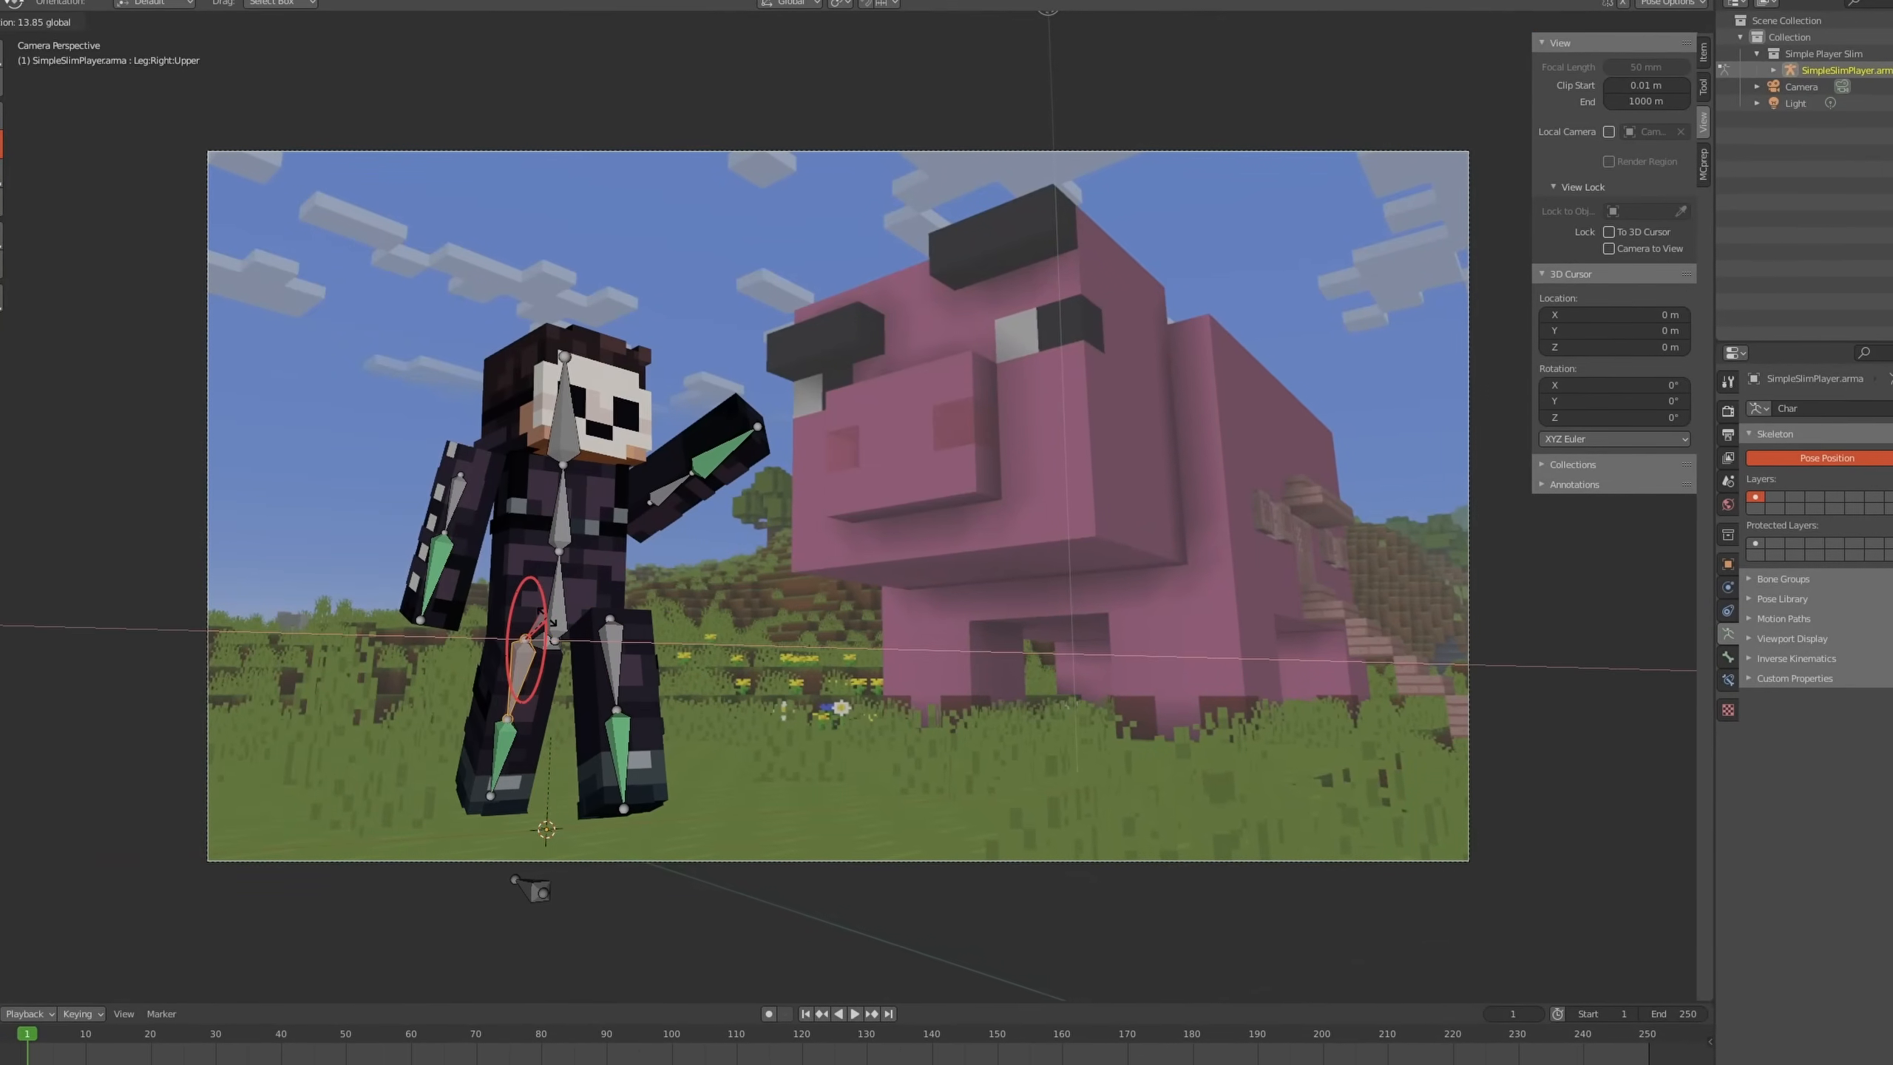
Step: Switch to Blender and pose the player rig's limbs, rotating the right upper leg and moving the left upper leg along global Z
left_click(546, 619)
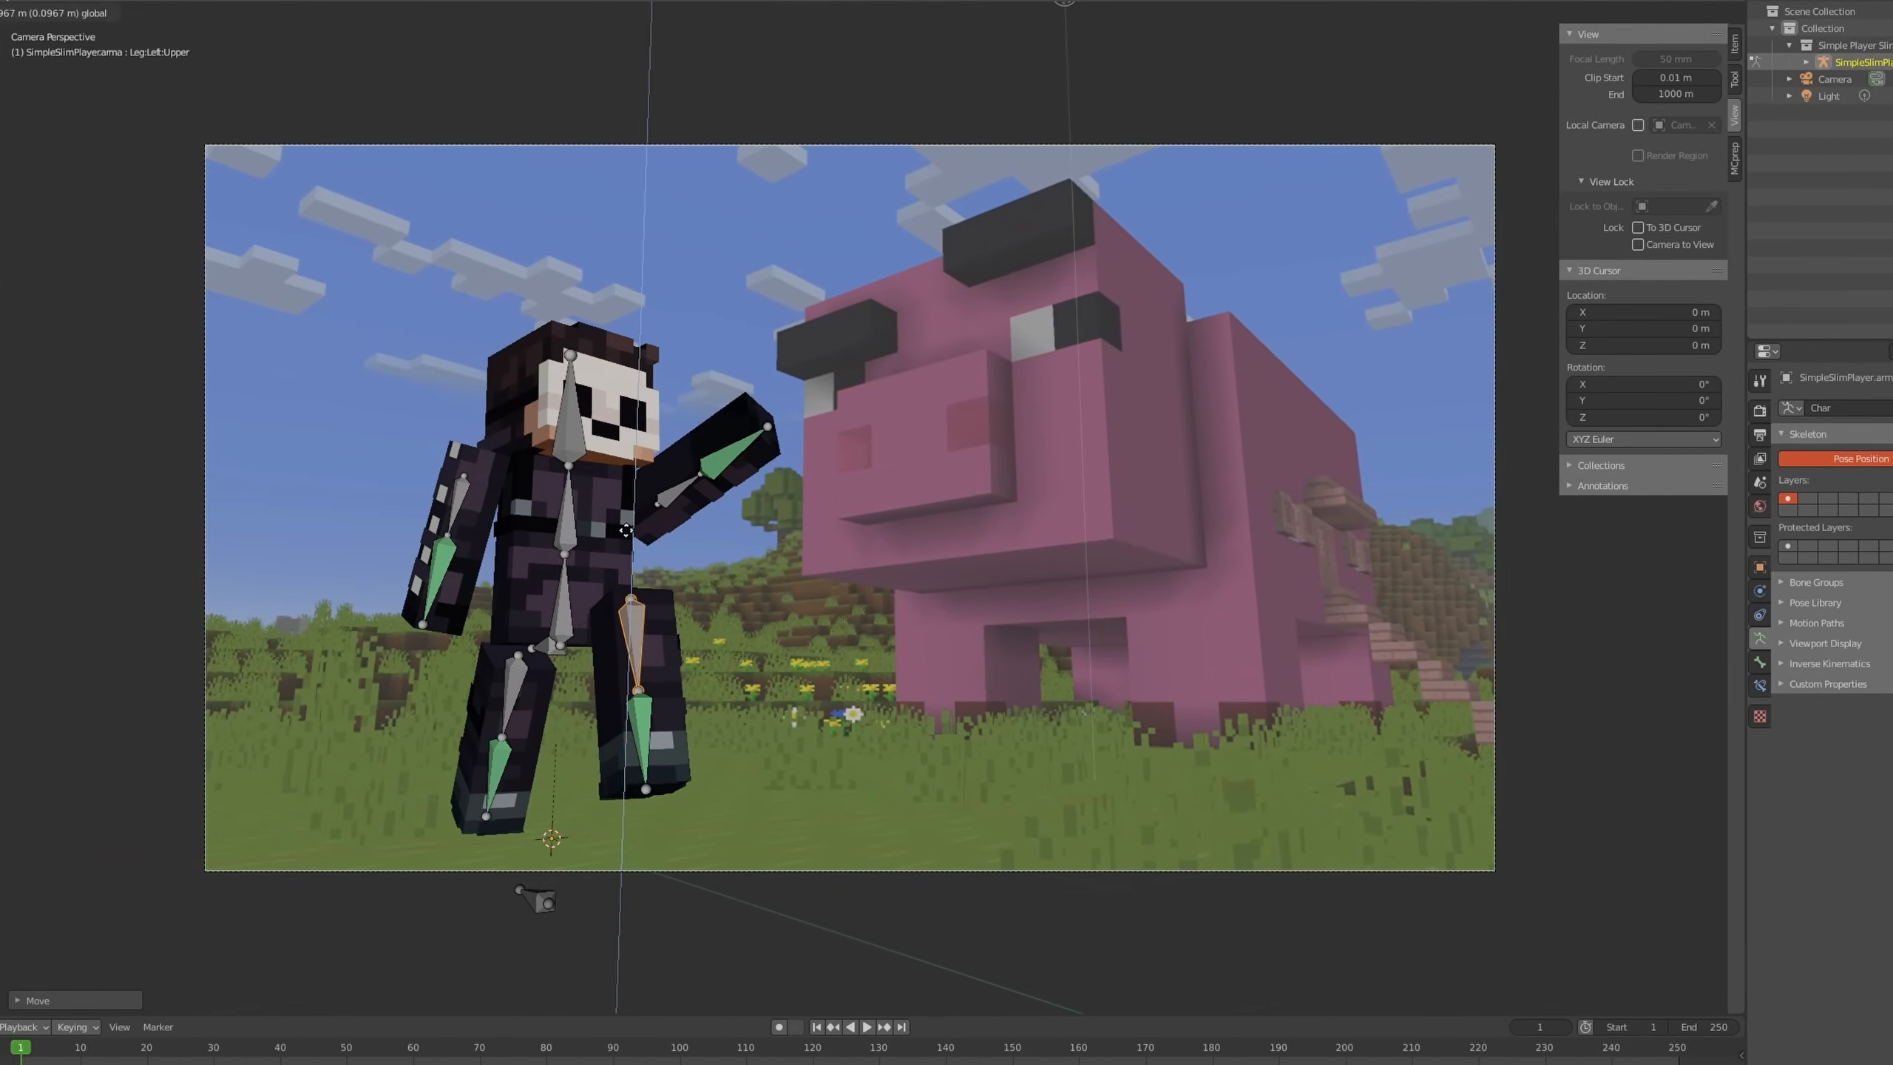
left_click_drag(653, 556, 639, 540)
key("g")
key("z")
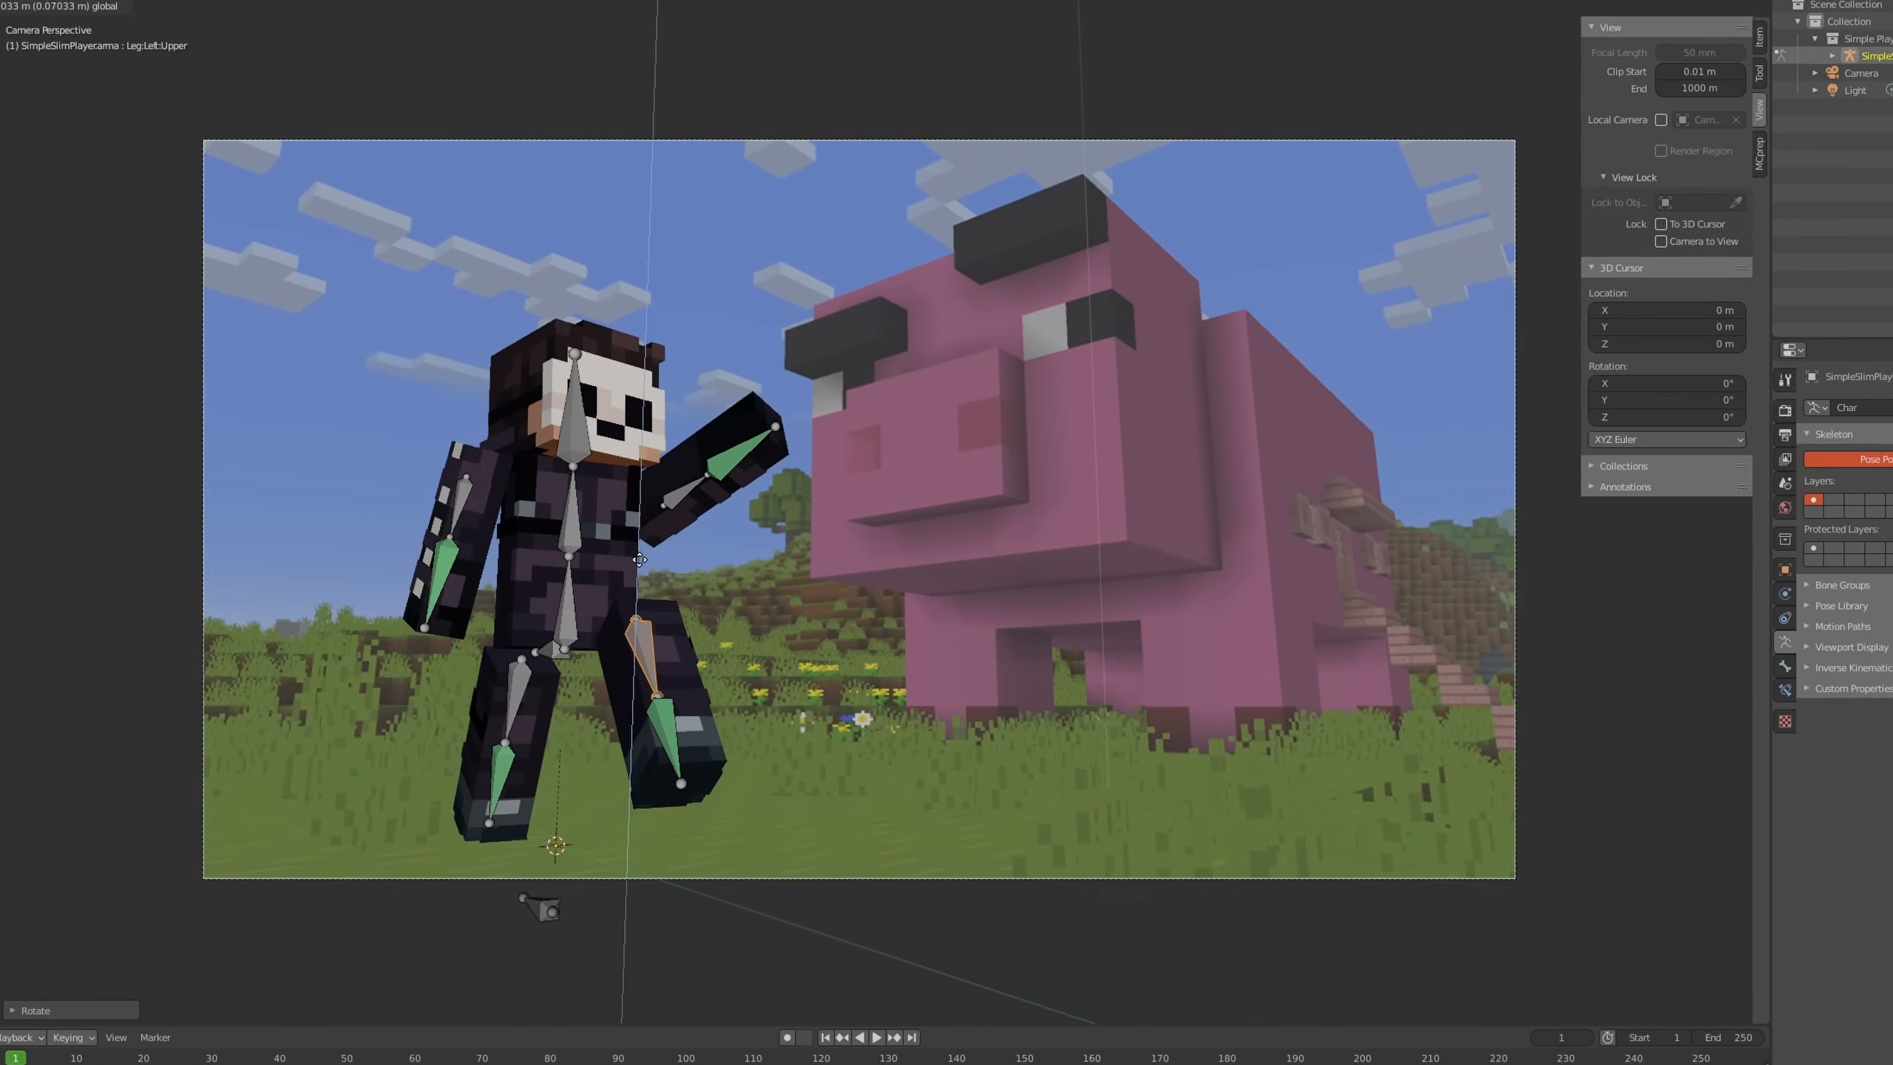
left_click_drag(433, 426, 450, 418)
left_click(690, 491)
left_click_drag(694, 462, 686, 508)
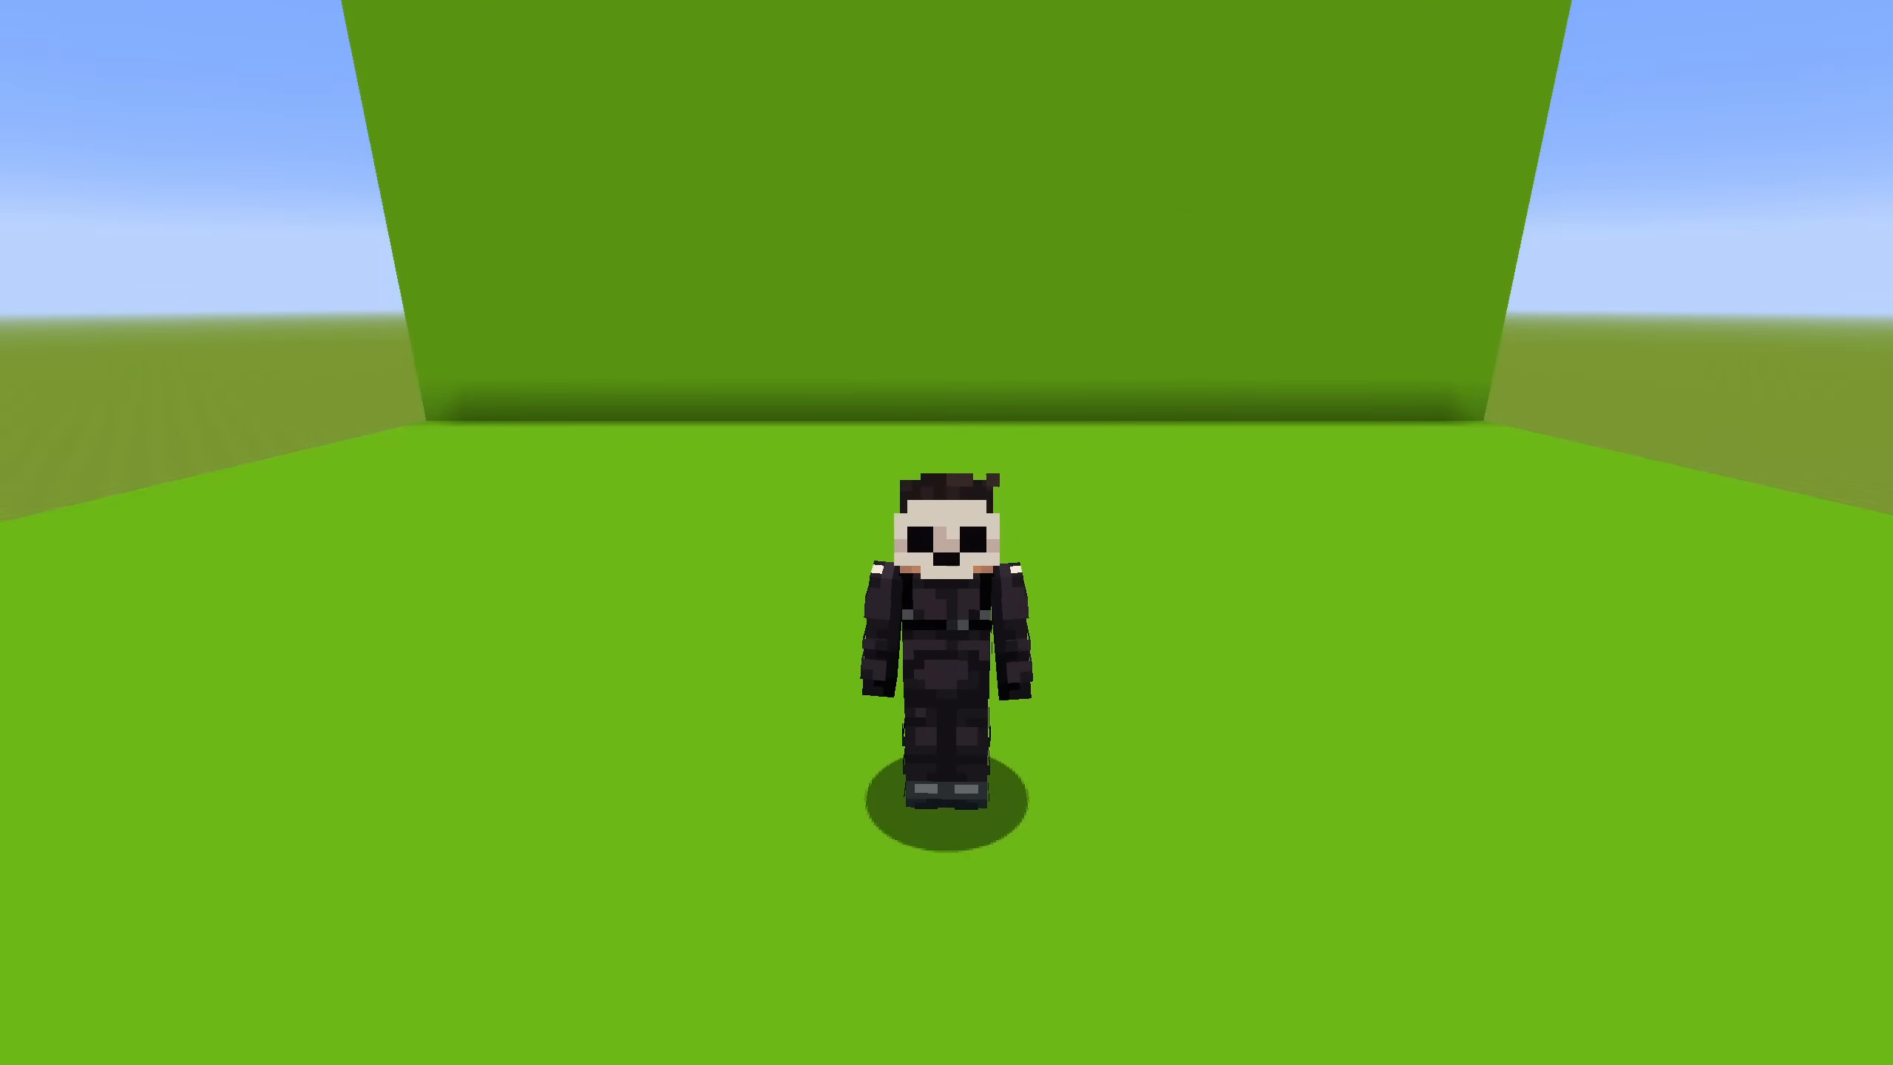
Step: Switch back to Minecraft and record the character walking from side to side in the green-screen world
key("Escape")
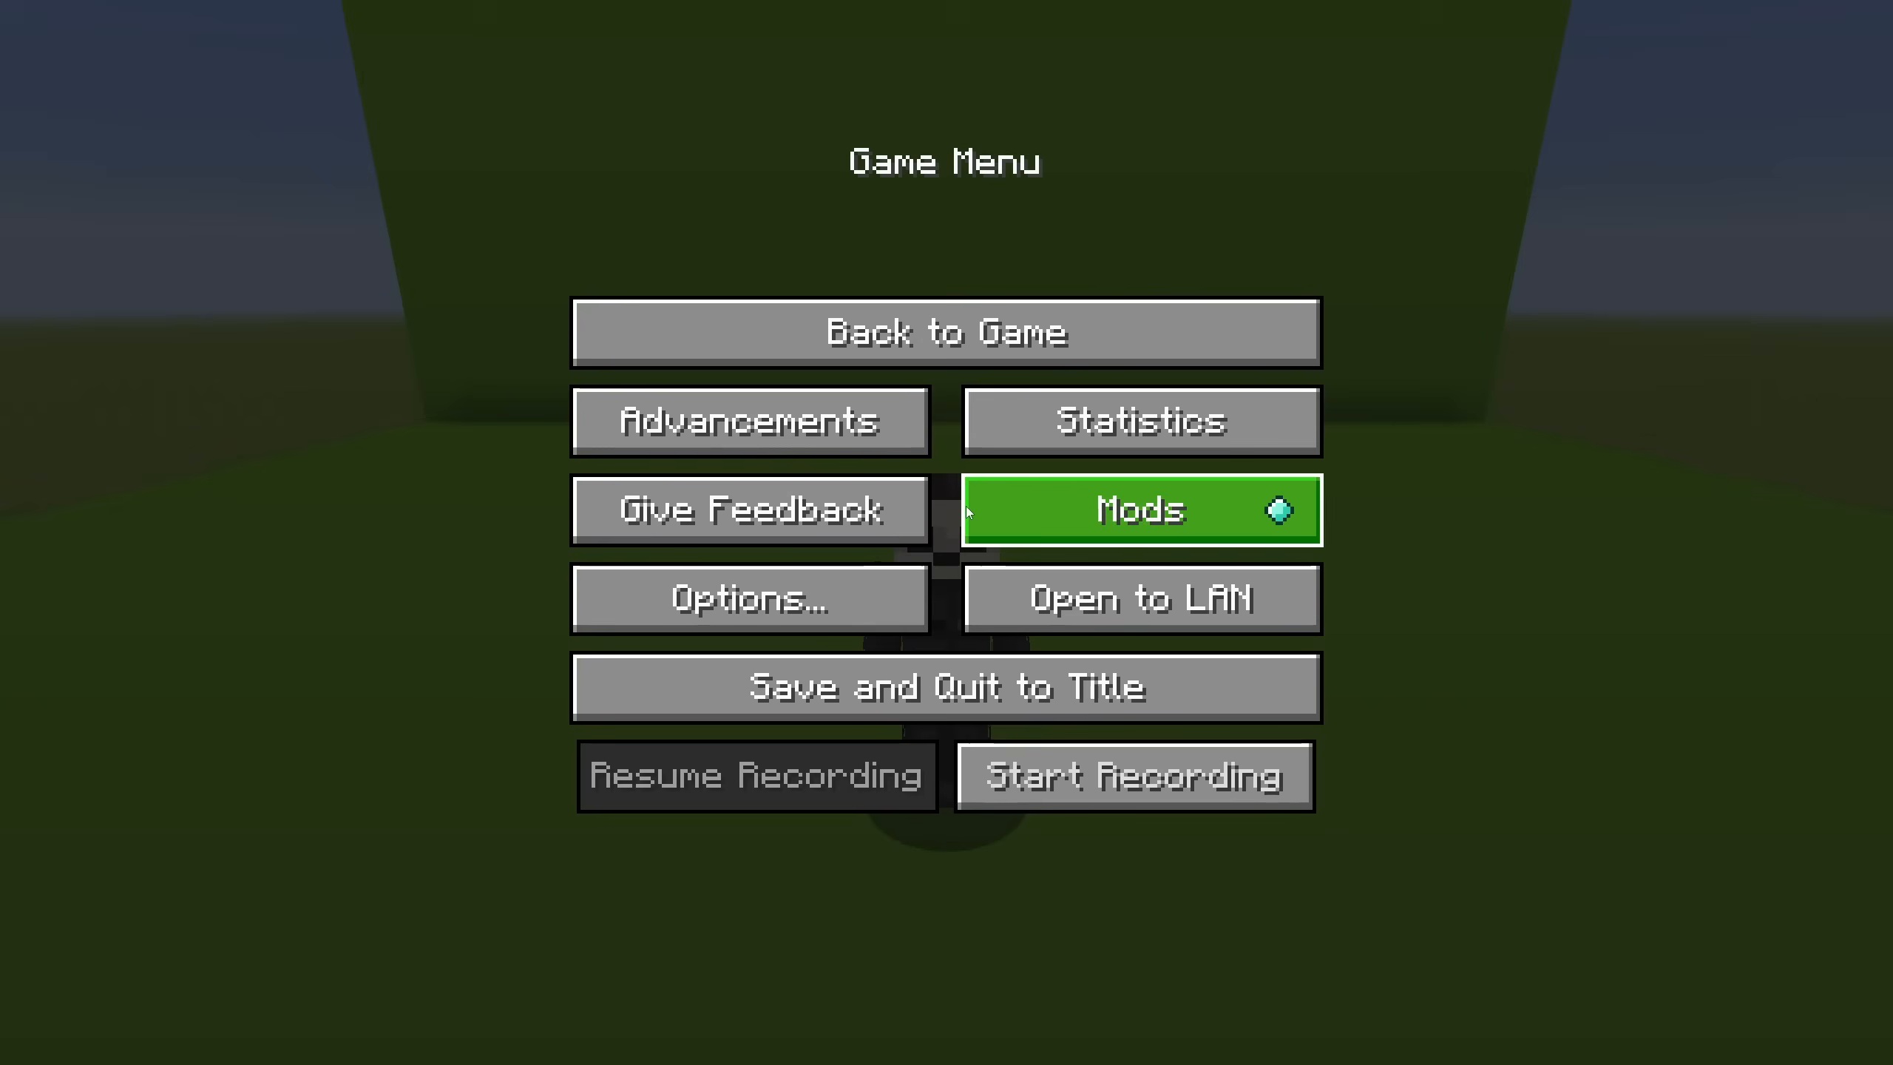
key("Escape")
key("a")
key("d")
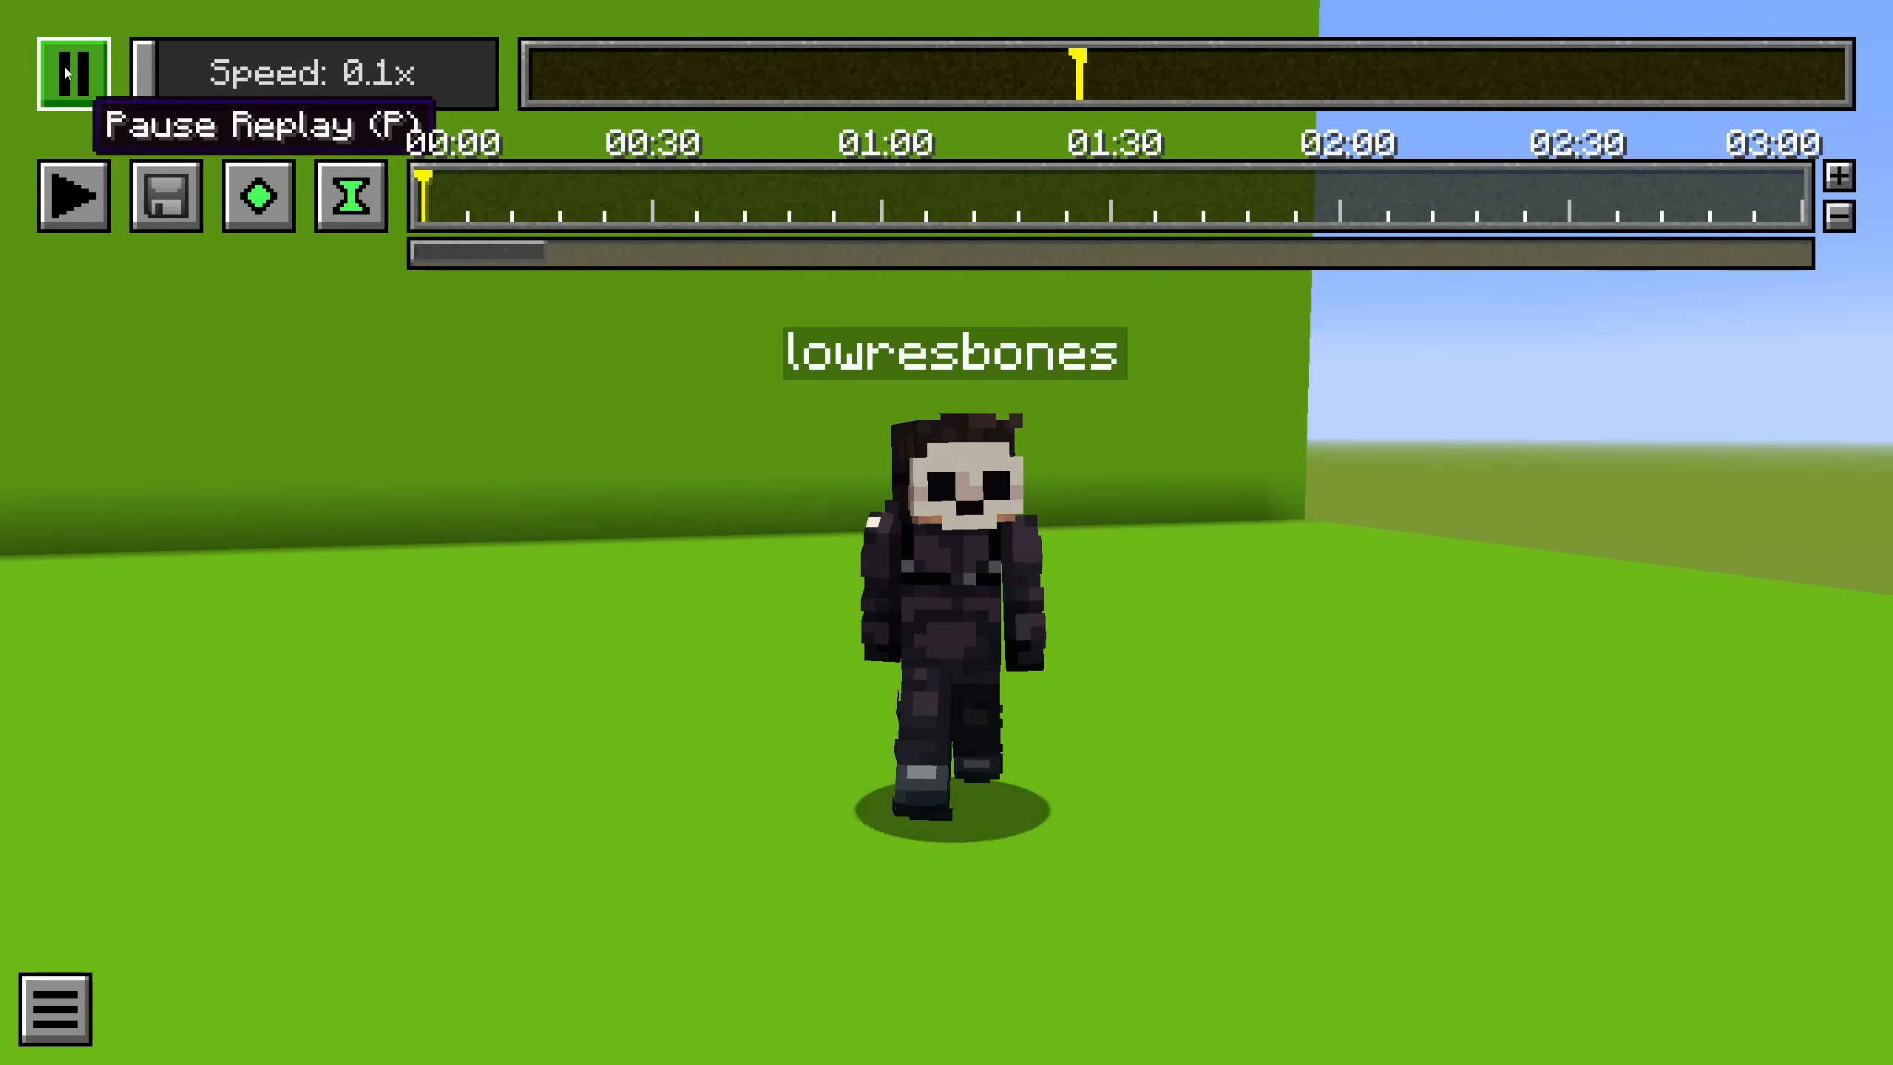
Step: Pause the green-screen replay mid-stride at 0.1x speed and move the camera lower and closer to the character
left_click(1087, 511)
key("shift")
key("w")
key("w")
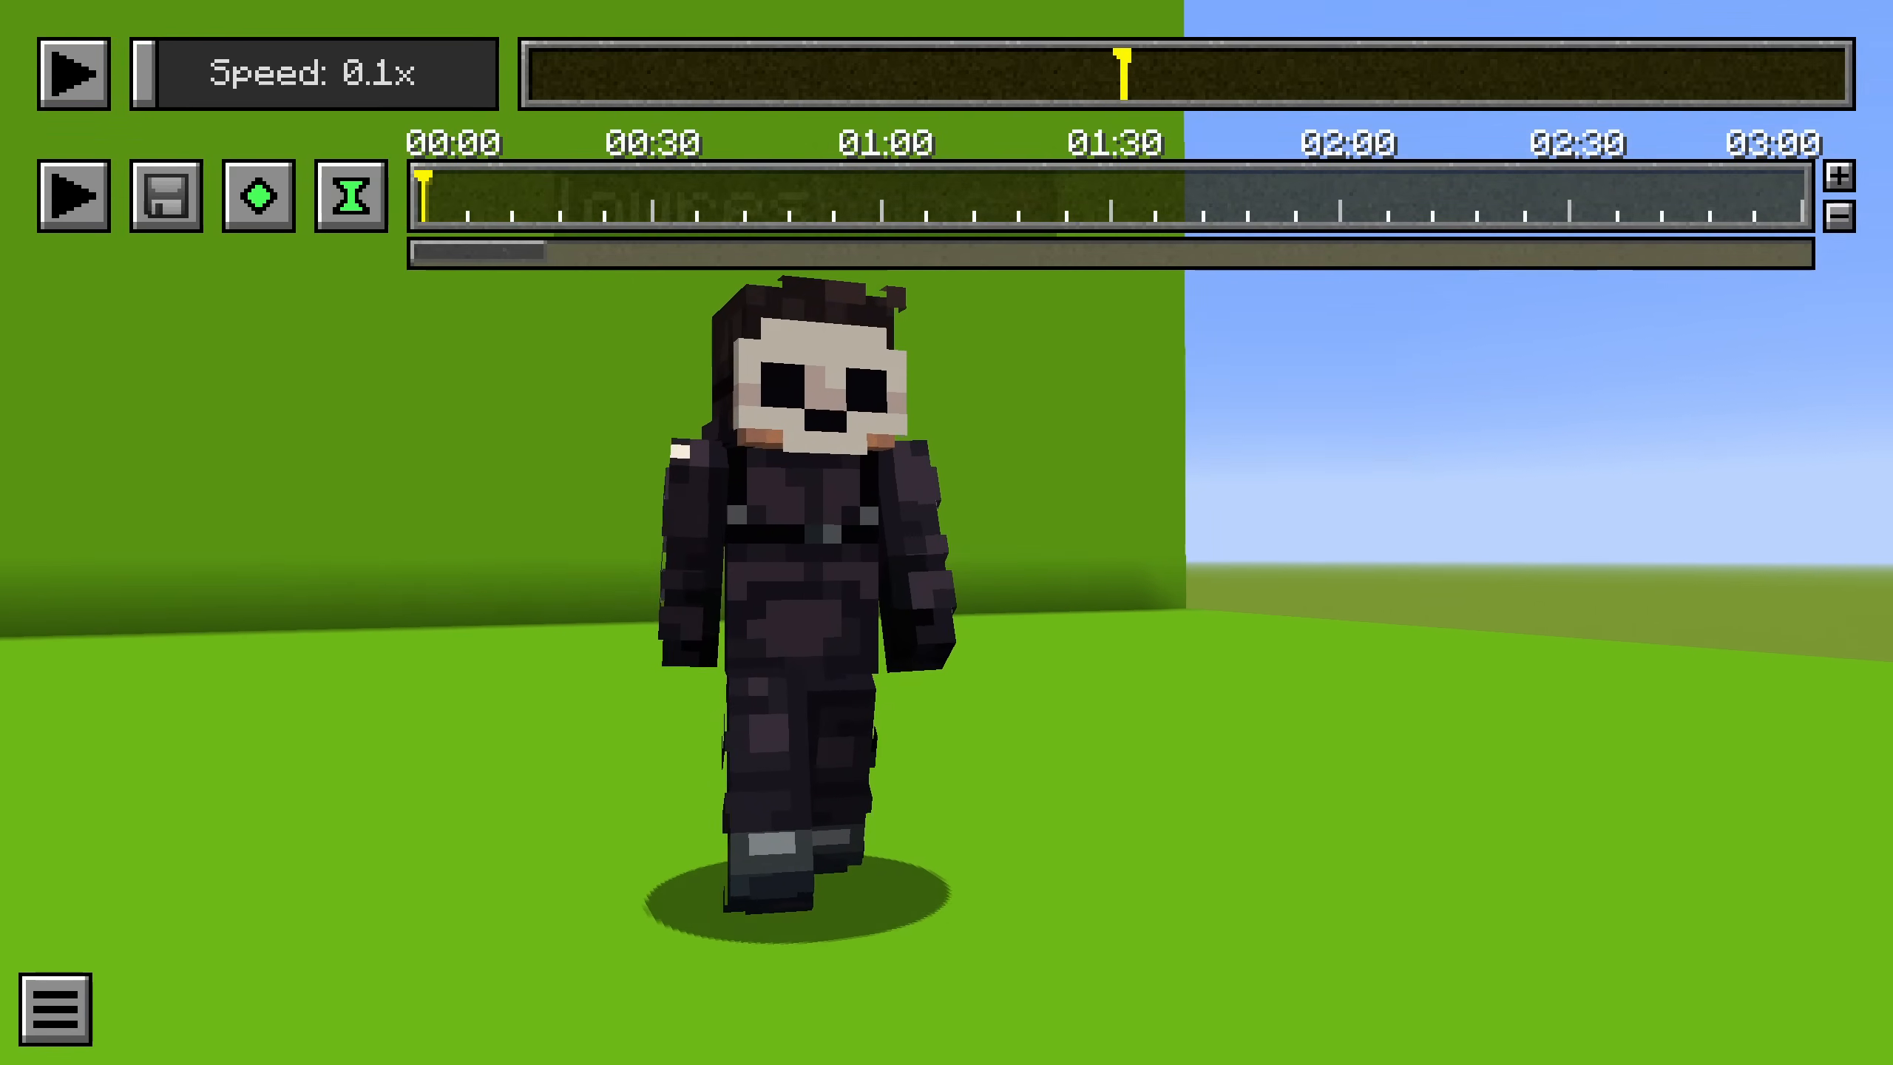
Step: Reframe the paused character against the green screen and hide the replay interface for a clean capture
key("d")
key("a")
key("F1")
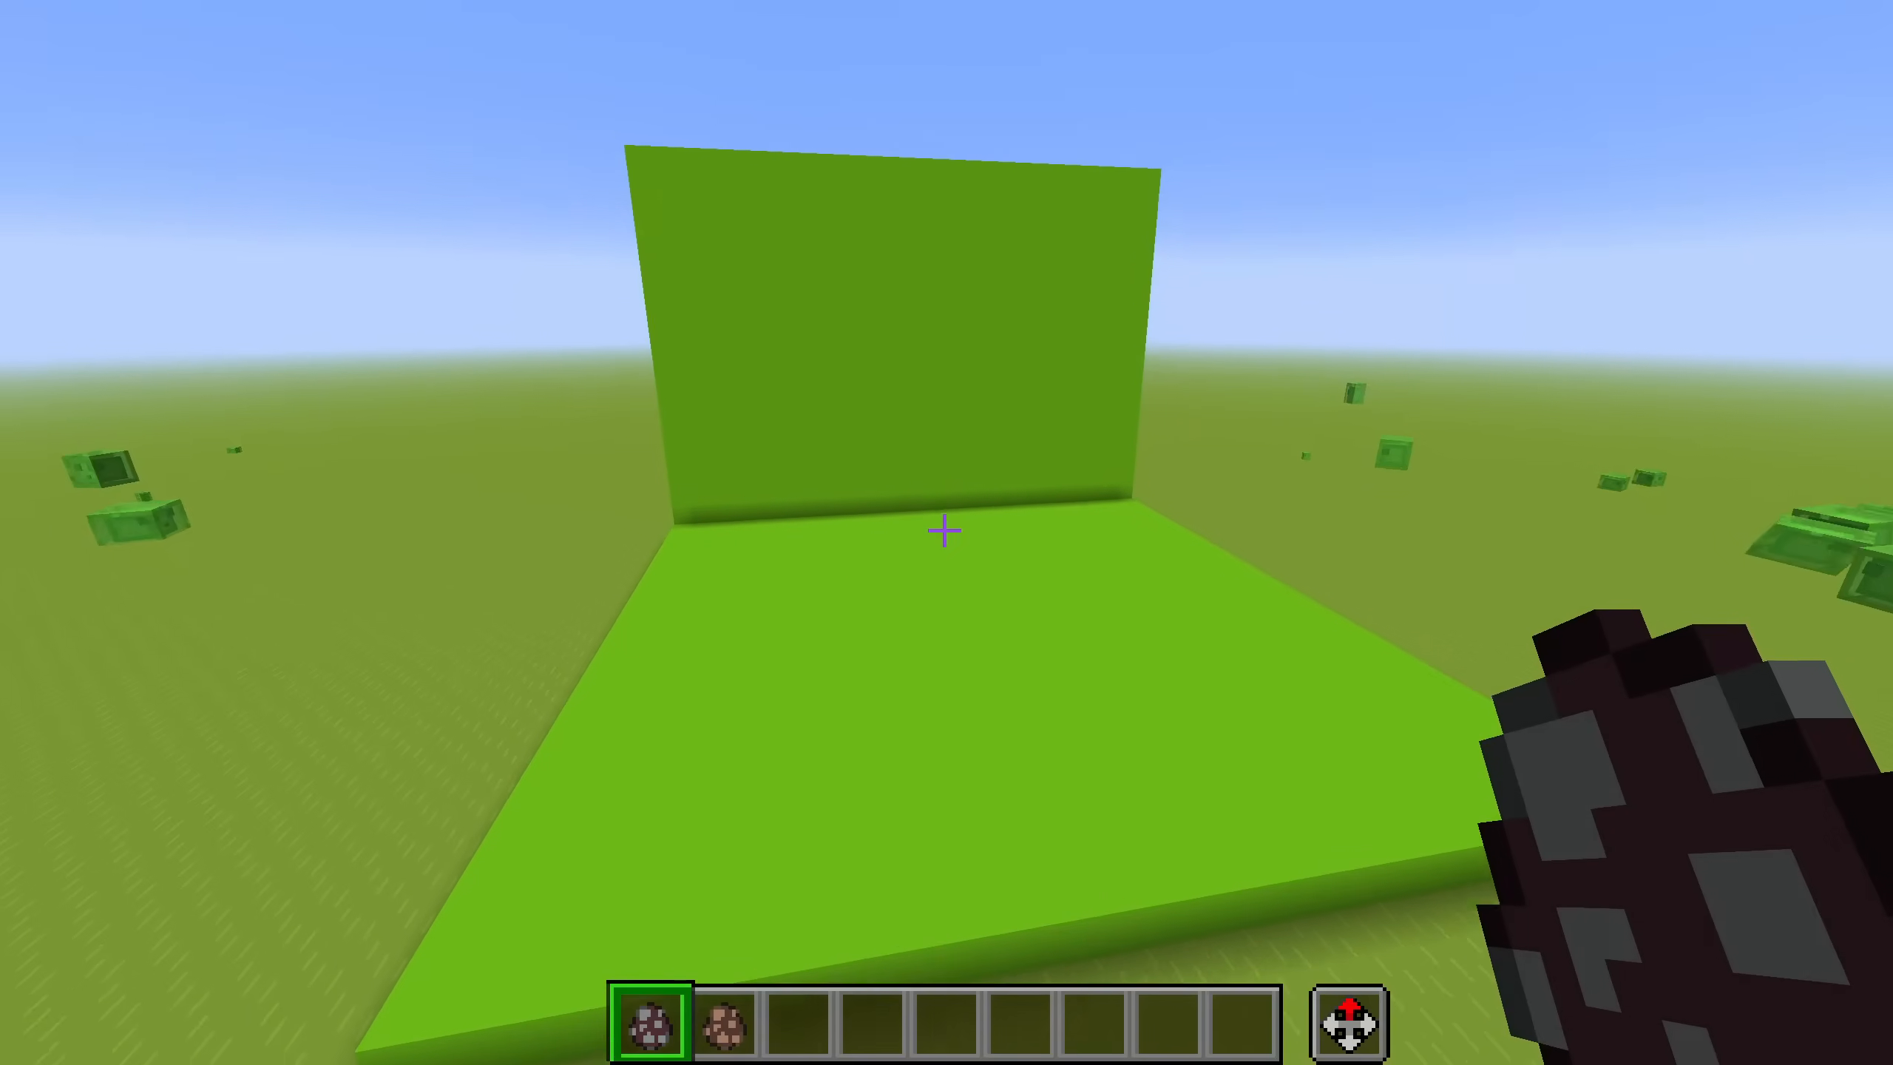
Step: Return to the green-screen world and spawn several pillagers on the floor near the wall
key("w")
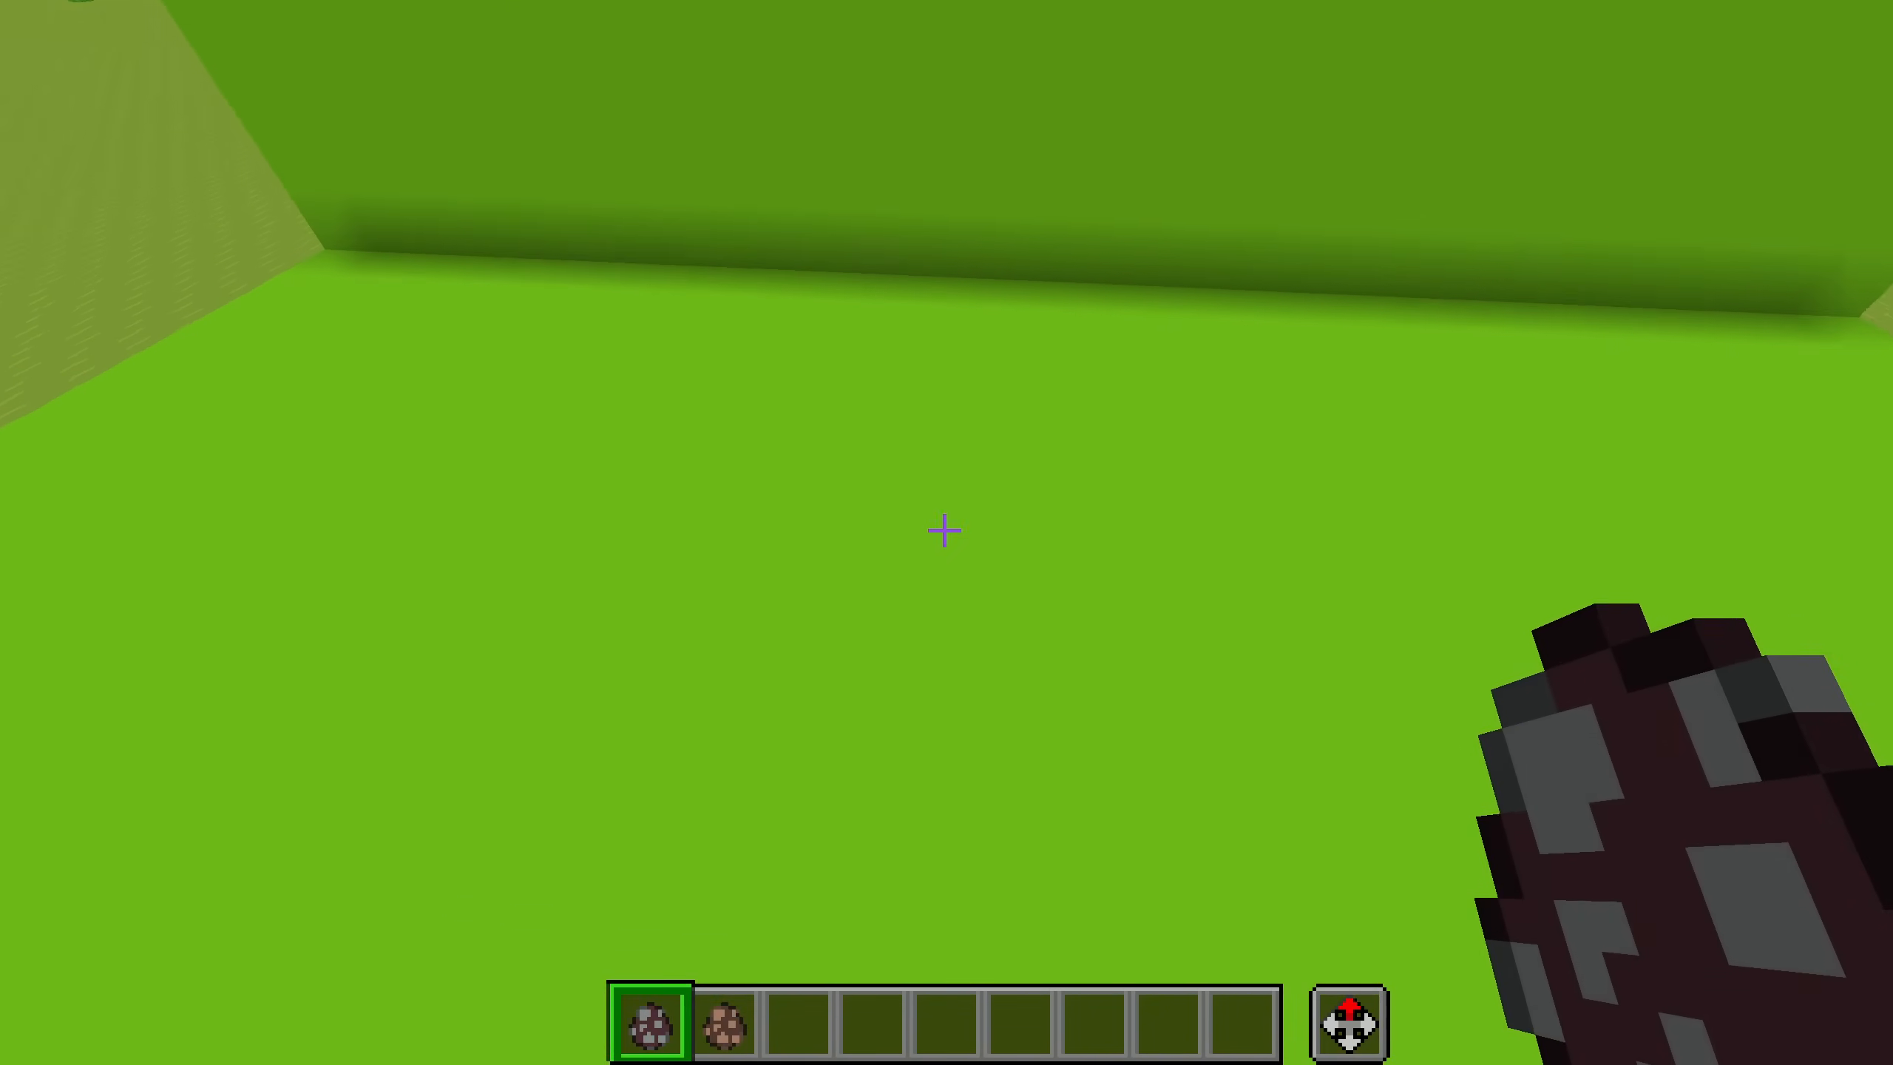
right_click(944, 530)
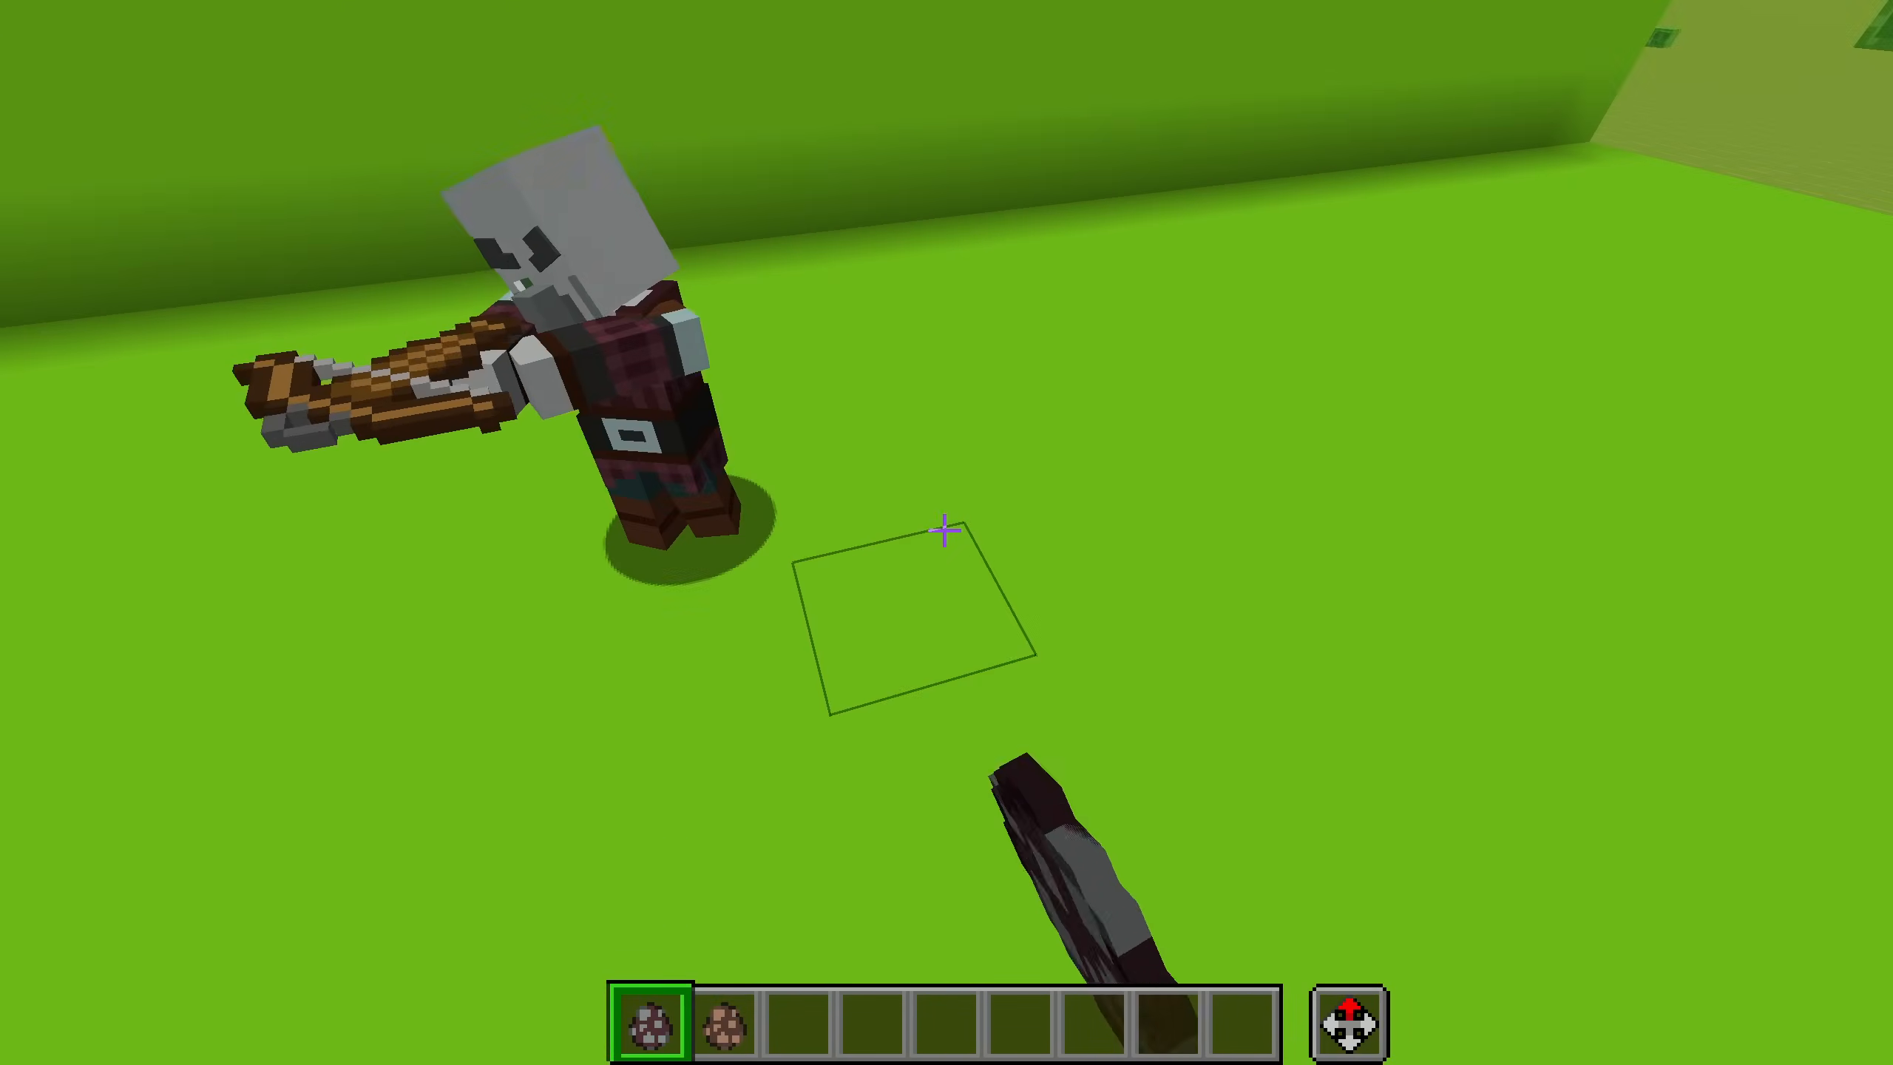
right_click(944, 530)
right_click(944, 530)
Step: Spawn several villagers in front of the pillagers, finishing with an empty hand
key("2")
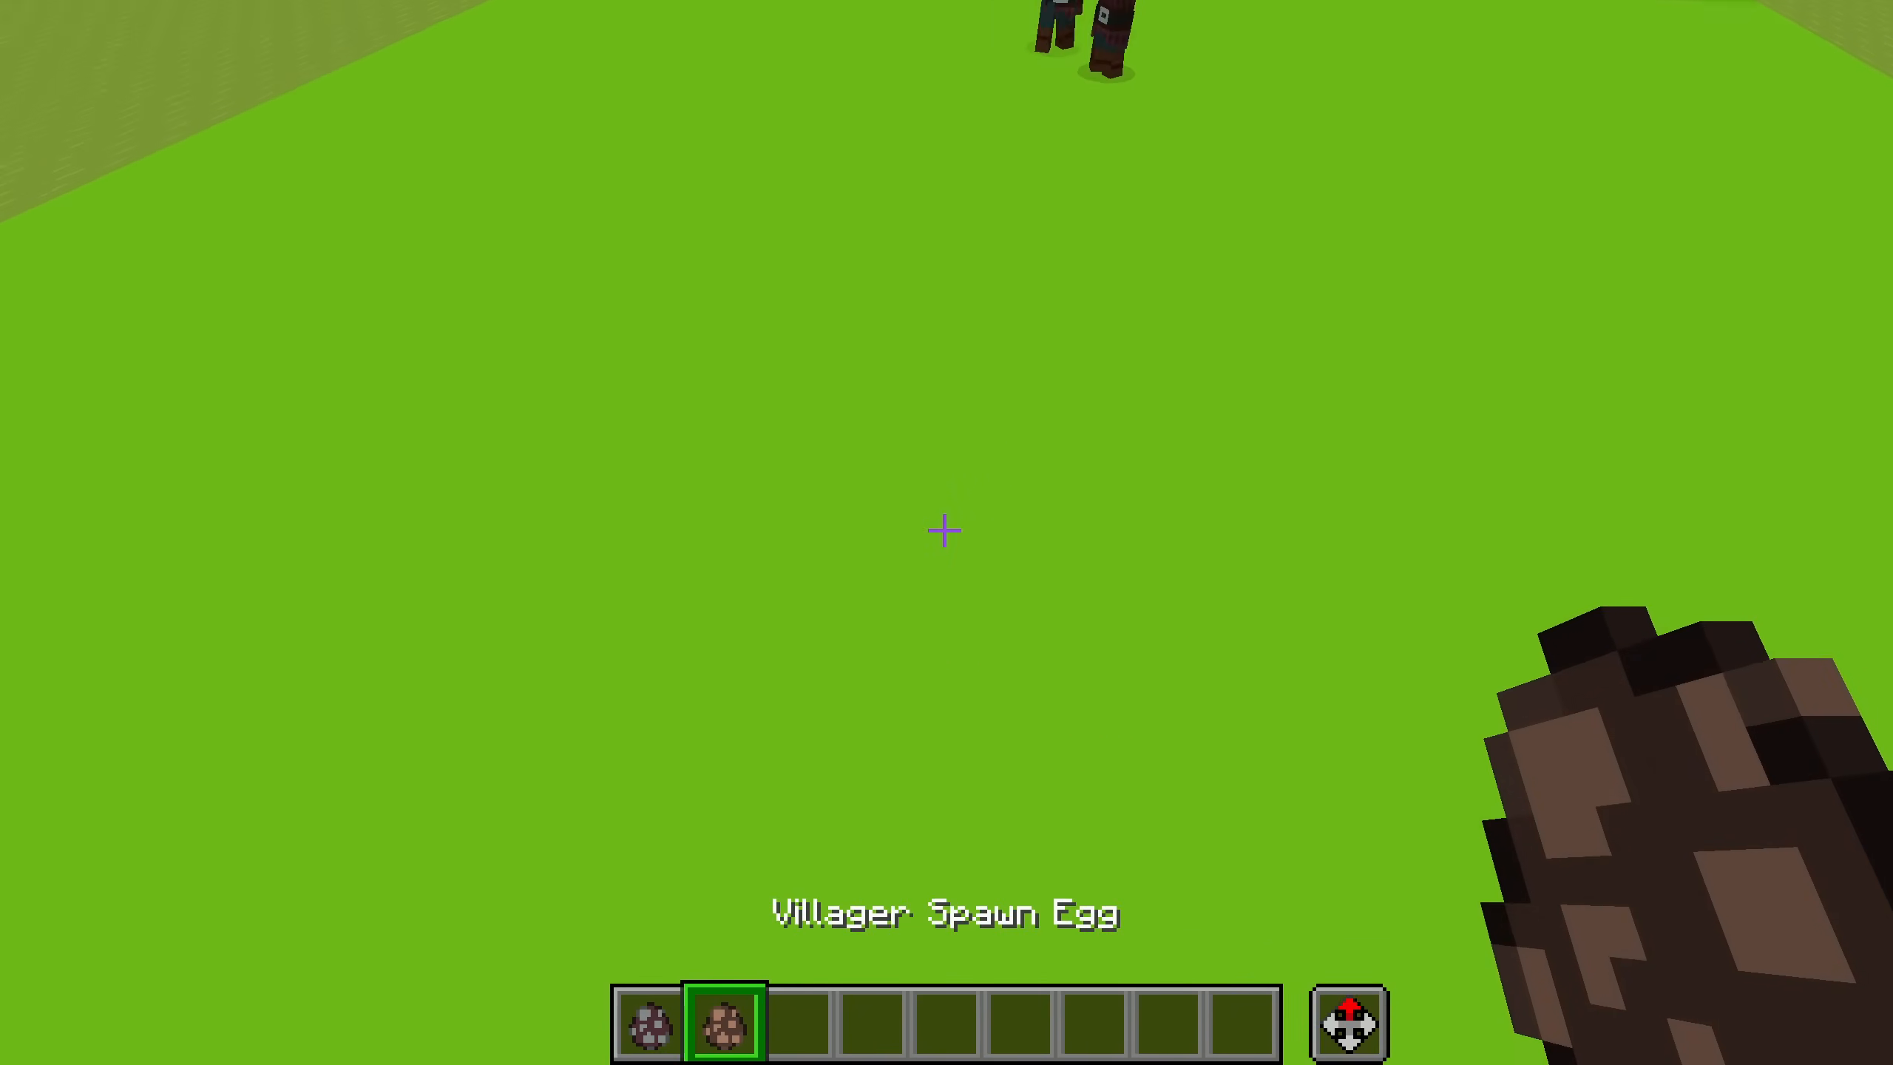
right_click(944, 530)
right_click(944, 531)
key("s")
right_click(945, 530)
right_click(944, 530)
key("3")
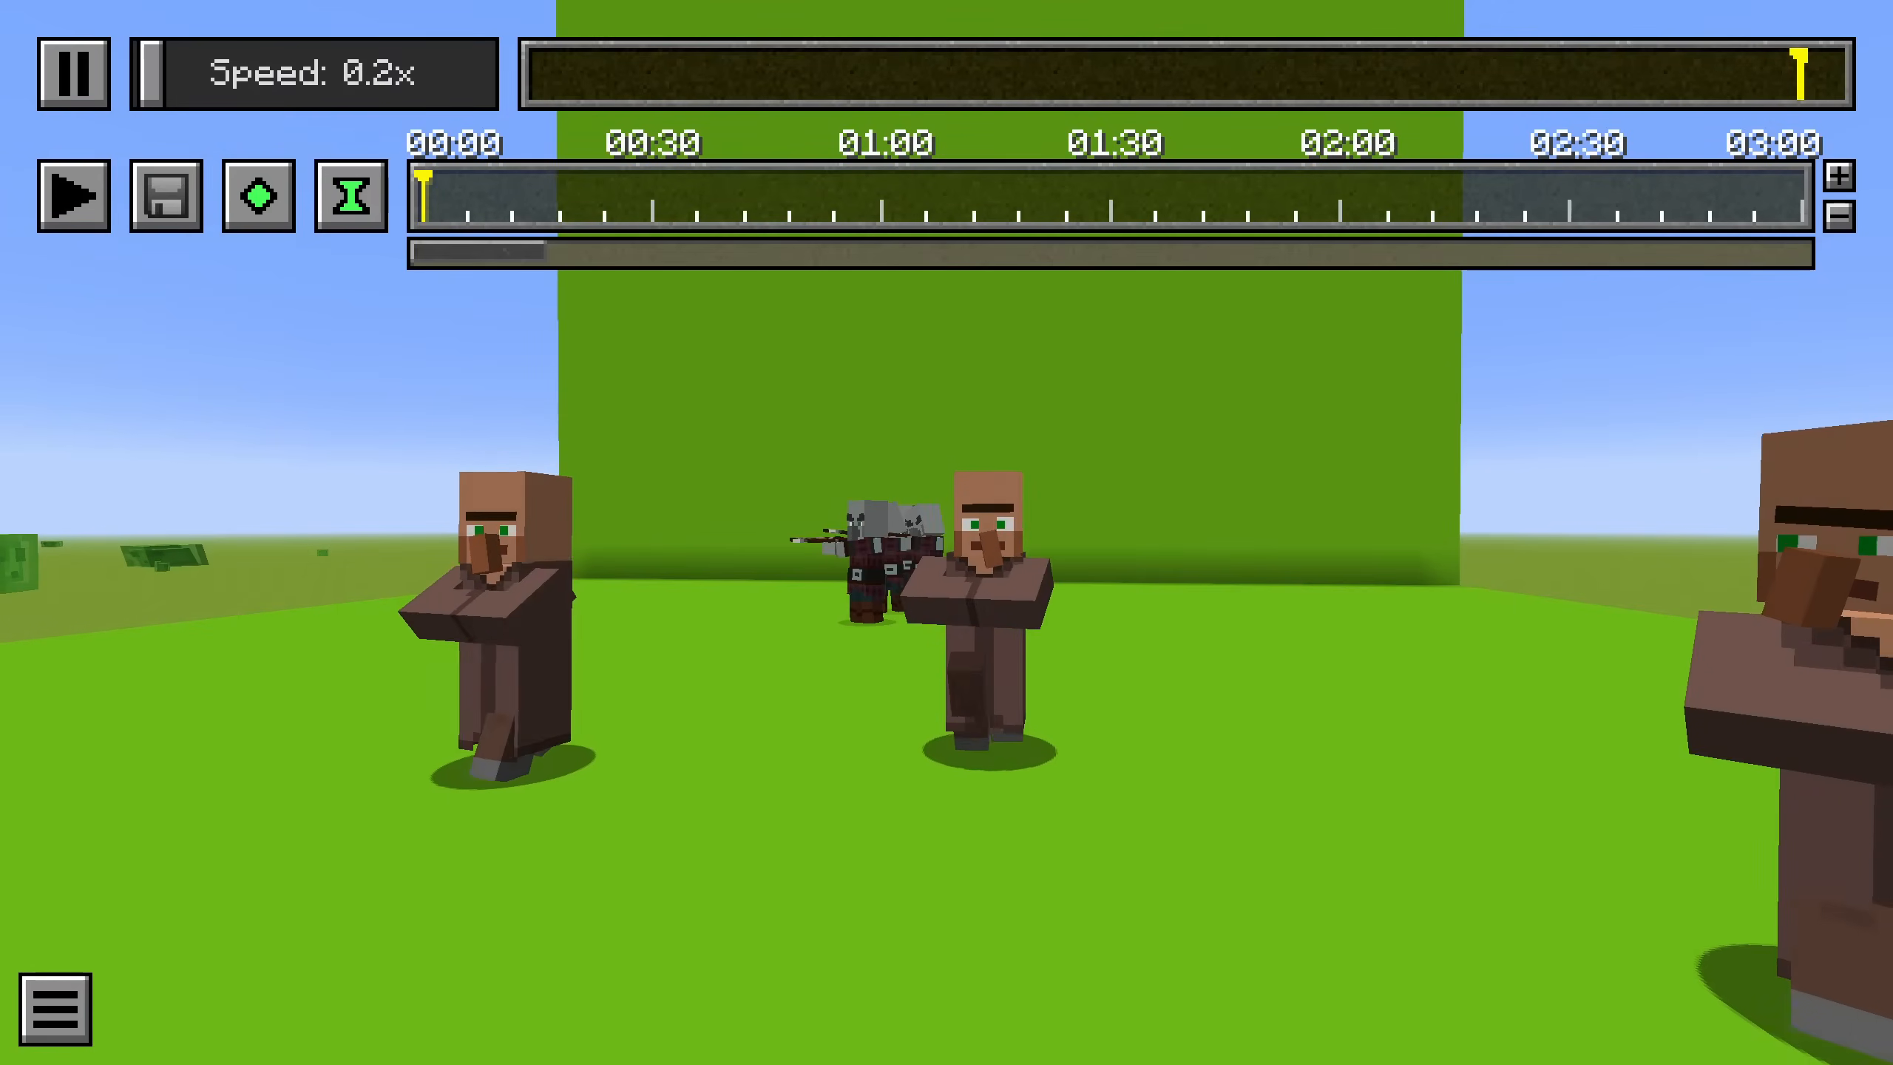
Step: In the mob replay, lower the field of view, move the camera up to the middle villager and hide the interface
key("Escape")
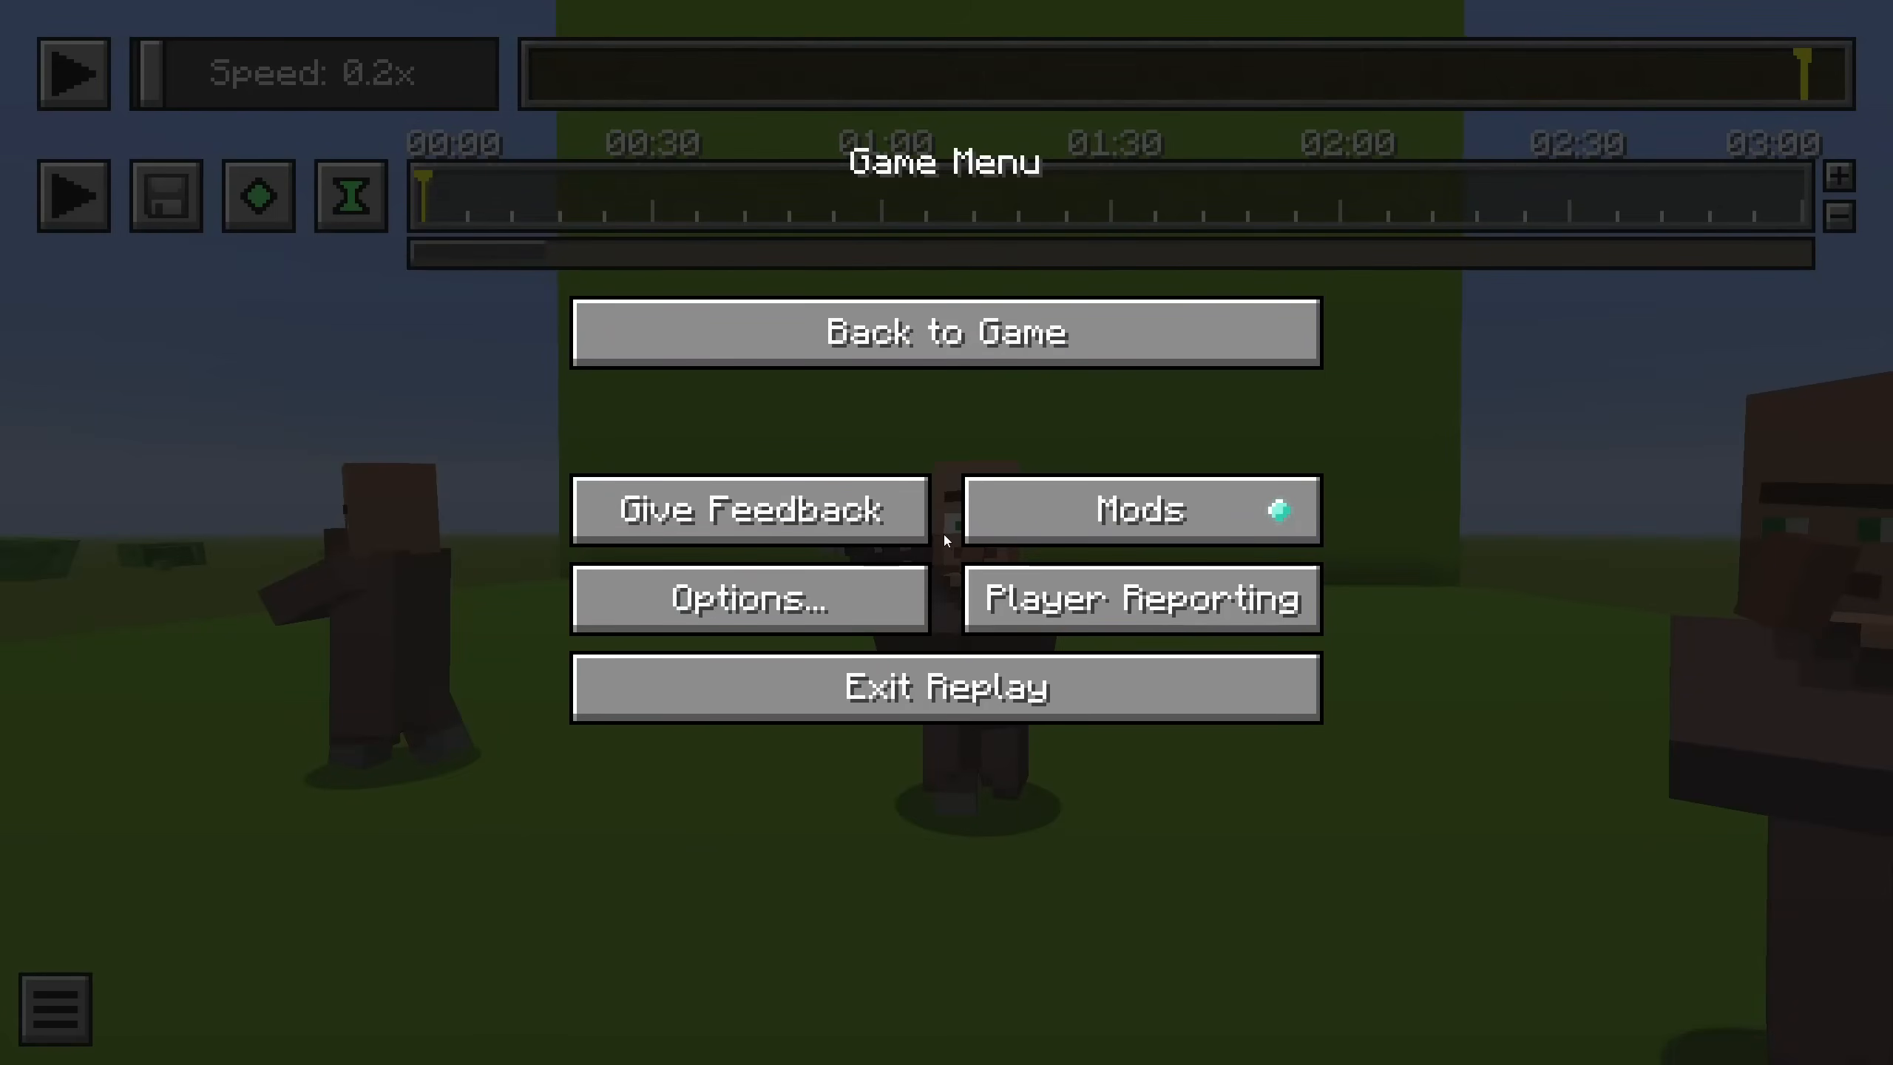
left_click(748, 597)
left_click_drag(660, 168, 497, 160)
key("Escape")
key("w")
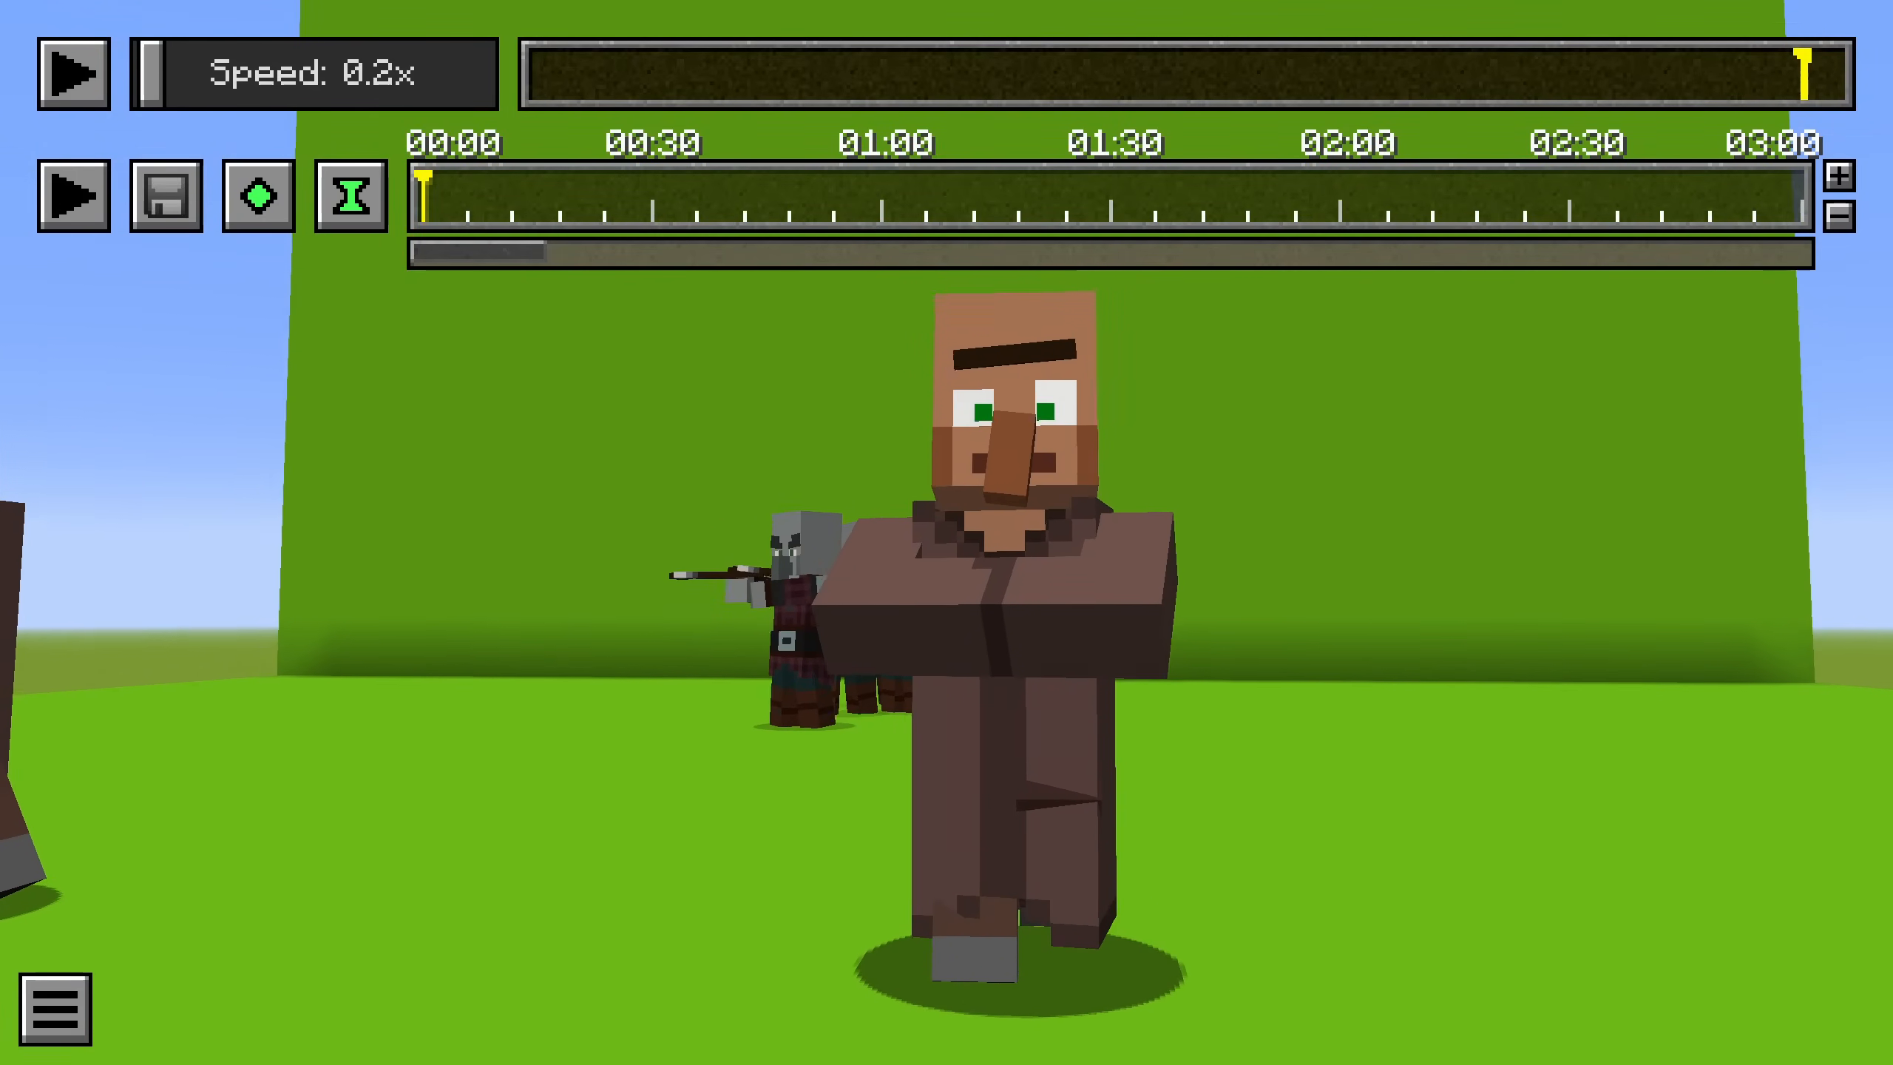
key("a")
key("w")
key("F1")
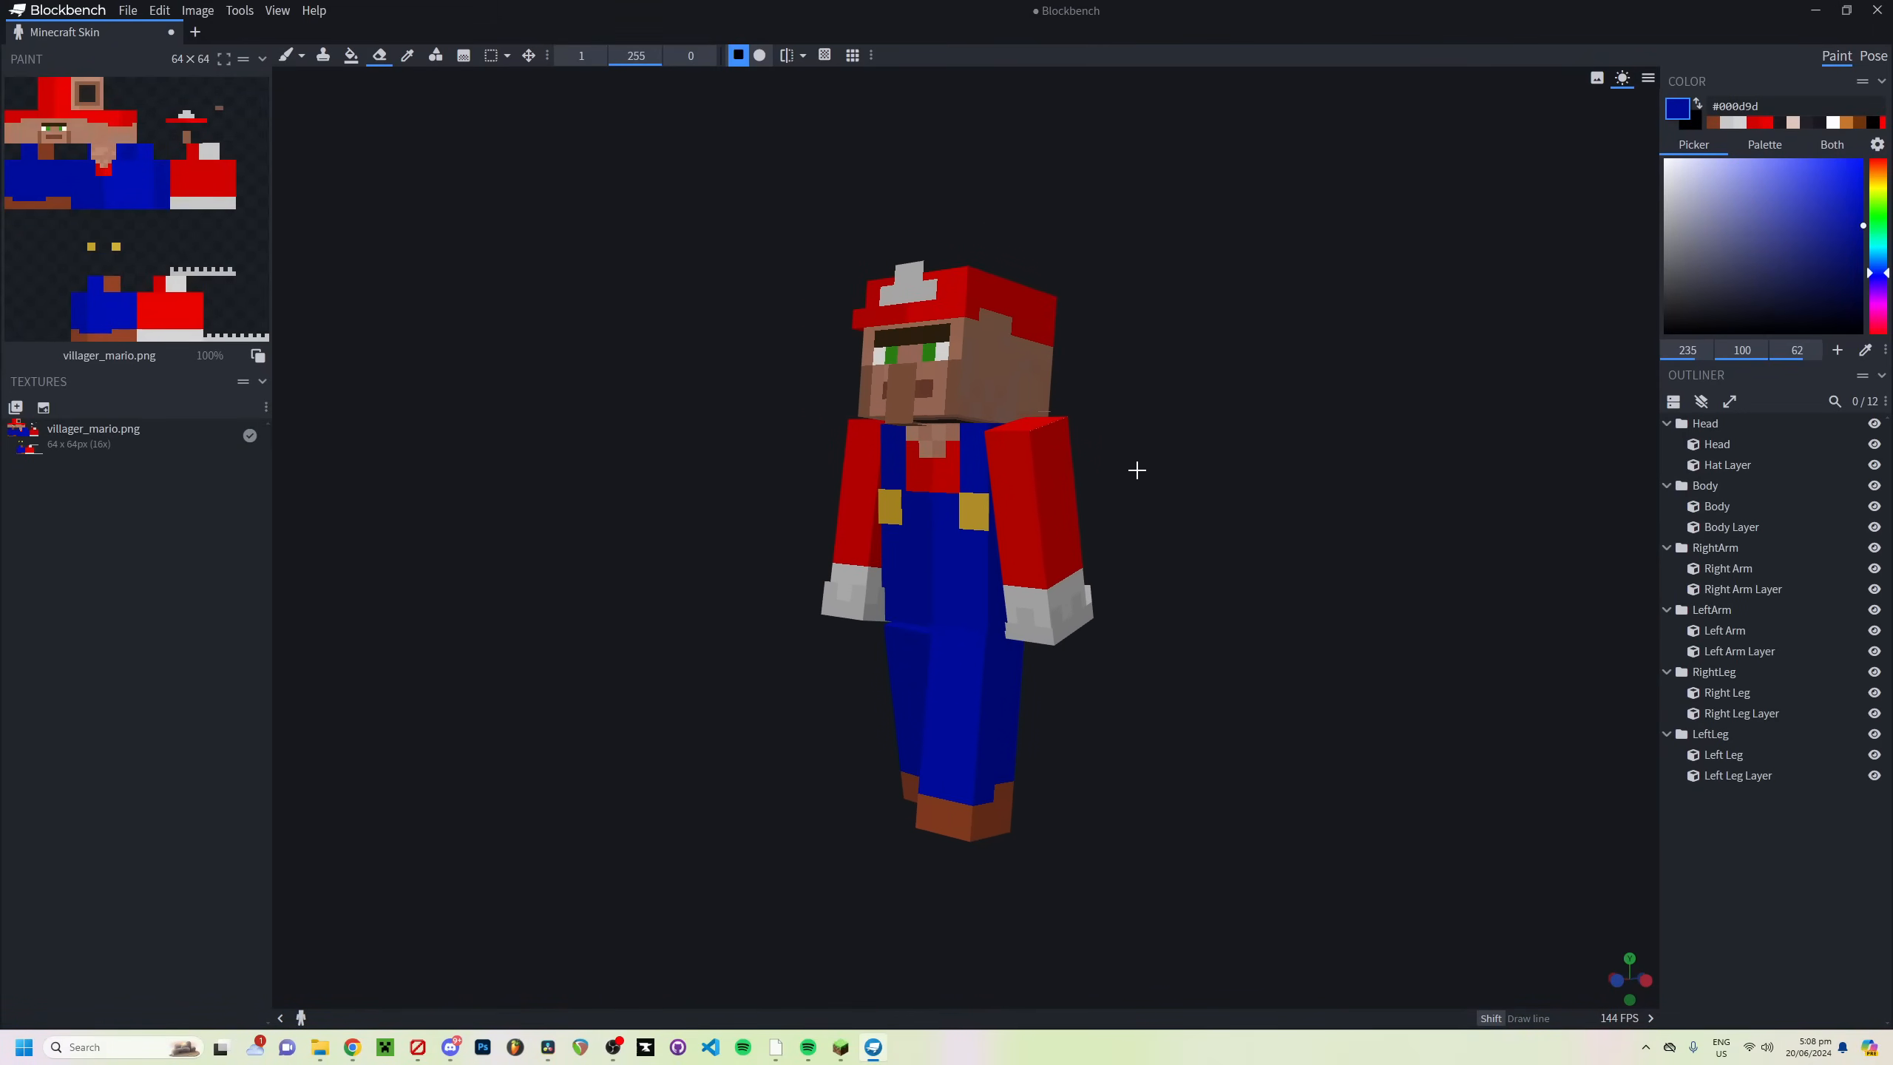
Step: In Blockbench, review the model and resolution choices for a new Minecraft Skin project without creating one
right_click_drag(1217, 491, 1166, 464)
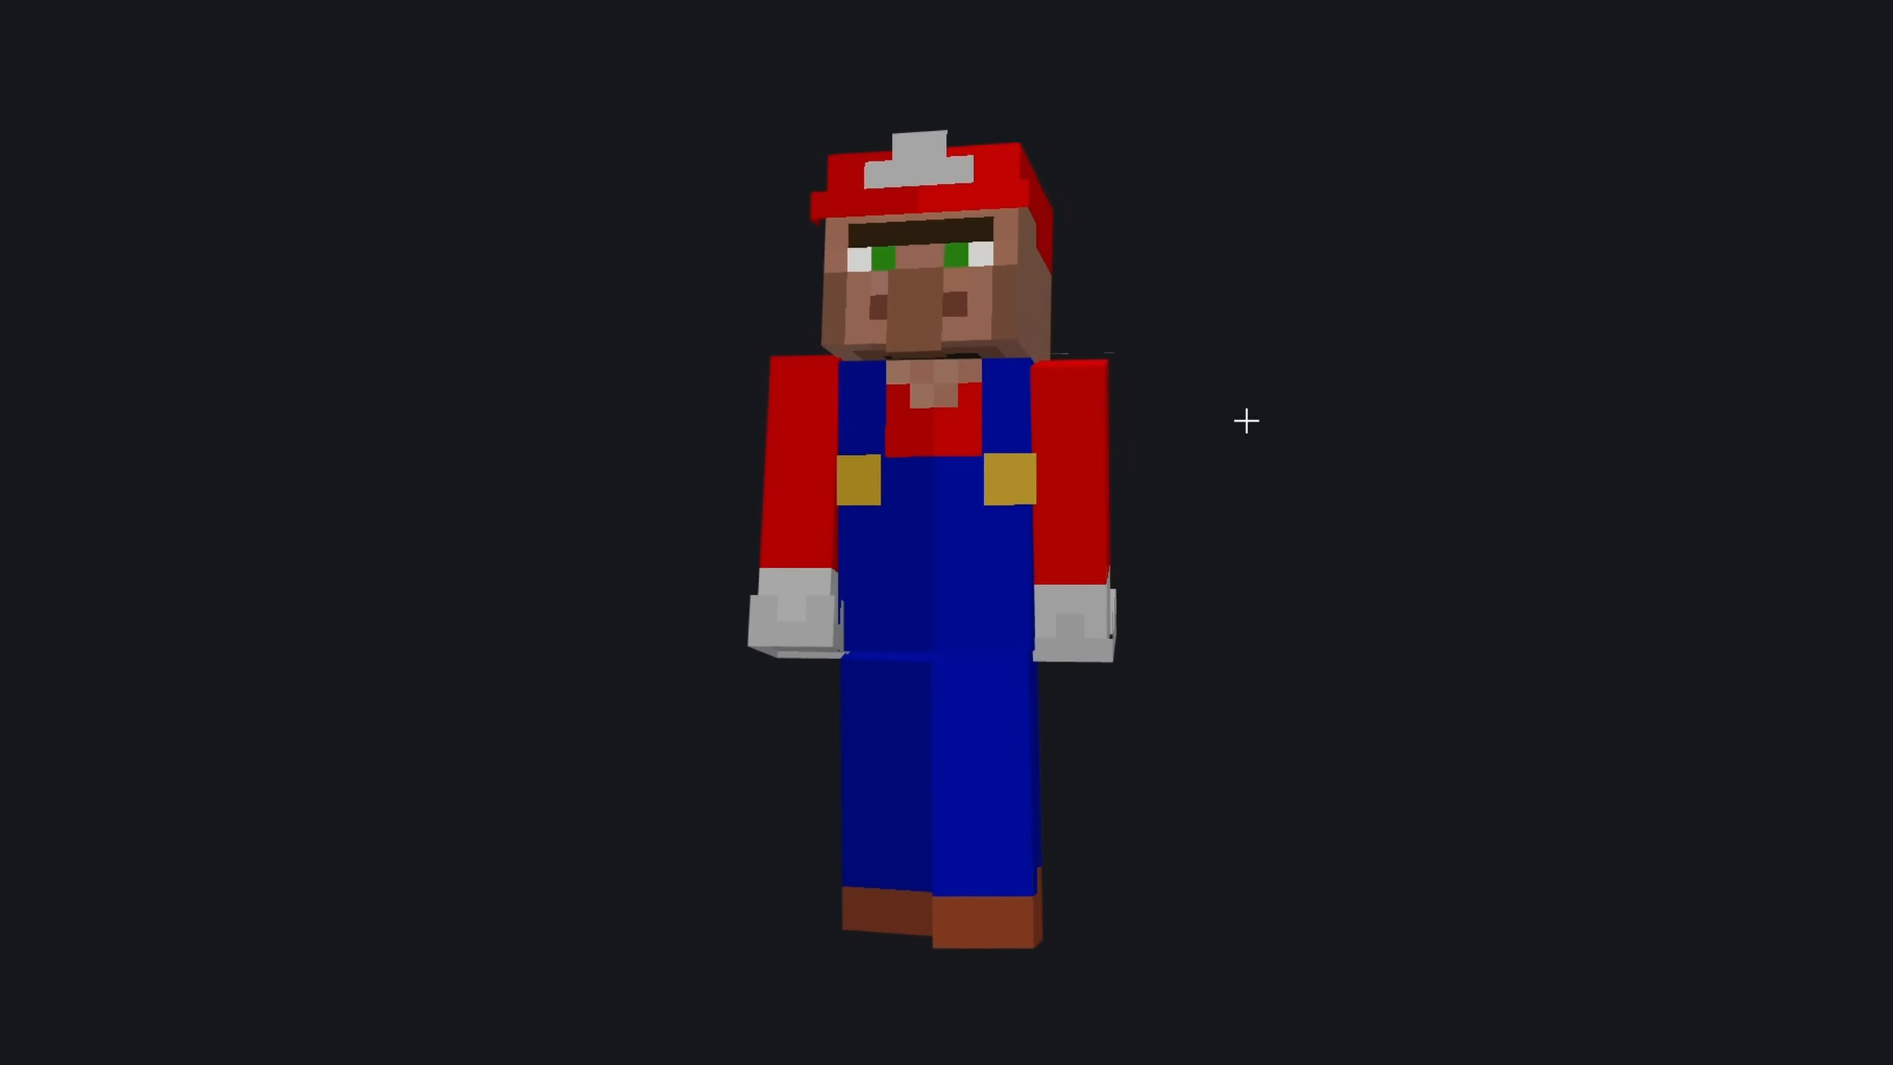
left_click_drag(1246, 422, 1209, 448)
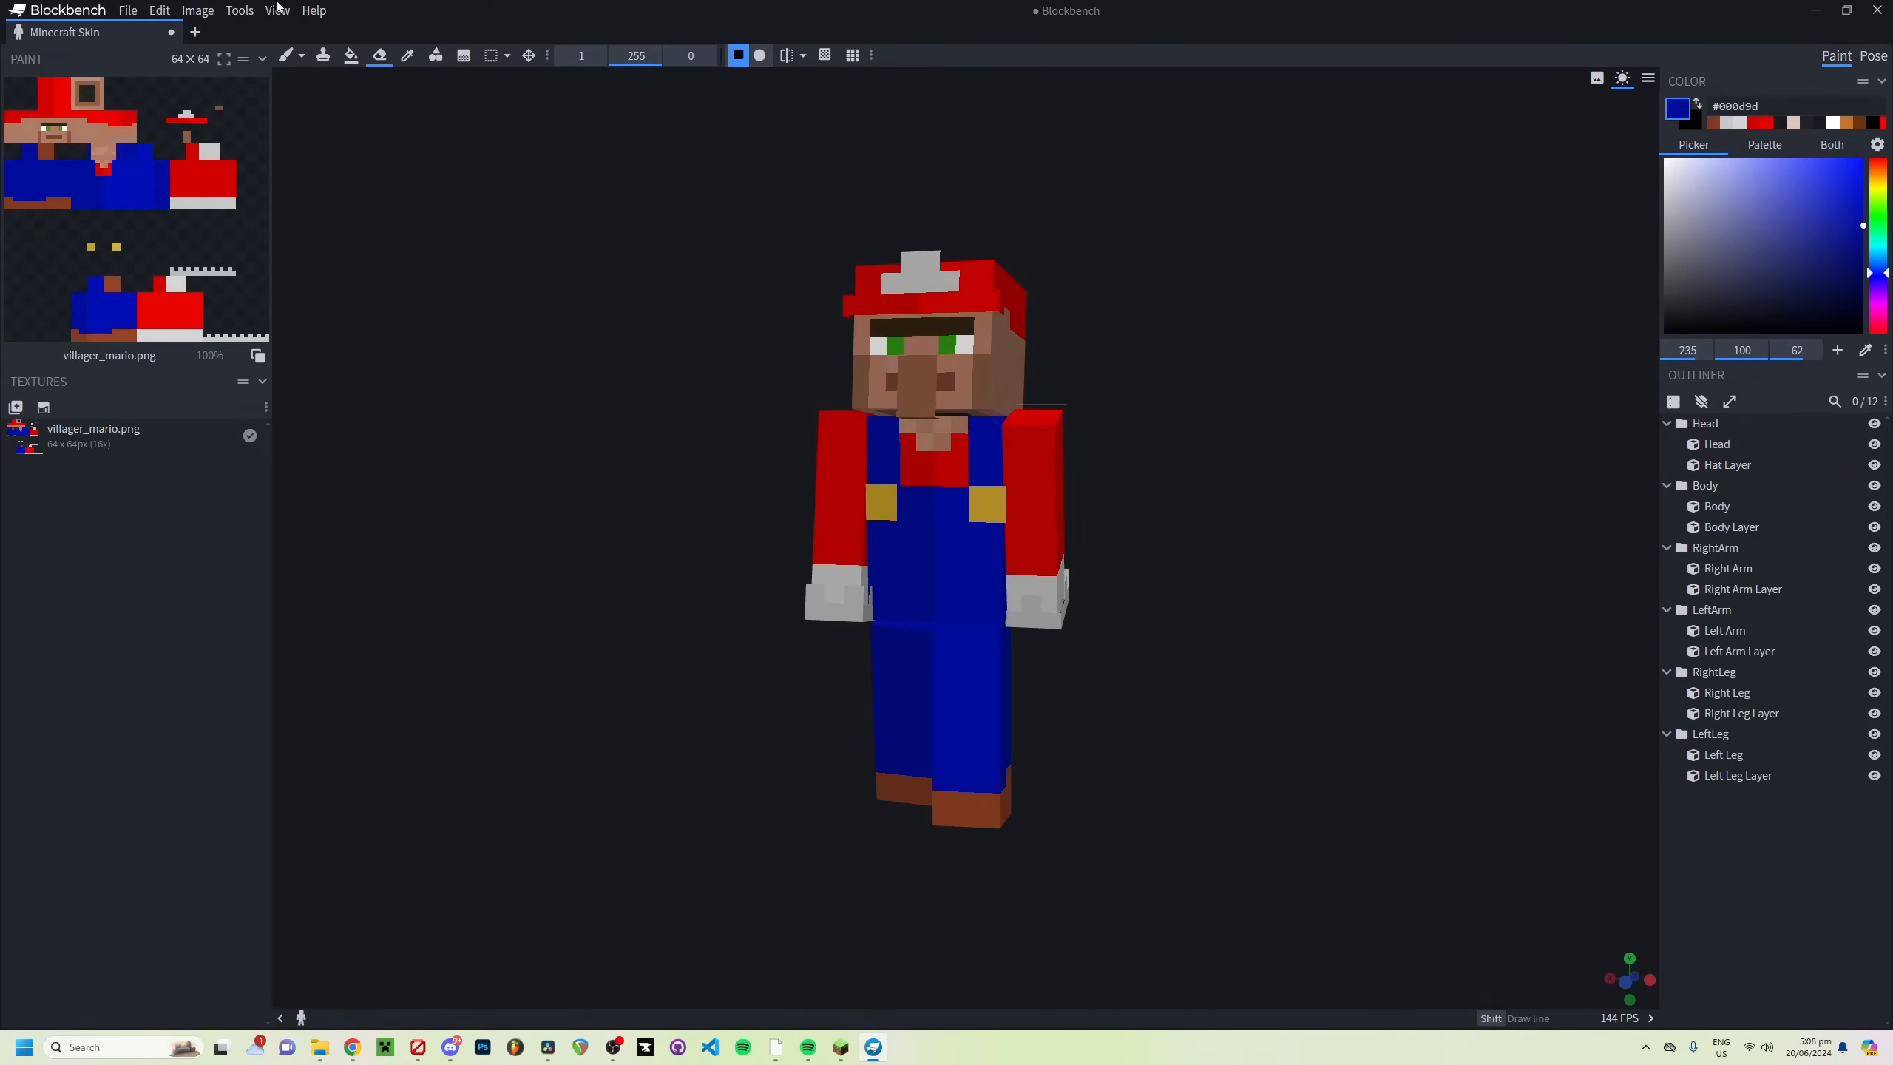
left_click(127, 10)
mouse_move(128, 32)
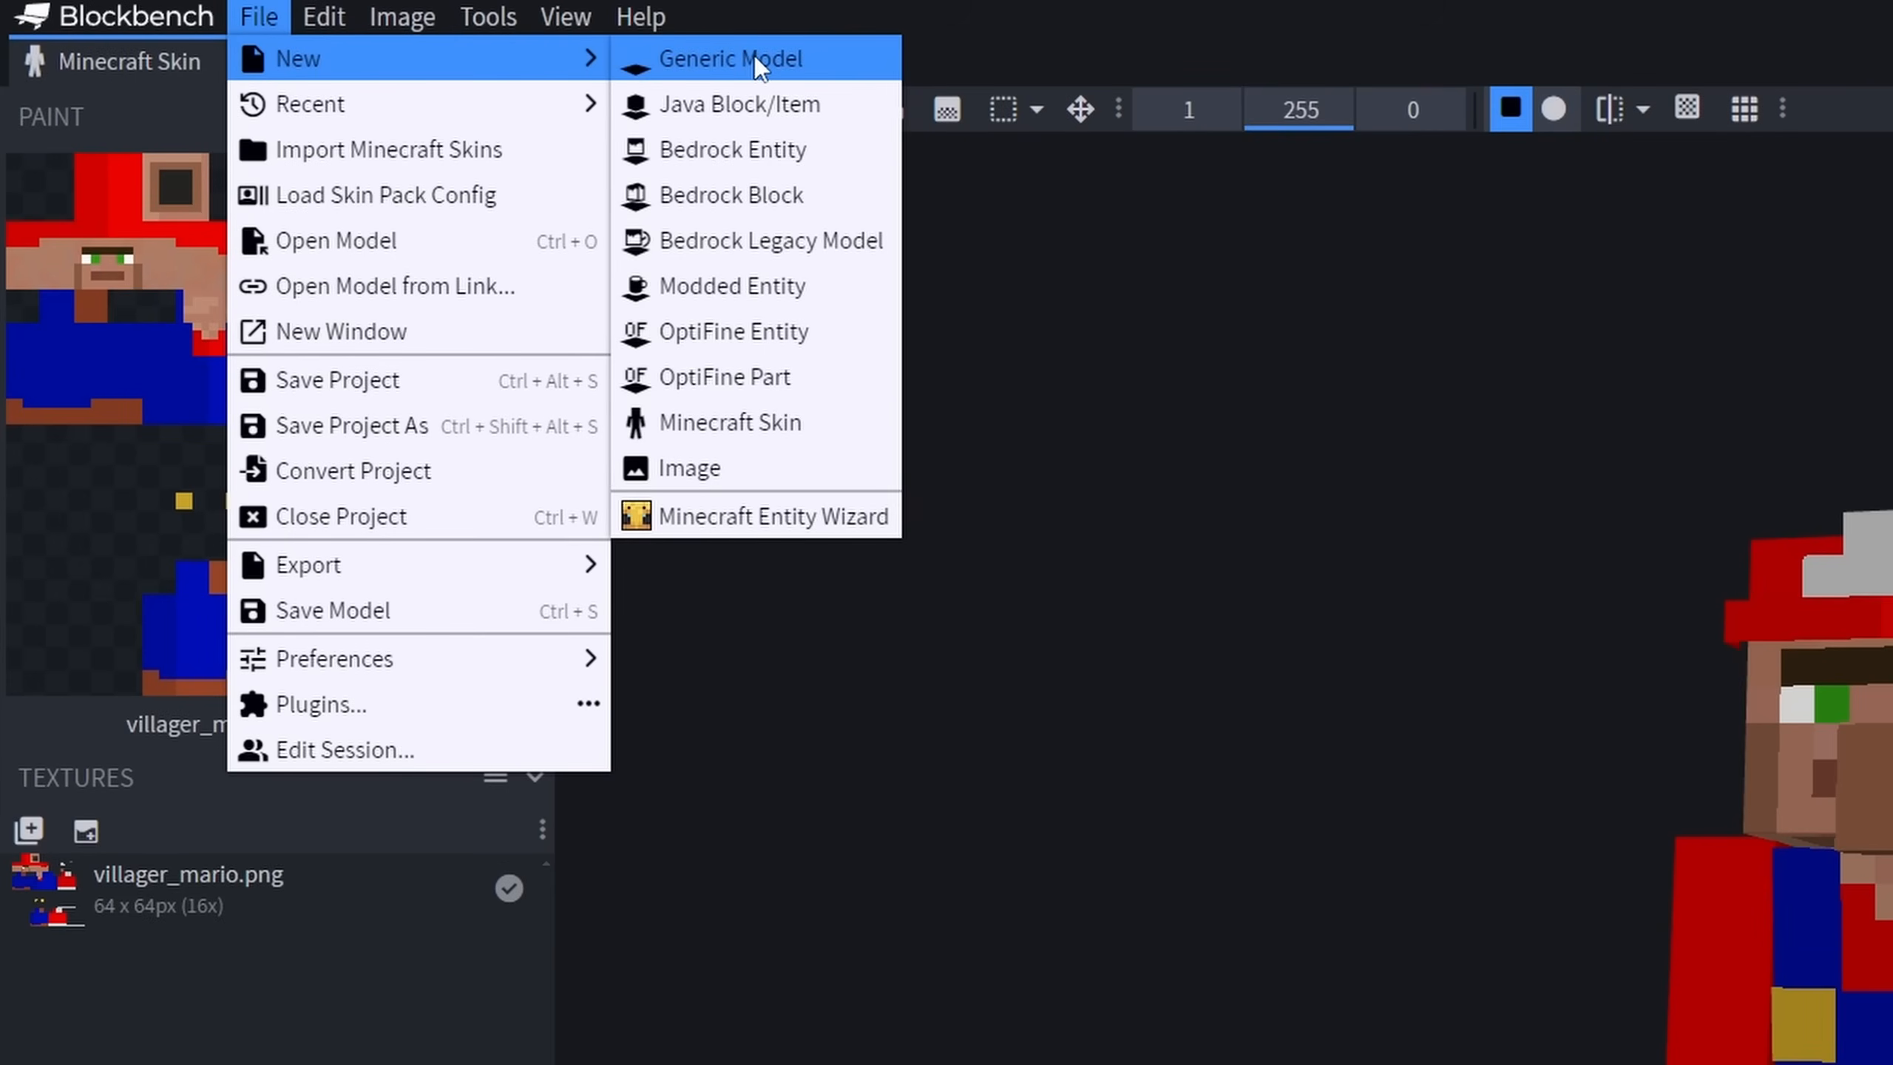
left_click(753, 424)
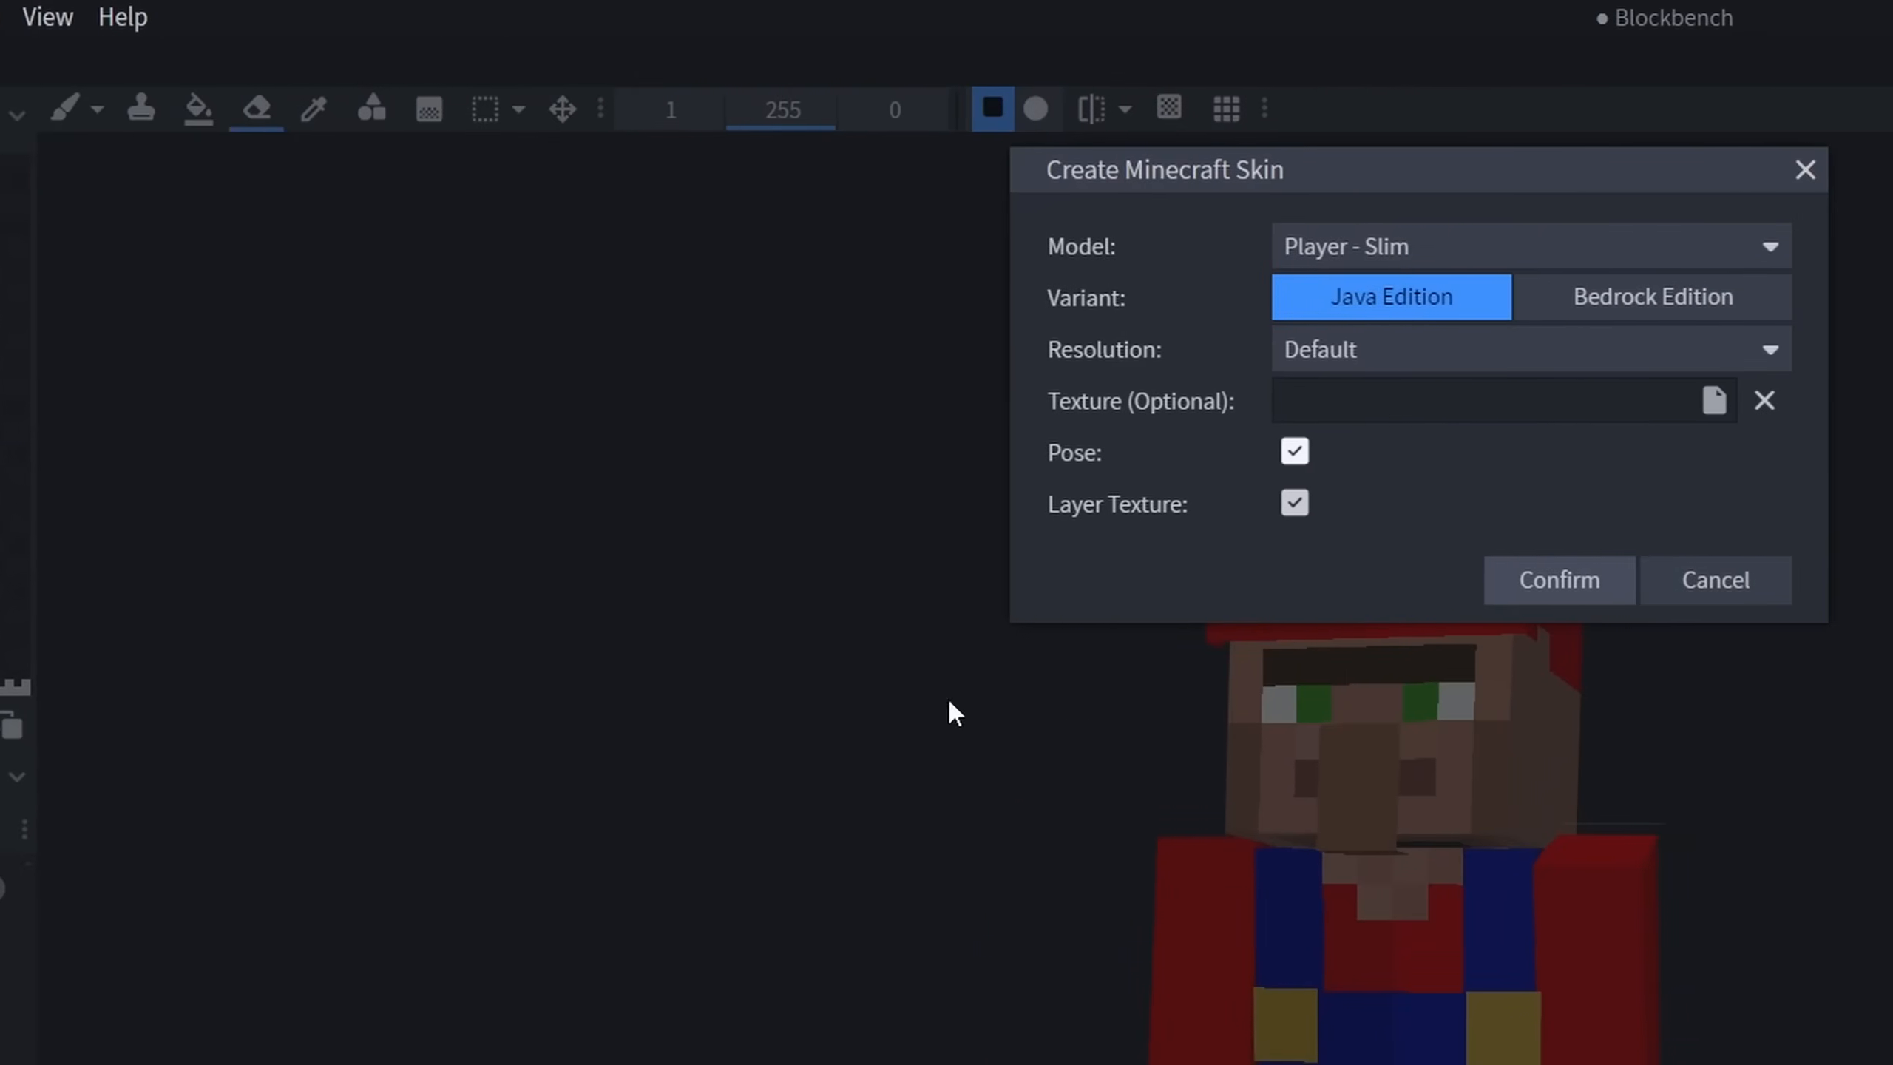
left_click(1445, 250)
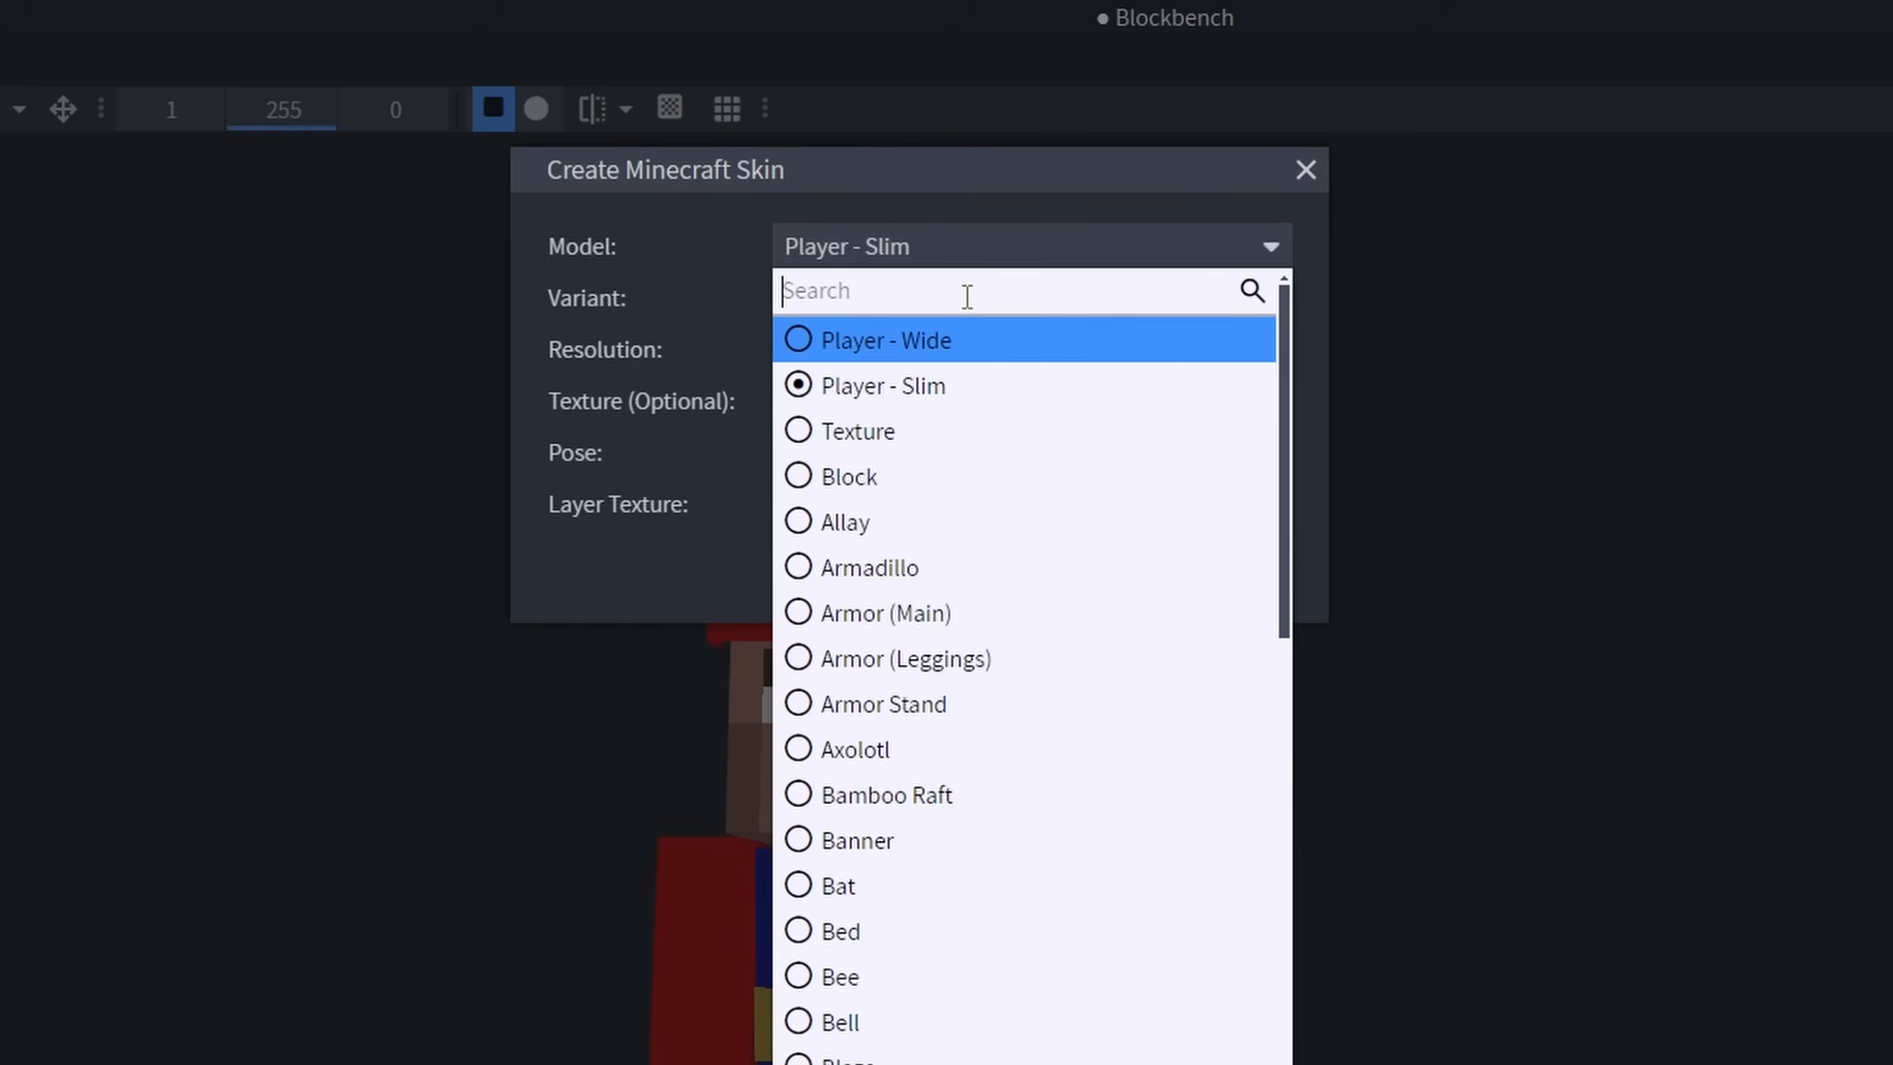
left_click(625, 287)
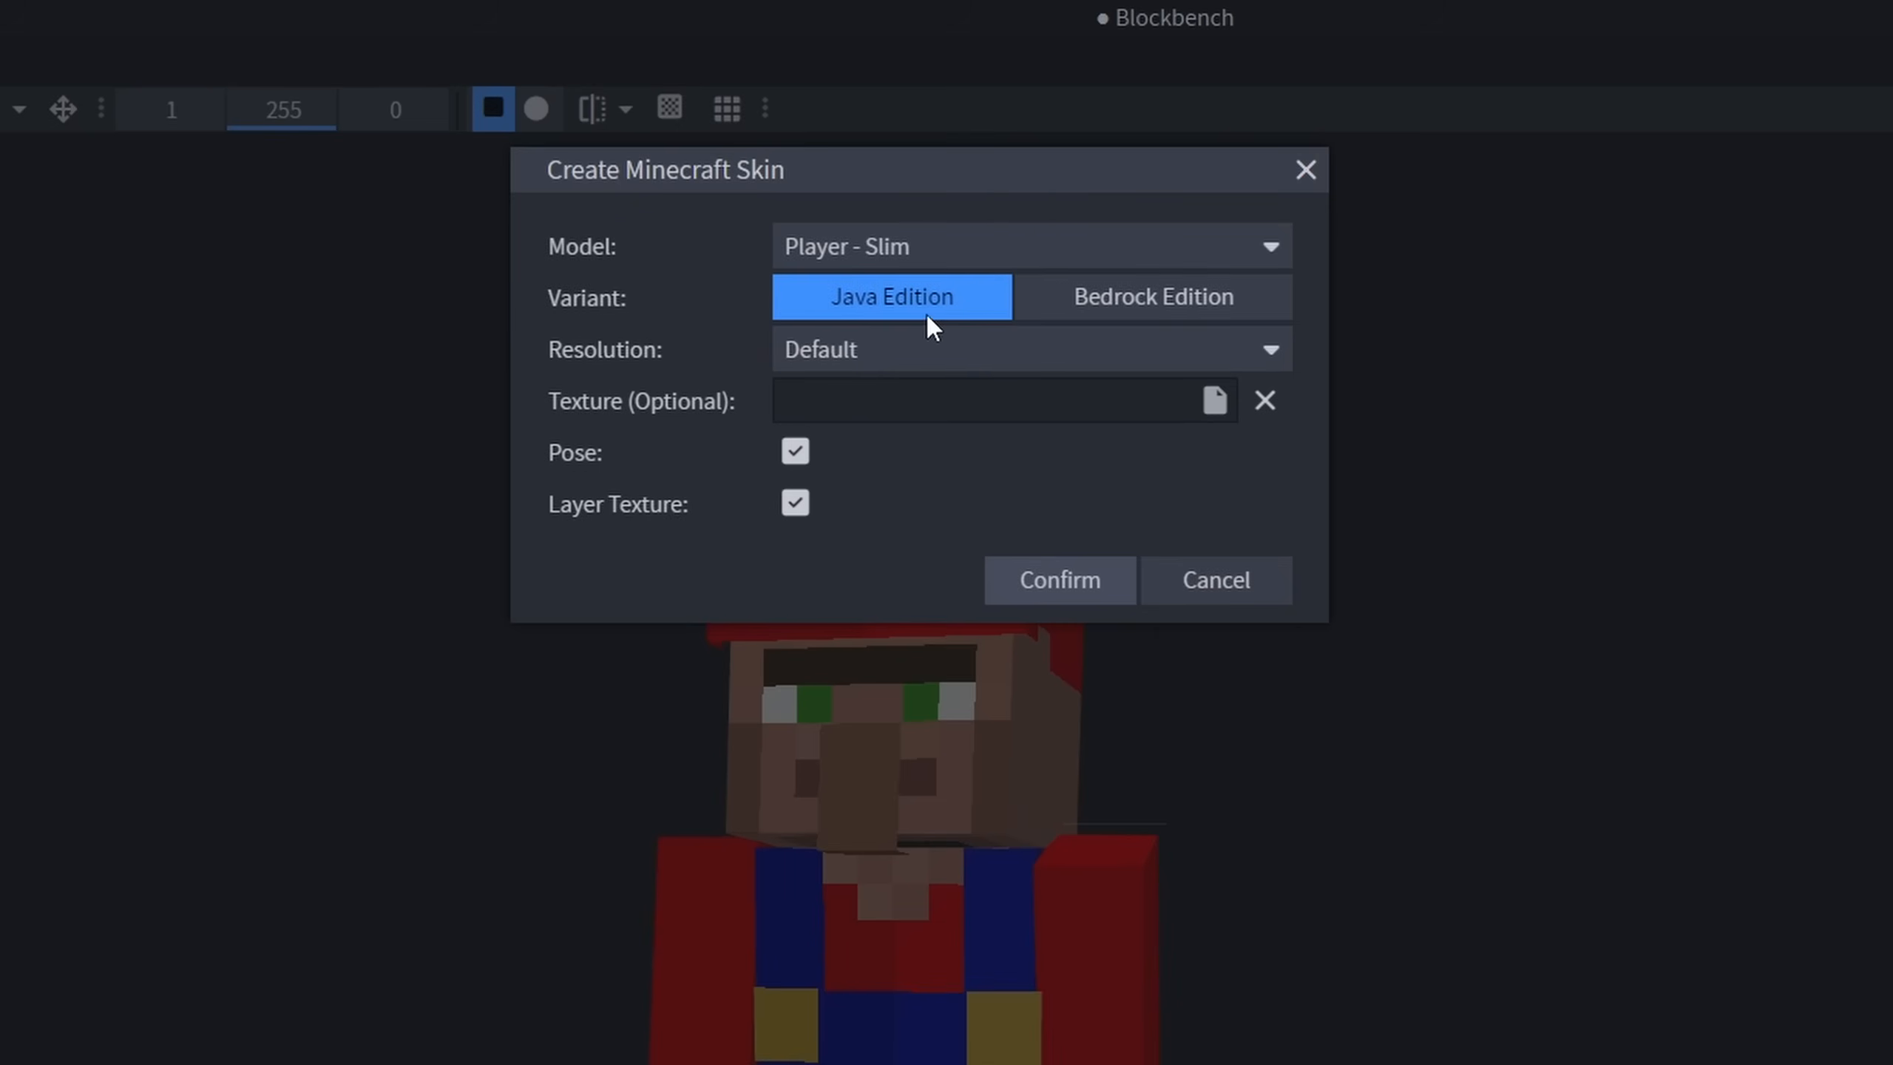
left_click(1035, 355)
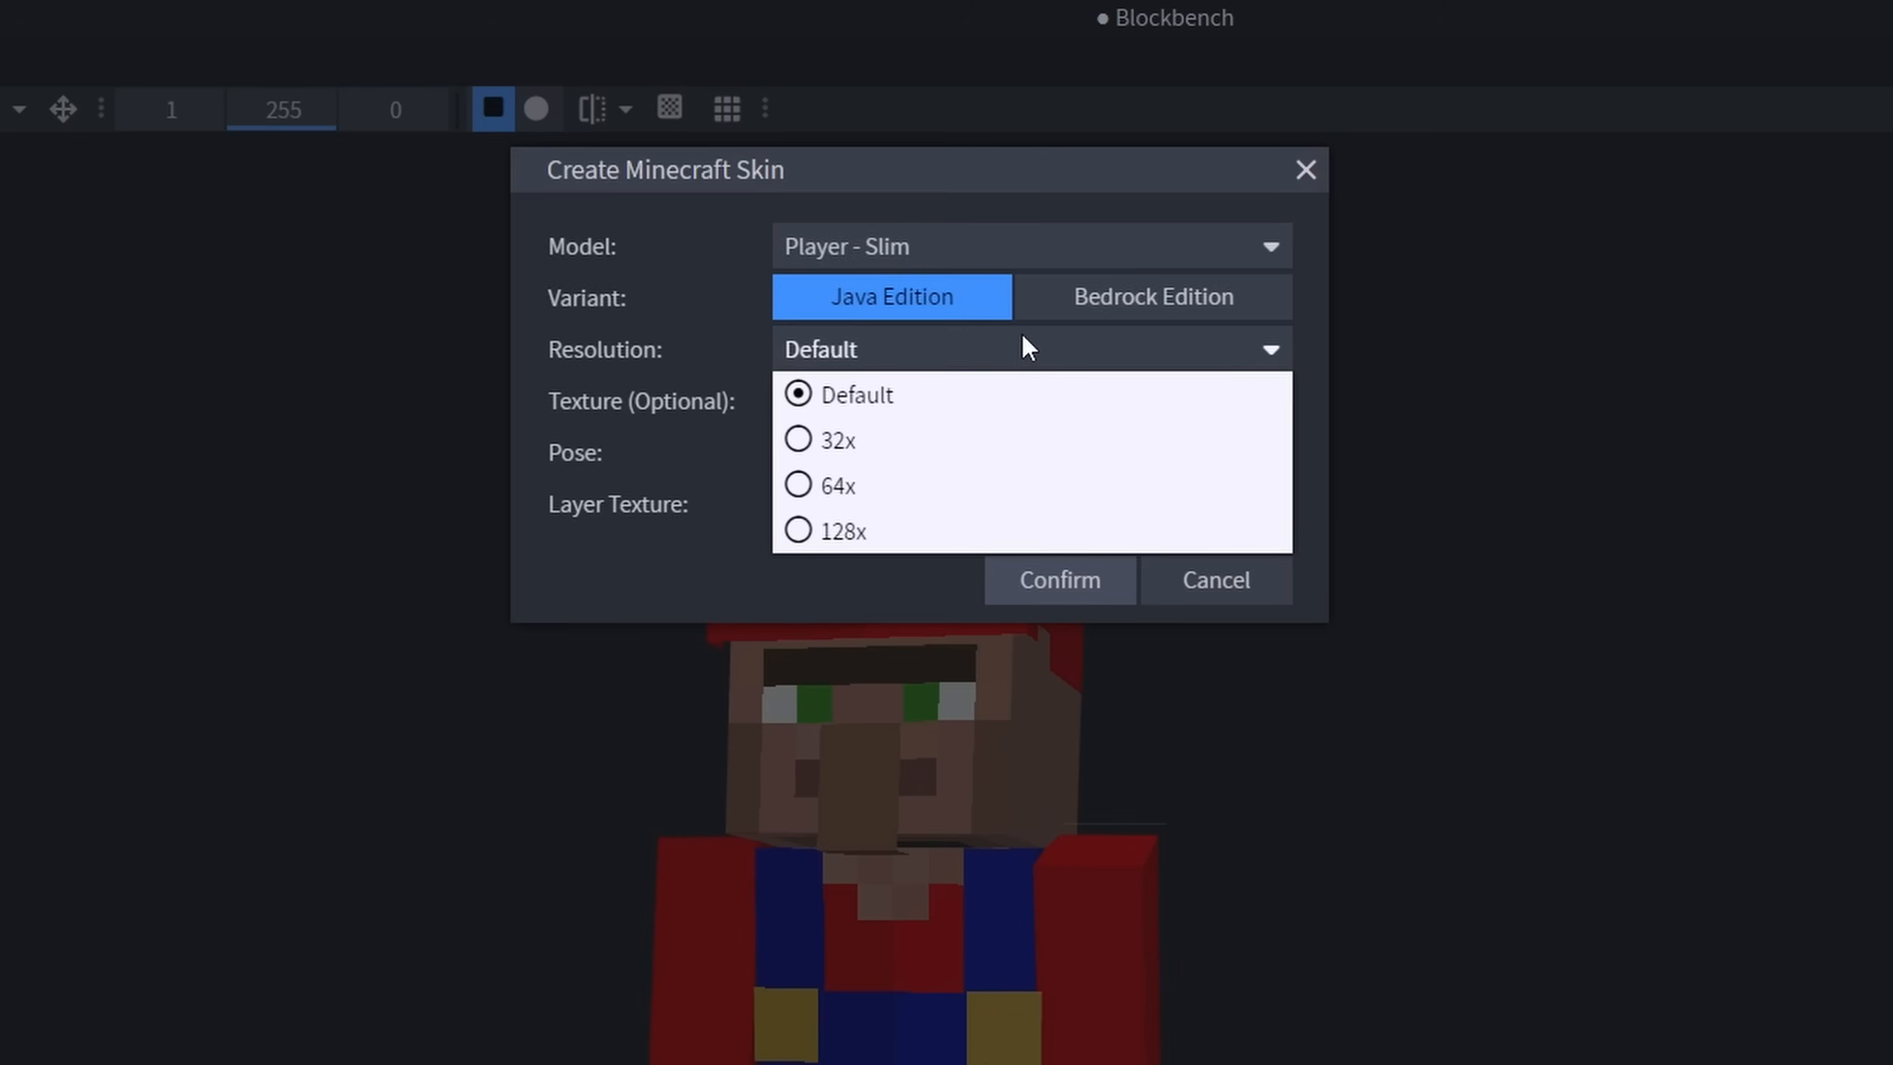
left_click(731, 349)
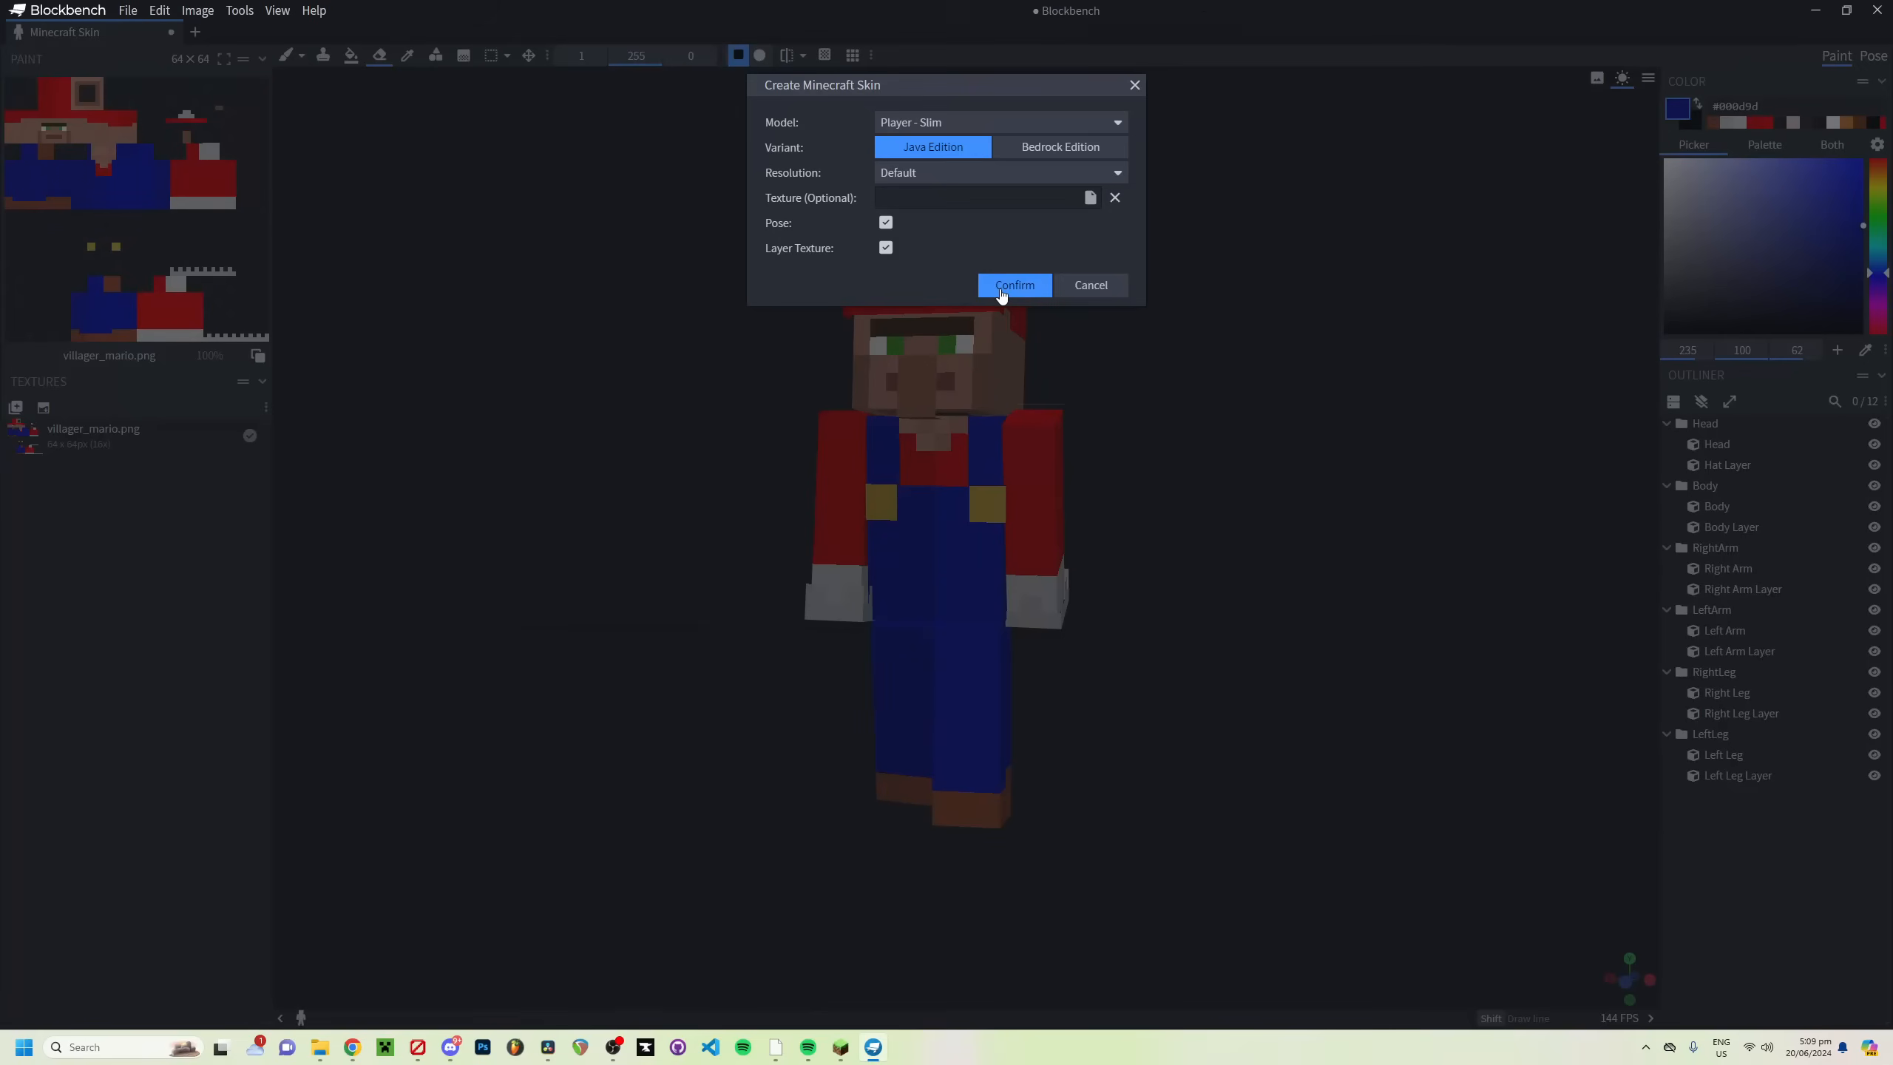
left_click(1082, 290)
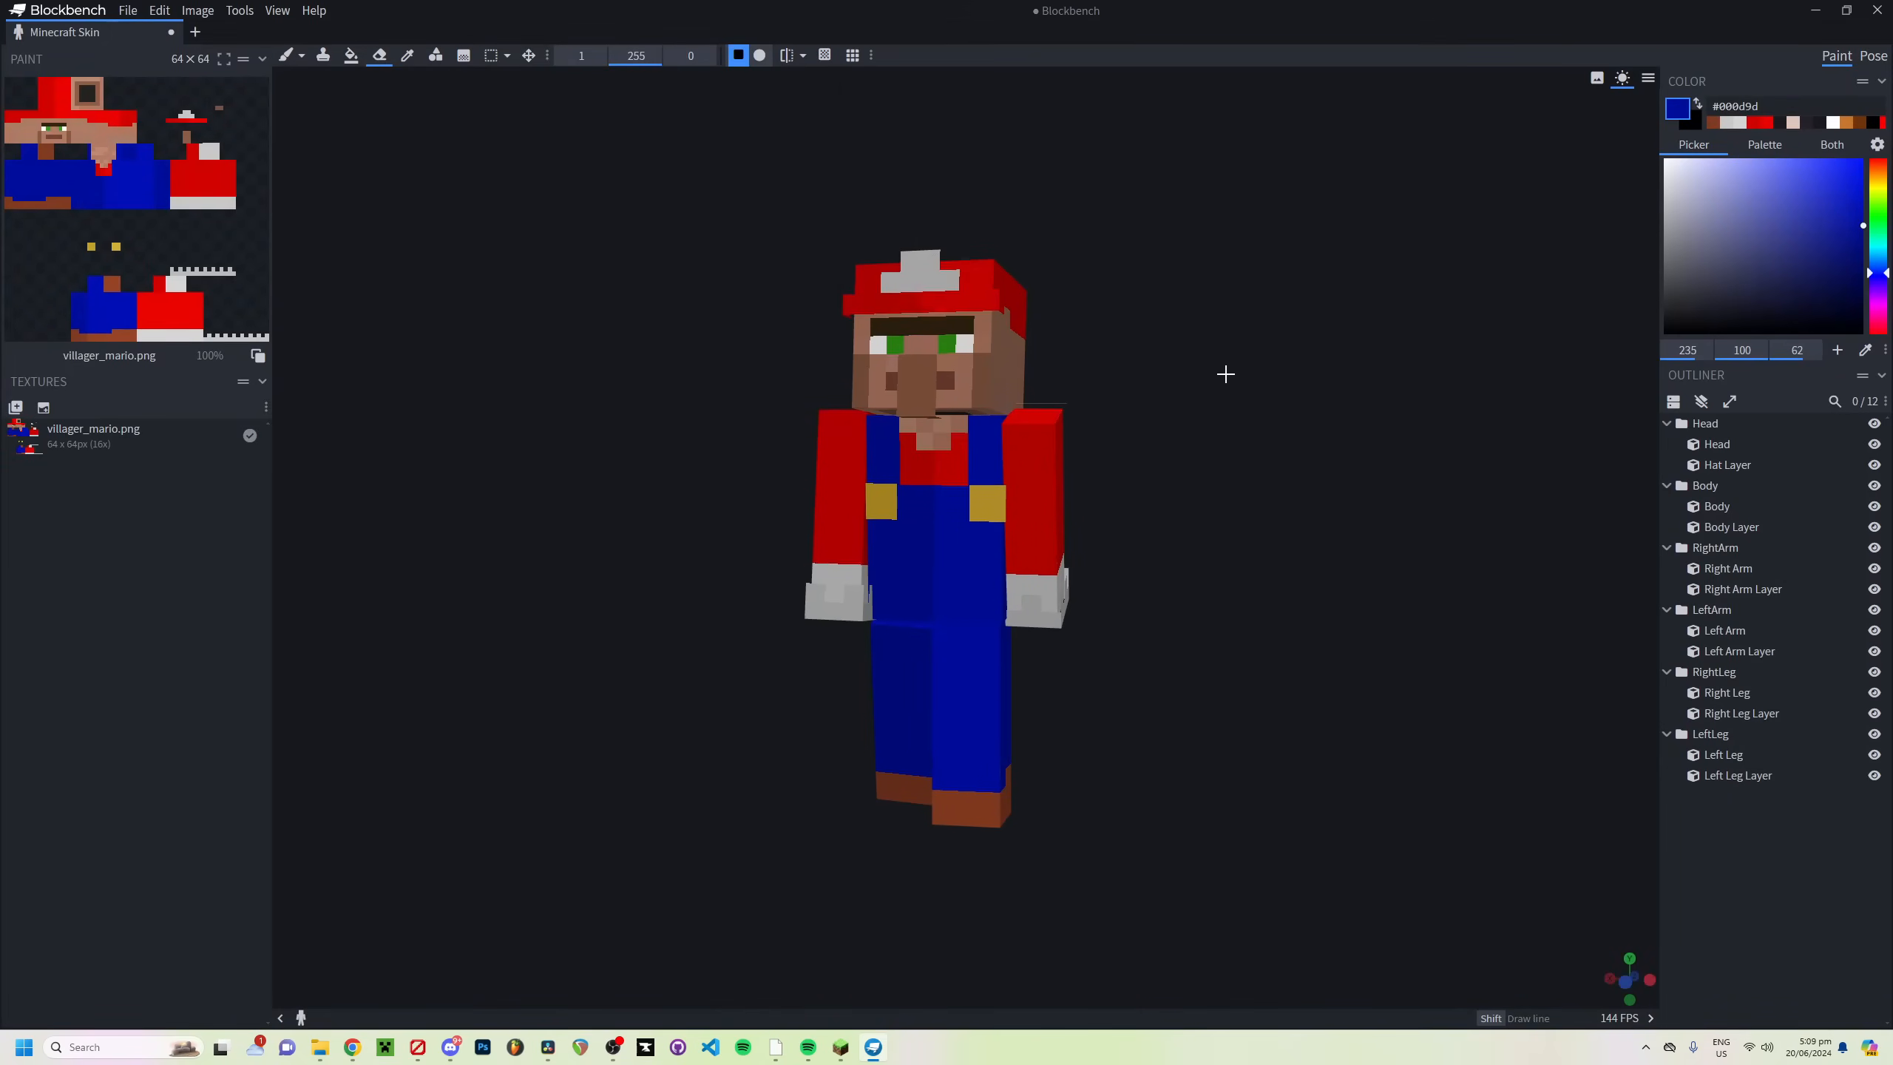
Step: Inspect the Mario villager skin while toggling the Hat Layer's visibility off and on again
left_click_drag(1226, 372, 1198, 385)
right_click_drag(1159, 385, 1195, 368)
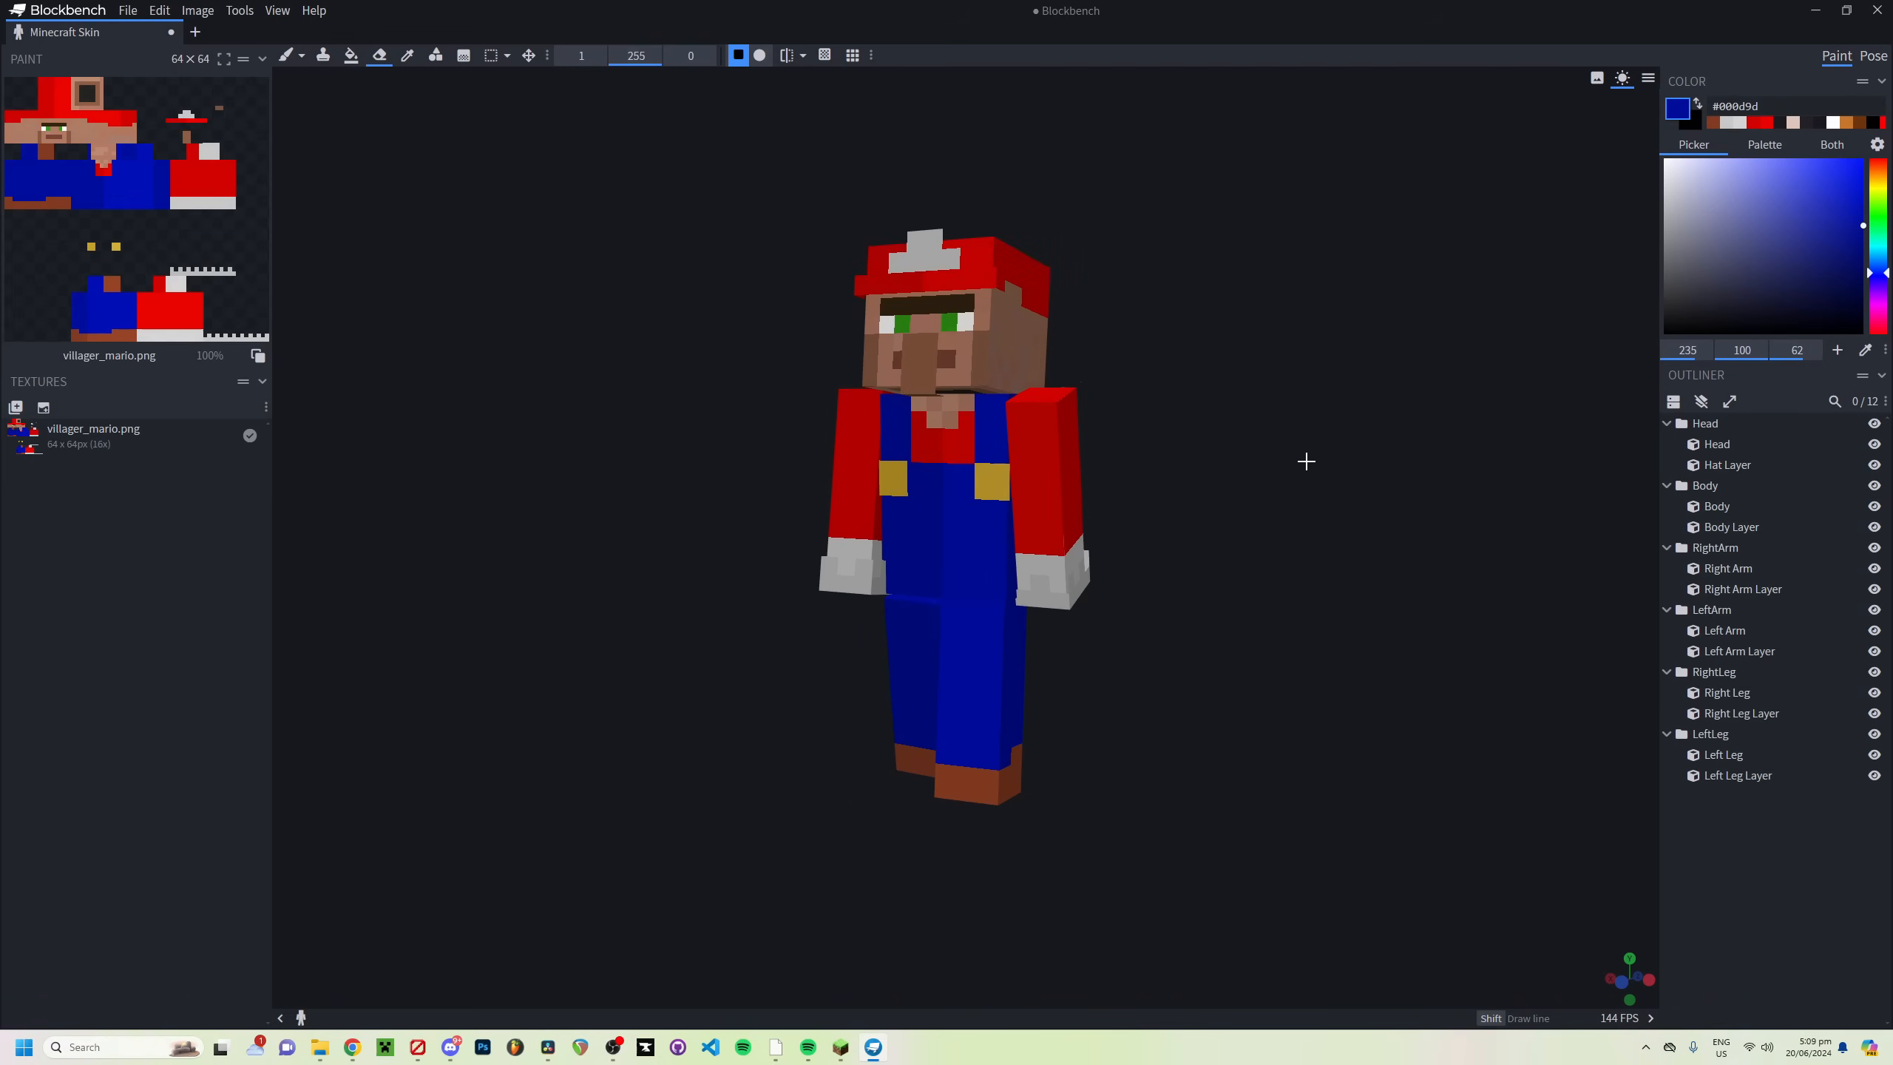
left_click_drag(1306, 460, 1269, 498)
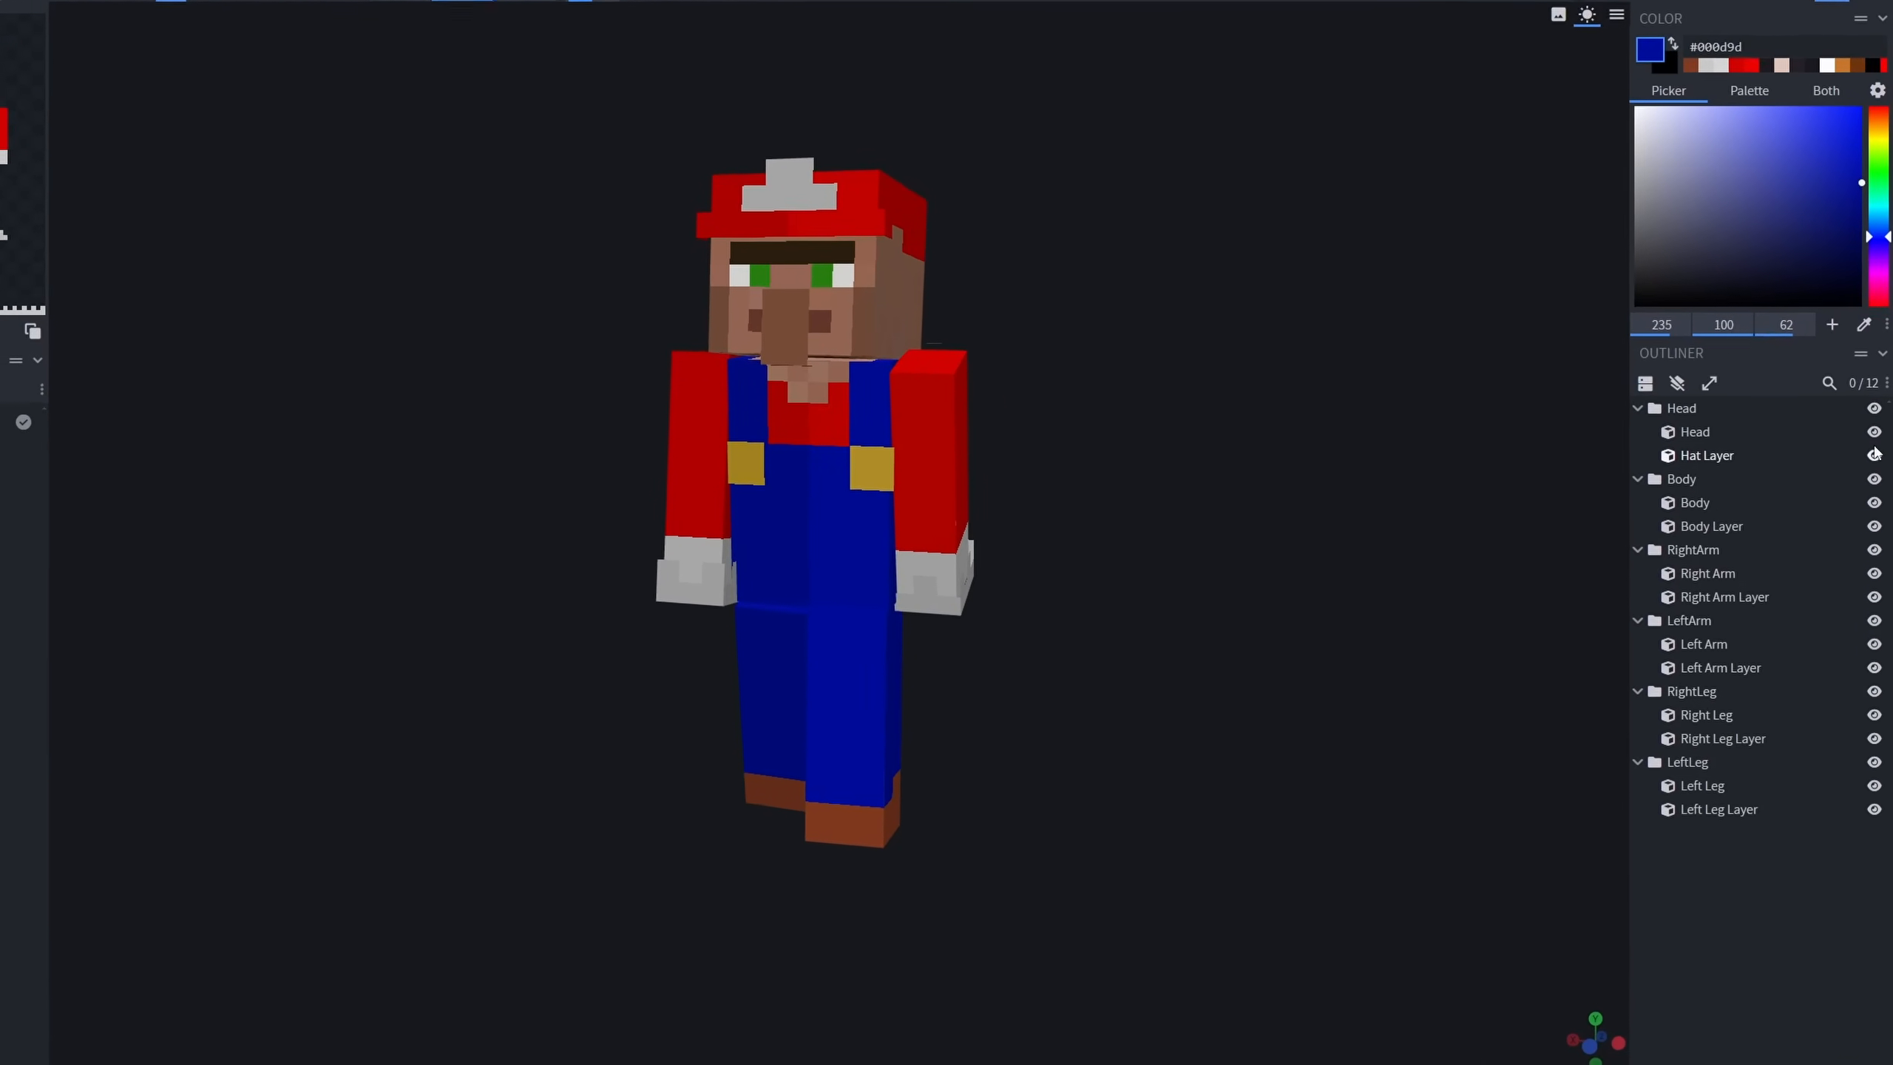
left_click(1875, 423)
left_click(1875, 423)
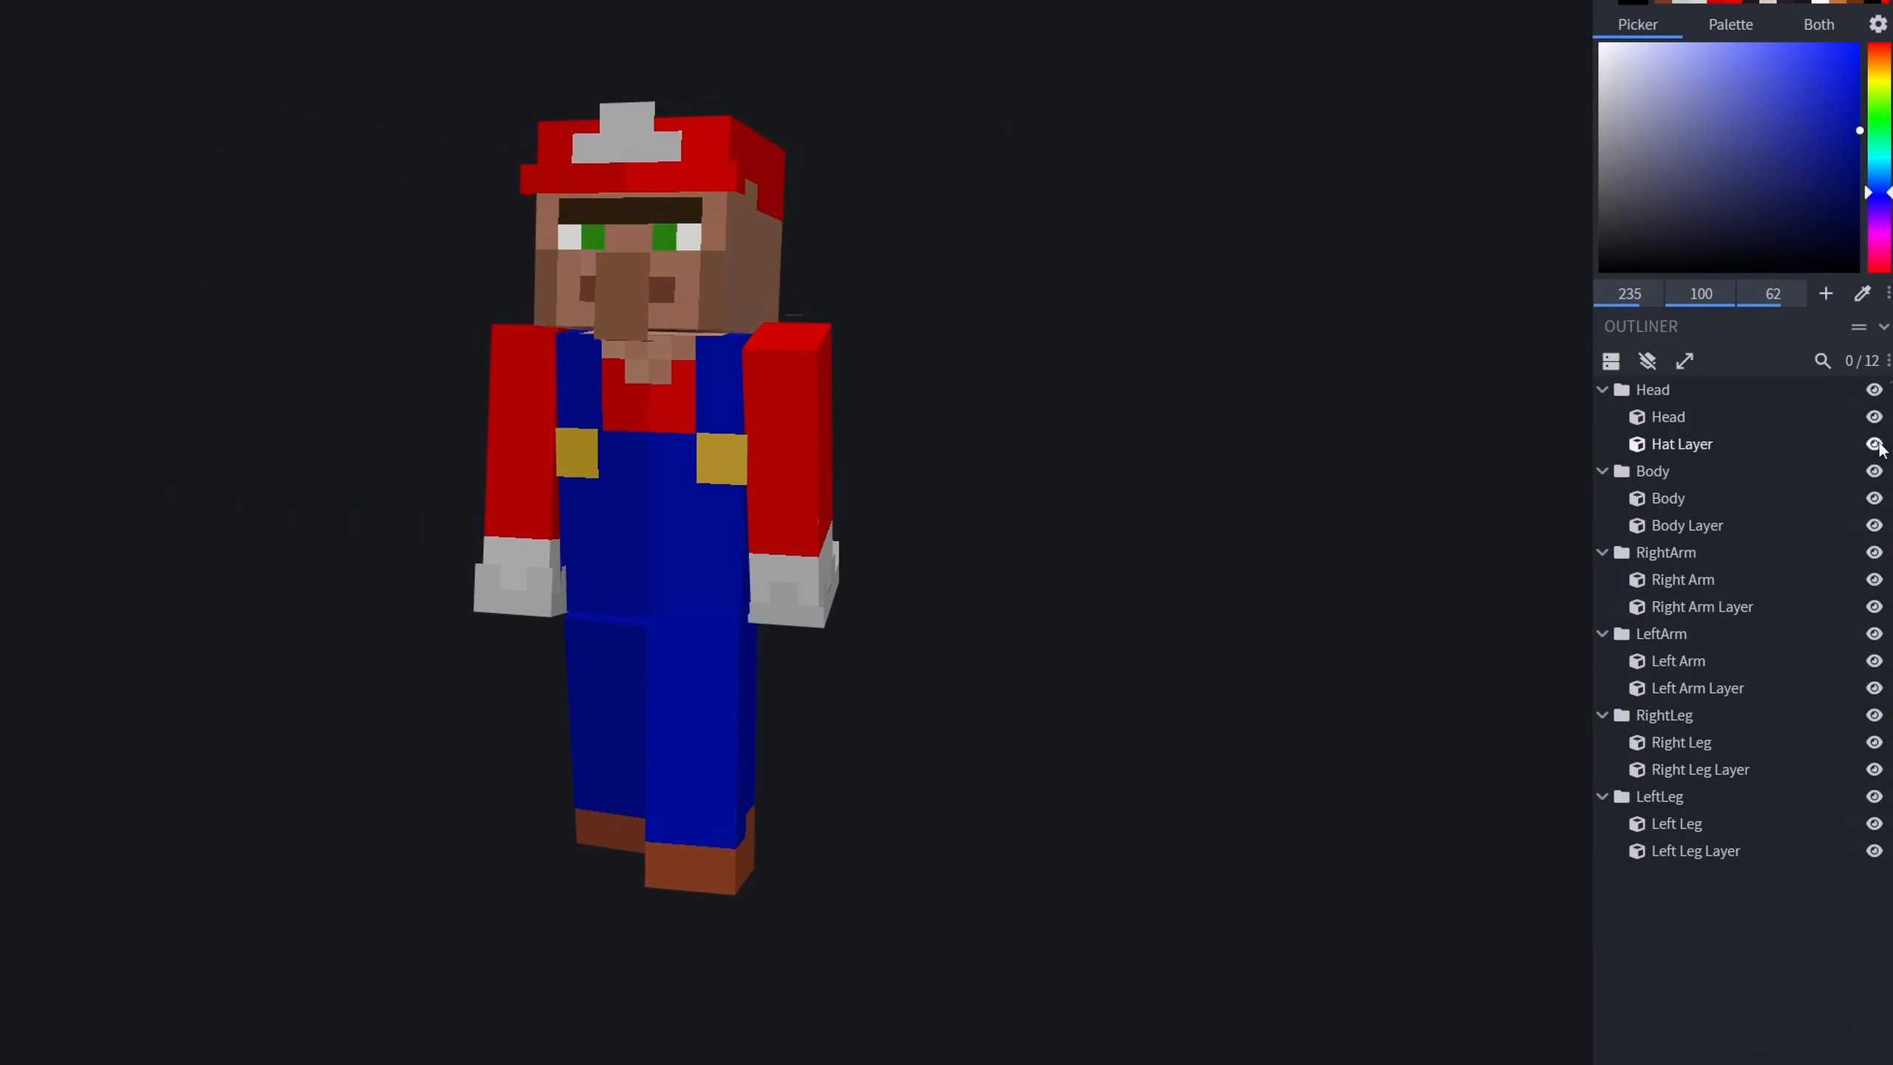
left_click(1875, 418)
left_click(1875, 418)
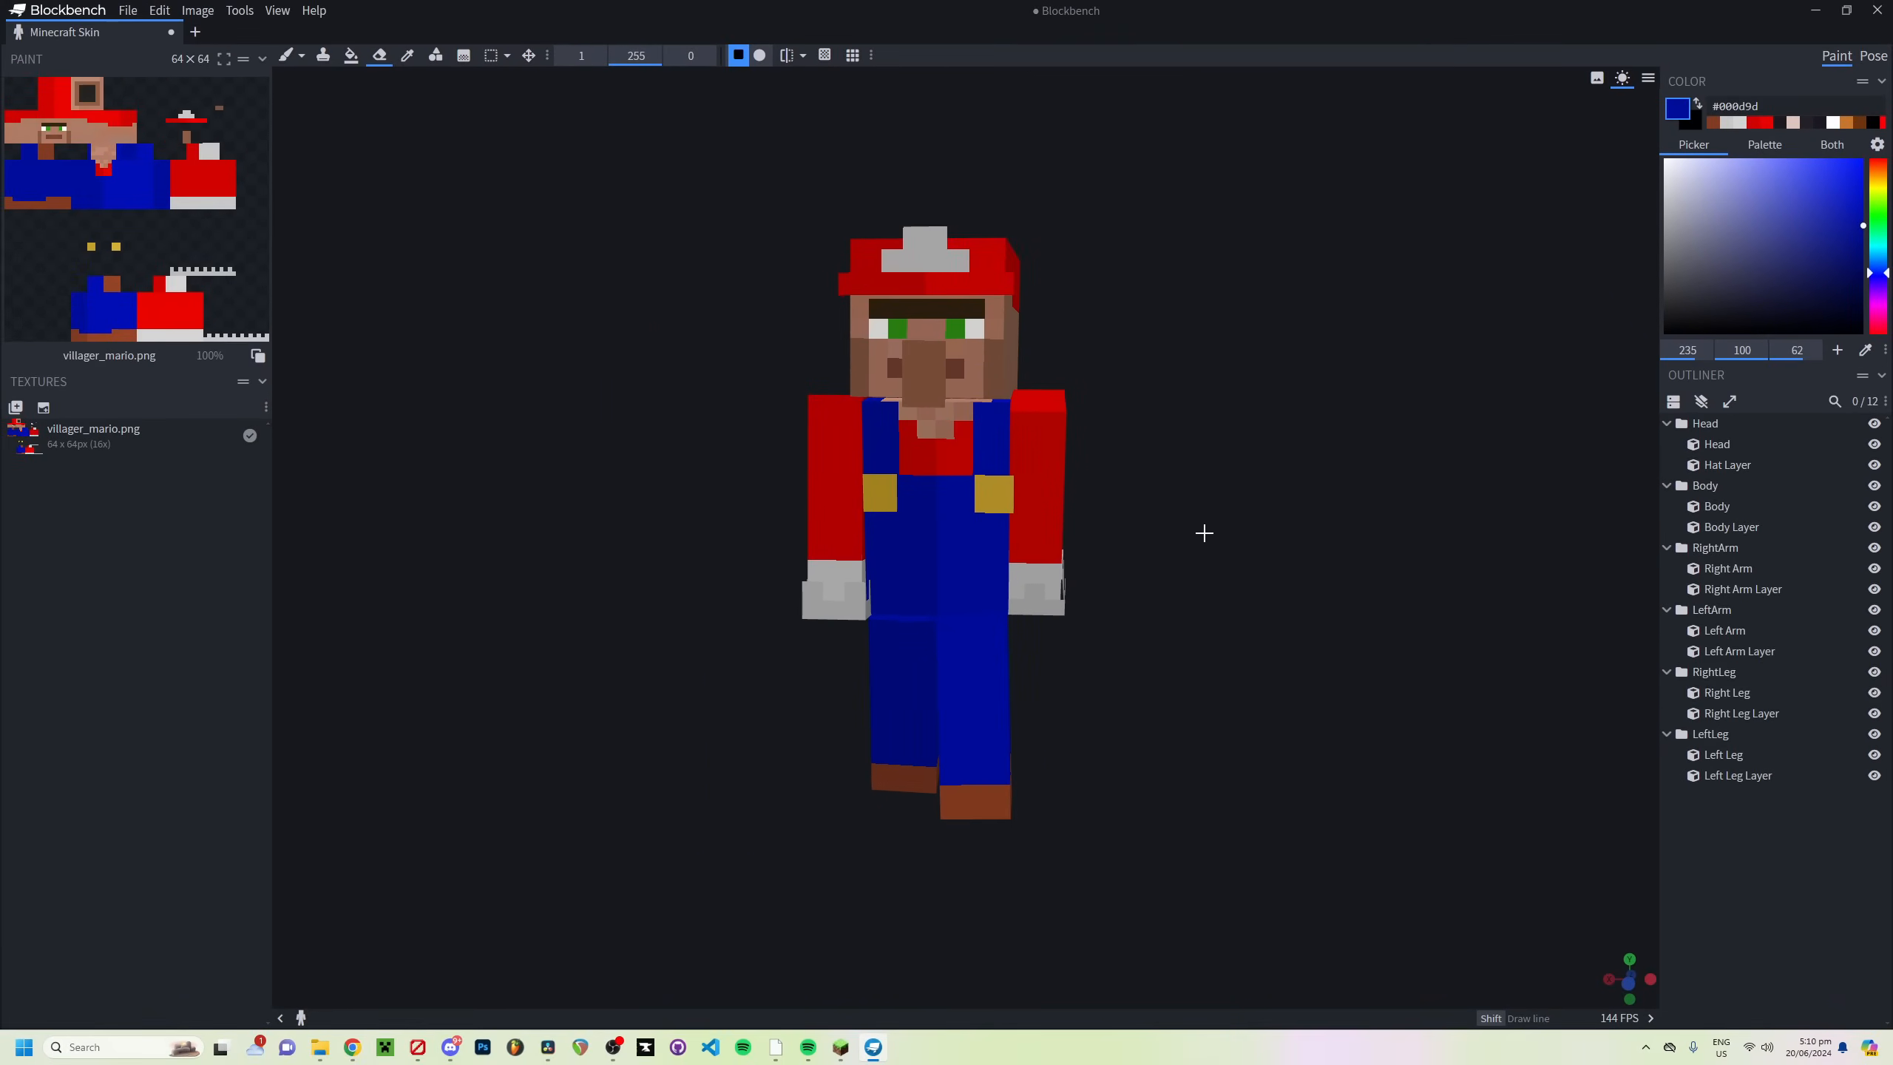
Step: Switch the skin model to Pose mode and apply the first preset, the straight standing pose
left_click_drag(1214, 524, 1165, 525)
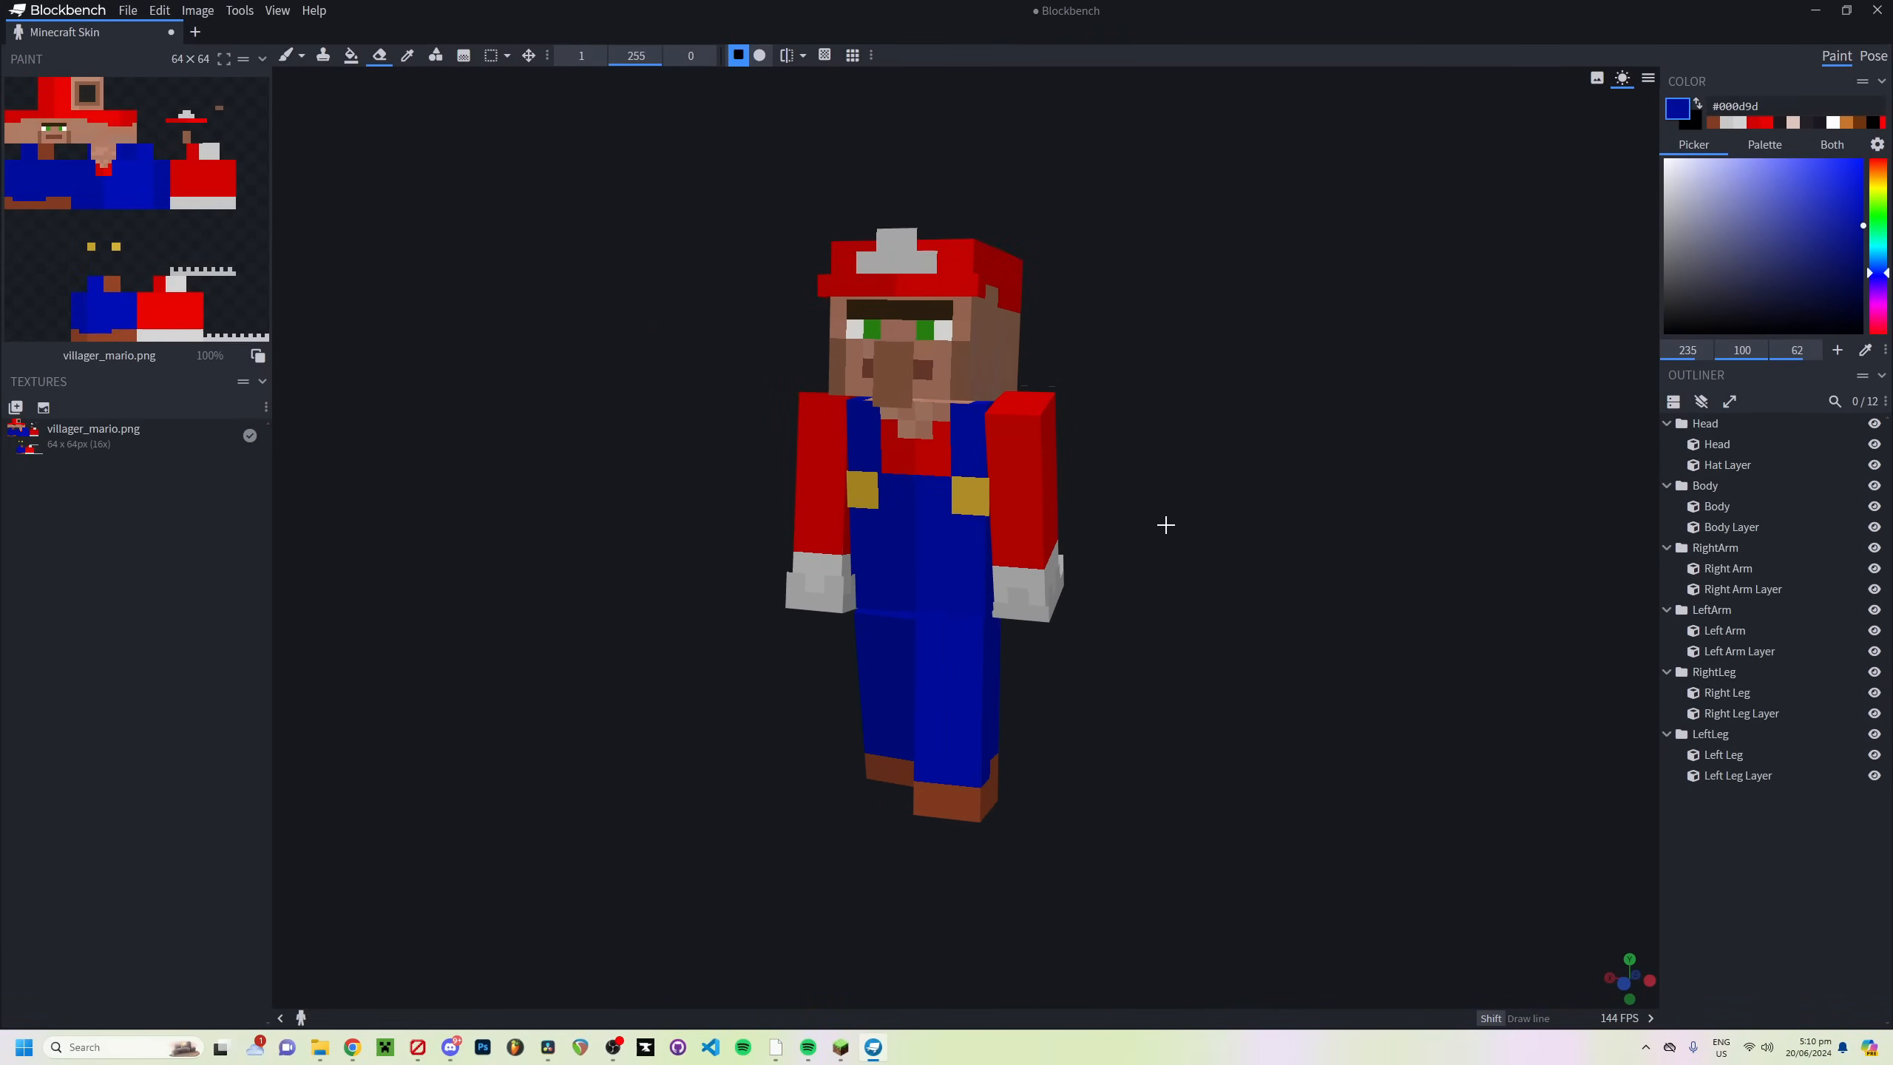
left_click(1873, 57)
left_click_drag(973, 643, 1010, 634)
right_click_drag(1011, 635, 1160, 619)
left_click_drag(1185, 589, 1246, 591)
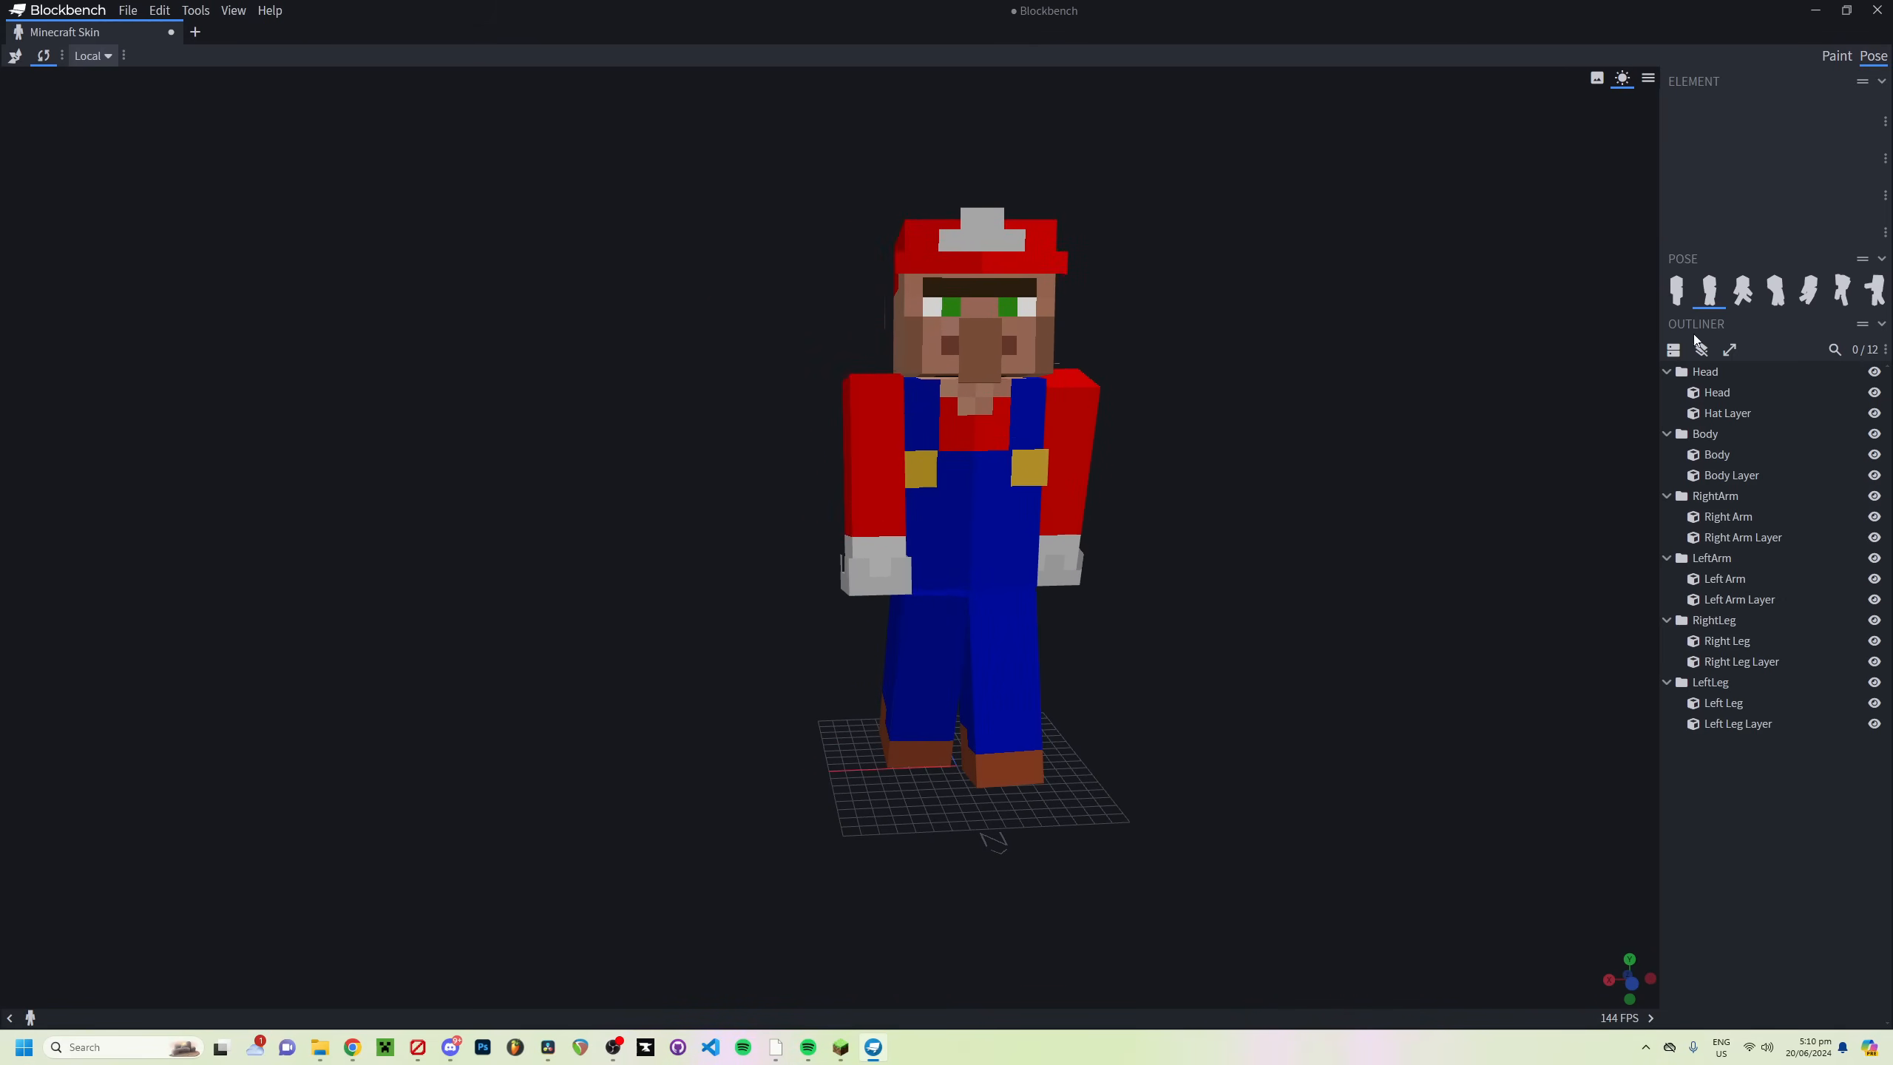
left_click(1678, 296)
left_click_drag(1404, 403, 1417, 398)
right_click_drag(1417, 398, 1310, 427)
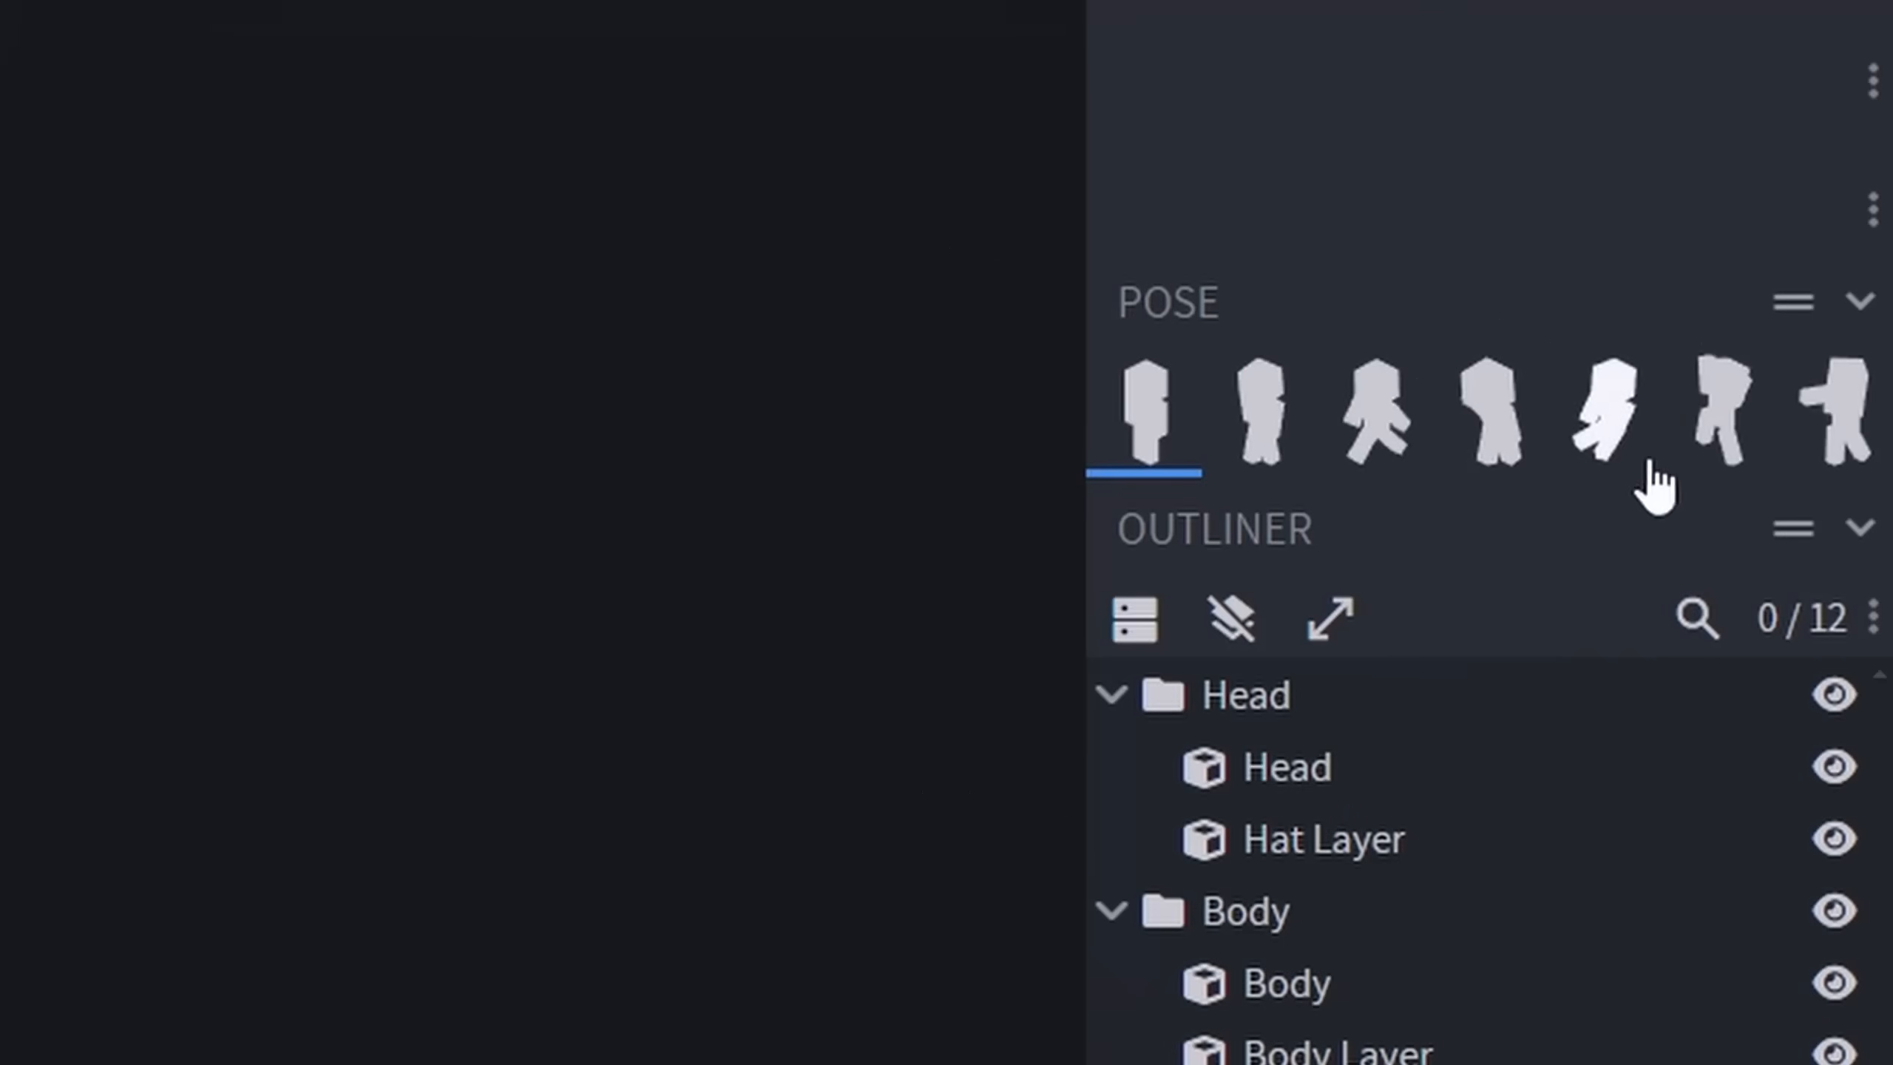
Step: Go through the other preset poses and apply the jumping one with both arms raised
left_click(1711, 294)
left_click(1401, 417)
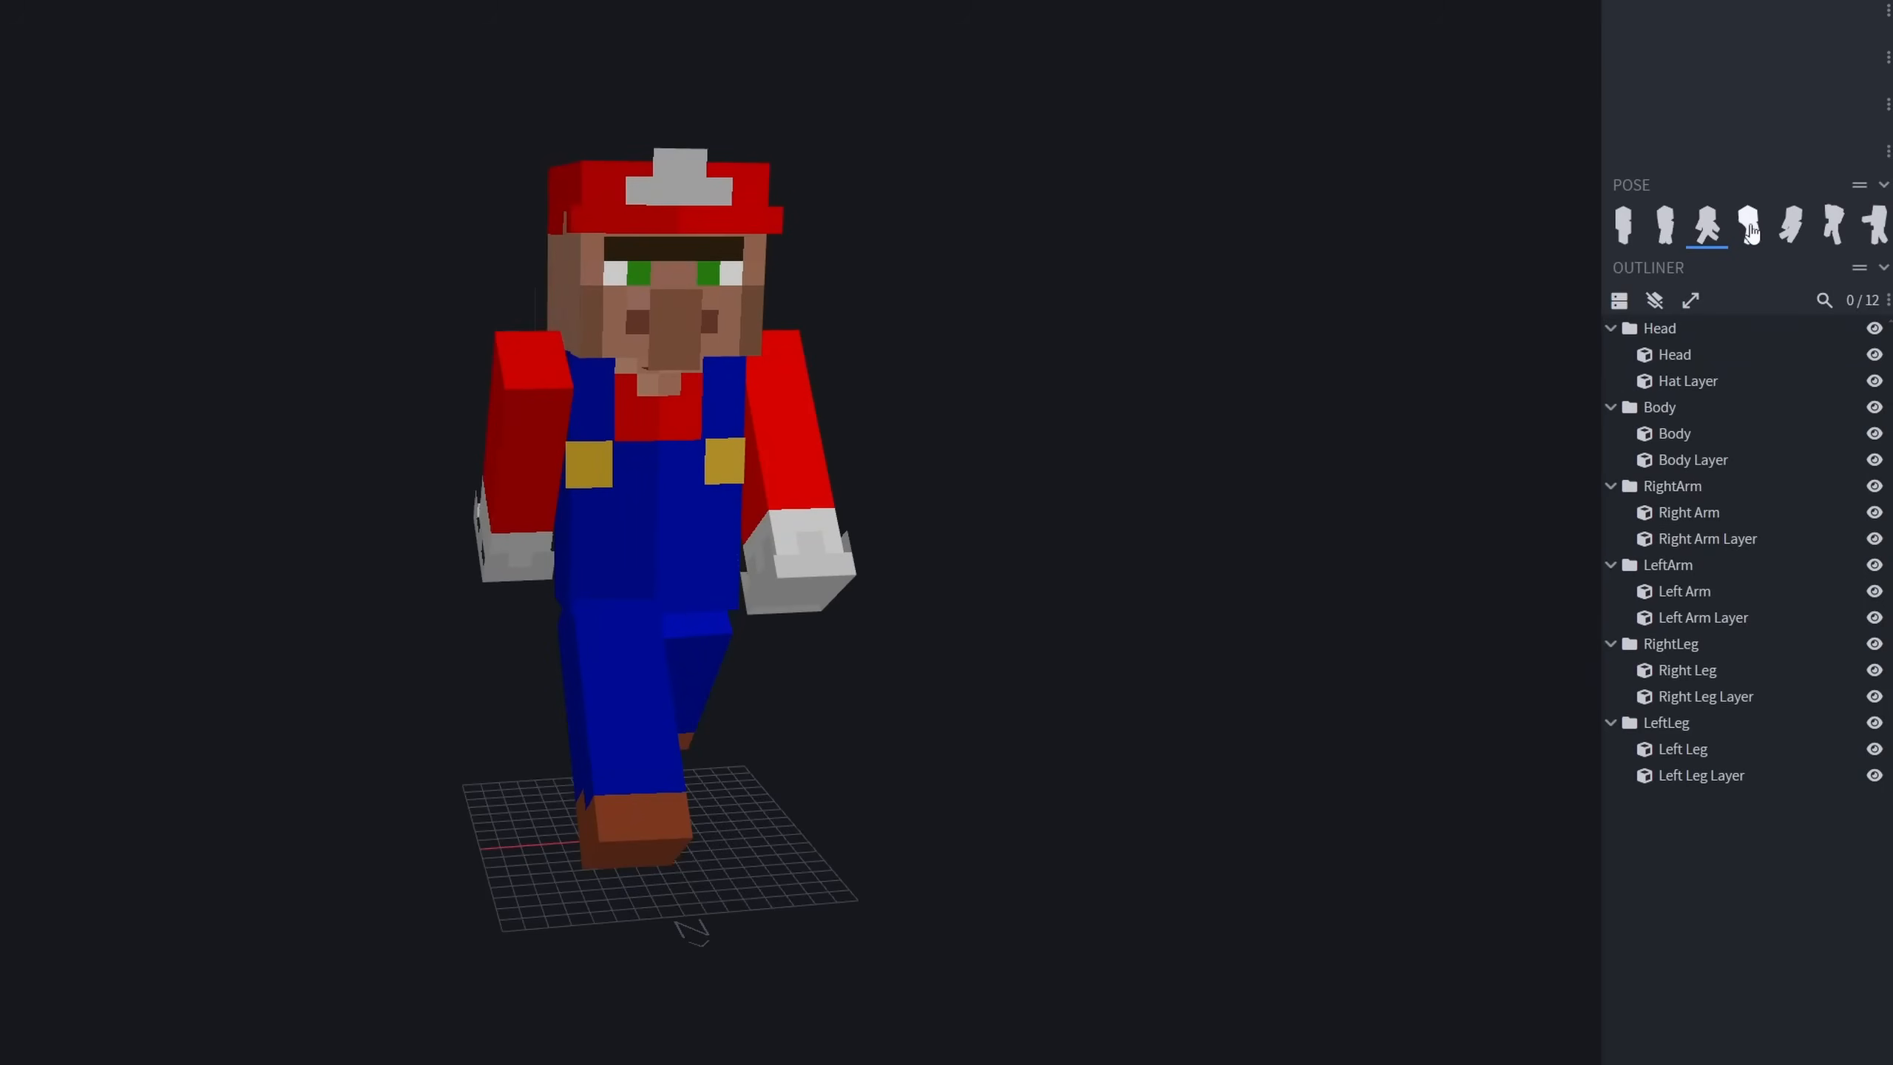
left_click(1491, 414)
left_click(1791, 226)
left_click_drag(1246, 361, 1214, 402)
left_click(1833, 224)
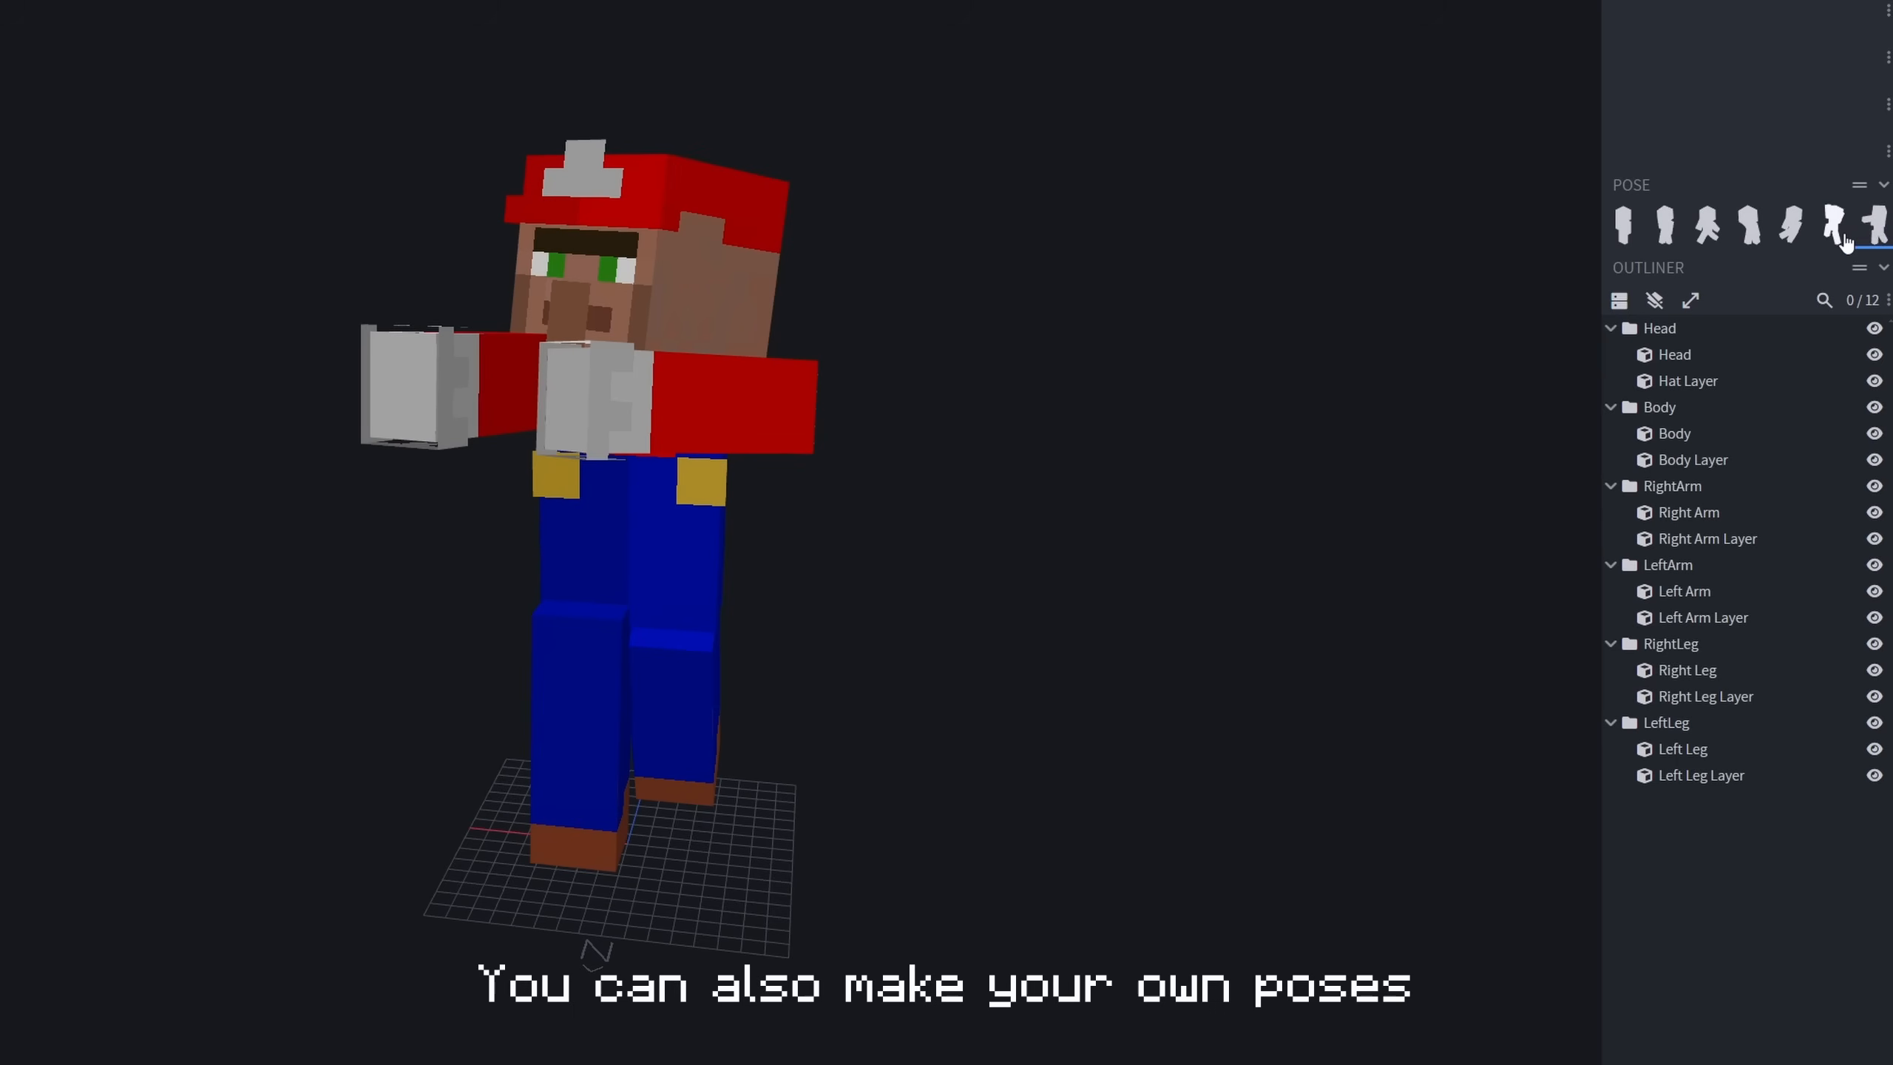
Step: Angle the view on the jumping character and take a model screenshot
left_click_drag(1133, 384, 774, 547)
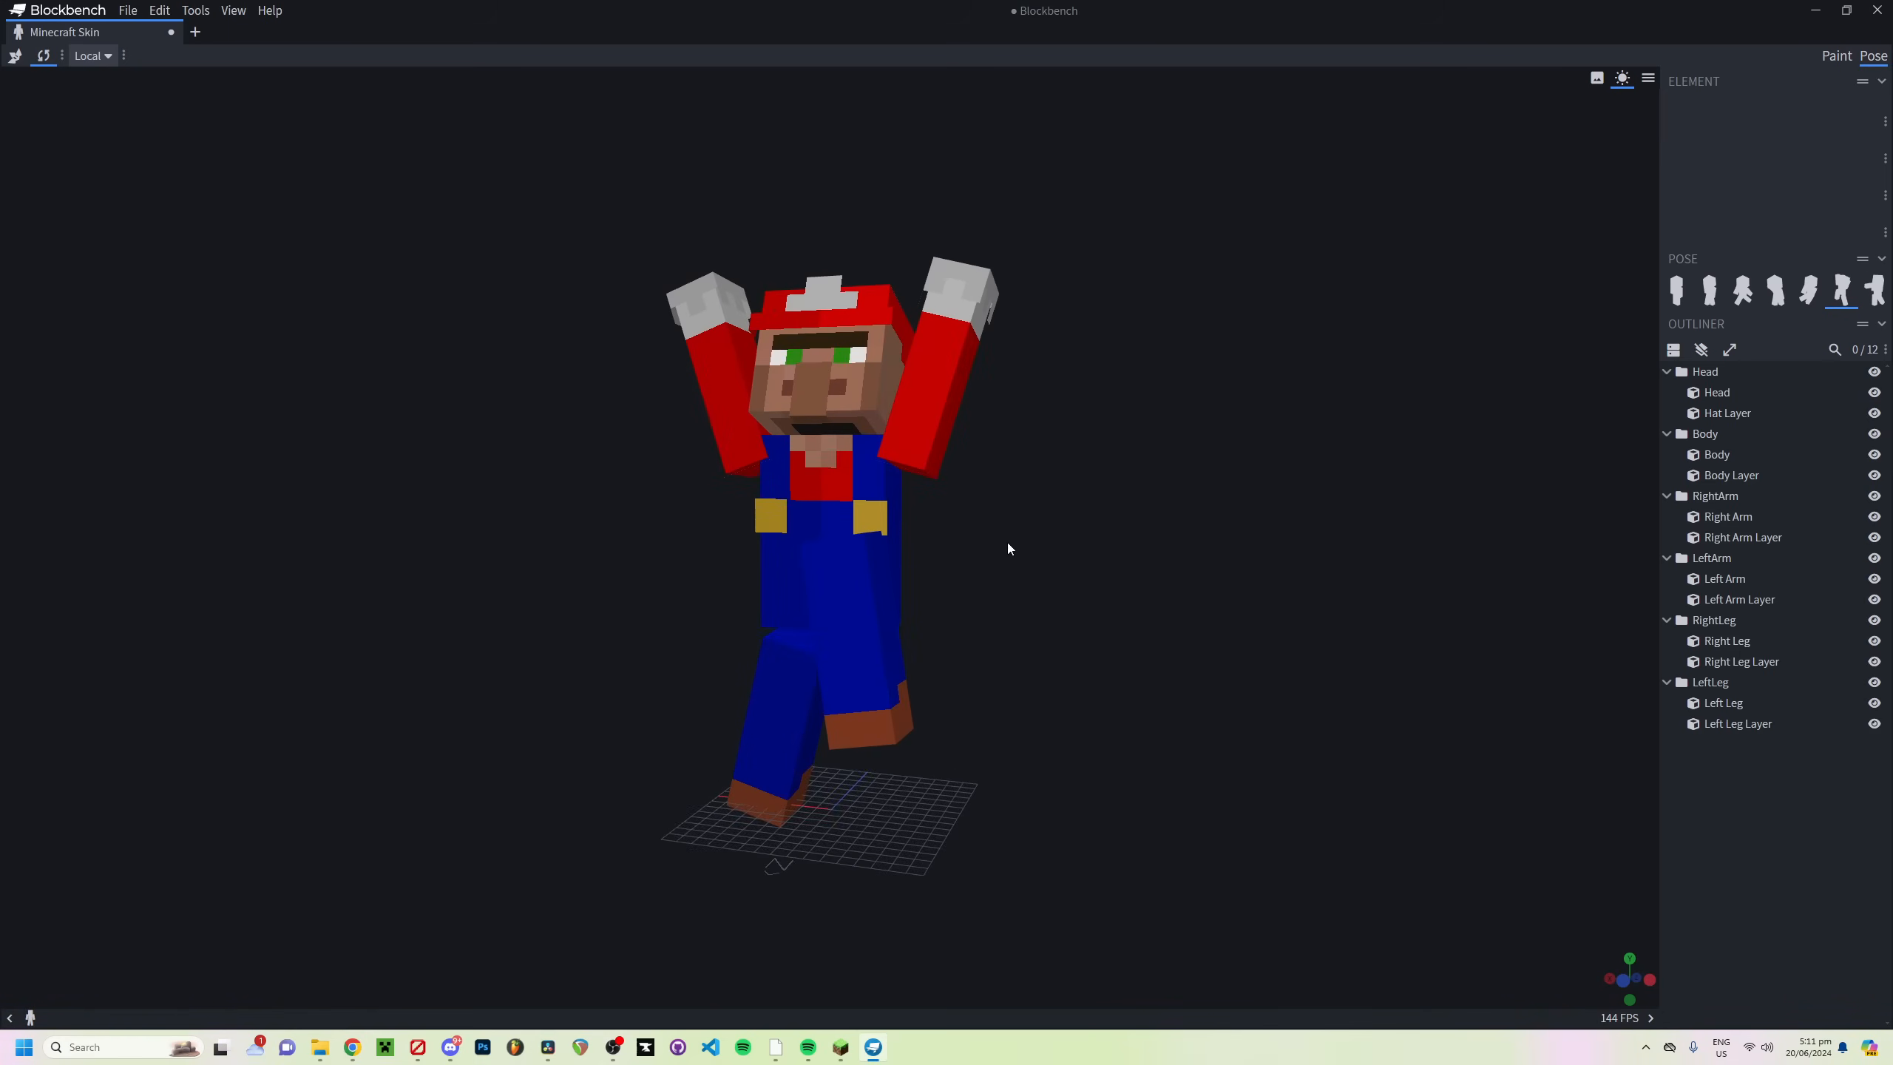
left_click_drag(1007, 549, 1053, 549)
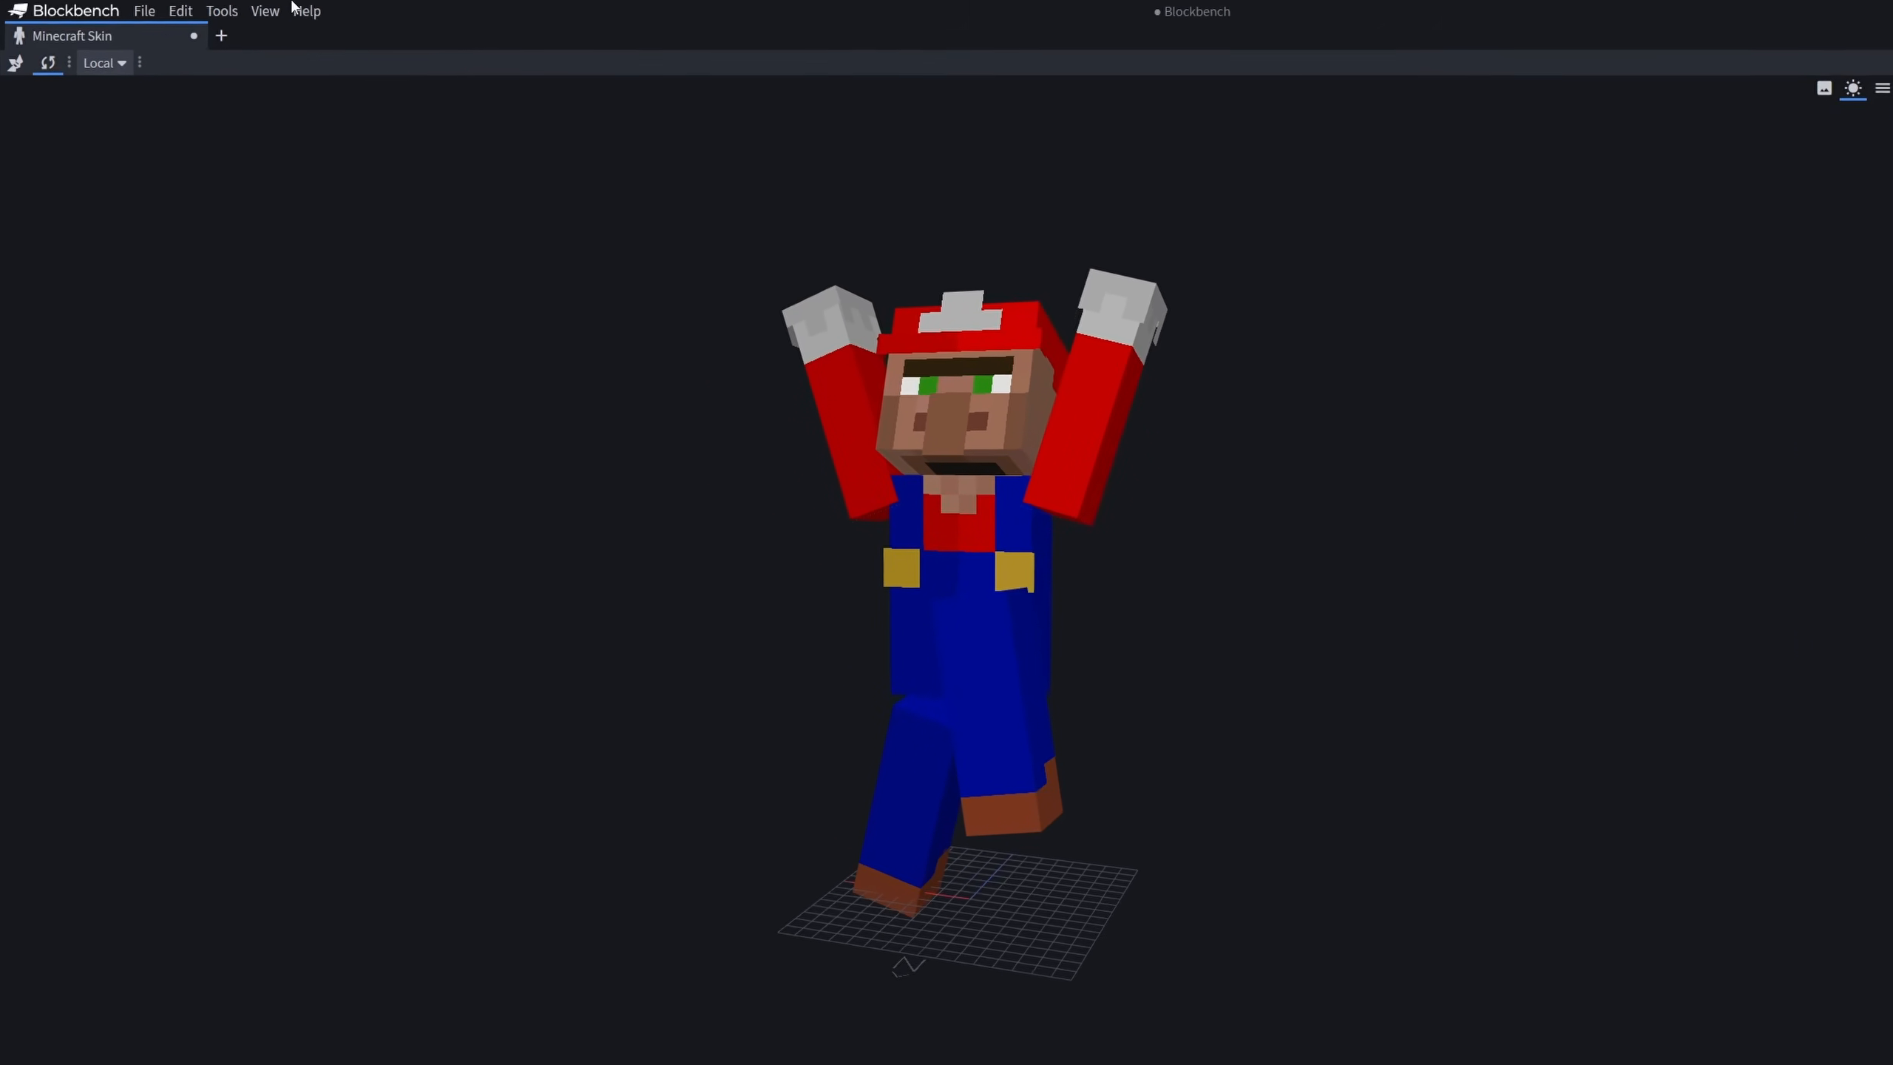
left_click(266, 10)
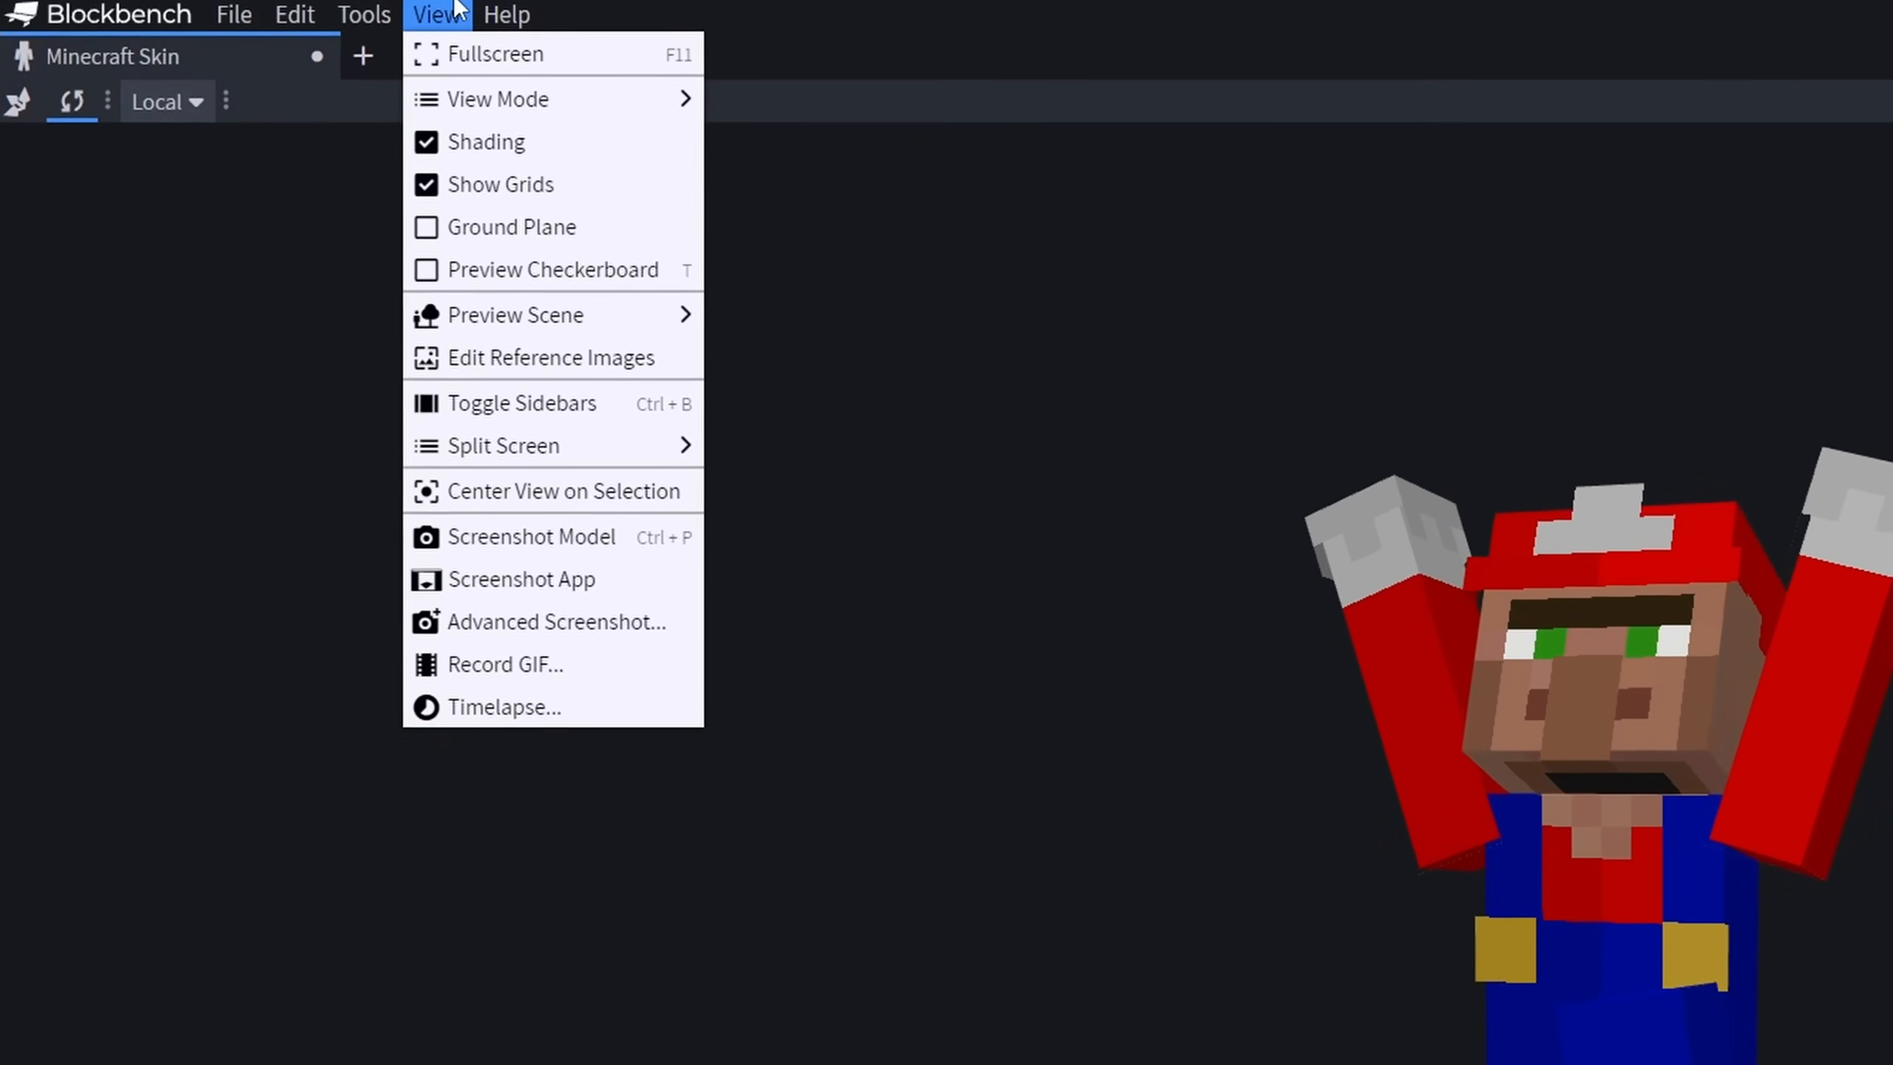
left_click(531, 552)
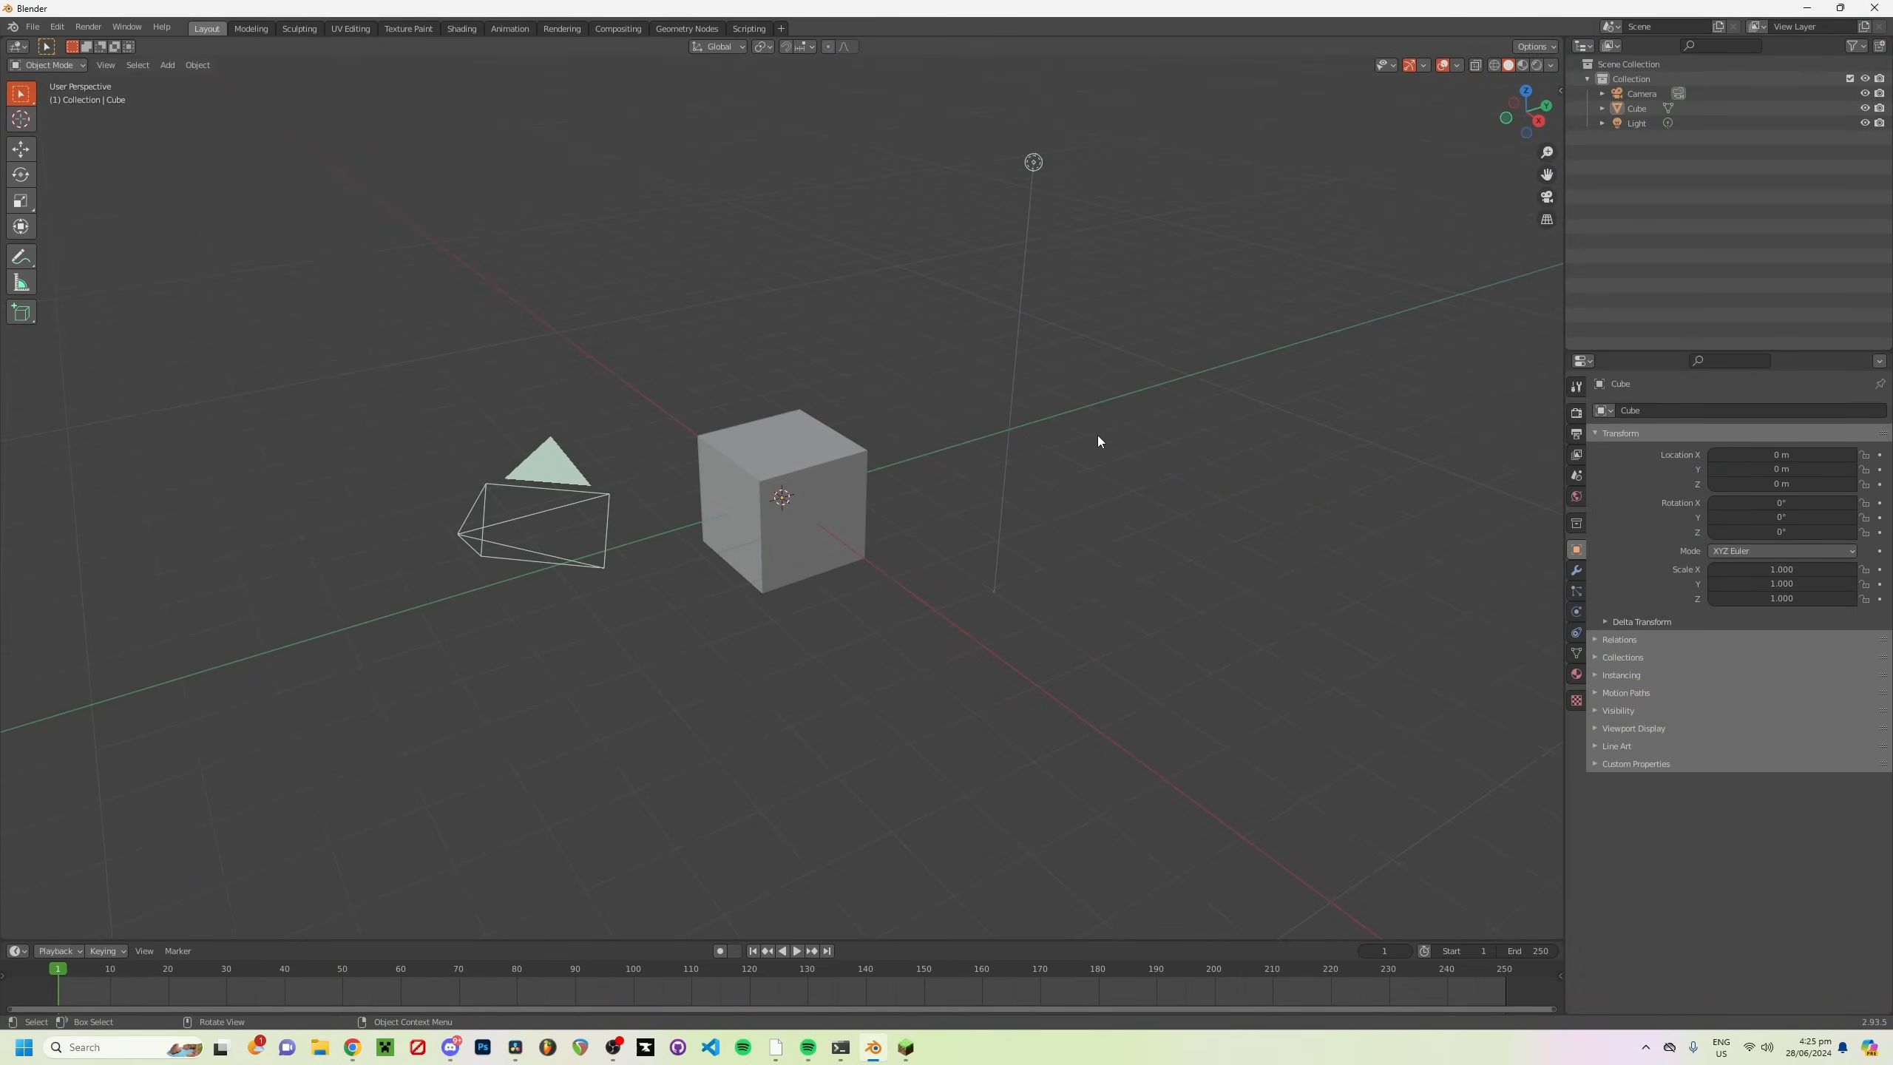
Step: Switch to Blender and delete the default cube from the new scene
middle_click_drag(1089, 446, 1092, 446)
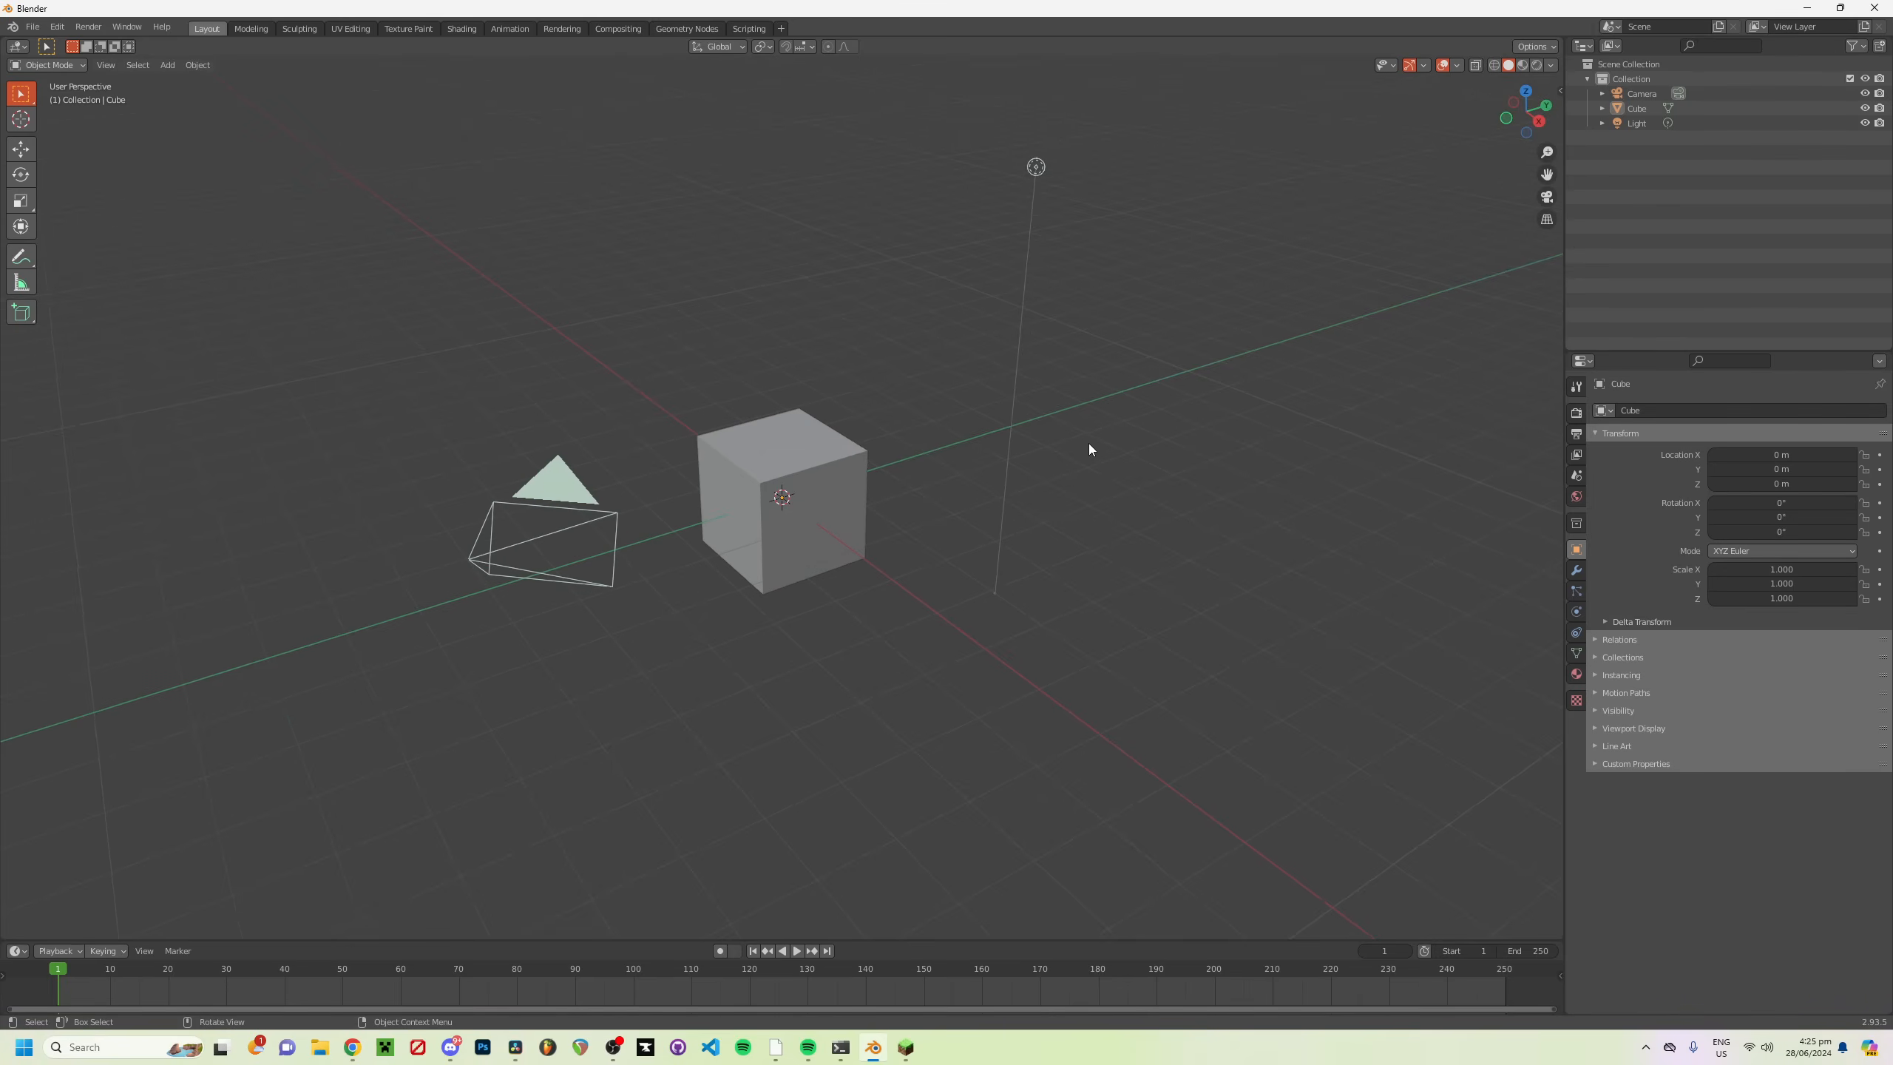
left_click(1640, 94)
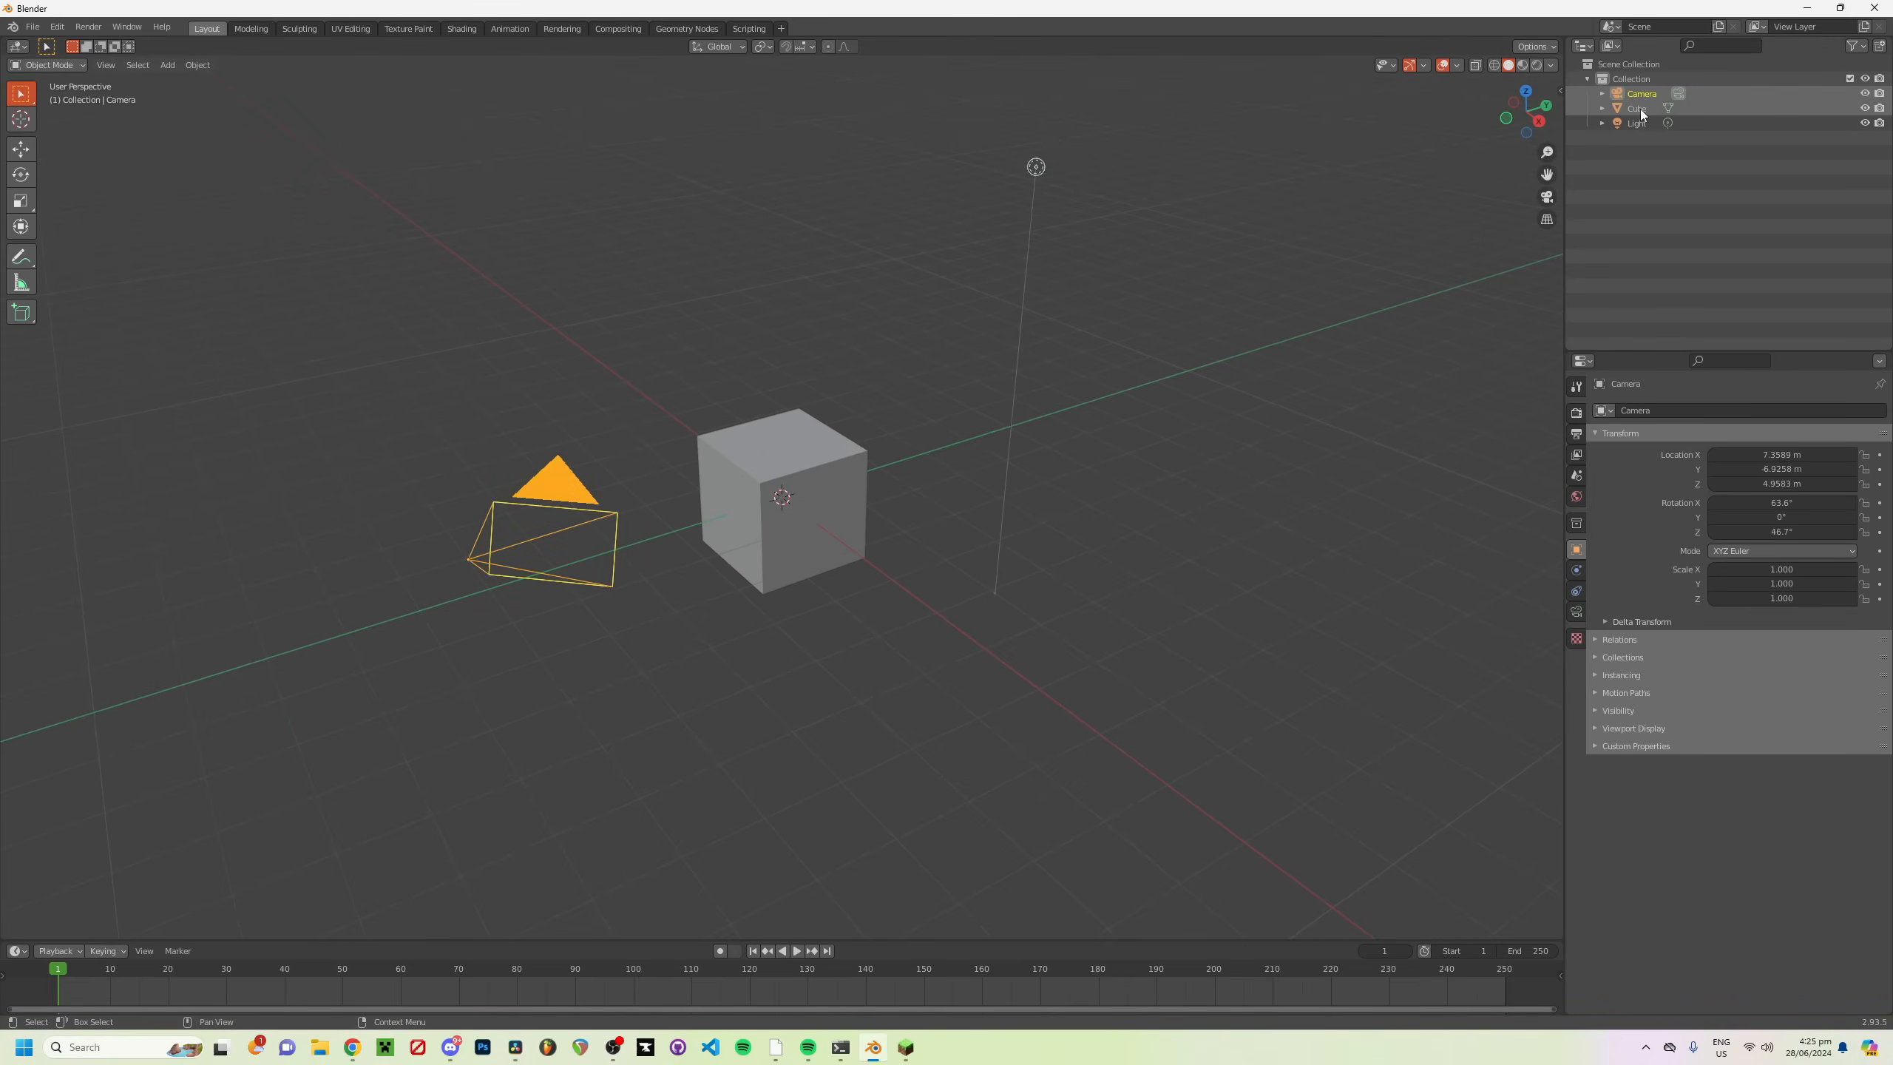
left_click(1640, 110)
left_click(1639, 119)
left_click(1642, 109)
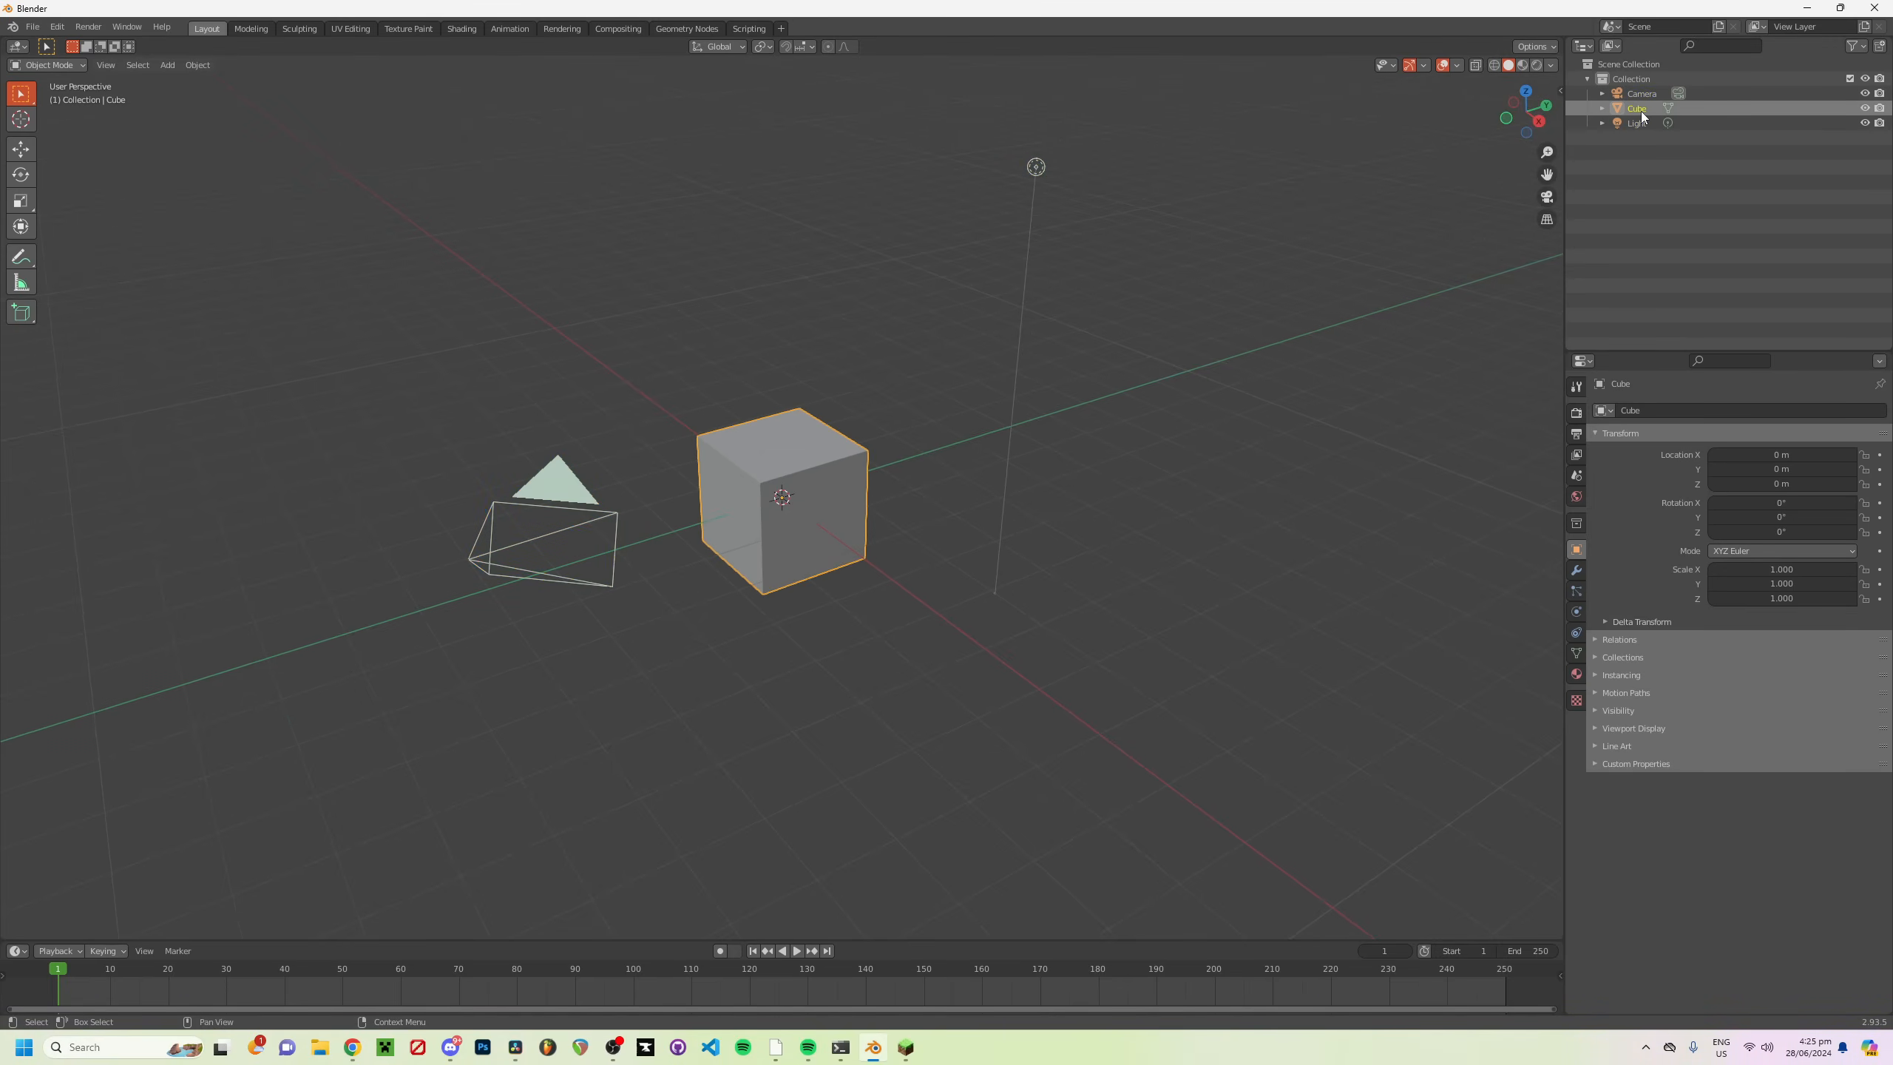
key("Delete")
Step: Spawn the Simple Player Slim rig from the Player Mobs category of the MCprep mob spawner
middle_click_drag(905, 329, 706, 420)
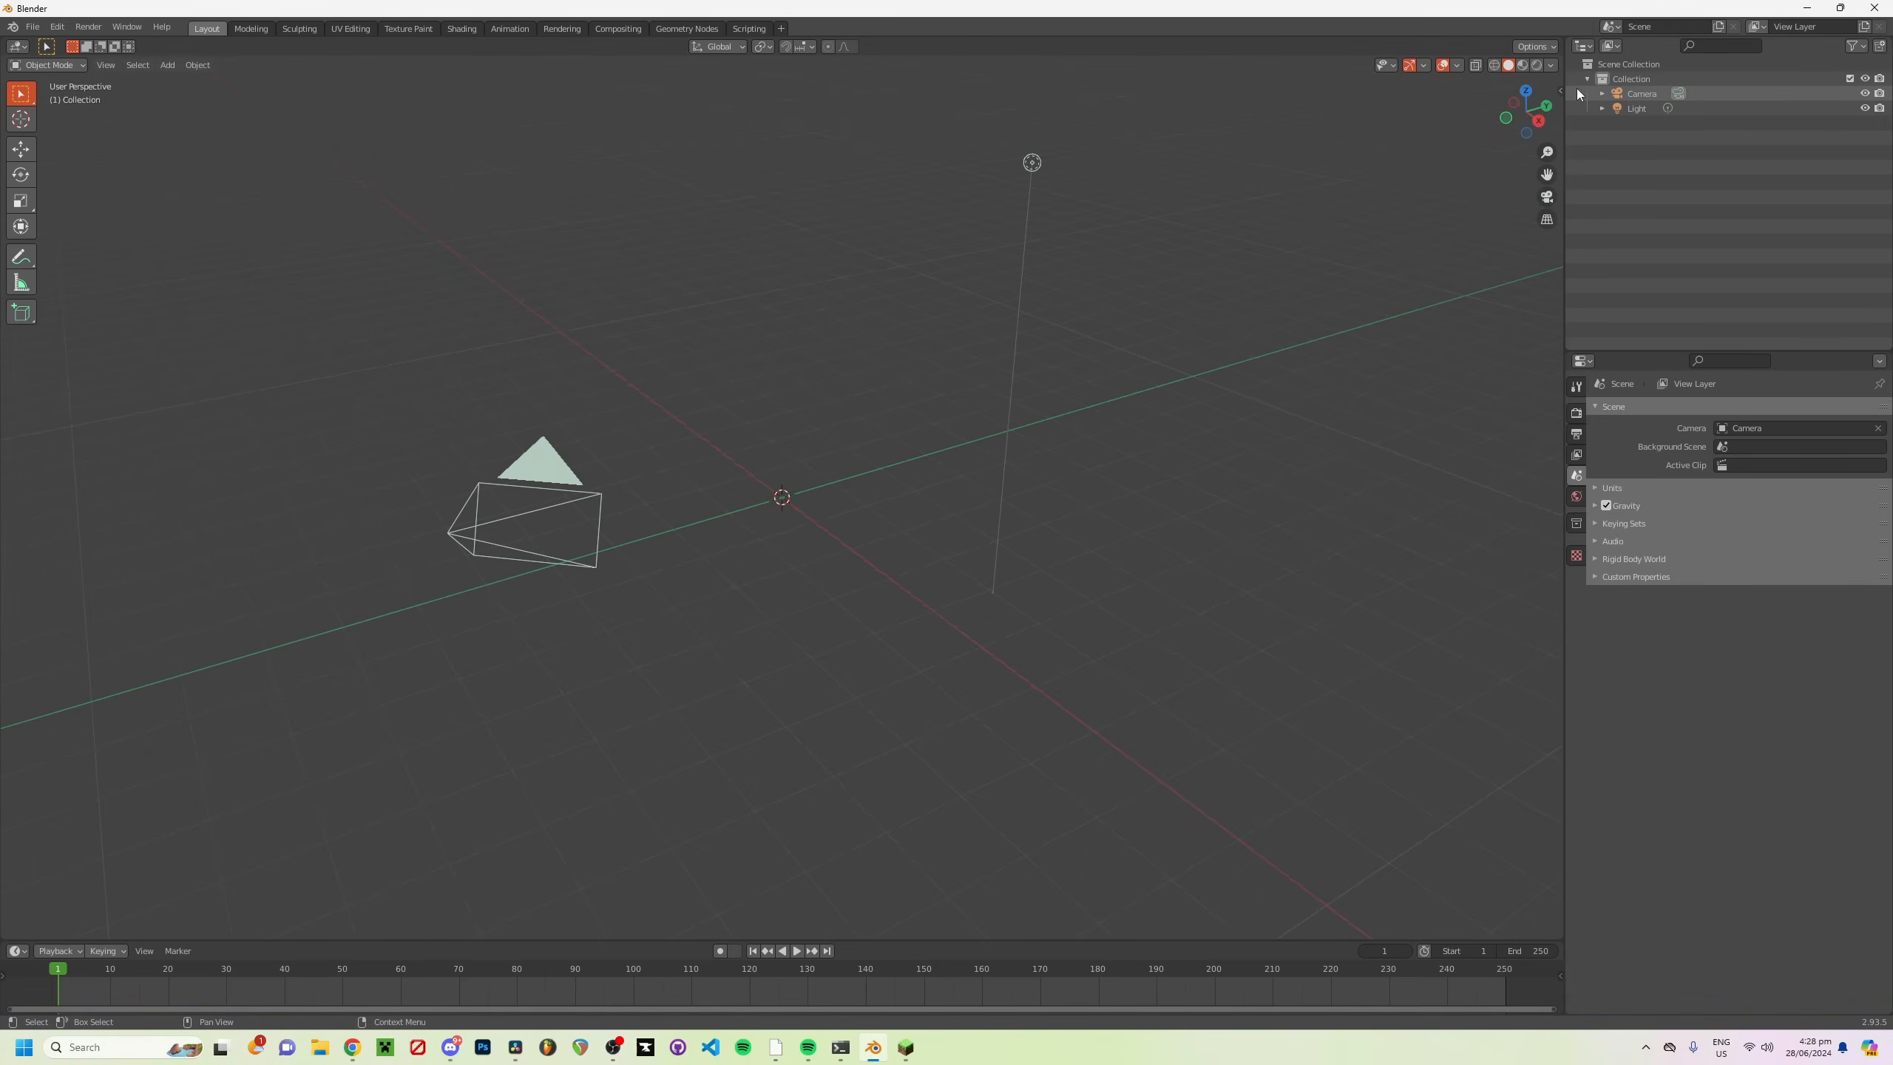
key("n")
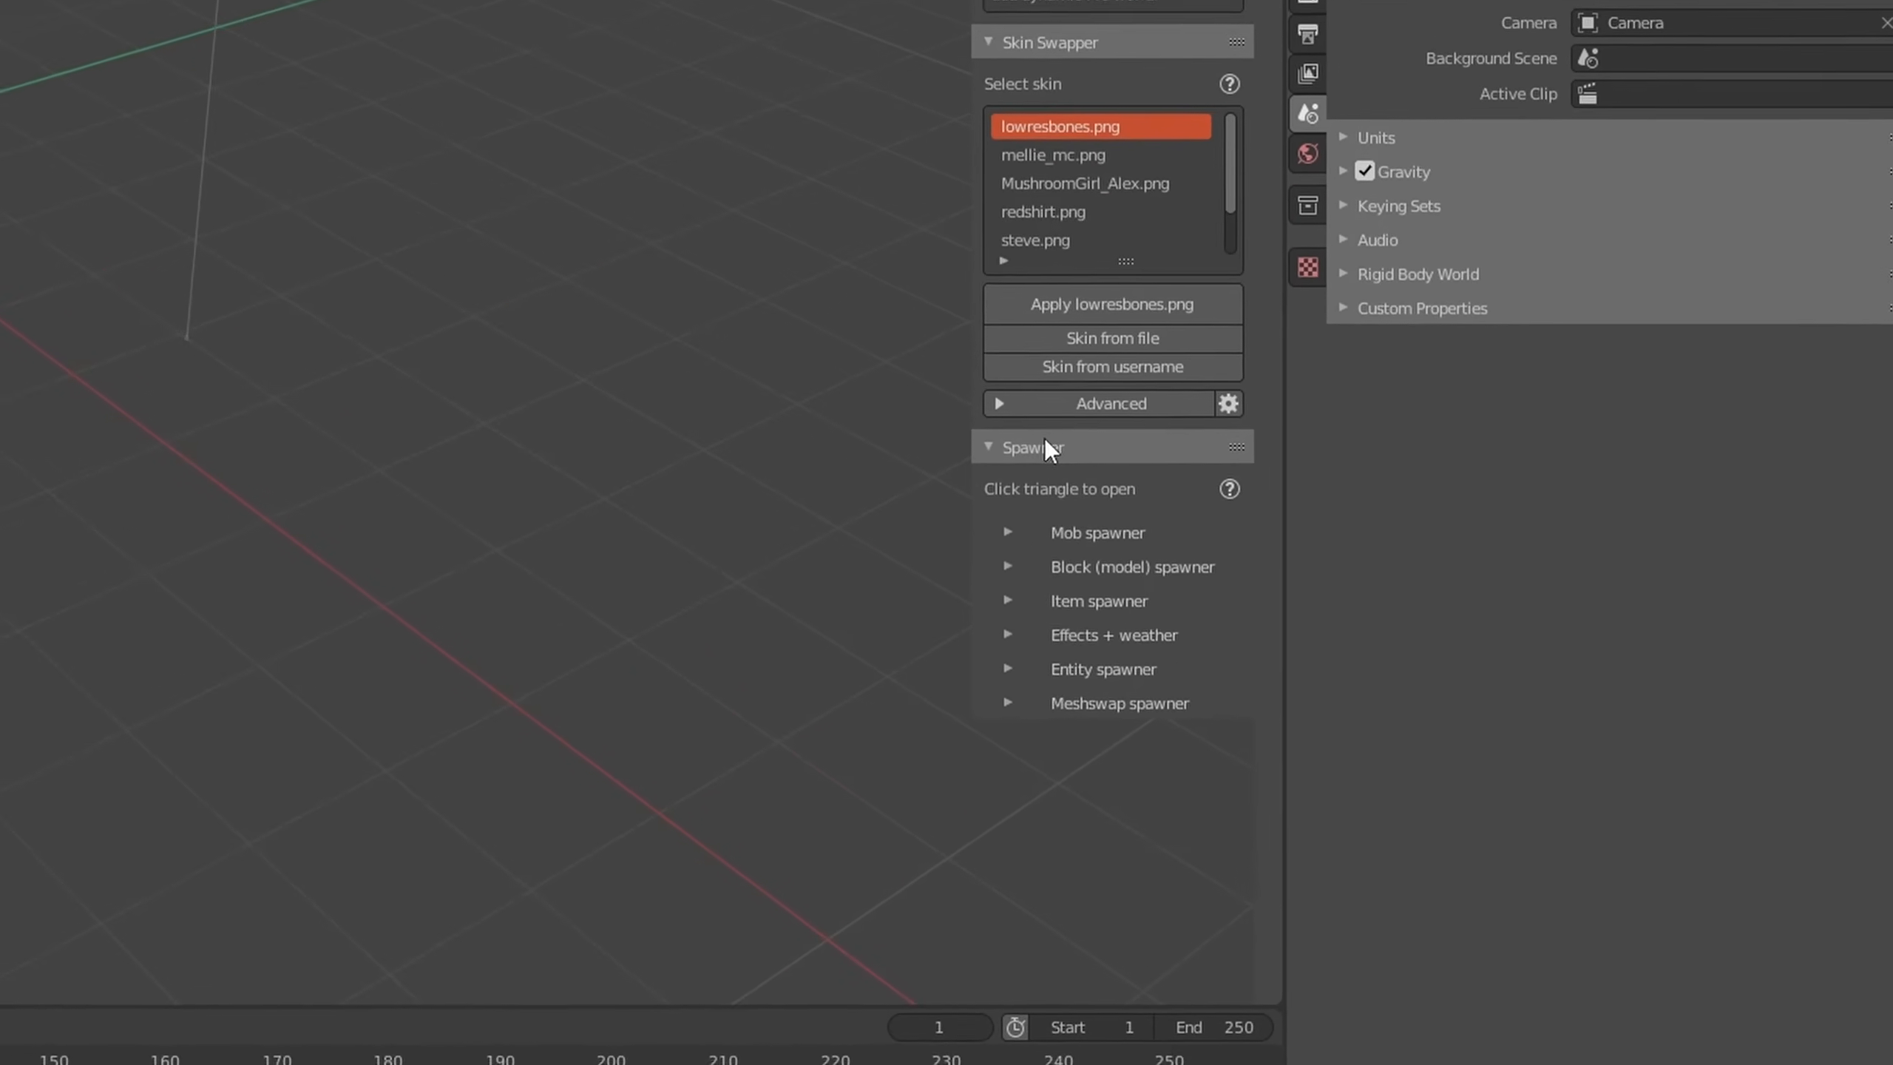
left_click(964, 514)
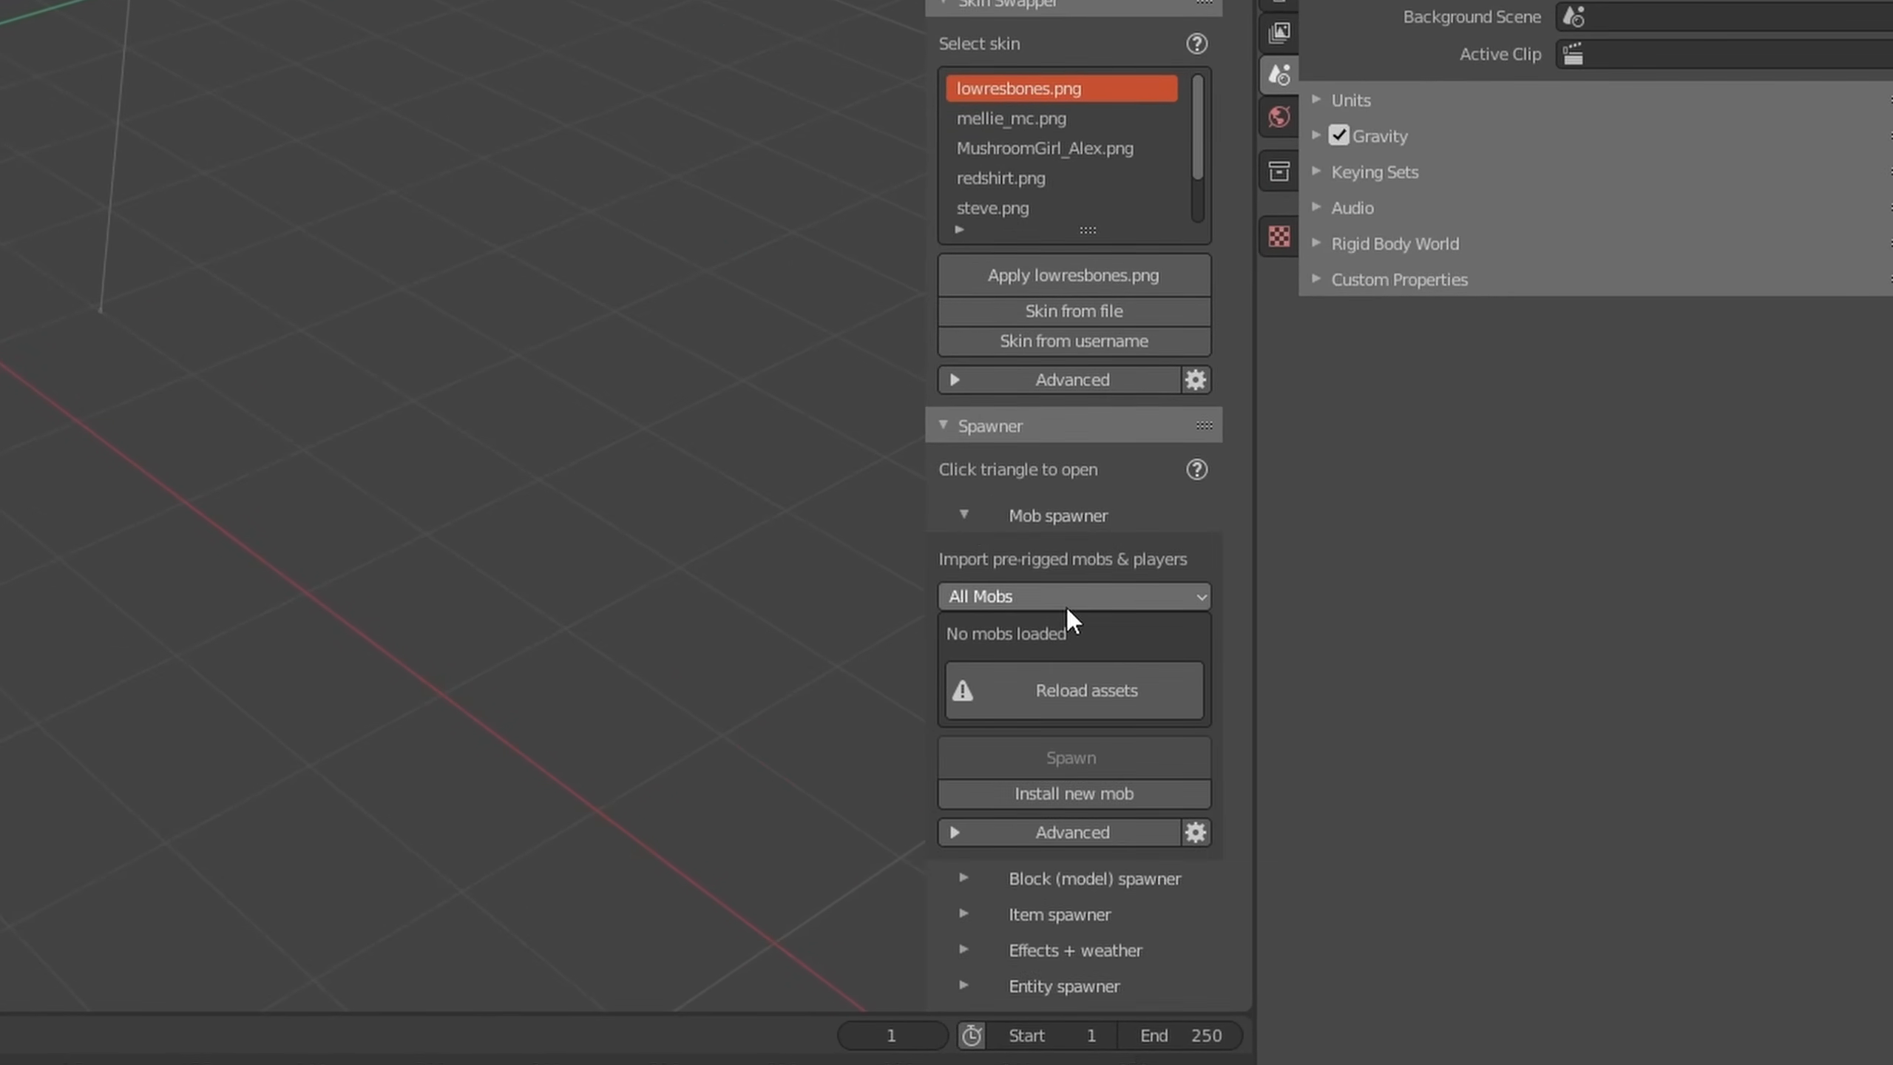
left_click(1036, 603)
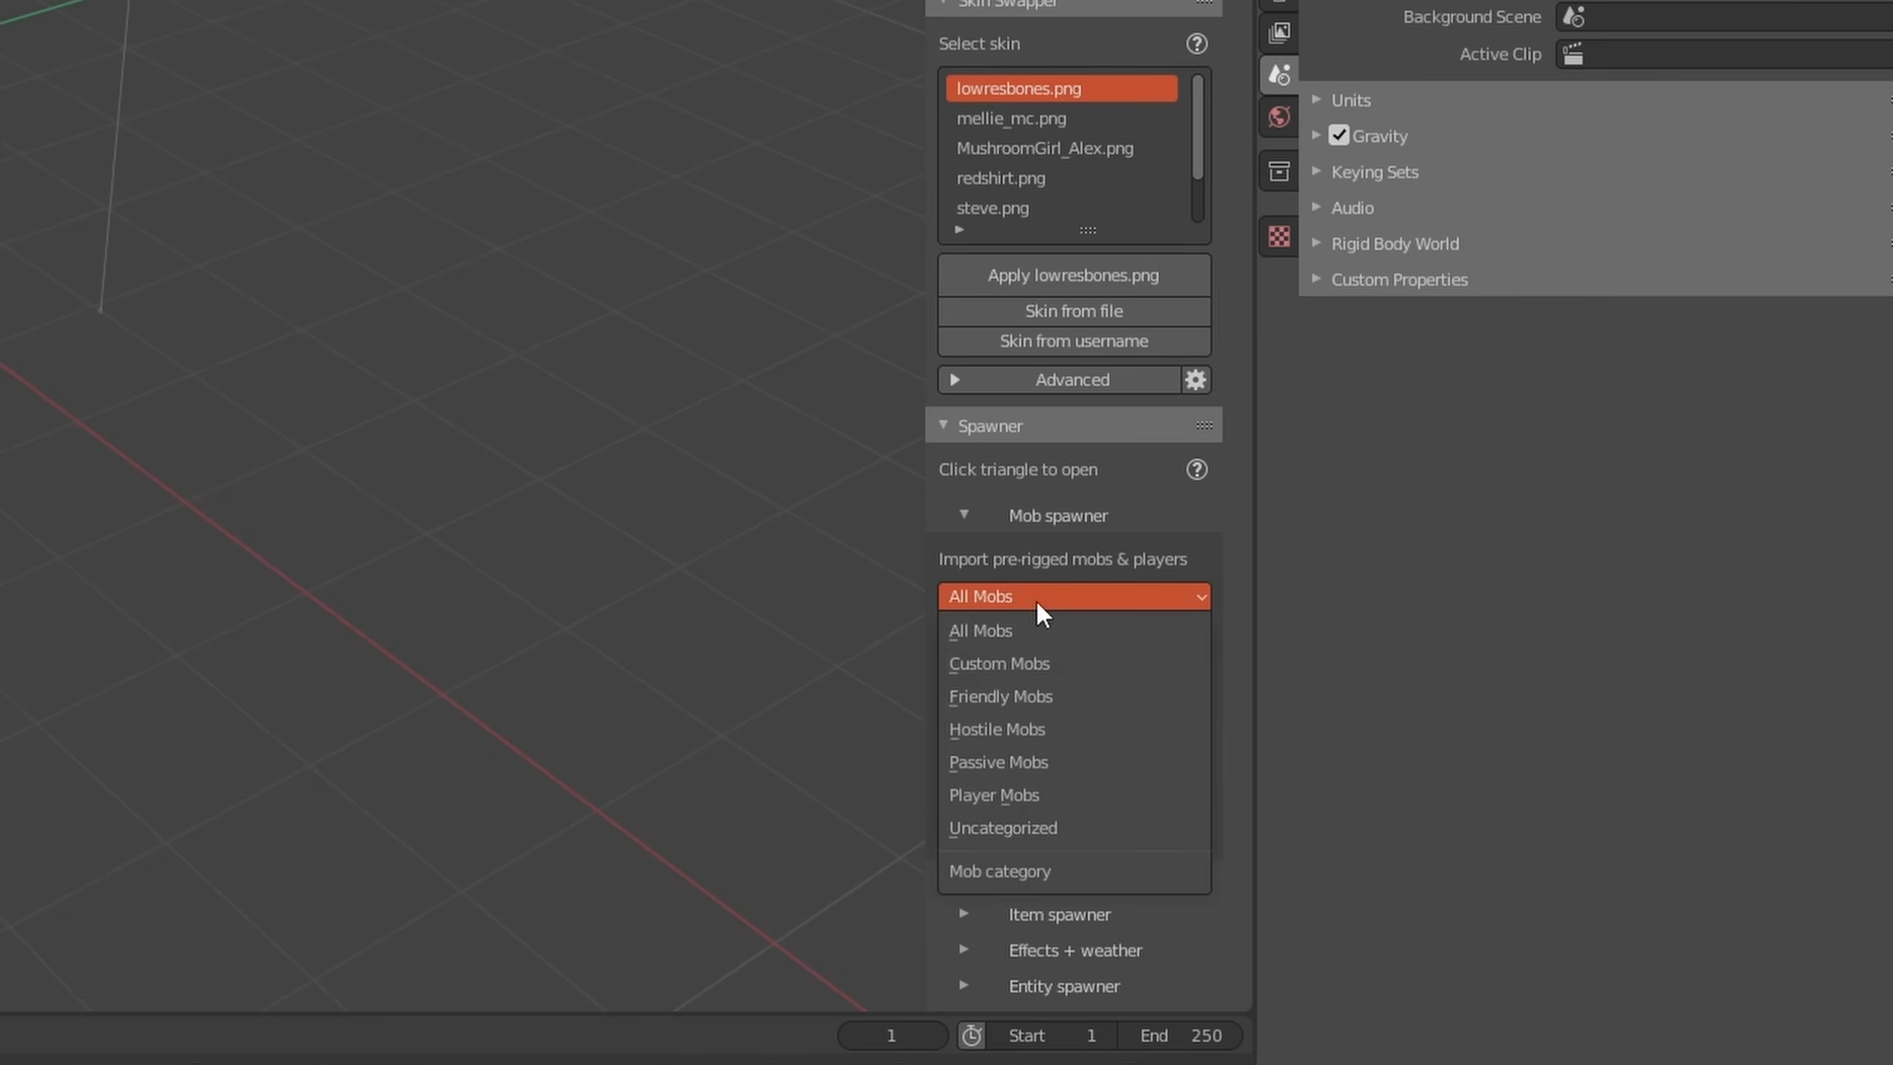
left_click(1026, 794)
left_click(1090, 693)
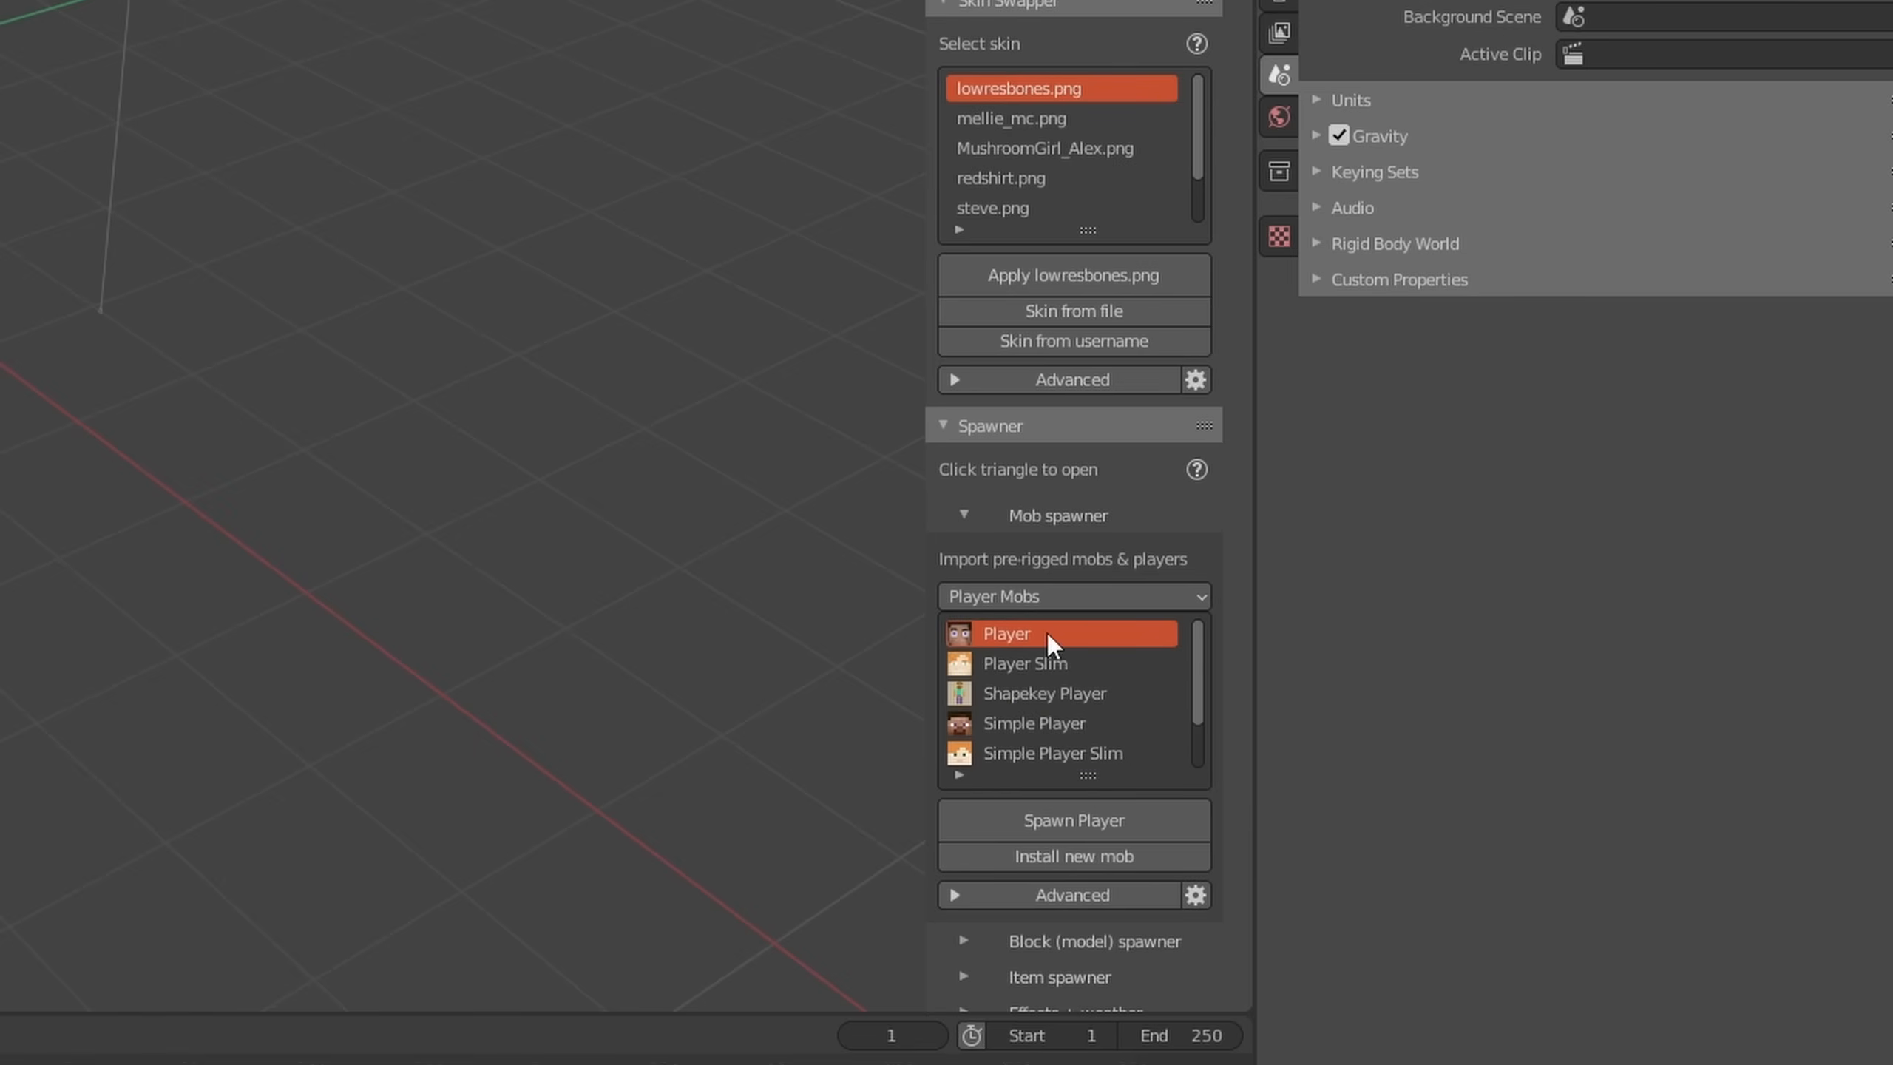
left_click(1096, 751)
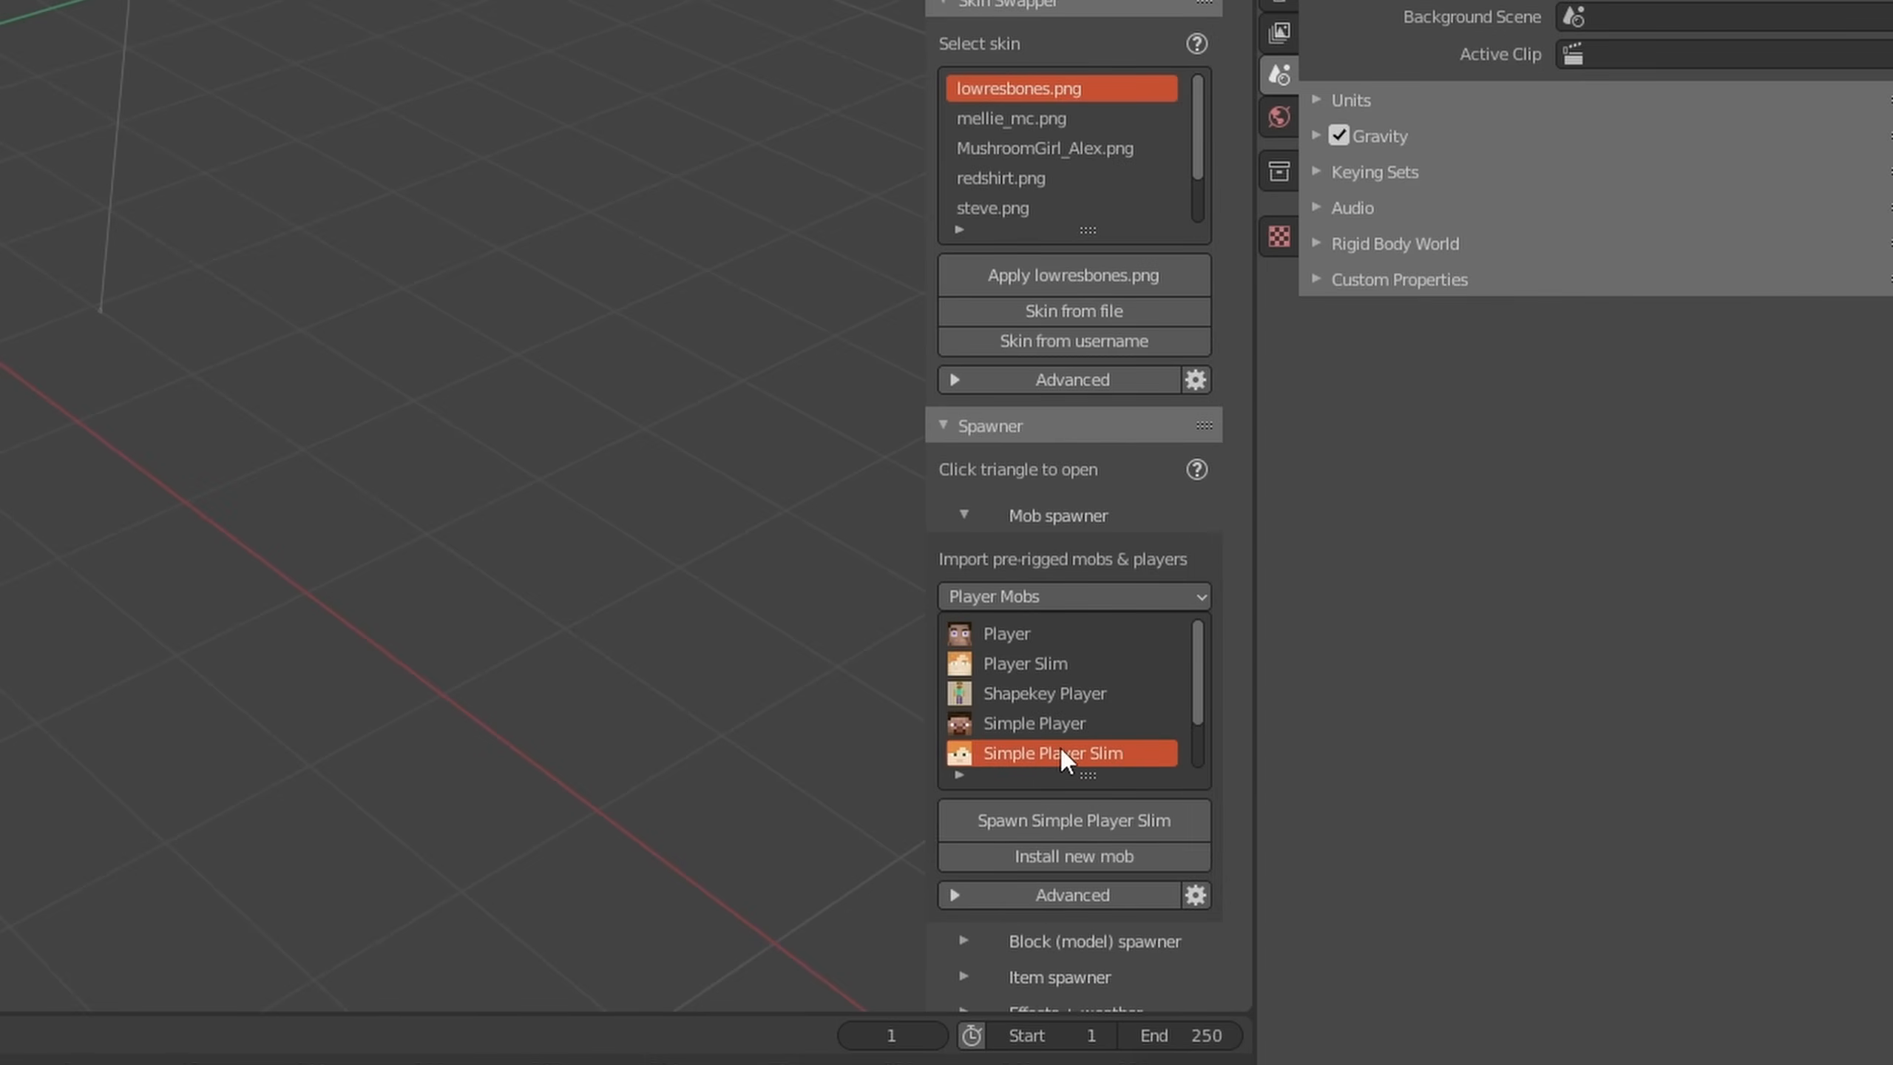
left_click(1053, 827)
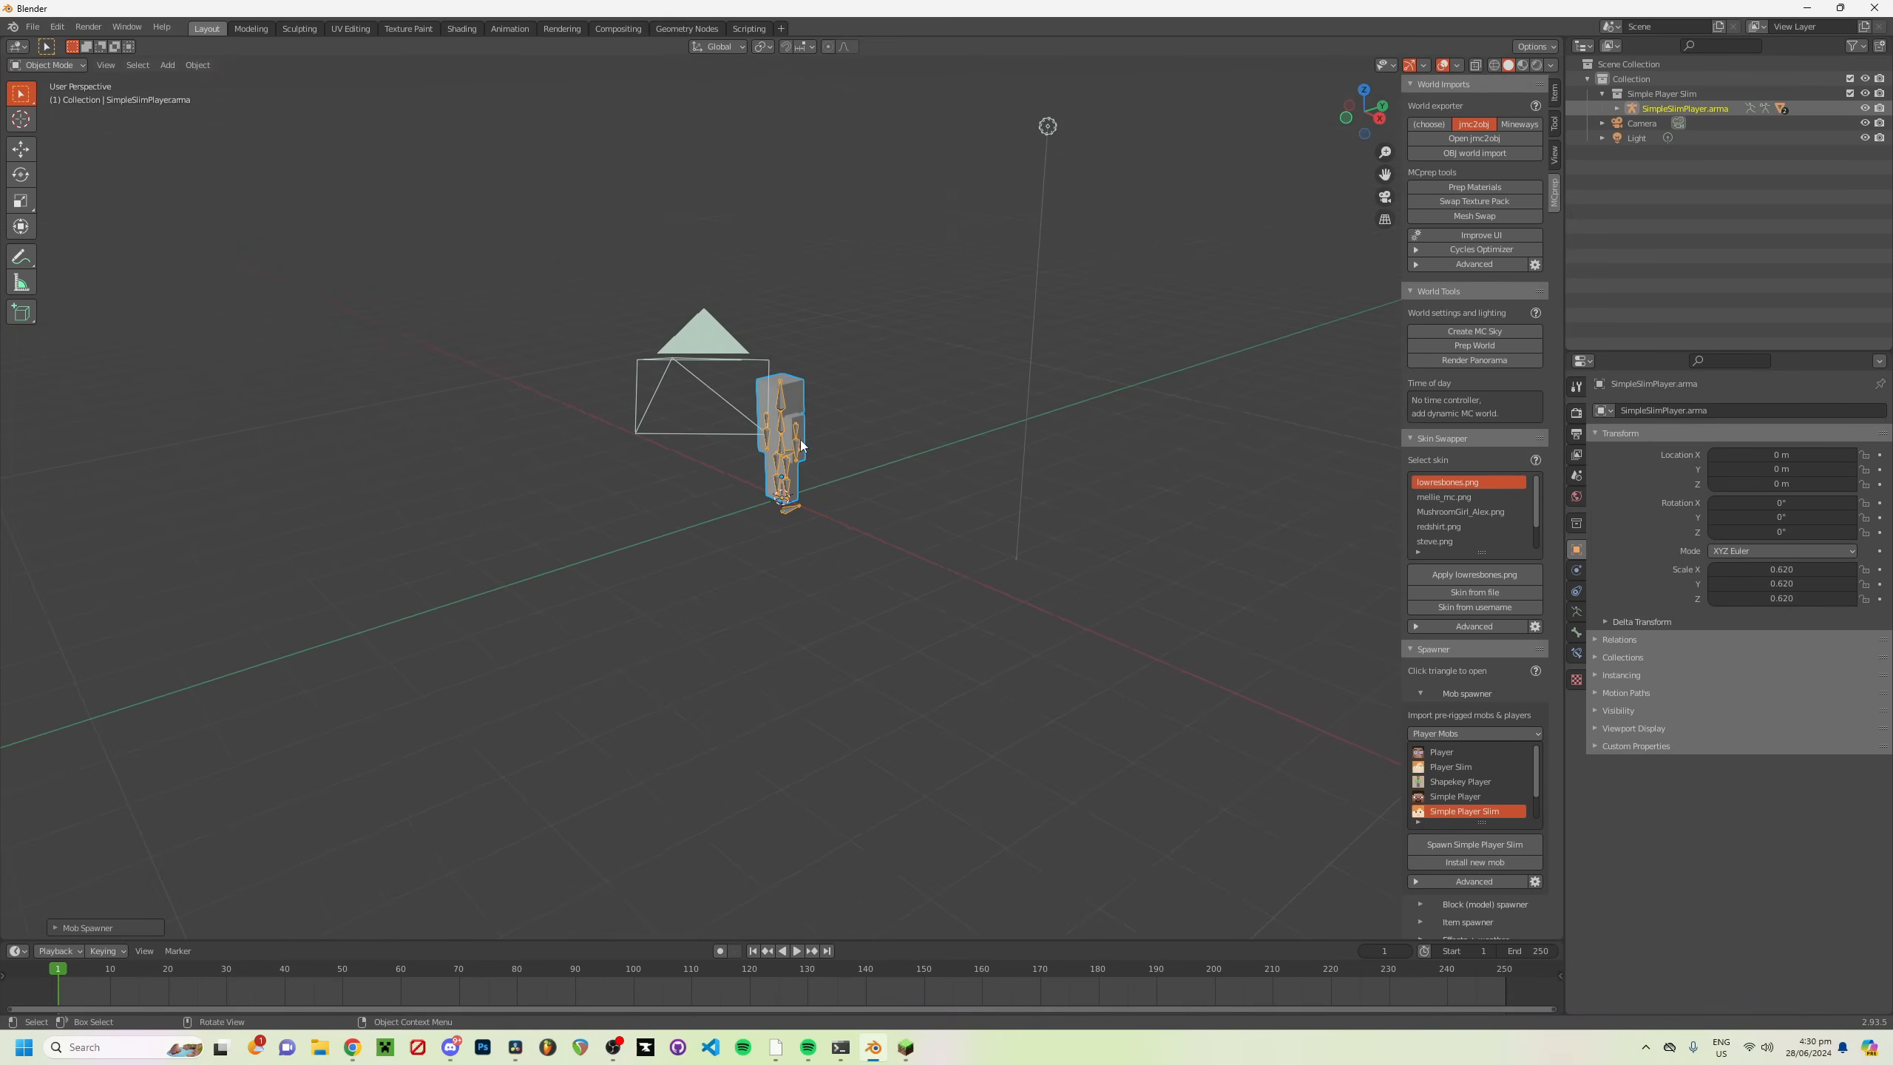
Step: Try wireframe, solid and rendered viewport shading on the player rig, ending in Material Preview
scroll(803, 449, "up", 3)
middle_click_drag(850, 452, 929, 493)
scroll(926, 489, "up", 3)
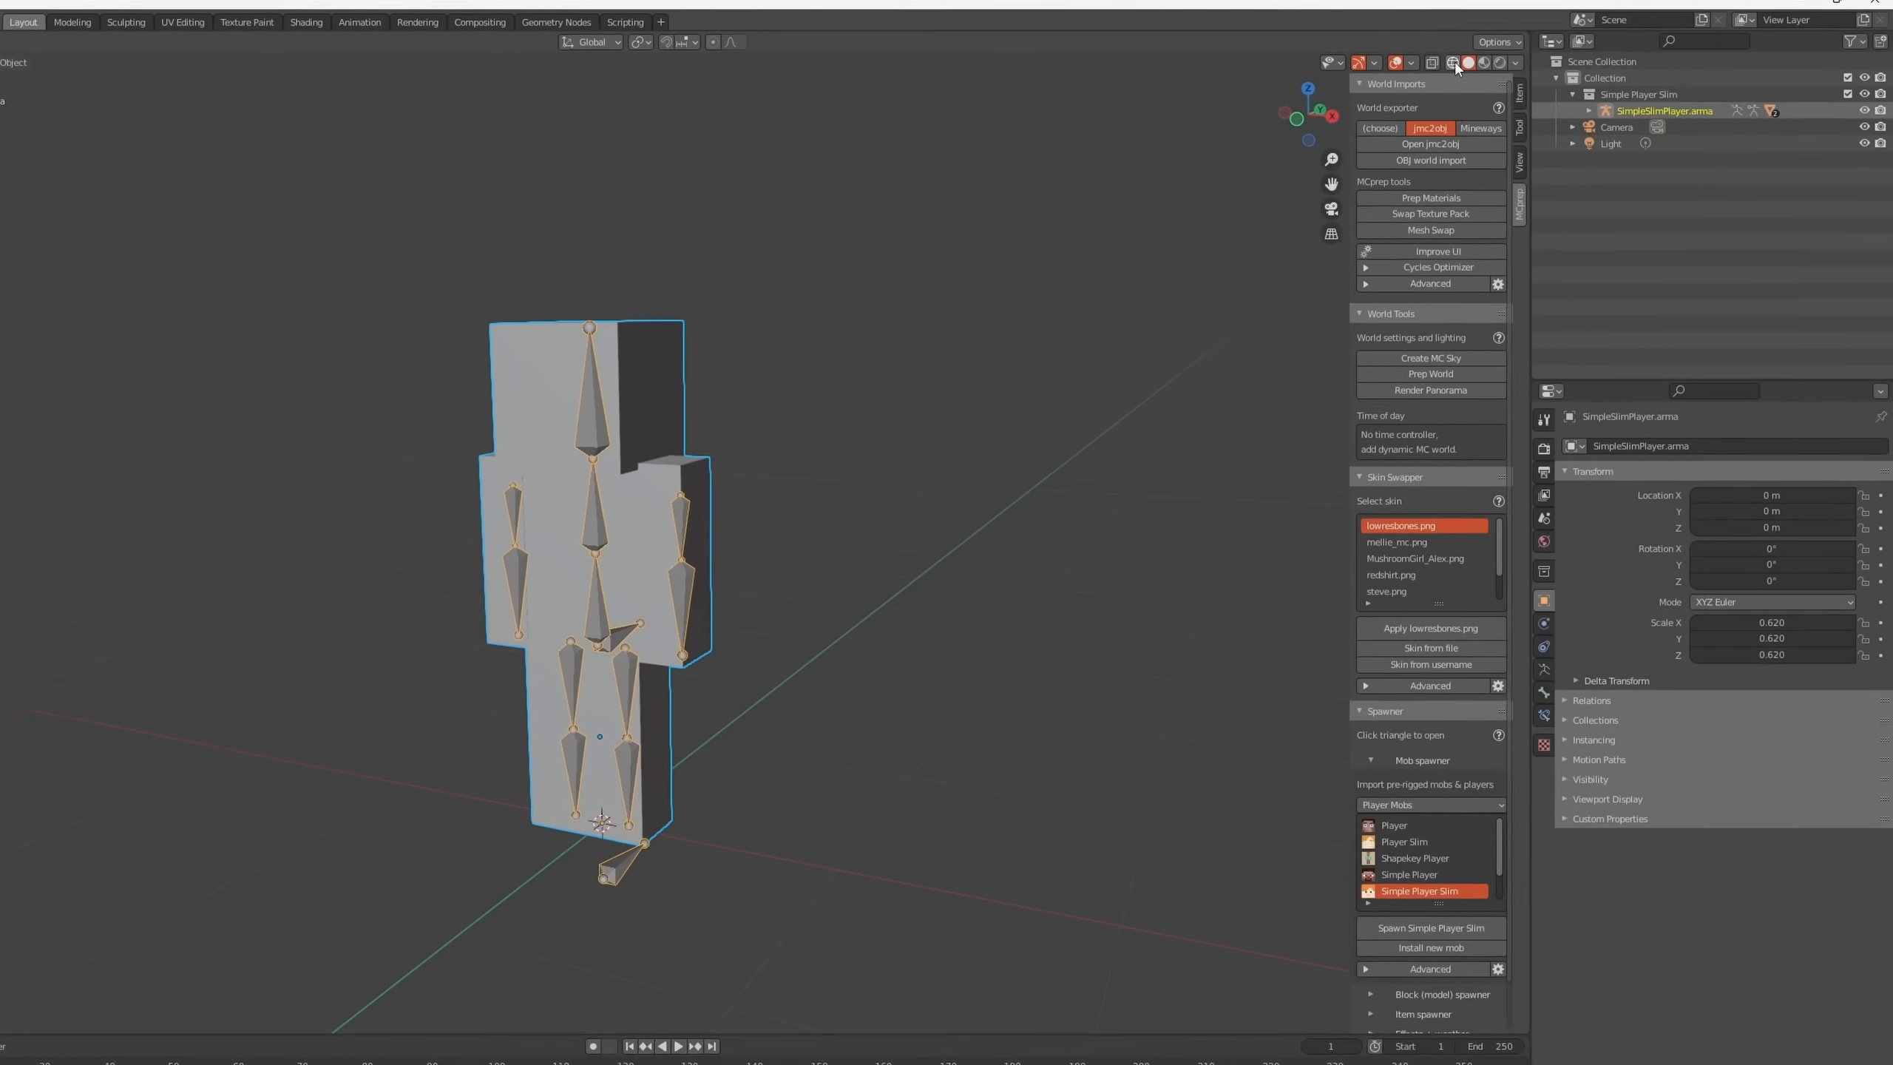
left_click(1455, 63)
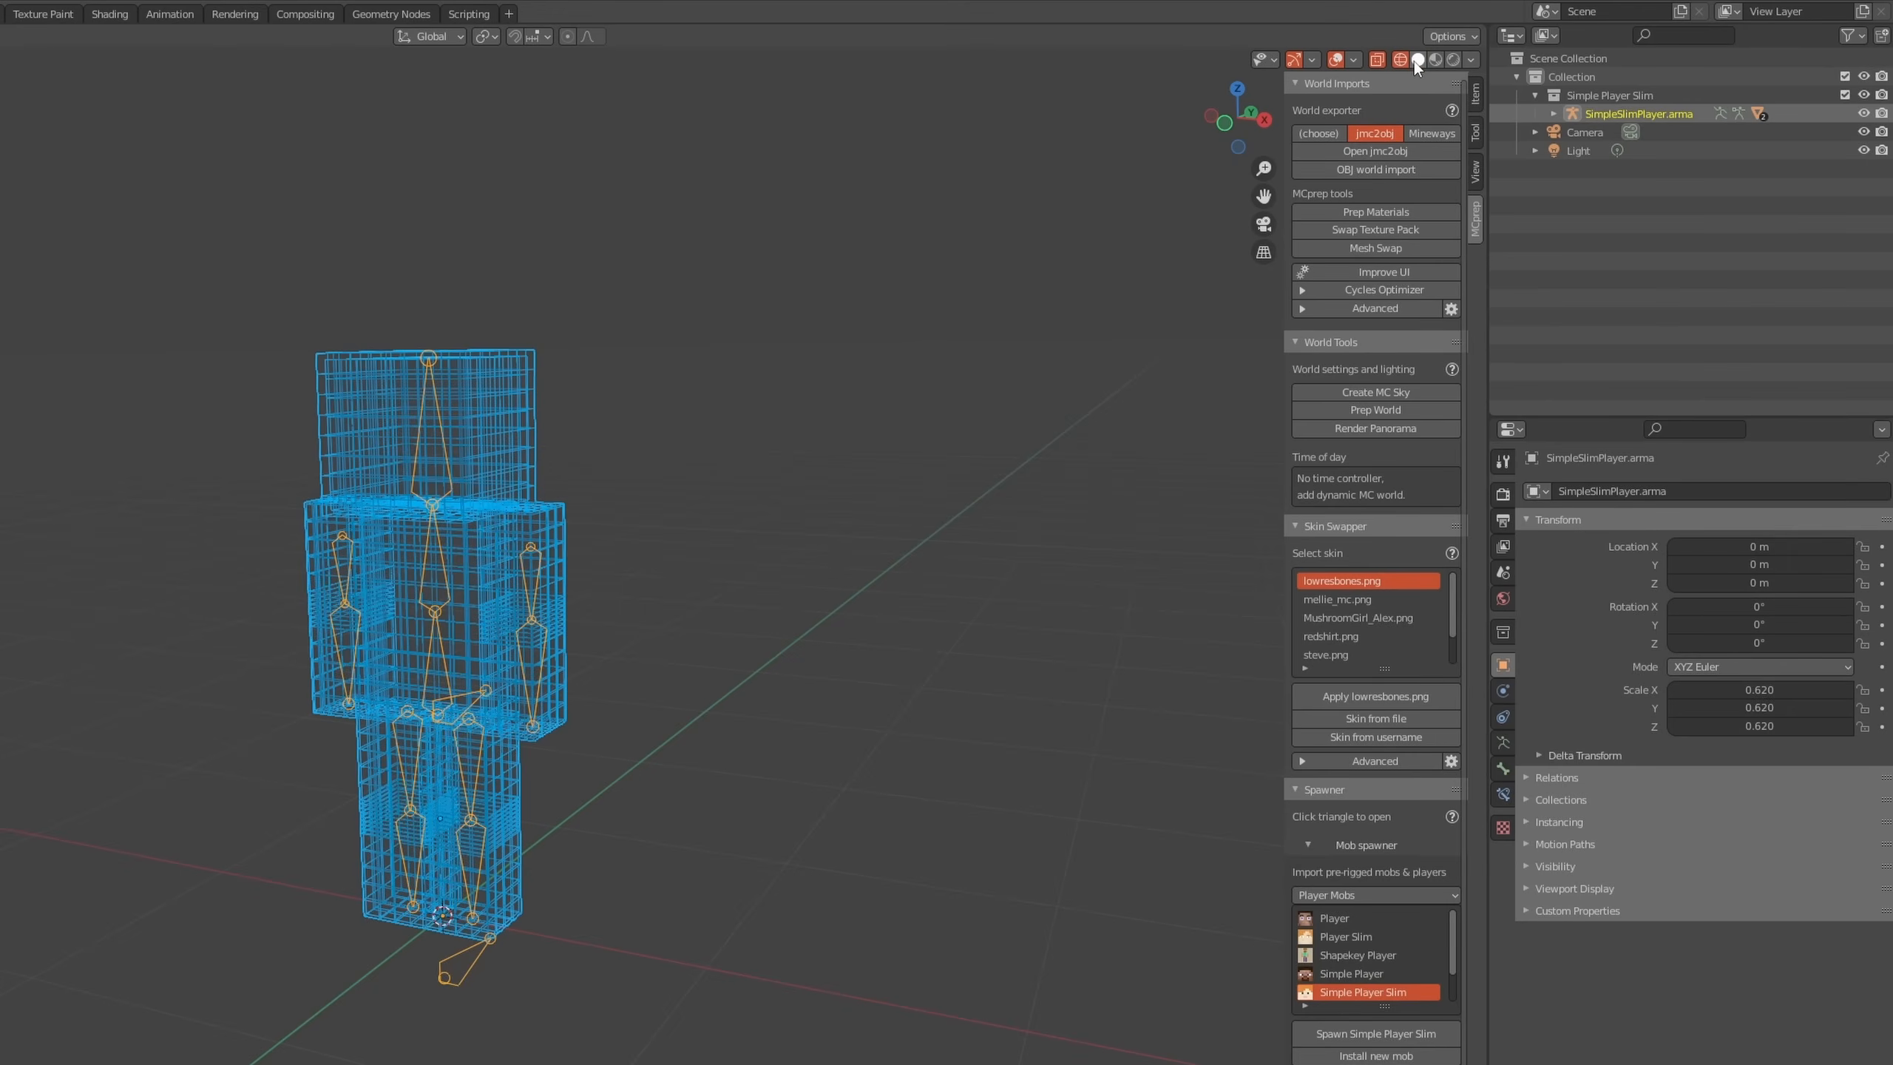
left_click(1416, 61)
left_click(1437, 59)
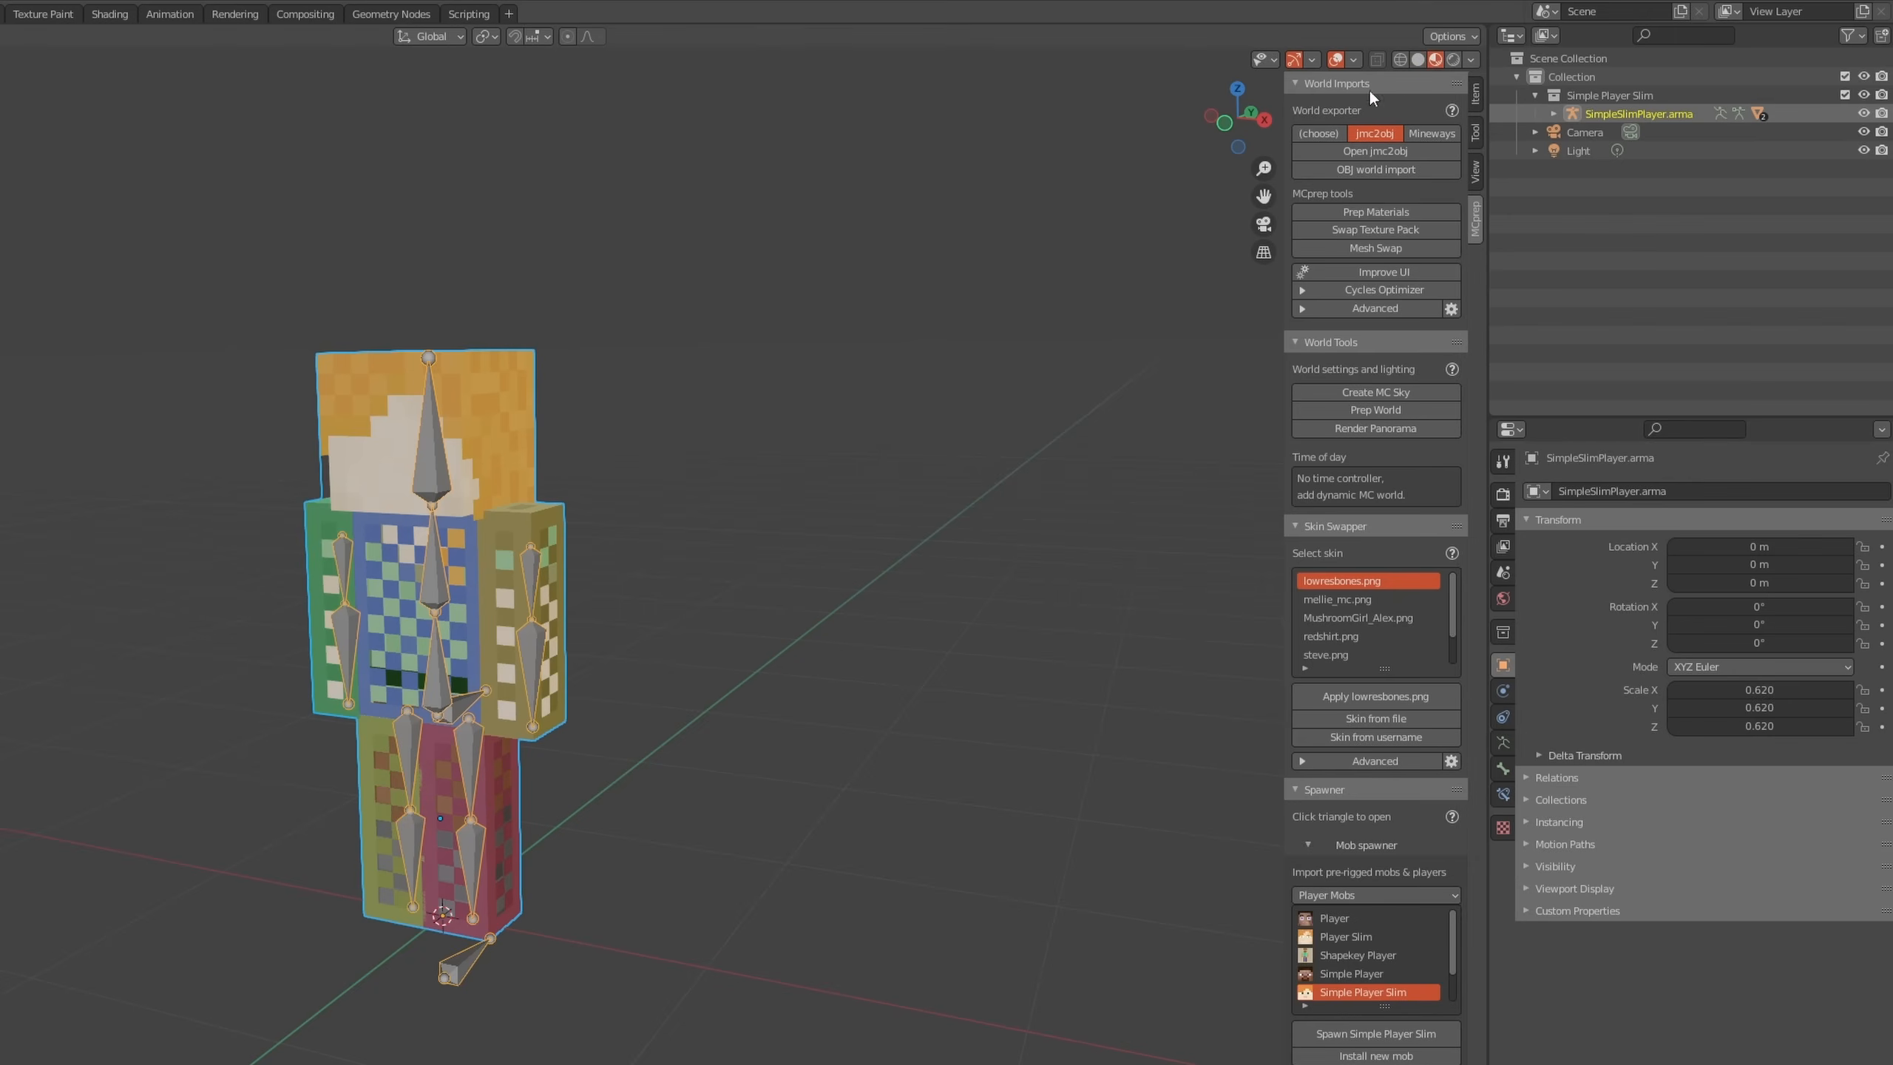
left_click(1455, 63)
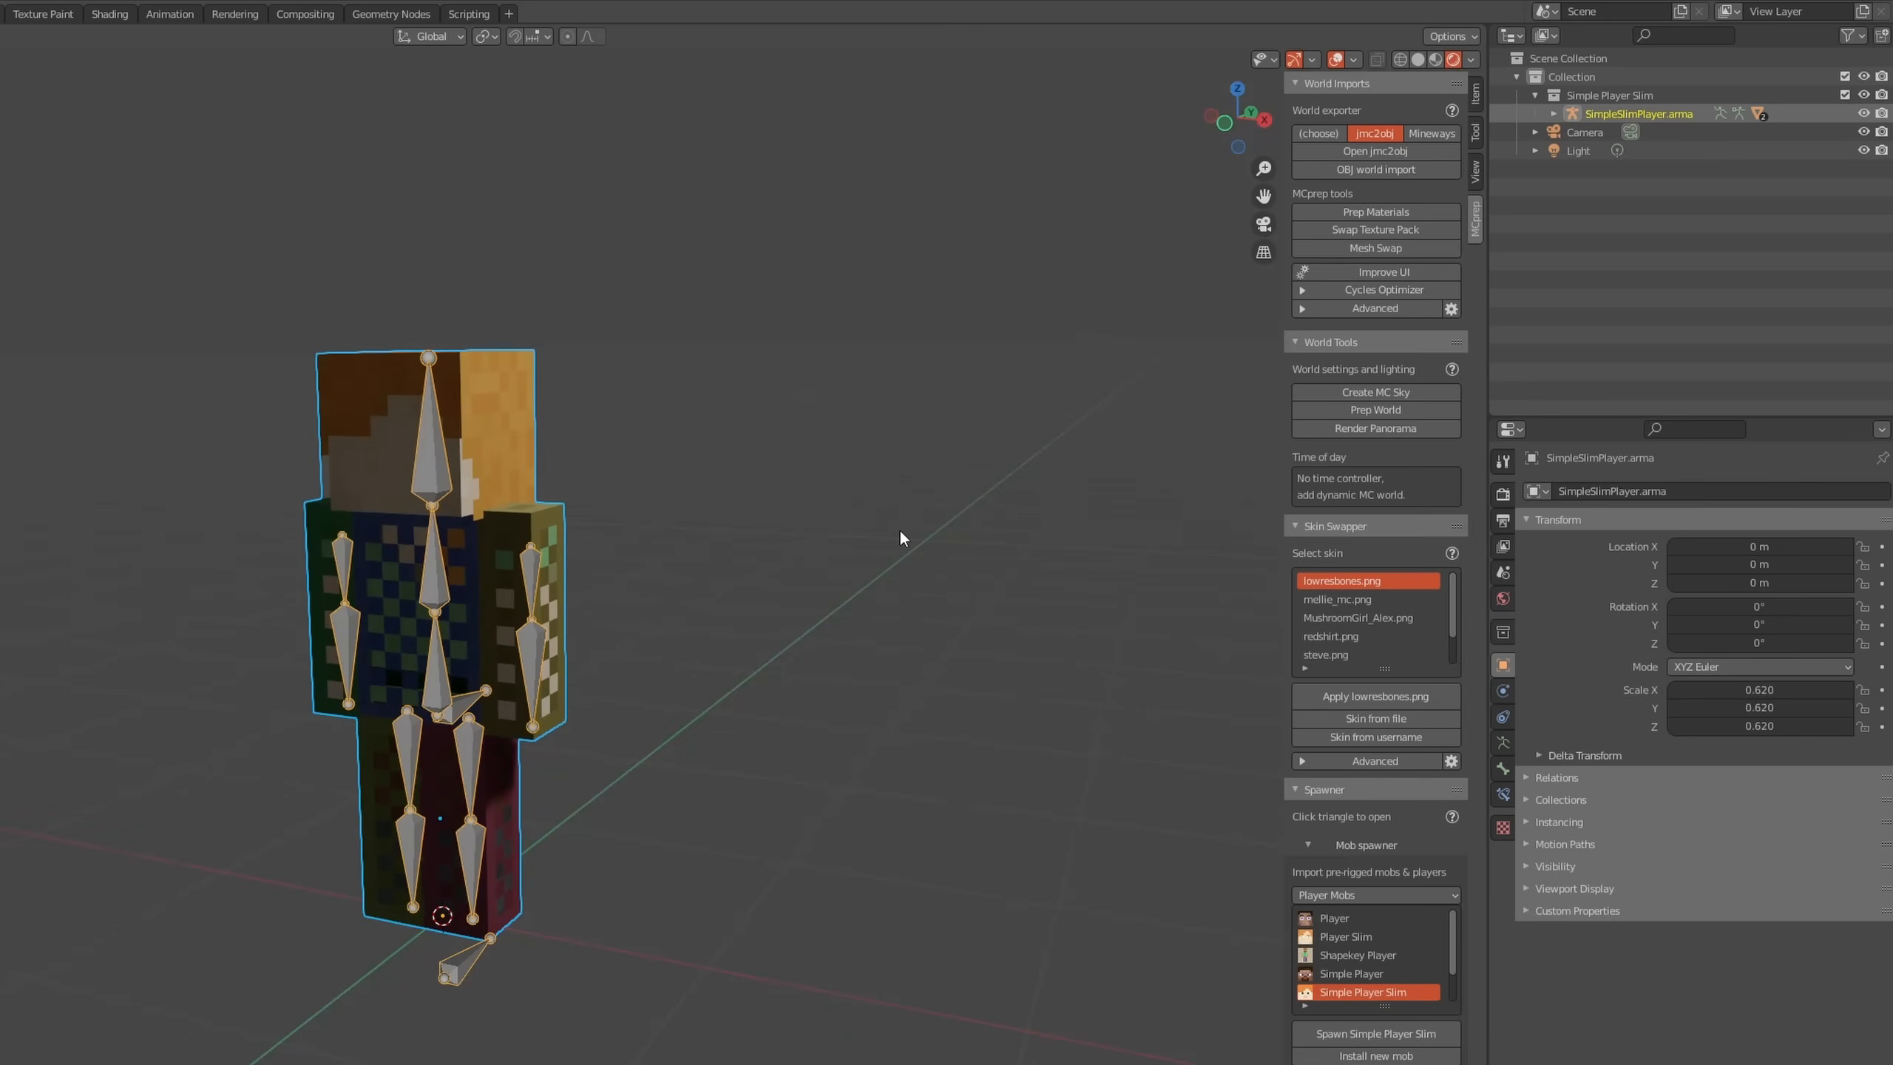
key("KP_Decimal")
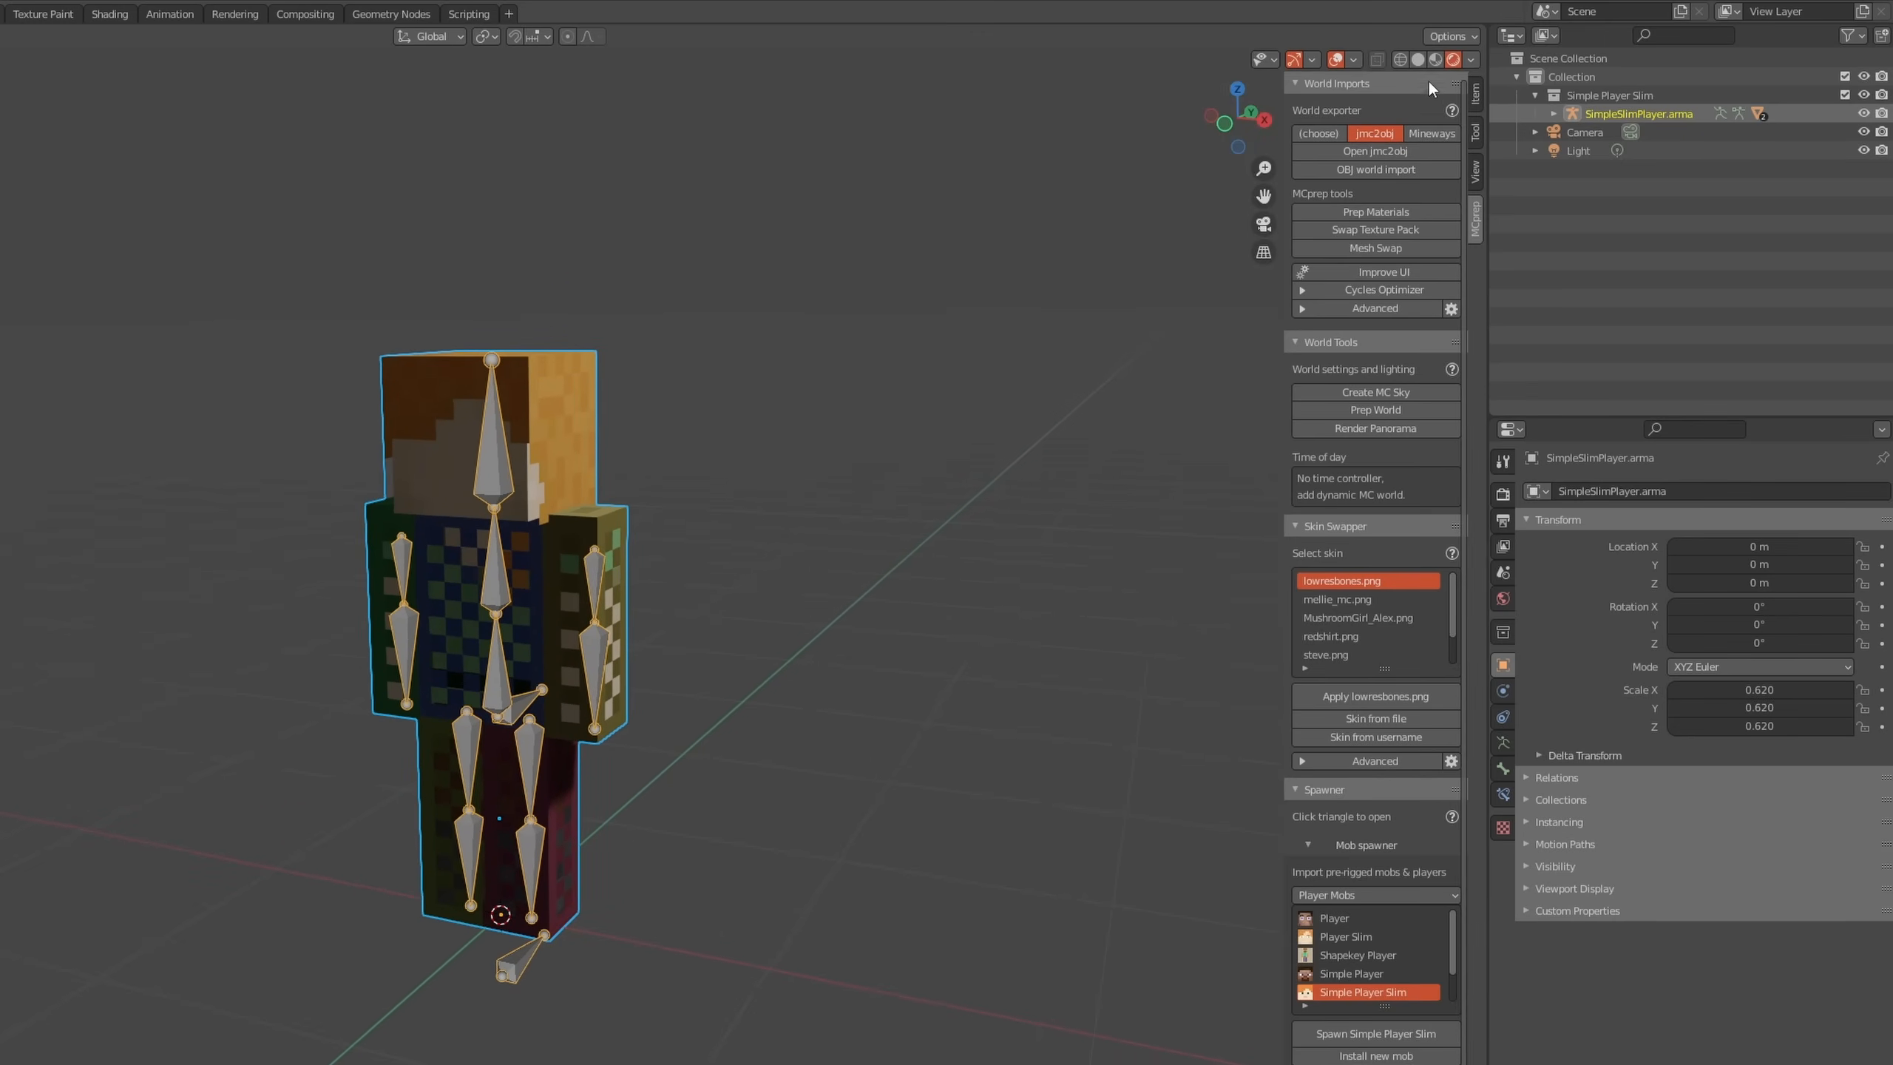
left_click(1435, 59)
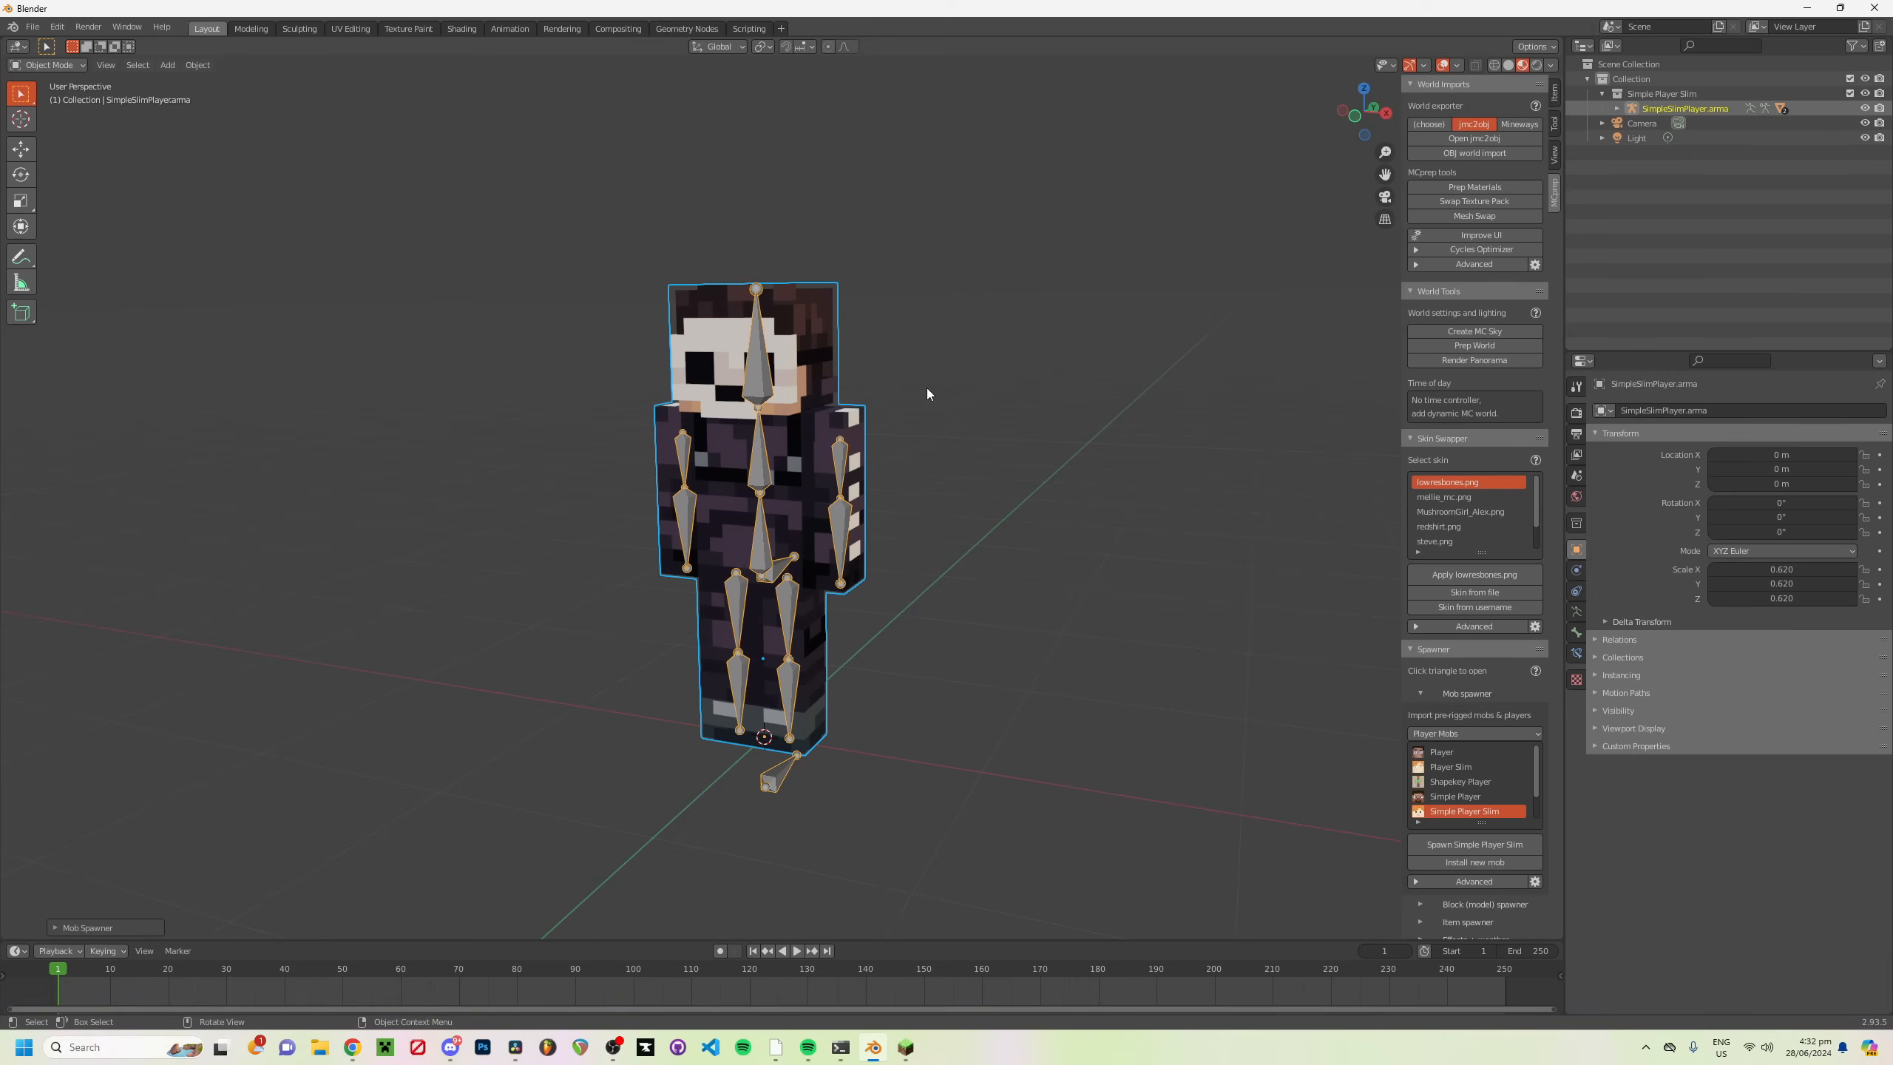
Step: Examine the skinned player model and its bone rig from the front and the sides
mouse_move(911, 380)
middle_mouse_down()
mouse_move(962, 372)
mouse_move(902, 369)
middle_mouse_up()
scroll(946, 471, "up", 2)
middle_click_drag(946, 471, 1026, 476)
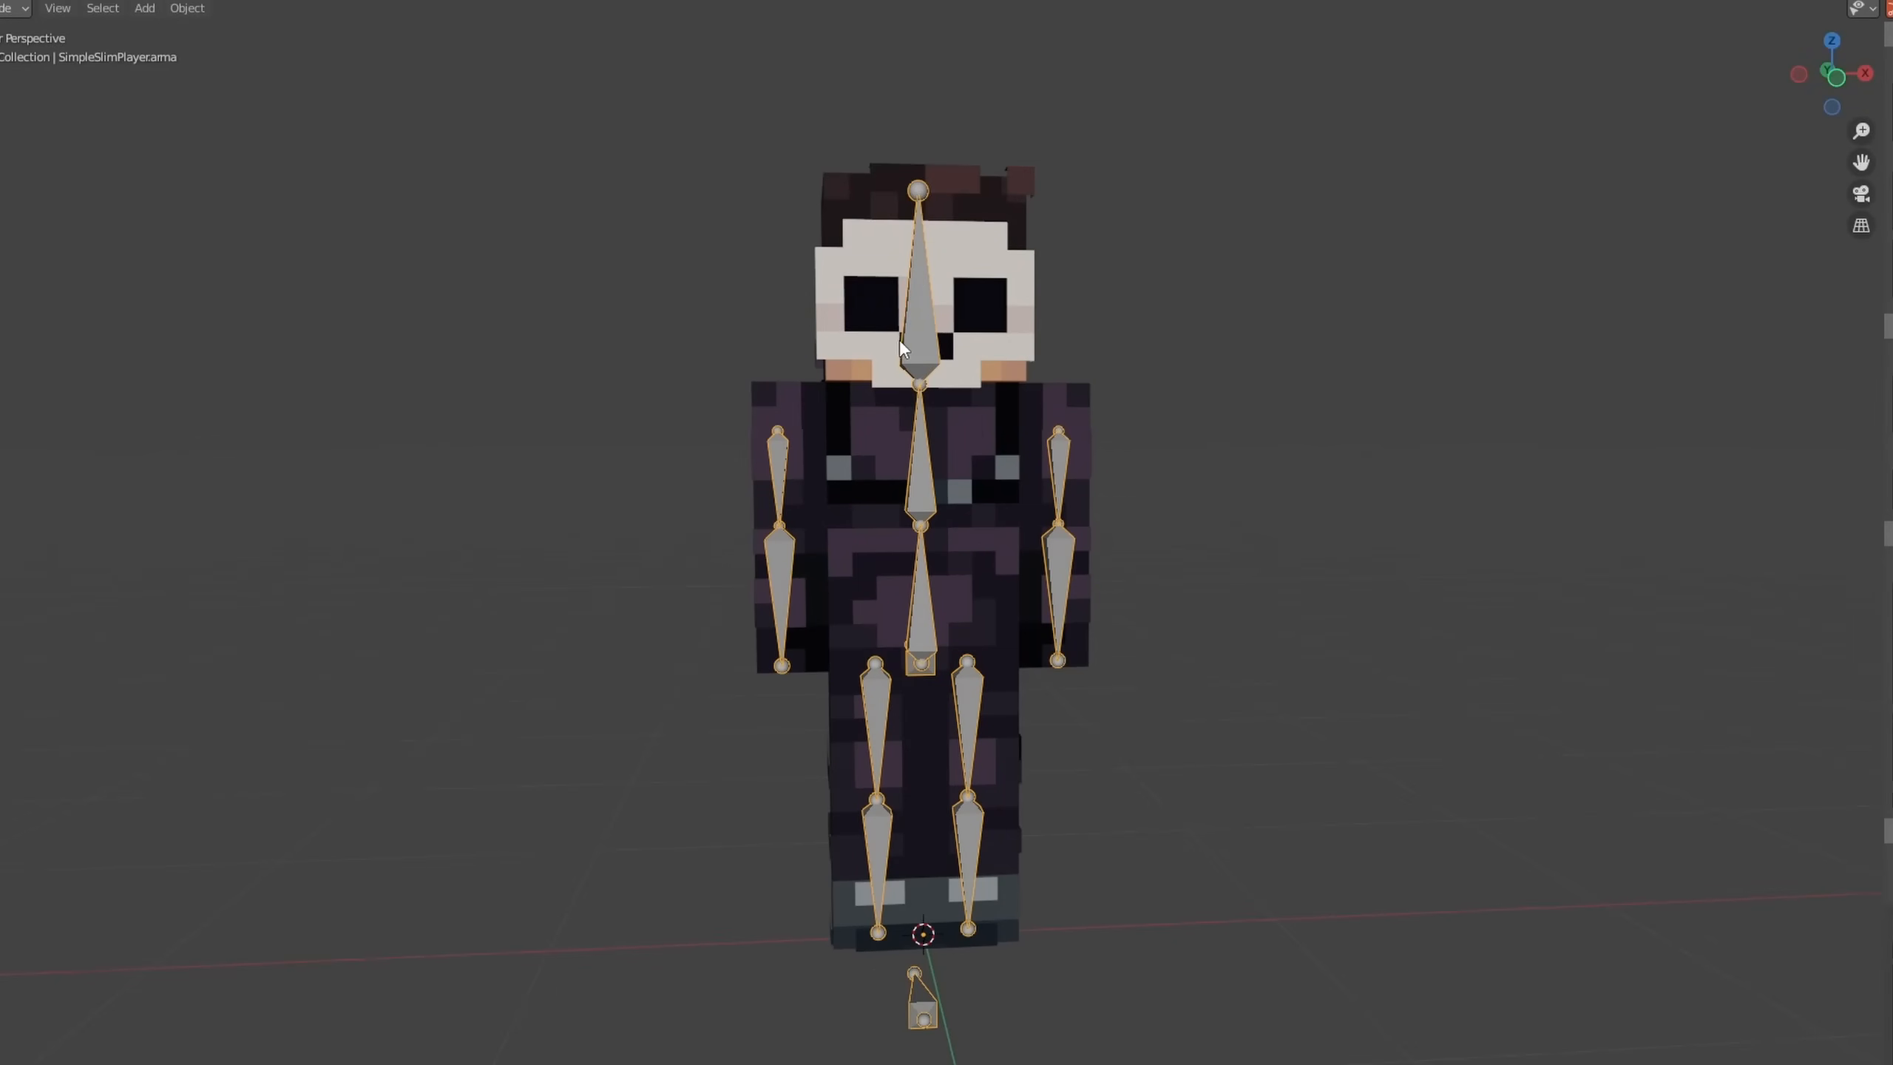
middle_click_drag(899, 356, 1141, 463)
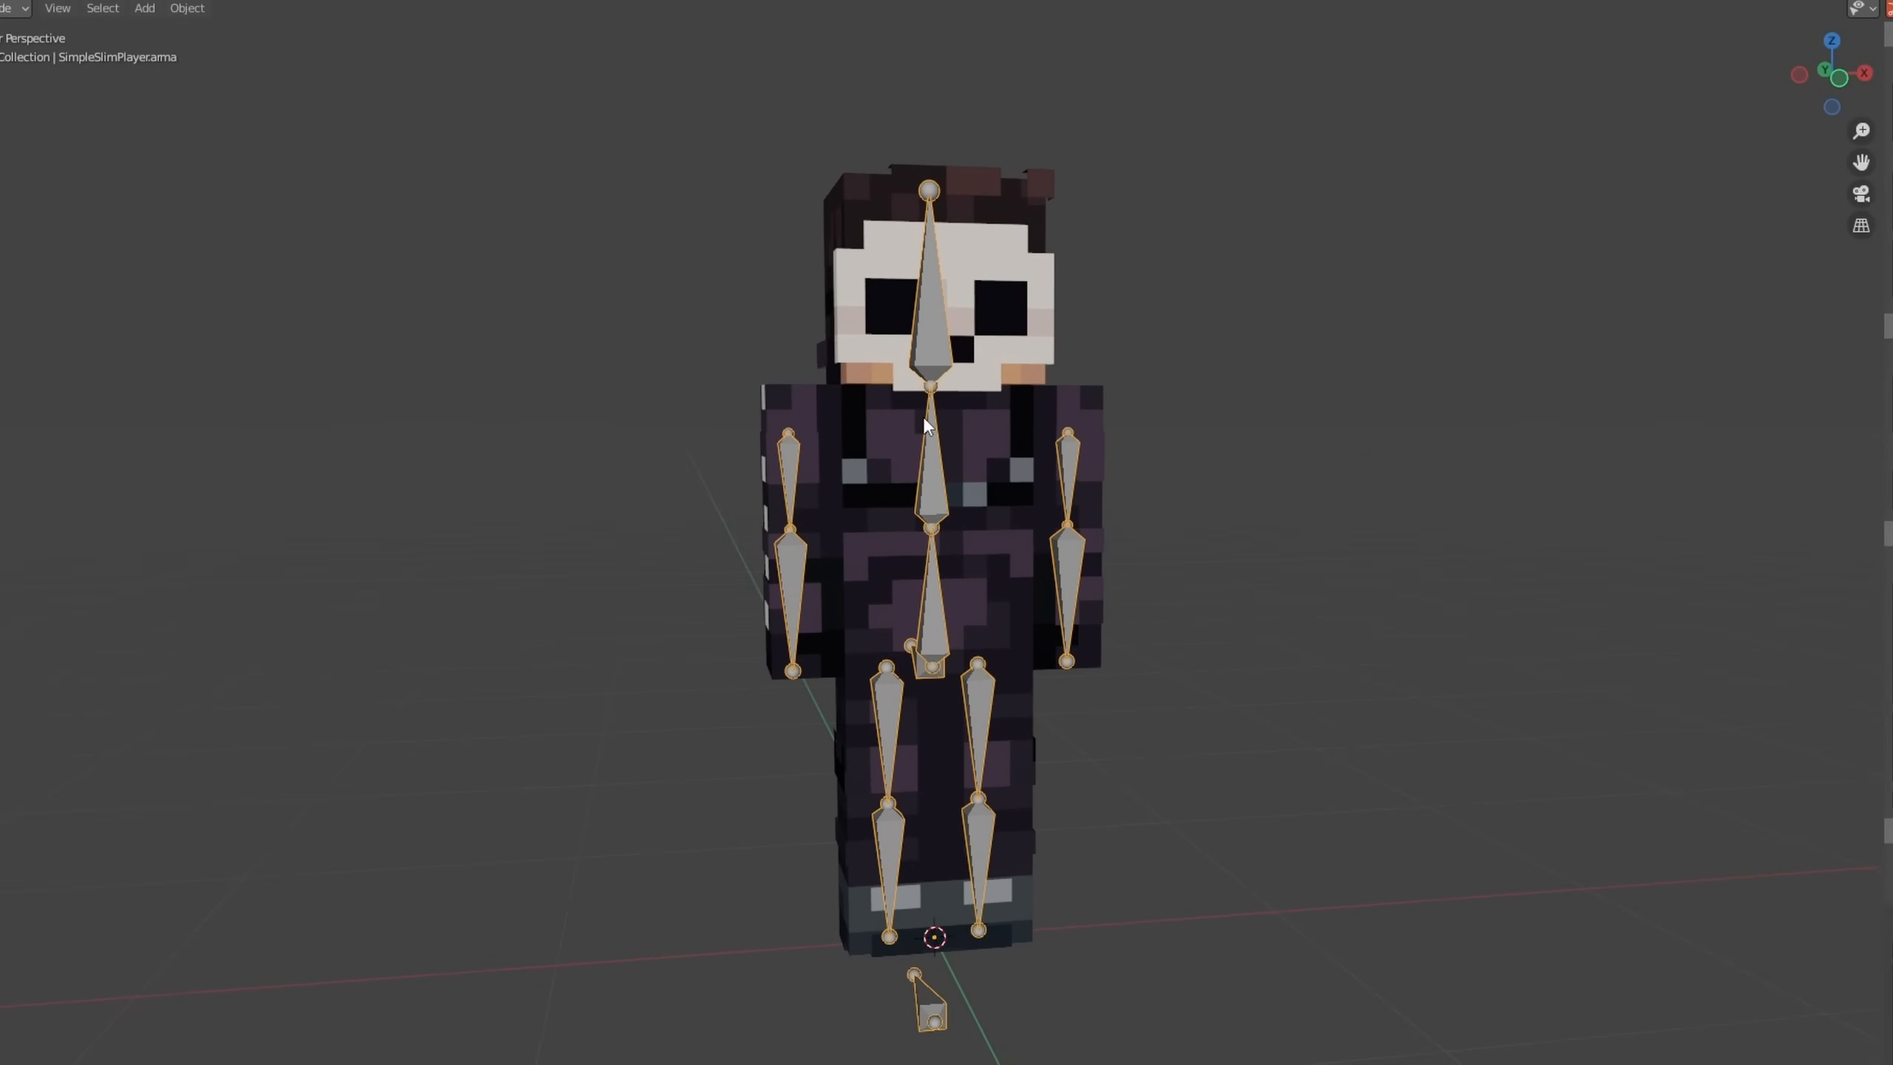
left_click(1093, 467)
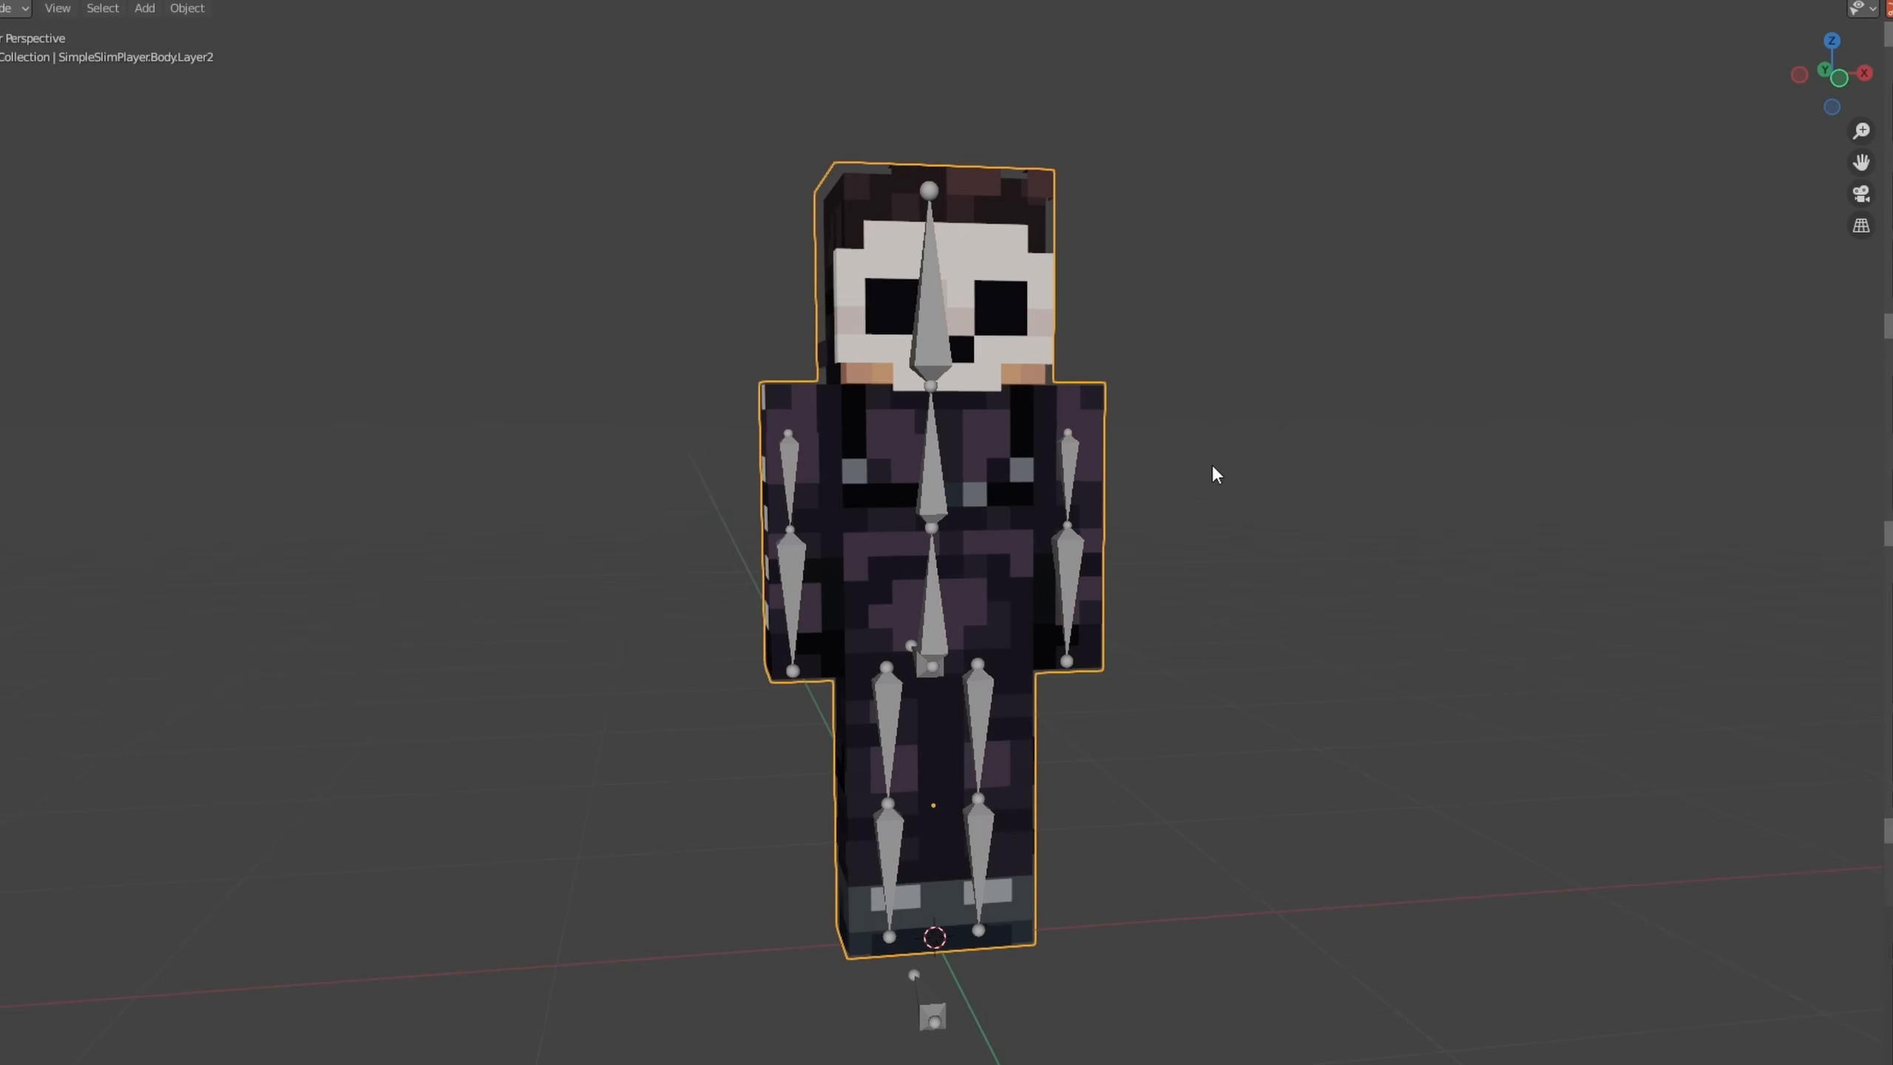
middle_click_drag(1020, 428, 1250, 436)
left_click(1226, 427)
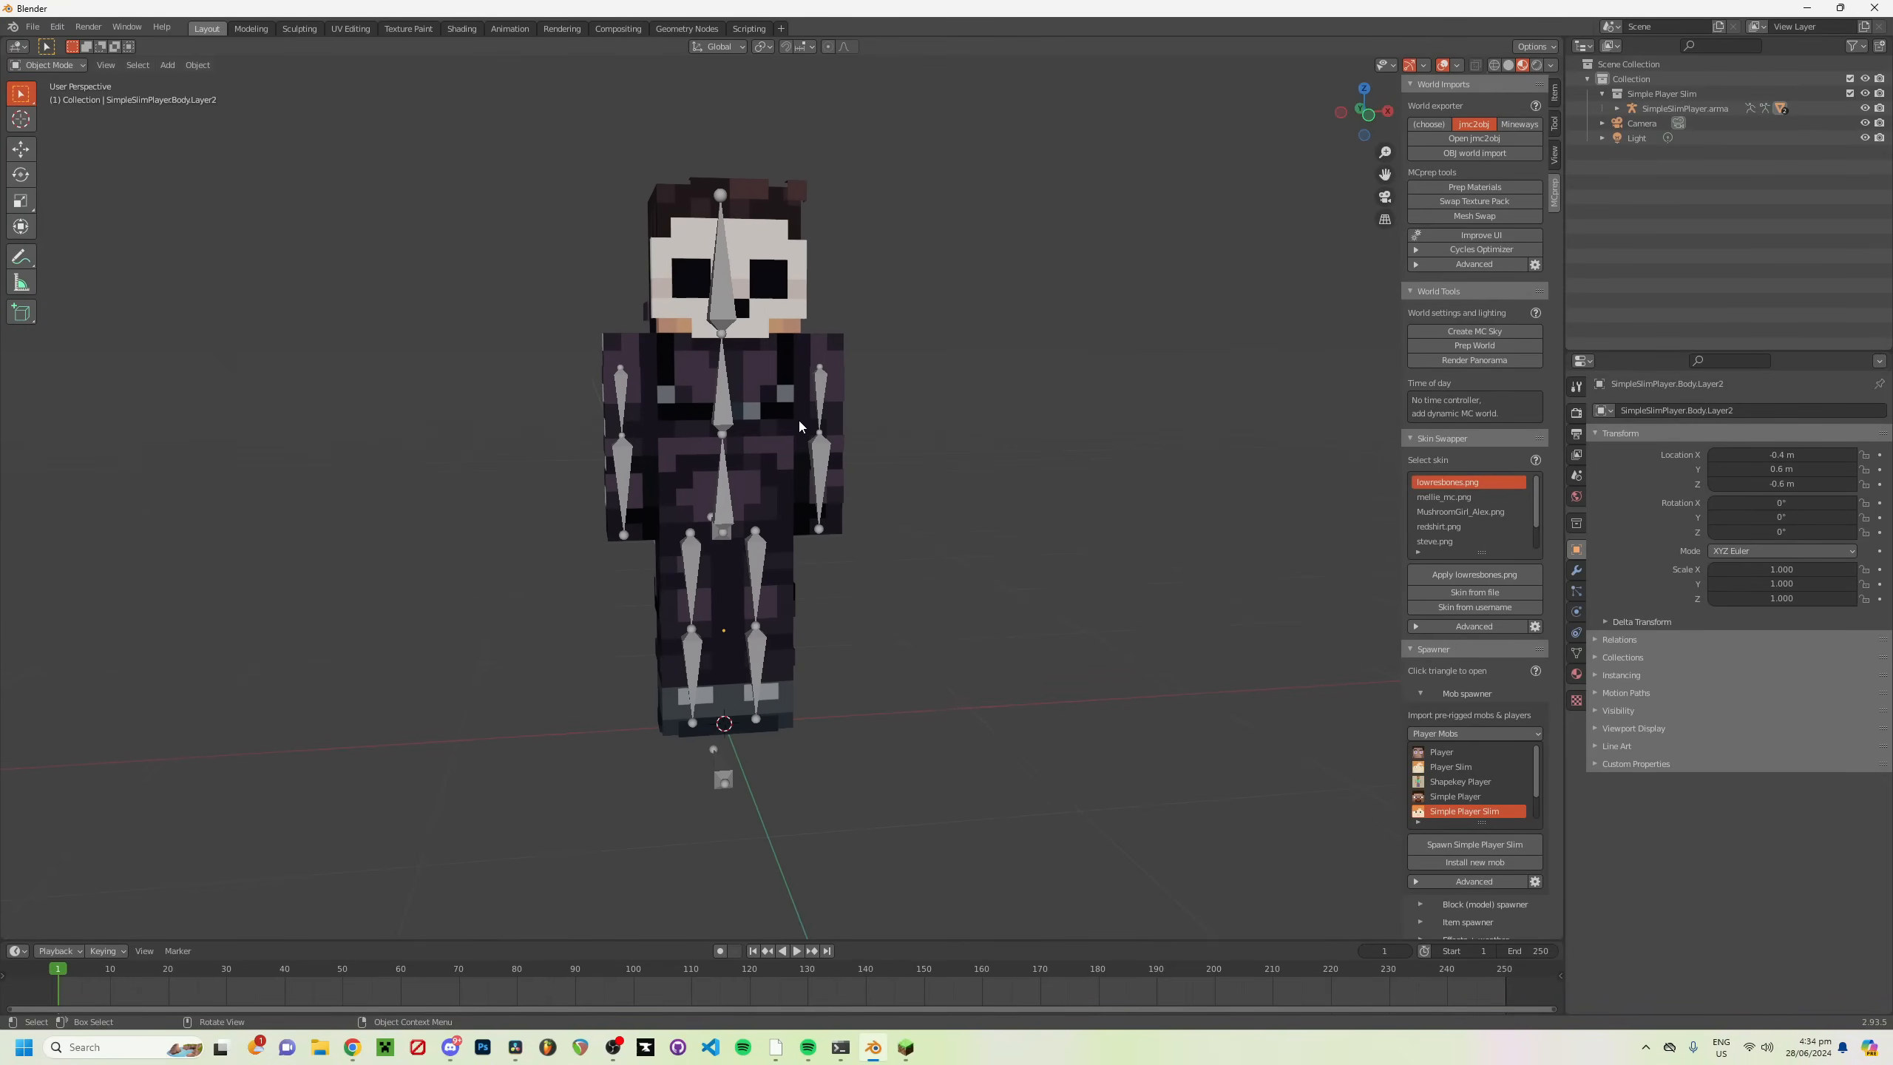
middle_click_drag(895, 360, 911, 366)
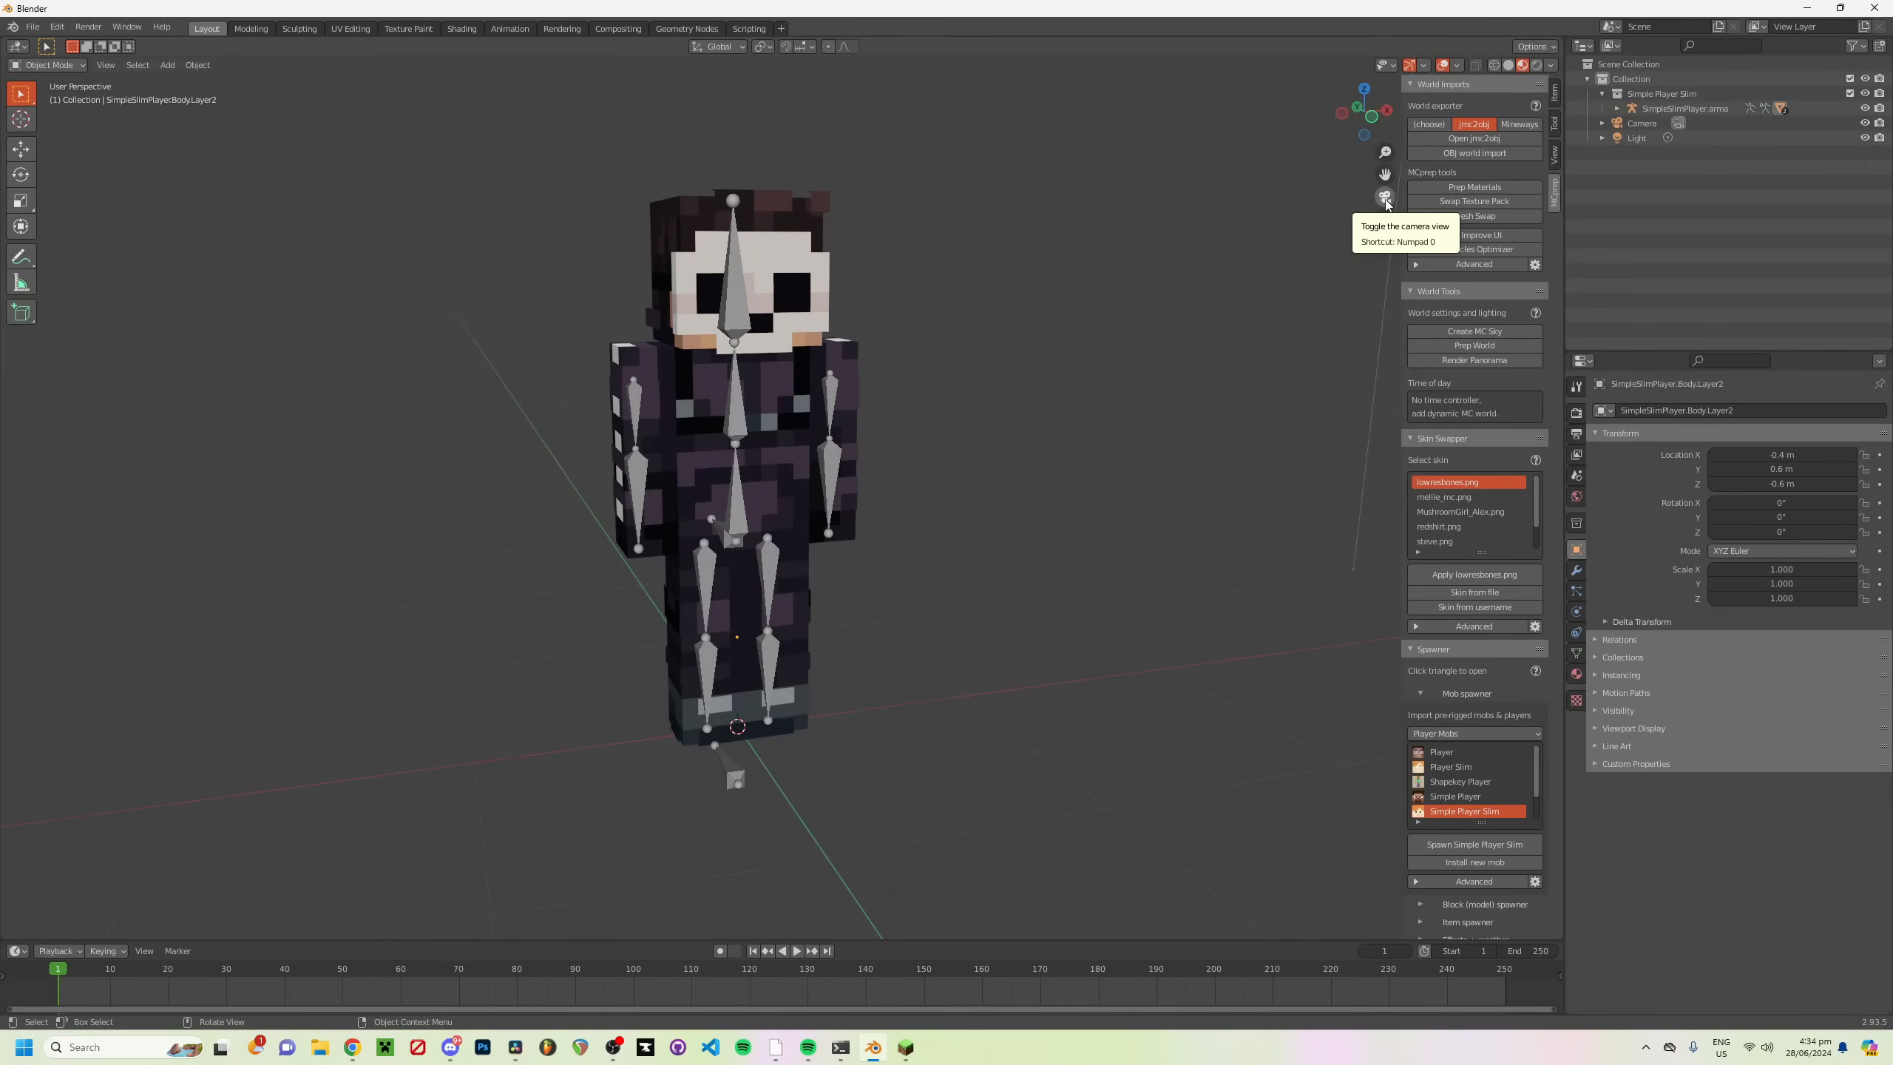
Step: View the scene through the camera, render a test image of the character and close the render
left_click(1385, 198)
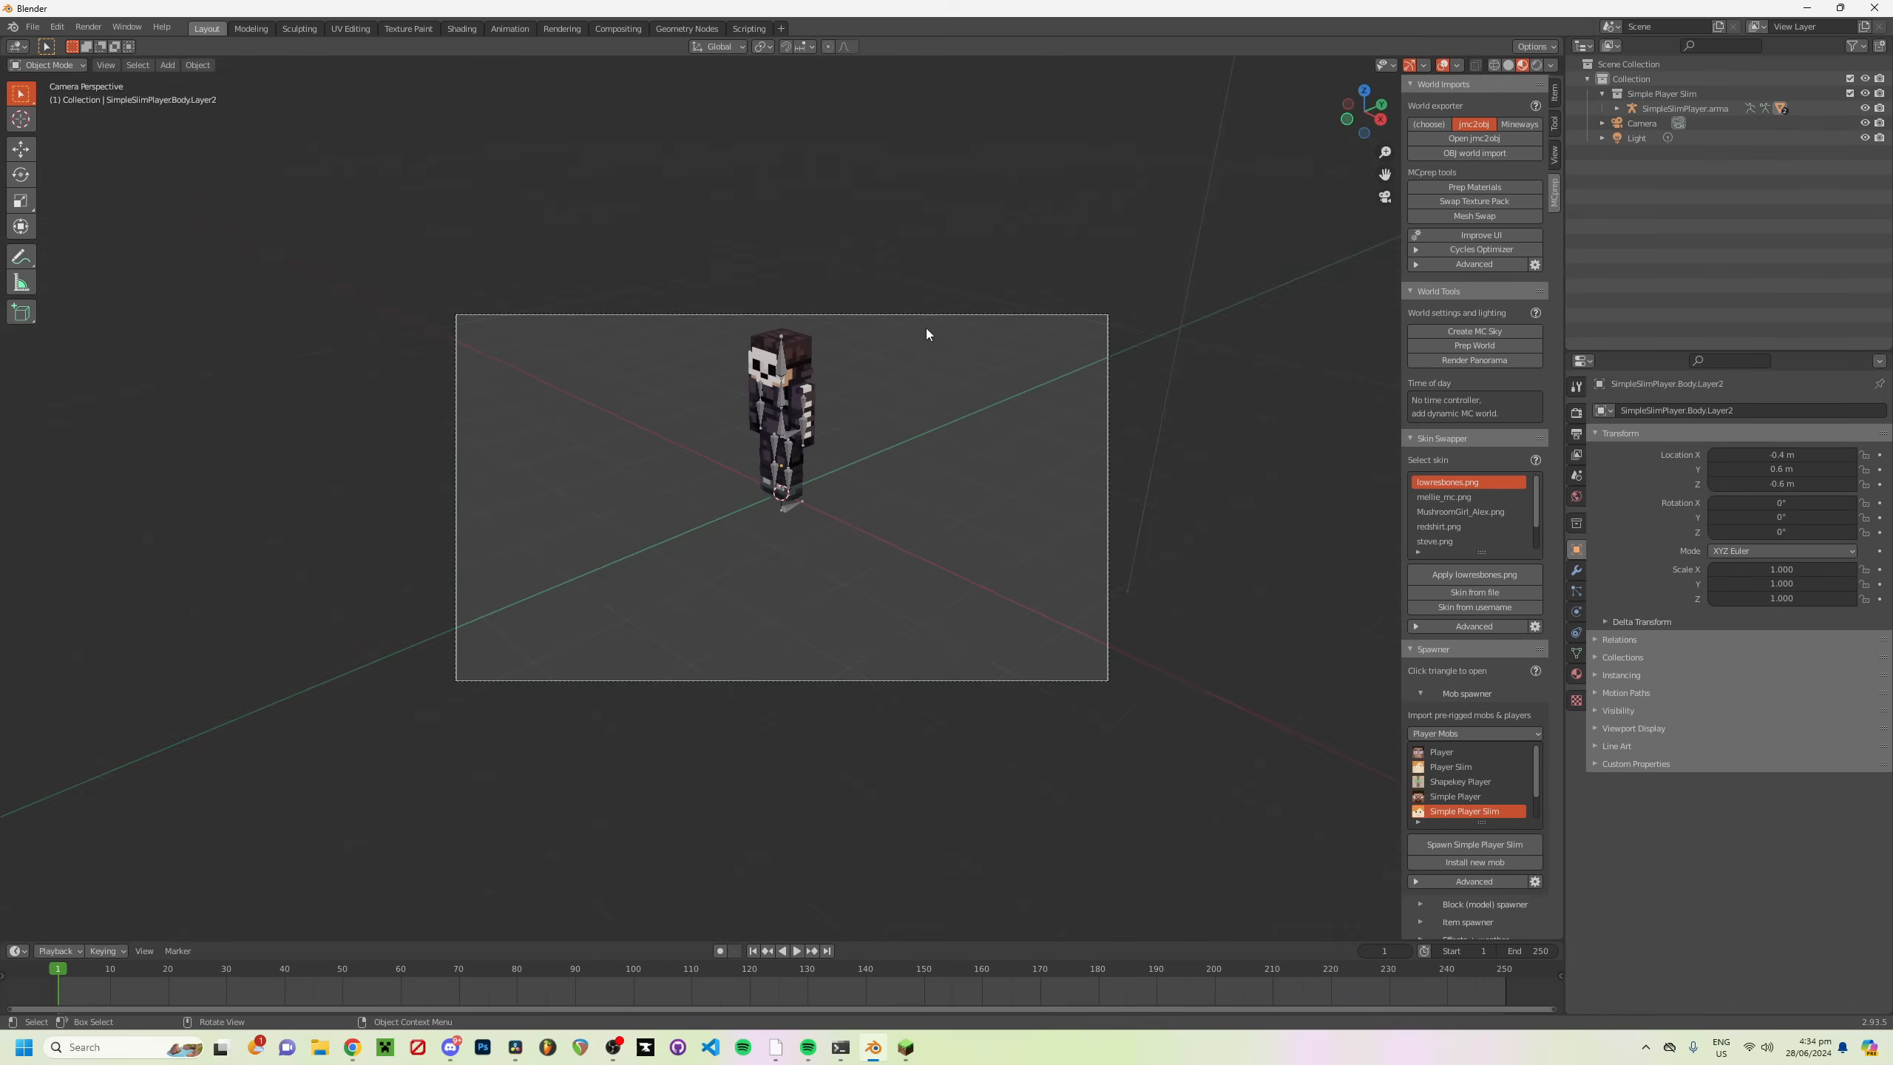
scroll(861, 418, "up", 4)
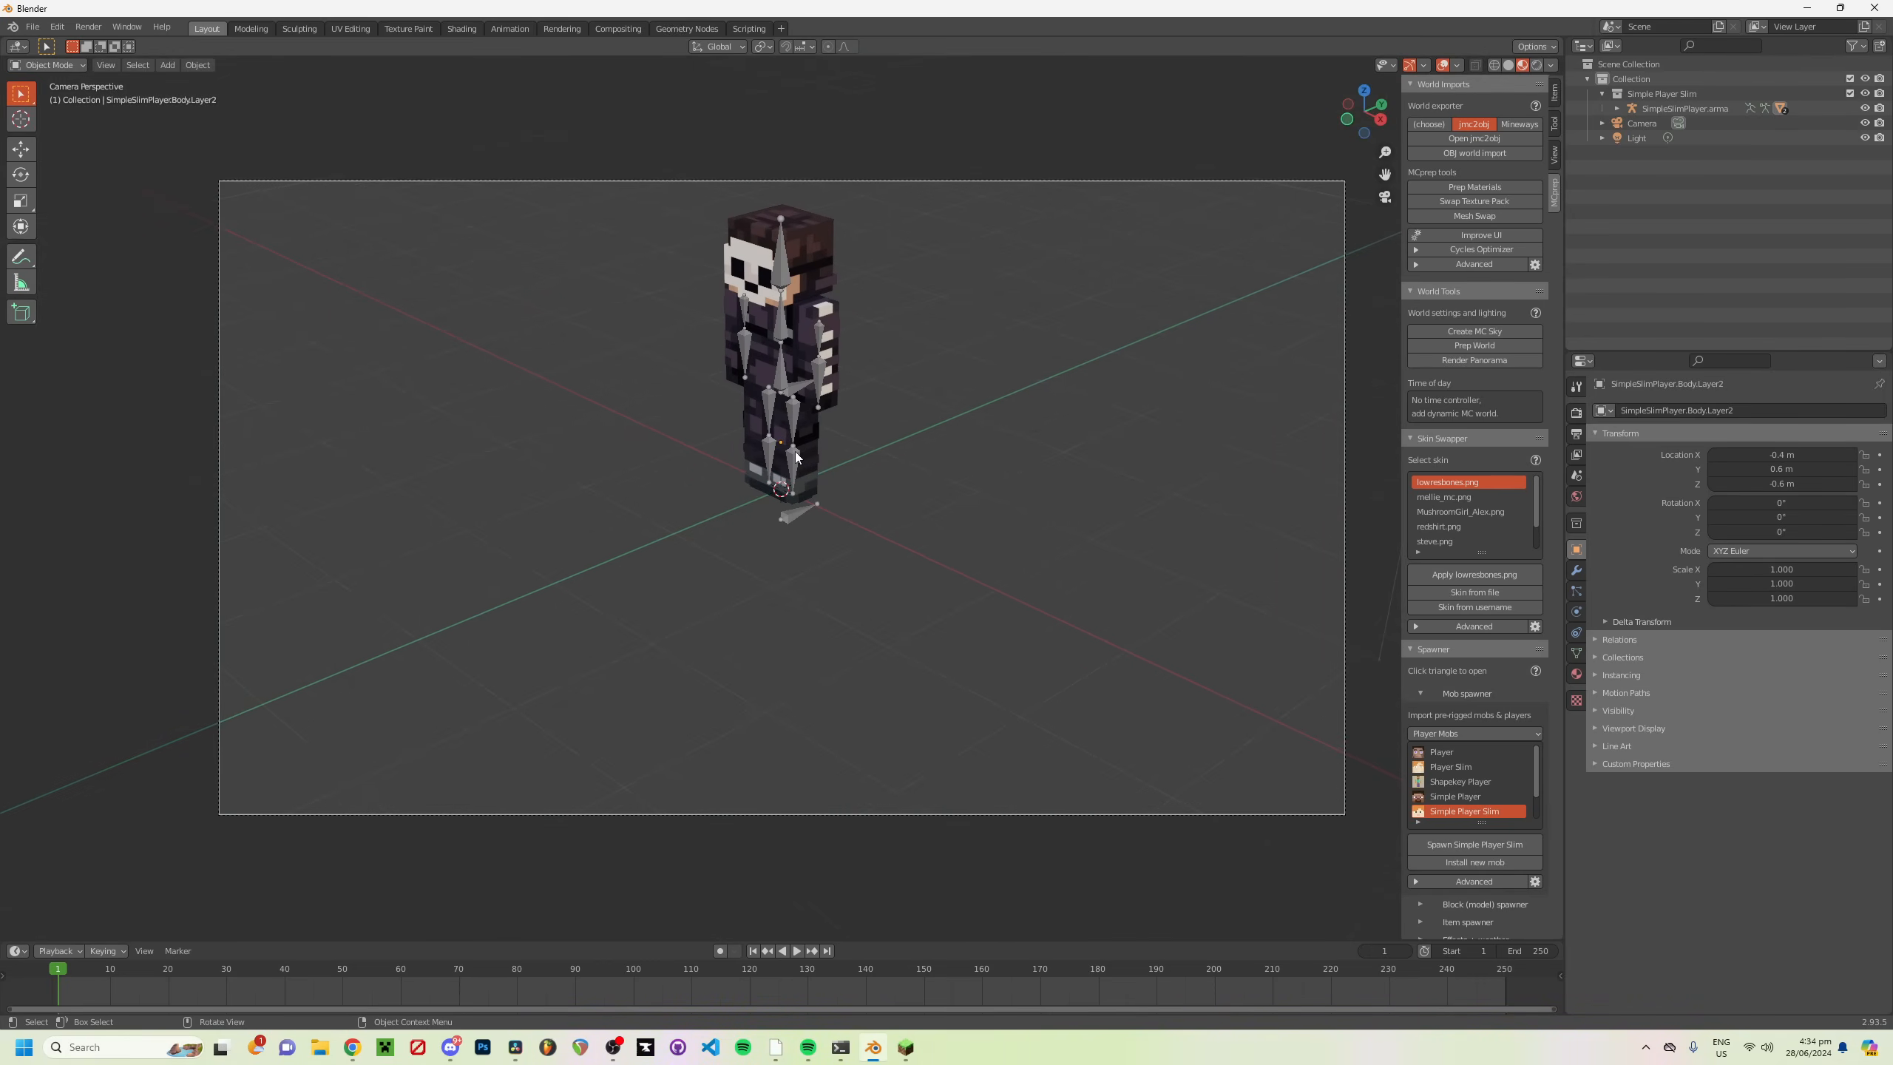
key("F12")
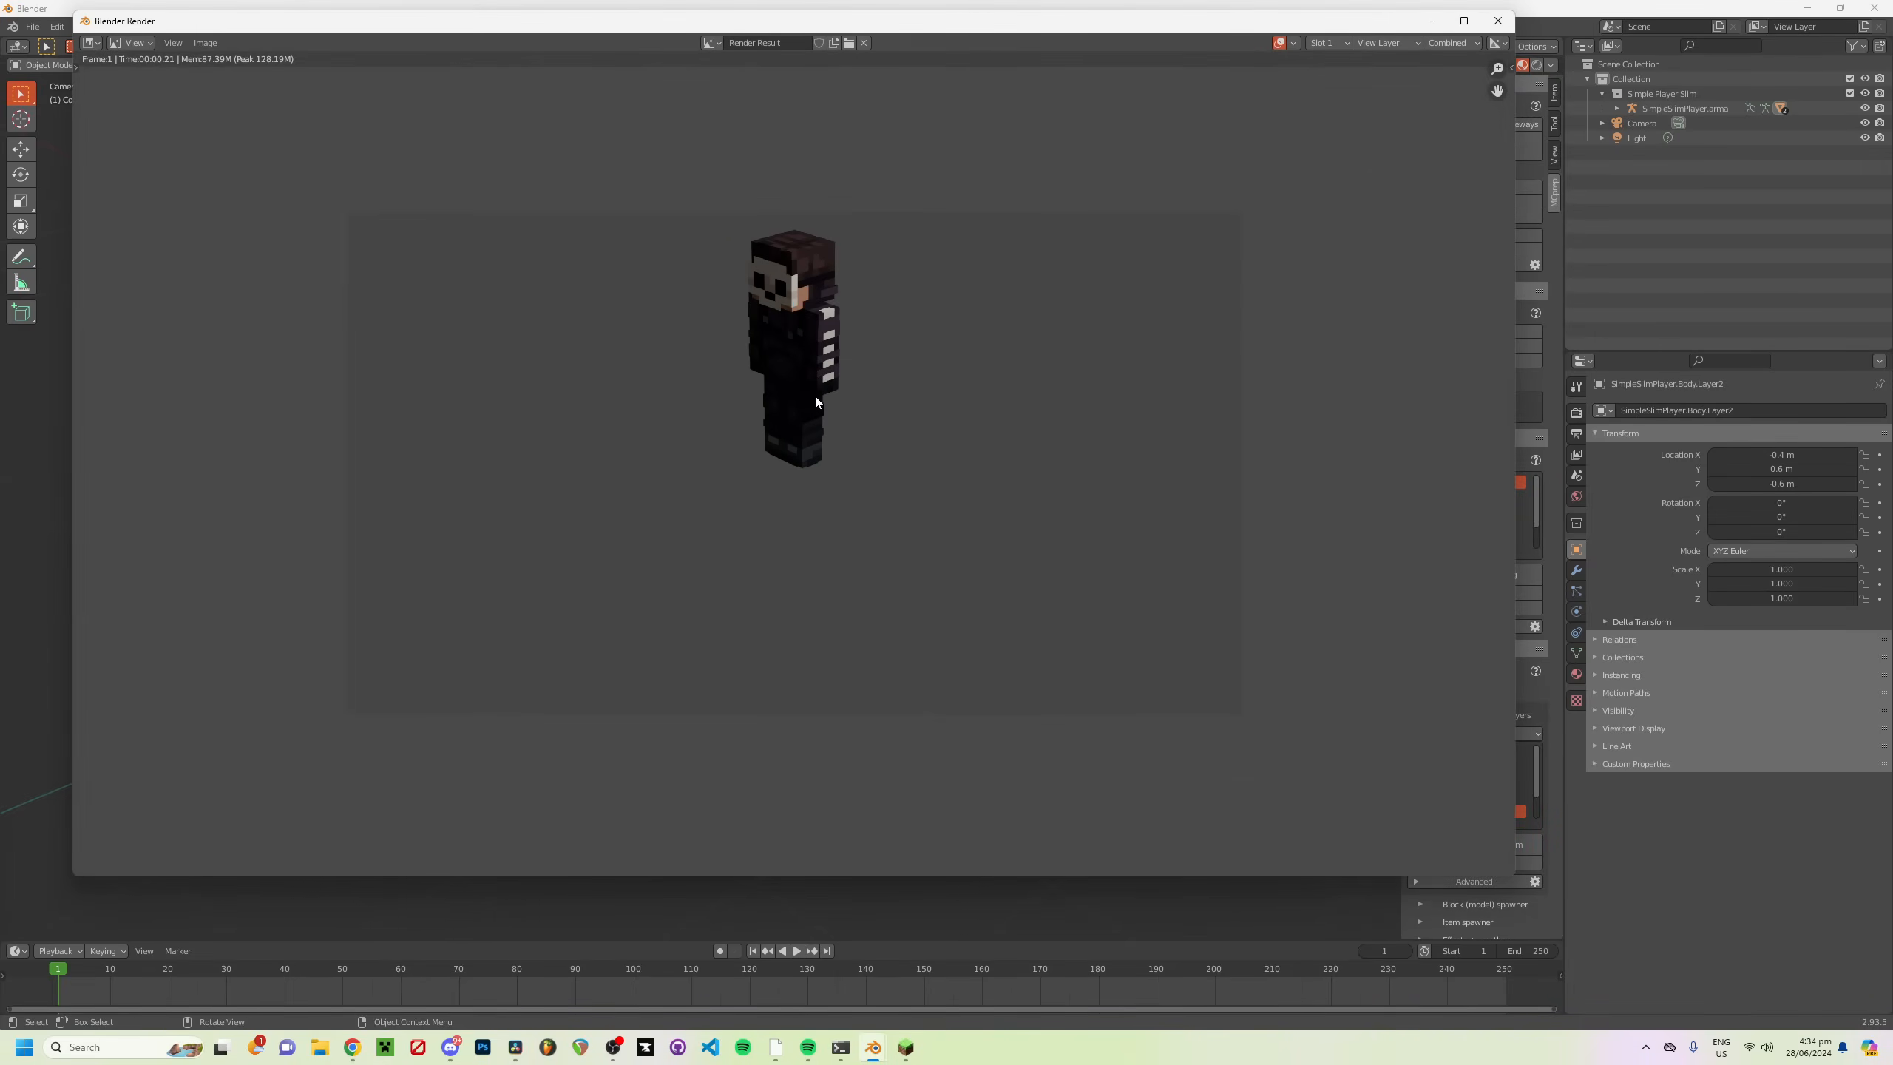
left_click(1498, 19)
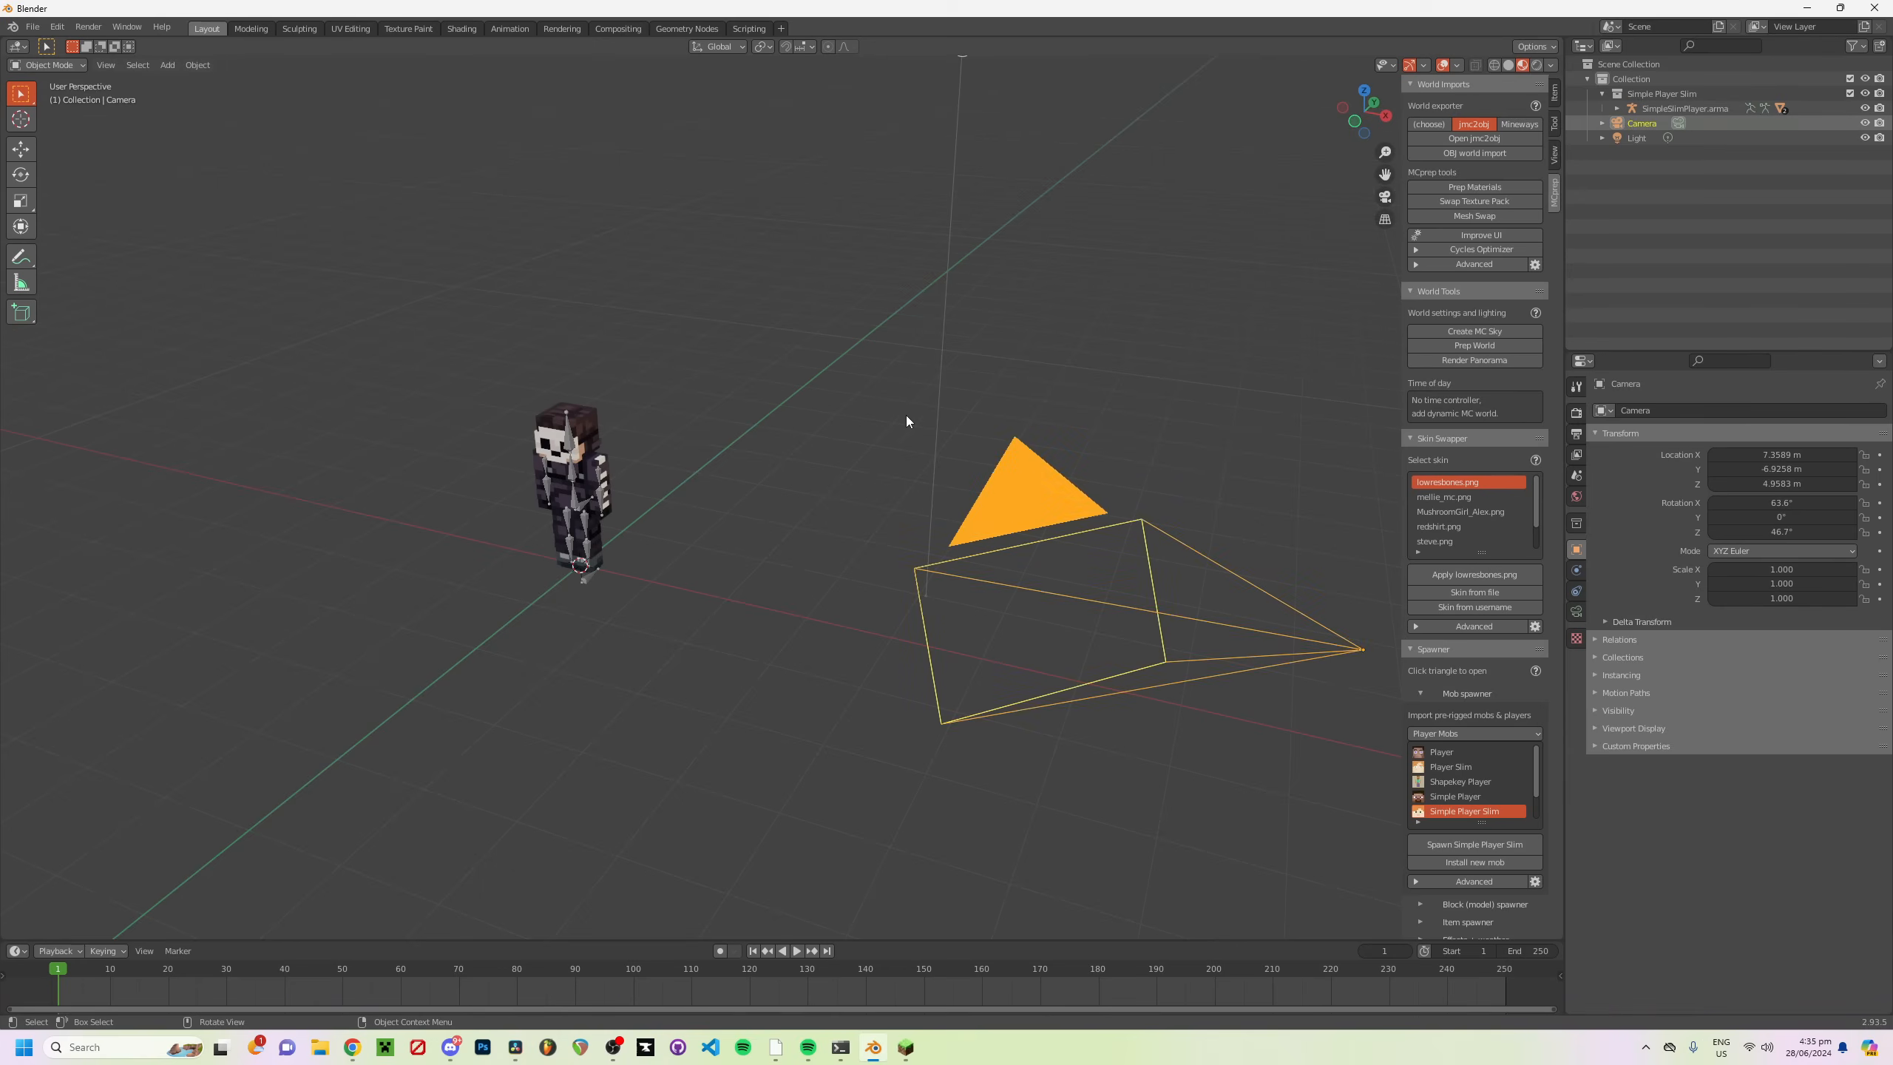
Step: Lock the camera to the view and frame the full character from the front in the left part of the shot
middle_click_drag(905, 415, 873, 412)
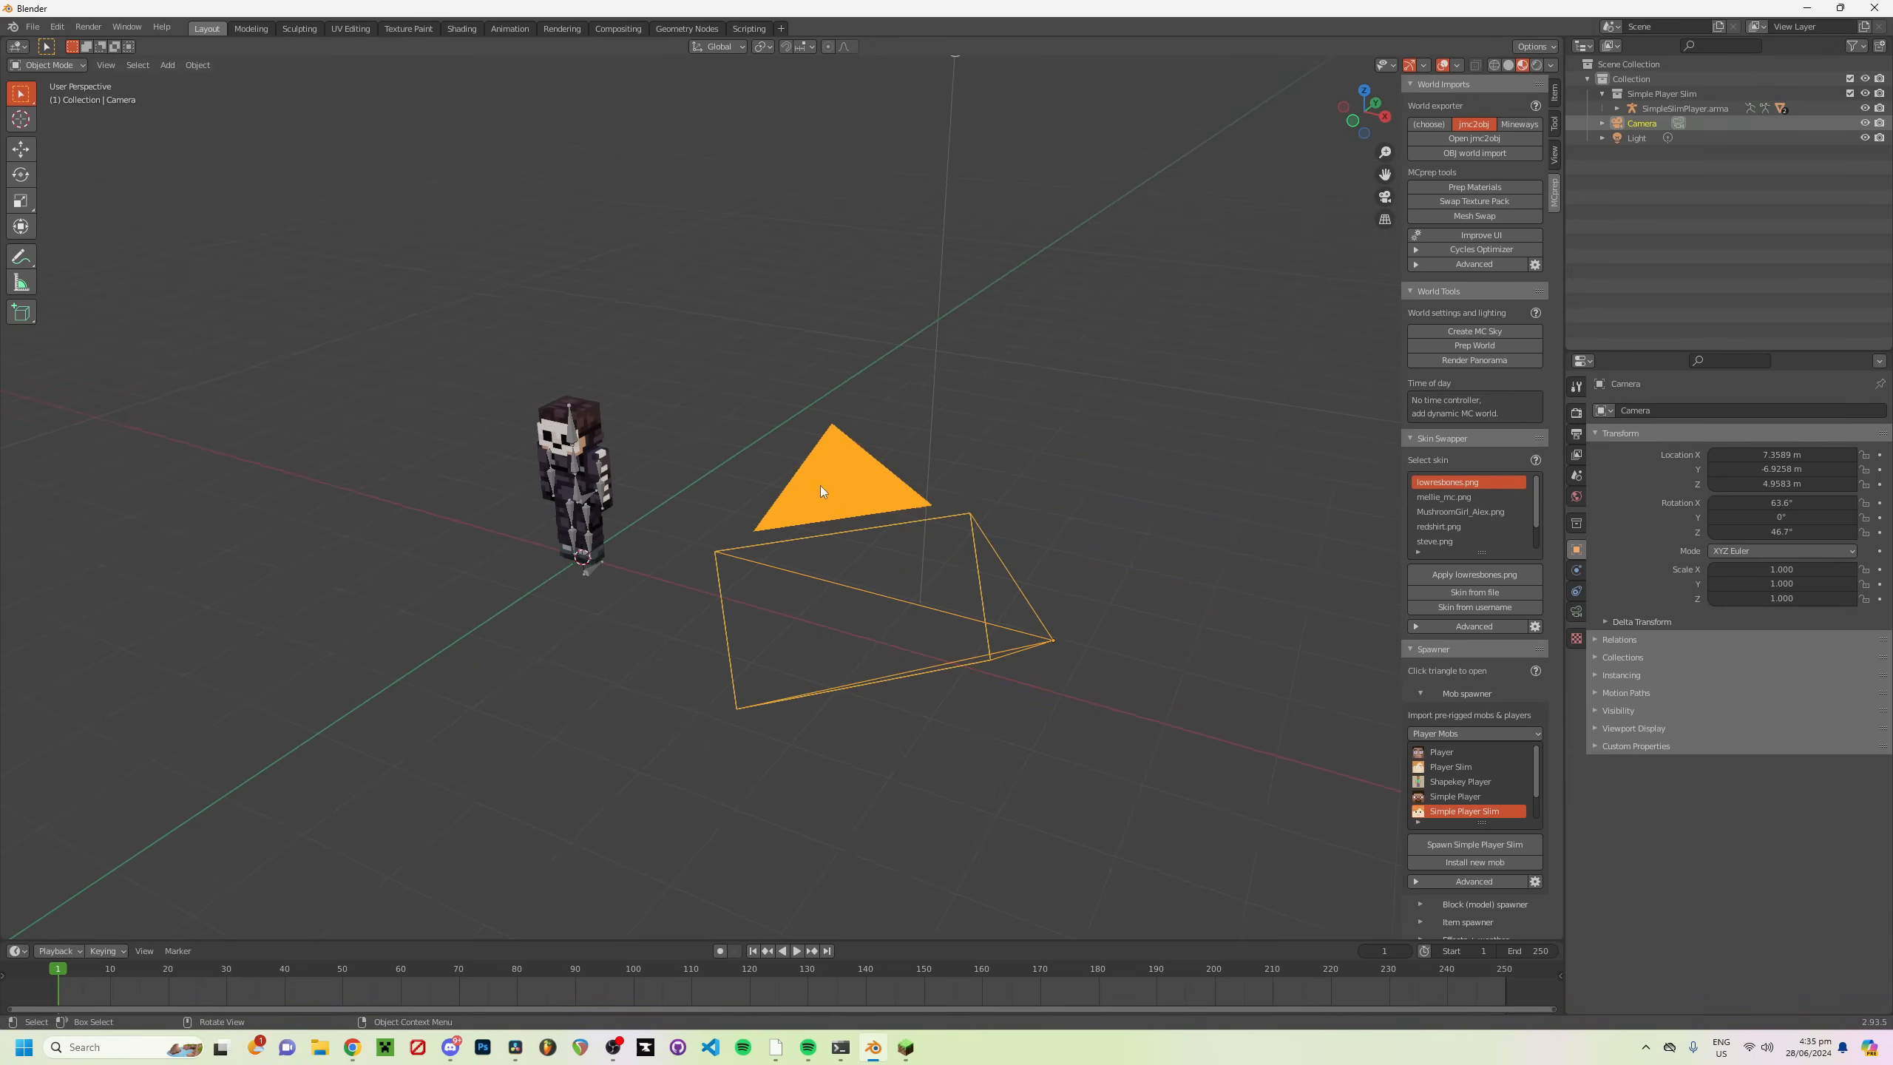
left_click(1385, 197)
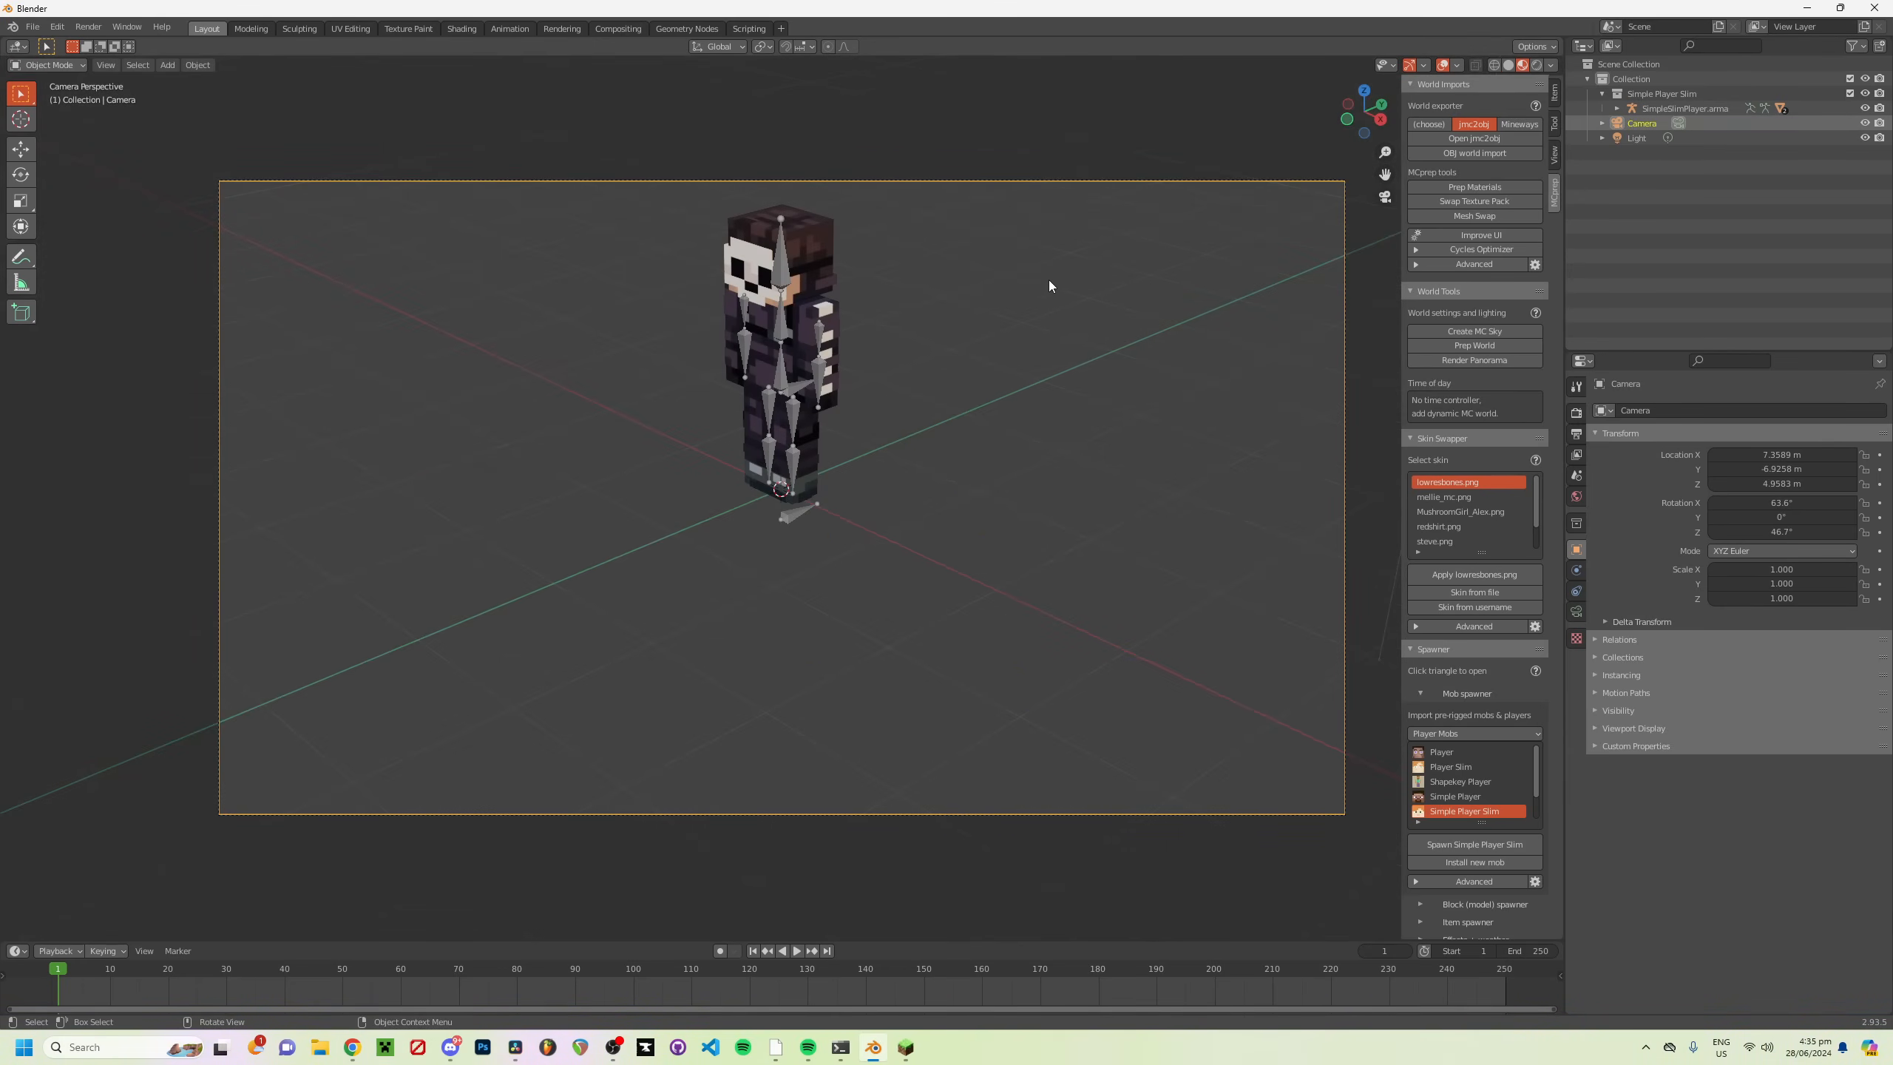
left_click(1555, 156)
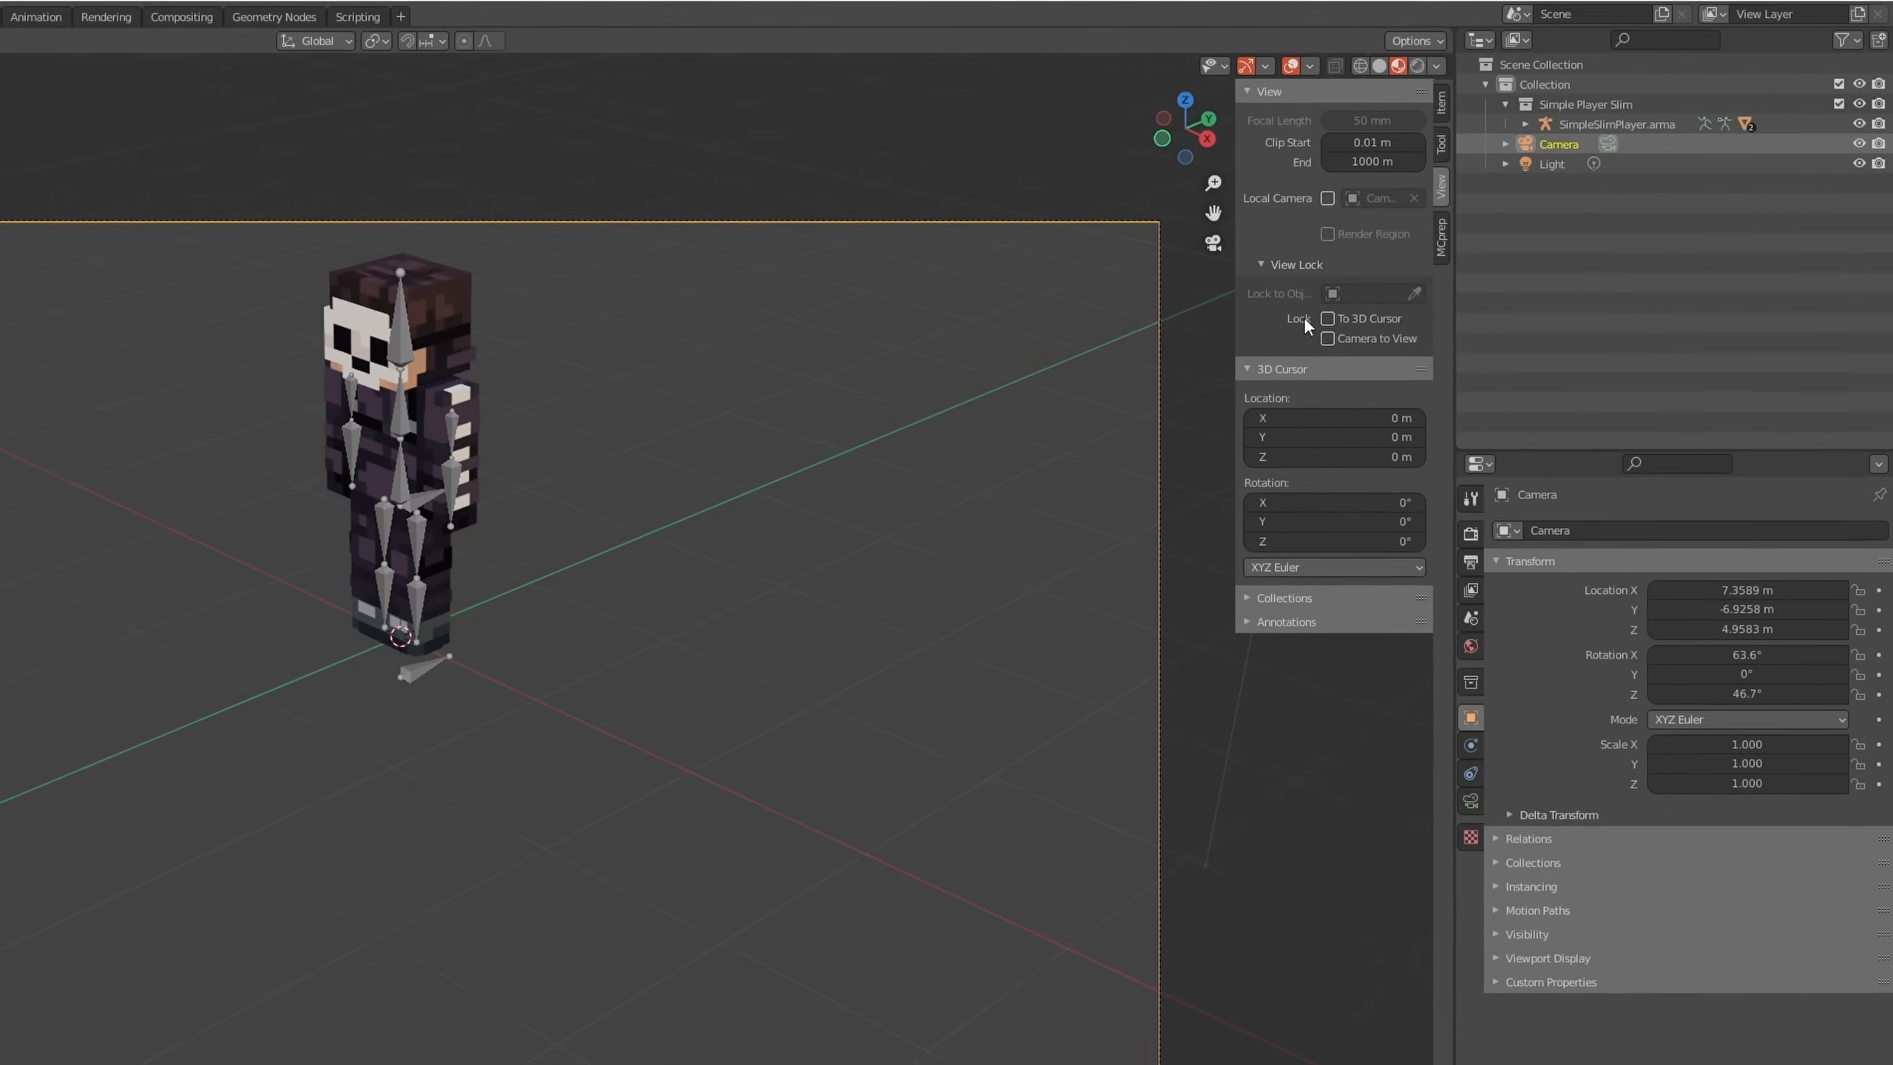
left_click(1259, 372)
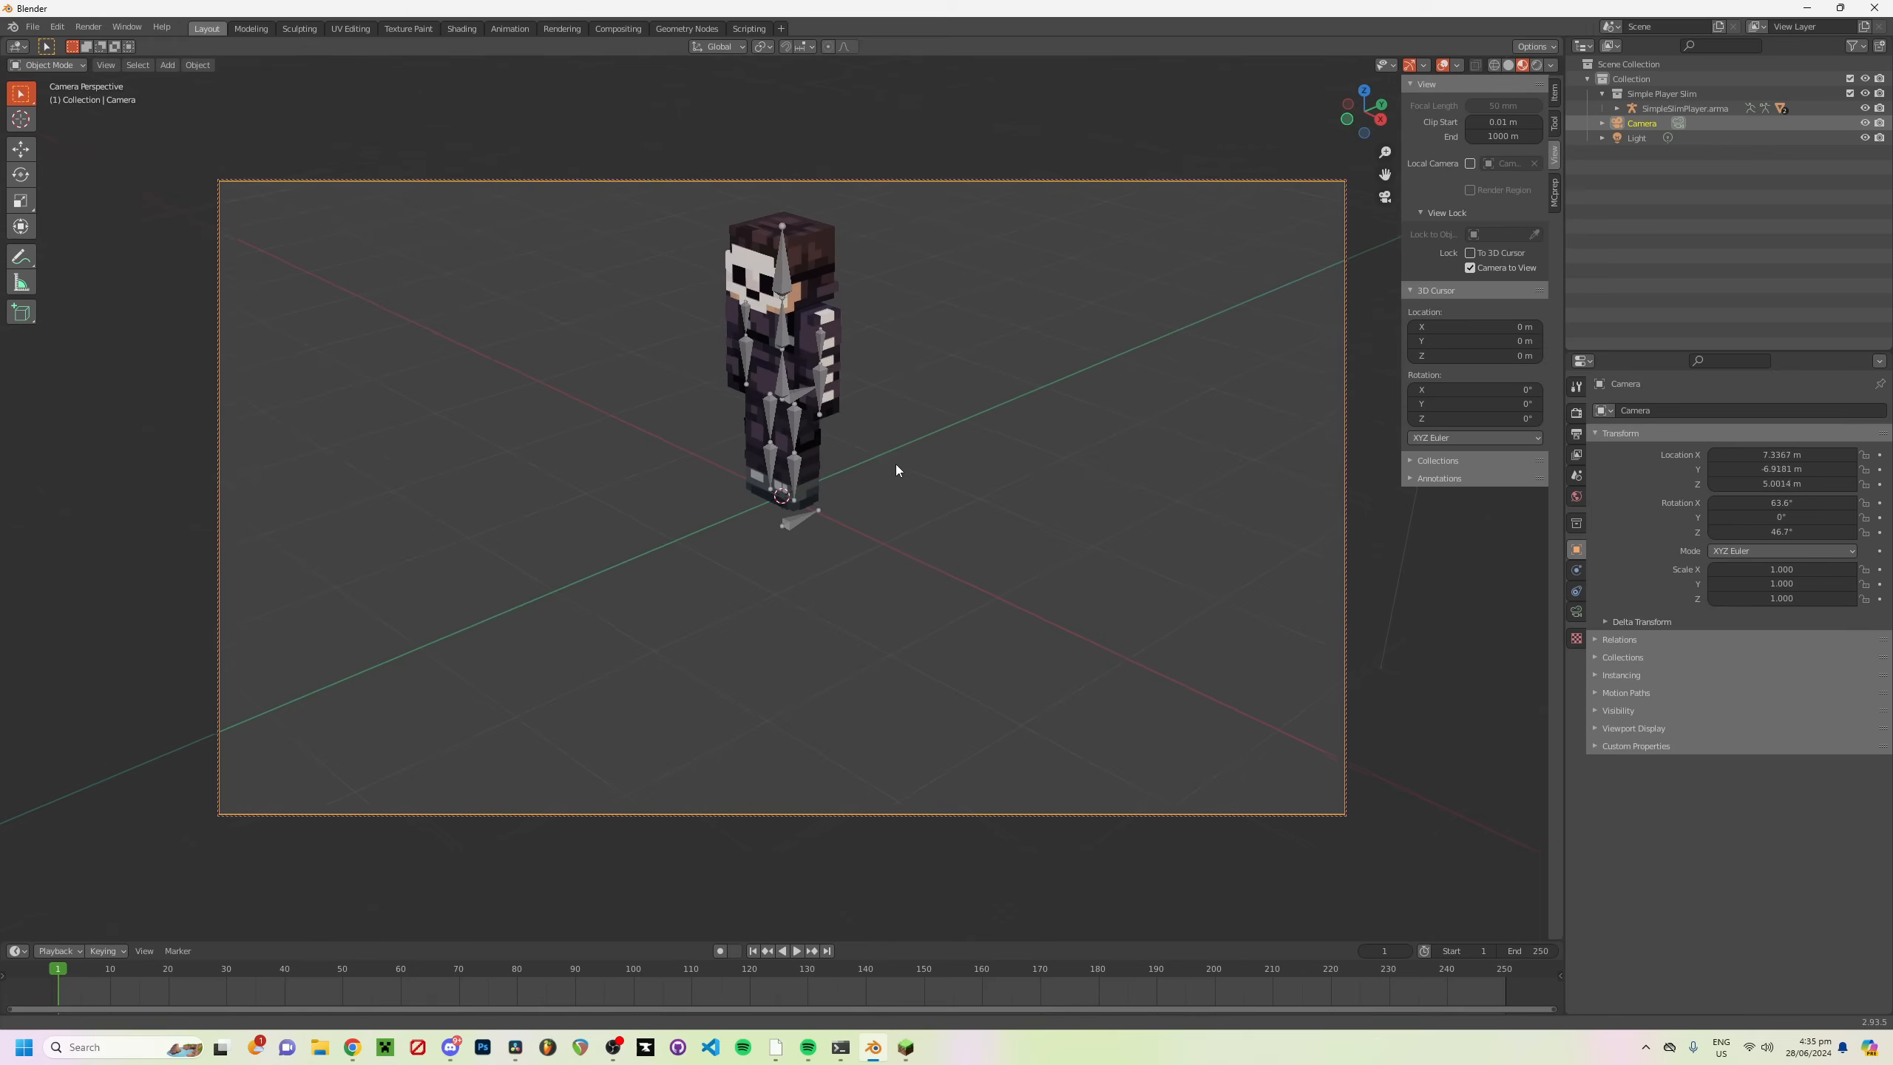
middle_click_drag(311, 702, 226, 762)
middle_click_drag(843, 508, 892, 537)
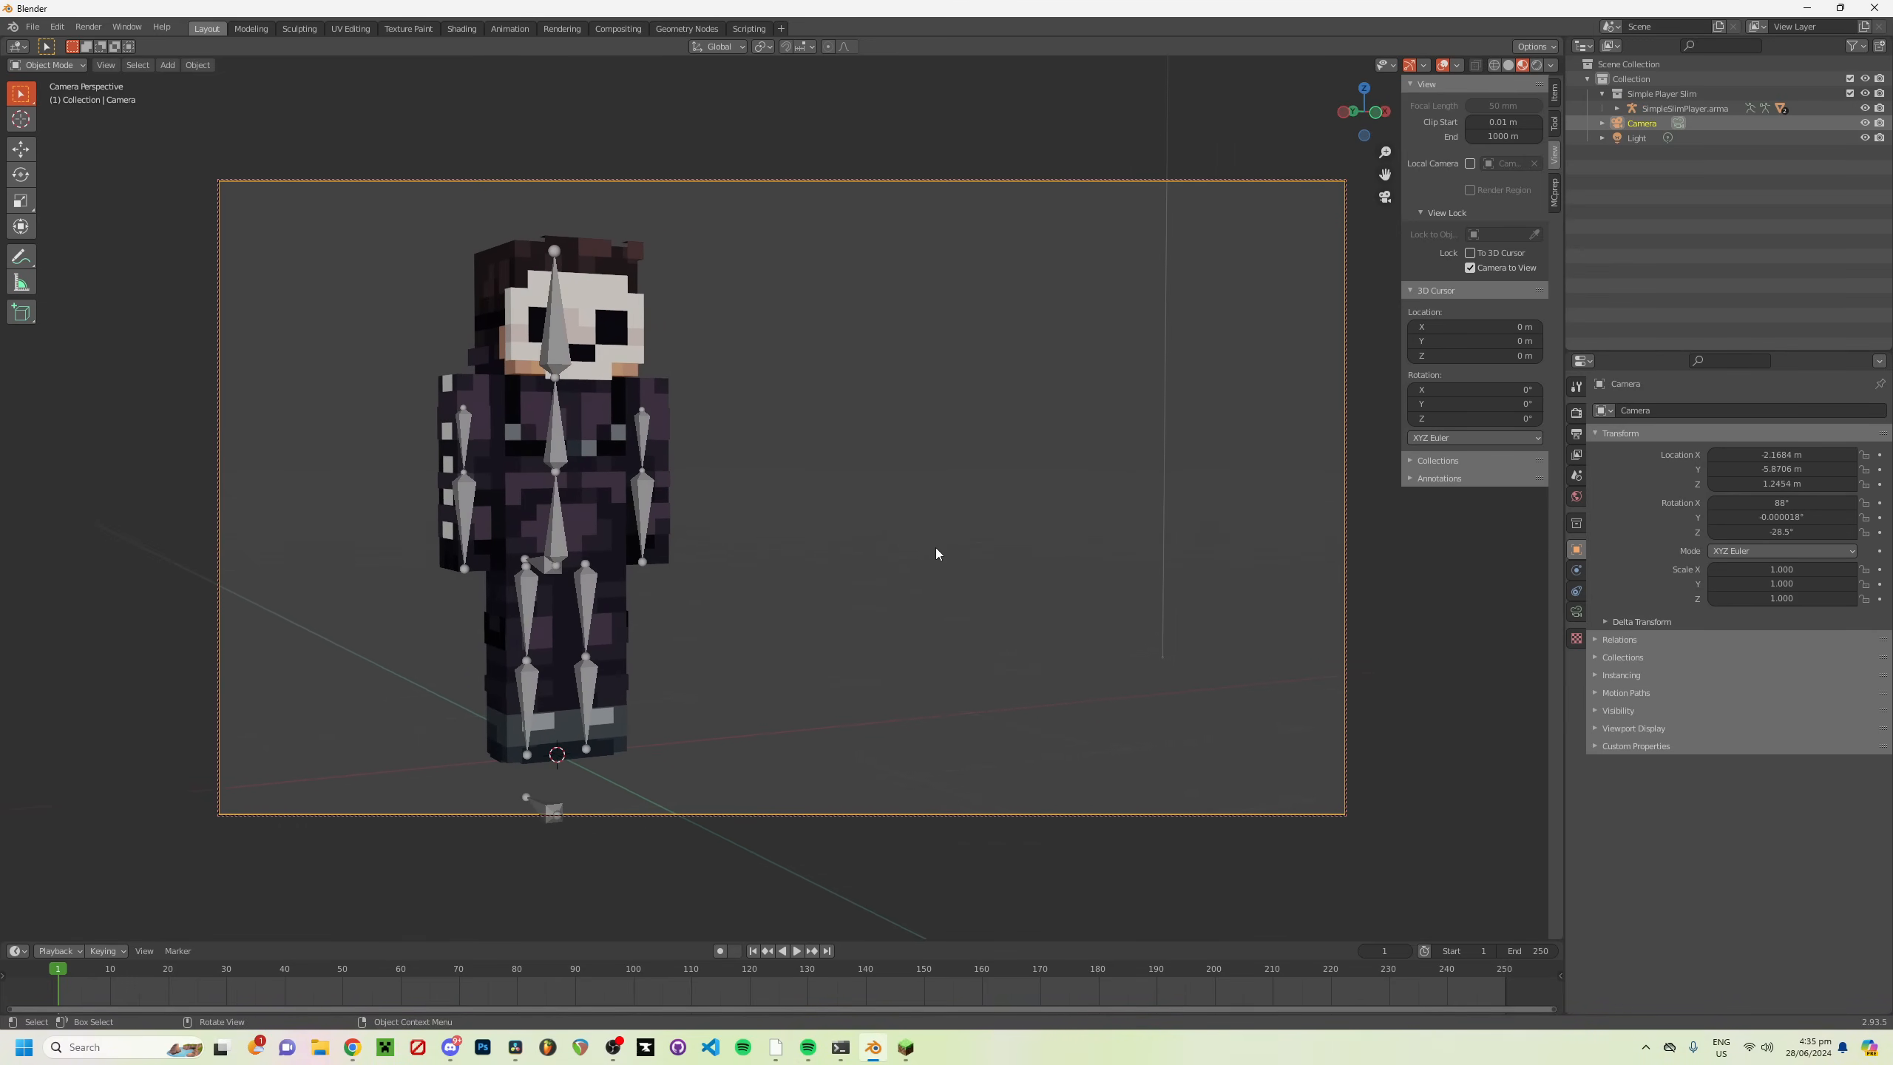
Step: Enable background images on the camera and load 2024-06-28_16.23.23.png as the backdrop
left_click(1577, 611)
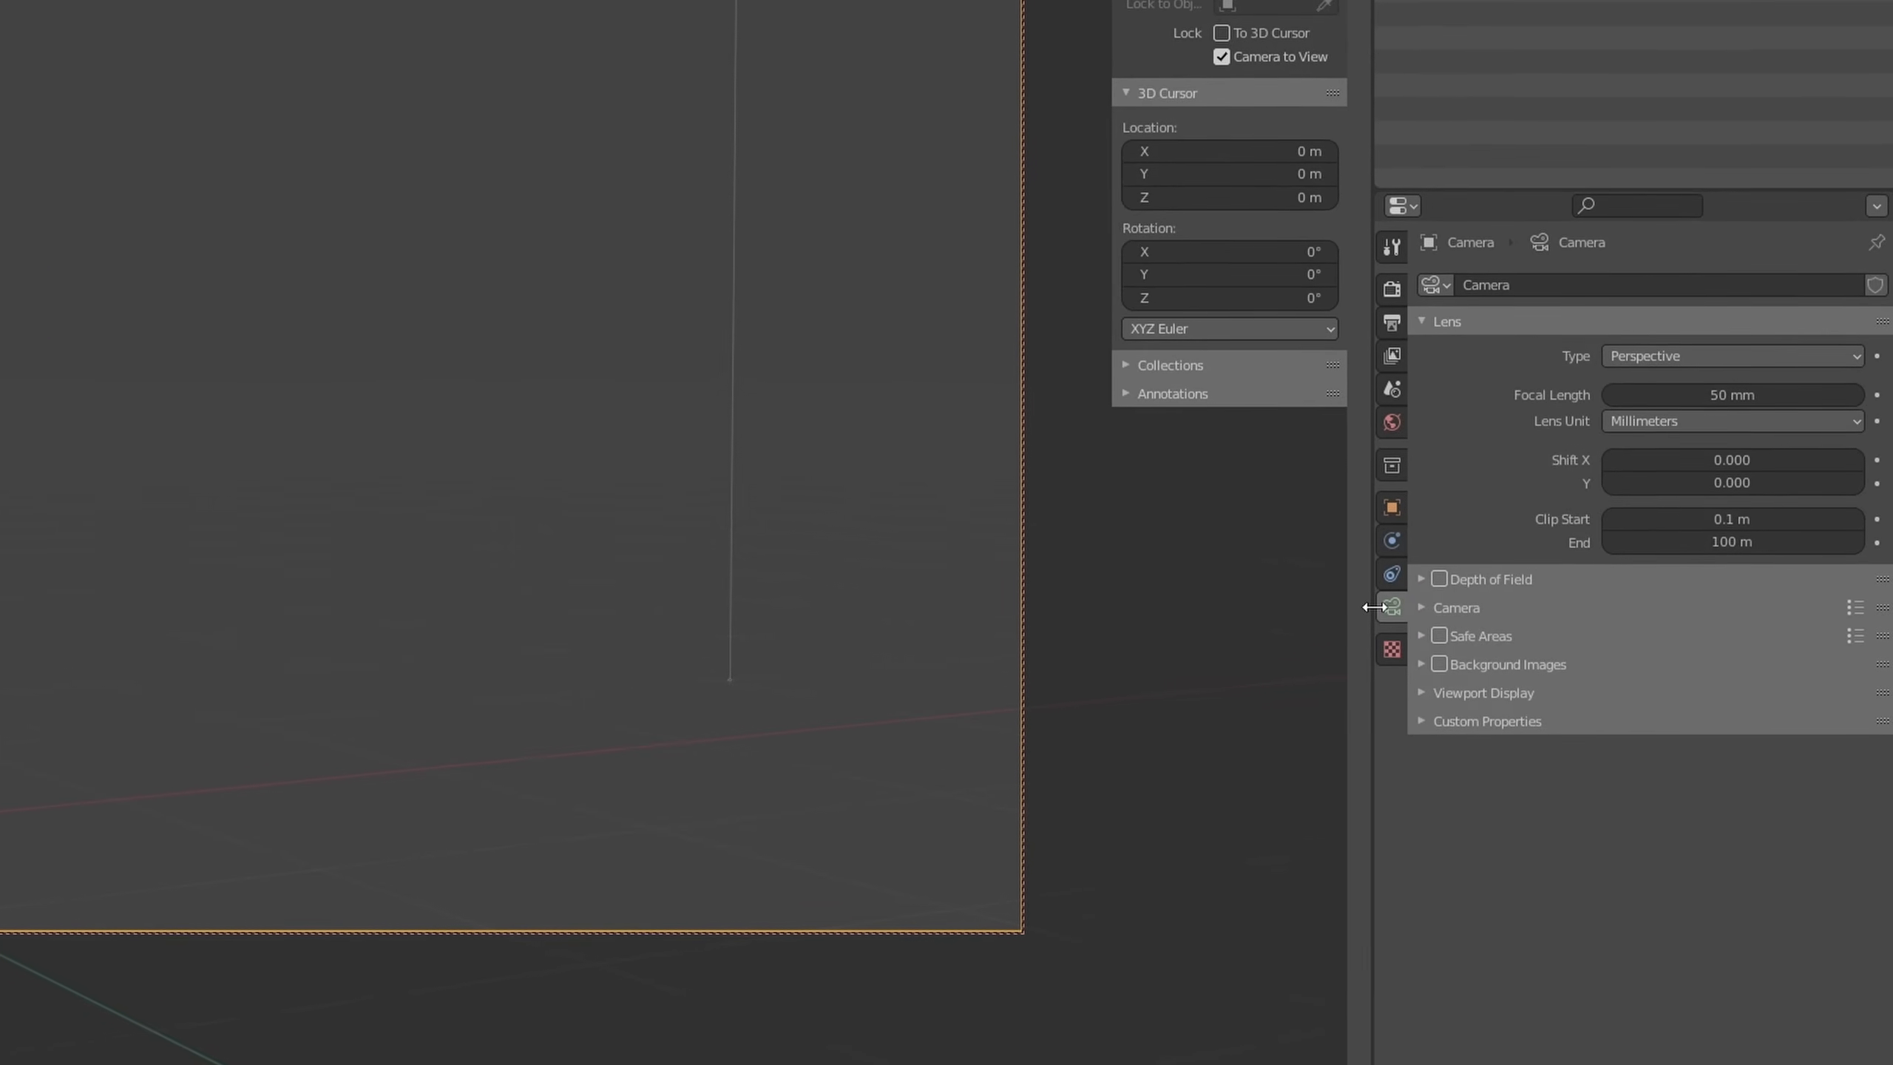
left_click(1419, 663)
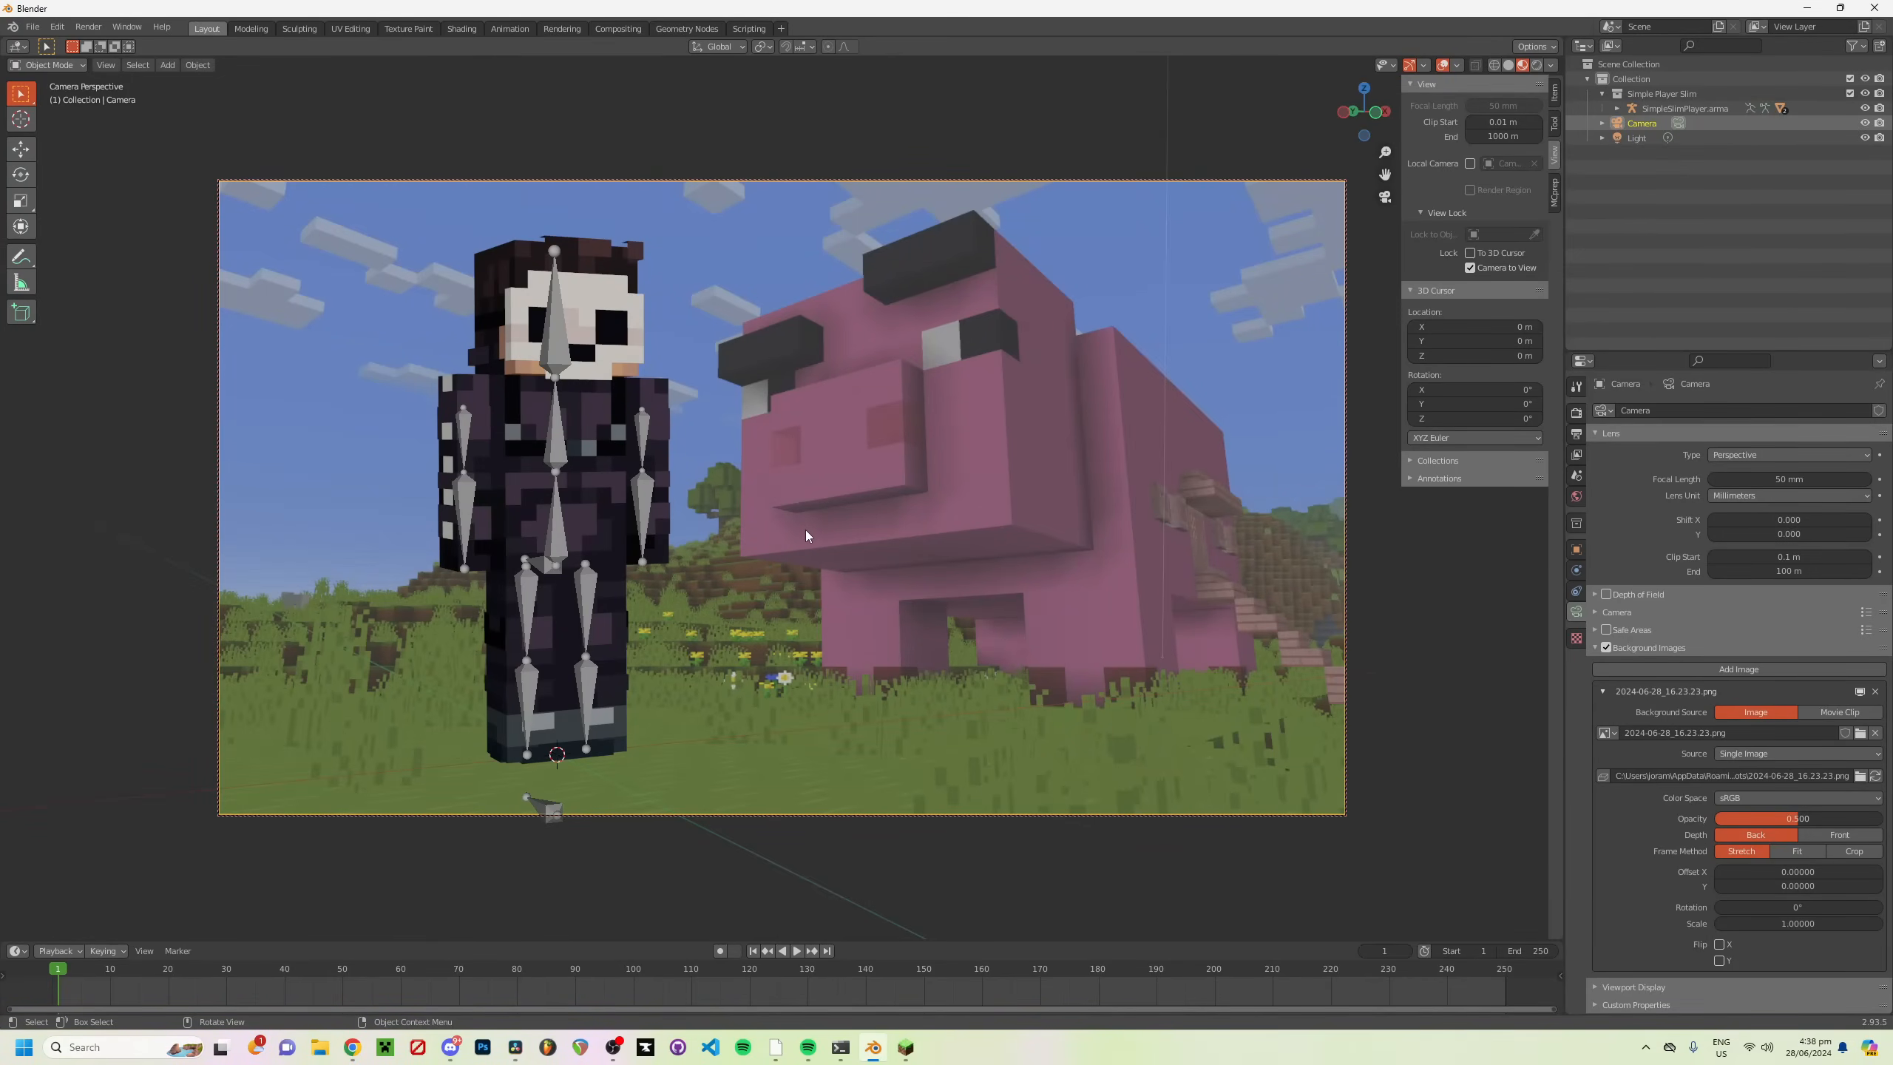
Step: Try a wide 23 mm camera focal length and move the camera closer to fit the character beside the pig
mouse_move(802, 542)
middle_mouse_down()
mouse_move(775, 545)
mouse_move(790, 565)
middle_mouse_up()
middle_click_drag(751, 598, 702, 627, "ctrl")
left_click_drag(1768, 478, 1715, 479)
scroll(728, 650, "up", 5)
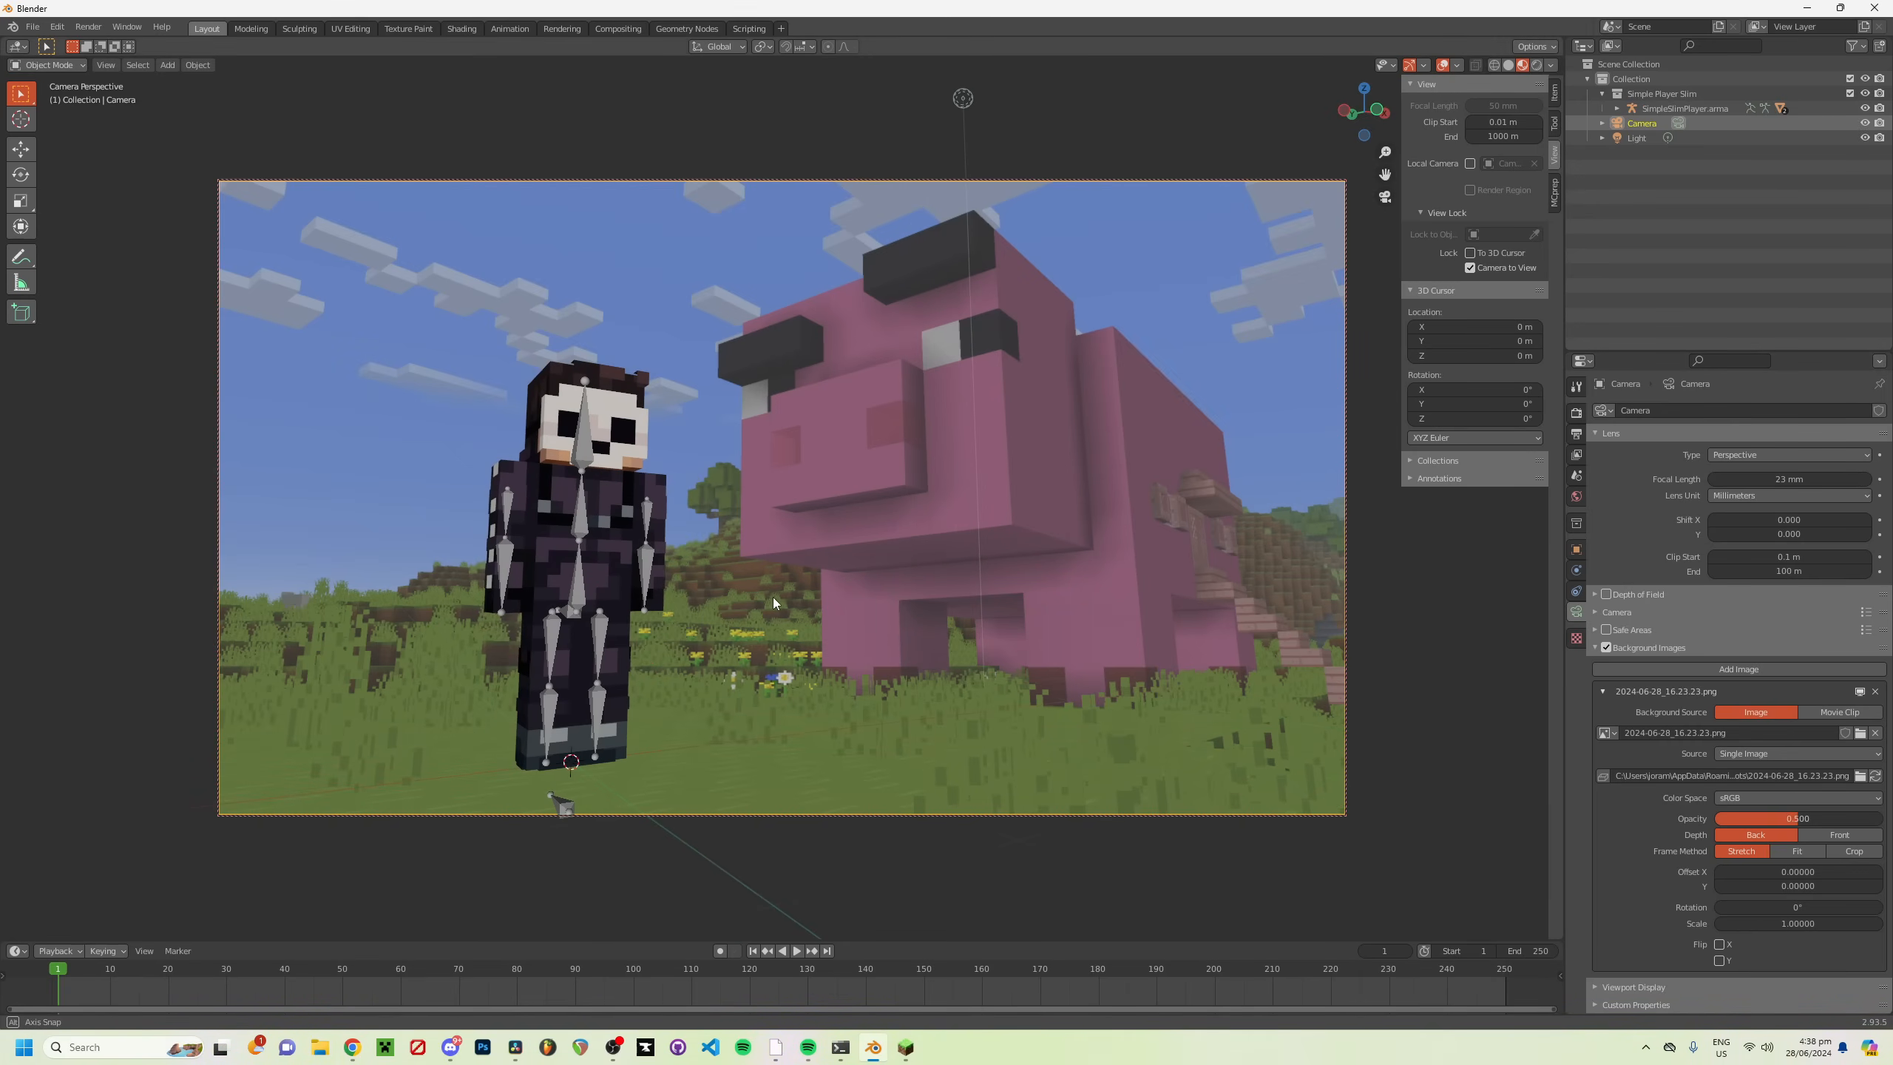
Step: Try a 127 mm camera focal length and pull the camera back to reframe the character beside the pig
left_click_drag(1783, 478, 1865, 479)
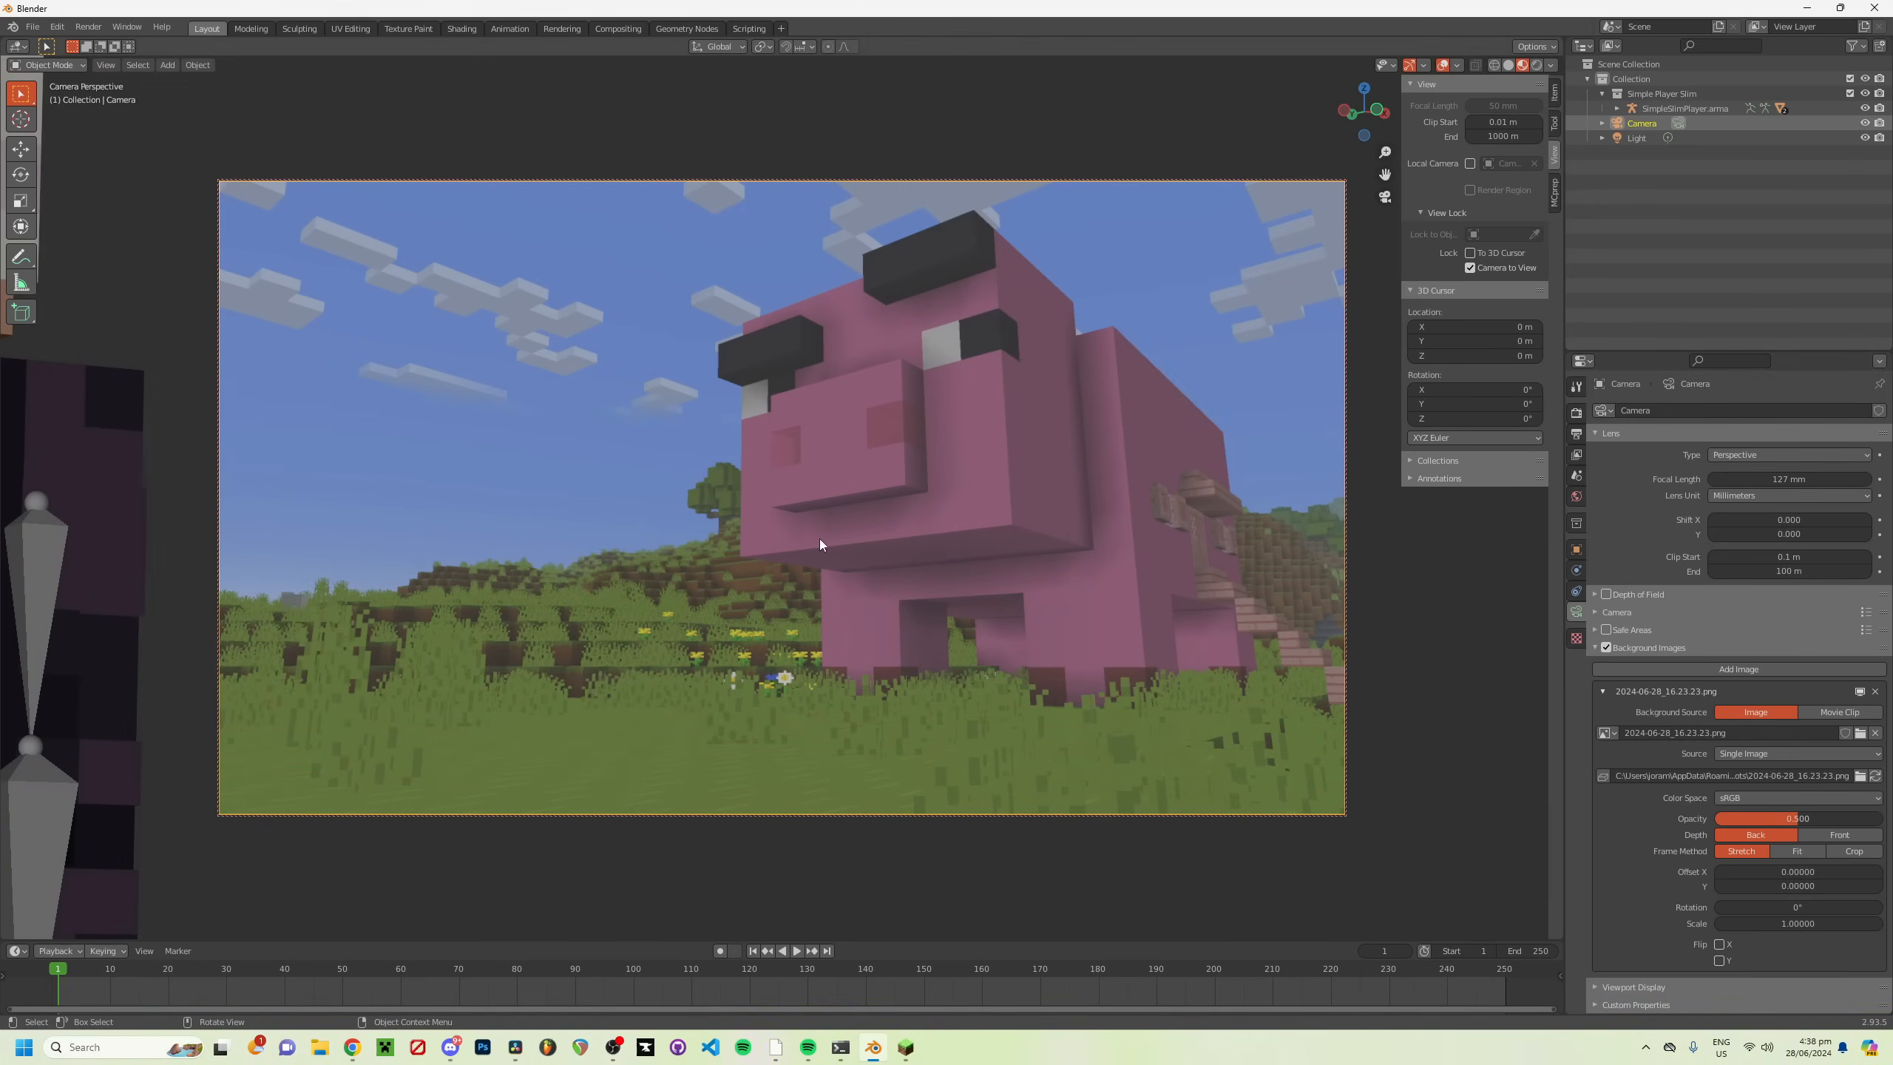
scroll(740, 533, "down", 6)
middle_click_drag(642, 613, 723, 573, "shift")
scroll(723, 572, "down", 1)
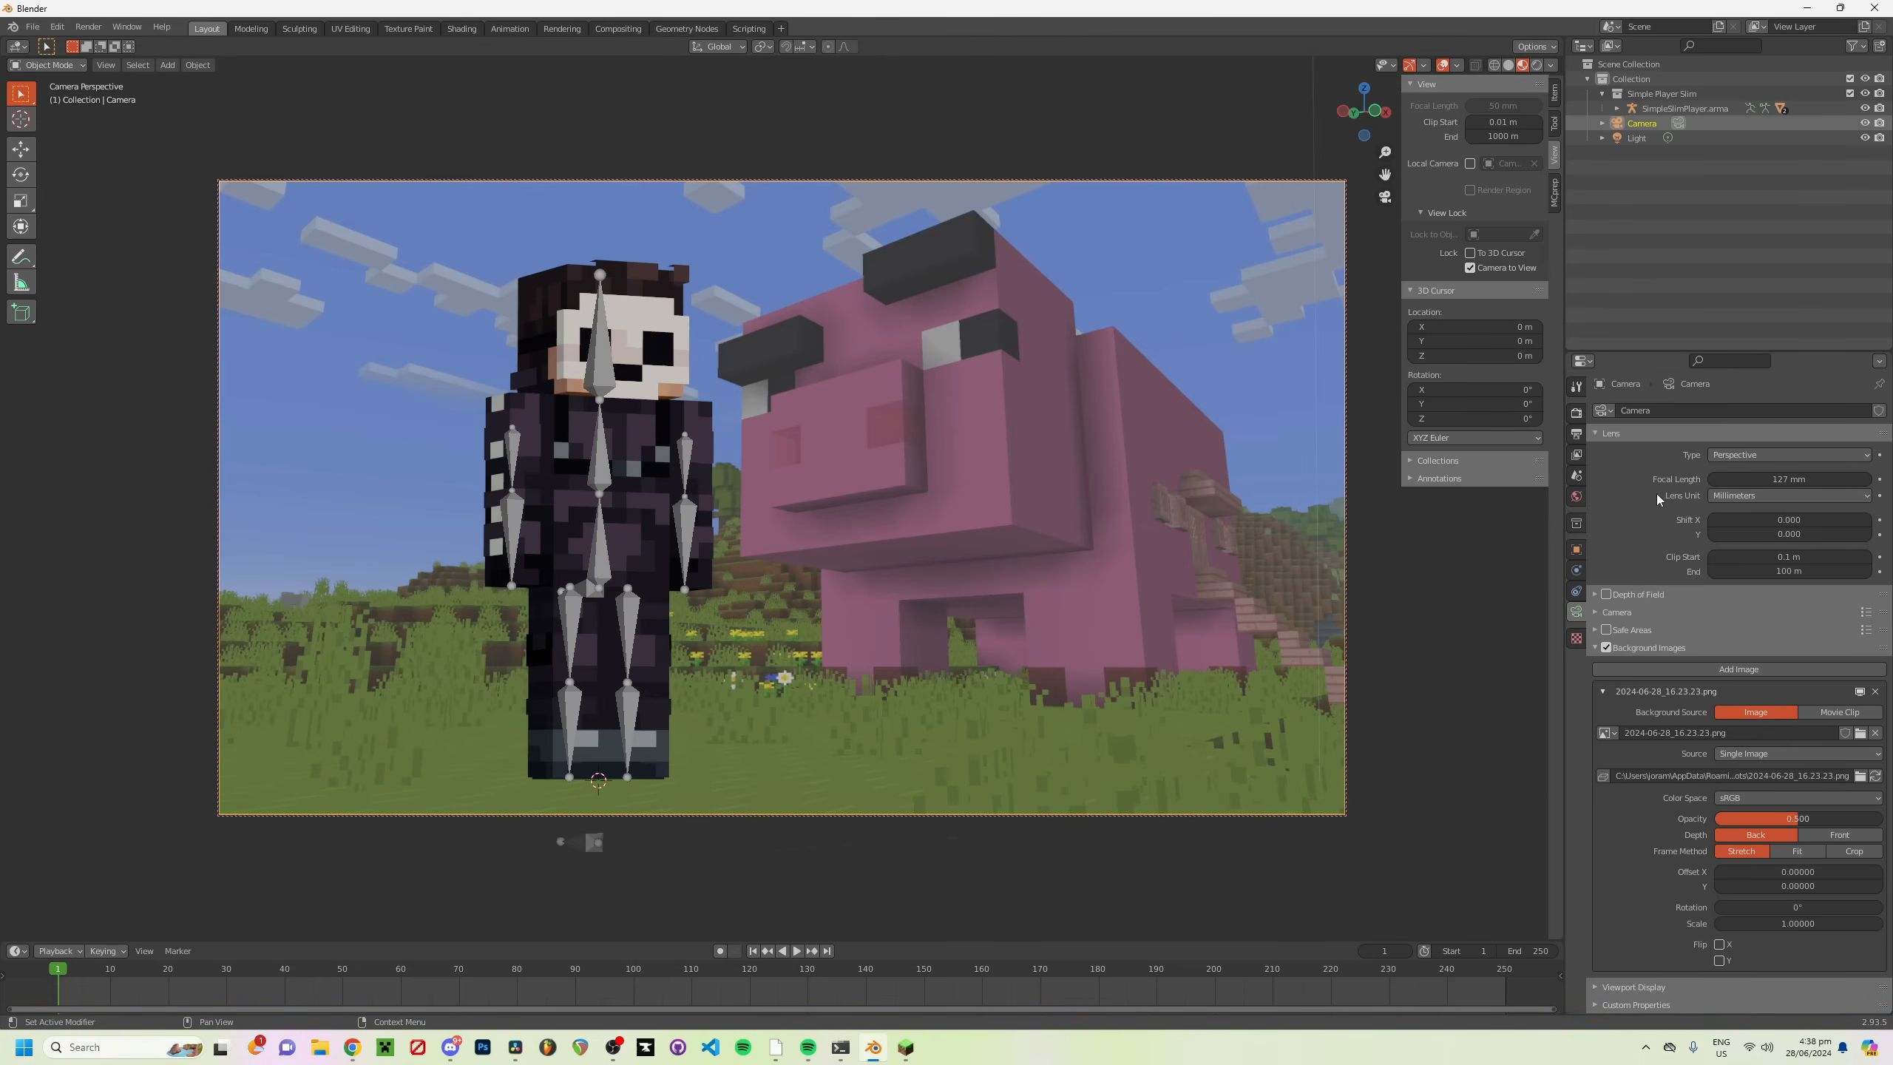
Step: Set the camera's focal length to 30 mm and reposition the camera so the character stands on the grass facing the pig's side
middle_click_drag(982, 552, 979, 553)
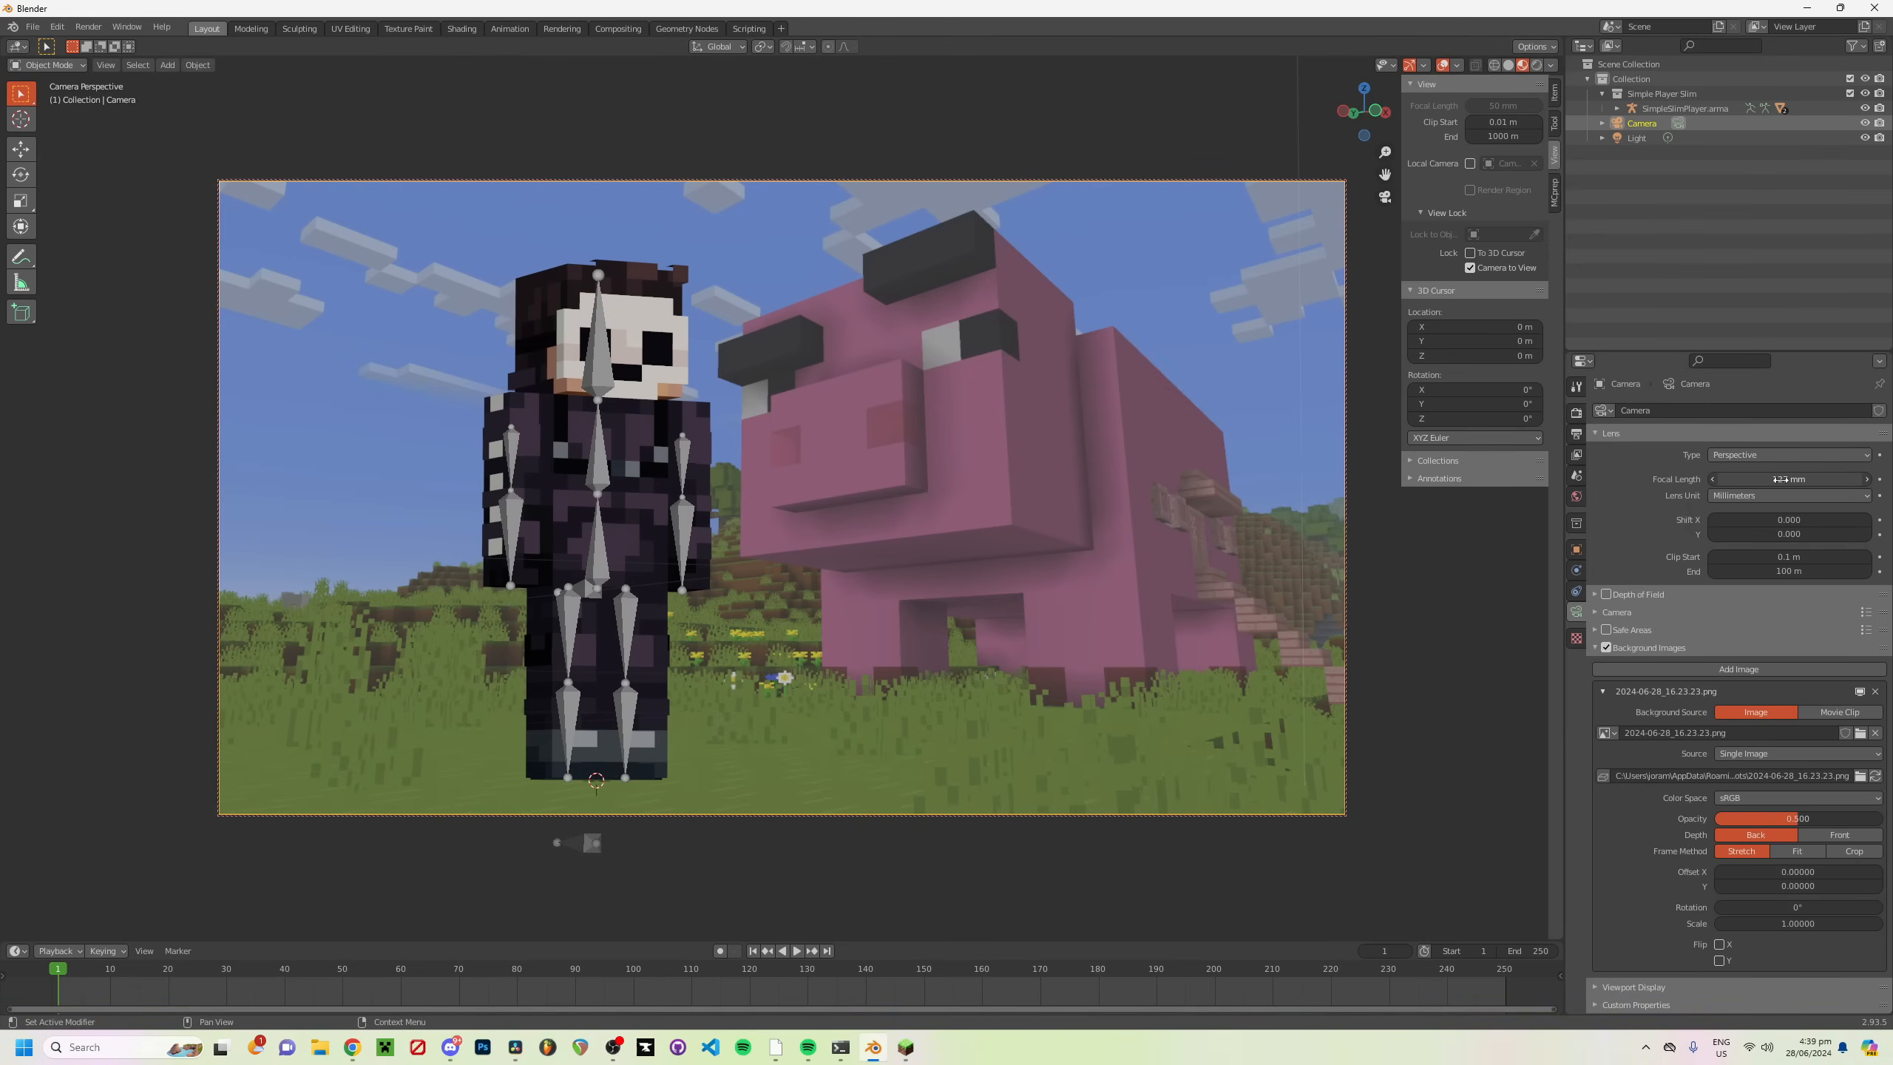
mouse_move(723, 614)
middle_mouse_down("shift")
mouse_move(678, 609)
mouse_move(702, 616)
middle_mouse_up("shift")
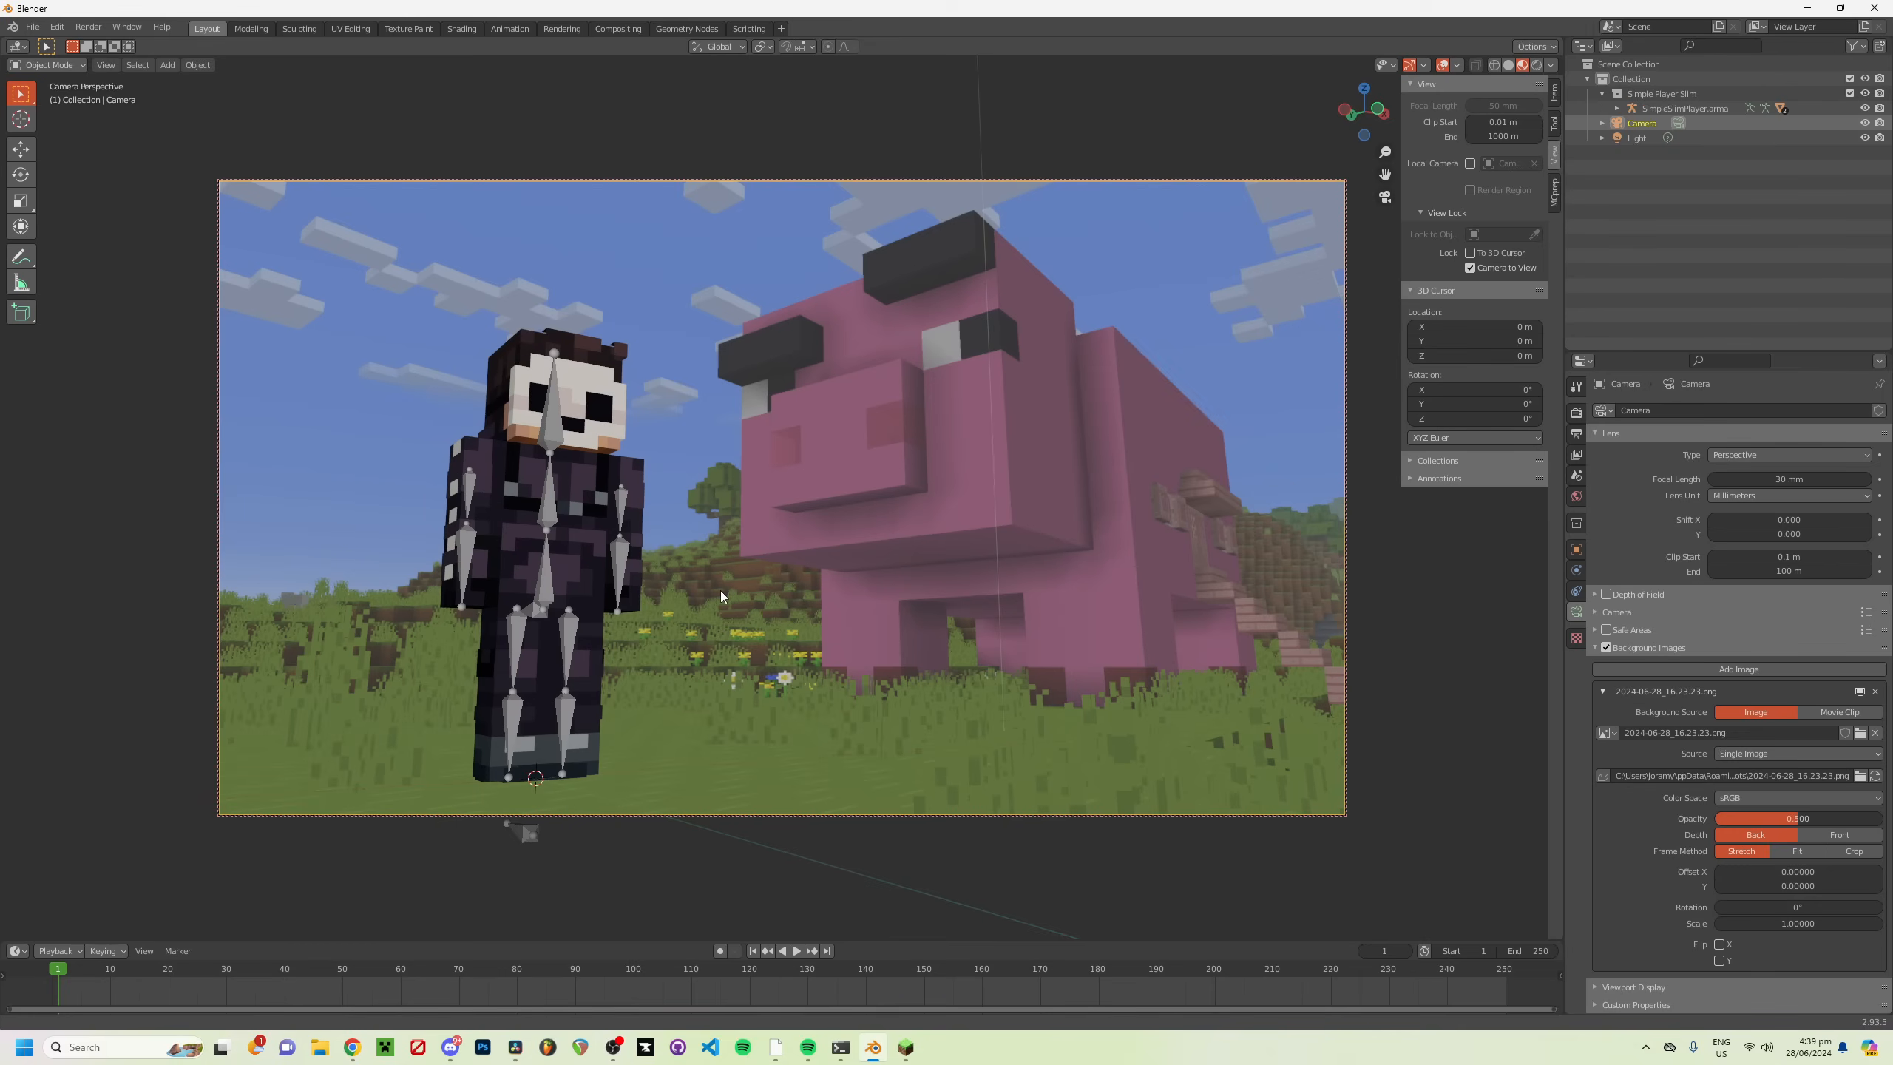
middle_click_drag(721, 591, 707, 599, "shift")
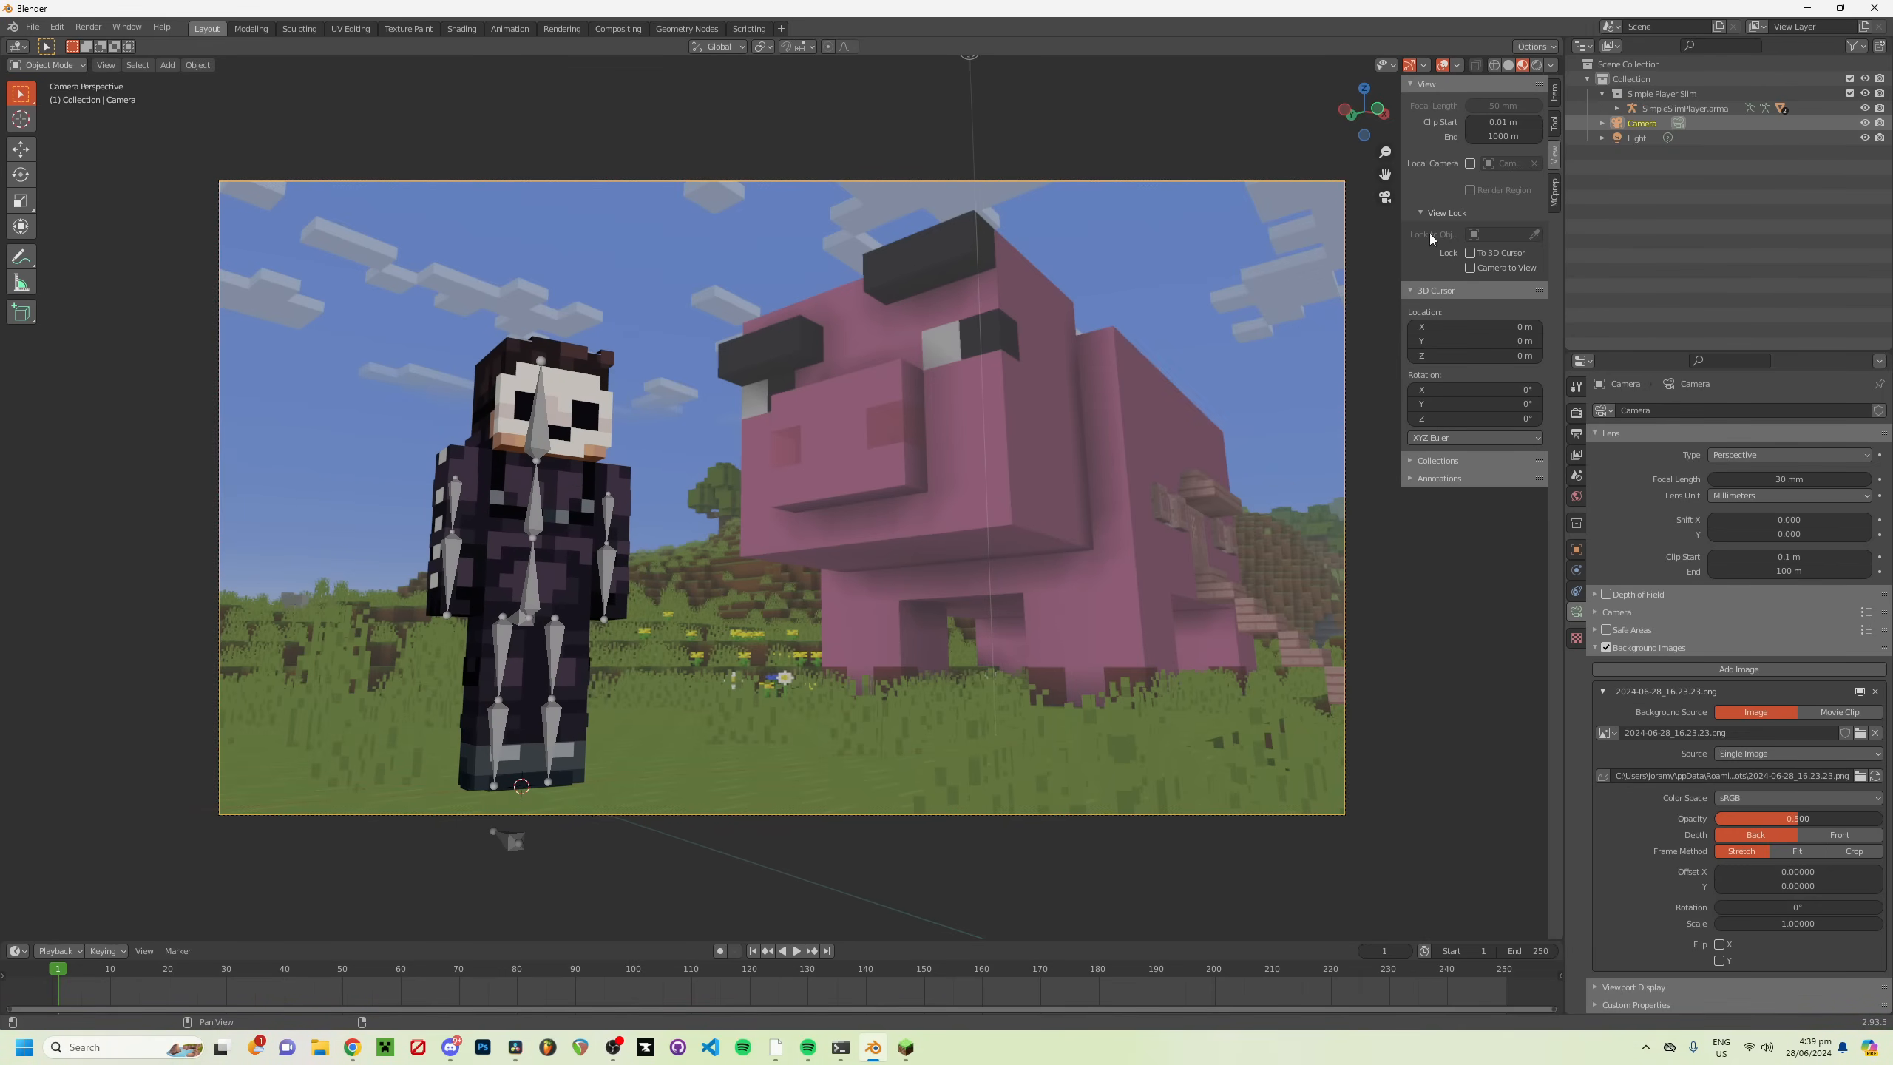
Step: Select the character's armature and switch it to Pose Mode
middle_click_drag(801, 518, 758, 547)
scroll(752, 523, "down", 4)
scroll(734, 544, "up", 2)
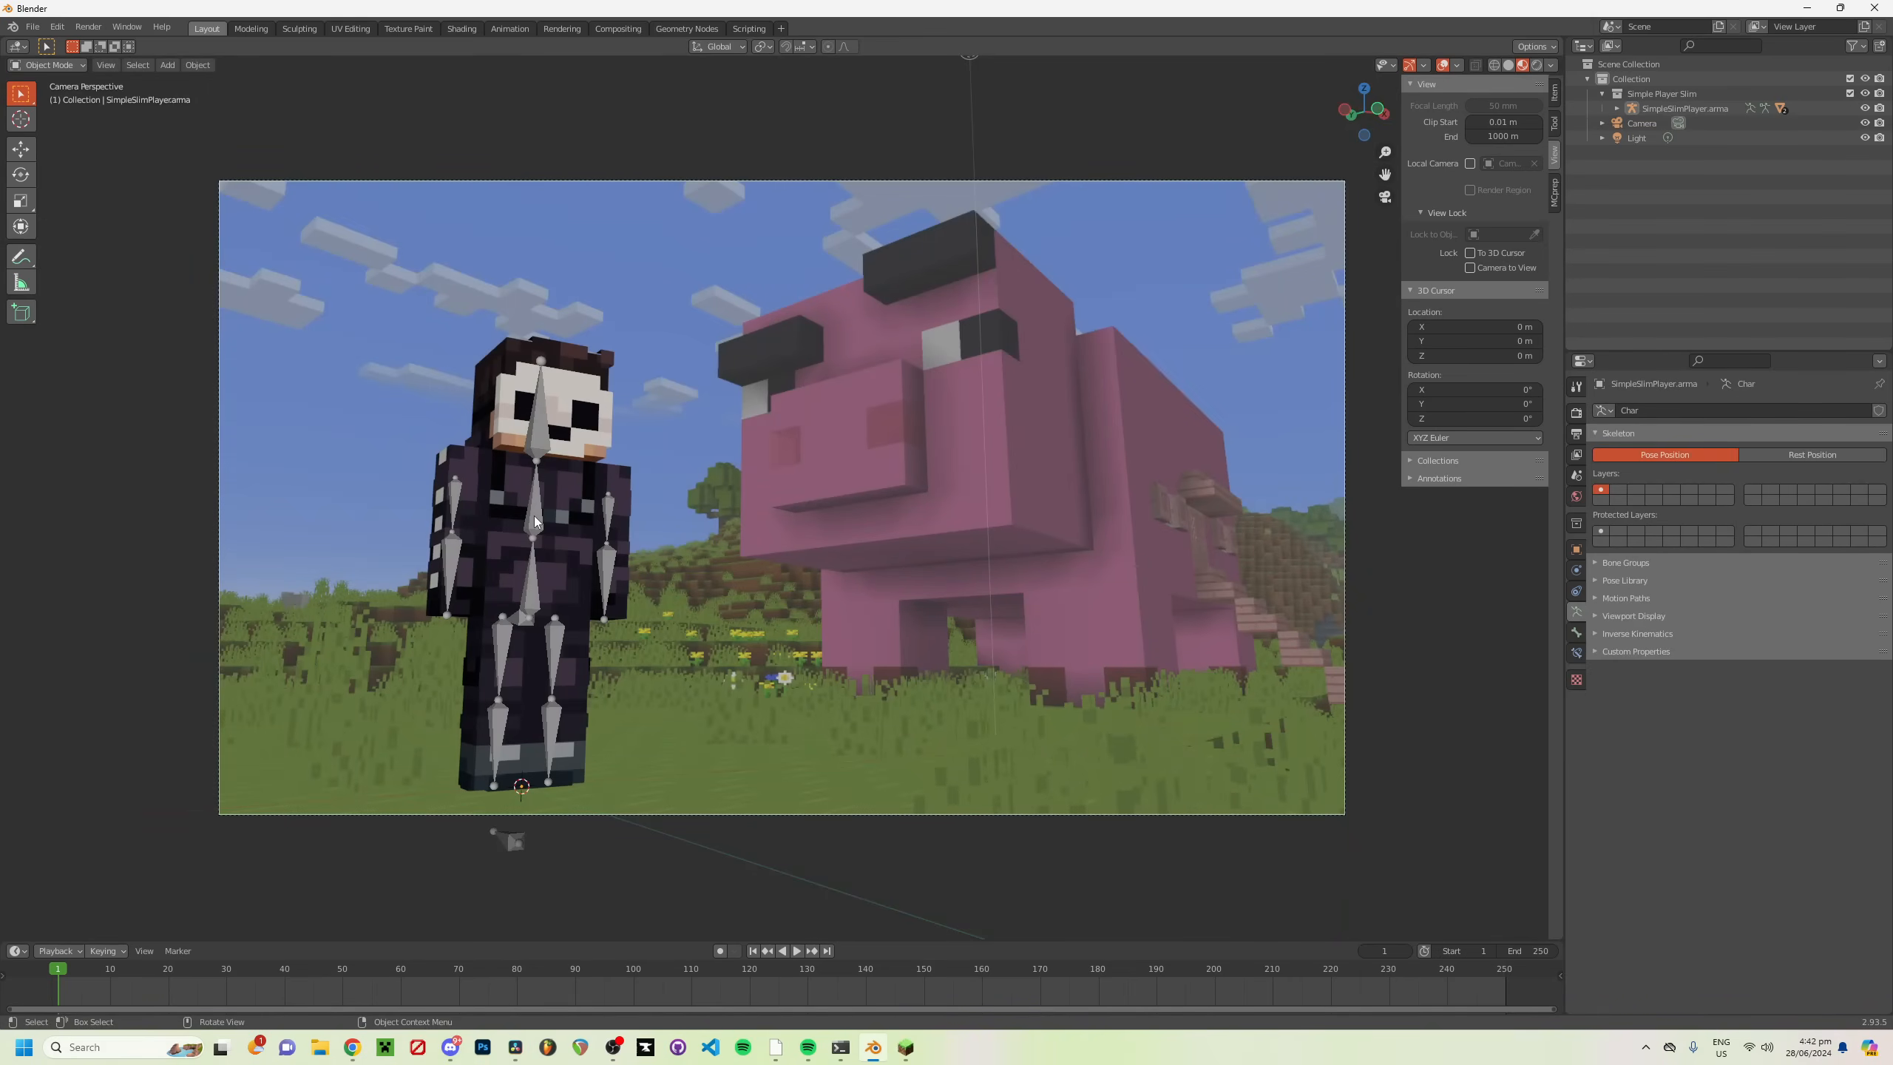
left_click(535, 521)
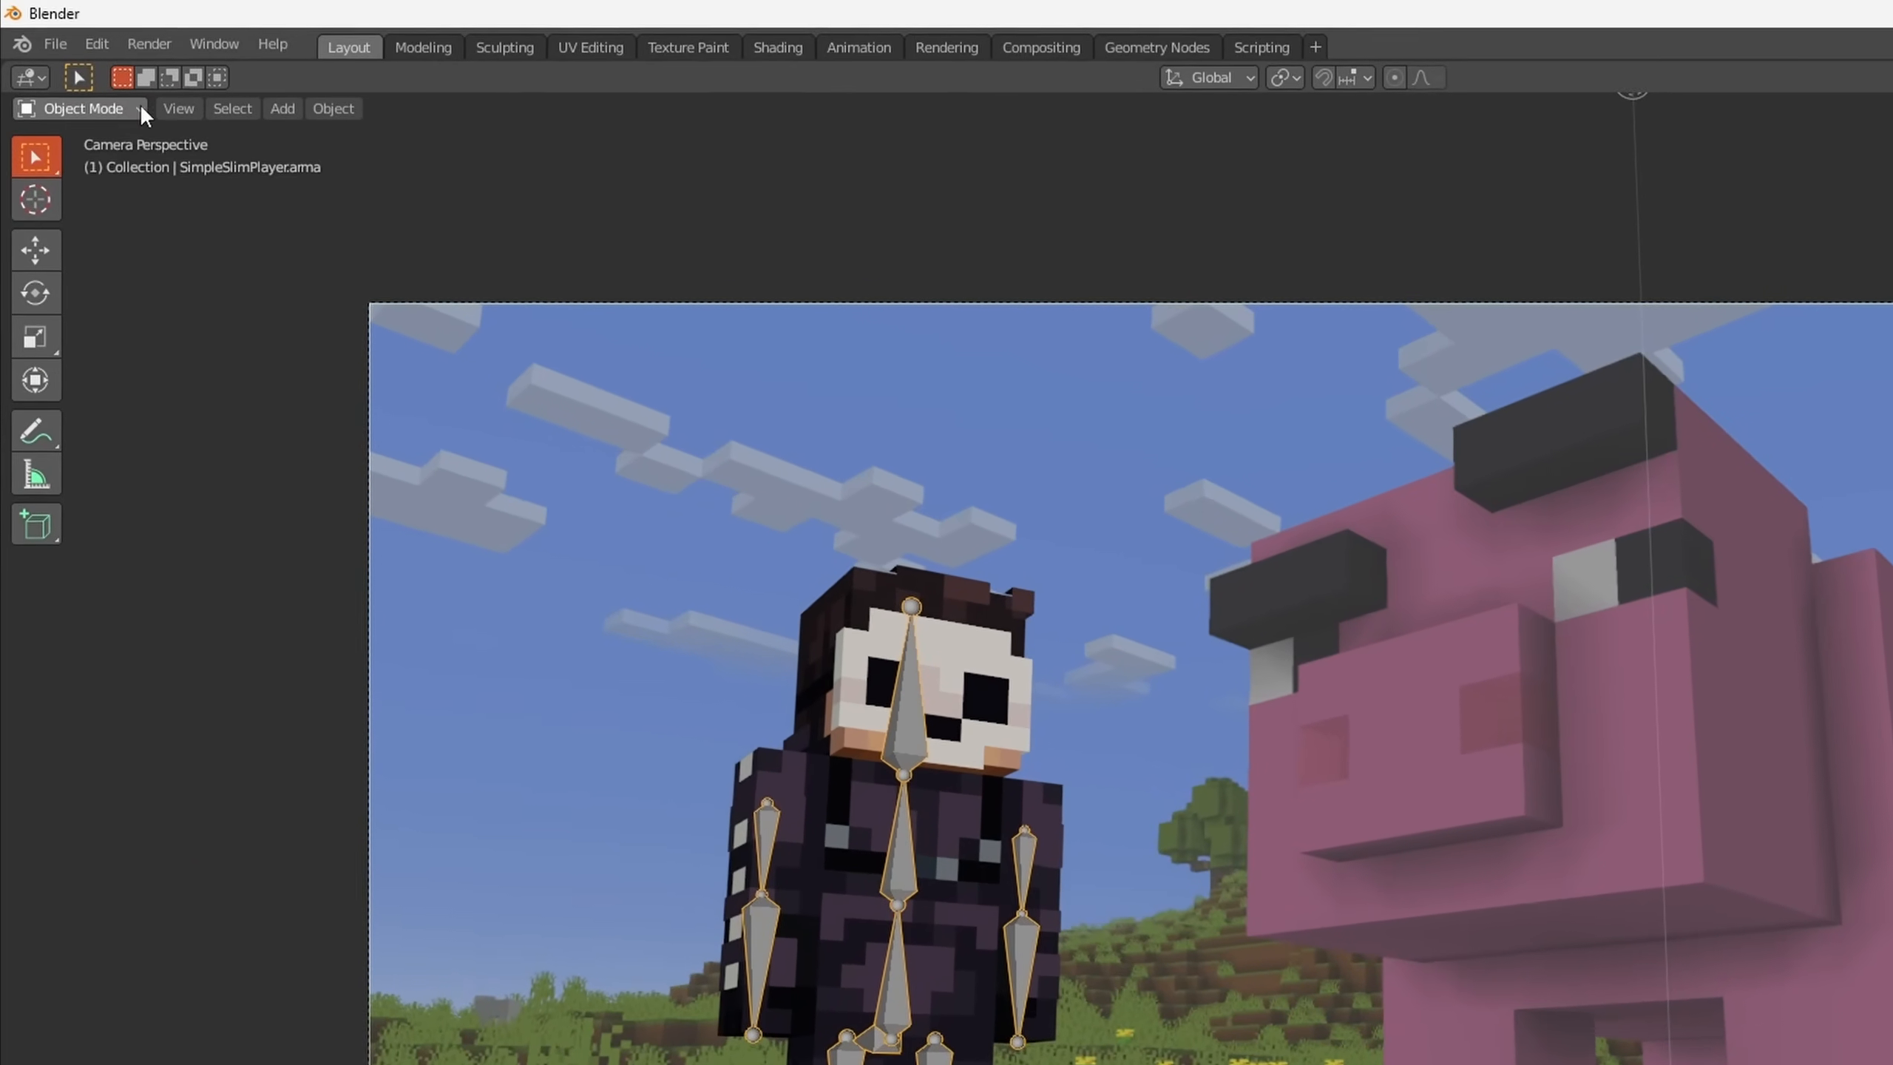
left_click(115, 105)
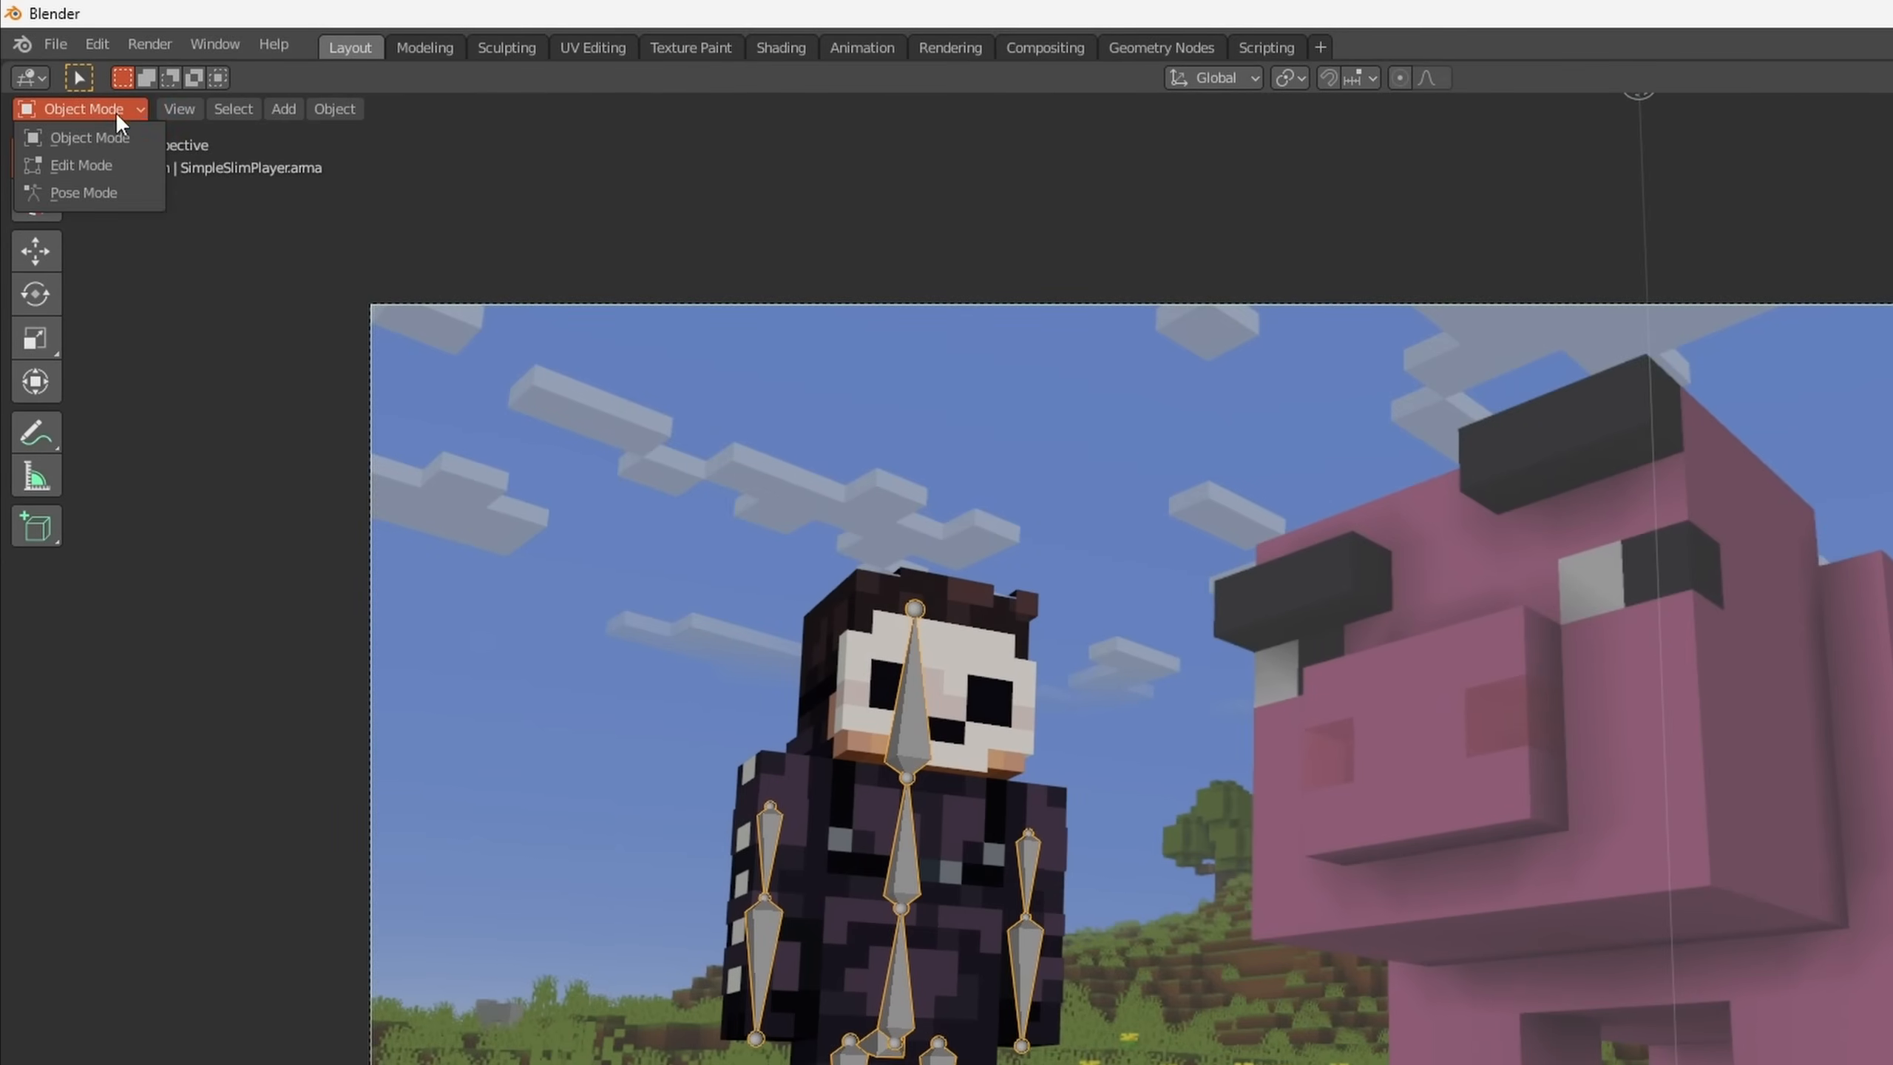
left_click(103, 193)
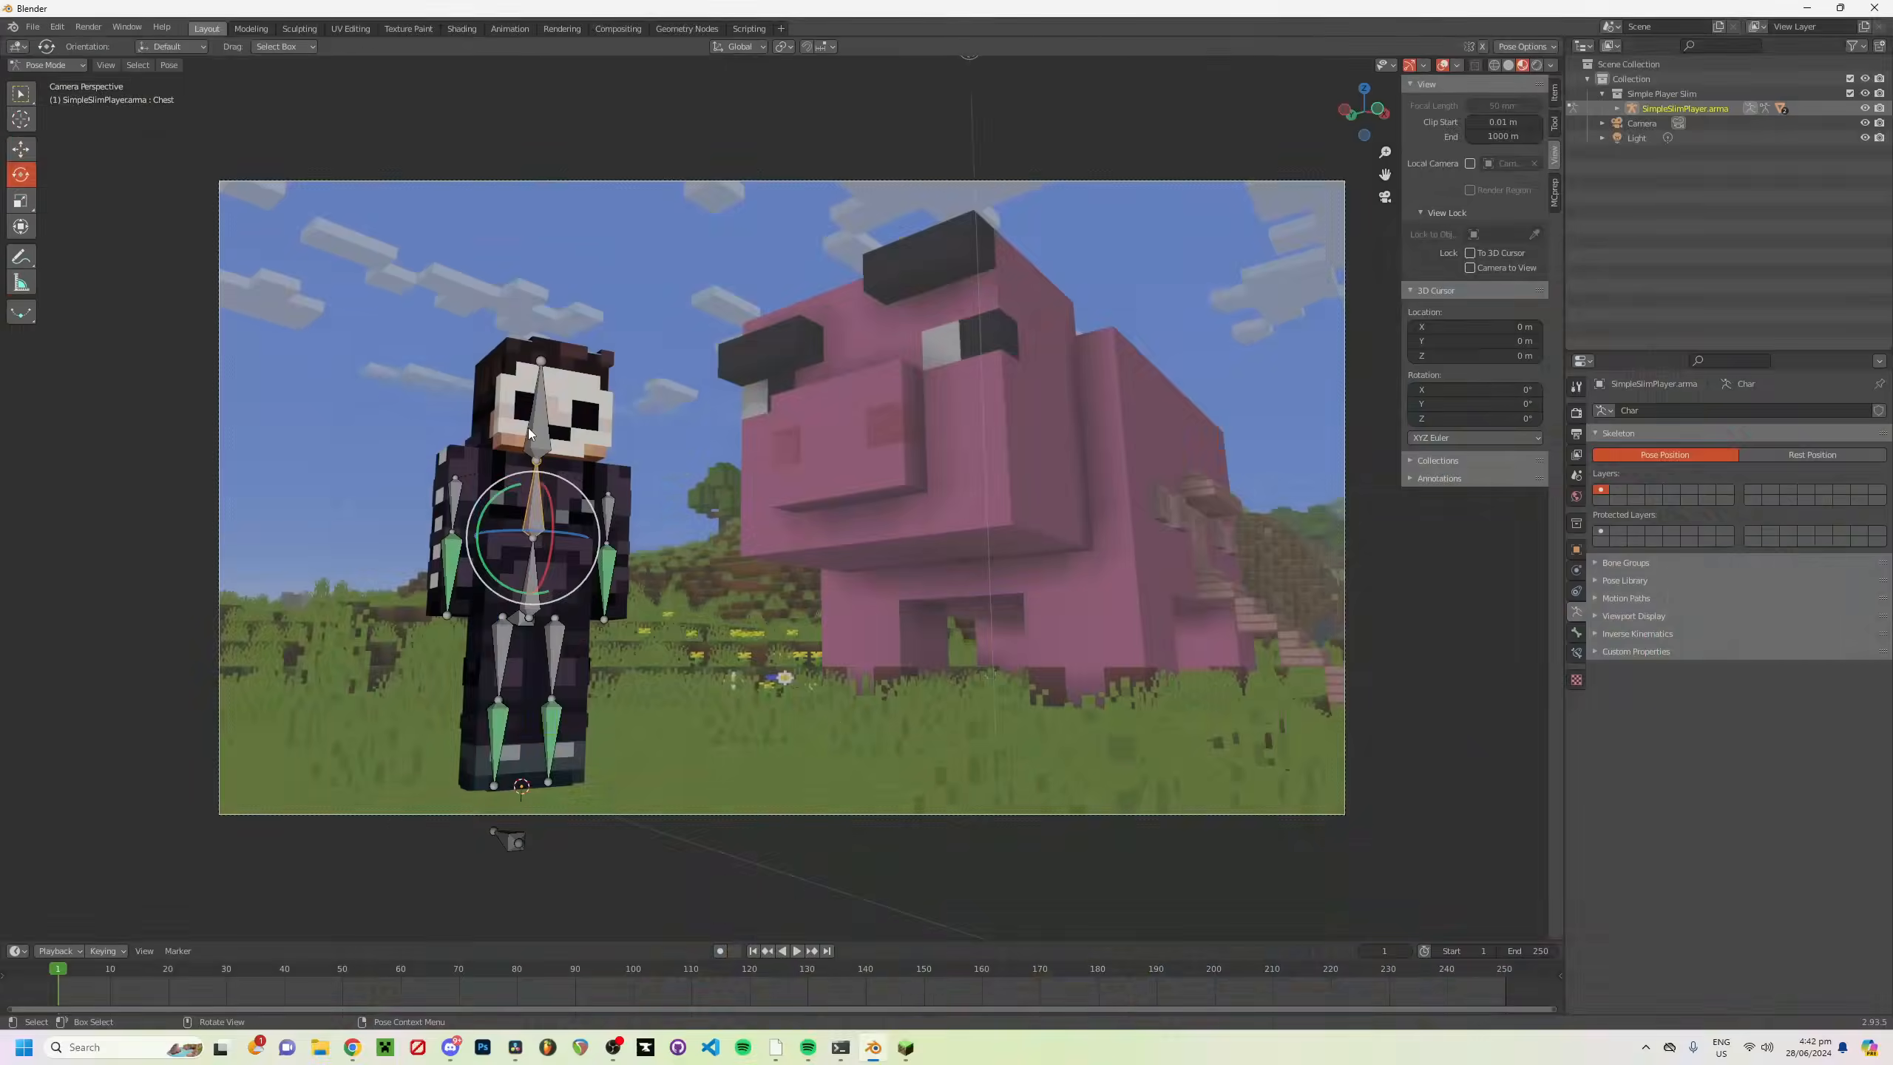
Step: Rotate the character's right upper arm outward and undo the trial bone changes
left_click(898, 720)
left_click(457, 507)
left_click_drag(475, 454, 447, 397)
left_click(21, 148)
key("ctrl+z")
key("ctrl+z")
key("ctrl+z")
key("ctrl+z")
key("ctrl+z")
Step: Rotate the character's left upper arm bone away from the body and fine-tune the right arm's angle
left_click(607, 510)
left_click_drag(653, 449, 629, 421)
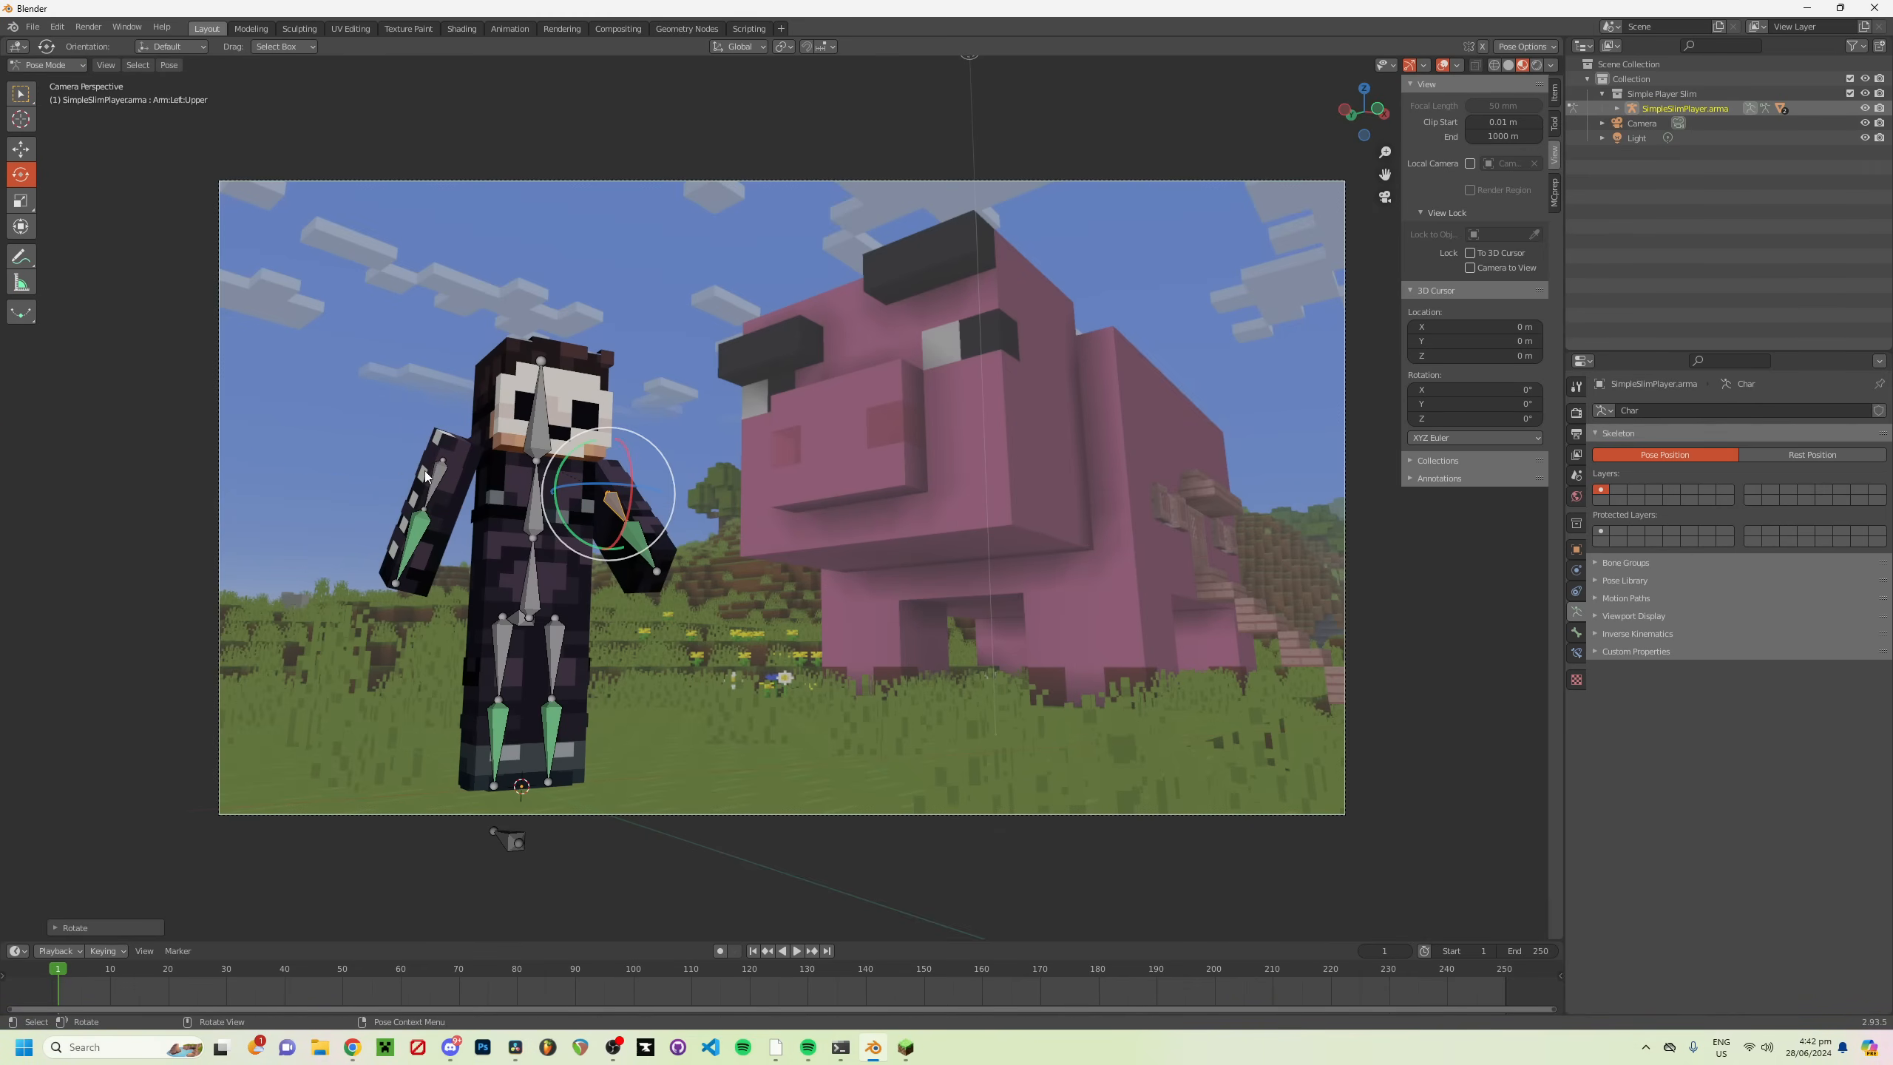
left_click(437, 474)
left_click_drag(422, 404, 415, 408)
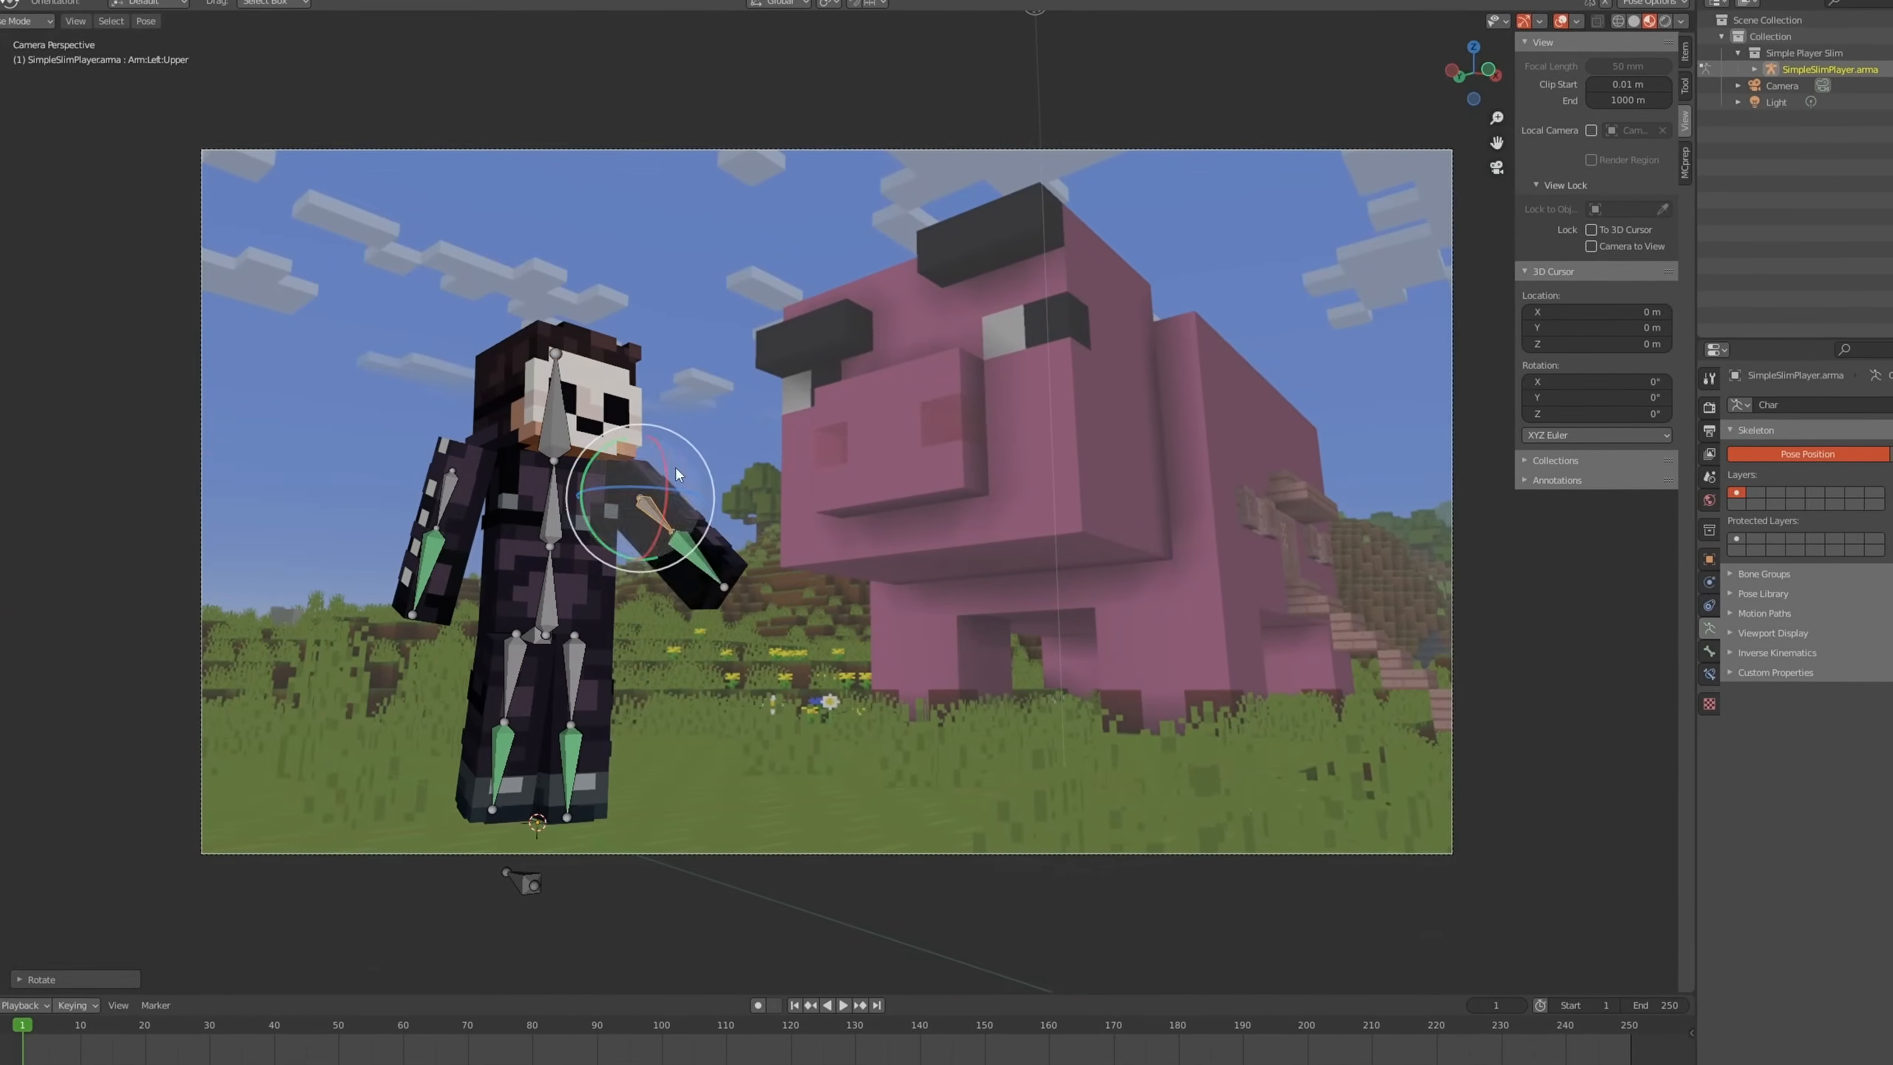
Step: Rotate the character's upper leg bones apart into a leaping stance with the left leg swung outward
left_click(574, 671)
left_click_drag(583, 638, 514, 579)
left_click(514, 675)
left_click(613, 656)
left_click_drag(611, 621, 589, 559)
Step: Raise both of the character's arms above the shoulders and tilt the head slightly
left_click(4, 135)
left_click(450, 496)
left_click_drag(415, 426, 427, 418)
left_click(679, 487)
left_click_drag(682, 440, 707, 473)
left_click(572, 425)
left_click_drag(589, 440, 578, 444)
left_click_drag(591, 395, 578, 397)
left_click(451, 496)
left_click_drag(444, 393, 693, 529)
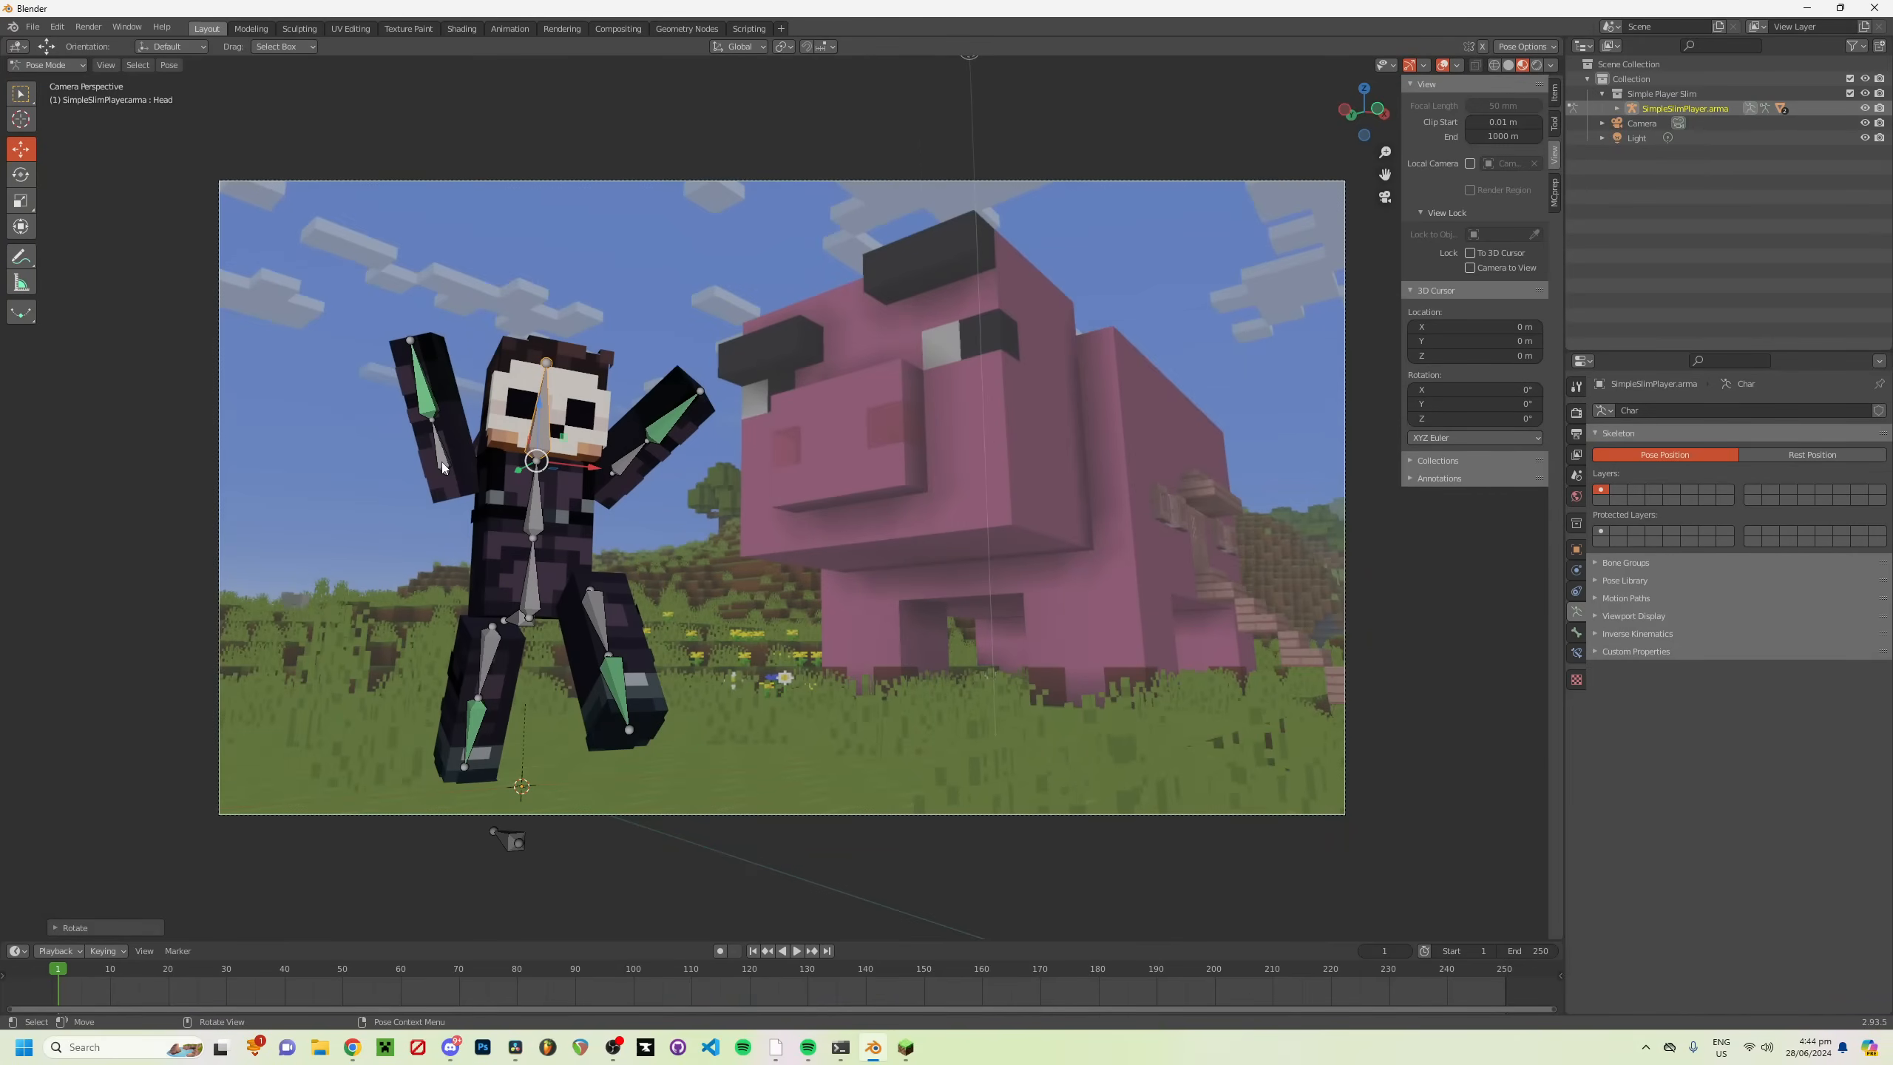
Step: Move both upper arm bones slightly so the raised arms sit properly at the shoulders
left_click(456, 461)
left_click_drag(463, 427, 463, 411)
left_click(630, 469)
left_click_drag(614, 412, 620, 413)
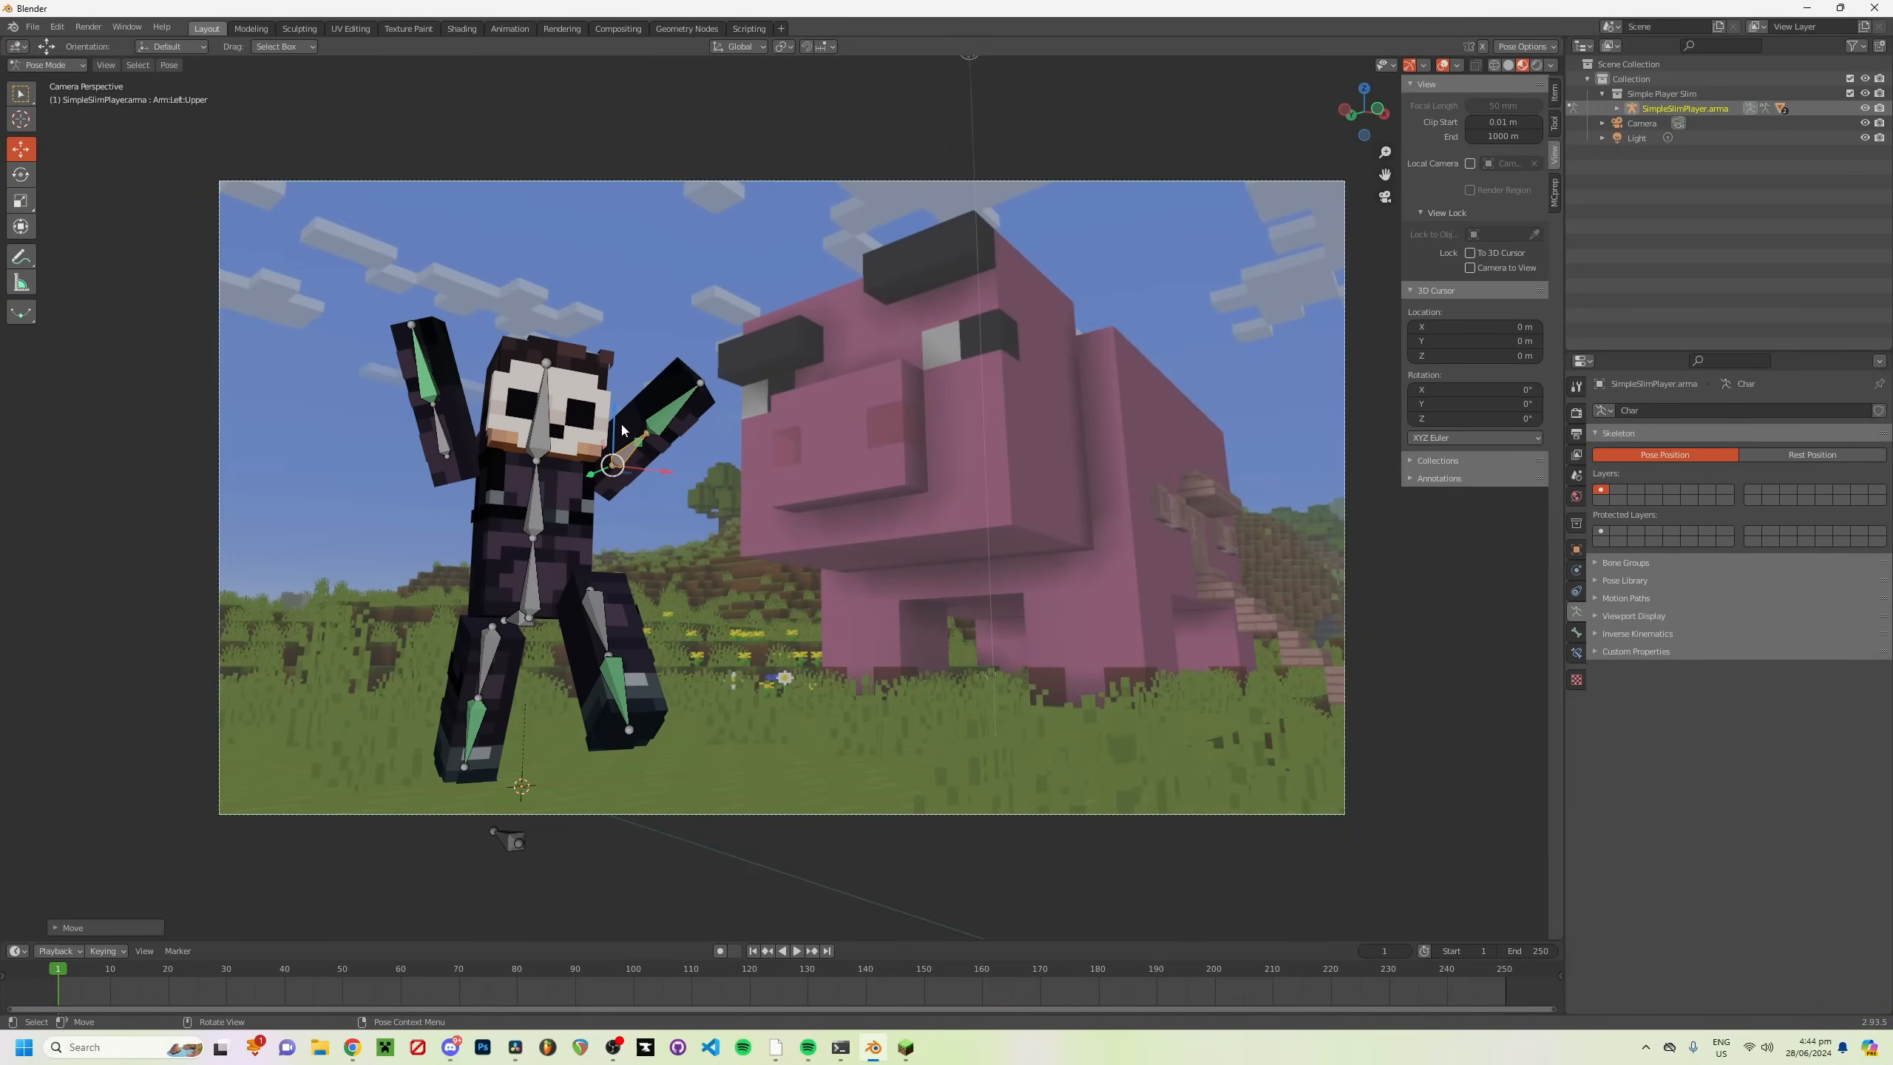
left_click(642, 514)
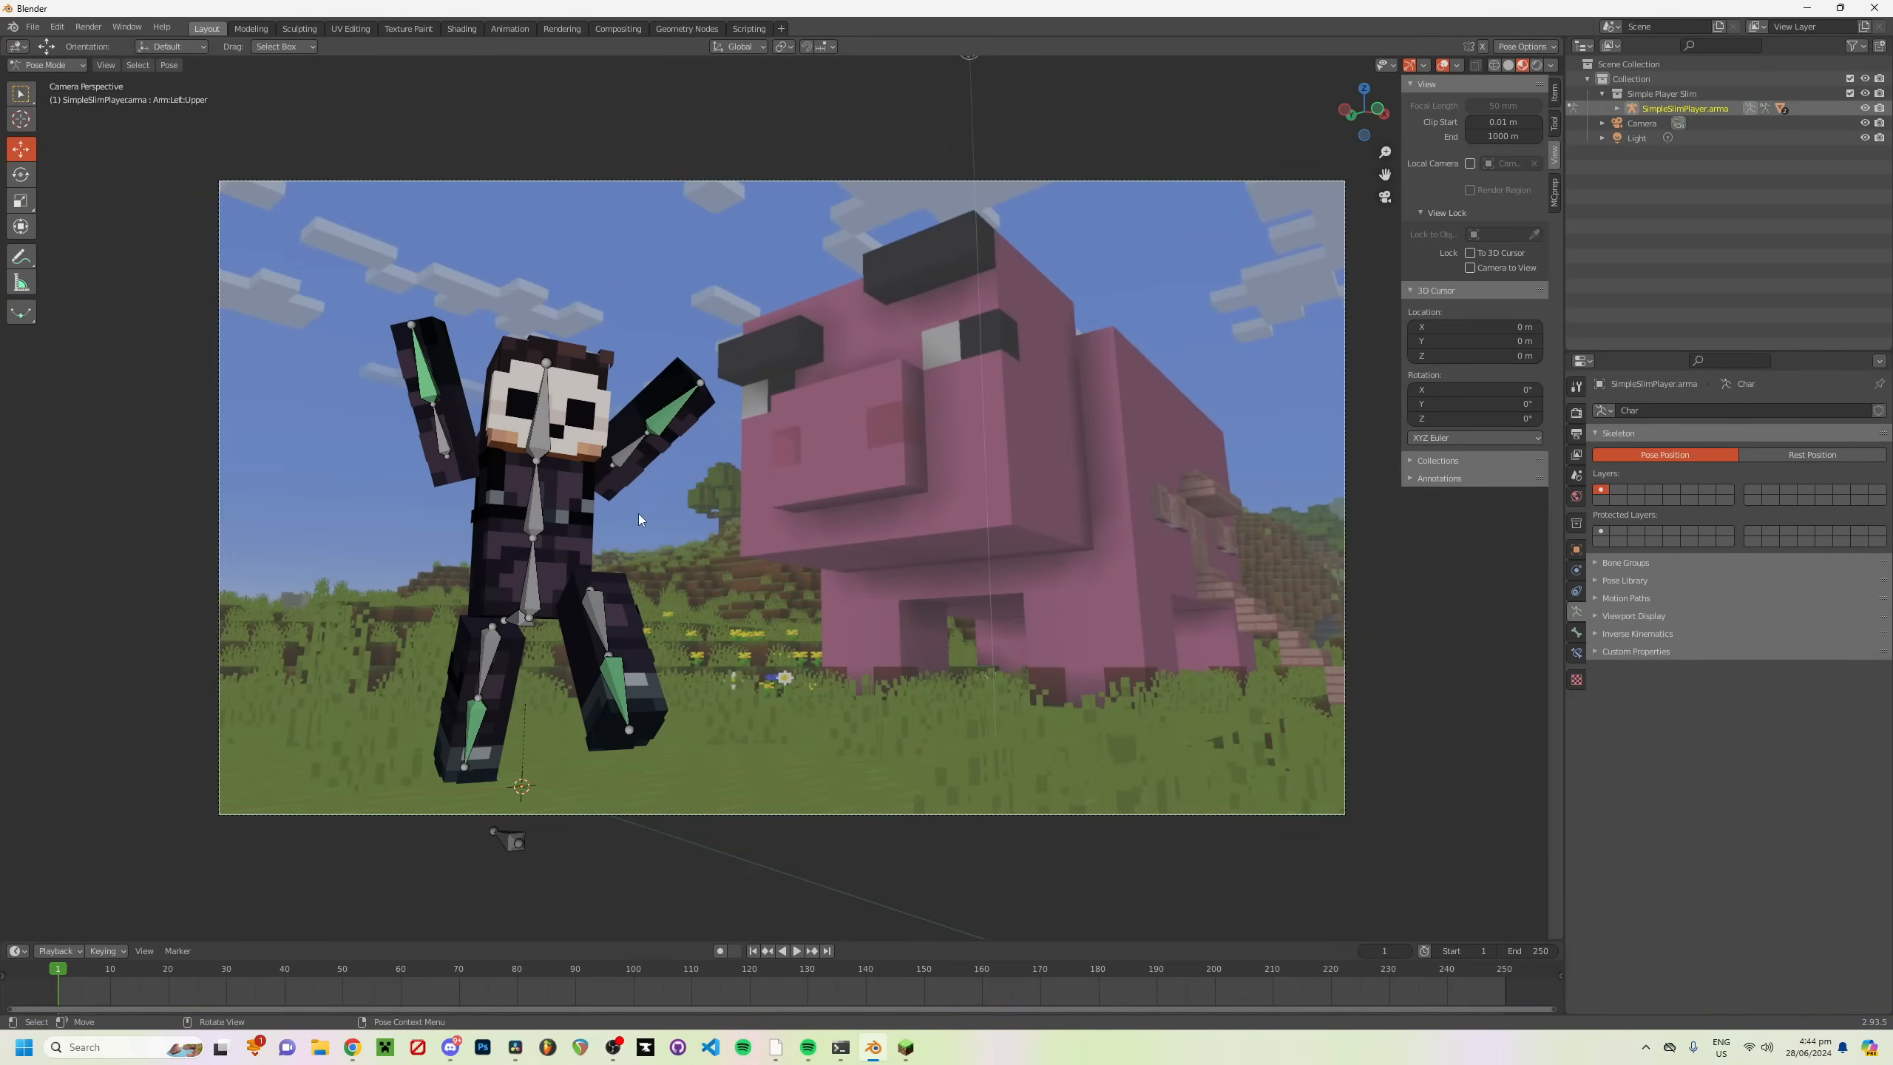
Step: Reposition both upper leg bones slightly at the hips and return to Object Mode
left_click(595, 607)
left_click_drag(639, 582, 639, 590)
left_click(486, 641)
left_click_drag(496, 563, 497, 561)
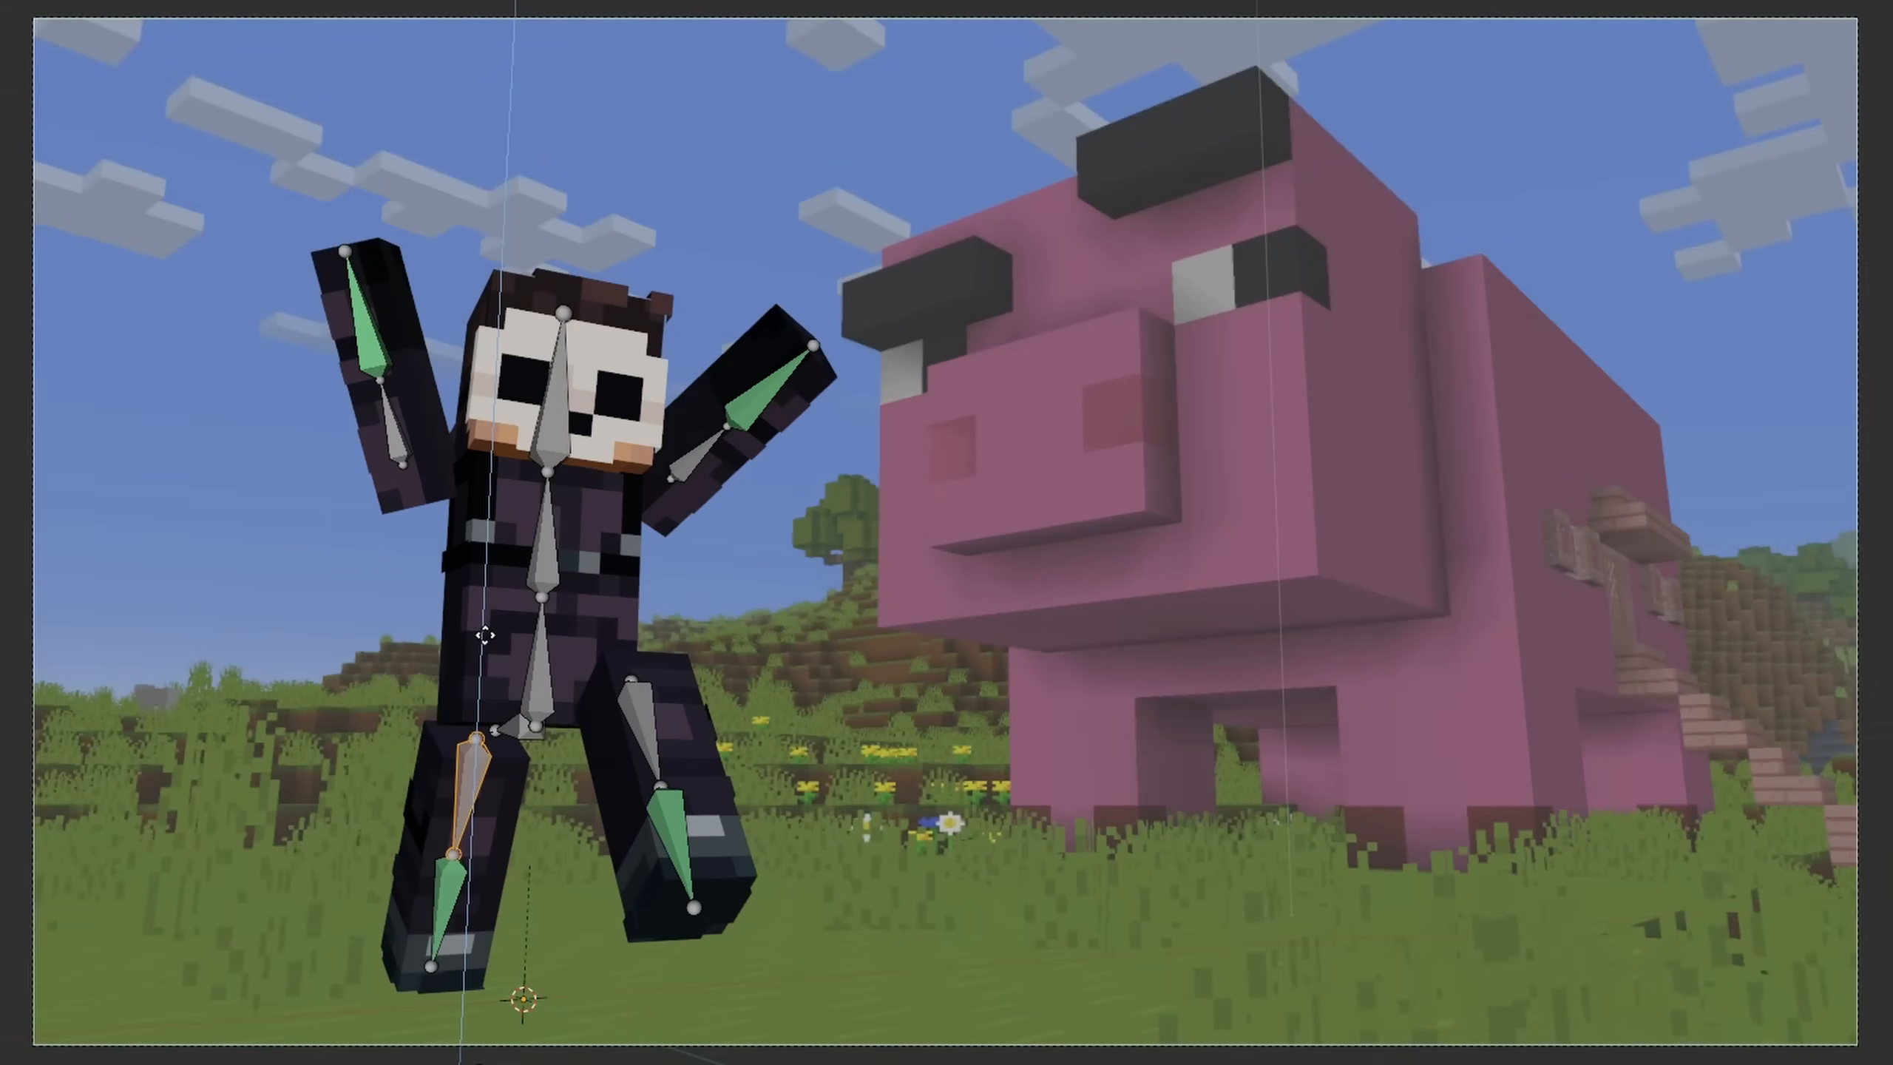
left_click_drag(485, 635, 487, 636)
left_click(795, 513)
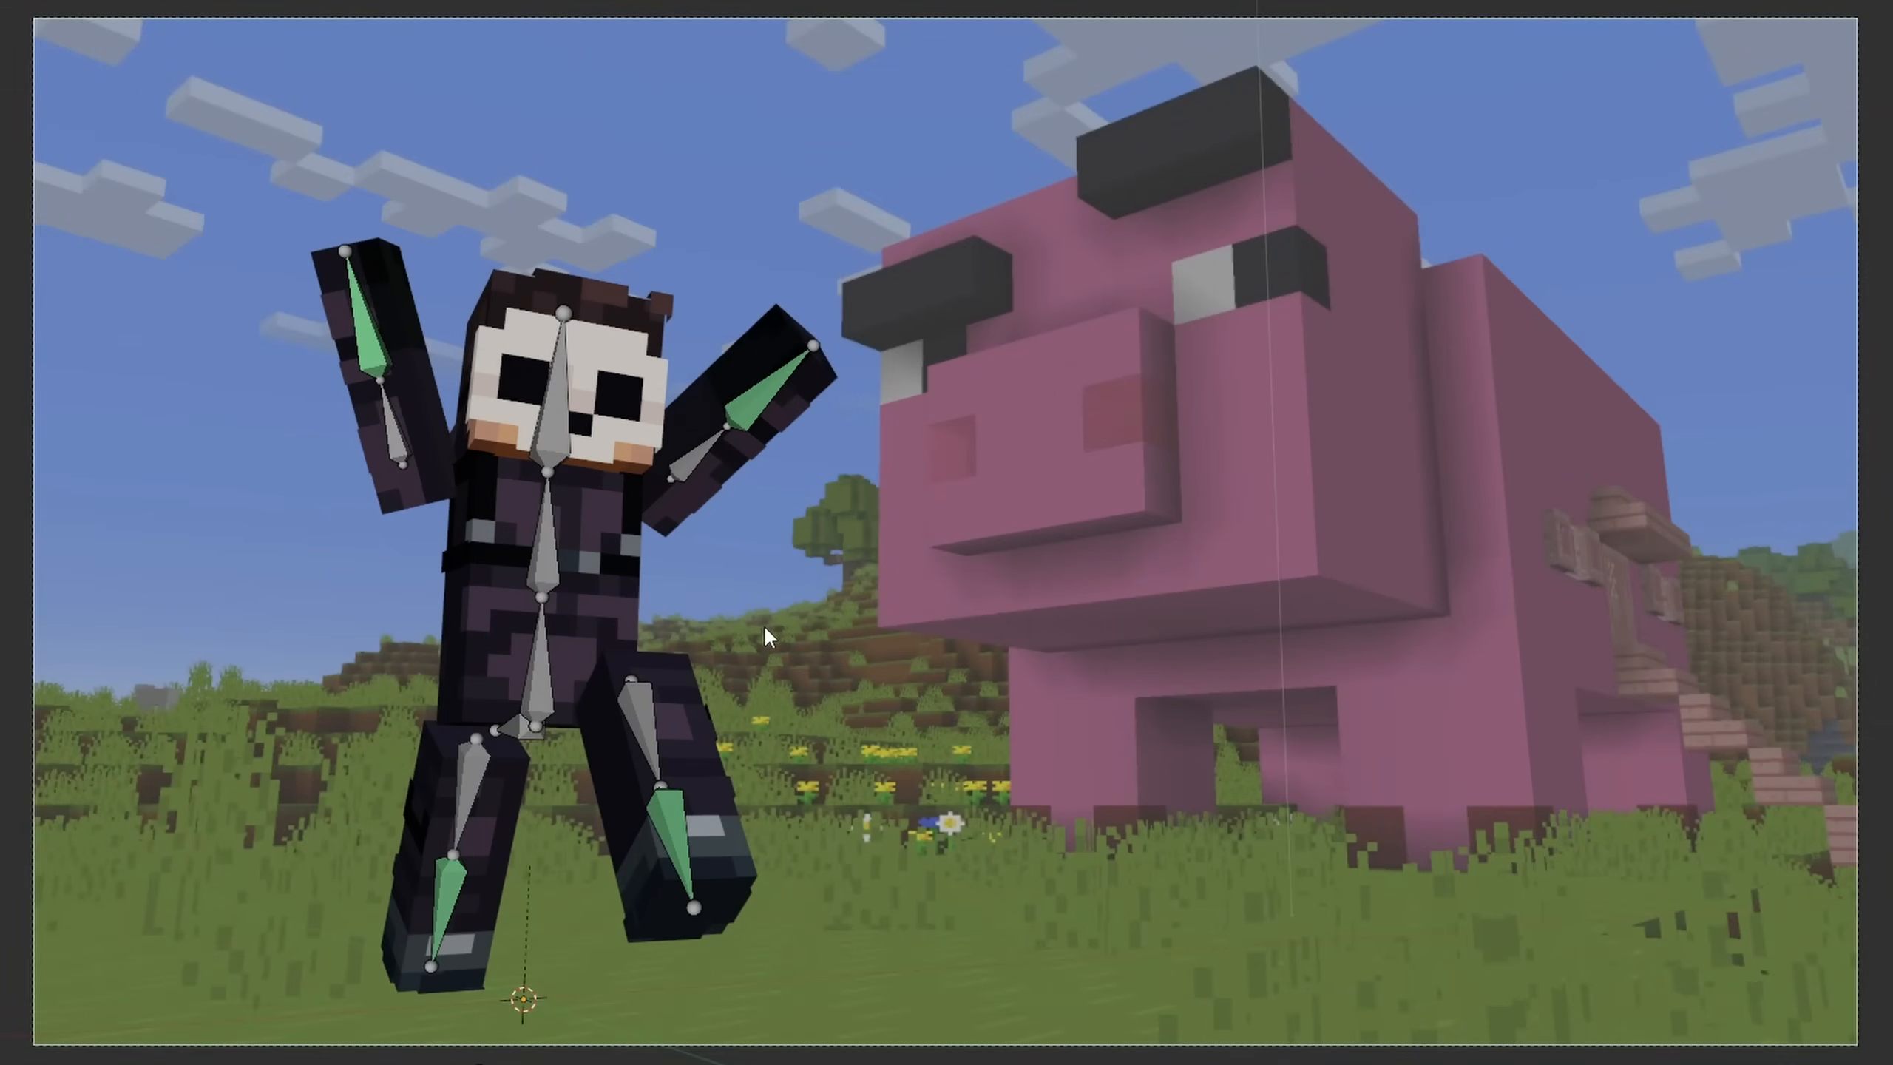
key("ctrl+Tab")
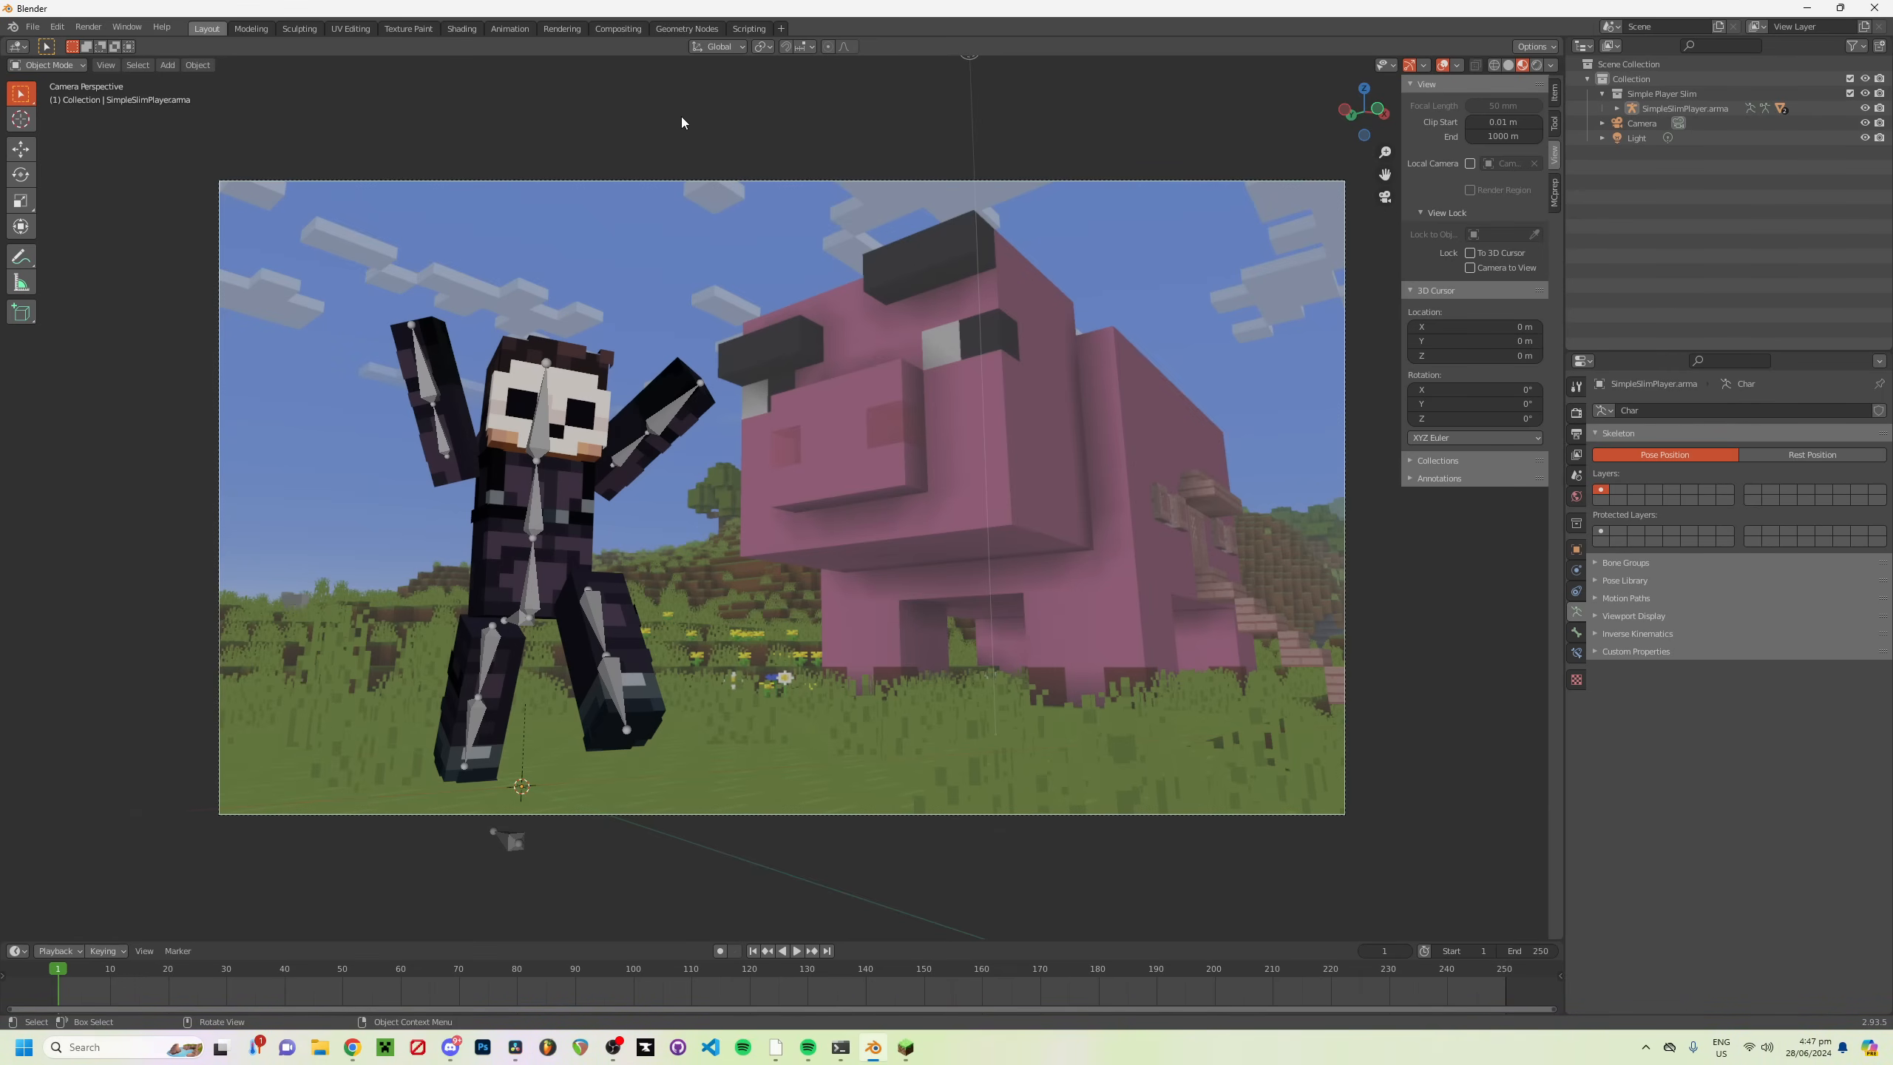
Step: Switch the viewport to rendered shading and select the scene's light above the character
left_click(1577, 413)
left_click(1538, 67)
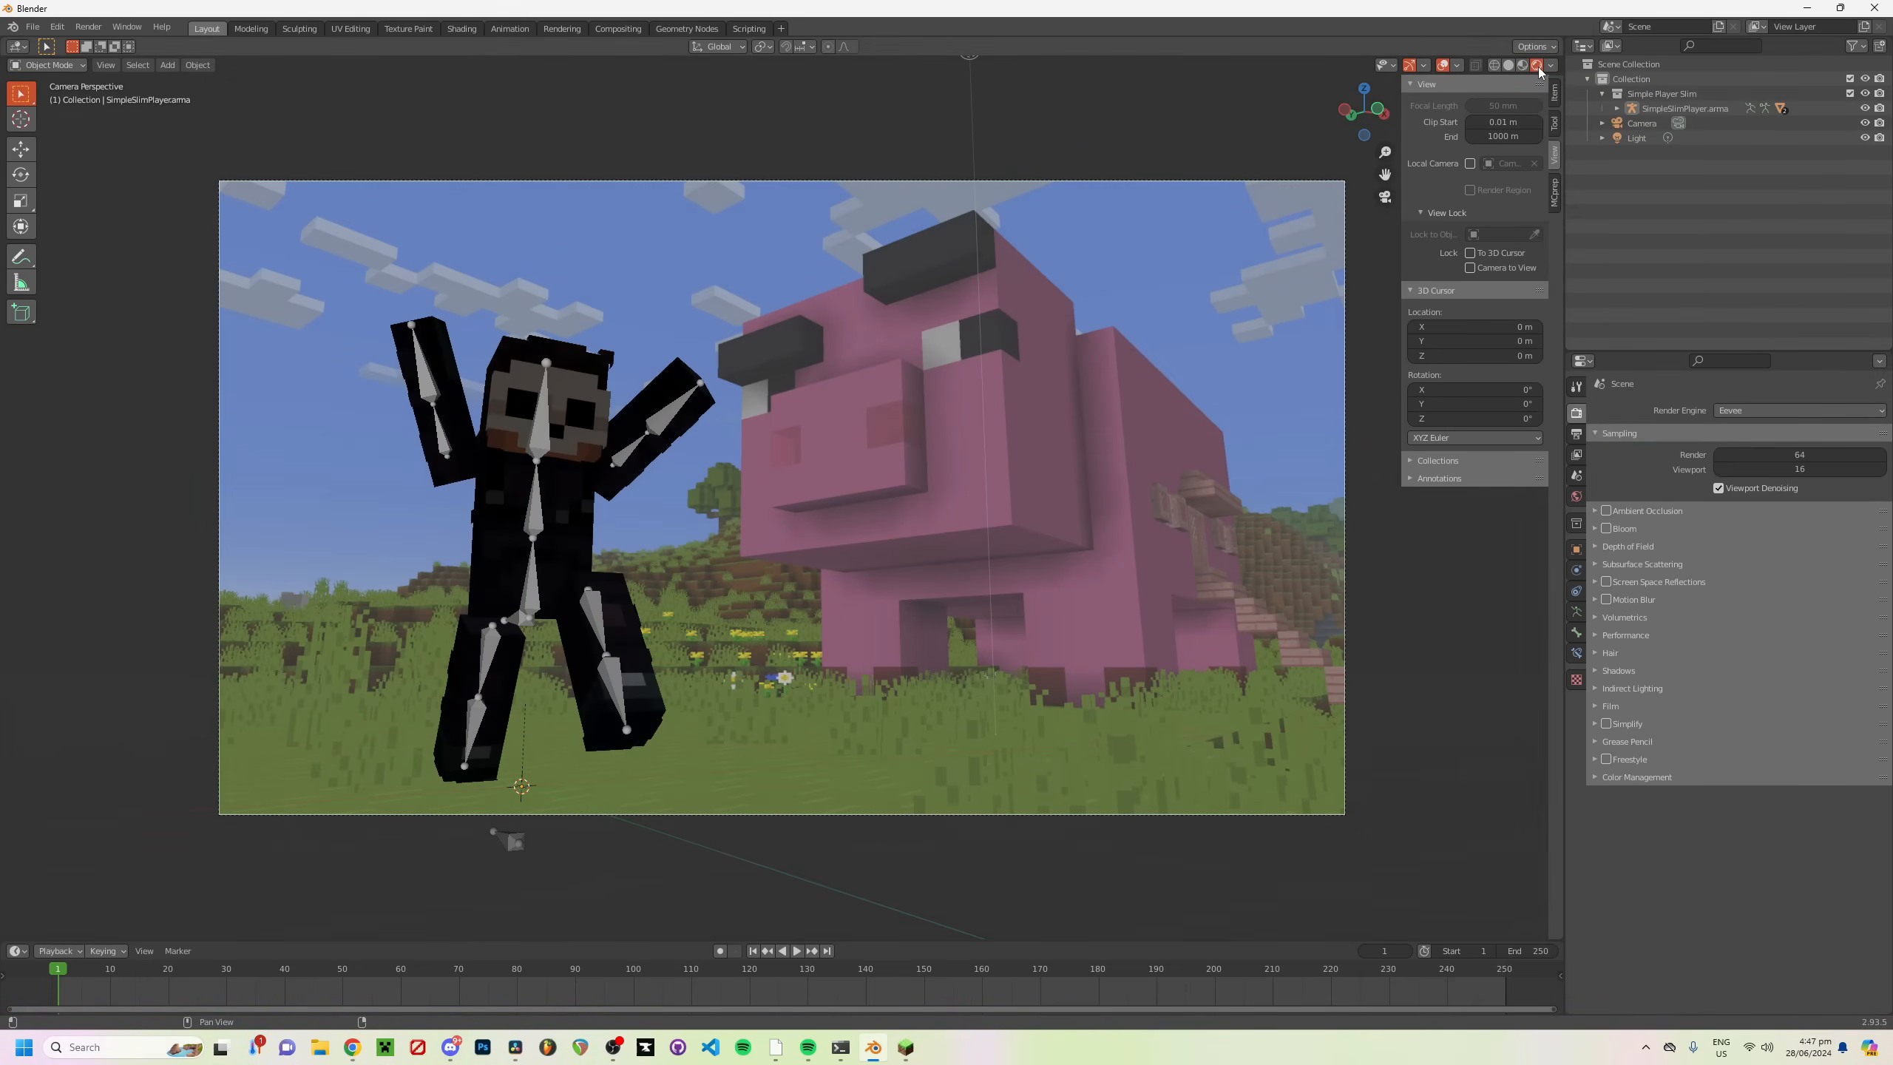
left_click(546, 461)
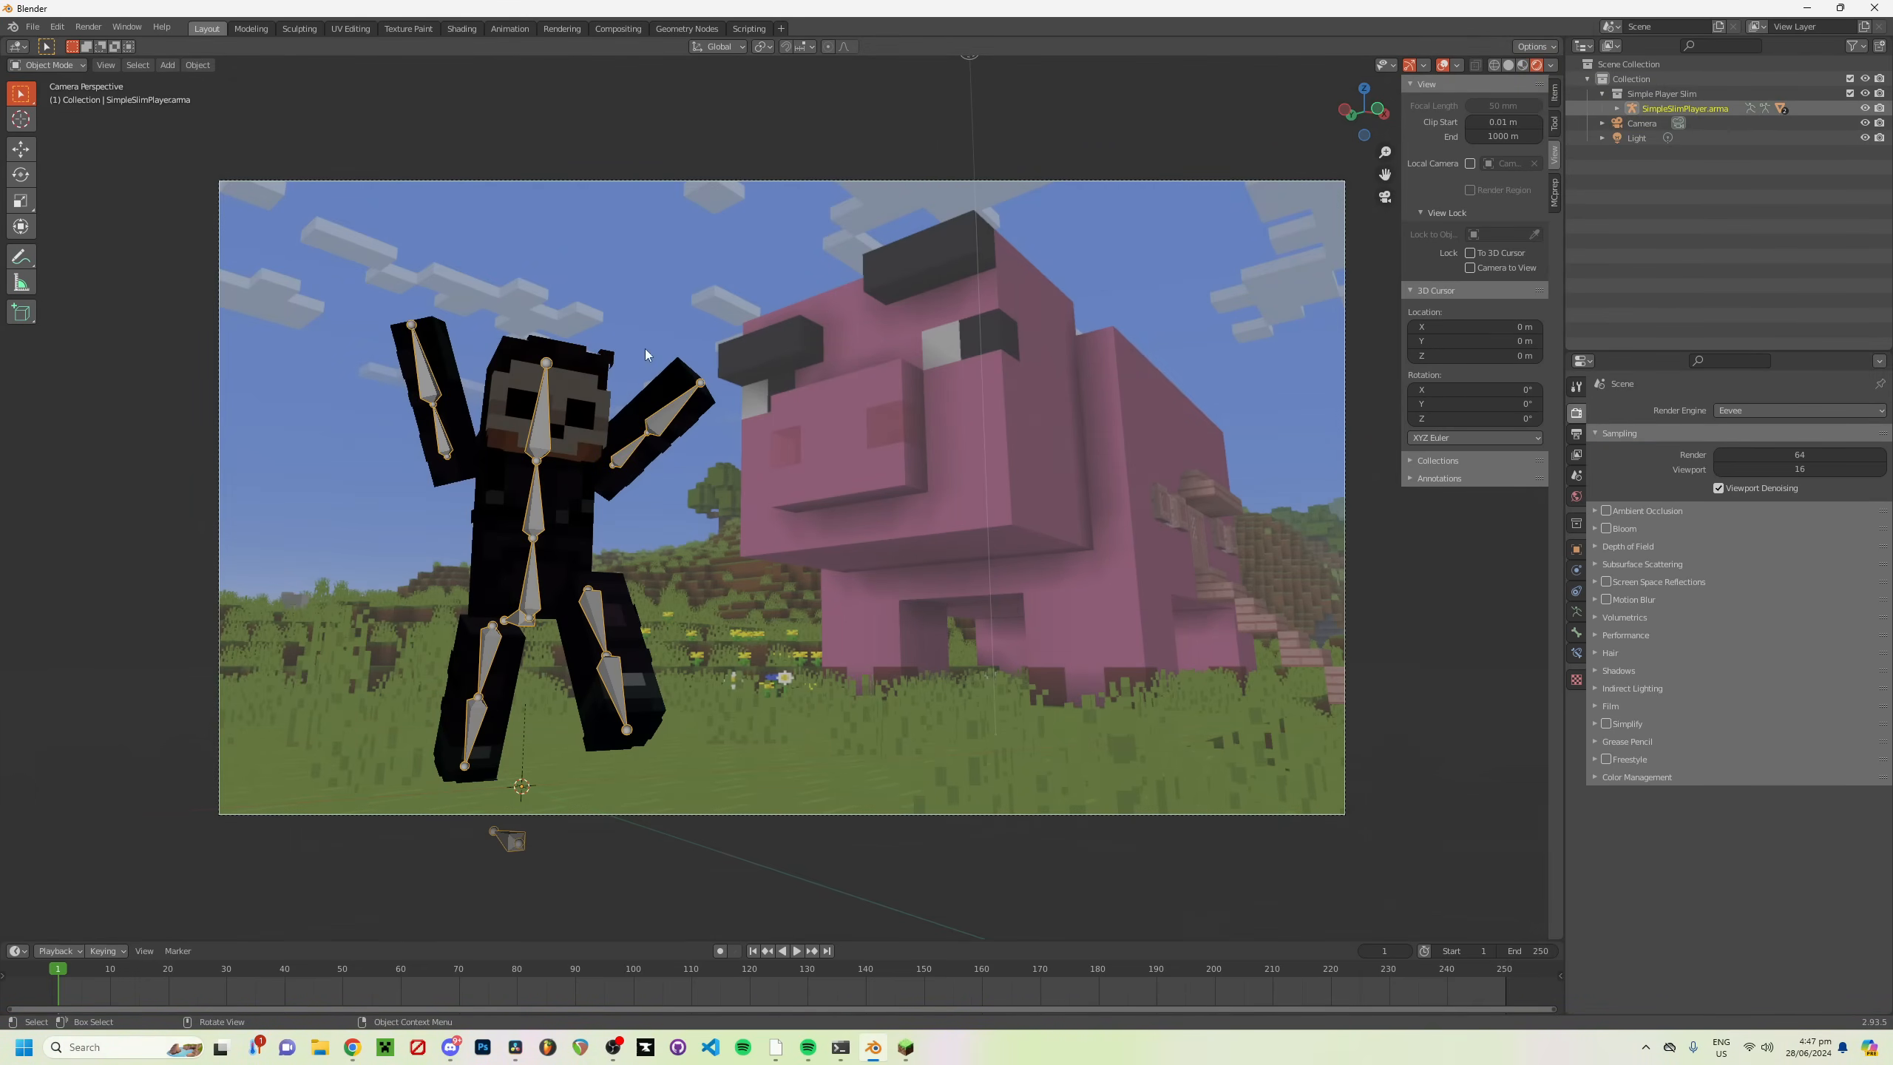
middle_click_drag(577, 378, 1032, 361)
scroll(602, 289, "down", 9)
middle_click_drag(1083, 559, 1208, 512)
scroll(962, 501, "up", 2)
middle_click_drag(920, 487, 896, 522)
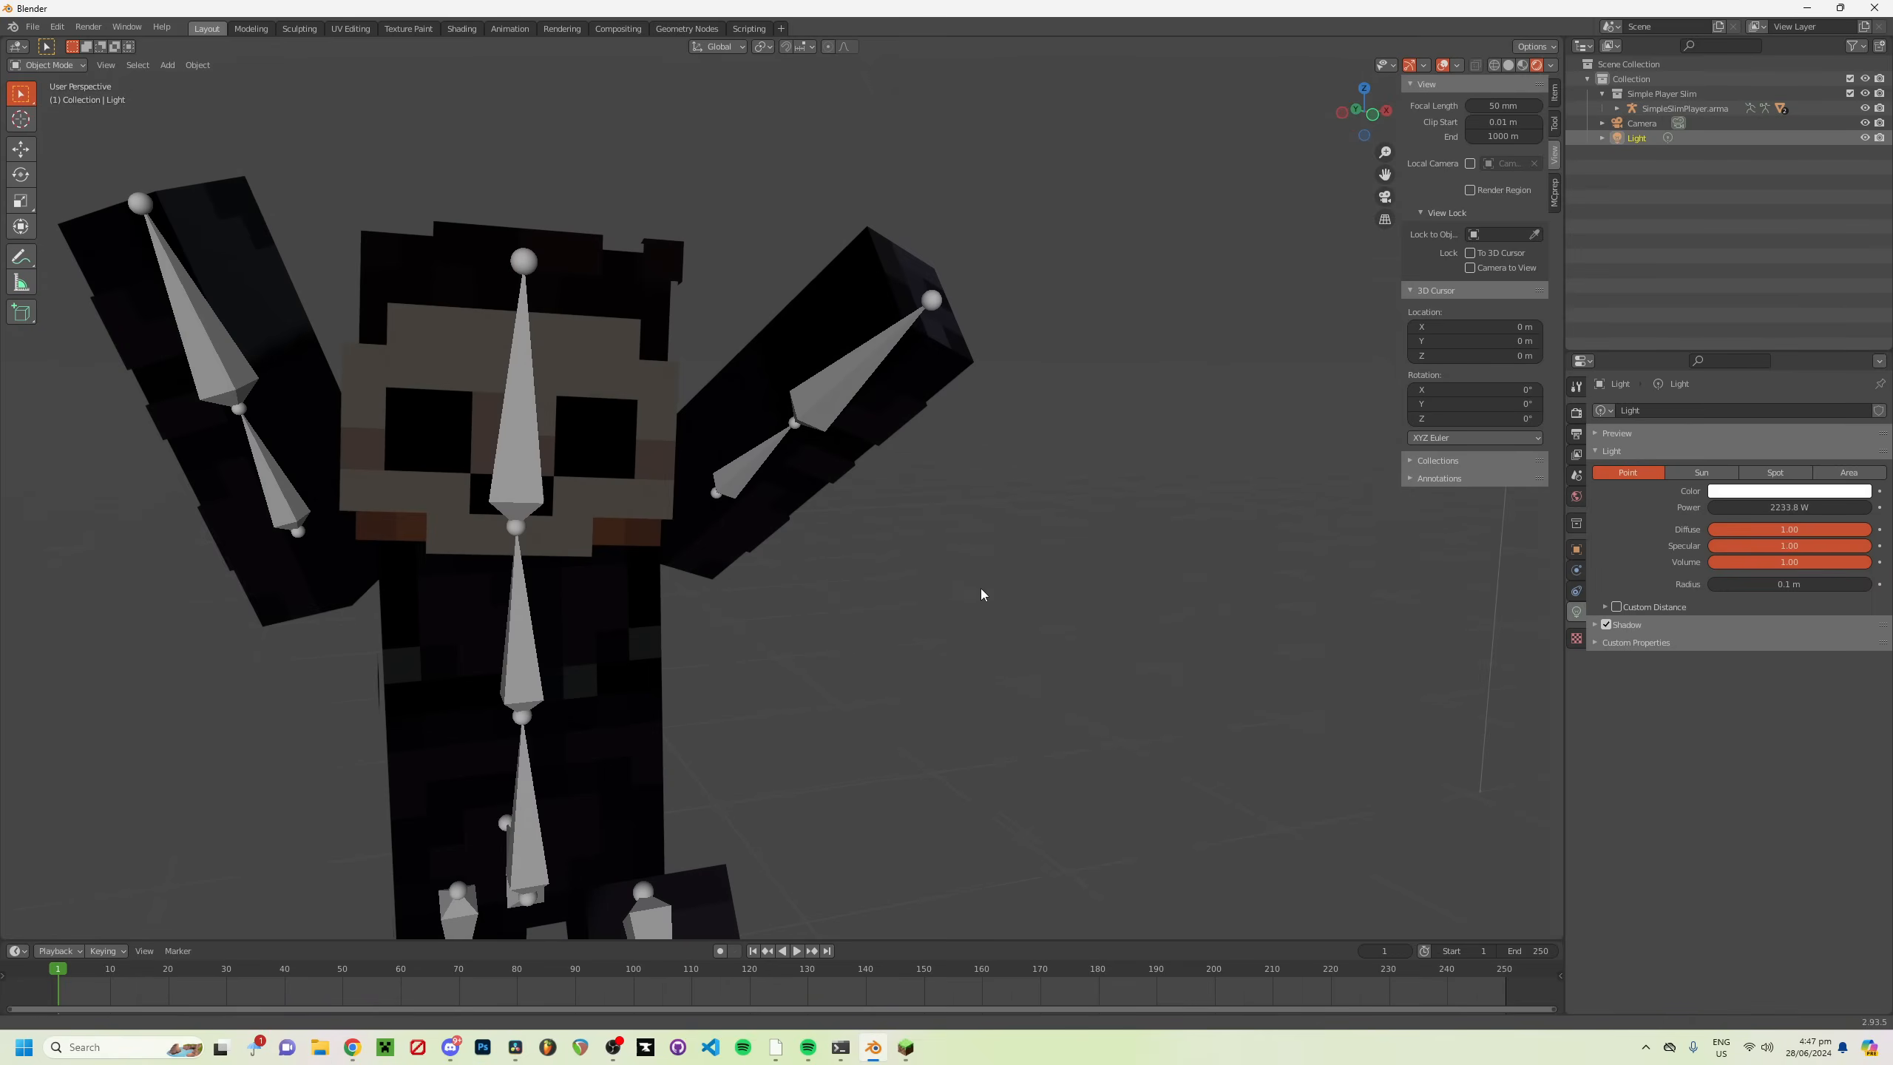
scroll(980, 594, "down", 8)
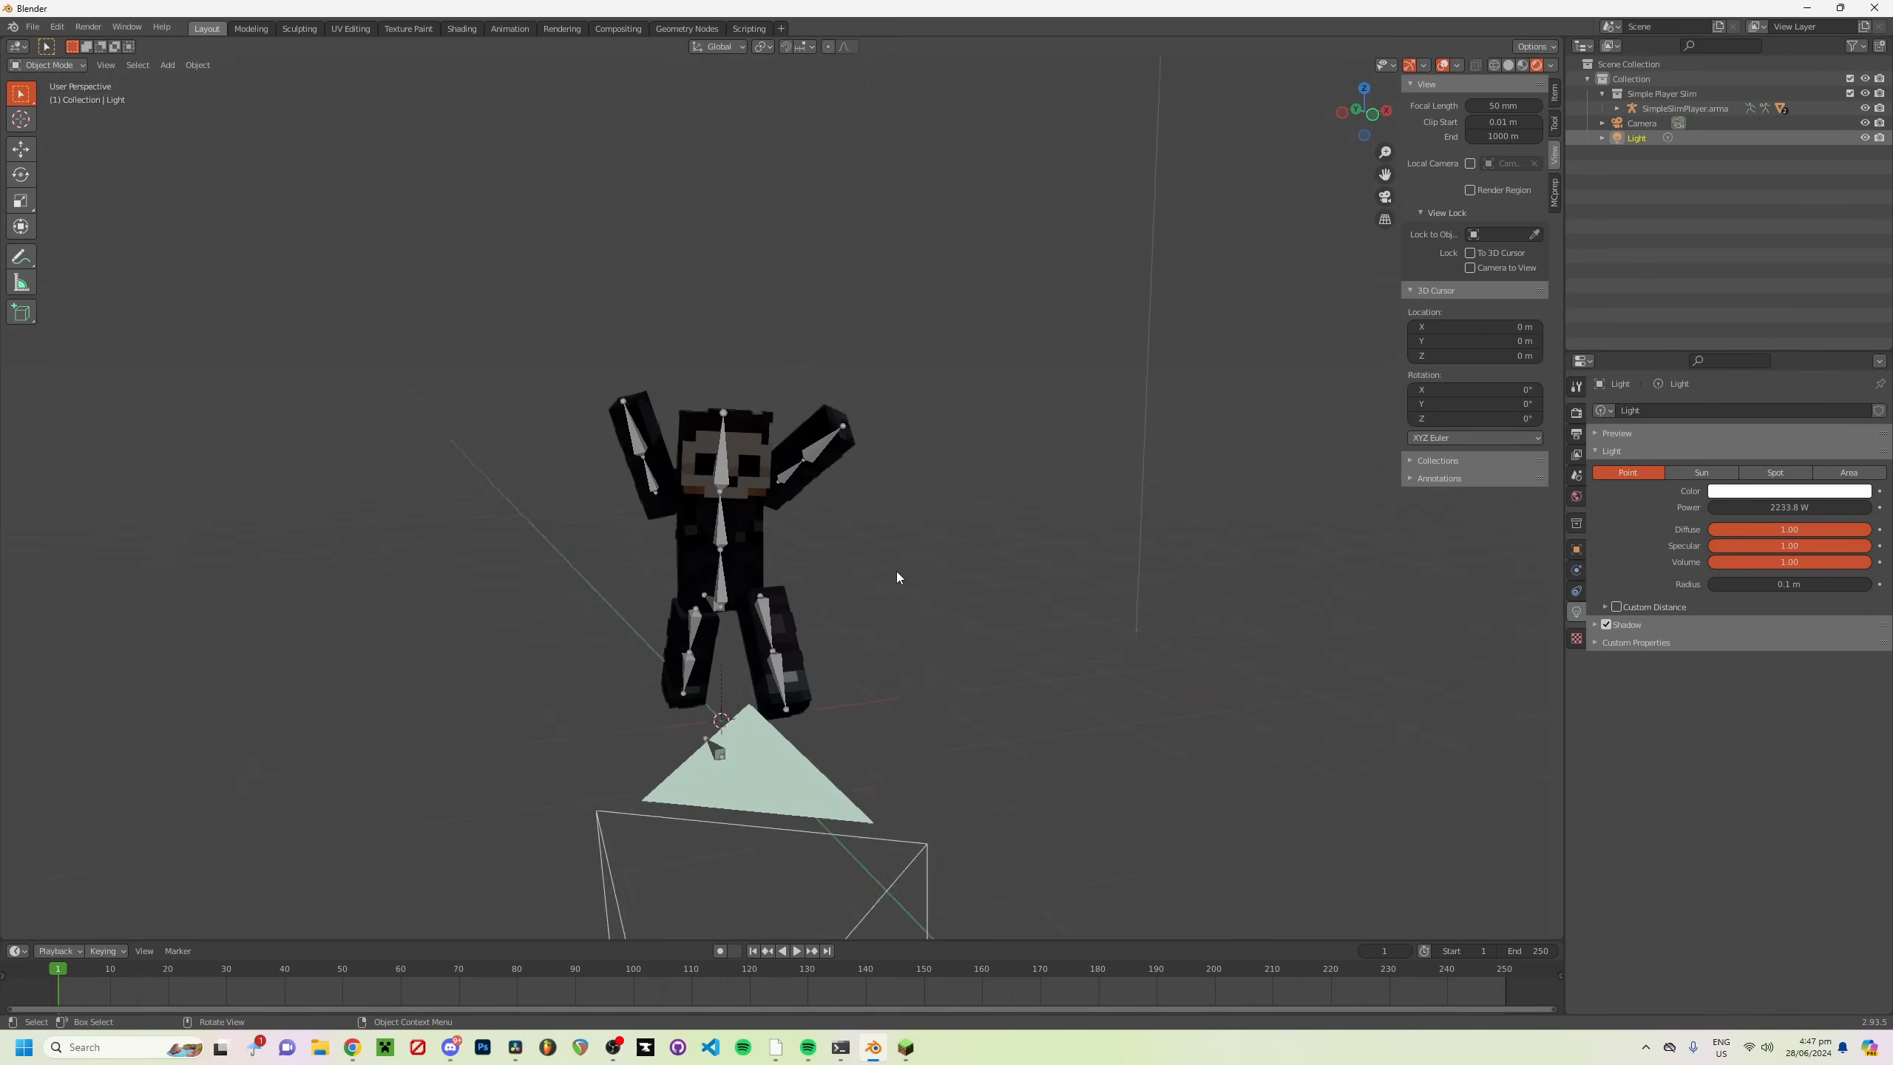
middle_click_drag(971, 214, 914, 376, "shift")
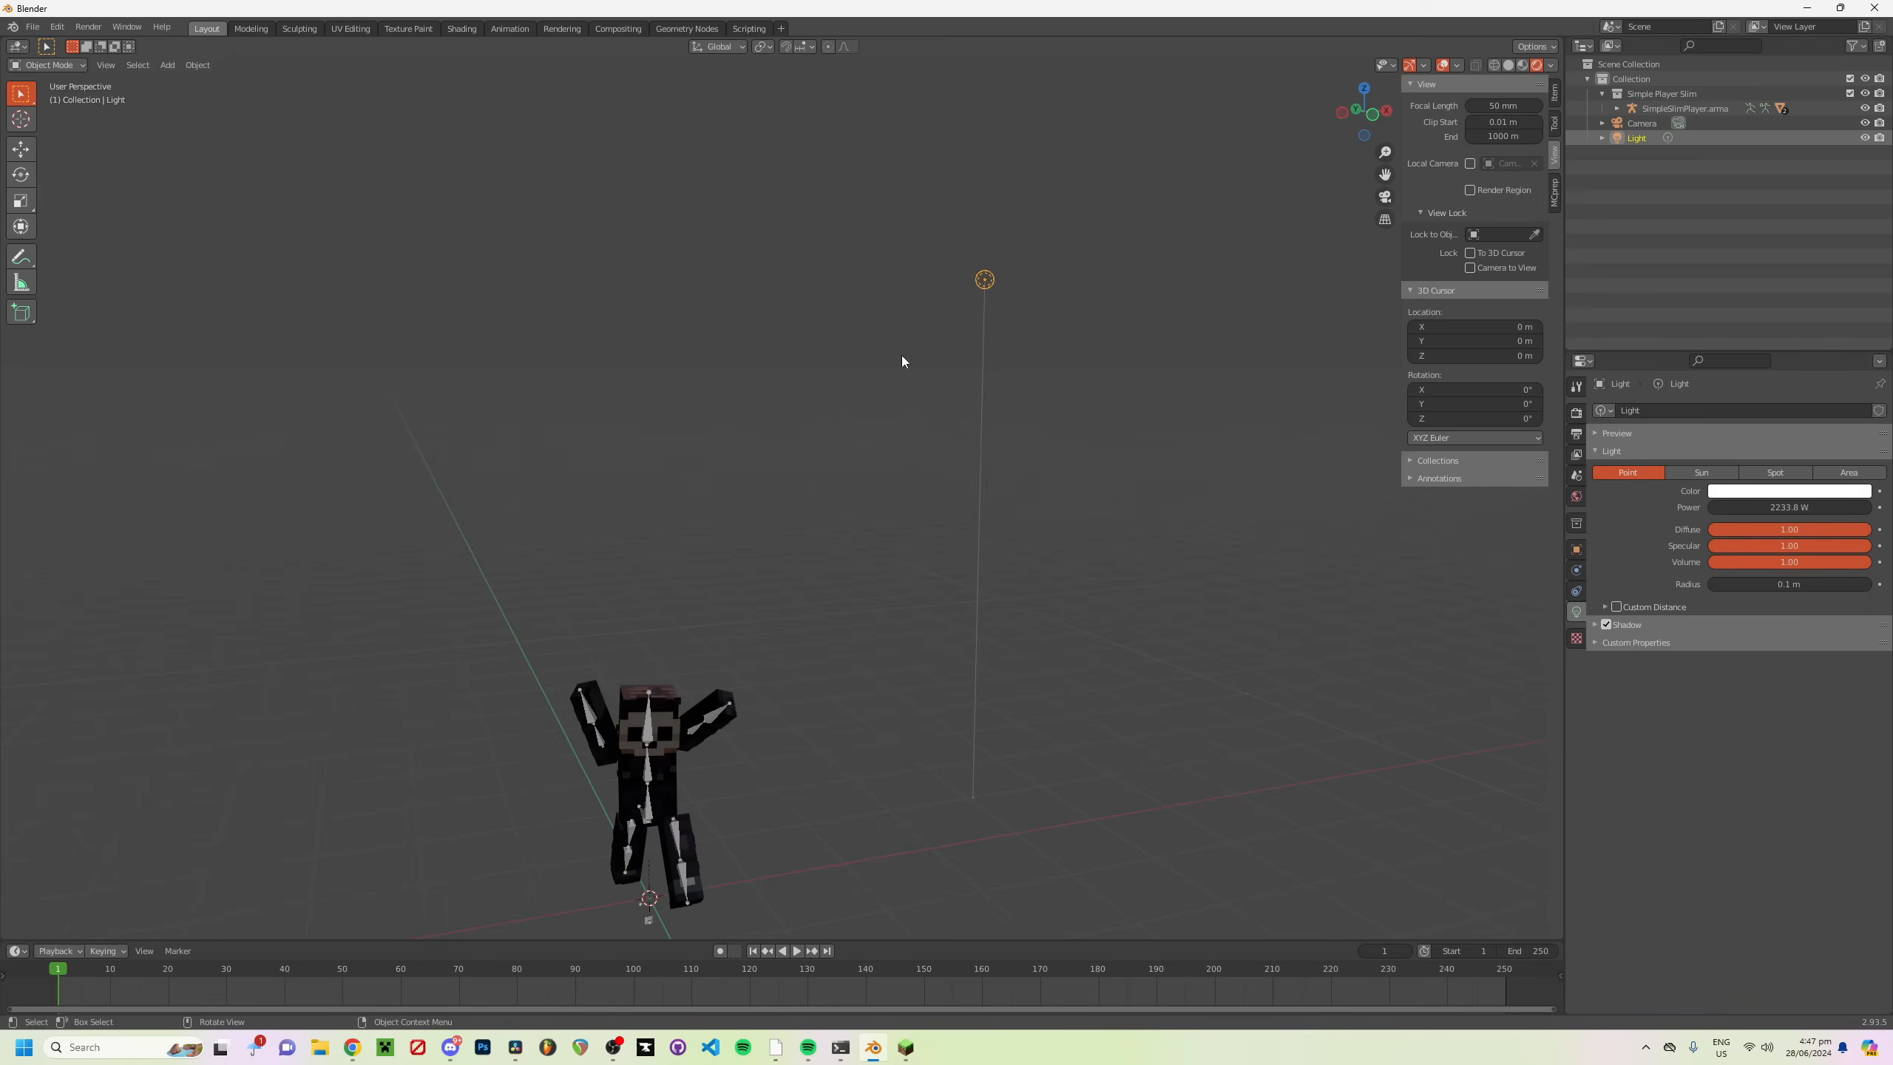
Step: Change the point light to a Sun, angle it toward the character and adjust its strength
left_click(21, 174)
left_click_drag(982, 257, 947, 240)
left_click_drag(1013, 293, 942, 301)
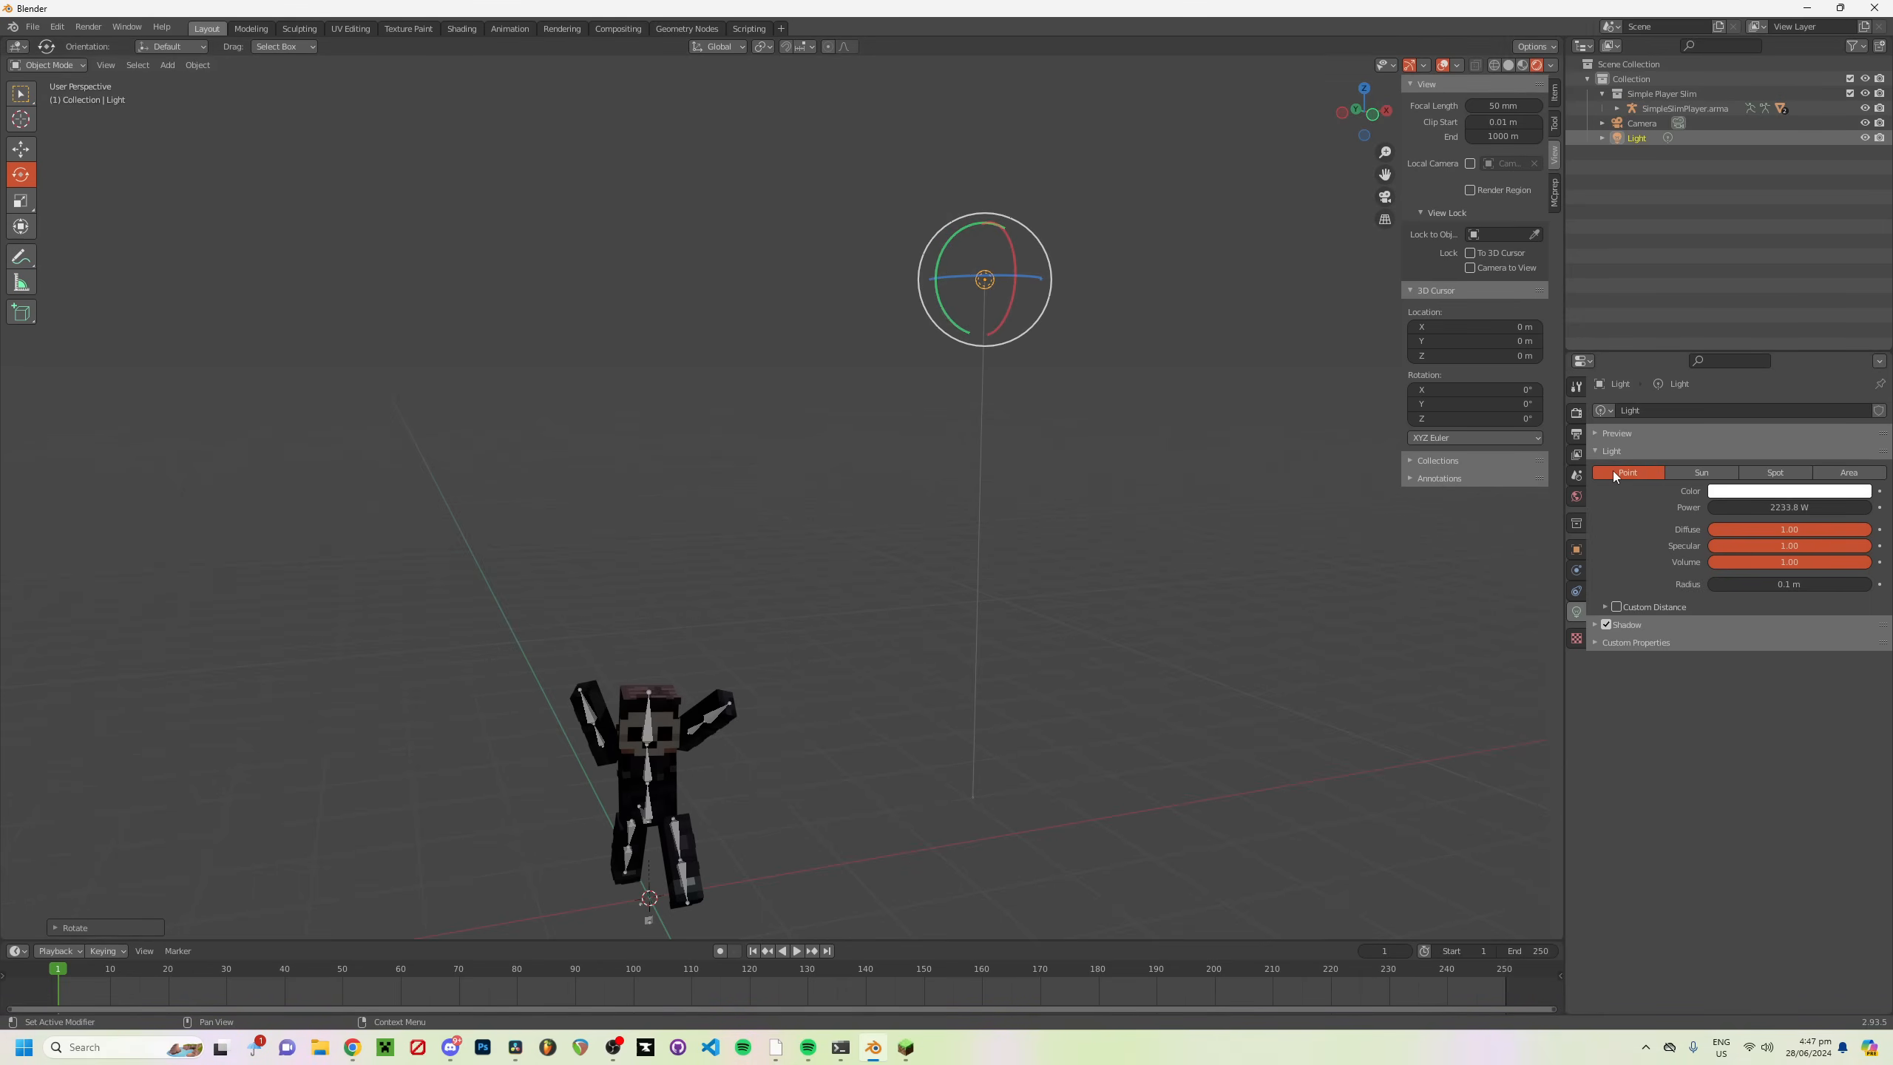
left_click(1700, 477)
left_click_drag(912, 296, 936, 336)
left_click_drag(1788, 507, 1774, 507)
Step: Rotate the sun light in the camera view so the character's lighting direction matches the backdrop
key("KP_0")
left_click_drag(1078, 49, 1184, 57)
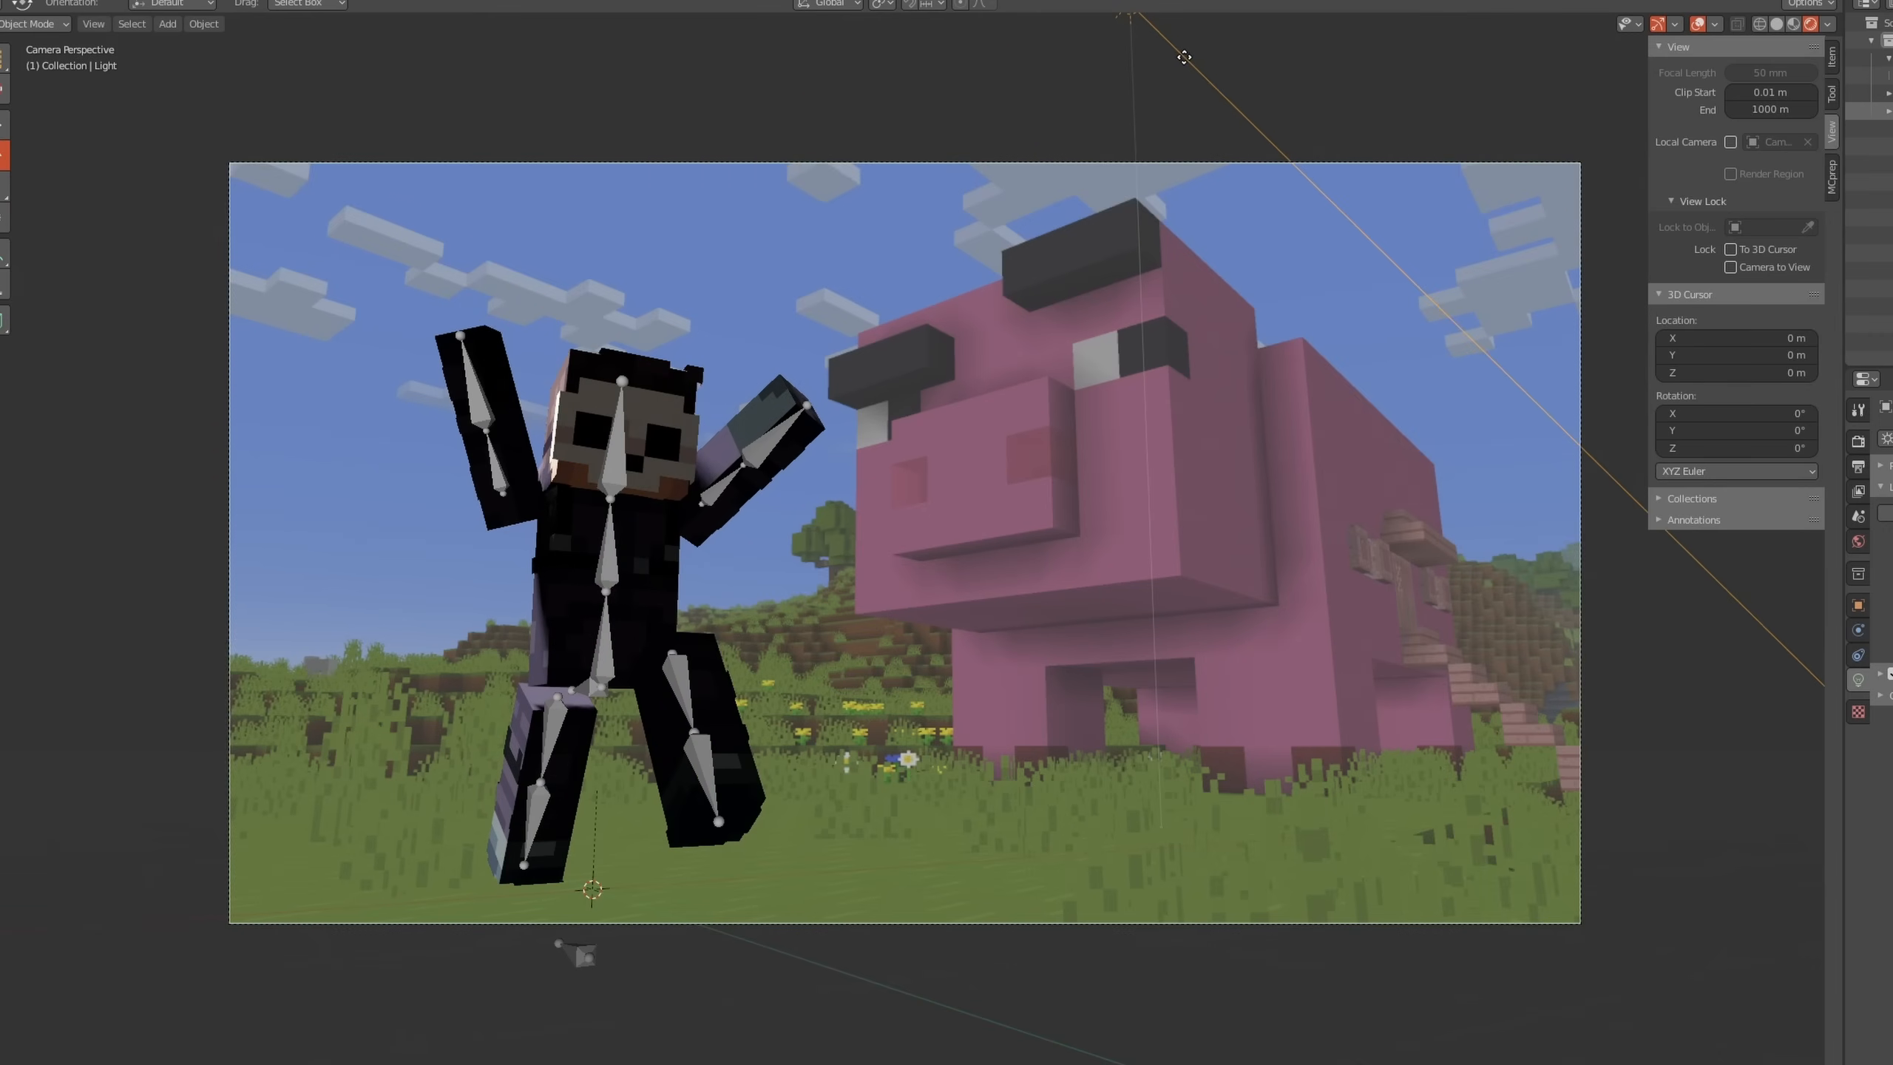
middle_click_drag(850, 387, 1154, 293)
left_click_drag(1149, 225, 1209, 246)
key("KP_0")
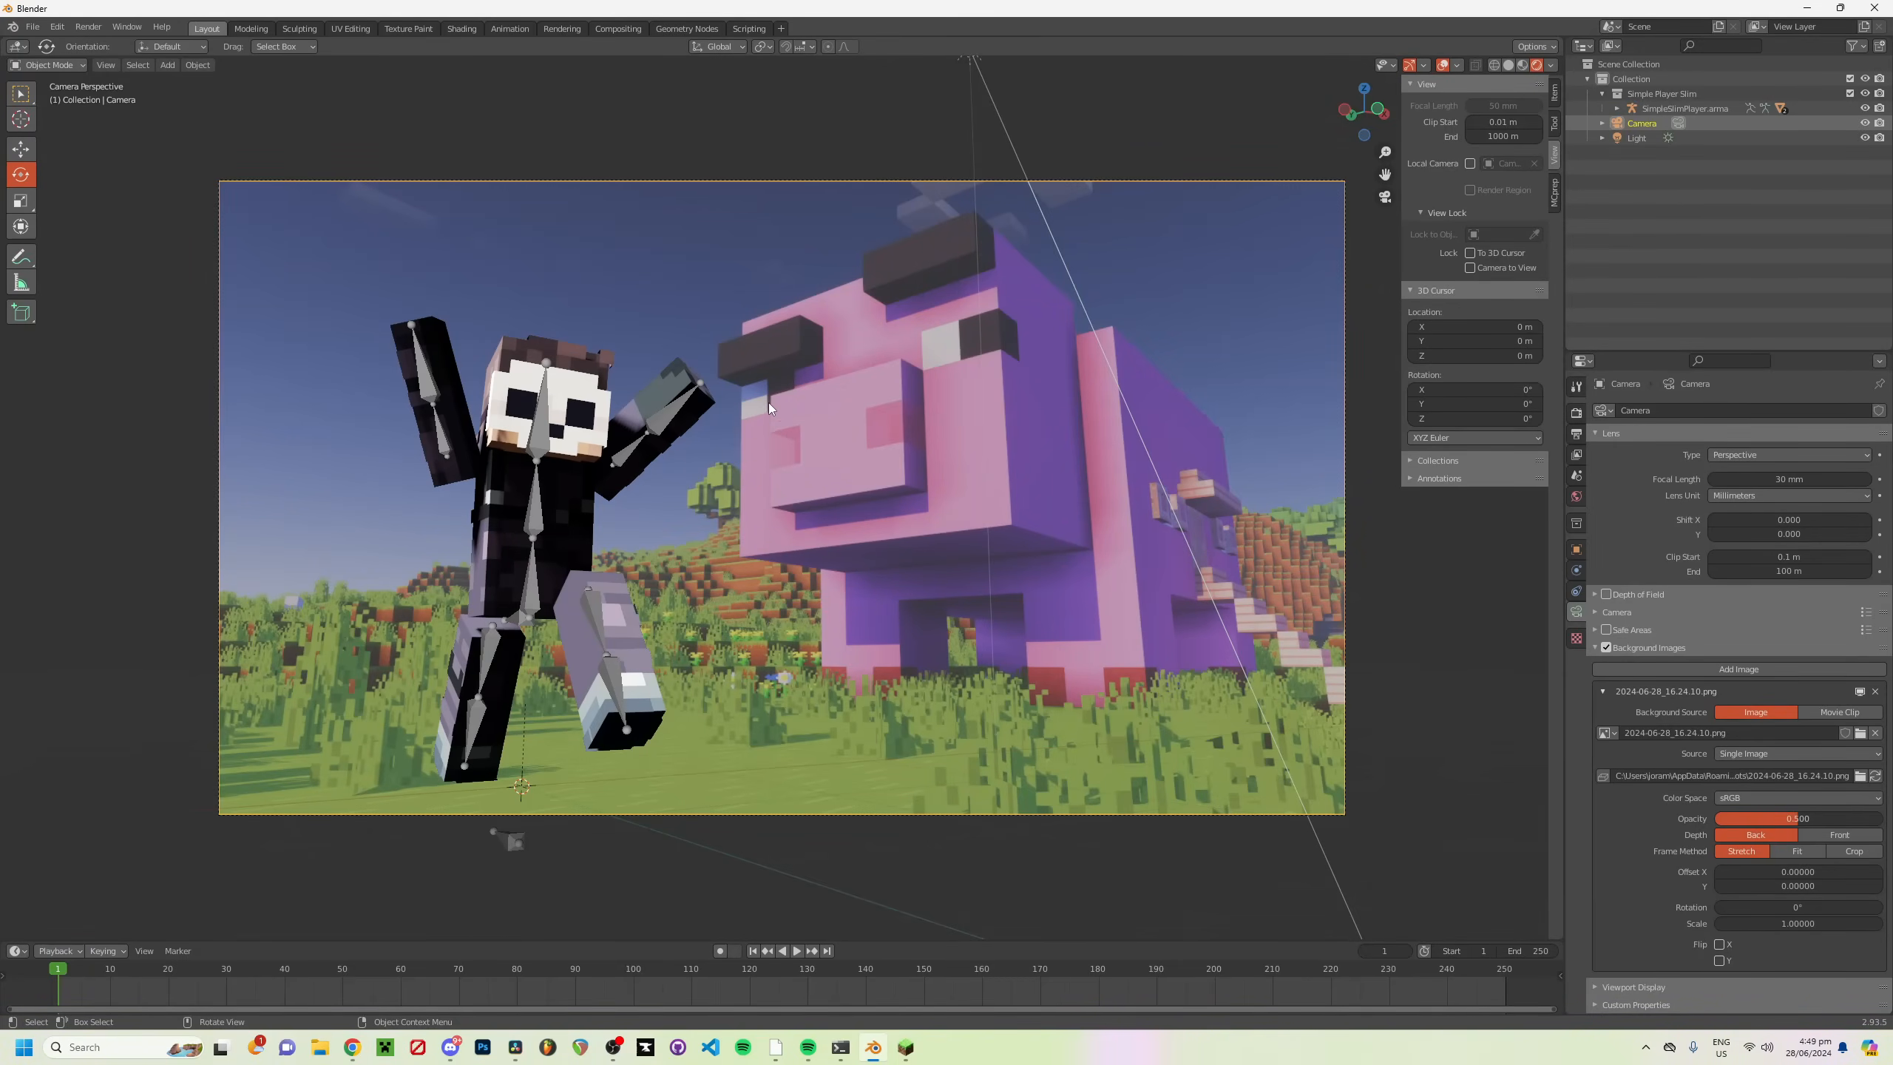
left_click(988, 129)
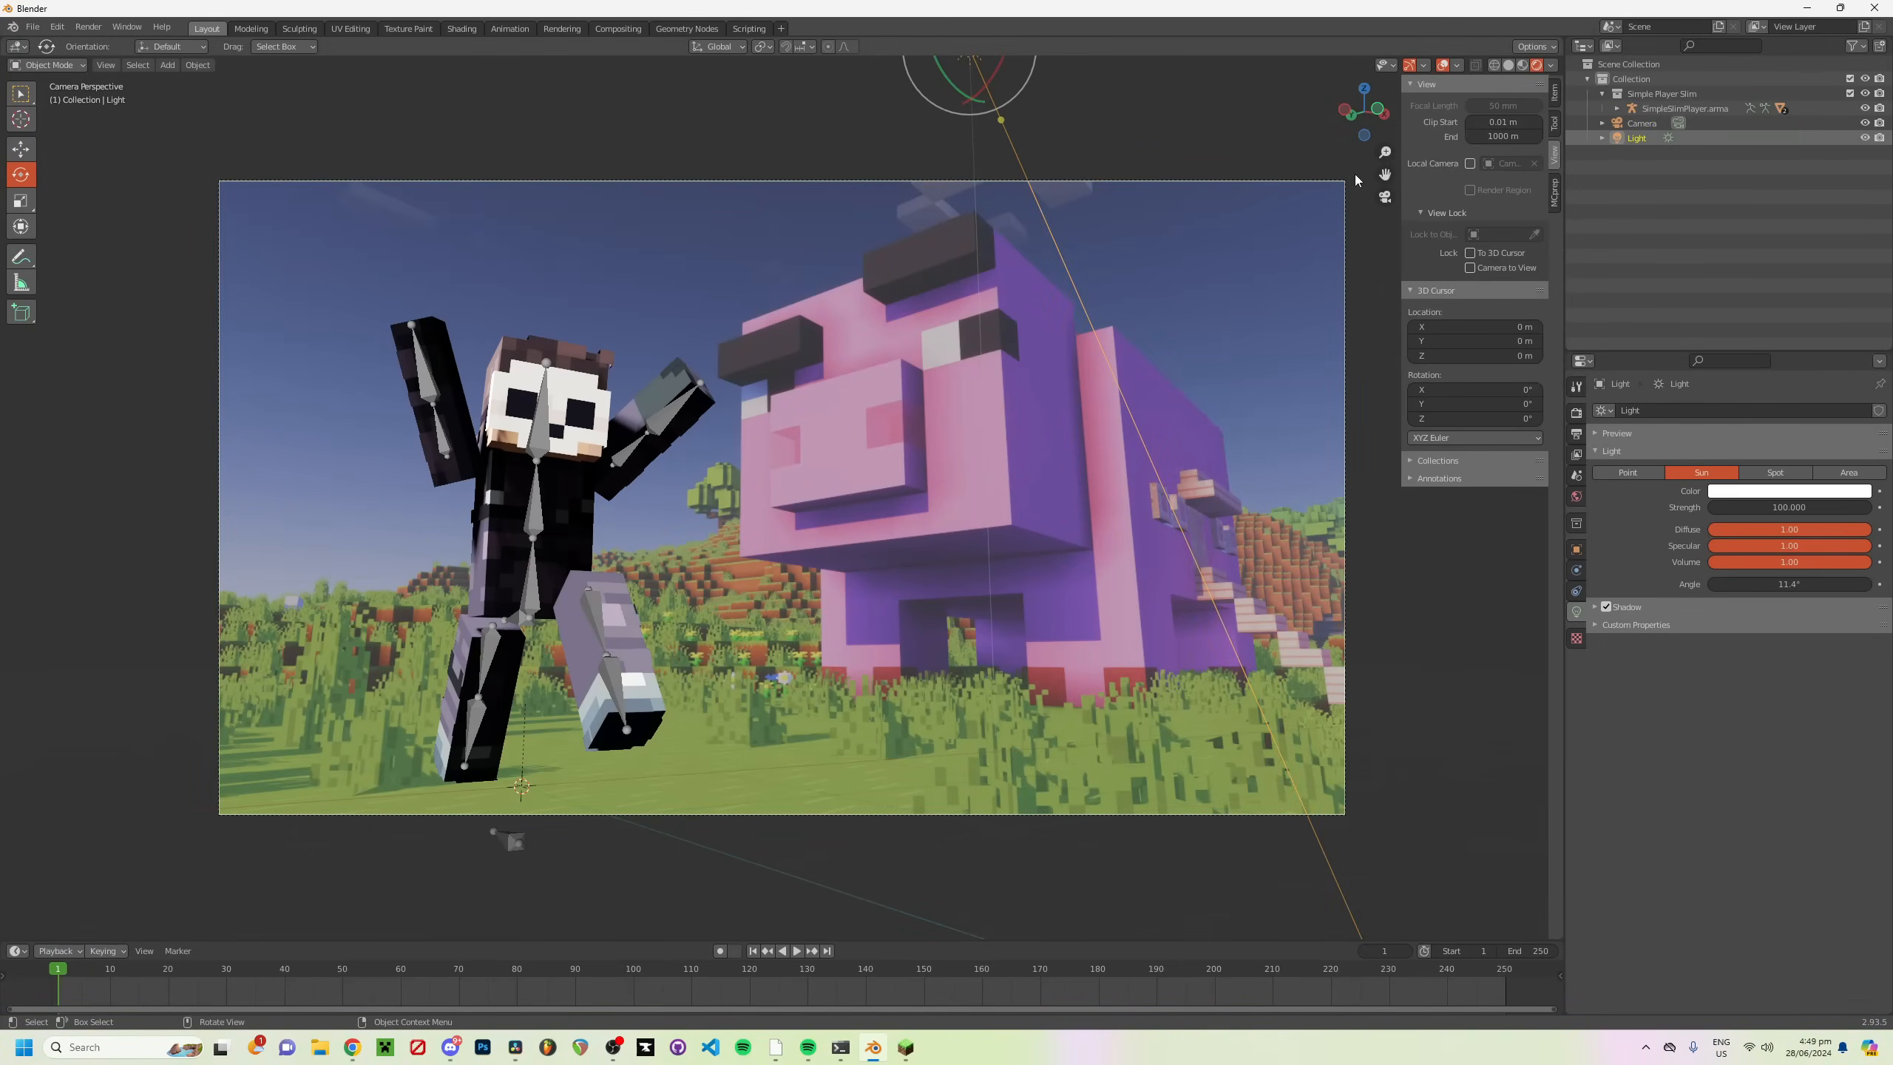
left_click_drag(987, 130, 988, 132)
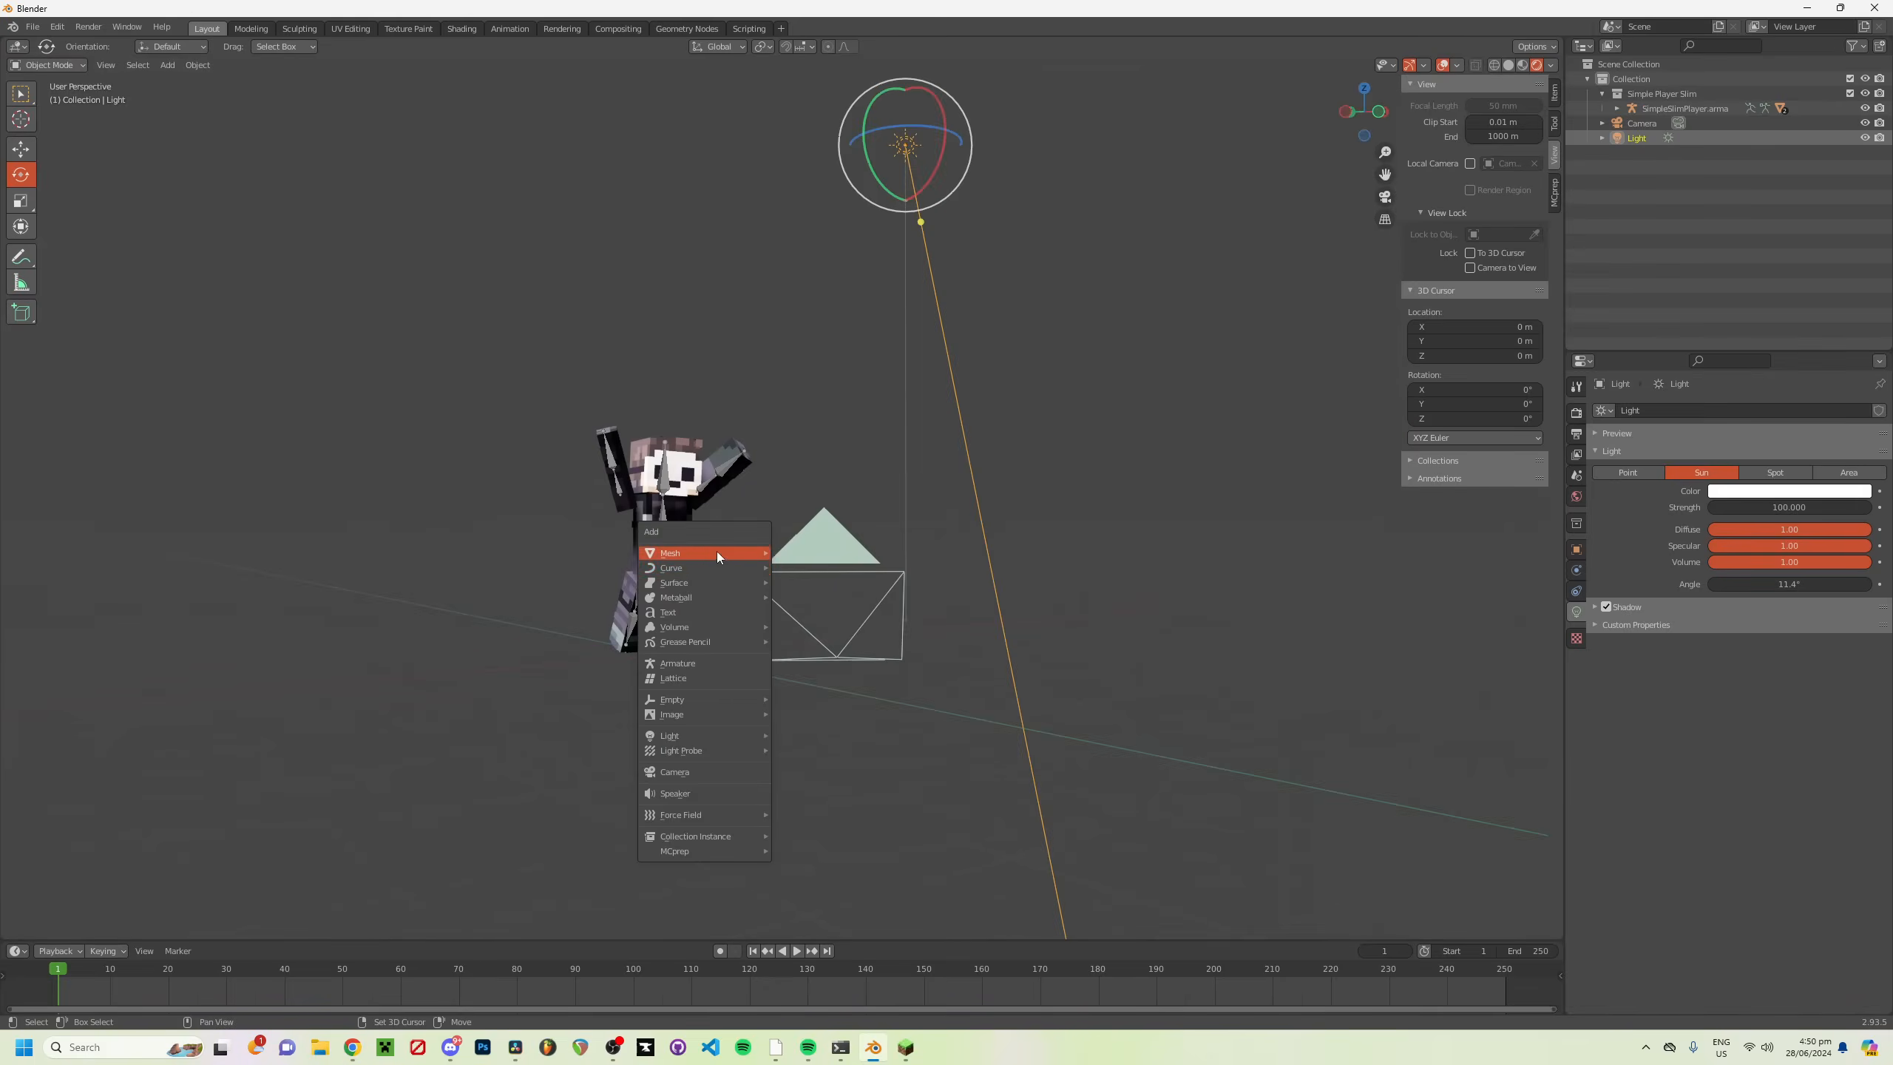
Step: Add a mesh plane under the character, scale it up as a large floor and give it a new material
left_click(717, 559)
key("s")
left_click(1577, 550)
left_click(1576, 673)
left_click(1736, 473)
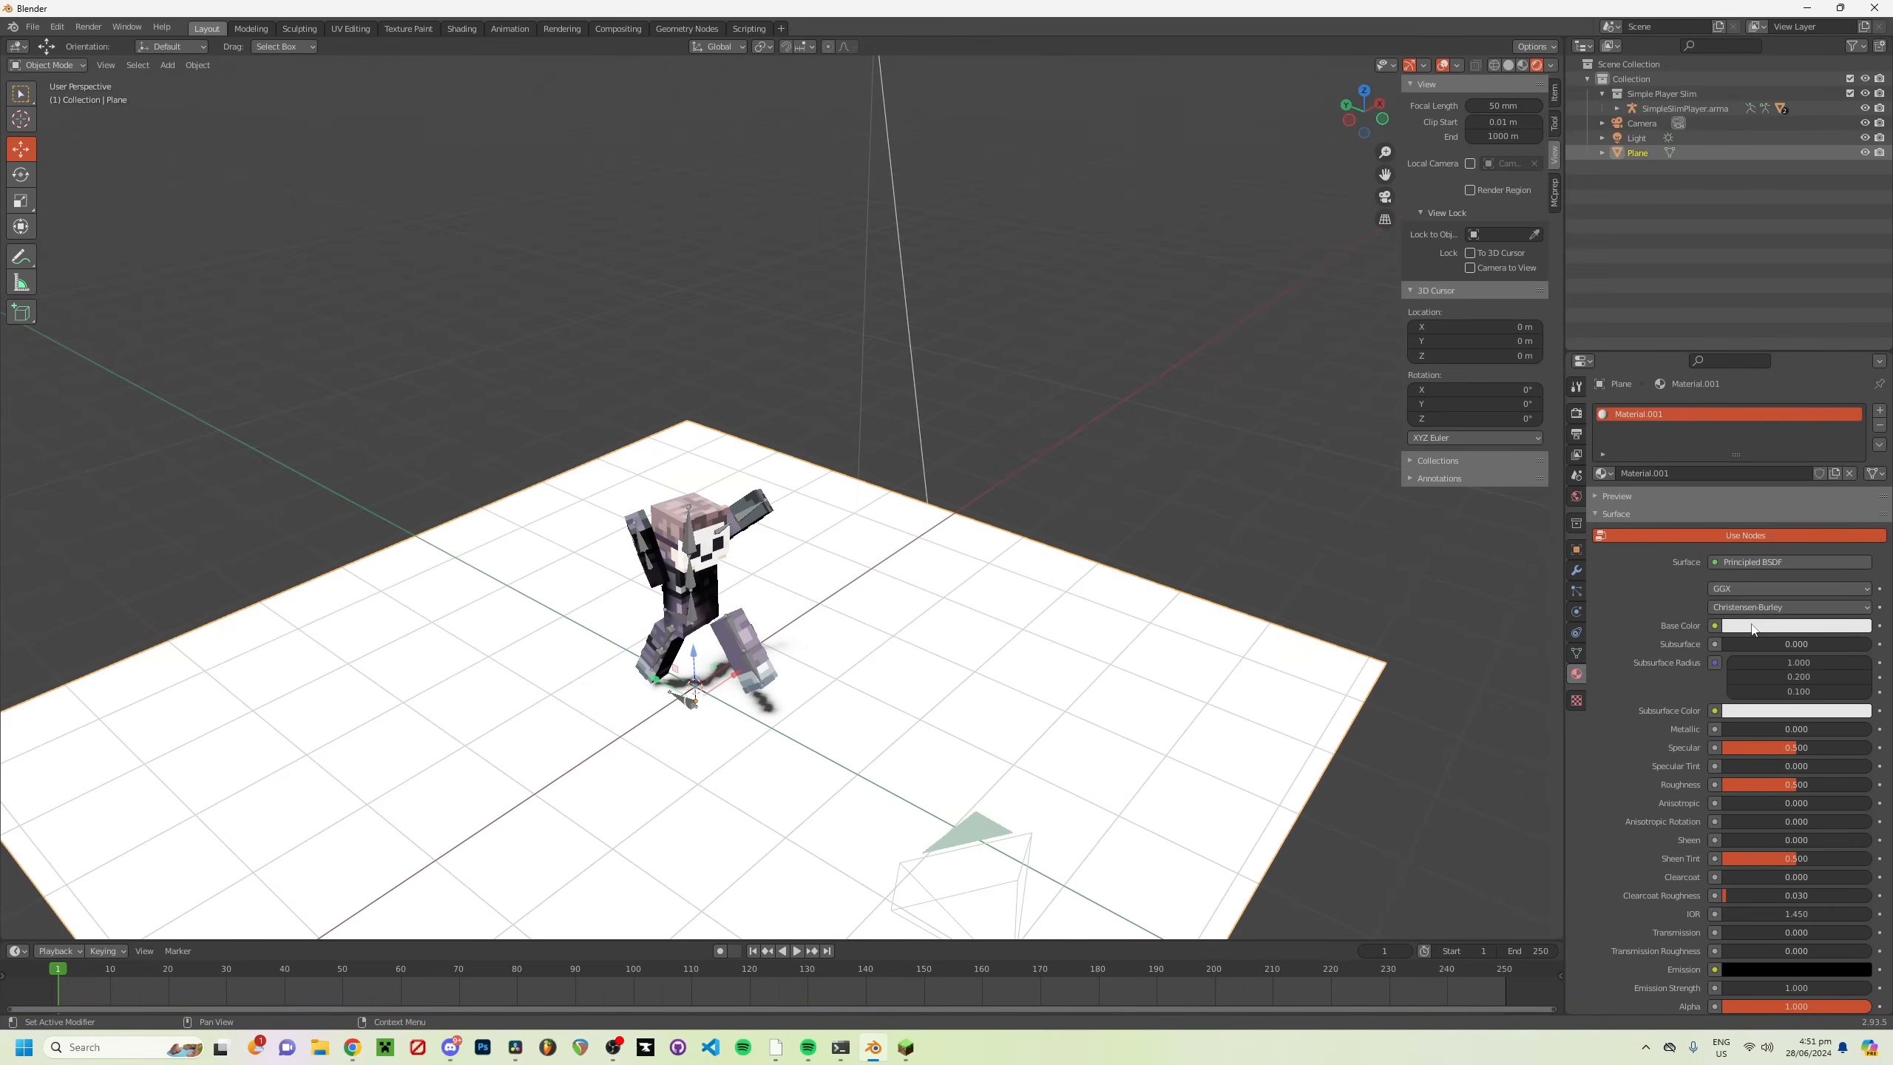
Step: Lower the plane material's specular to 0.126 and sample its base color from the backdrop's grass
left_click(1754, 625)
left_click(1745, 445)
left_click_drag(1773, 748, 1717, 747)
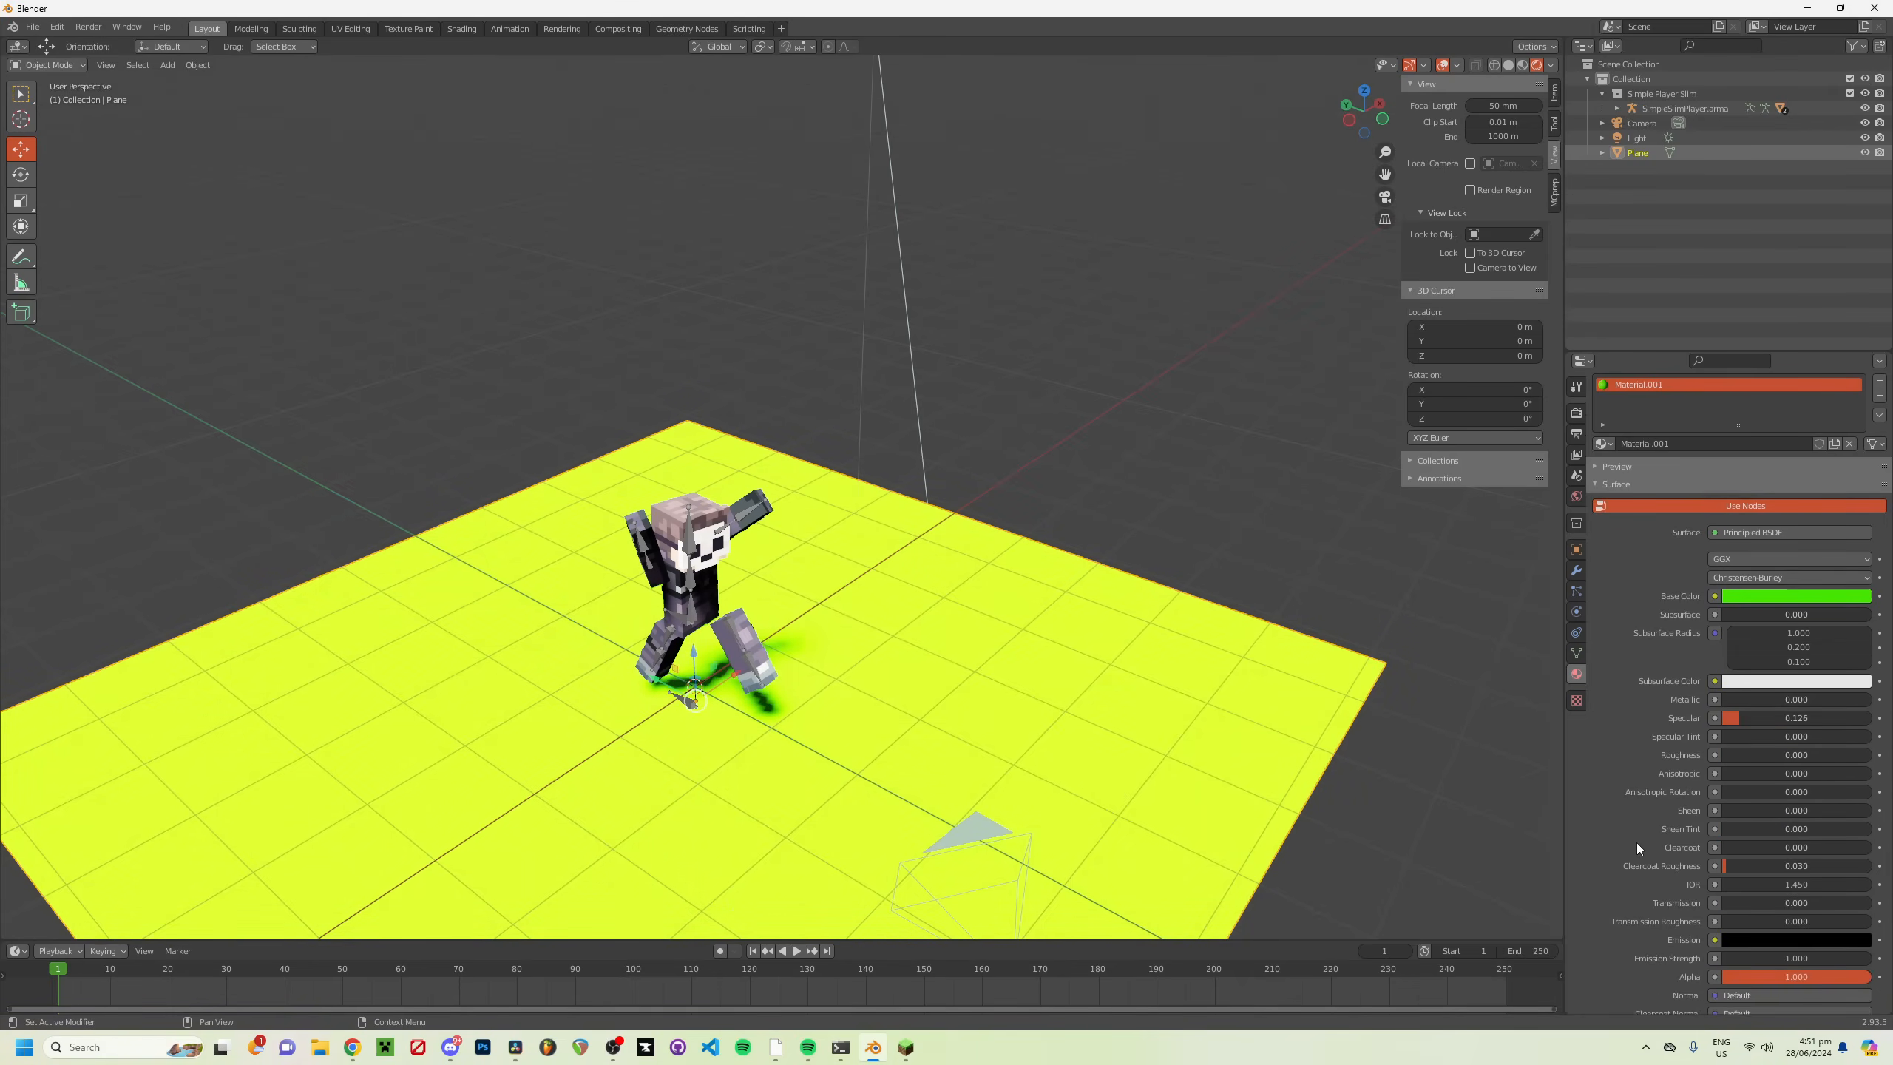
left_click(1796, 626)
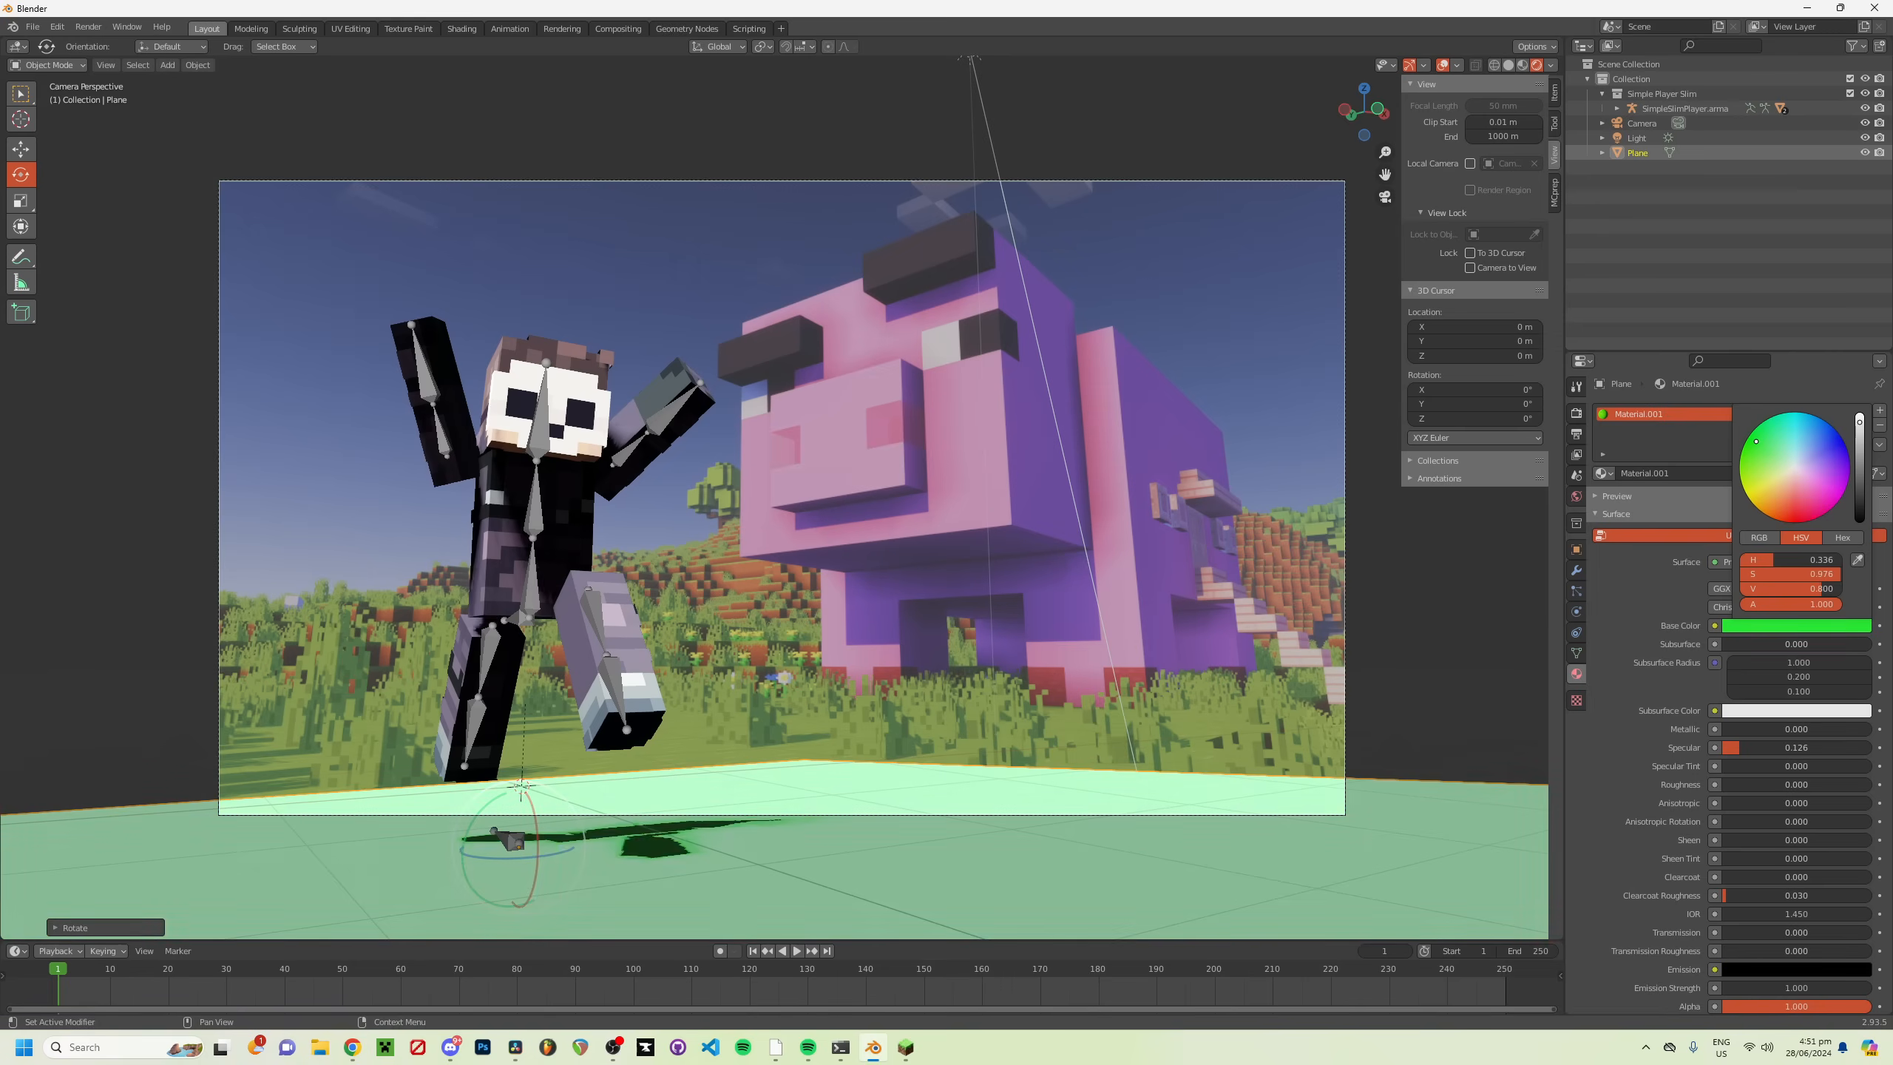
left_click_drag(1822, 589, 1793, 590)
left_click(1861, 556)
left_click(708, 738)
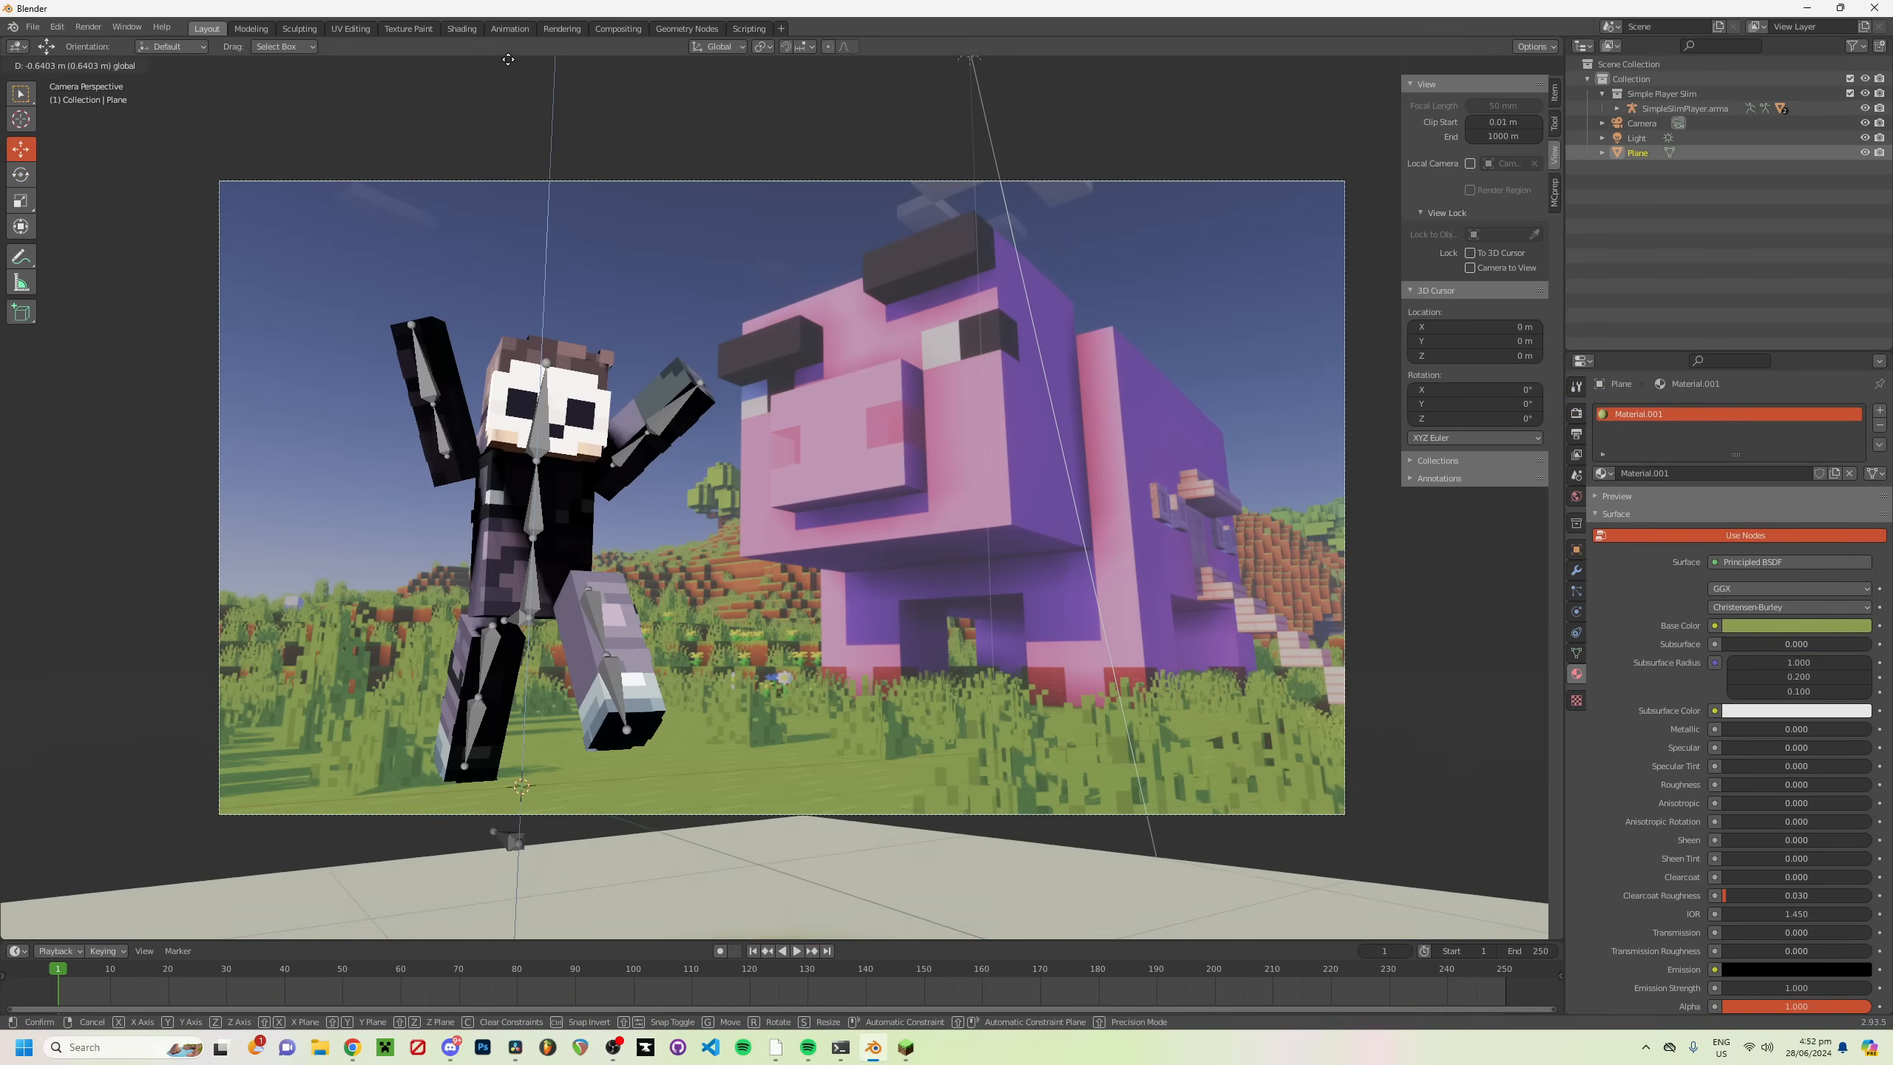
Step: Switch the rendering to Cycles and adjust the sun light's strength for the scene
key("F12")
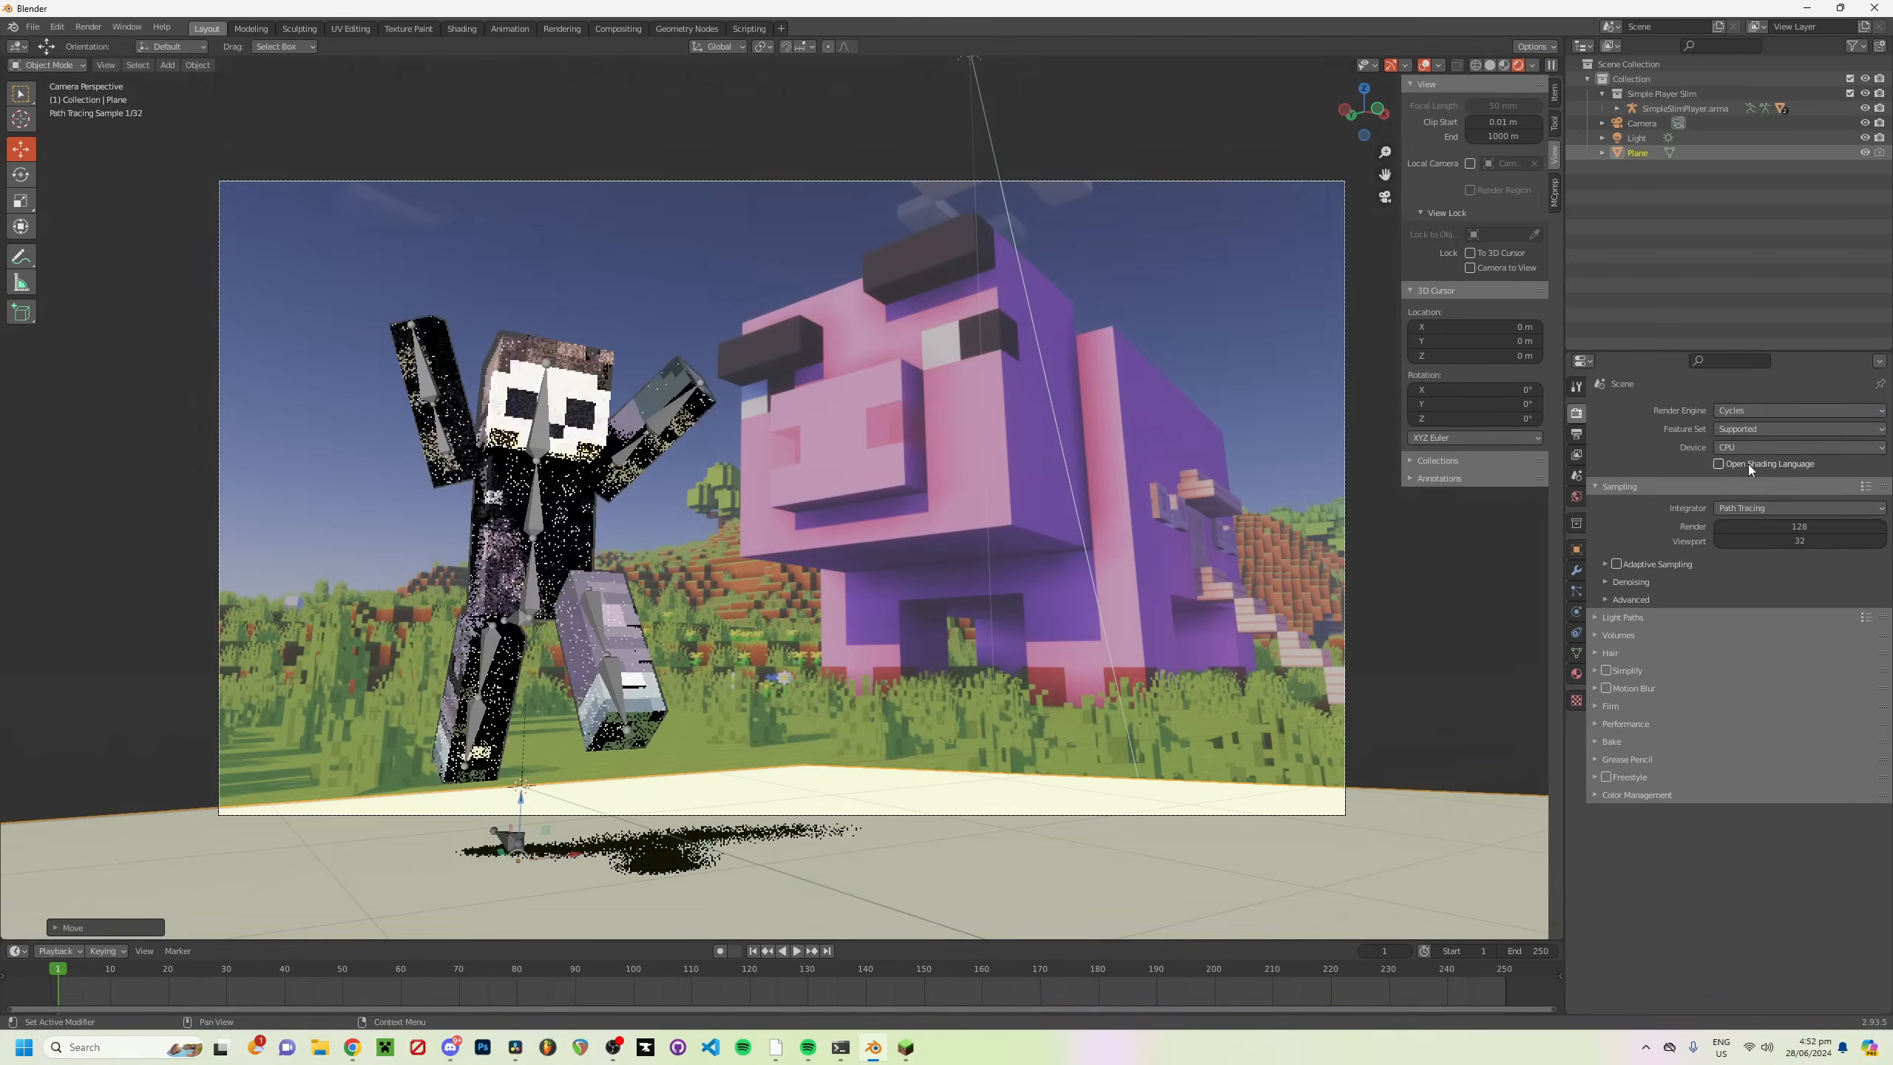
left_click(1637, 138)
left_click(1576, 612)
left_click_drag(1789, 507, 1766, 507, "ctrl")
middle_click_drag(671, 525, 797, 560)
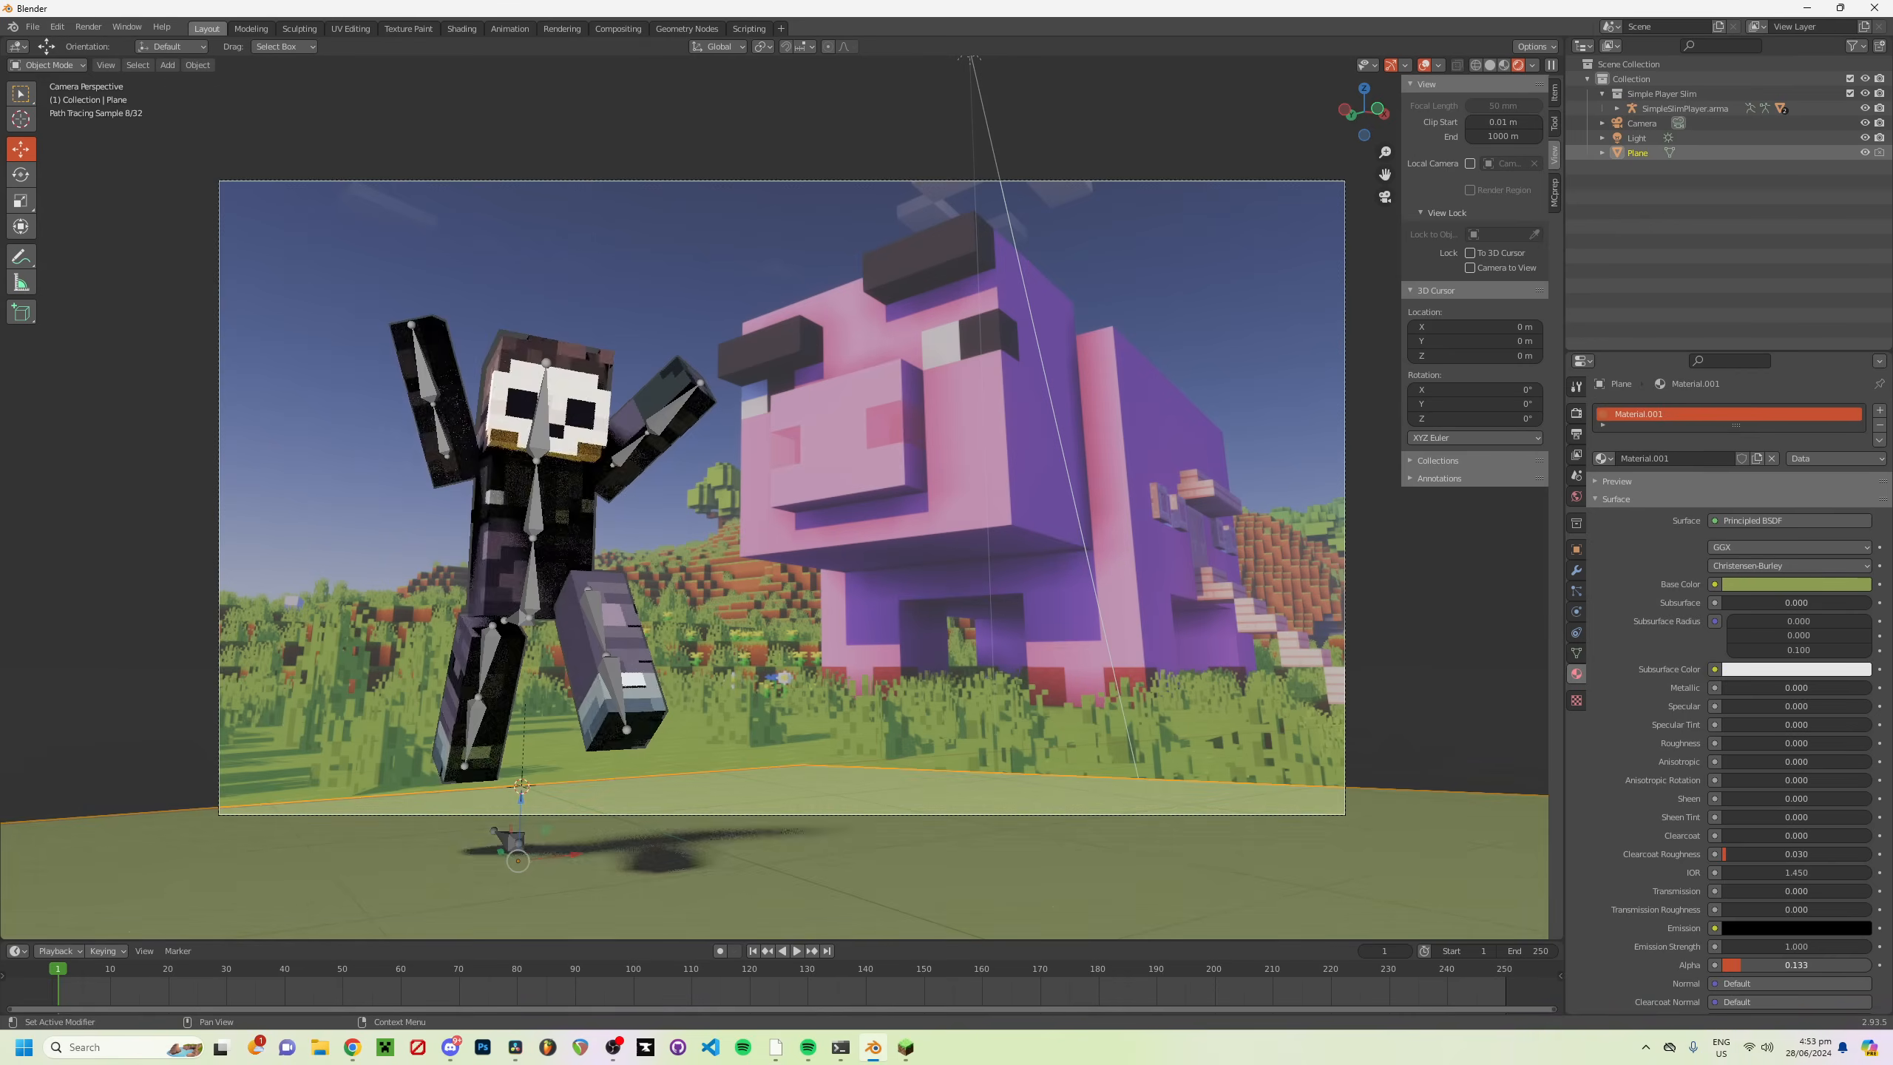
key("F12")
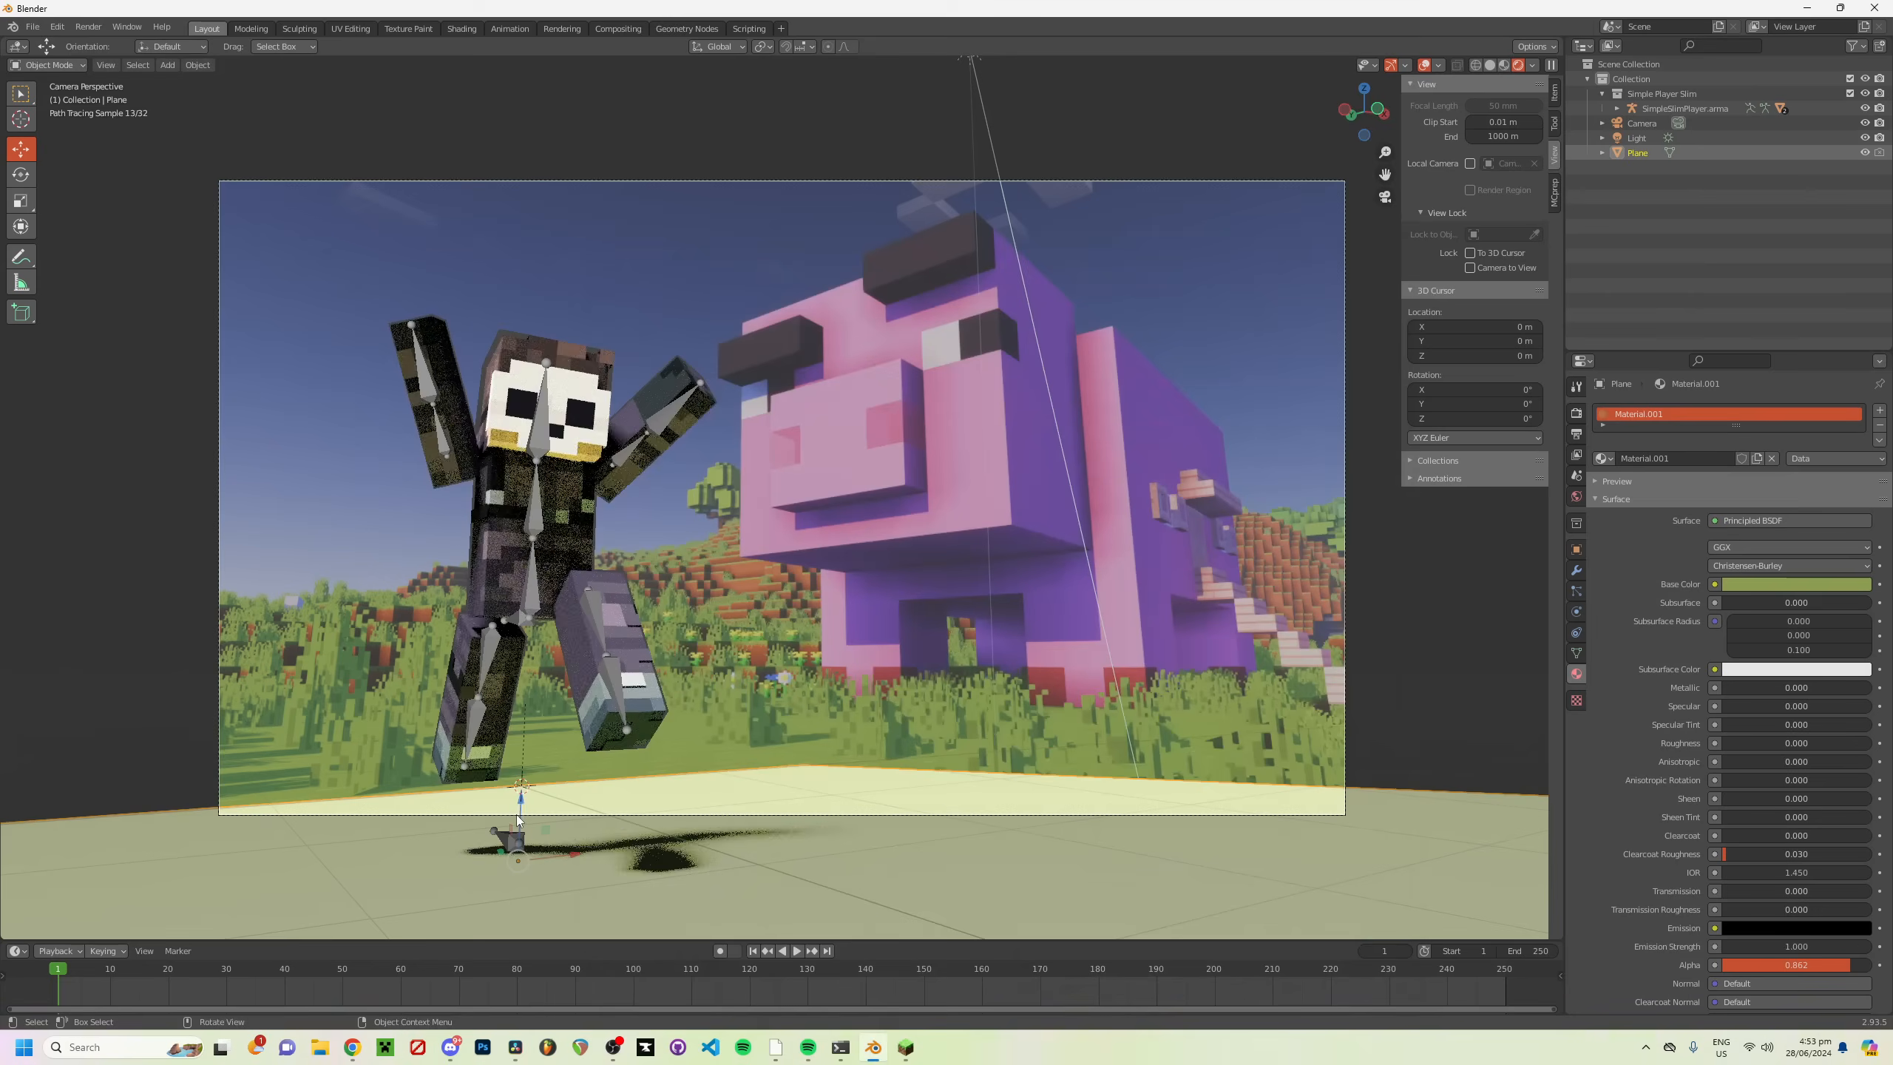
Step: Move the floor plane down along Z until it sits below the camera frame
key("g")
key("z")
left_click(1208, 582)
scroll(1208, 582, "down", 5)
key("g")
key("z")
left_click(1215, 542)
scroll(1216, 542, "up", 6)
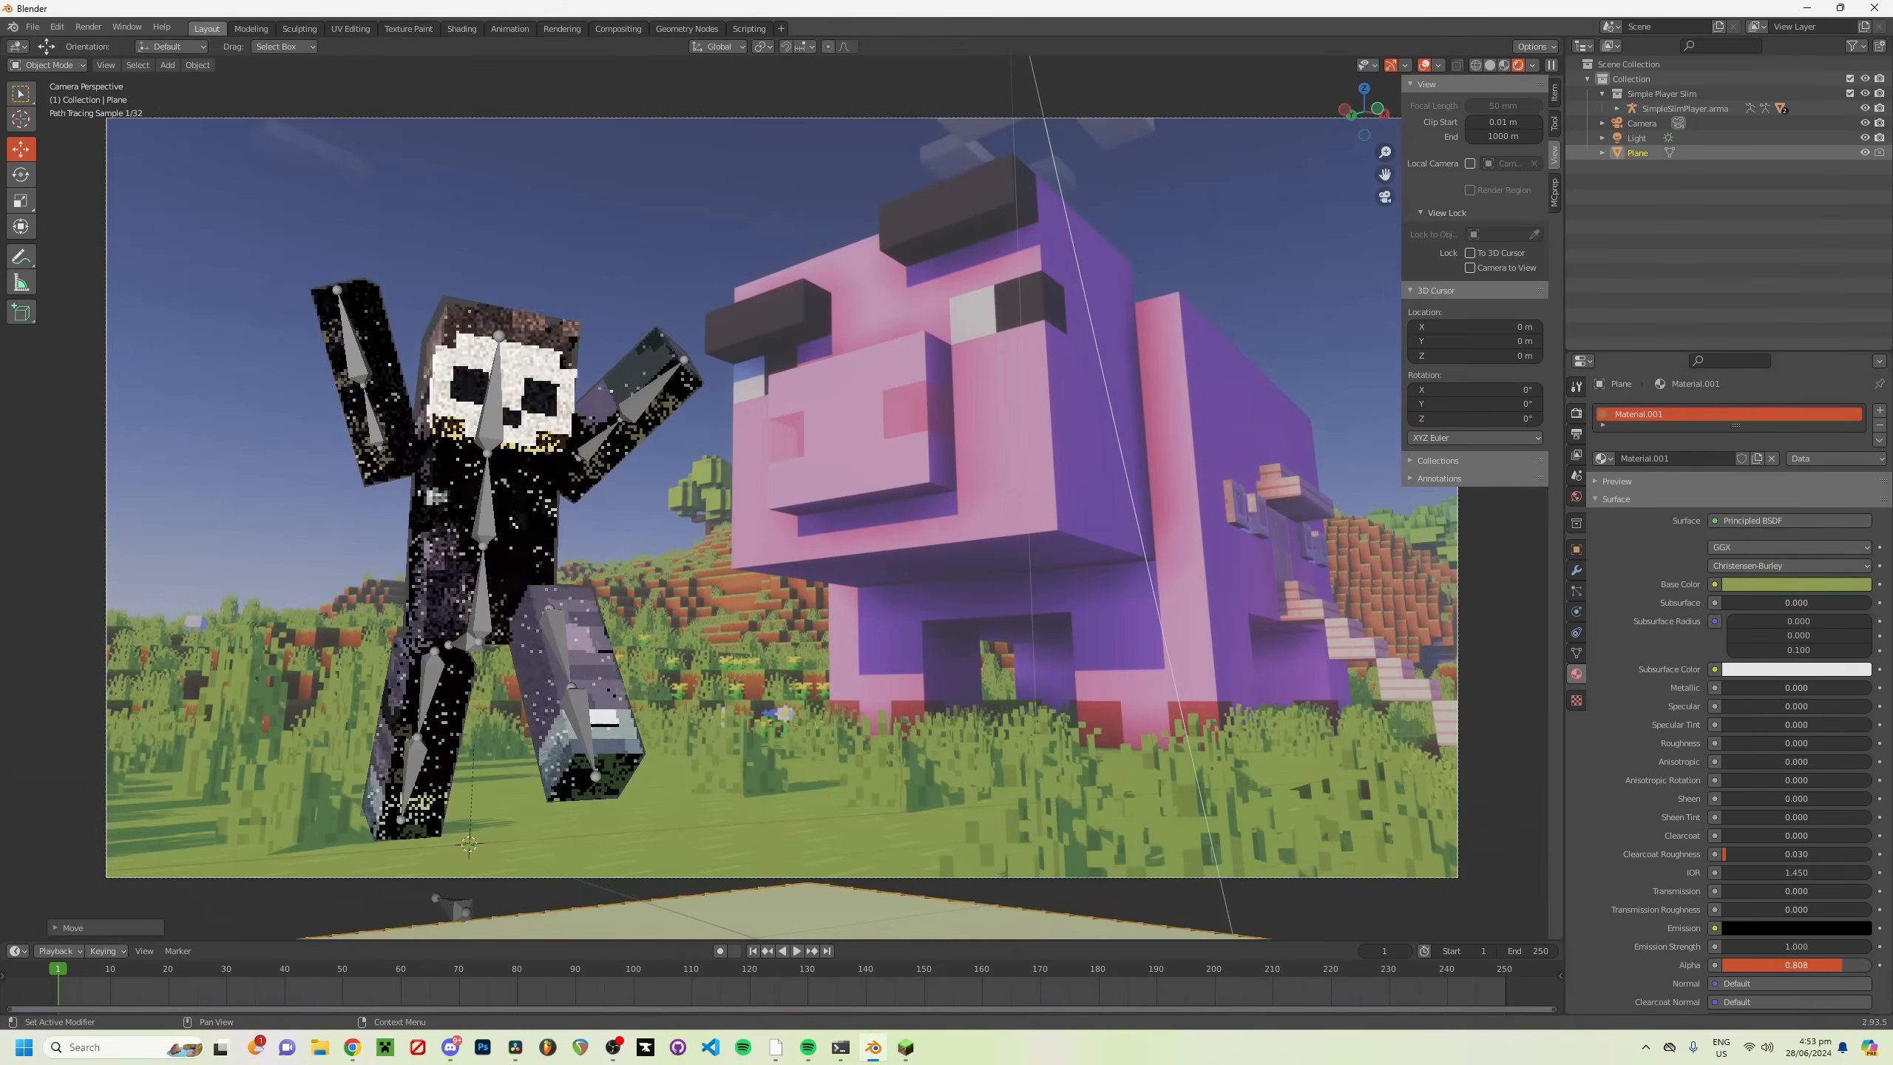
Step: Adjust the floor plane material's base color to a muted grass green
left_click(1638, 139)
left_click(849, 914)
left_click_drag(1767, 436, 1765, 438)
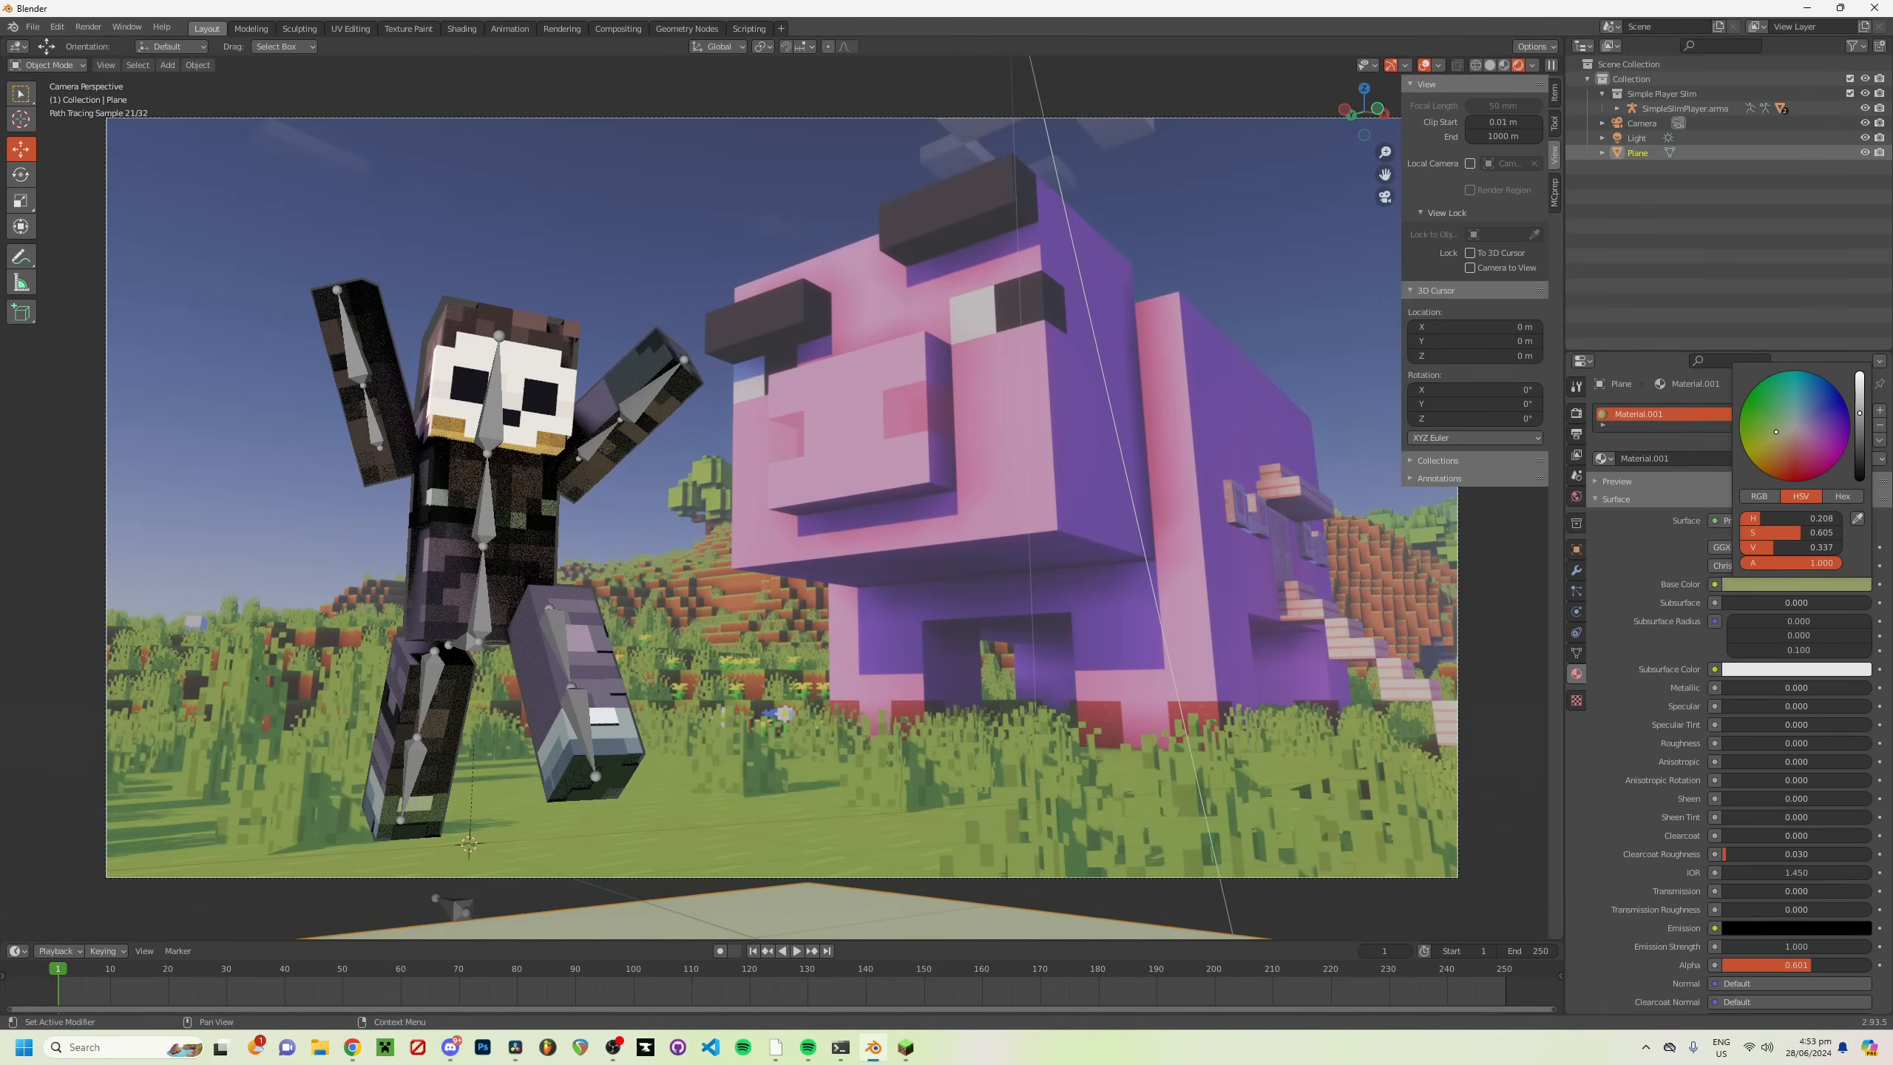
Step: Set the world background color to a muted sky blue with a strength of 0.100
left_click(1576, 497)
left_click(1796, 499)
left_click(1793, 314)
left_click_drag(1860, 368, 1860, 305)
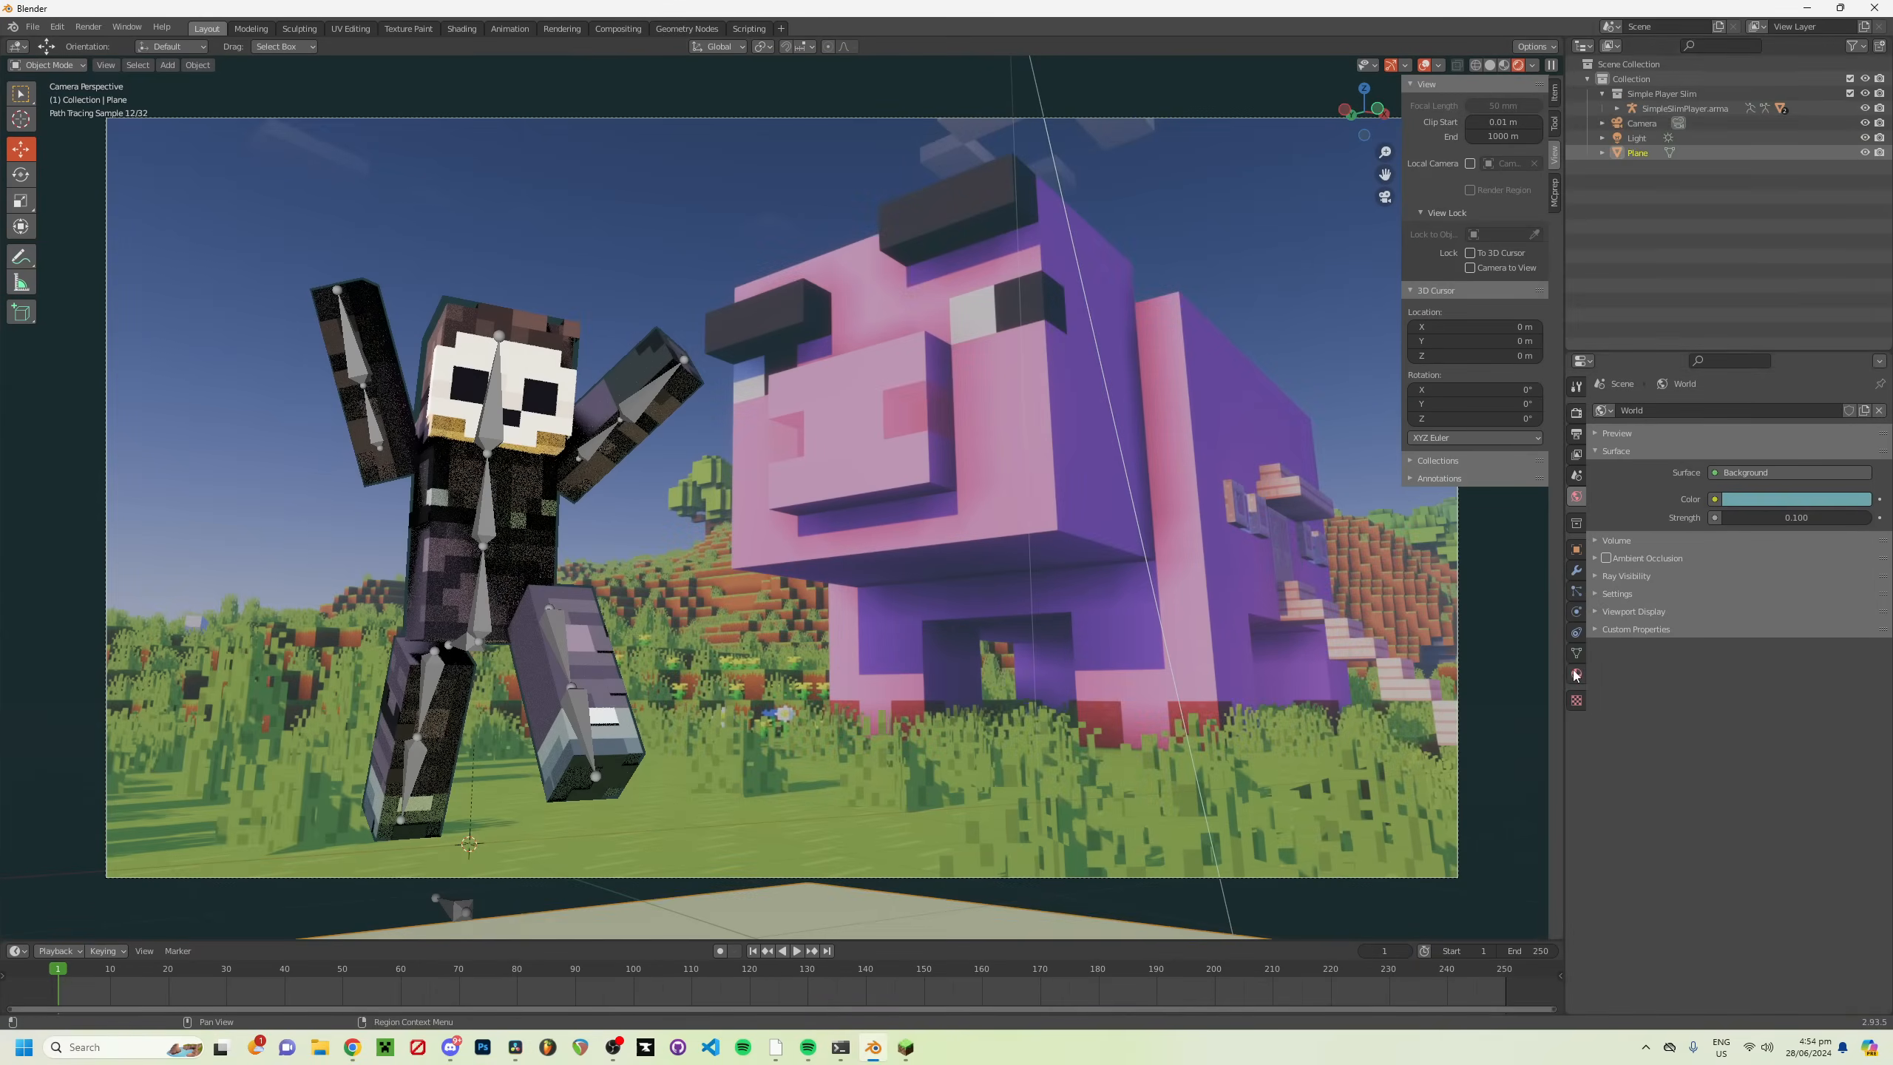
Step: Make the render film transparent and render the character without a background
left_click(1577, 411)
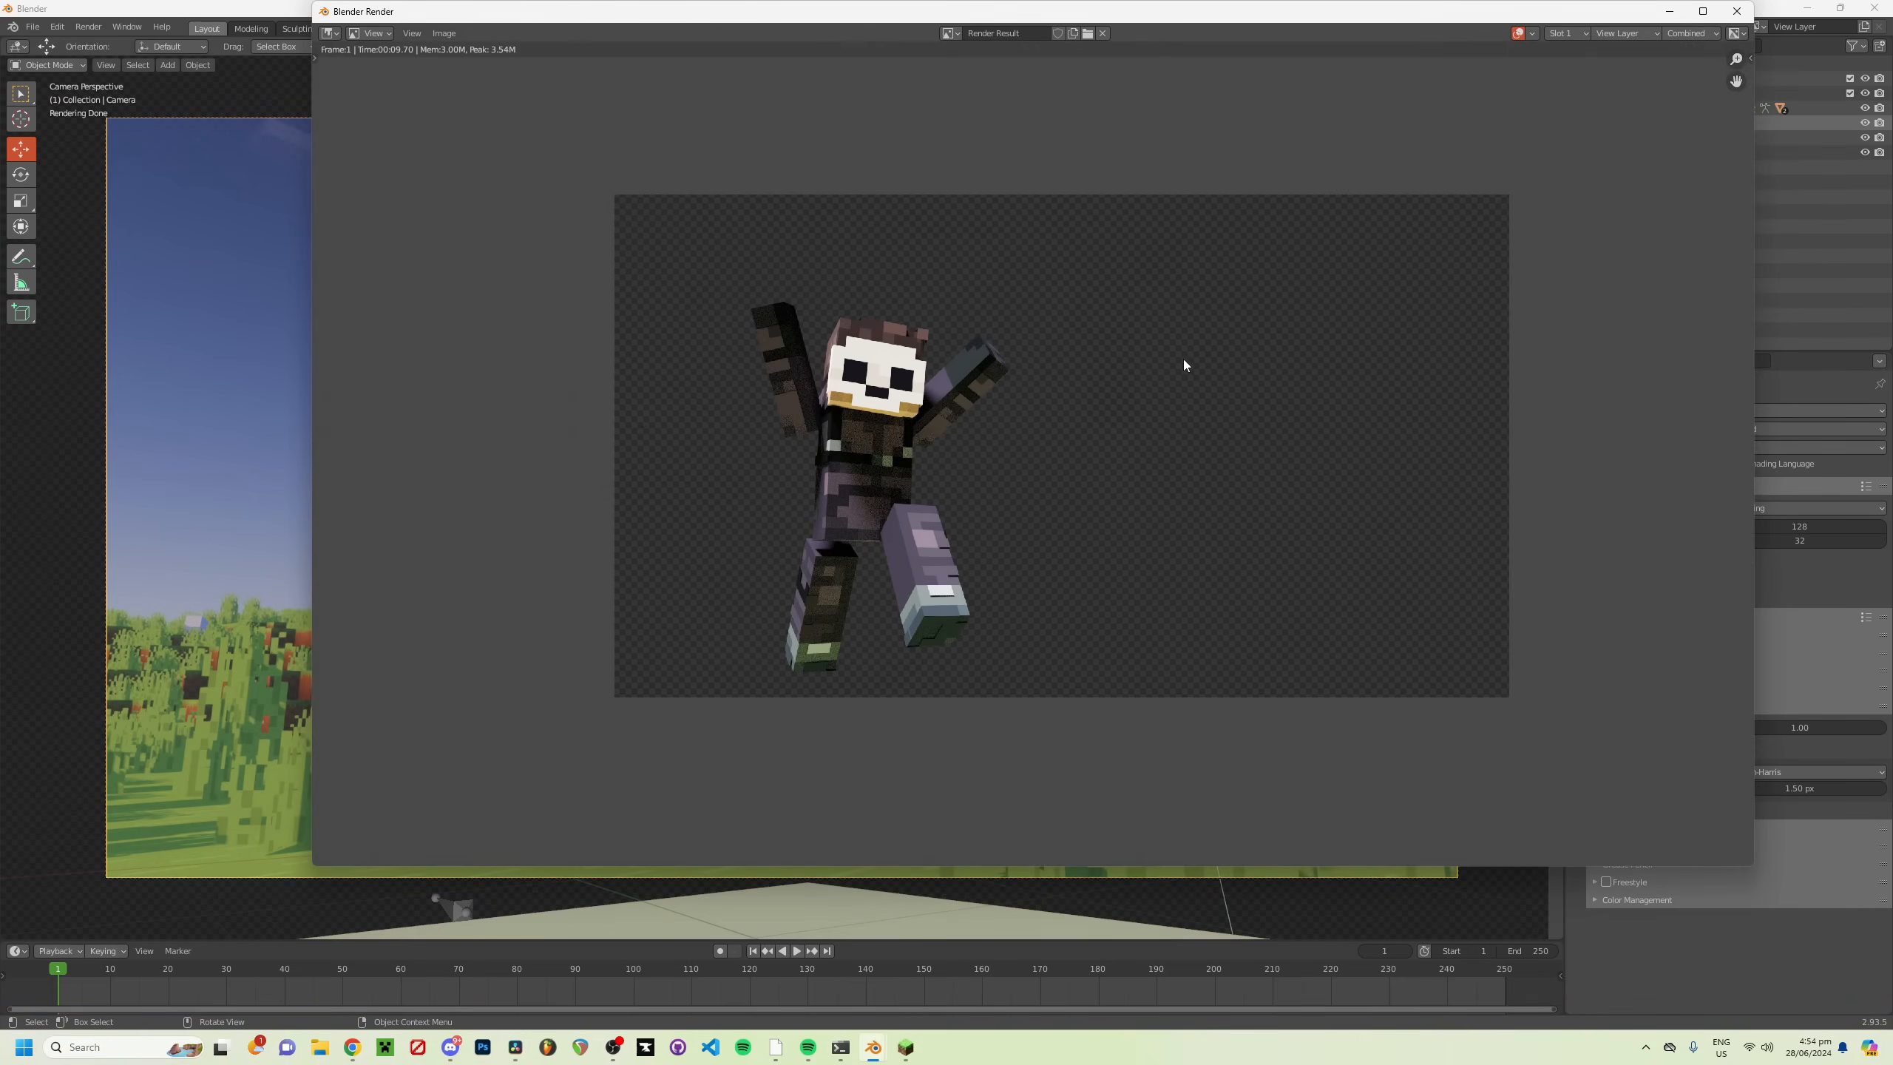
key("Escape")
Step: Set up denoising in the compositor with the Denoising Data pass enabled and render the character again
left_click(16, 47)
left_click(53, 116)
left_click_drag(847, 404, 1113, 404)
key("shift+a")
left_click(917, 431)
key("F12")
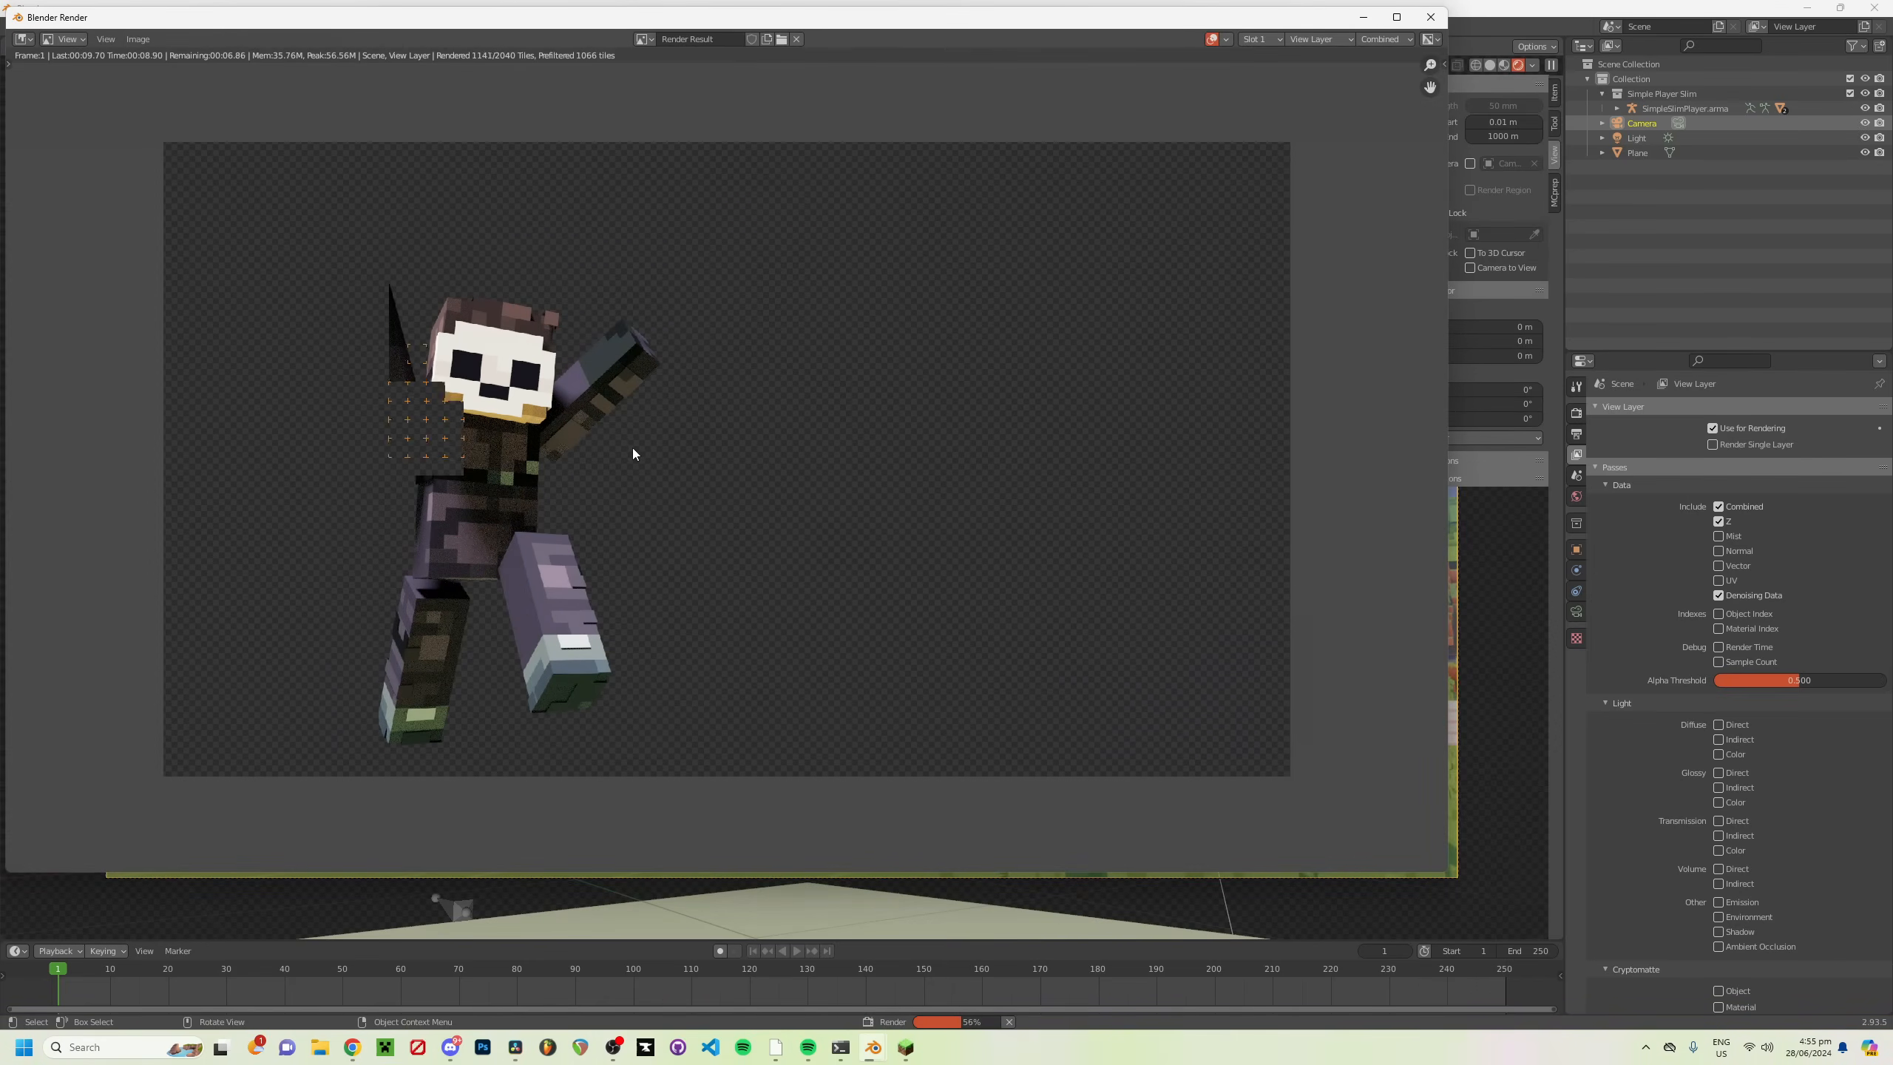
left_click(1422, 24)
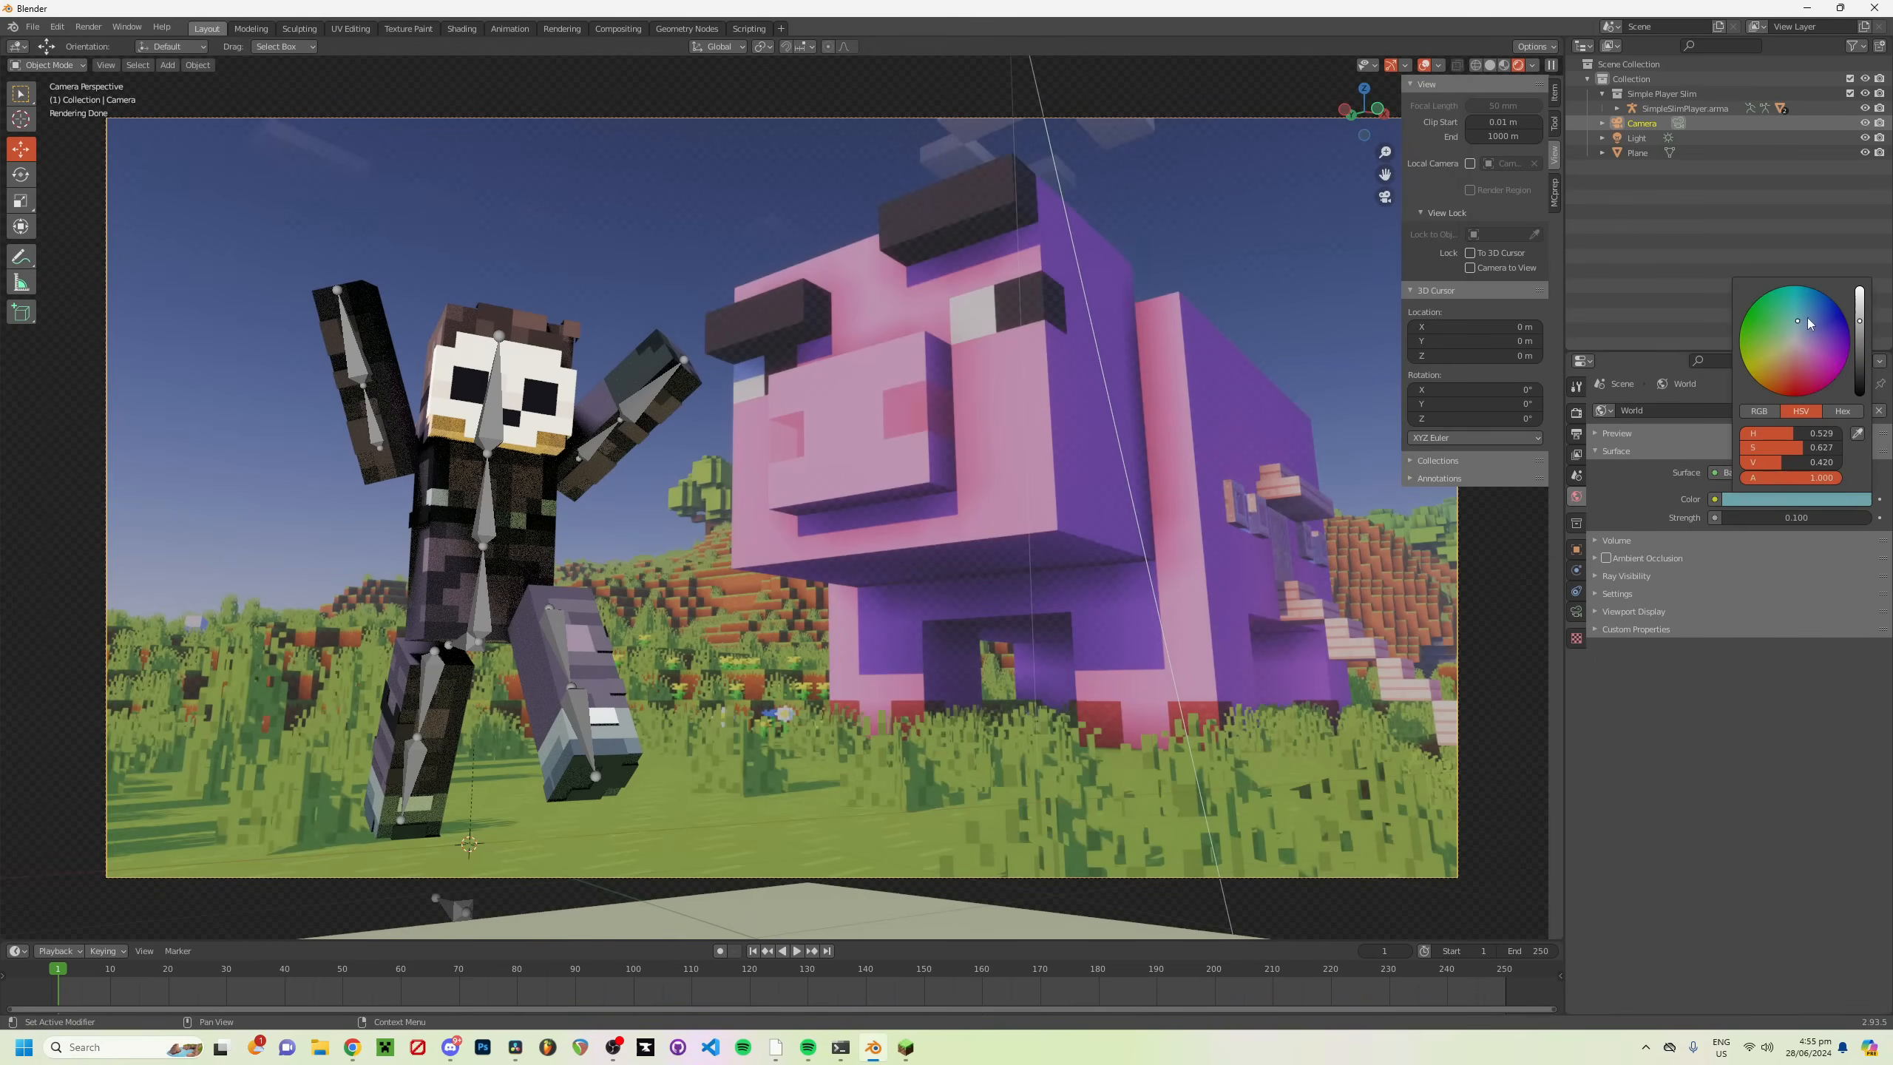
Step: Render a test image of the character and close the render result
key("F12")
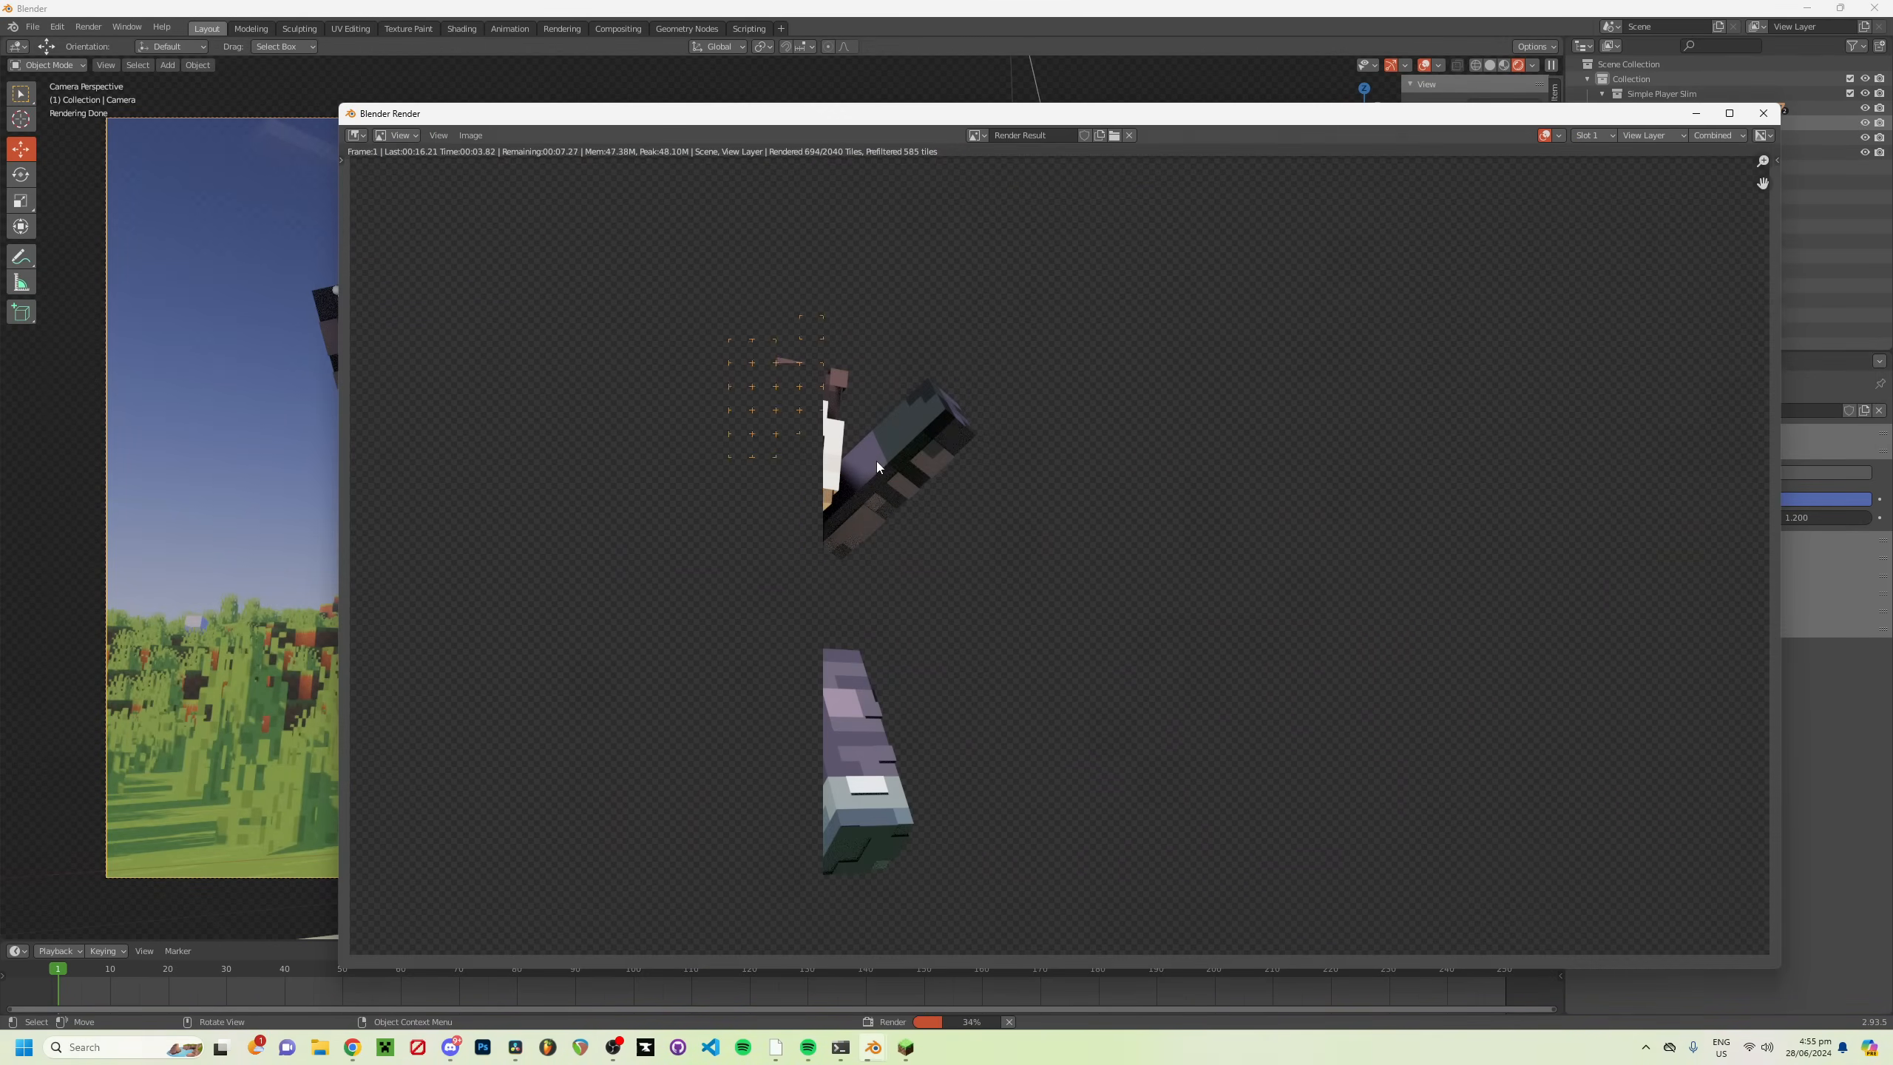
left_click(1764, 113)
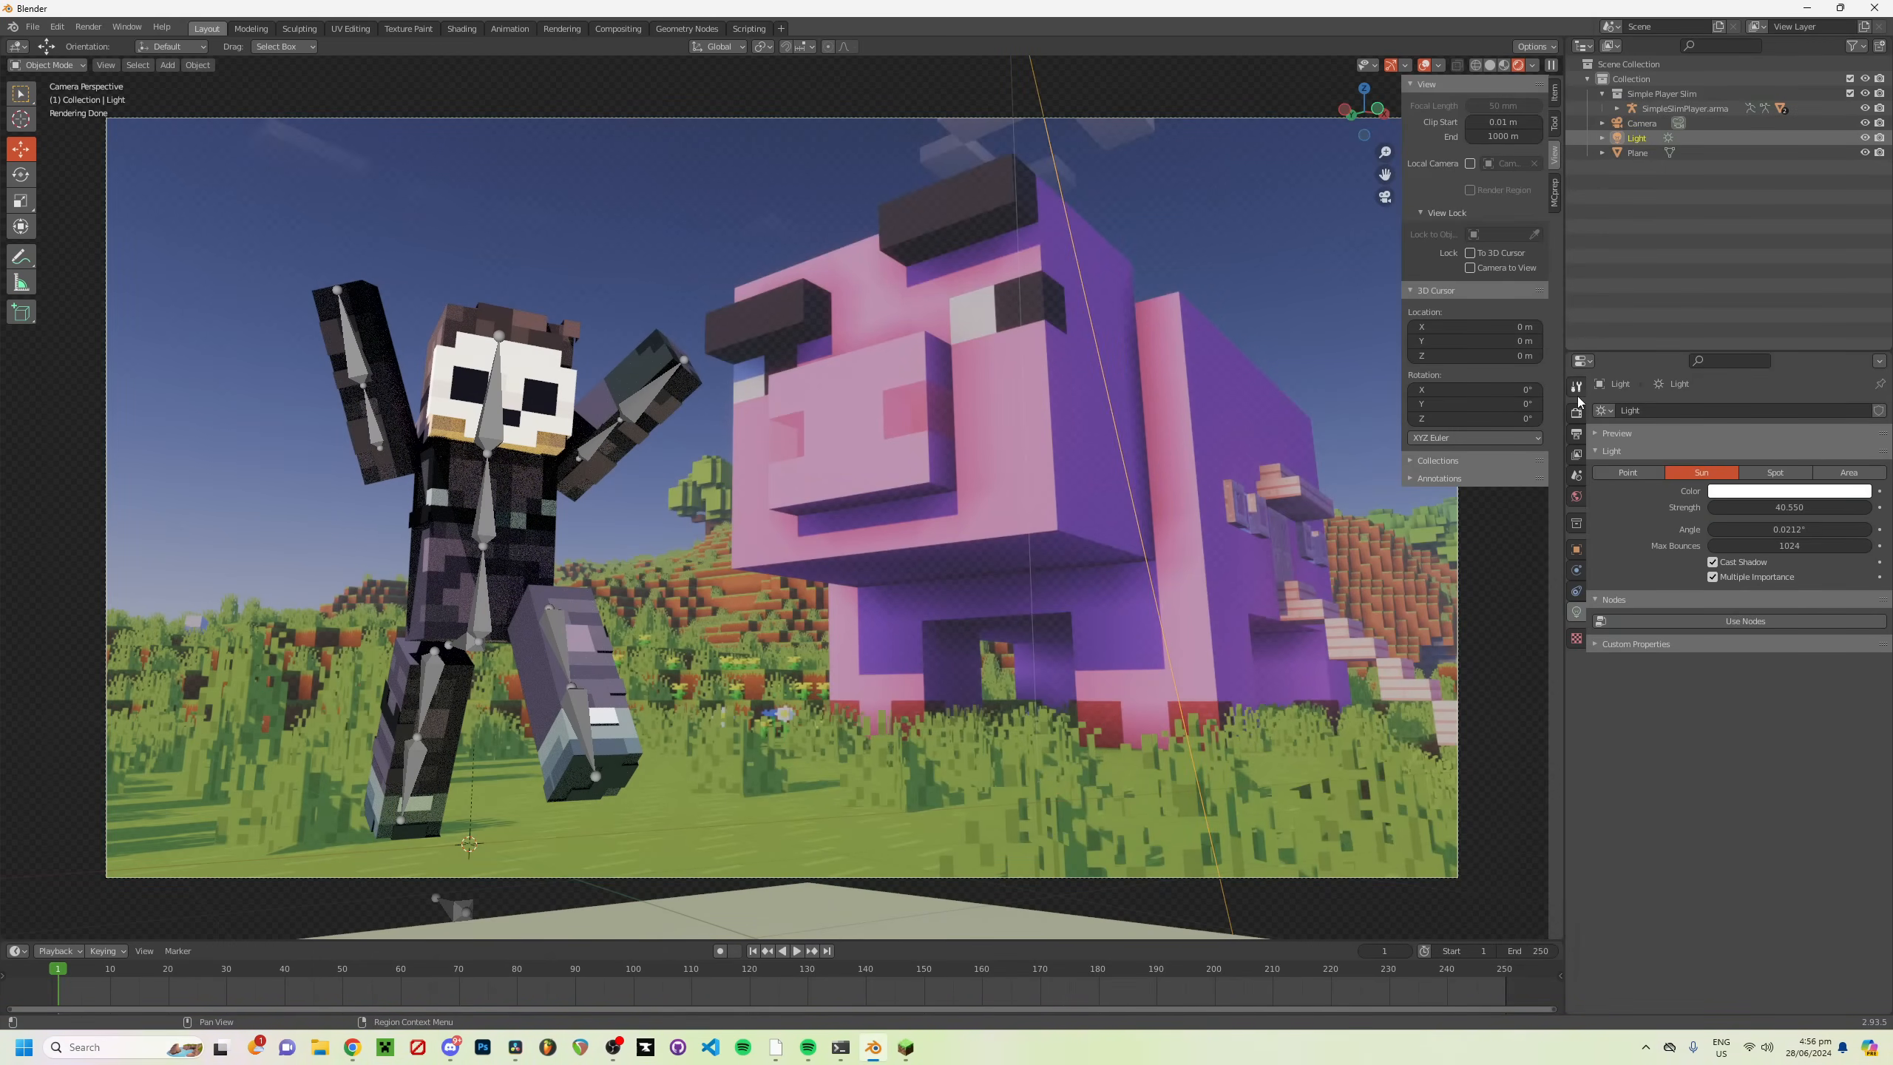
Step: Adjust the floor plane material's base color to a muted green with hue 0.234, saturation 0.658 and value 0.337, and render the character again
left_click(1638, 153)
left_click(1577, 674)
left_click(1777, 585)
left_click_drag(1773, 519, 1764, 519)
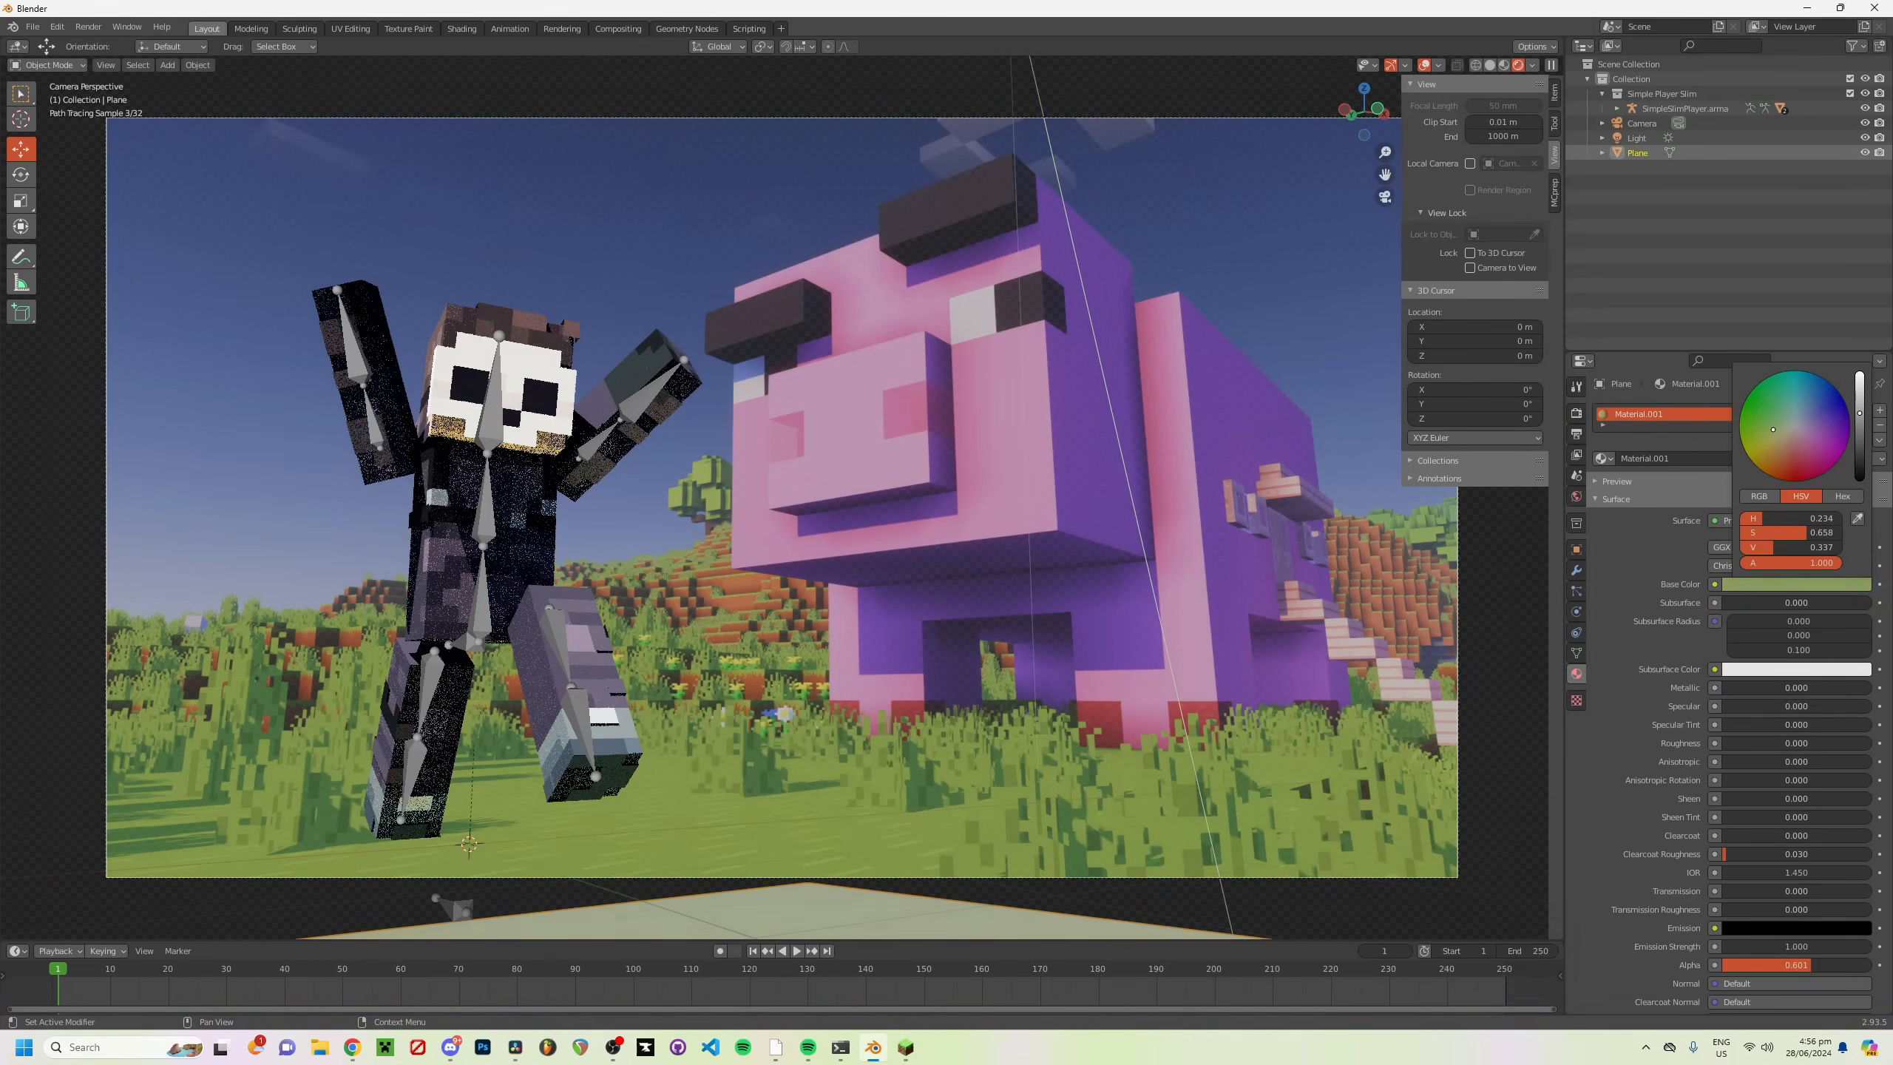
key("F12")
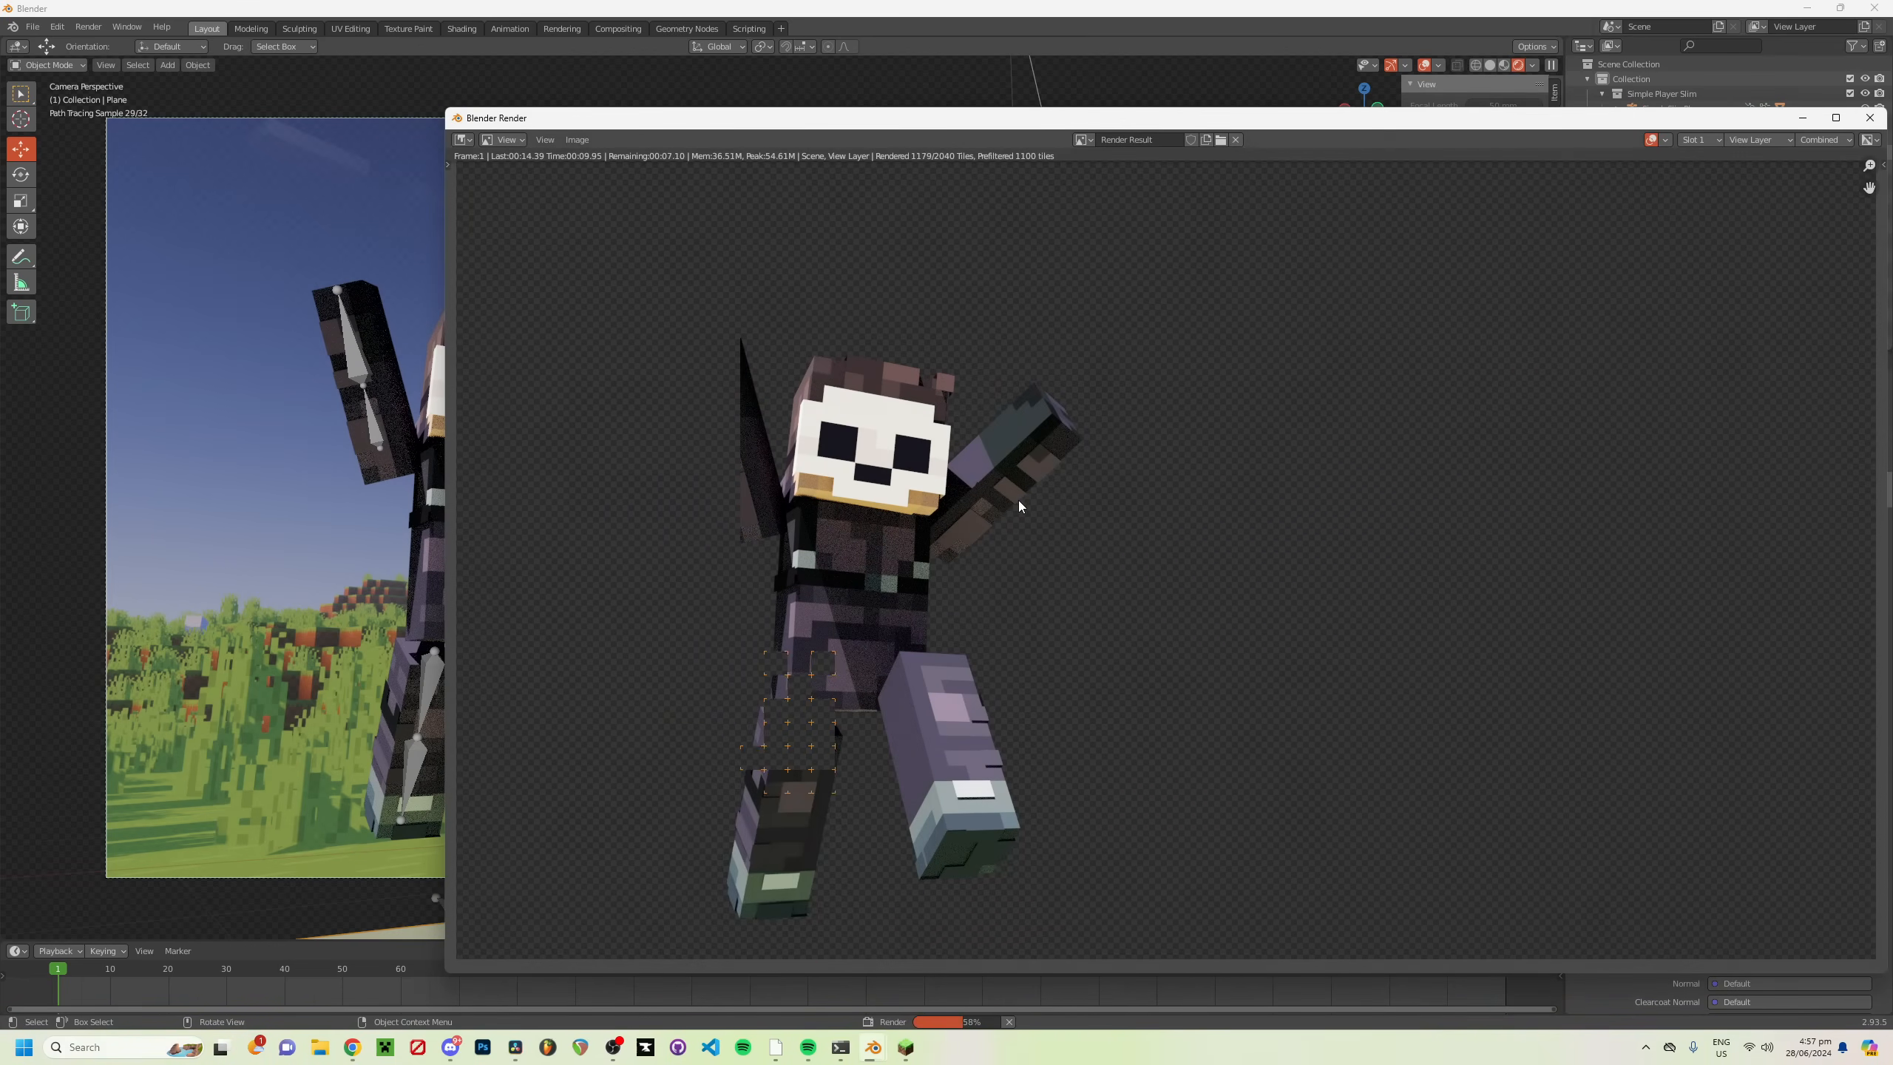
scroll(1045, 461, "up", 2)
middle_click_drag(1045, 460, 858, 358)
left_click(1869, 117)
Step: Change the view option in the scene's color management settings and render the character again
left_click(1577, 413)
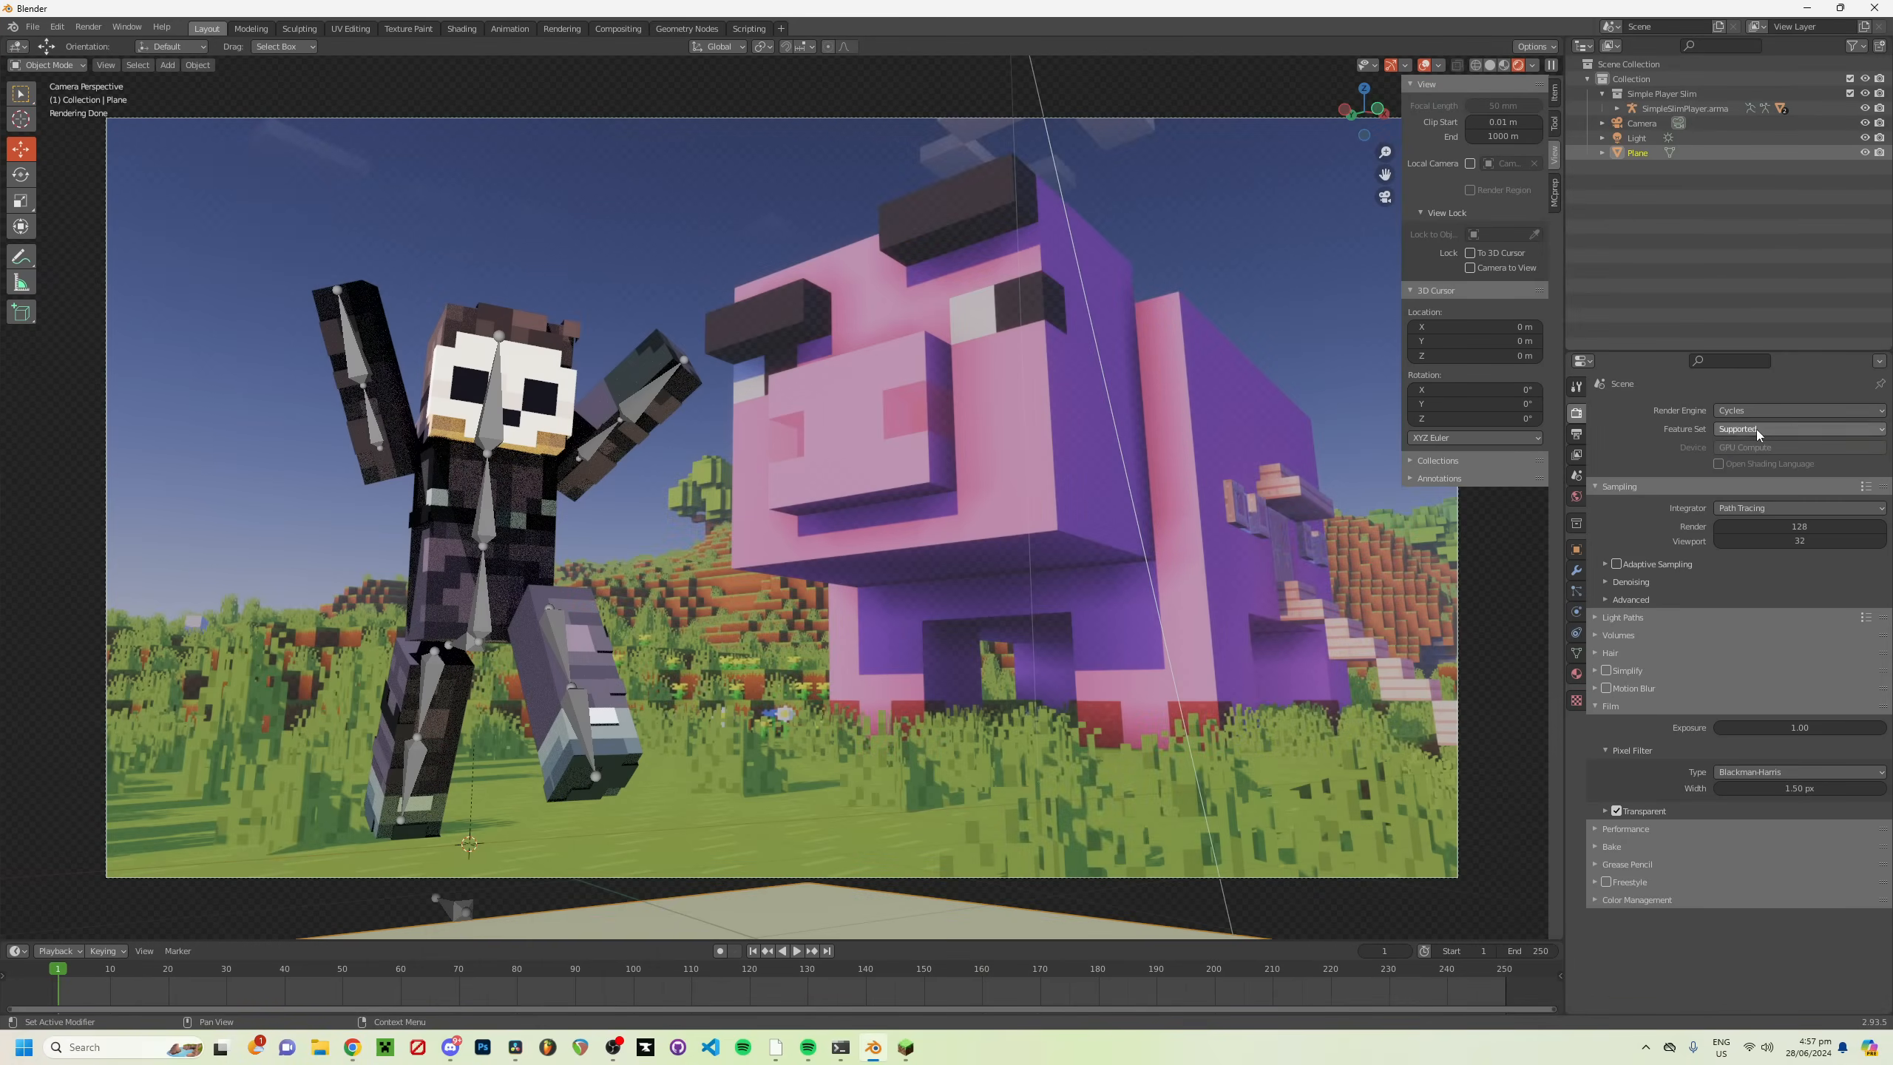
left_click(1608, 900)
left_click(1778, 932)
left_click(1767, 848)
key("F12")
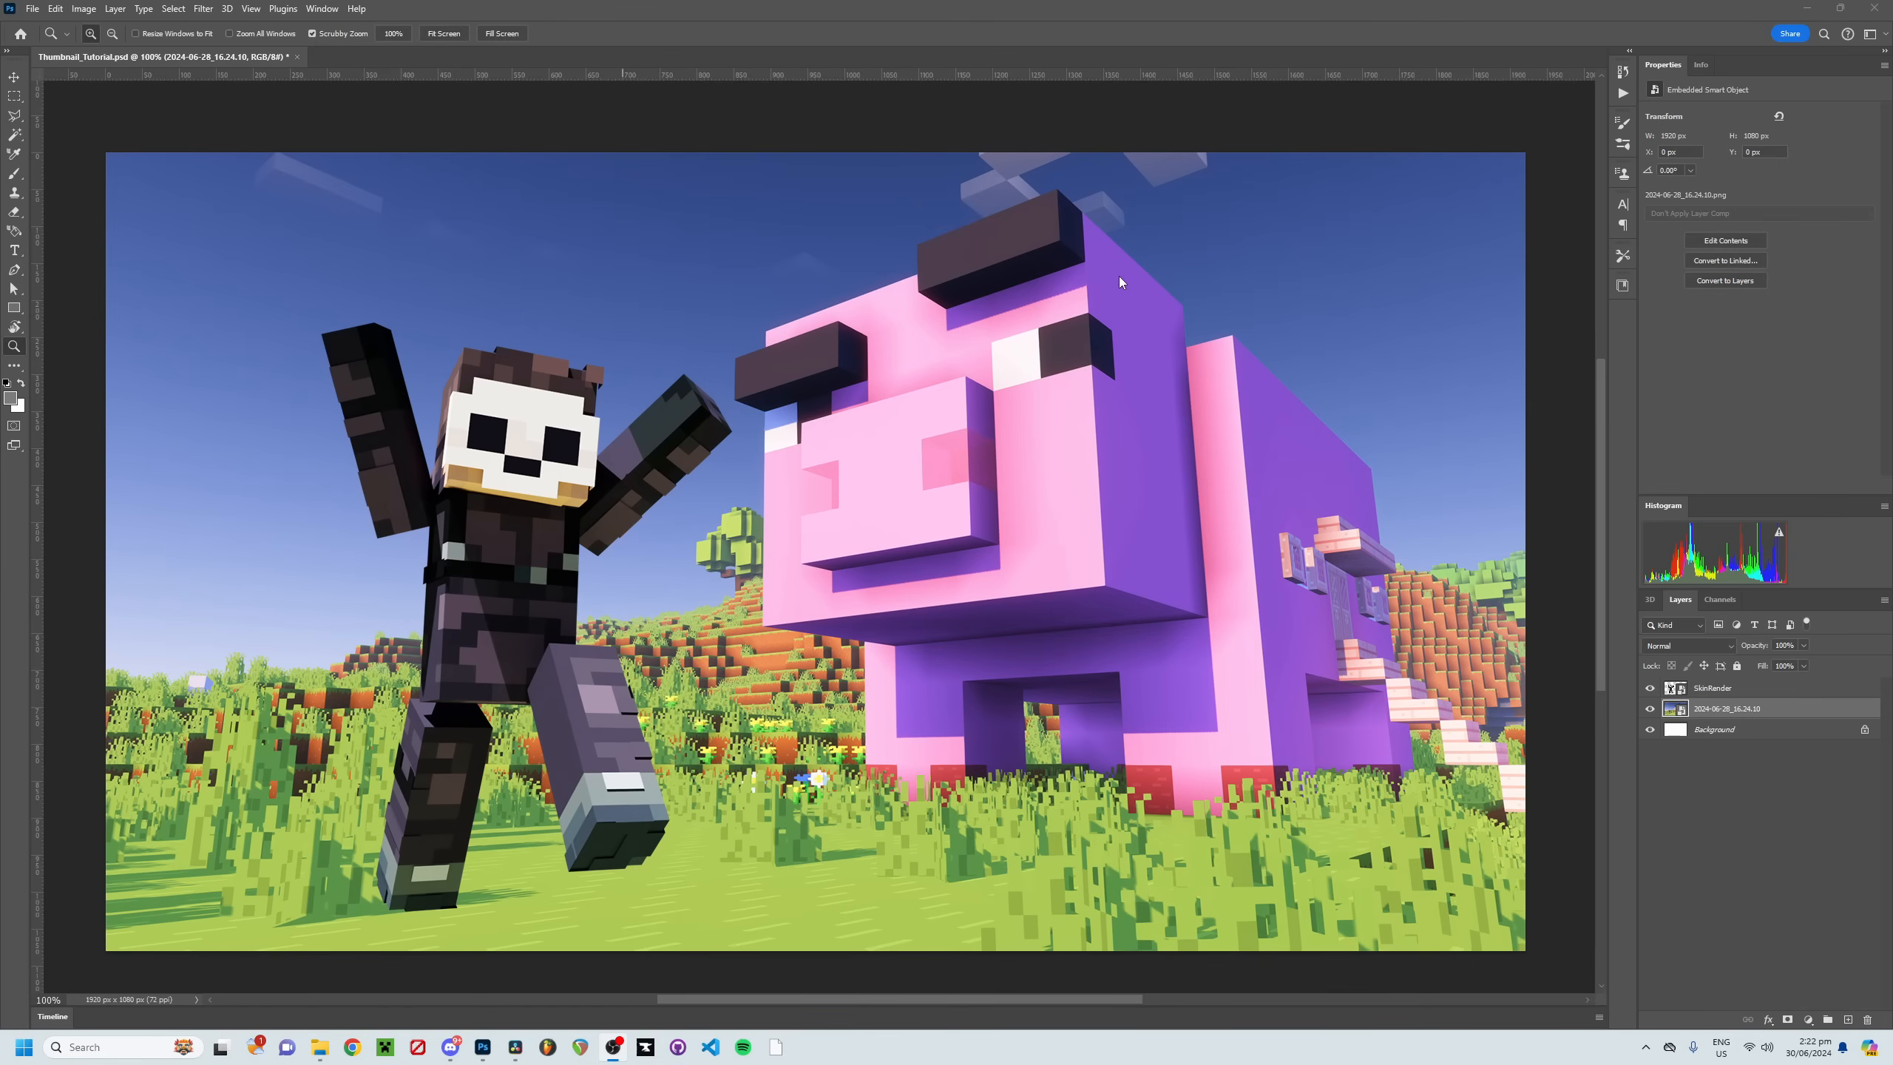
Step: Switch to Photoshop and examine the composite, toggling the visibility of the SkinRender layer and the pig screenshot layer
left_click(1650, 687)
left_click(1650, 687)
left_click(1651, 712)
left_click(1651, 712)
left_click(993, 491, "alt")
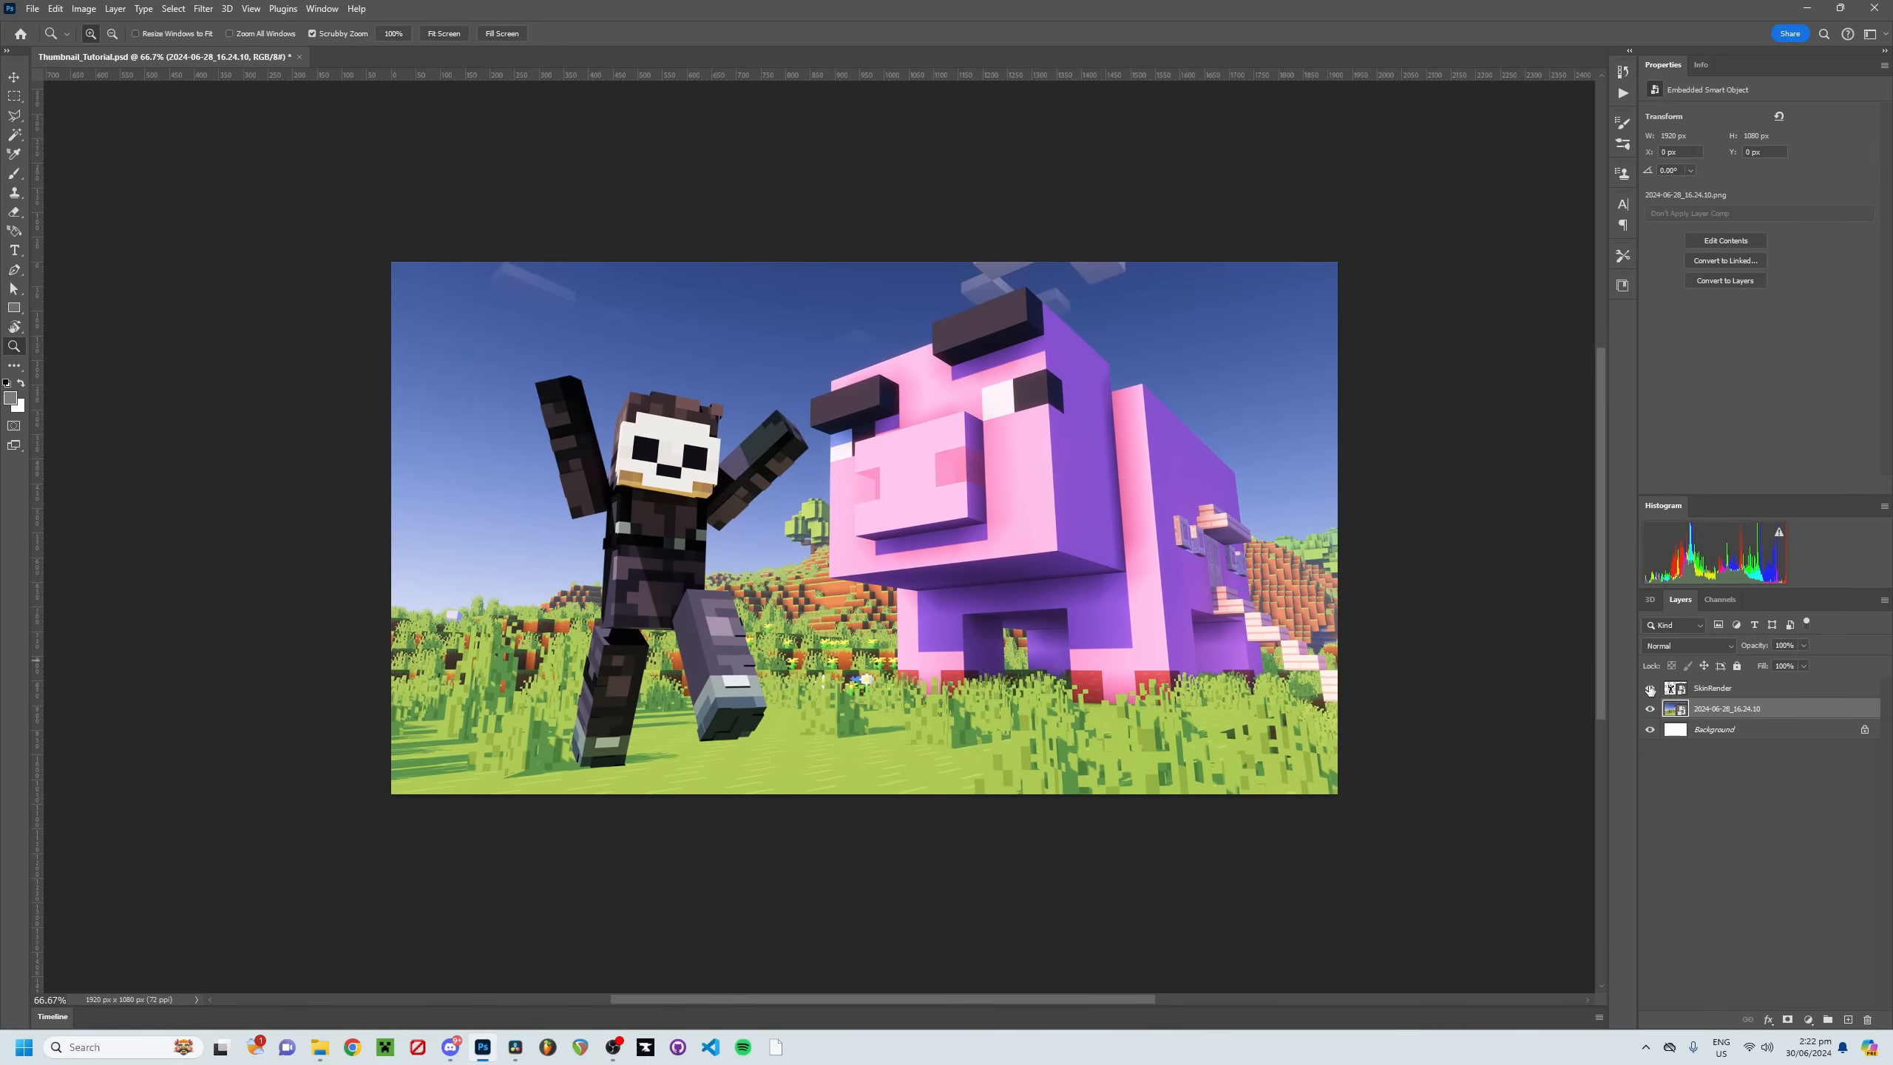
left_click(1650, 688)
left_click(1650, 688)
left_click_drag(1022, 531, 1043, 553)
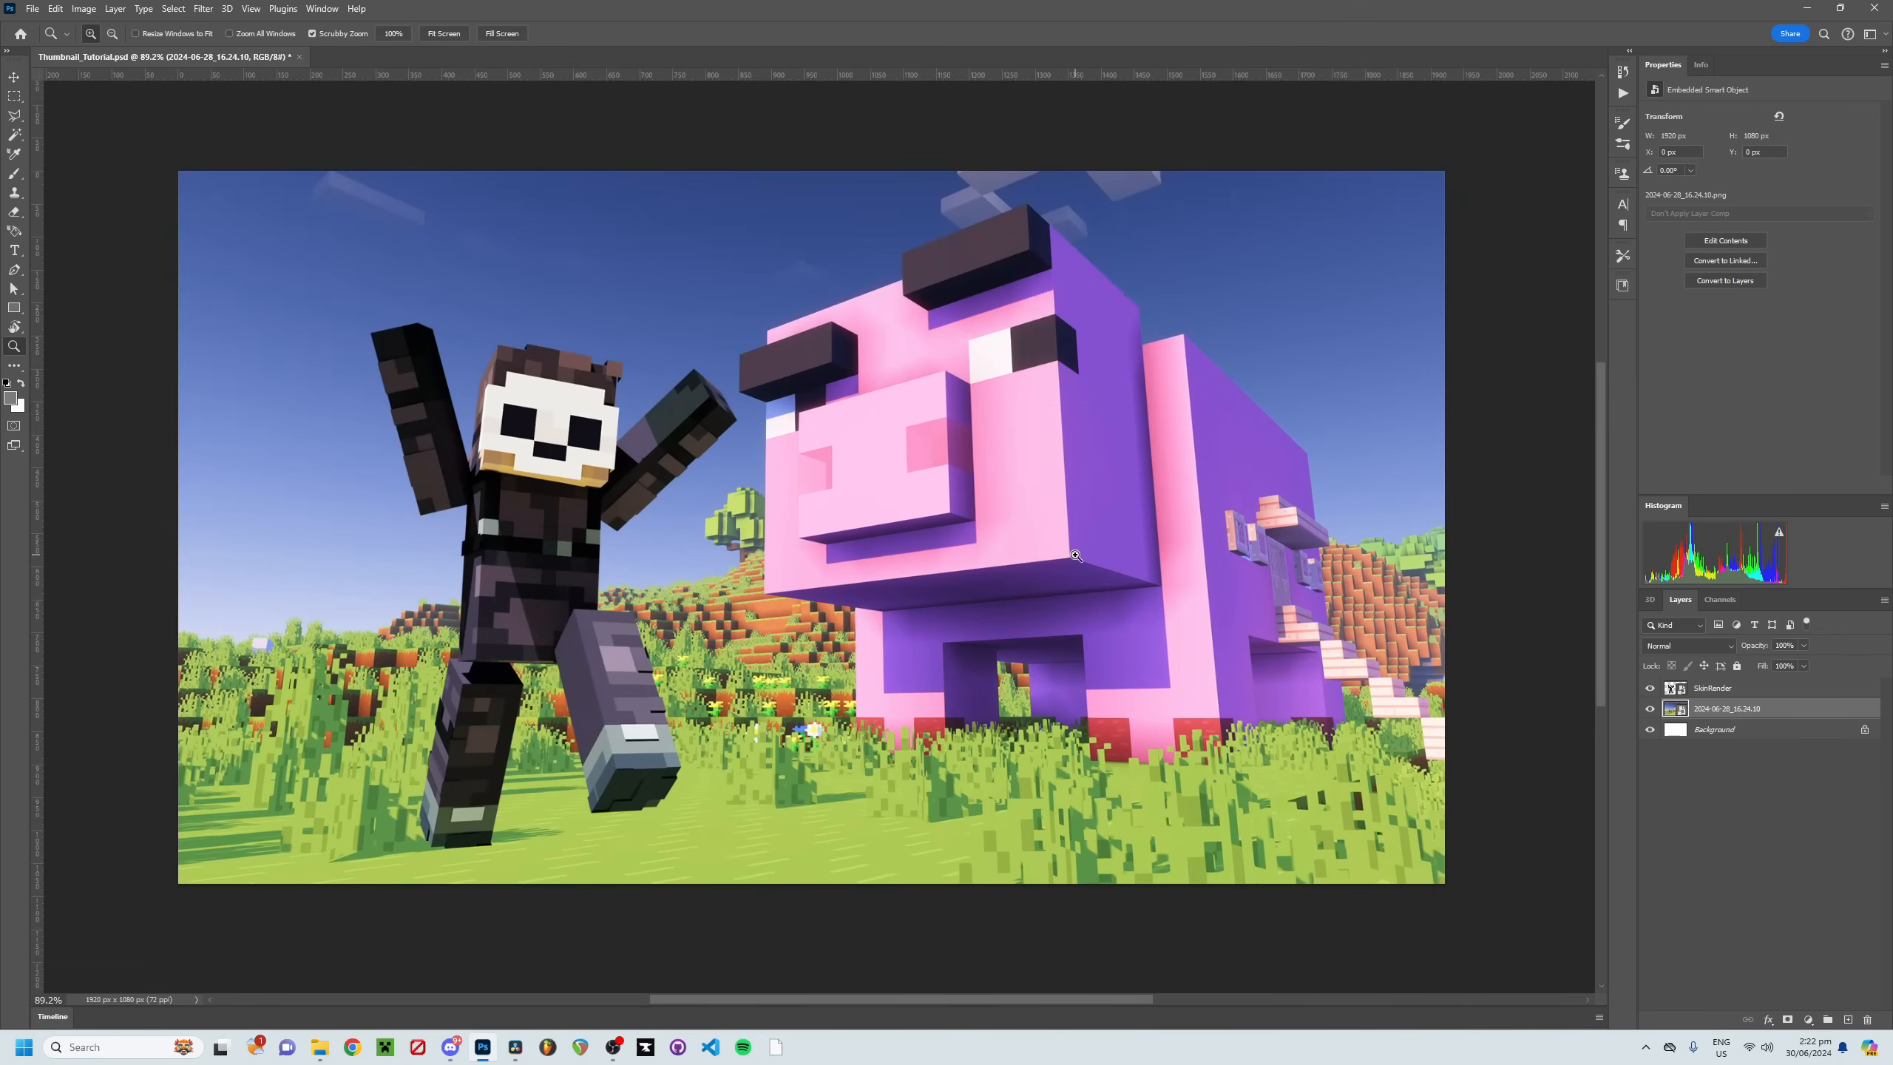
left_click_drag(693, 551, 782, 539)
left_click(804, 540, "alt")
left_click(804, 540, "alt")
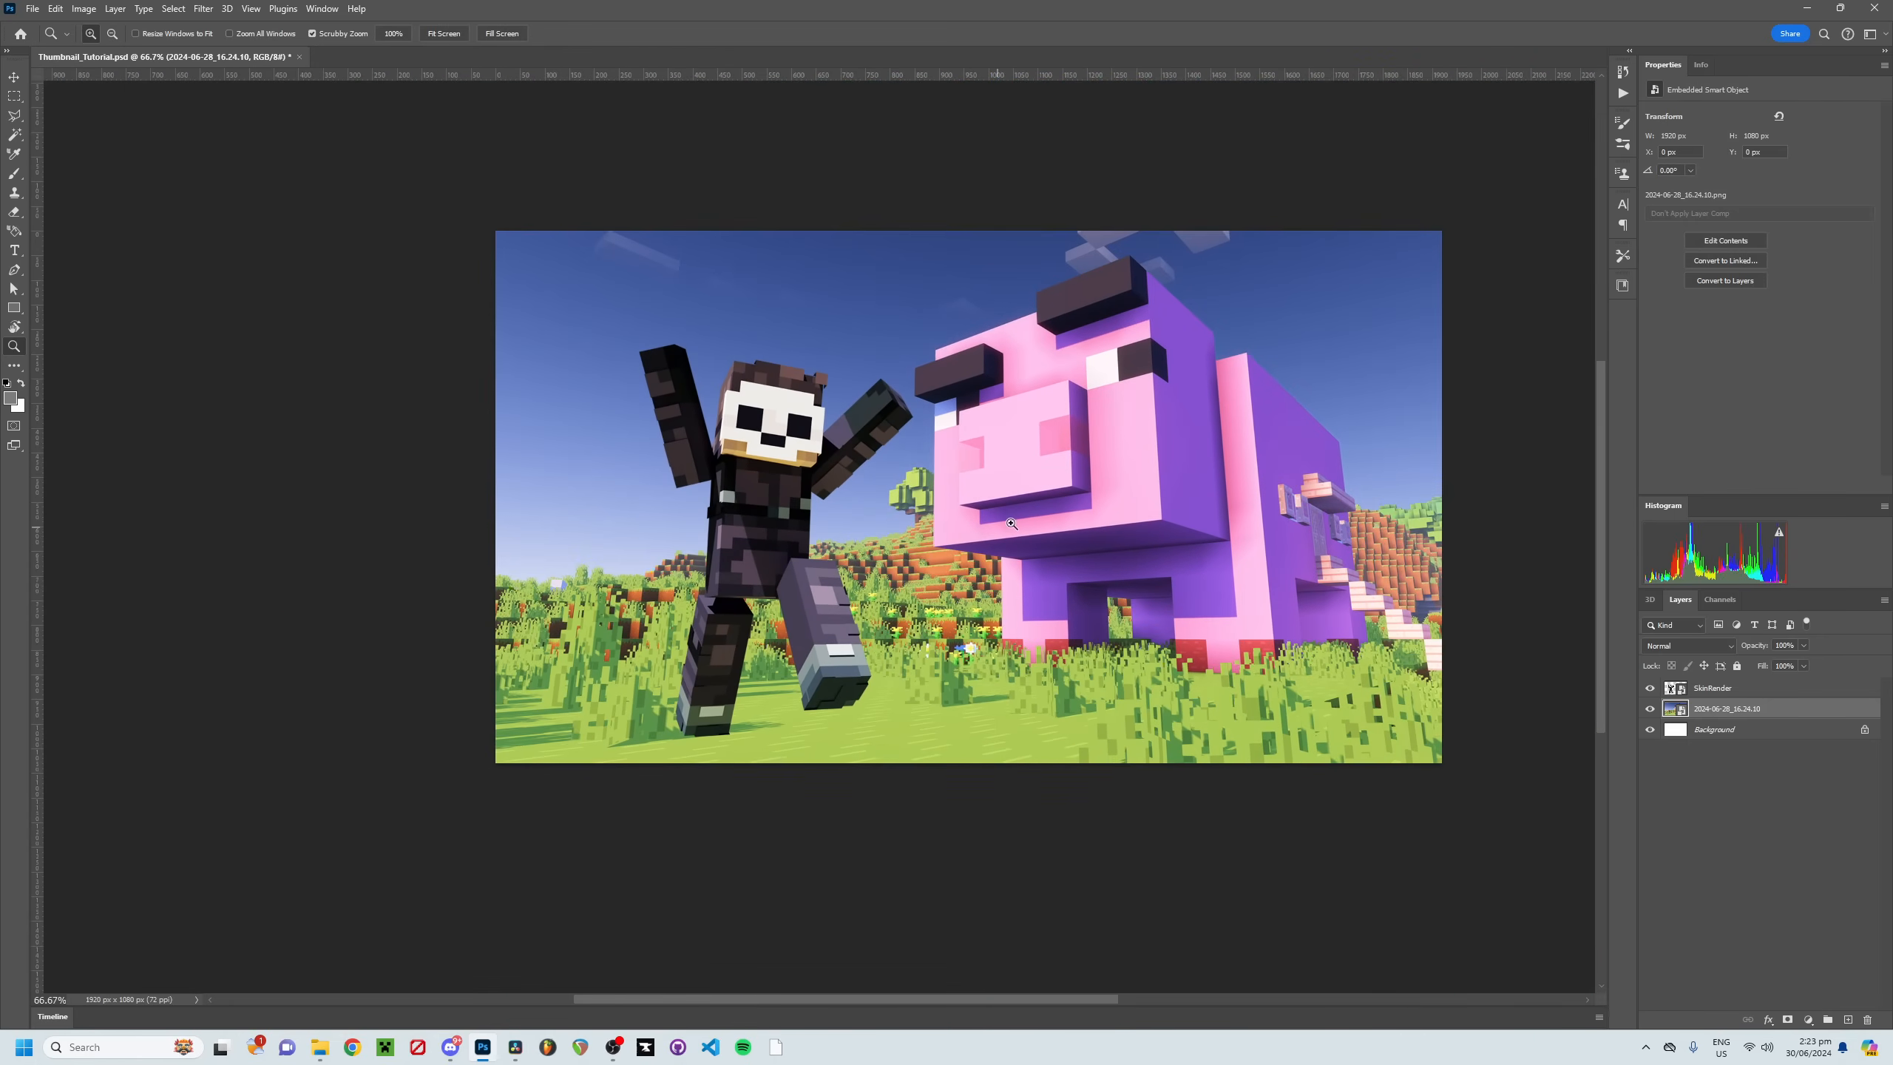
left_click_drag(1088, 493, 983, 545)
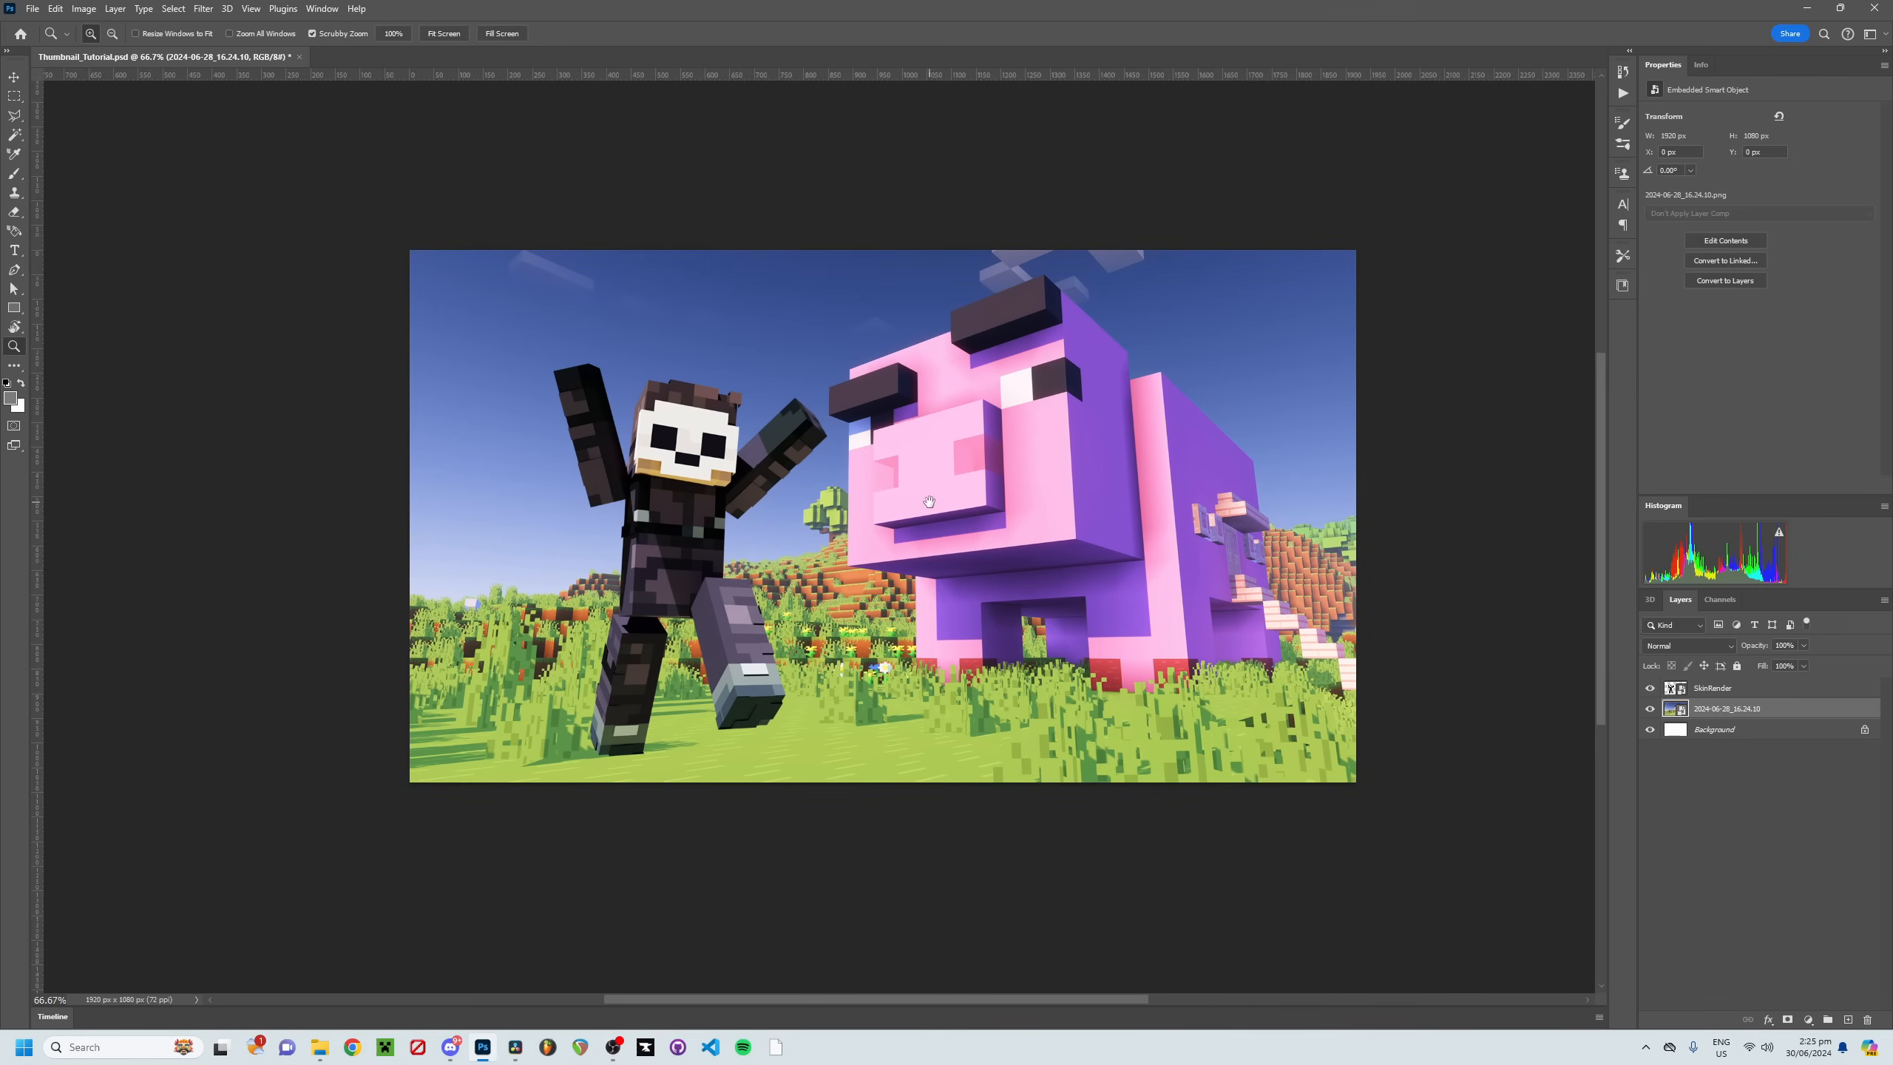
left_click_drag(929, 502, 898, 506)
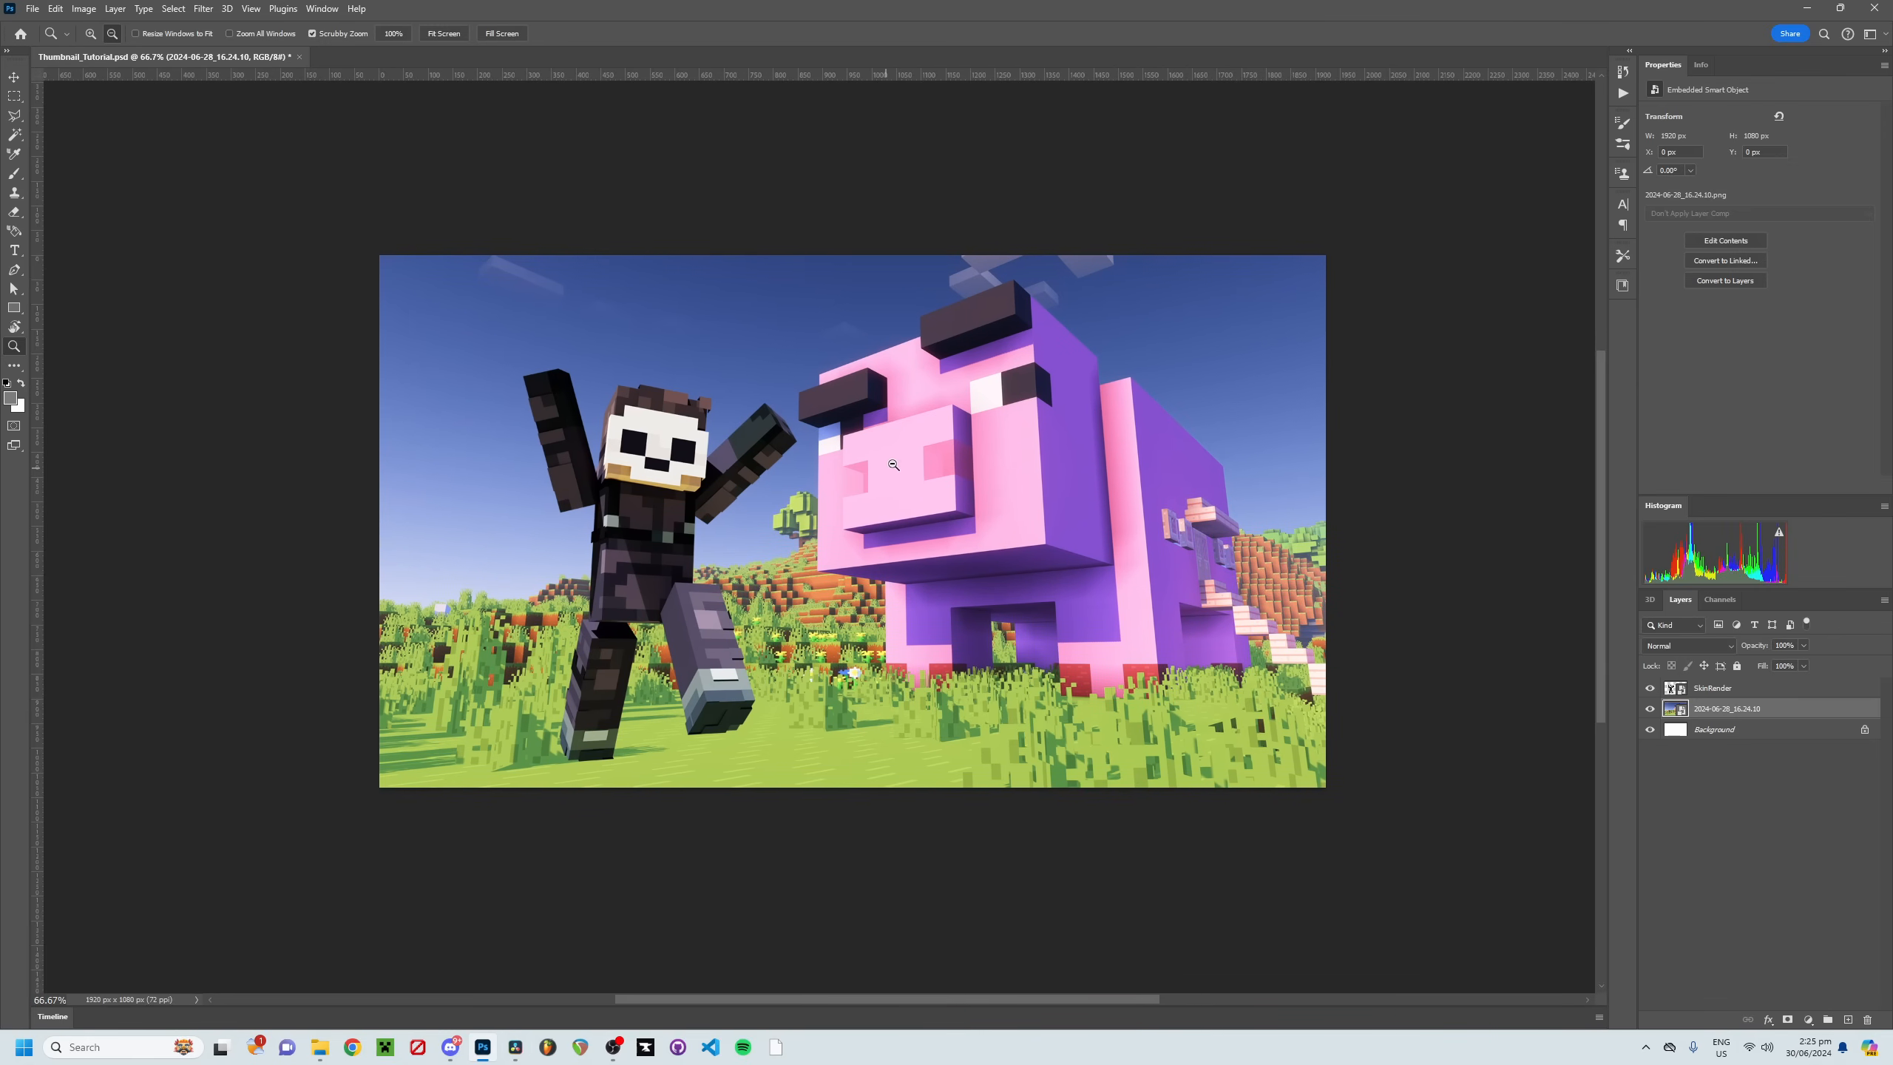
scroll(925, 477, "up", 2, "alt")
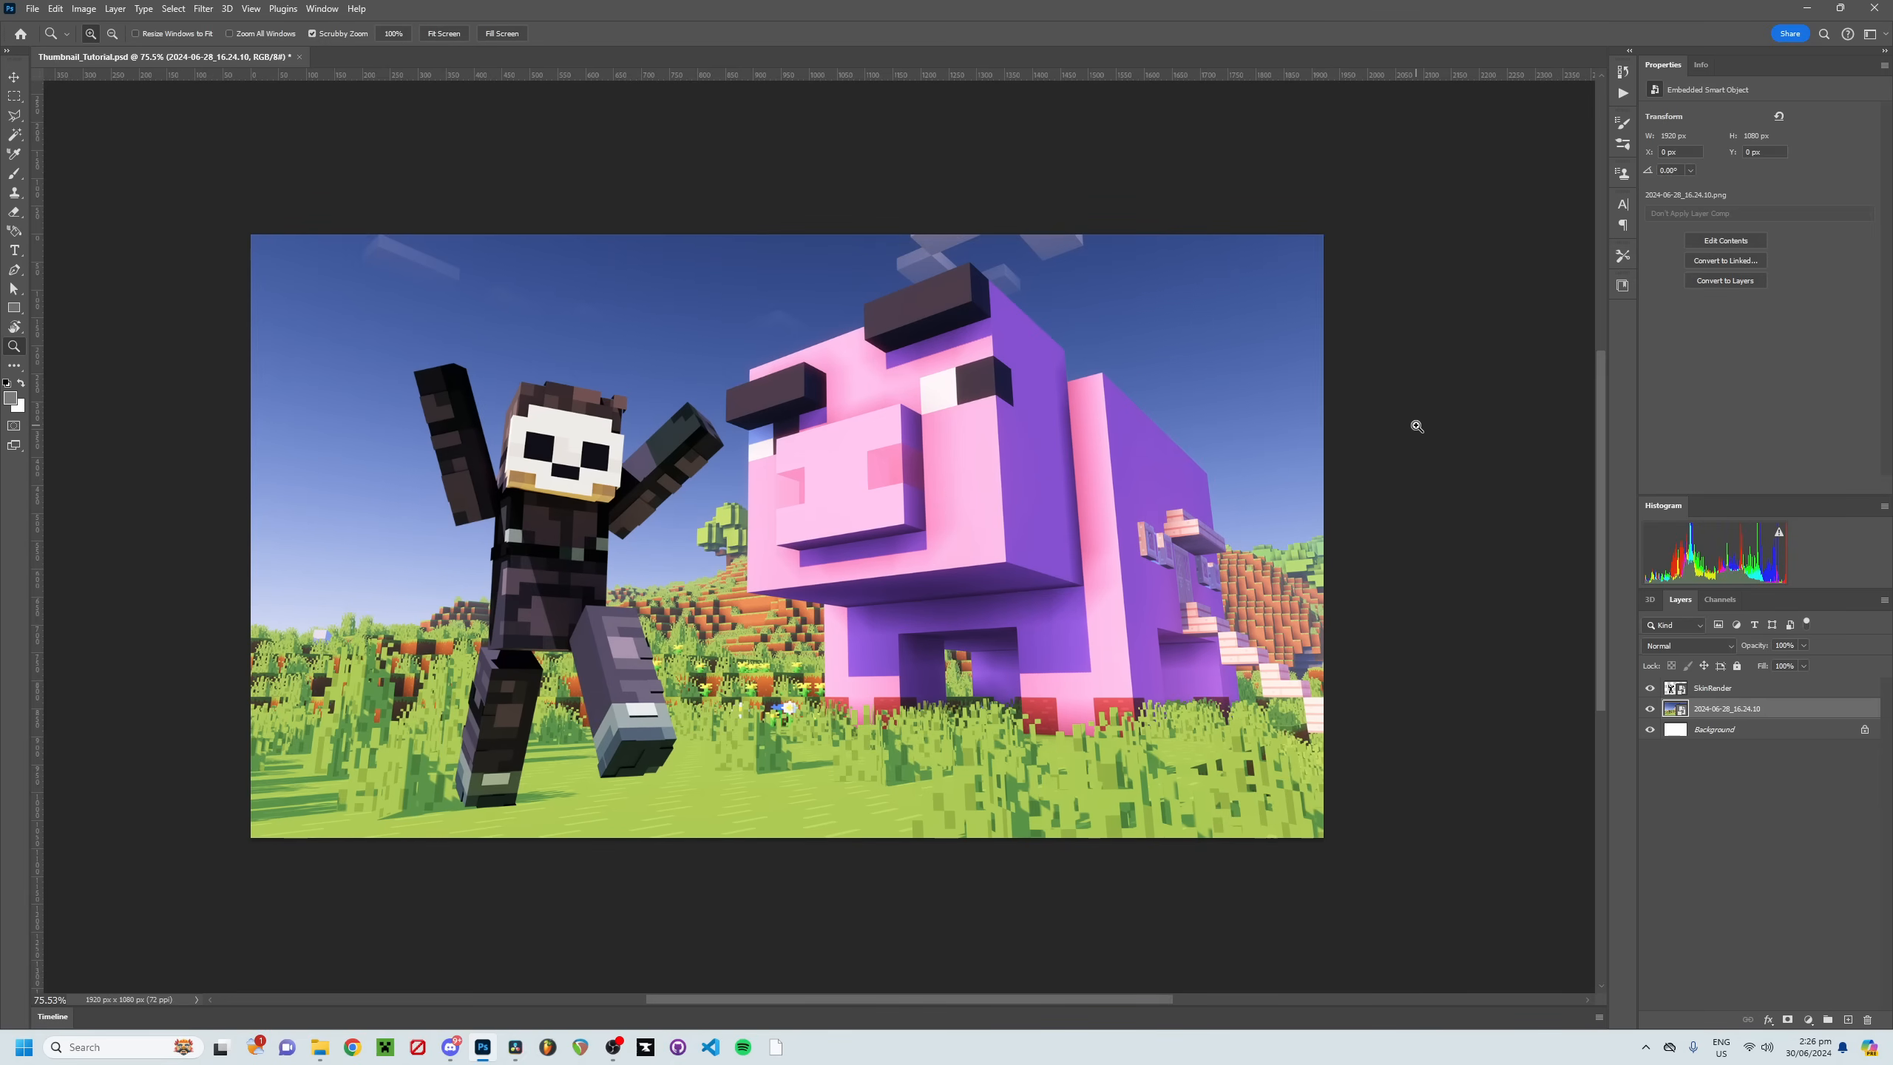
Step: Try Dark Gray for the area surrounding the canvas, then set it to the Custom white color
right_click(1414, 410)
left_click(1459, 365)
right_click(1414, 406)
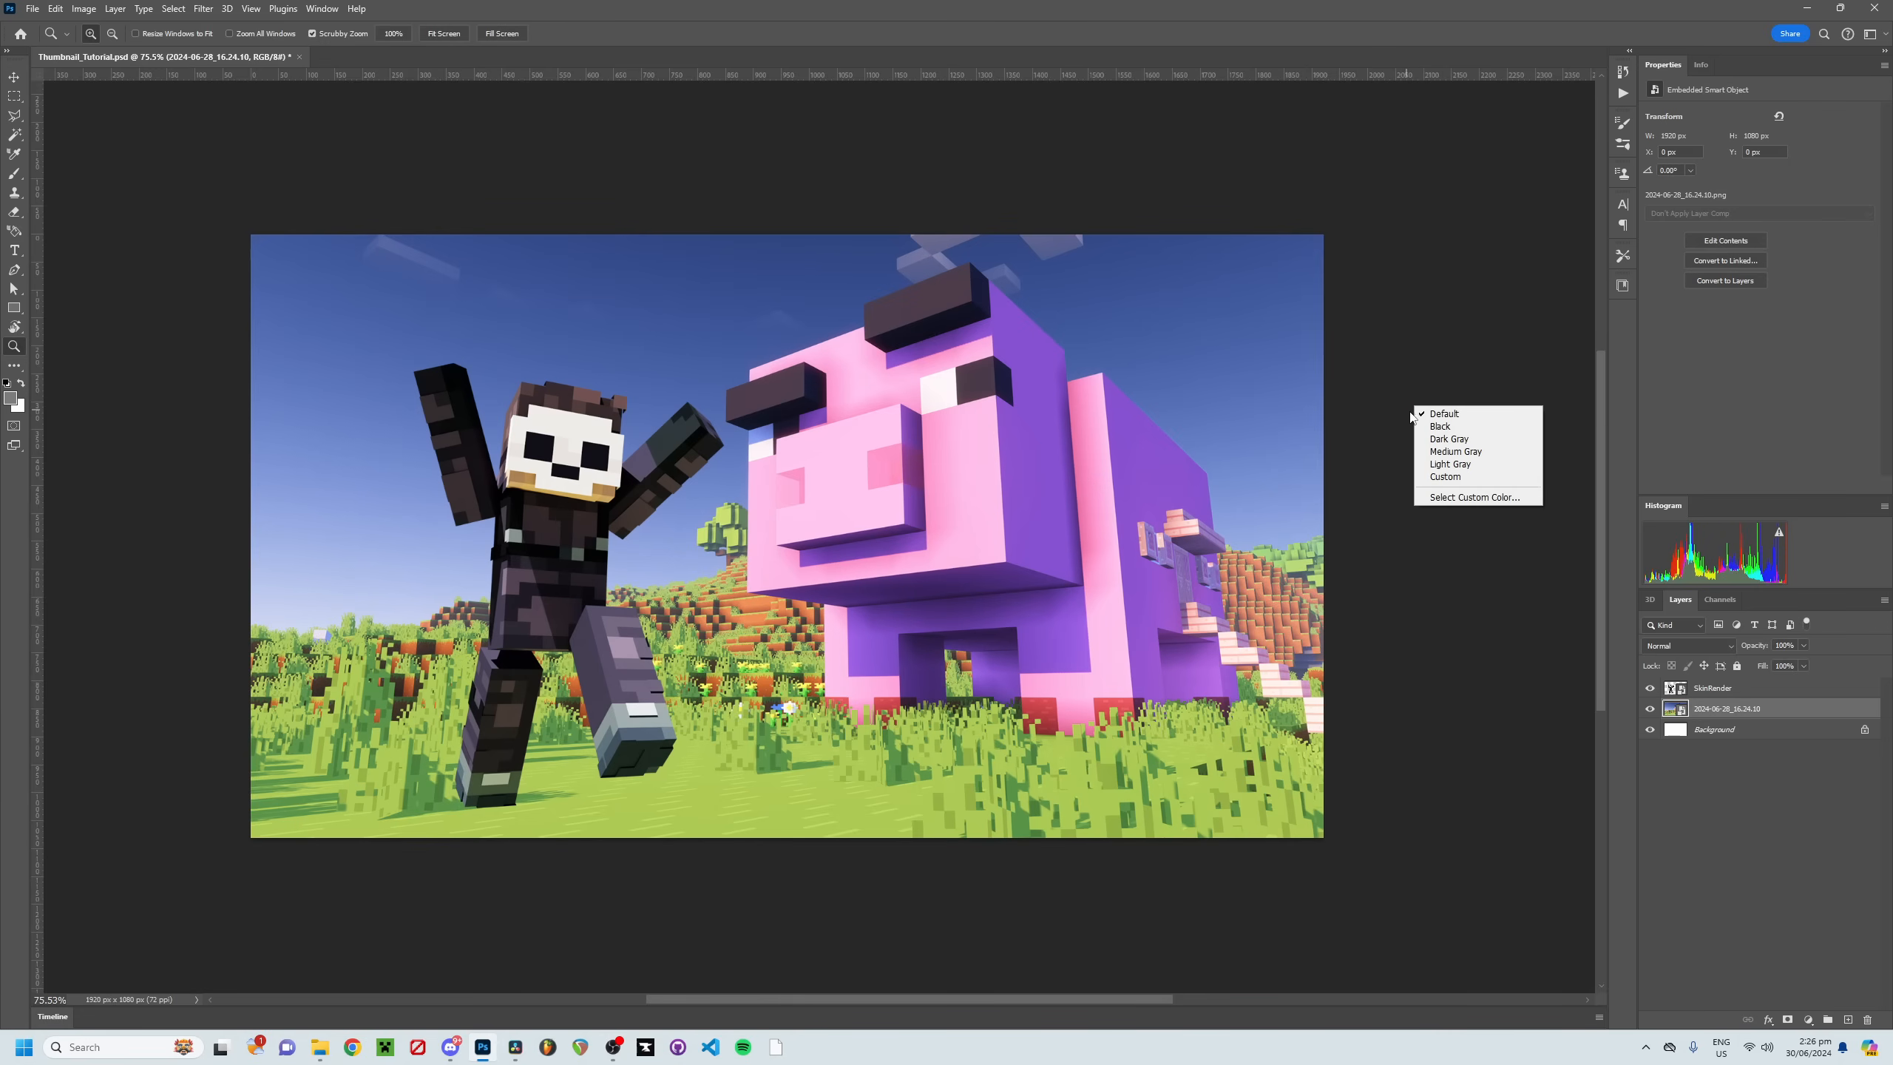
left_click(1459, 432)
right_click(1450, 423)
left_click(1451, 454)
right_click(1450, 454)
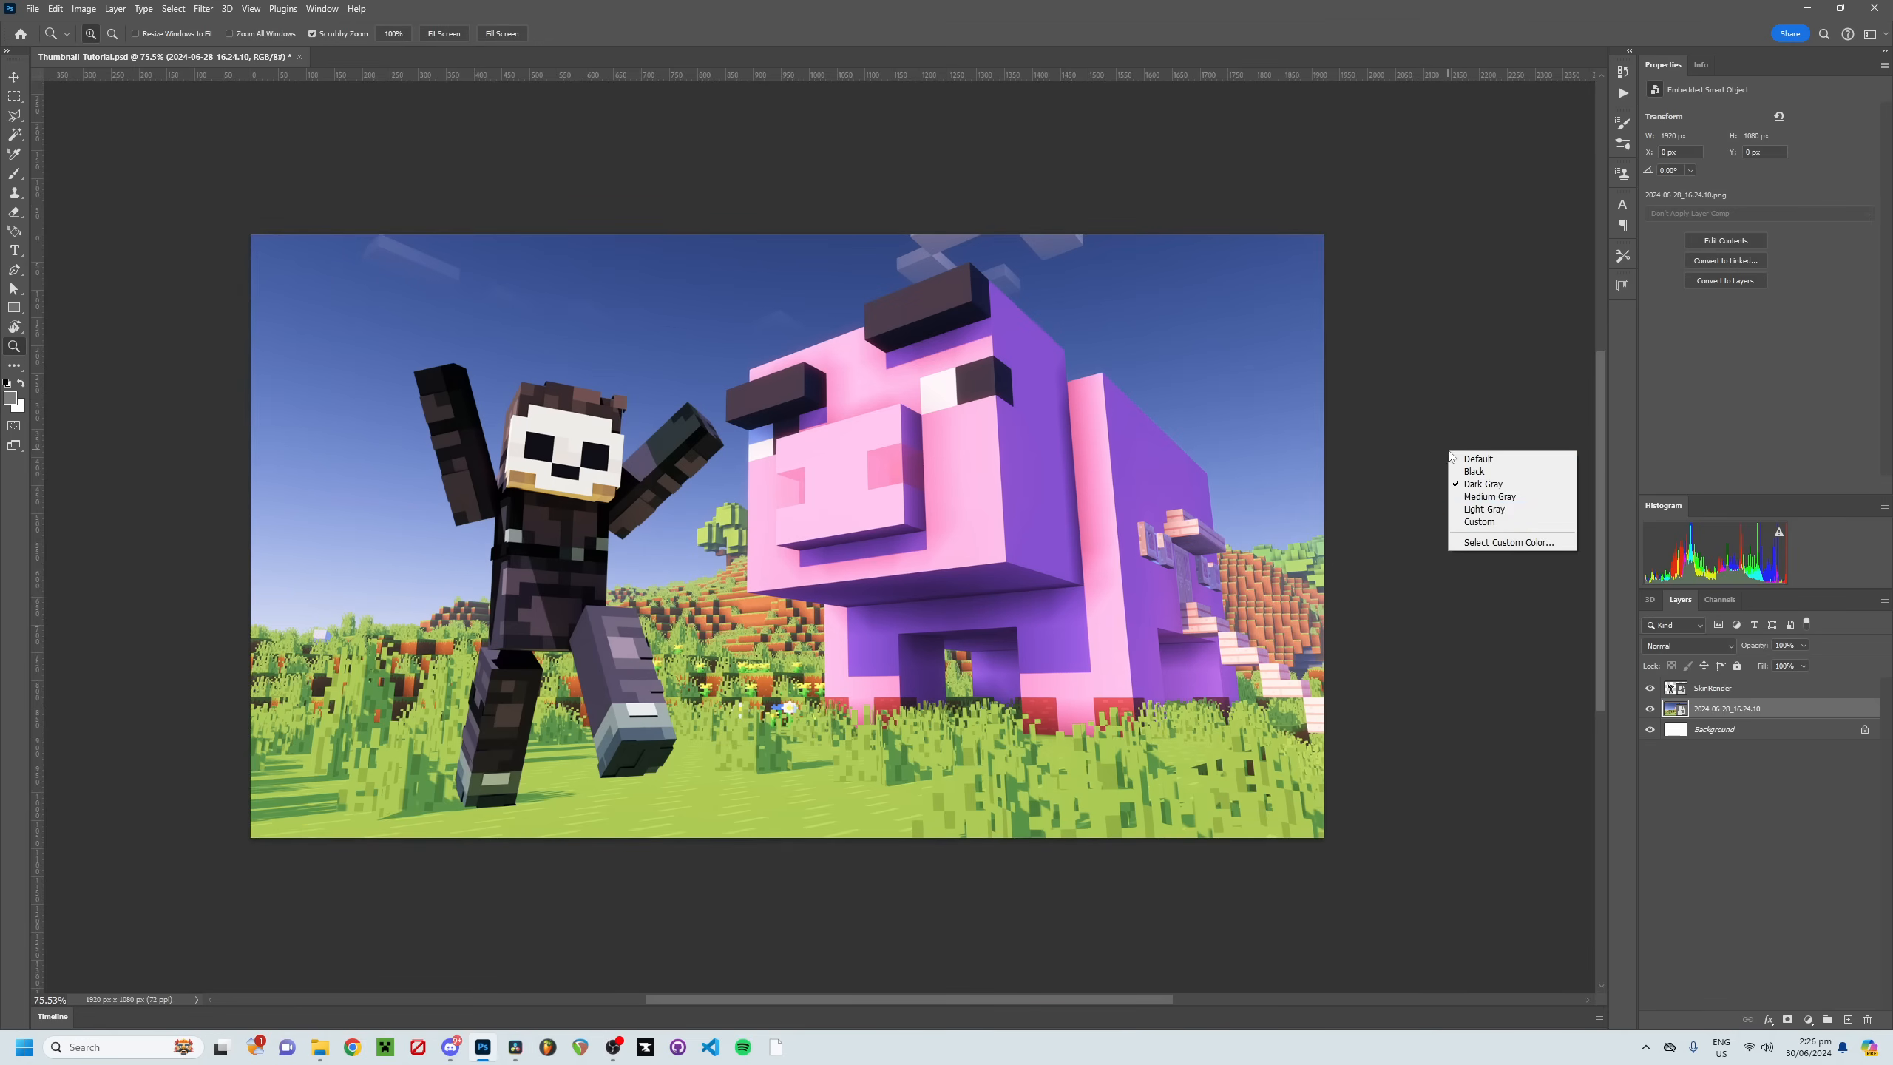
left_click(1486, 524)
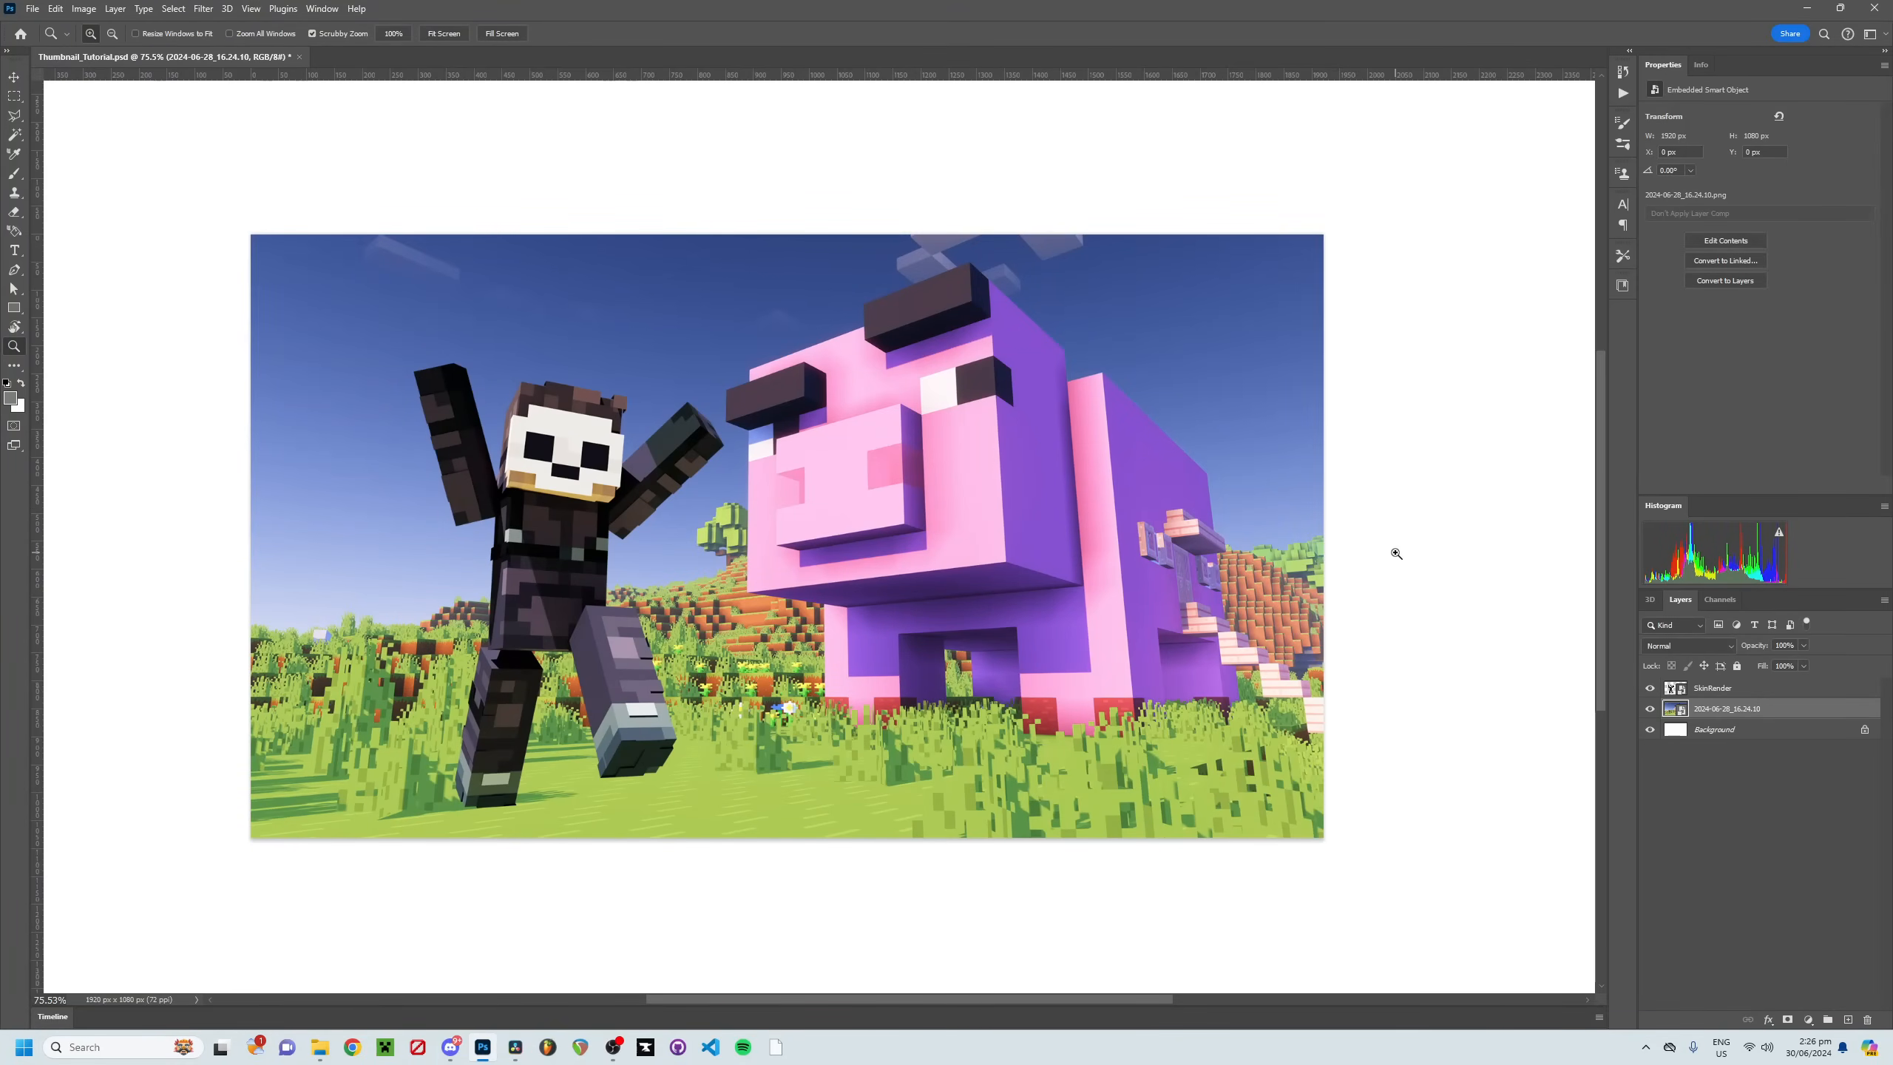
scroll(1363, 520, "up", 1)
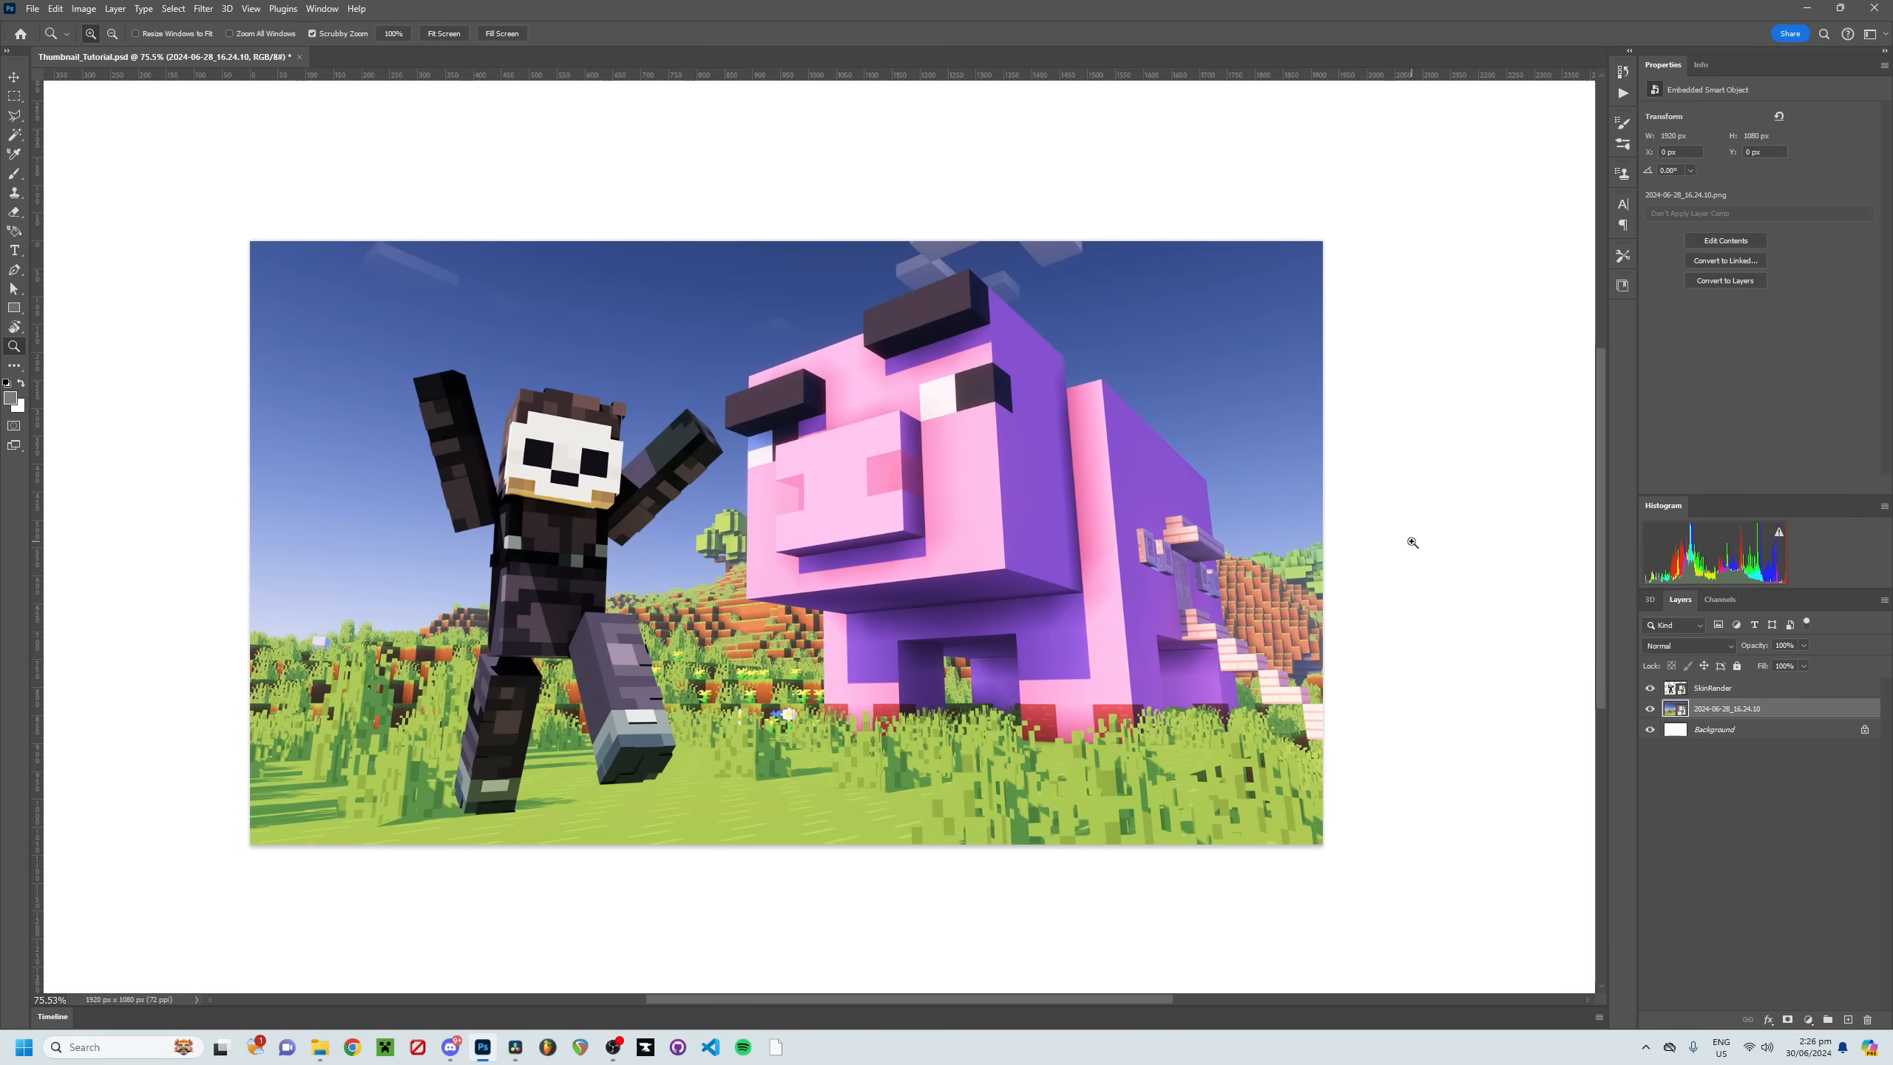
scroll(1430, 525, "down", 2, "alt")
left_click_drag(1408, 540, 1401, 525)
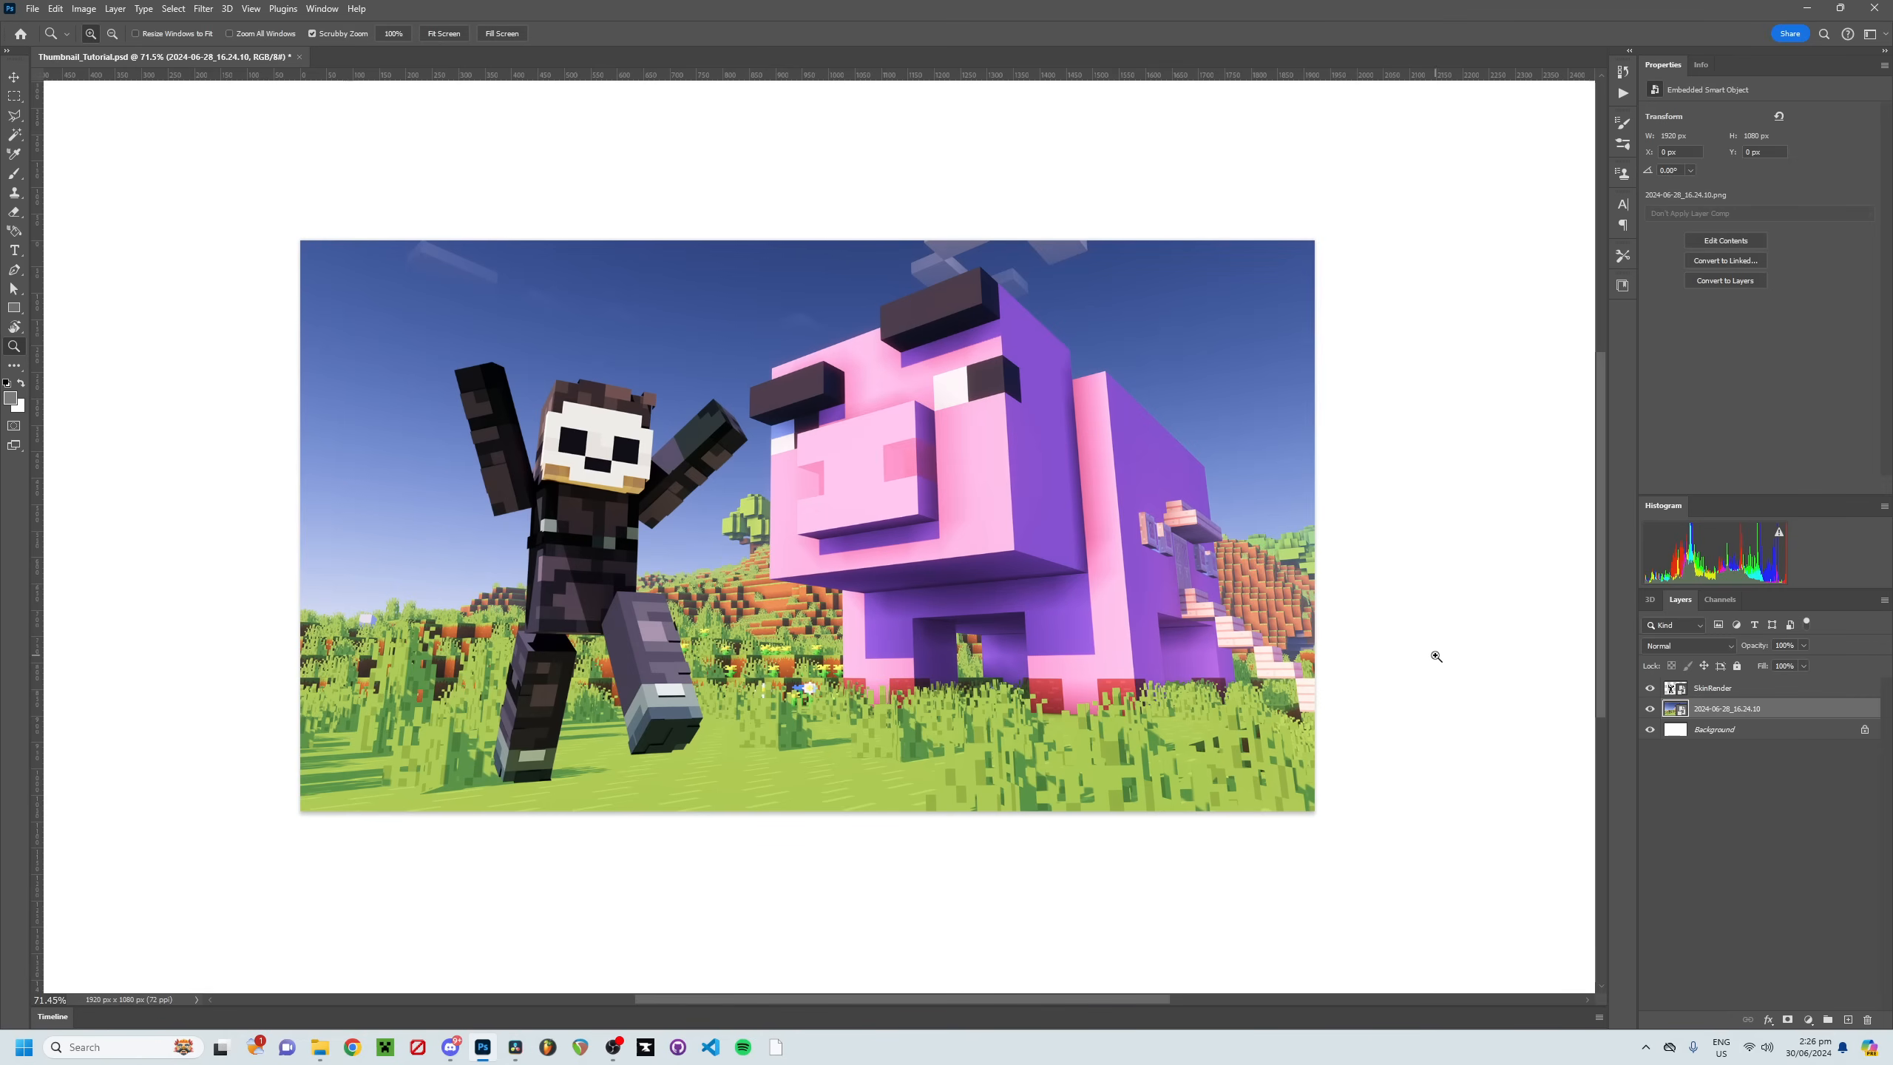
Step: Add a Levels adjustment layer above the SkinRender layer and set its white input level to 242
left_click(1712, 693)
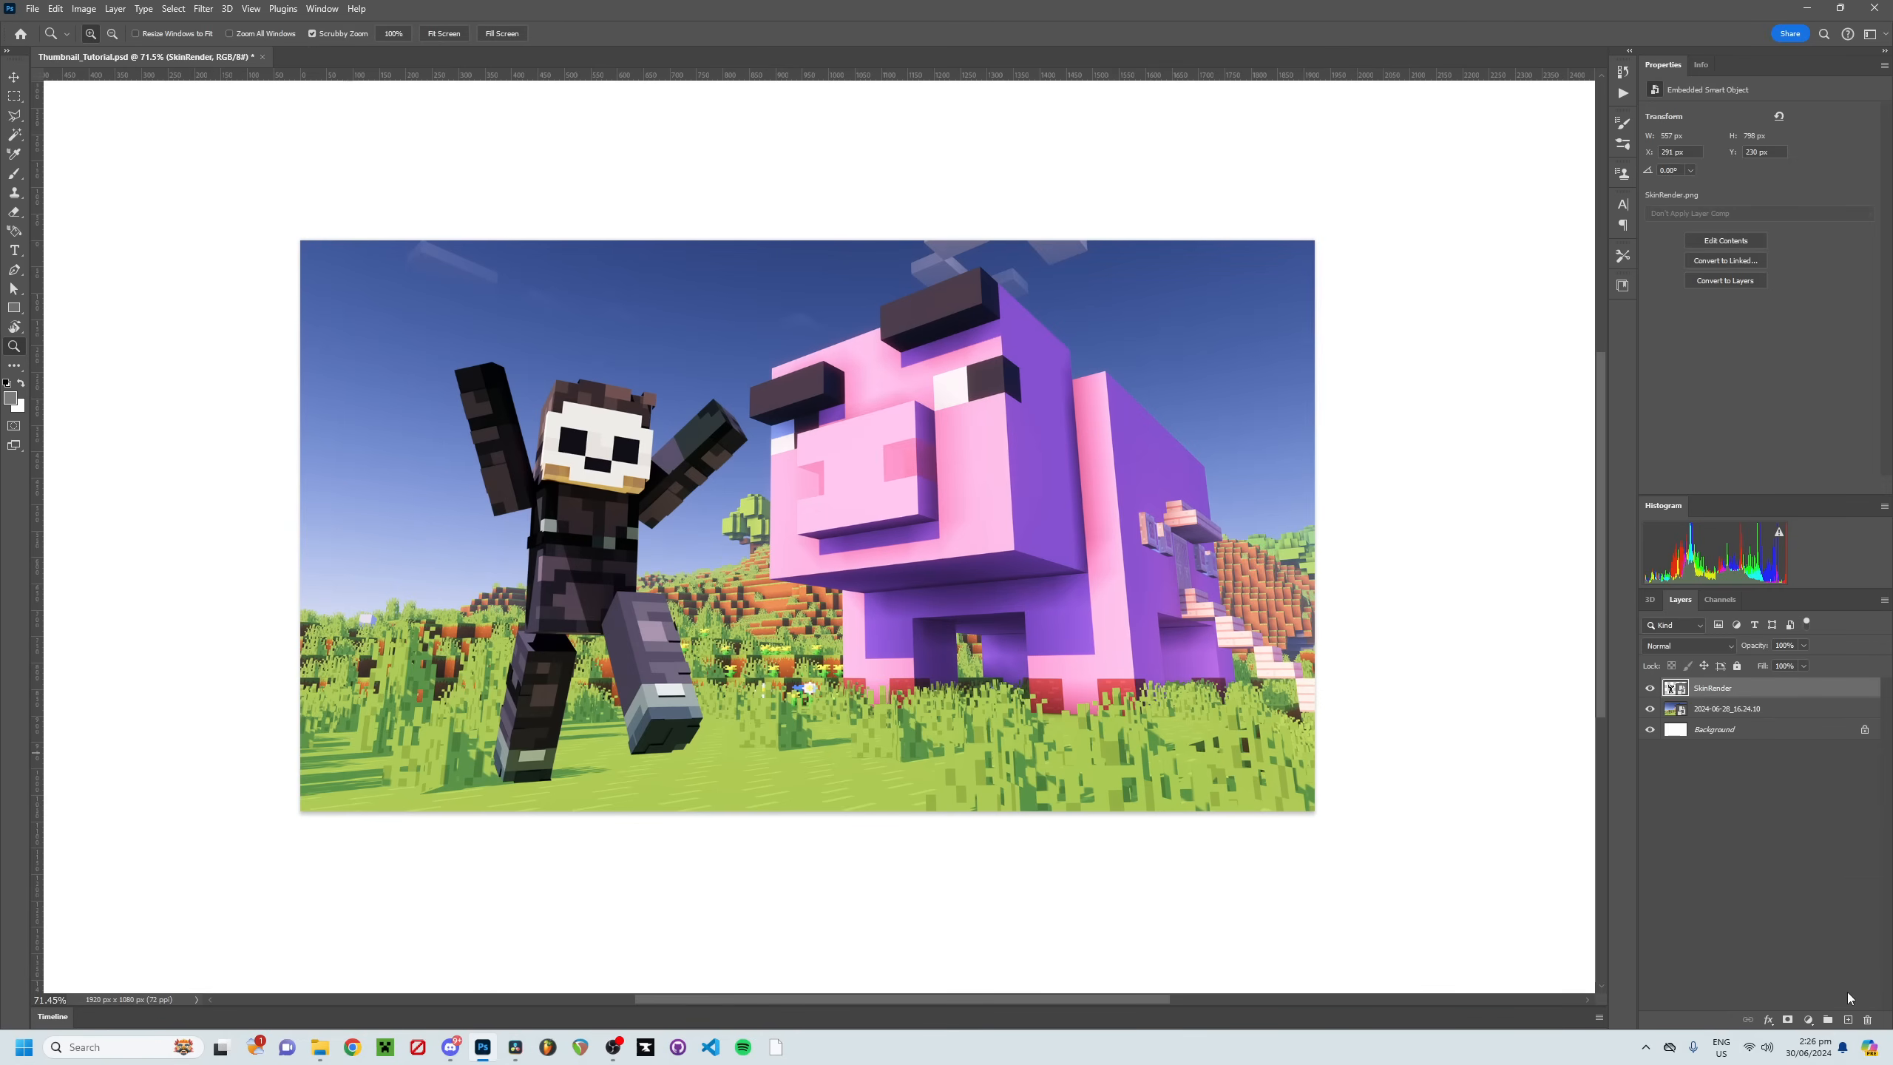
left_click(1808, 1019)
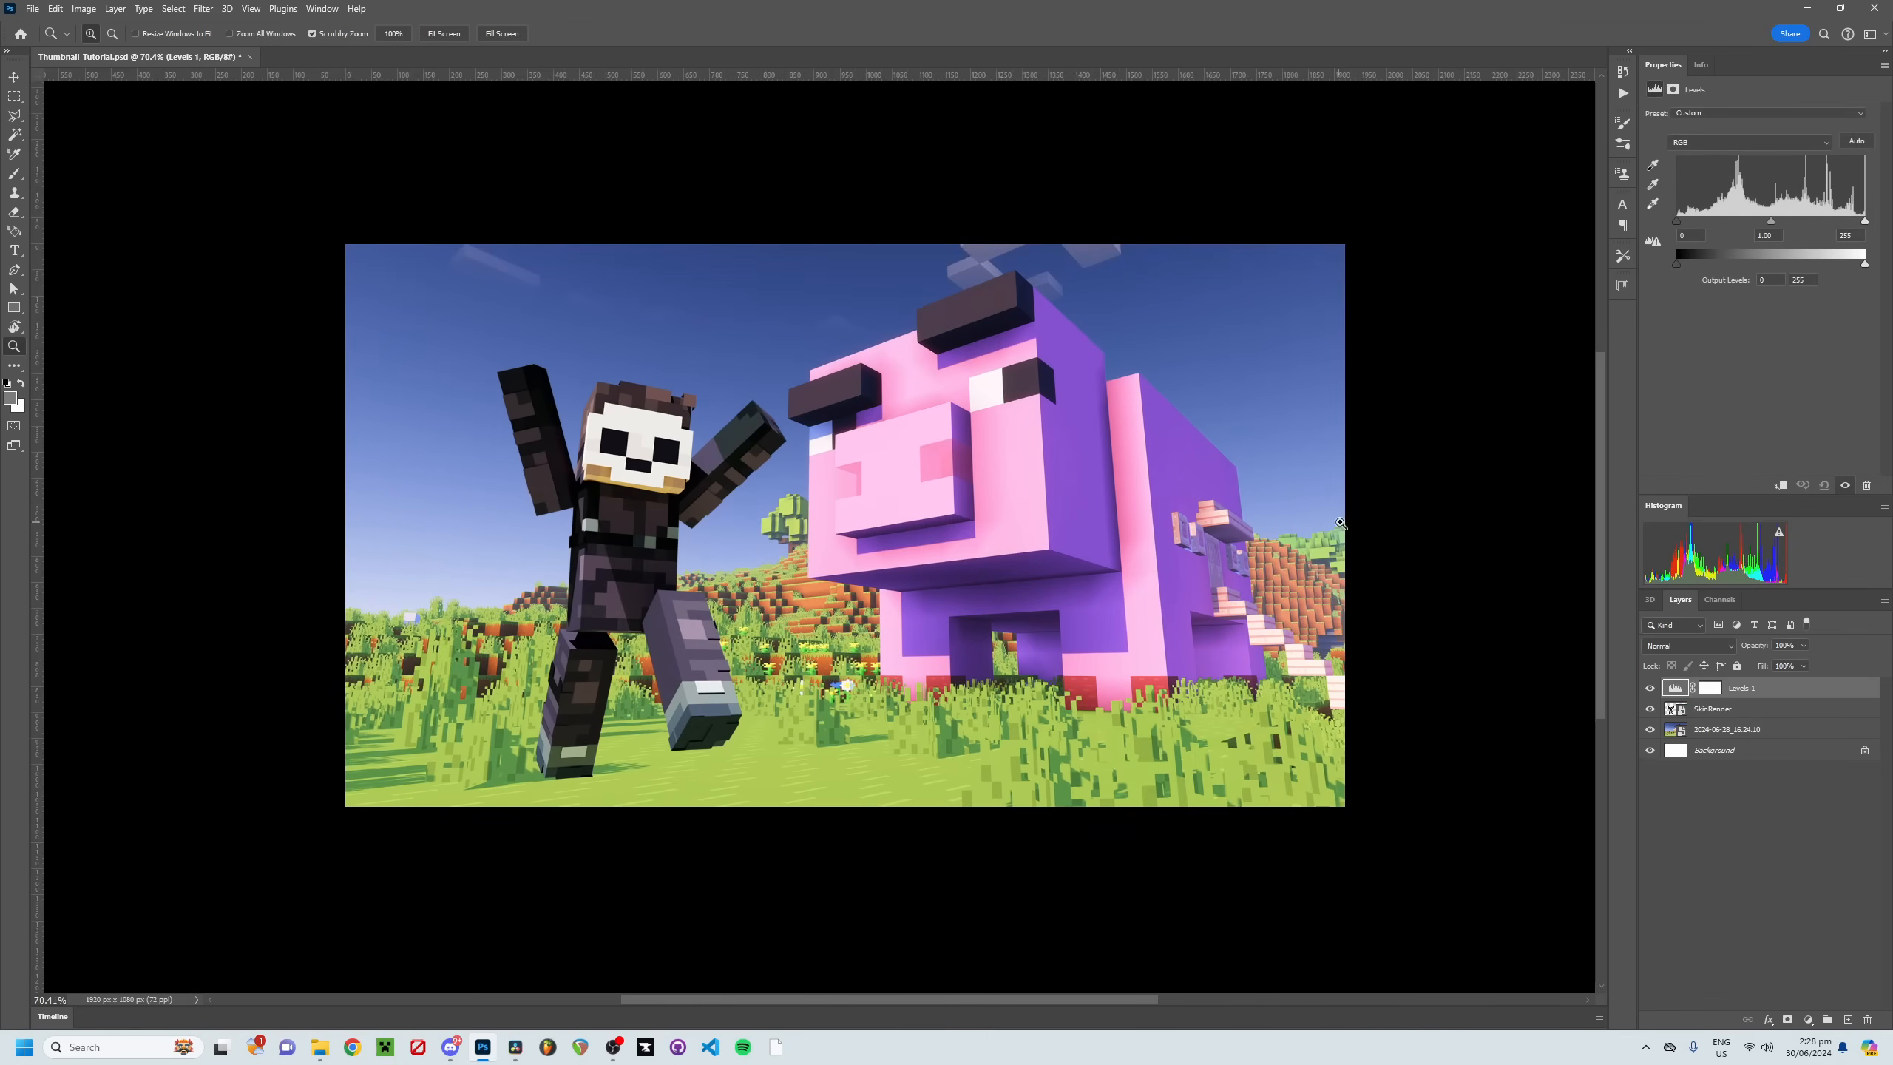
right_click(1429, 324)
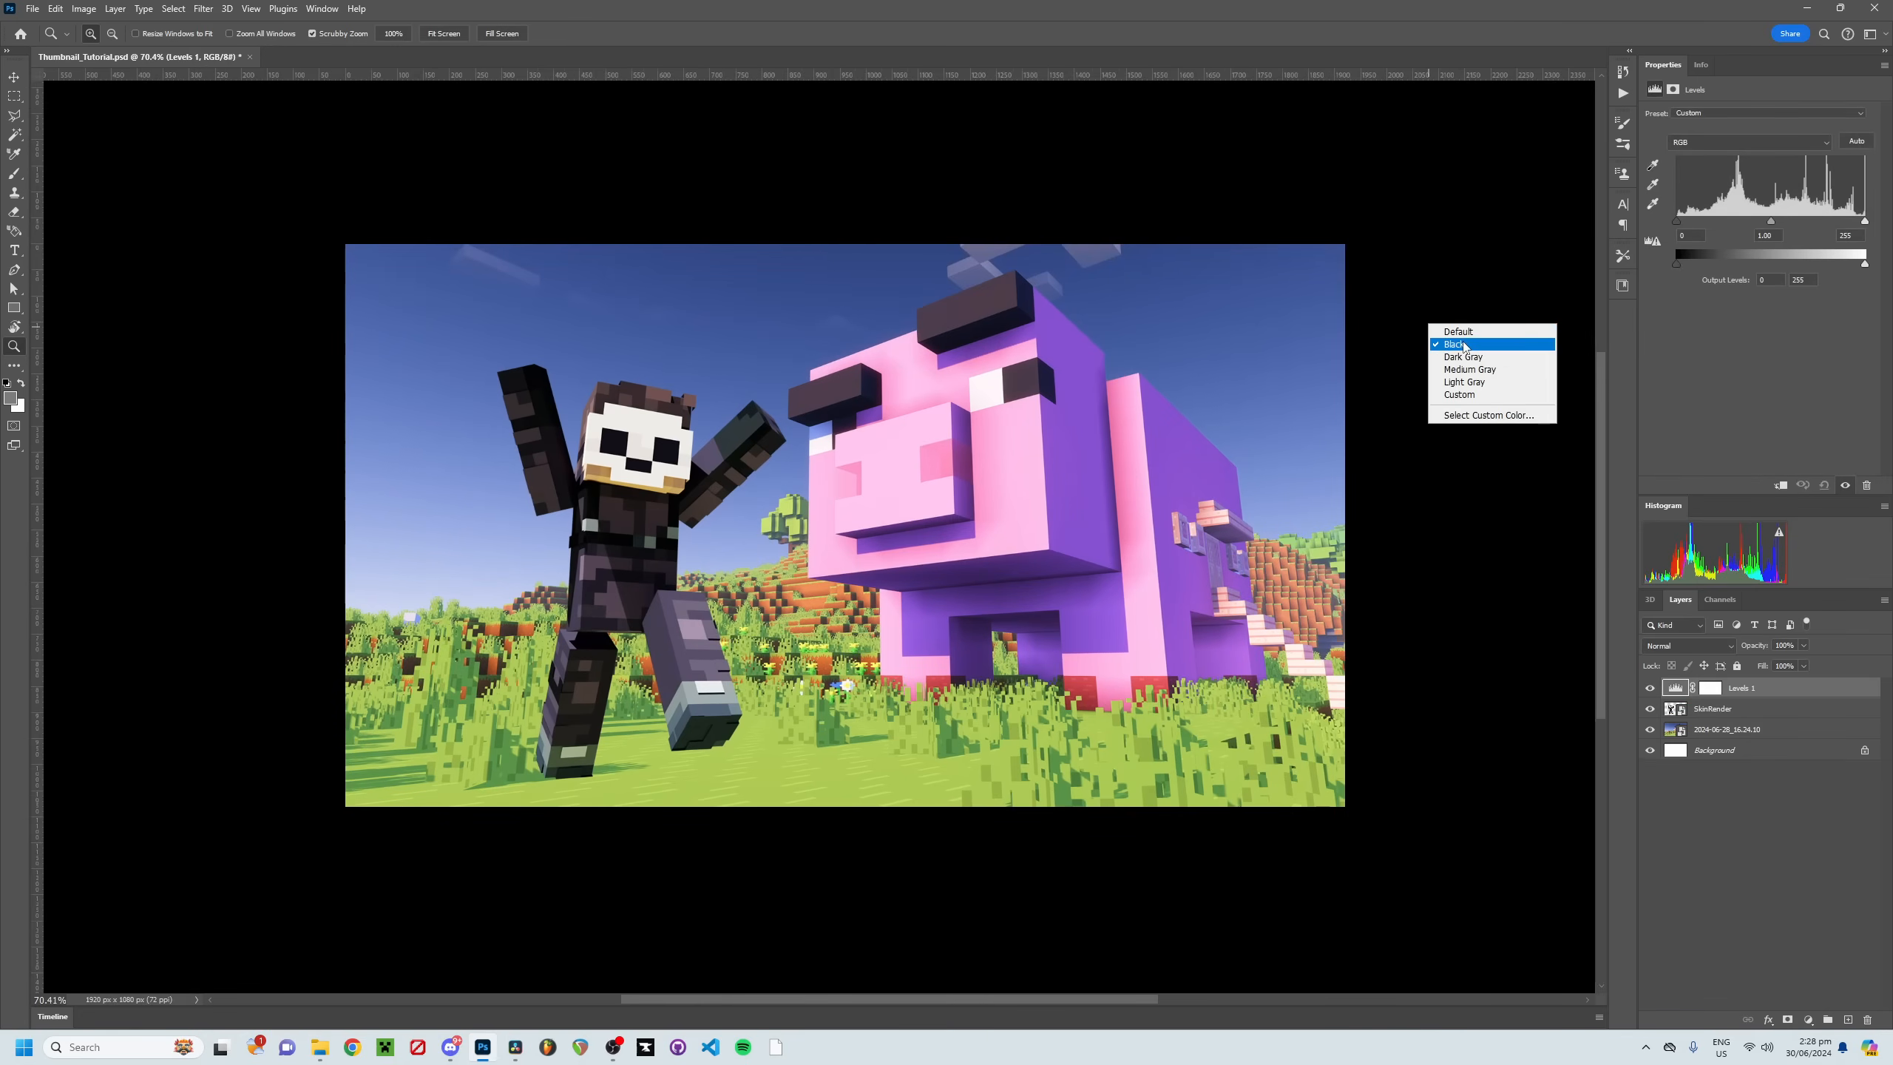
left_click(1484, 394)
left_click_drag(1866, 221, 1856, 227)
left_click_drag(1007, 427, 957, 428)
left_click_drag(1047, 485, 1068, 474)
Step: Compare the composite against a dark gray surround, then set the area around the canvas to white
right_click(1364, 415)
left_click(1401, 451)
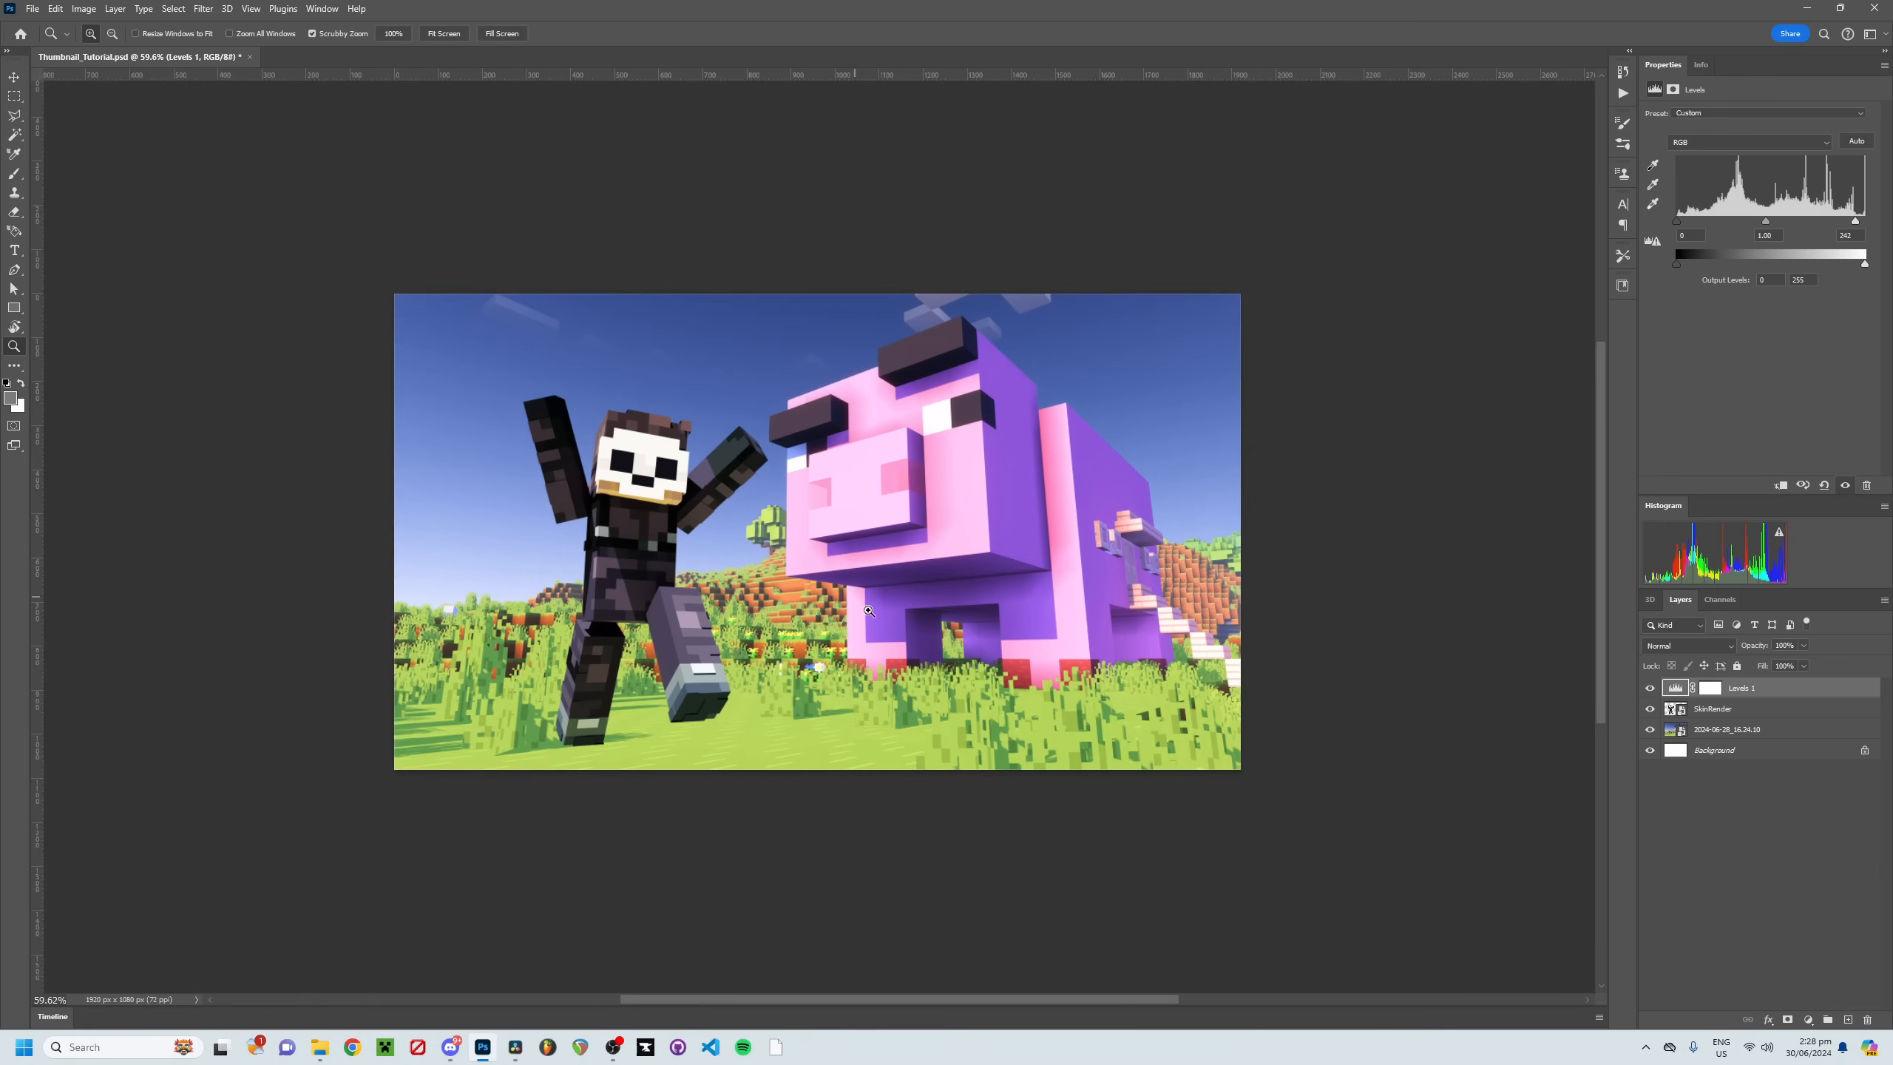
right_click(1346, 393)
left_click(1364, 451)
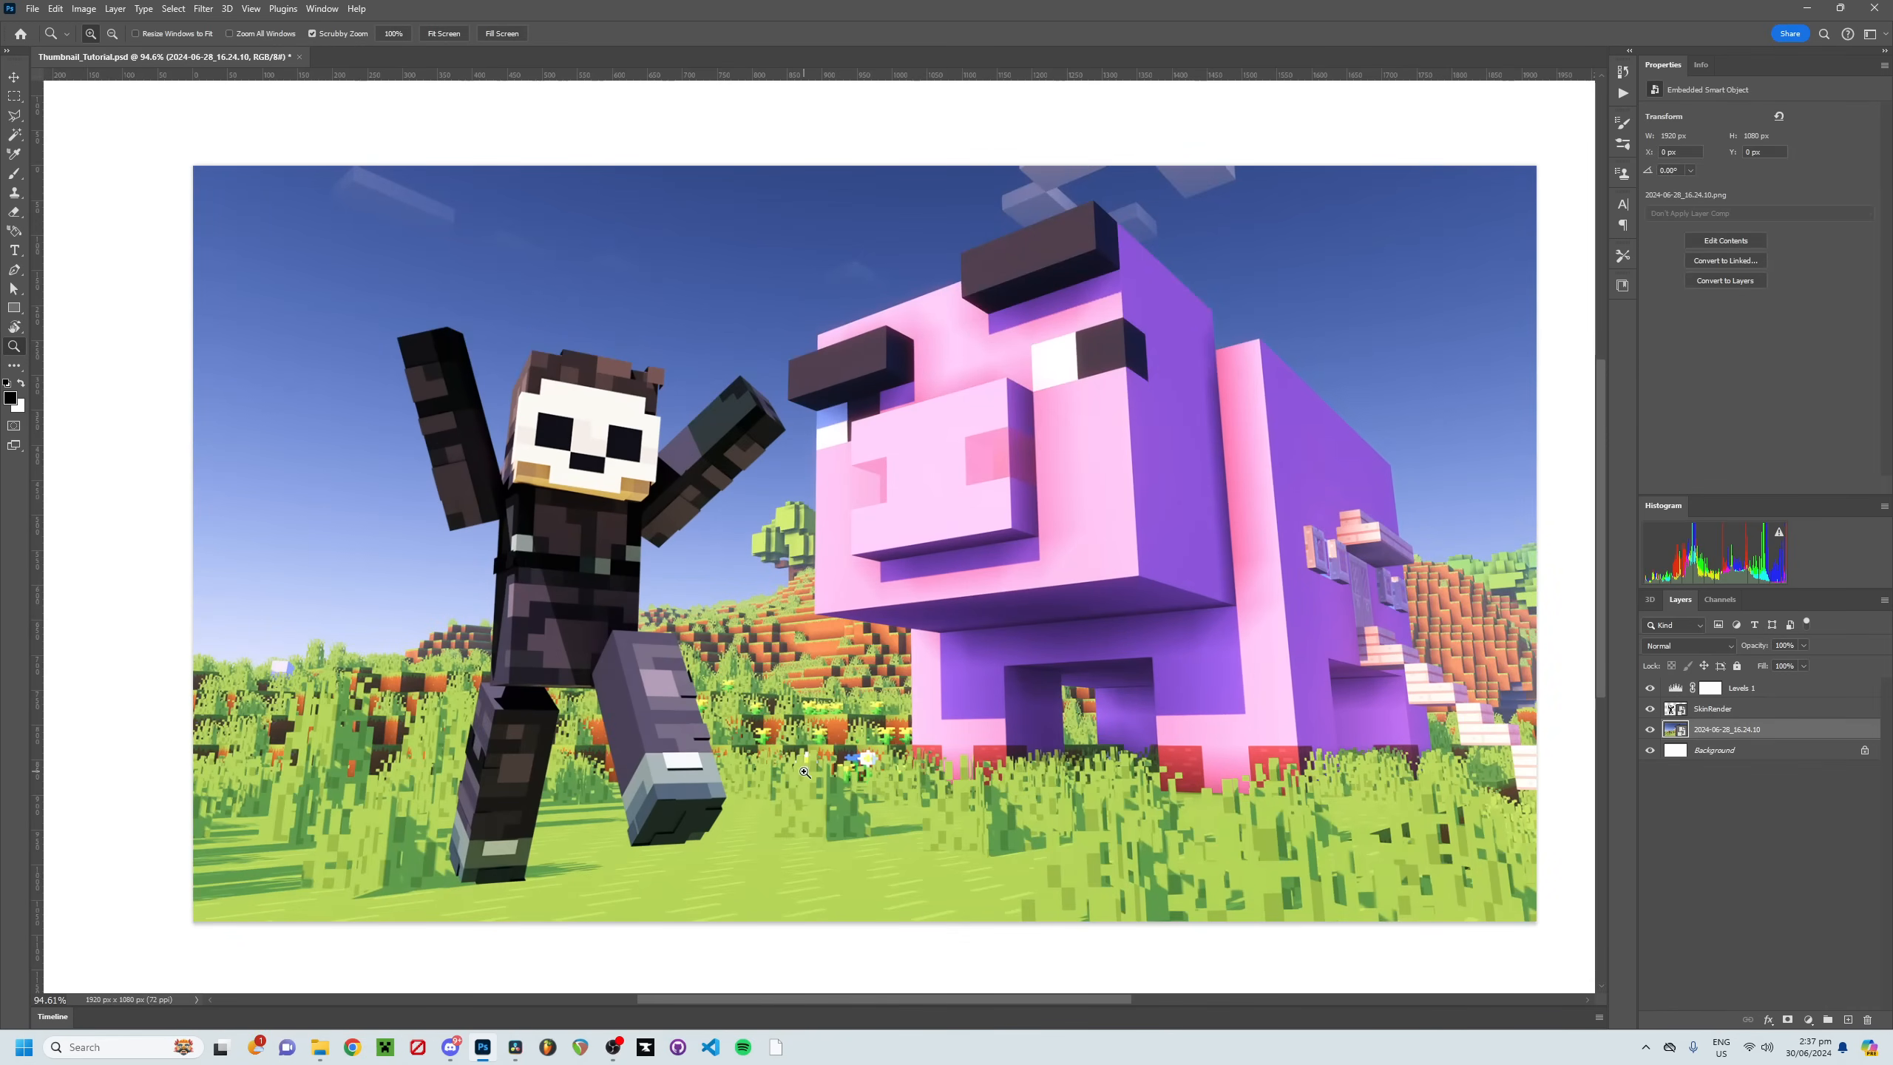
Step: Add a black Solid Color fill layer above the pig screenshot layer and invert its mask to hide the fill
left_click_drag(761, 807, 755, 782)
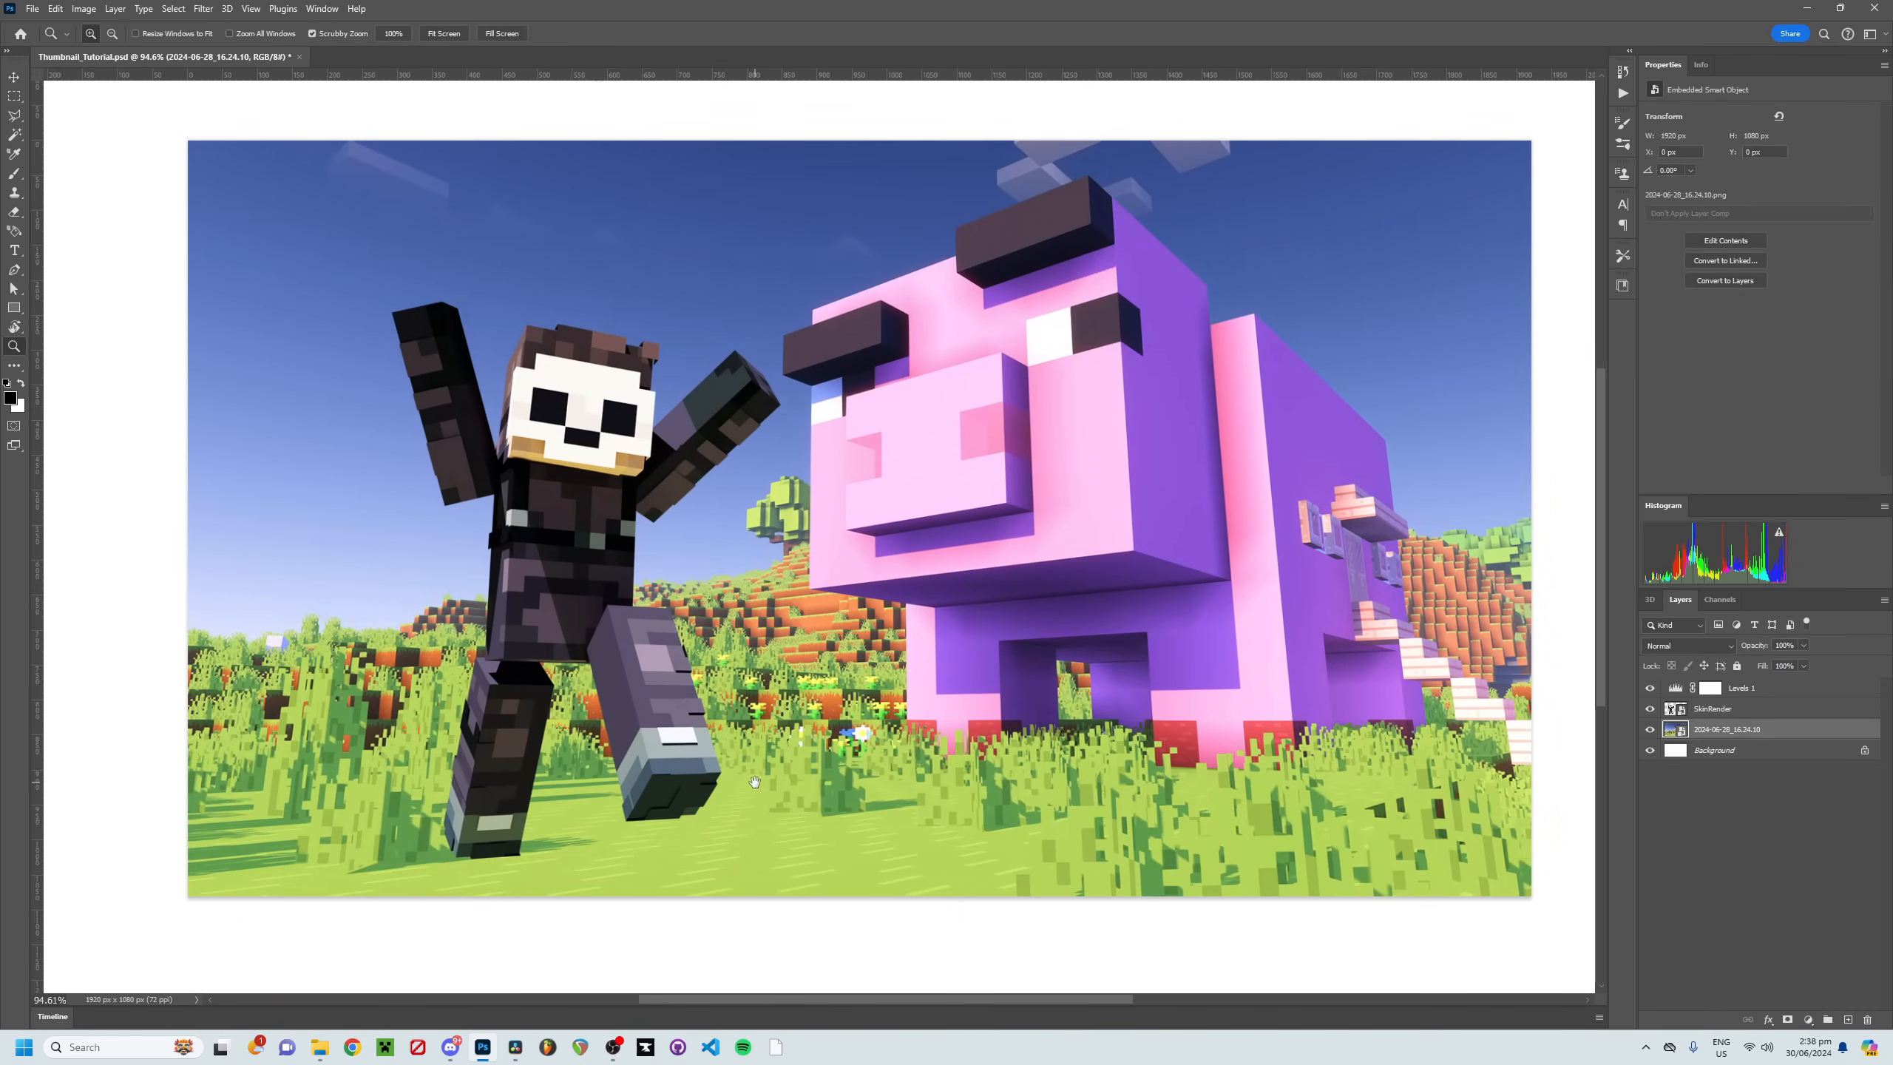
left_click_drag(507, 884, 547, 848)
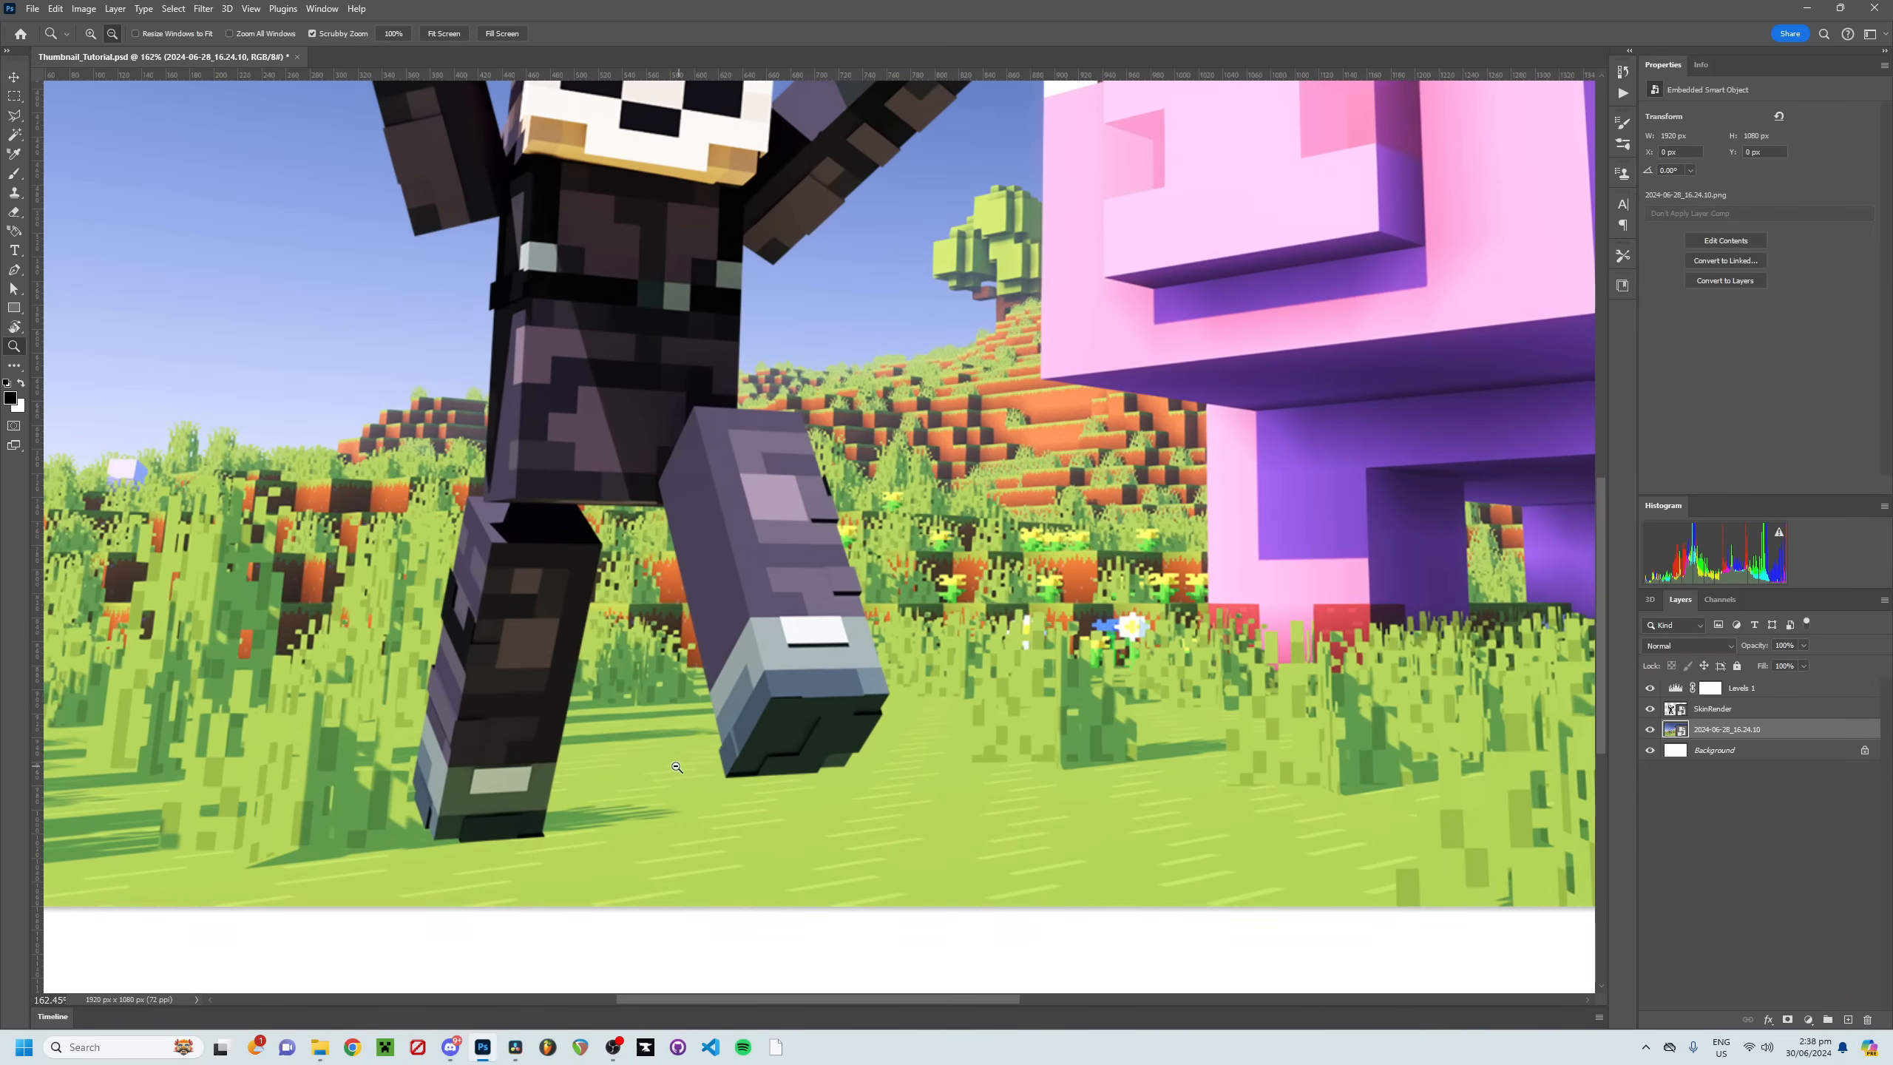
scroll(672, 776, "down", 3, "alt")
left_click_drag(724, 750, 654, 751)
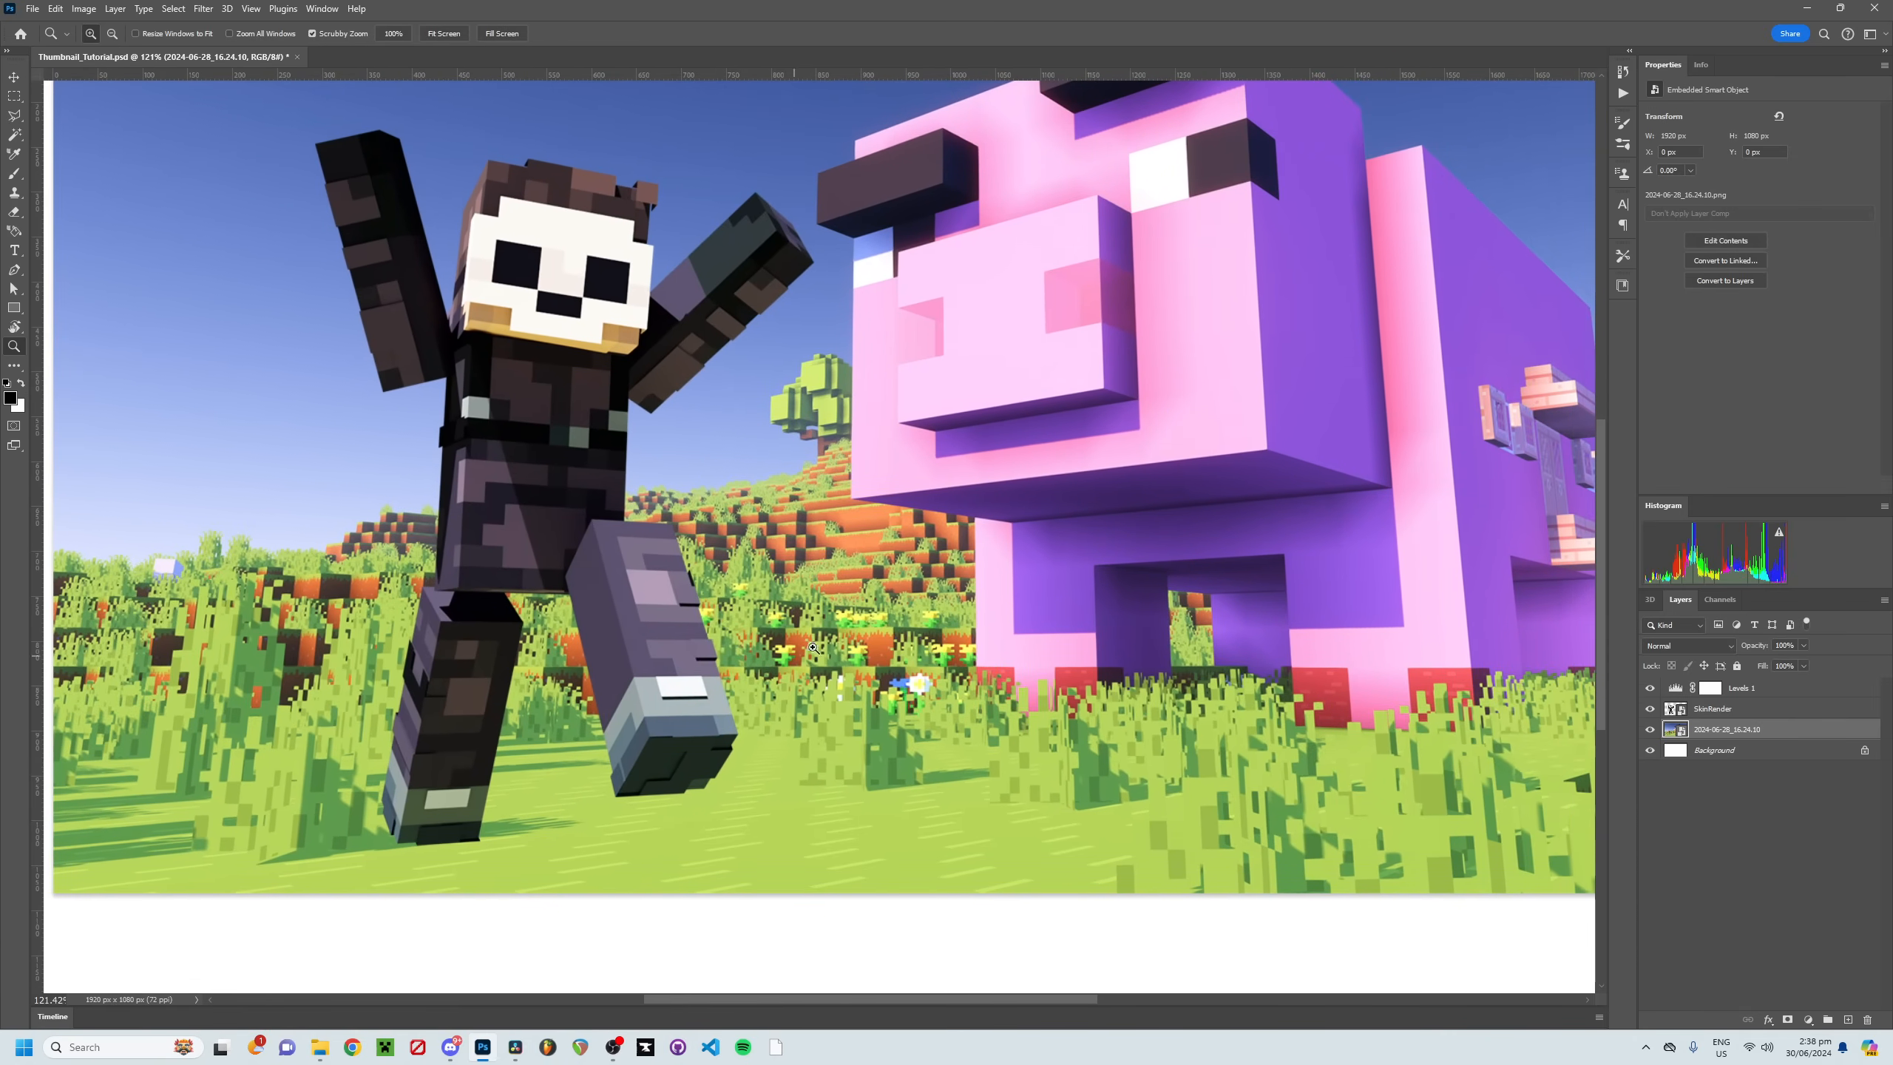
left_click(1809, 1019)
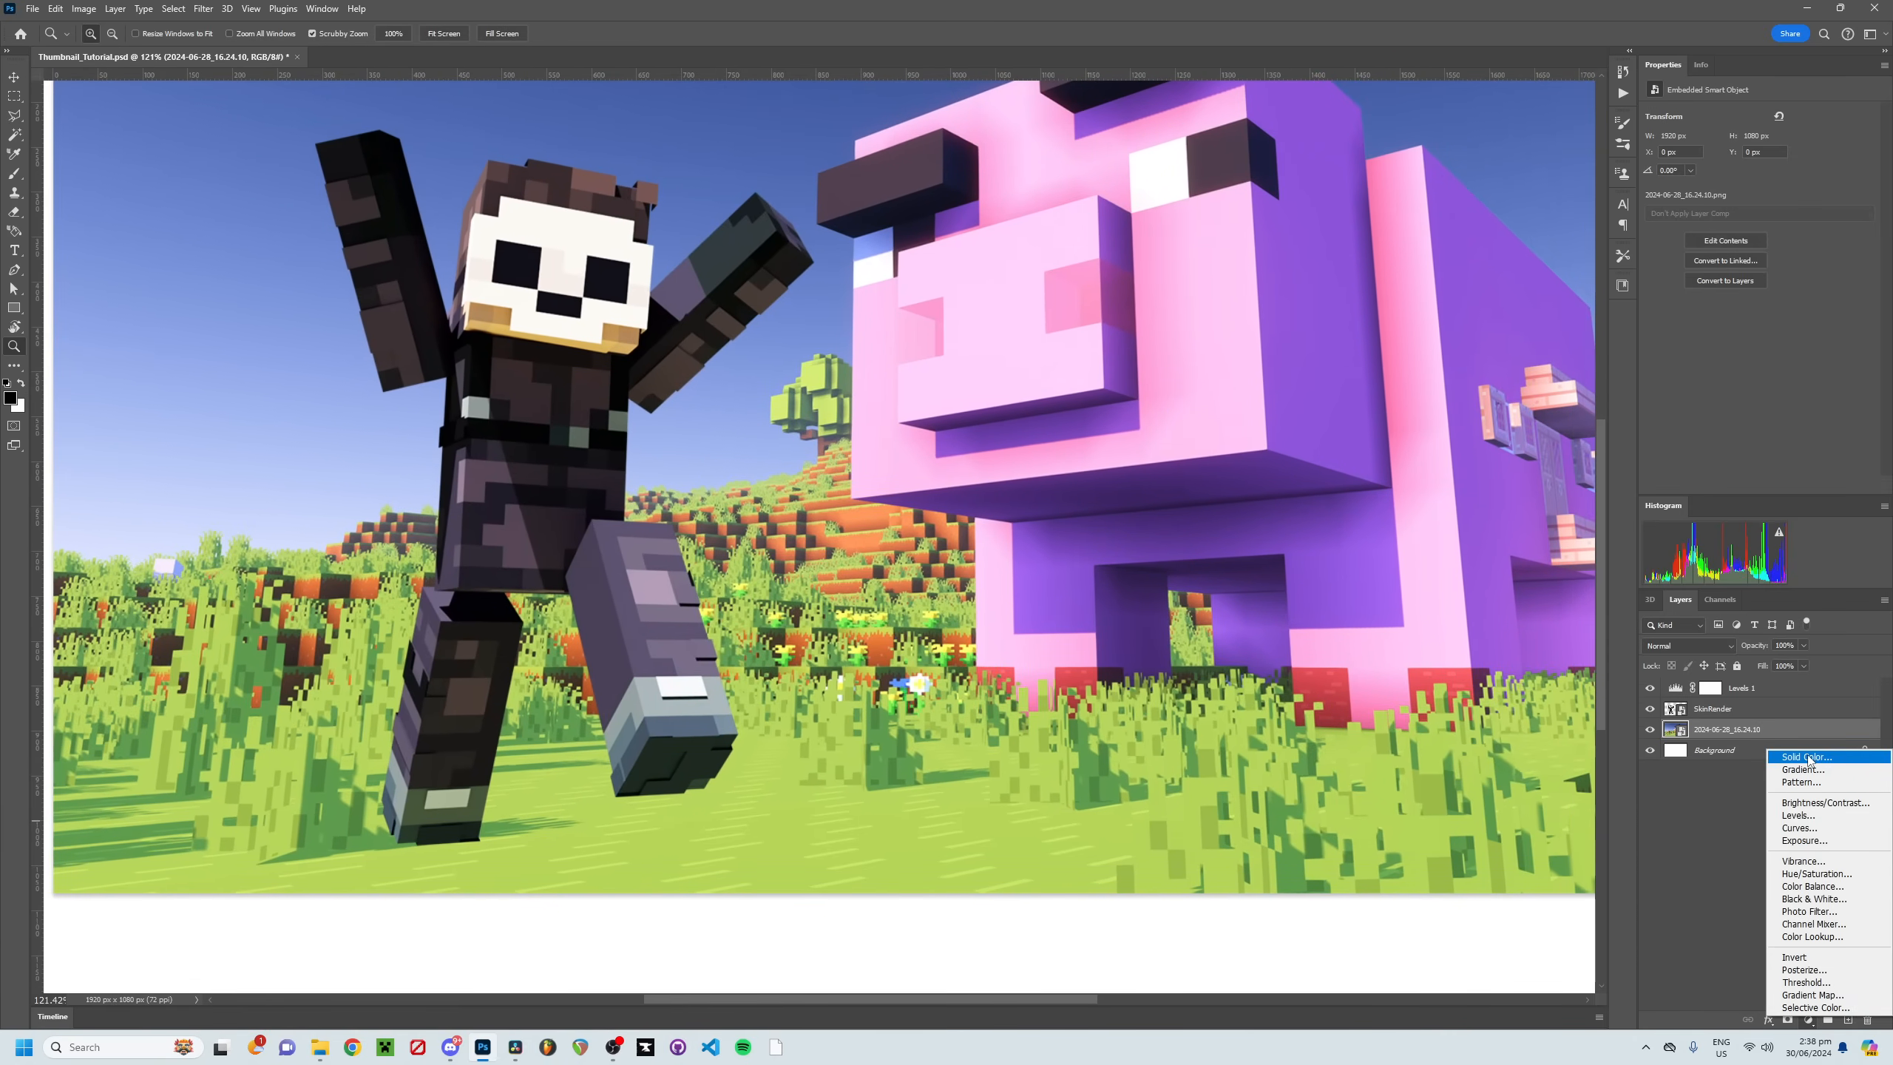
left_click(1807, 758)
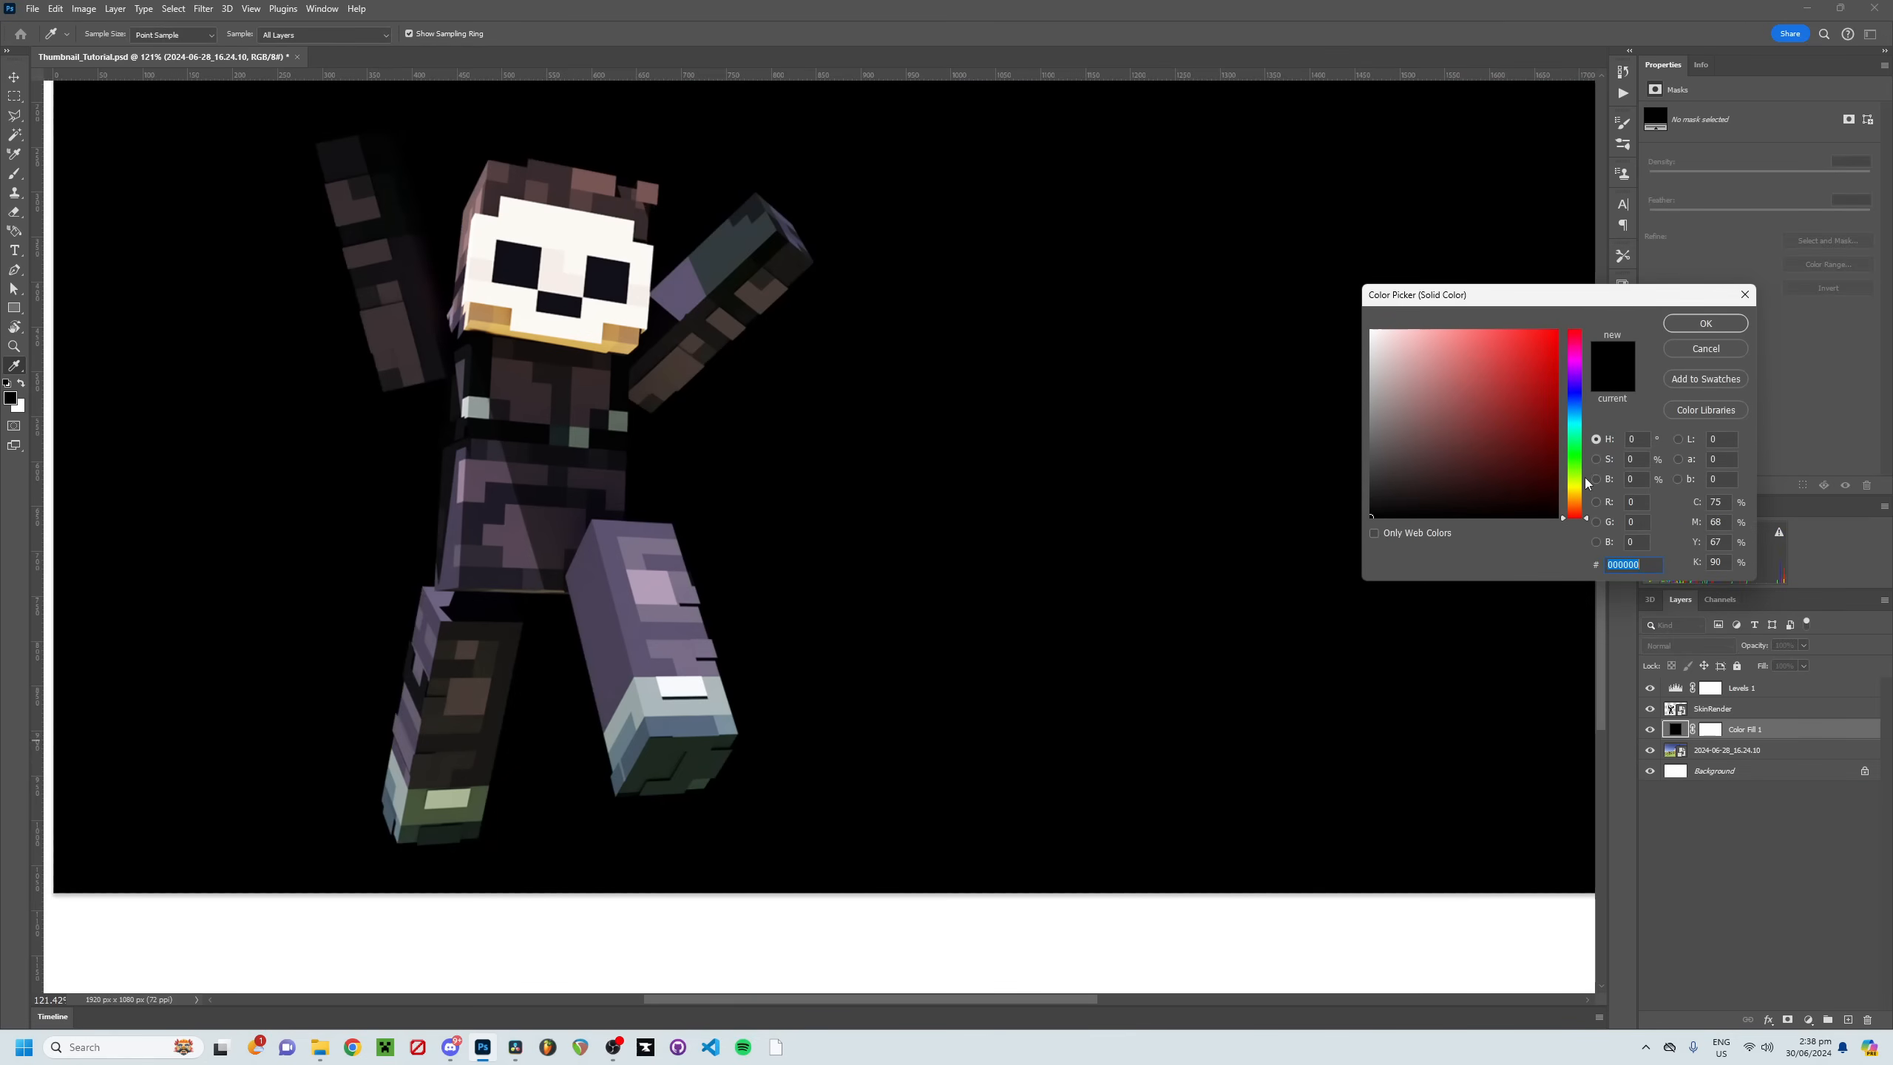
left_click(1706, 323)
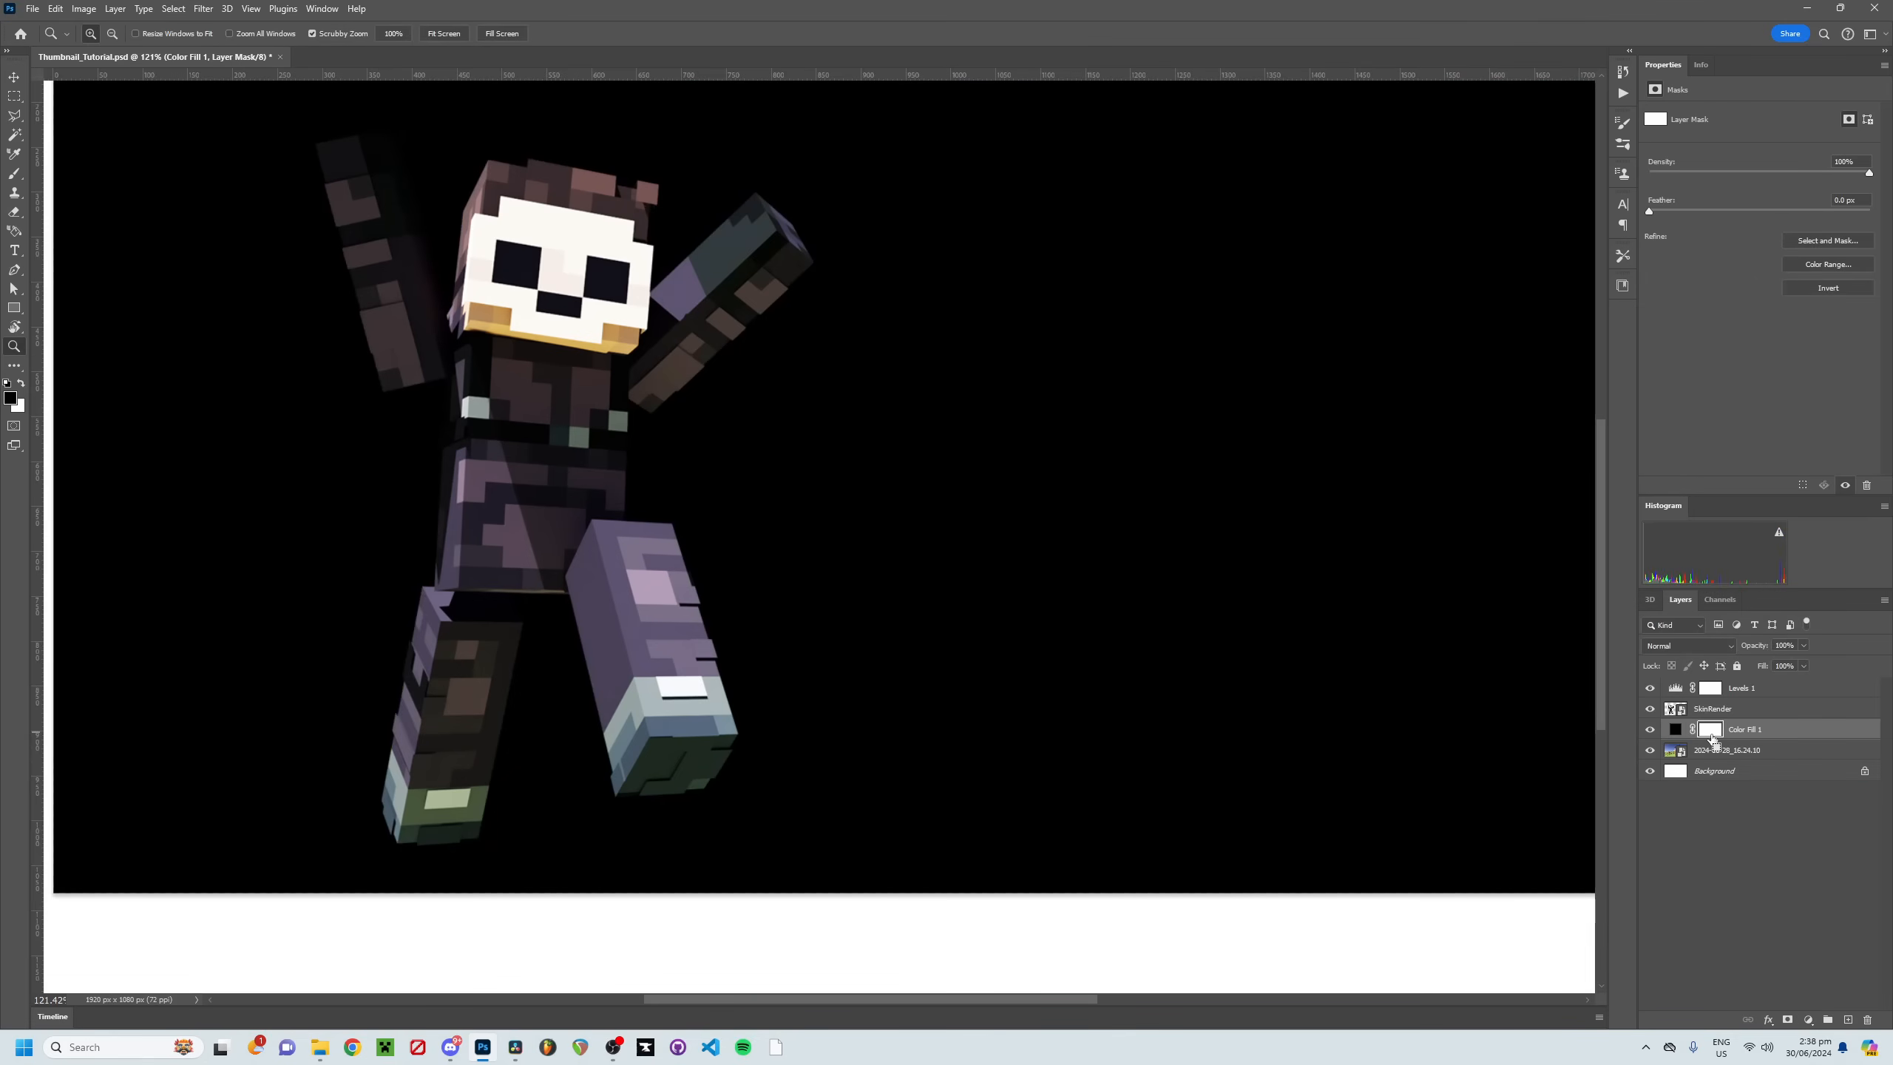
key("ctrl+i")
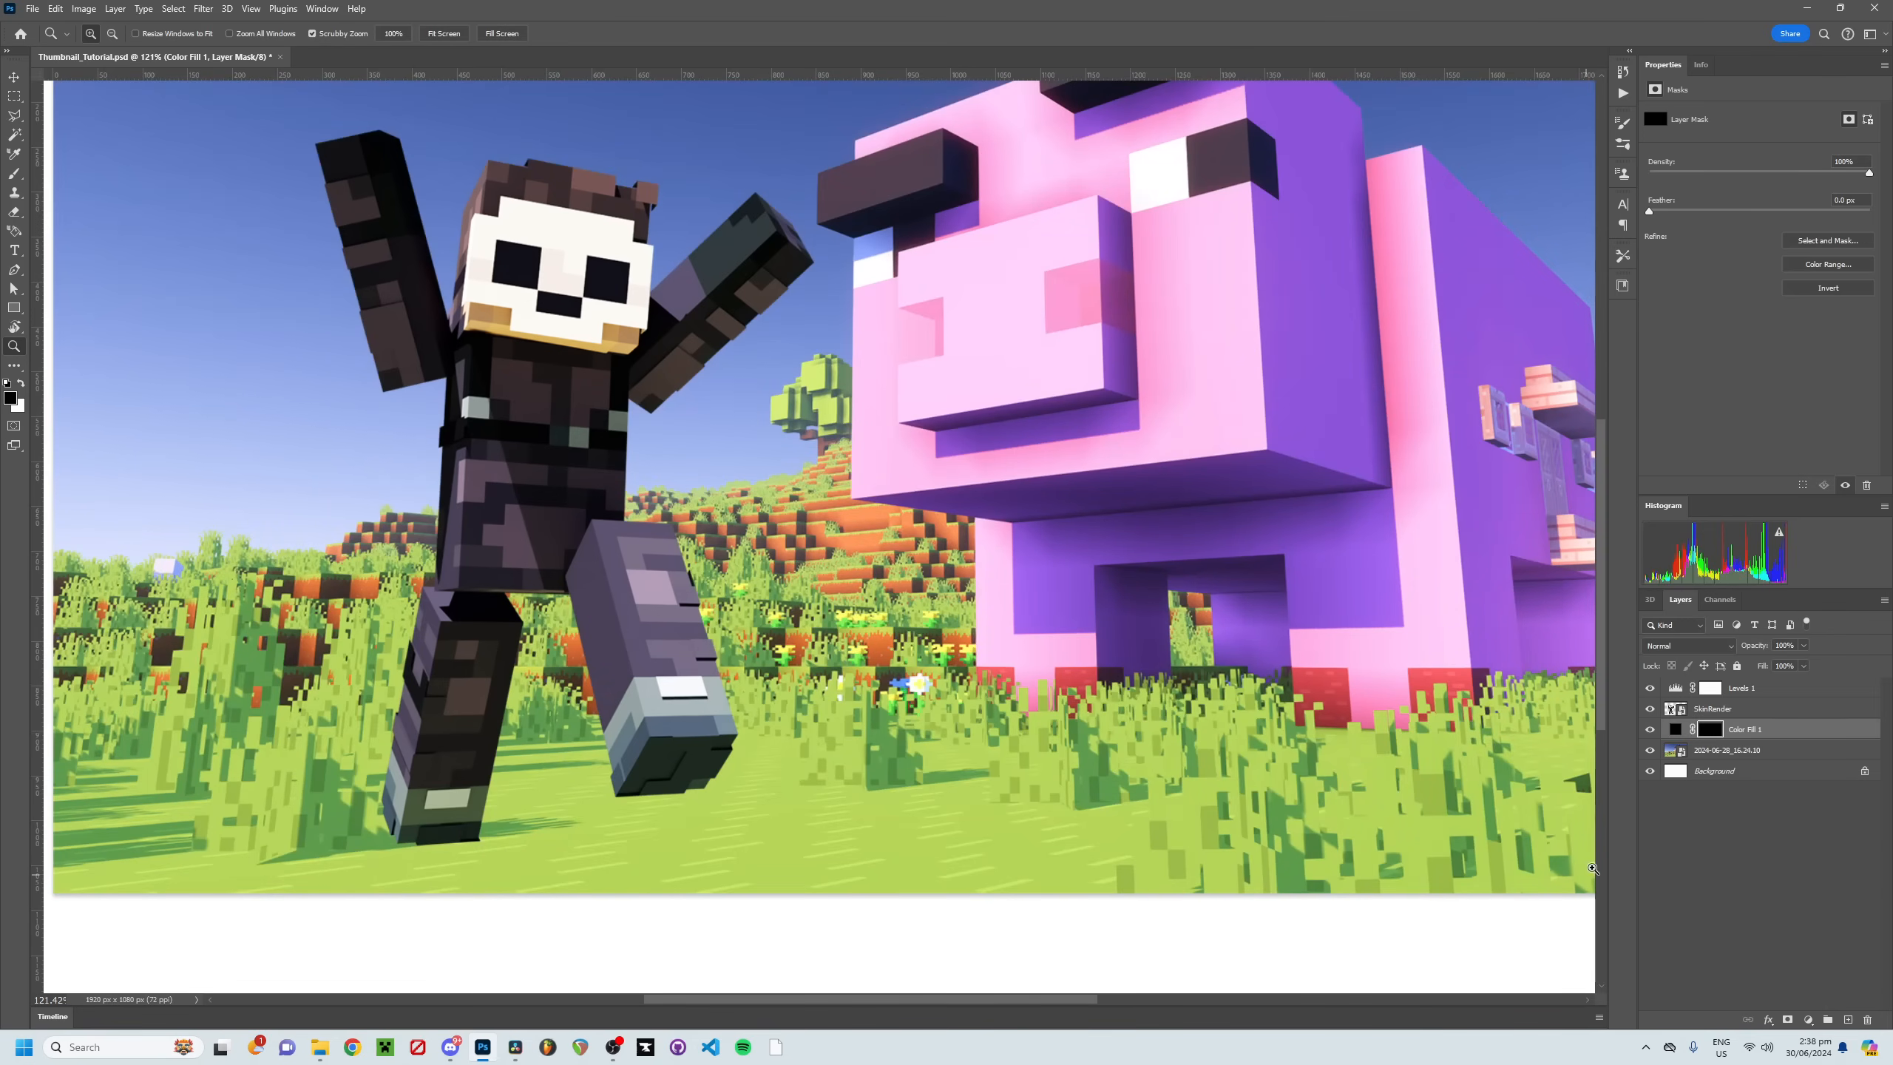
Step: Set the solid color fill to the green 5f9e4f sampled from the shaded grass
double_click(1676, 729)
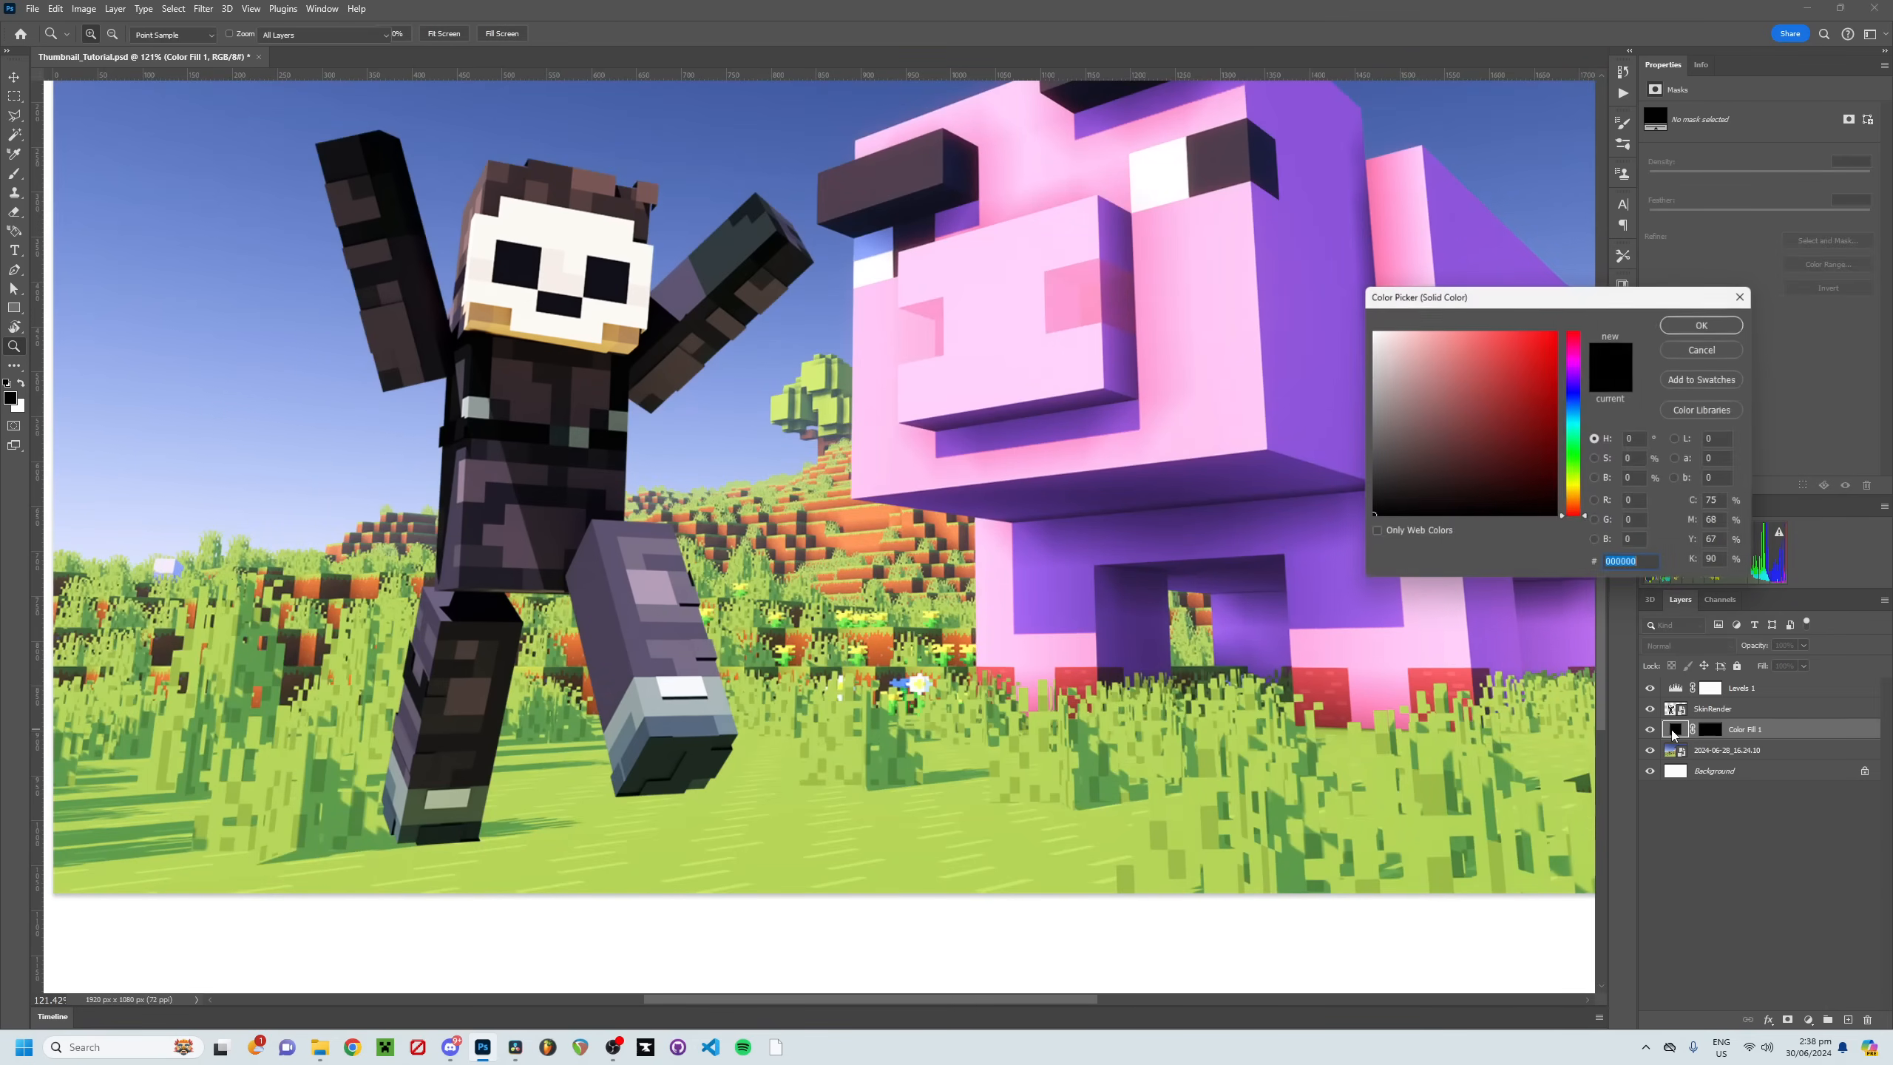
left_click(943, 772)
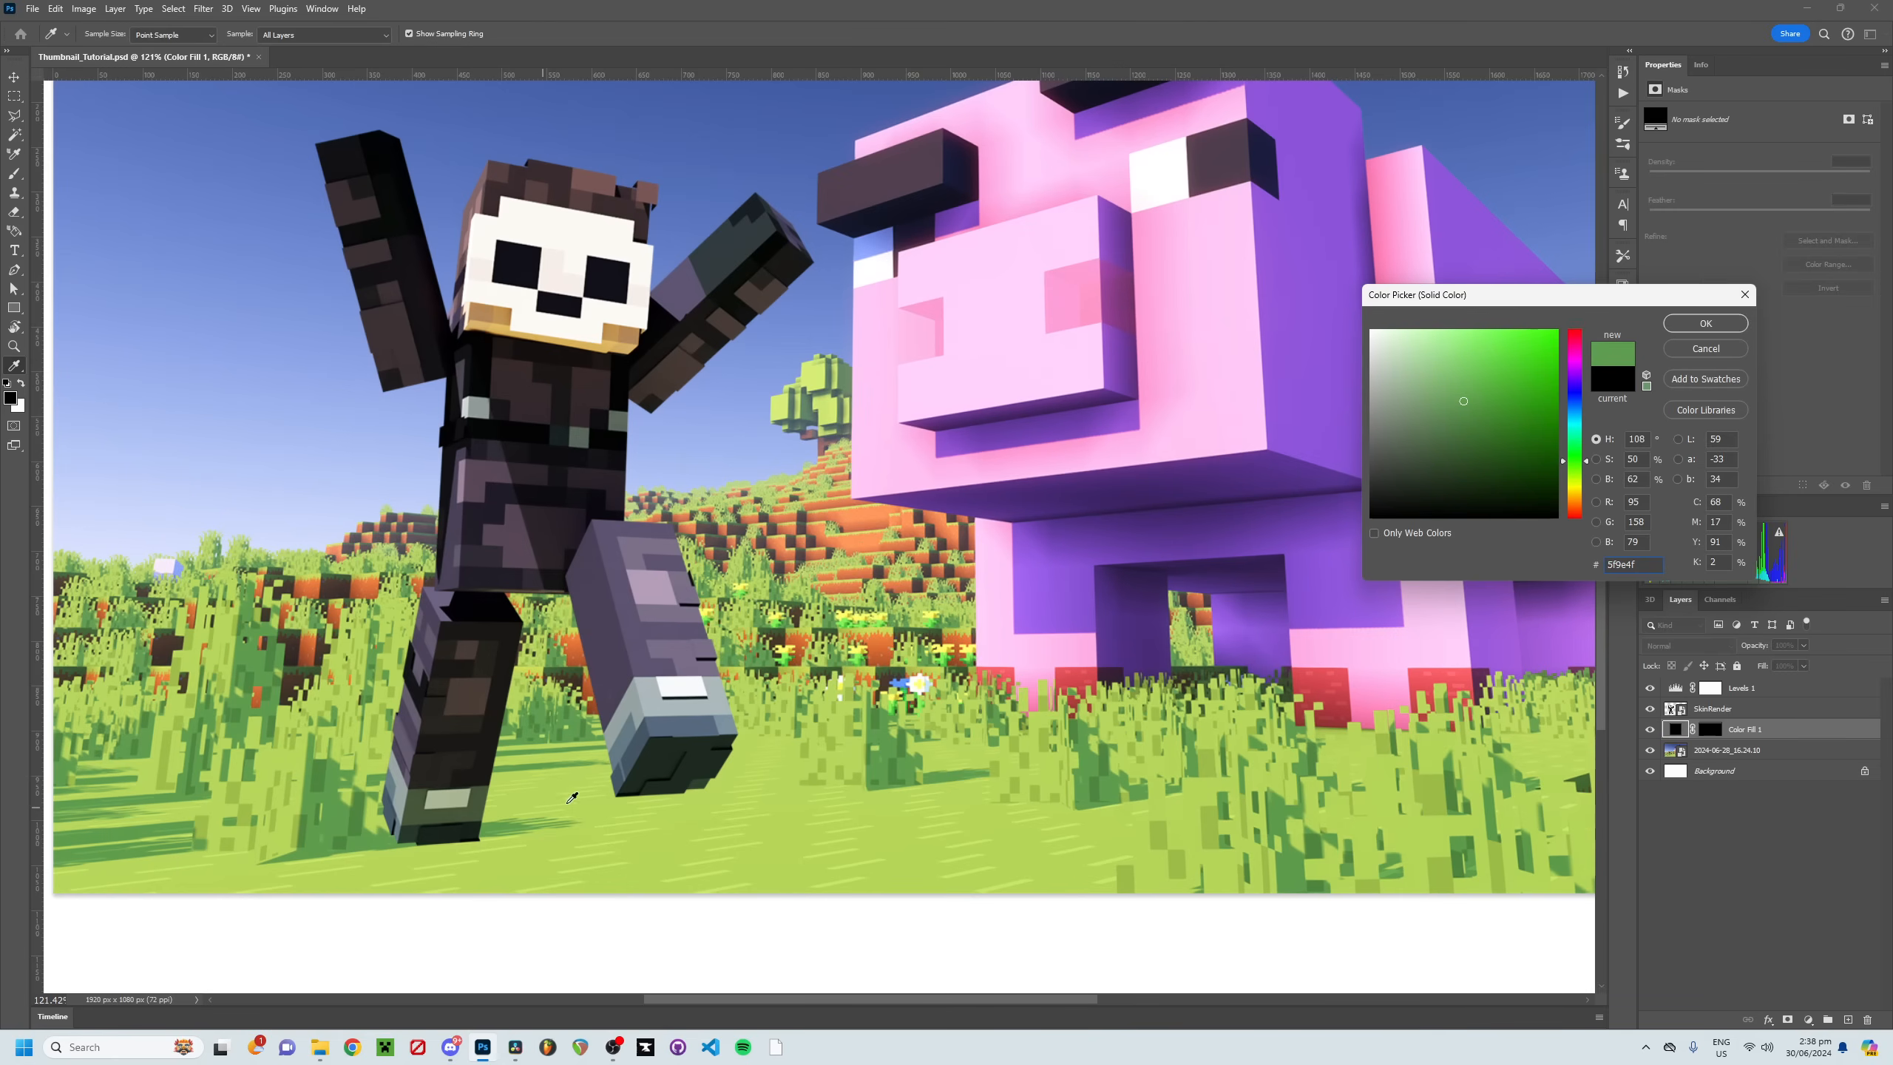
left_click(1705, 323)
Step: Examine the existing grass shadows around the character's planted foot and along the image's lower-left edge
key("z")
left_click(375, 845)
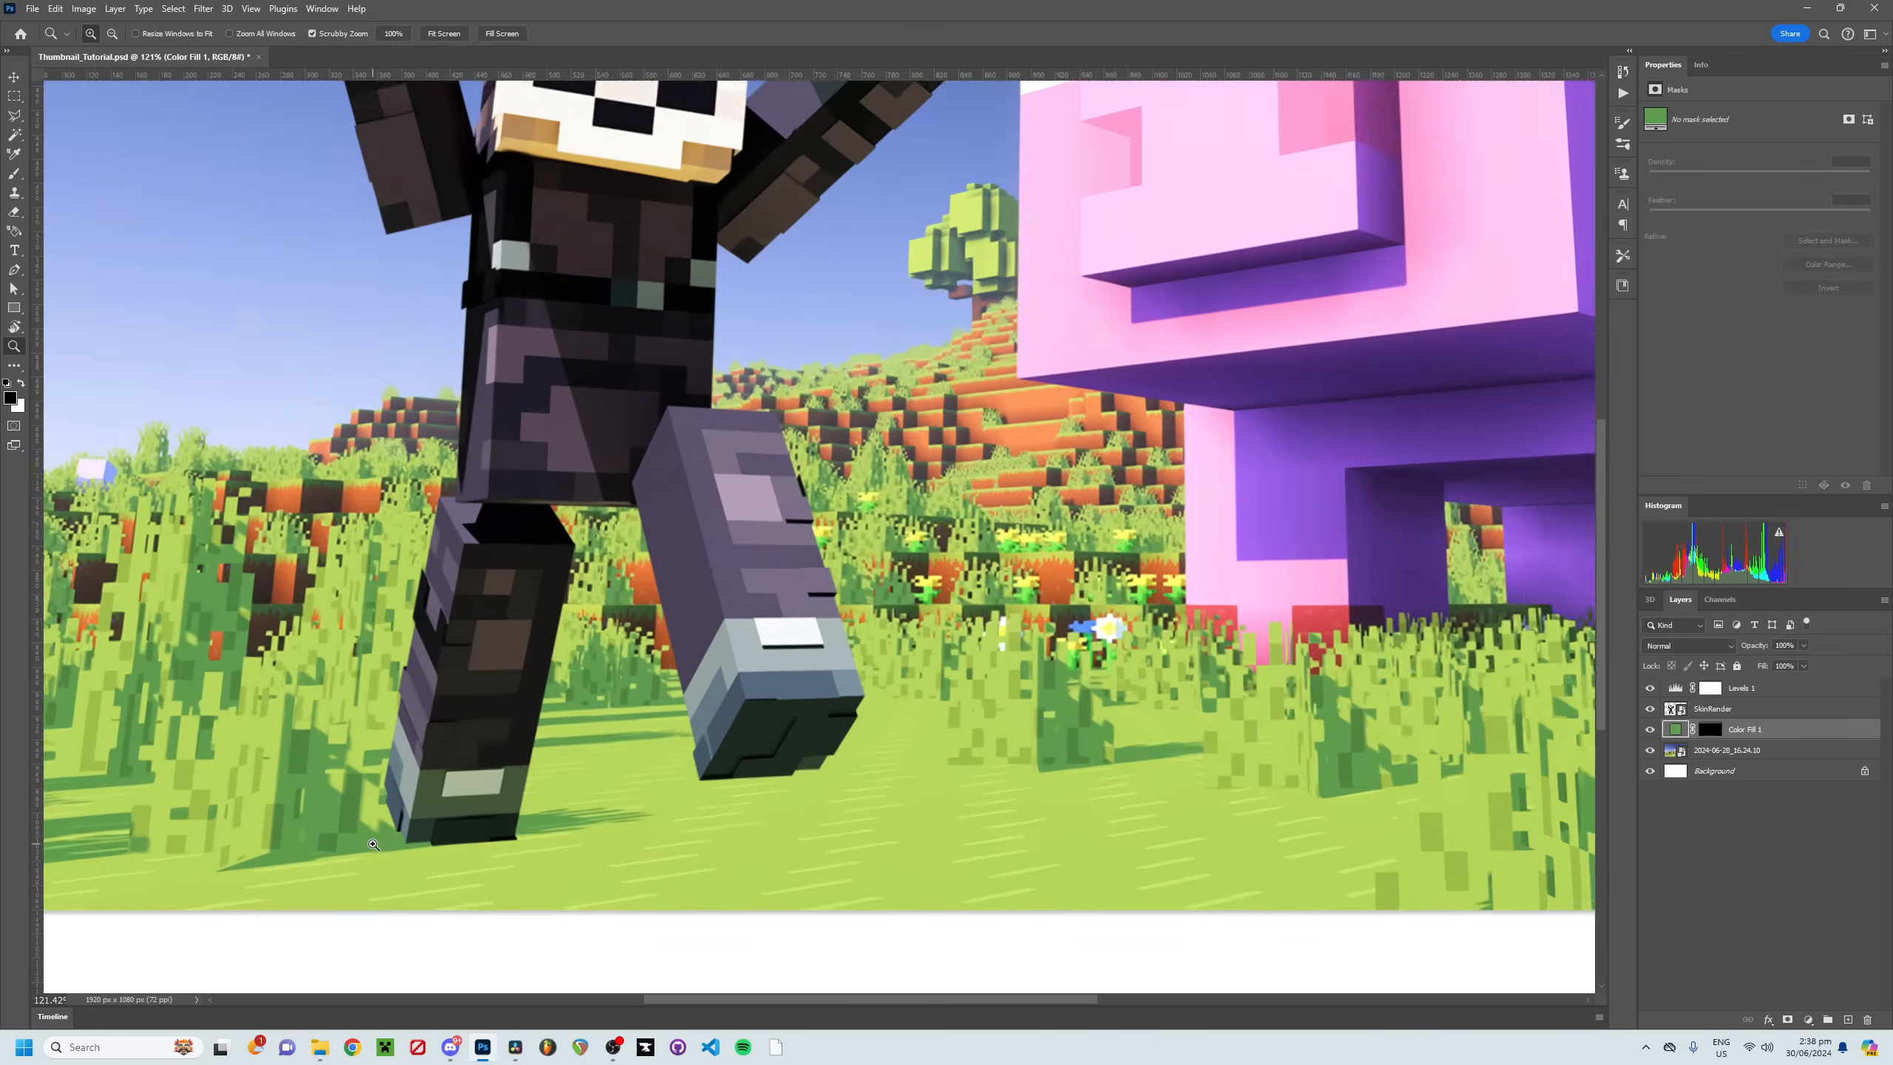
left_click_drag(373, 846, 1031, 808)
left_click_drag(82, 831, 668, 791)
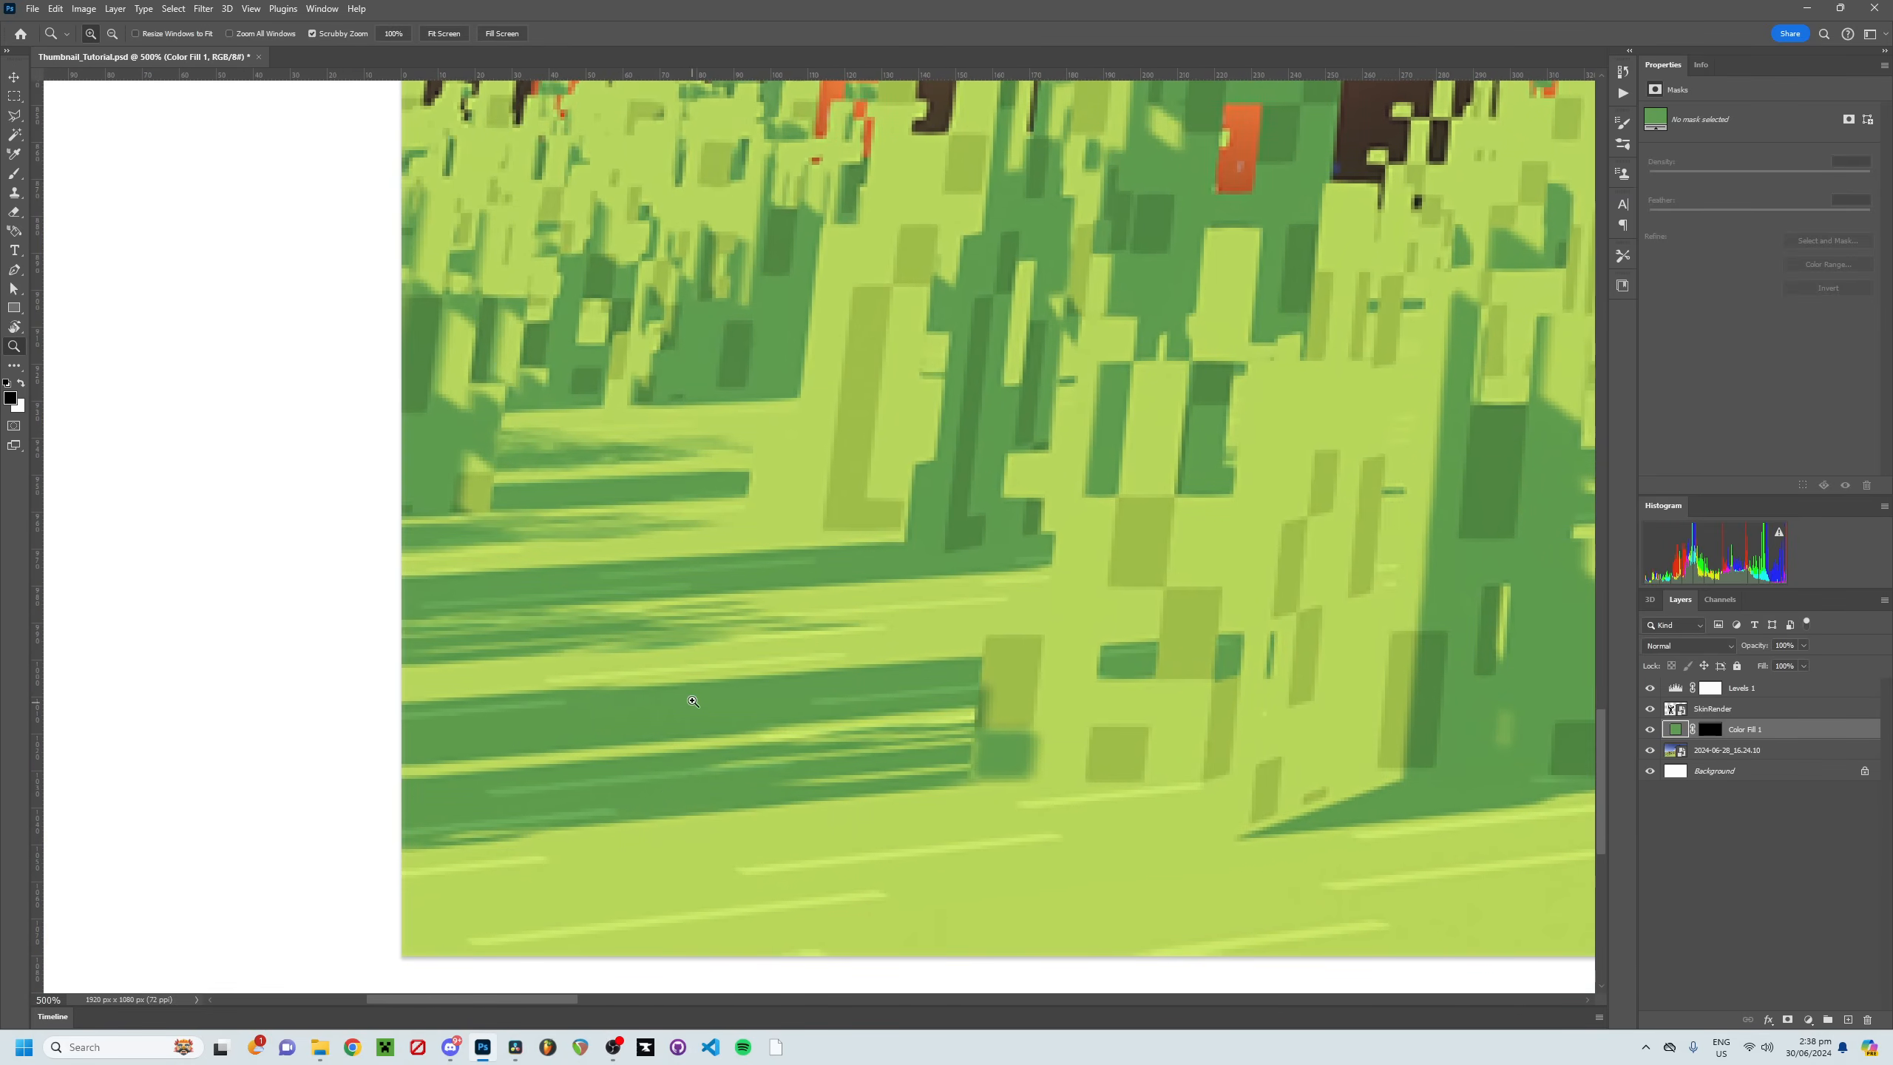
left_click_drag(715, 709, 630, 697, "alt")
left_click_drag(894, 336, 821, 582)
left_click_drag(991, 685, 898, 685)
left_click_drag(1079, 826, 942, 758)
Step: Change the solid color fill to the dark green 0c5610
double_click(1675, 730)
left_click(1532, 454)
left_click_drag(1583, 461, 1585, 454)
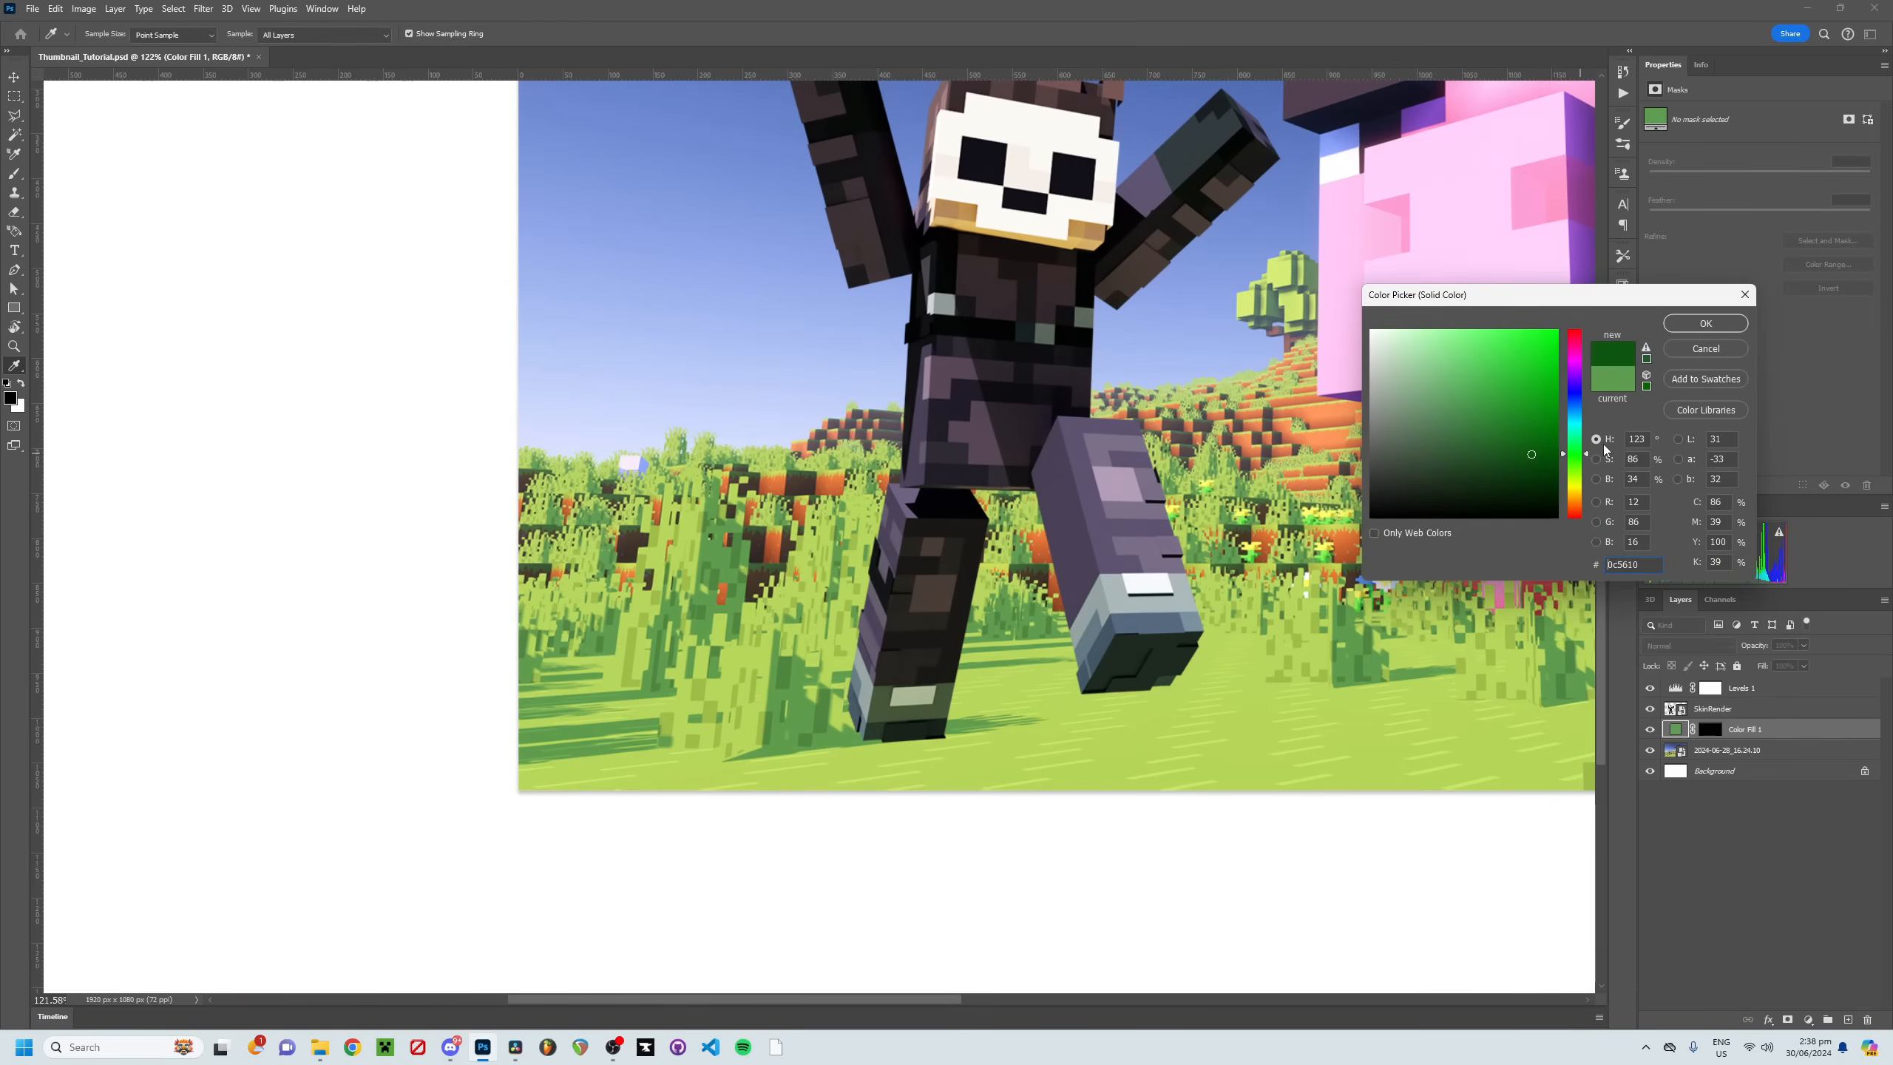
left_click(1723, 327)
left_click_drag(1145, 742, 977, 773)
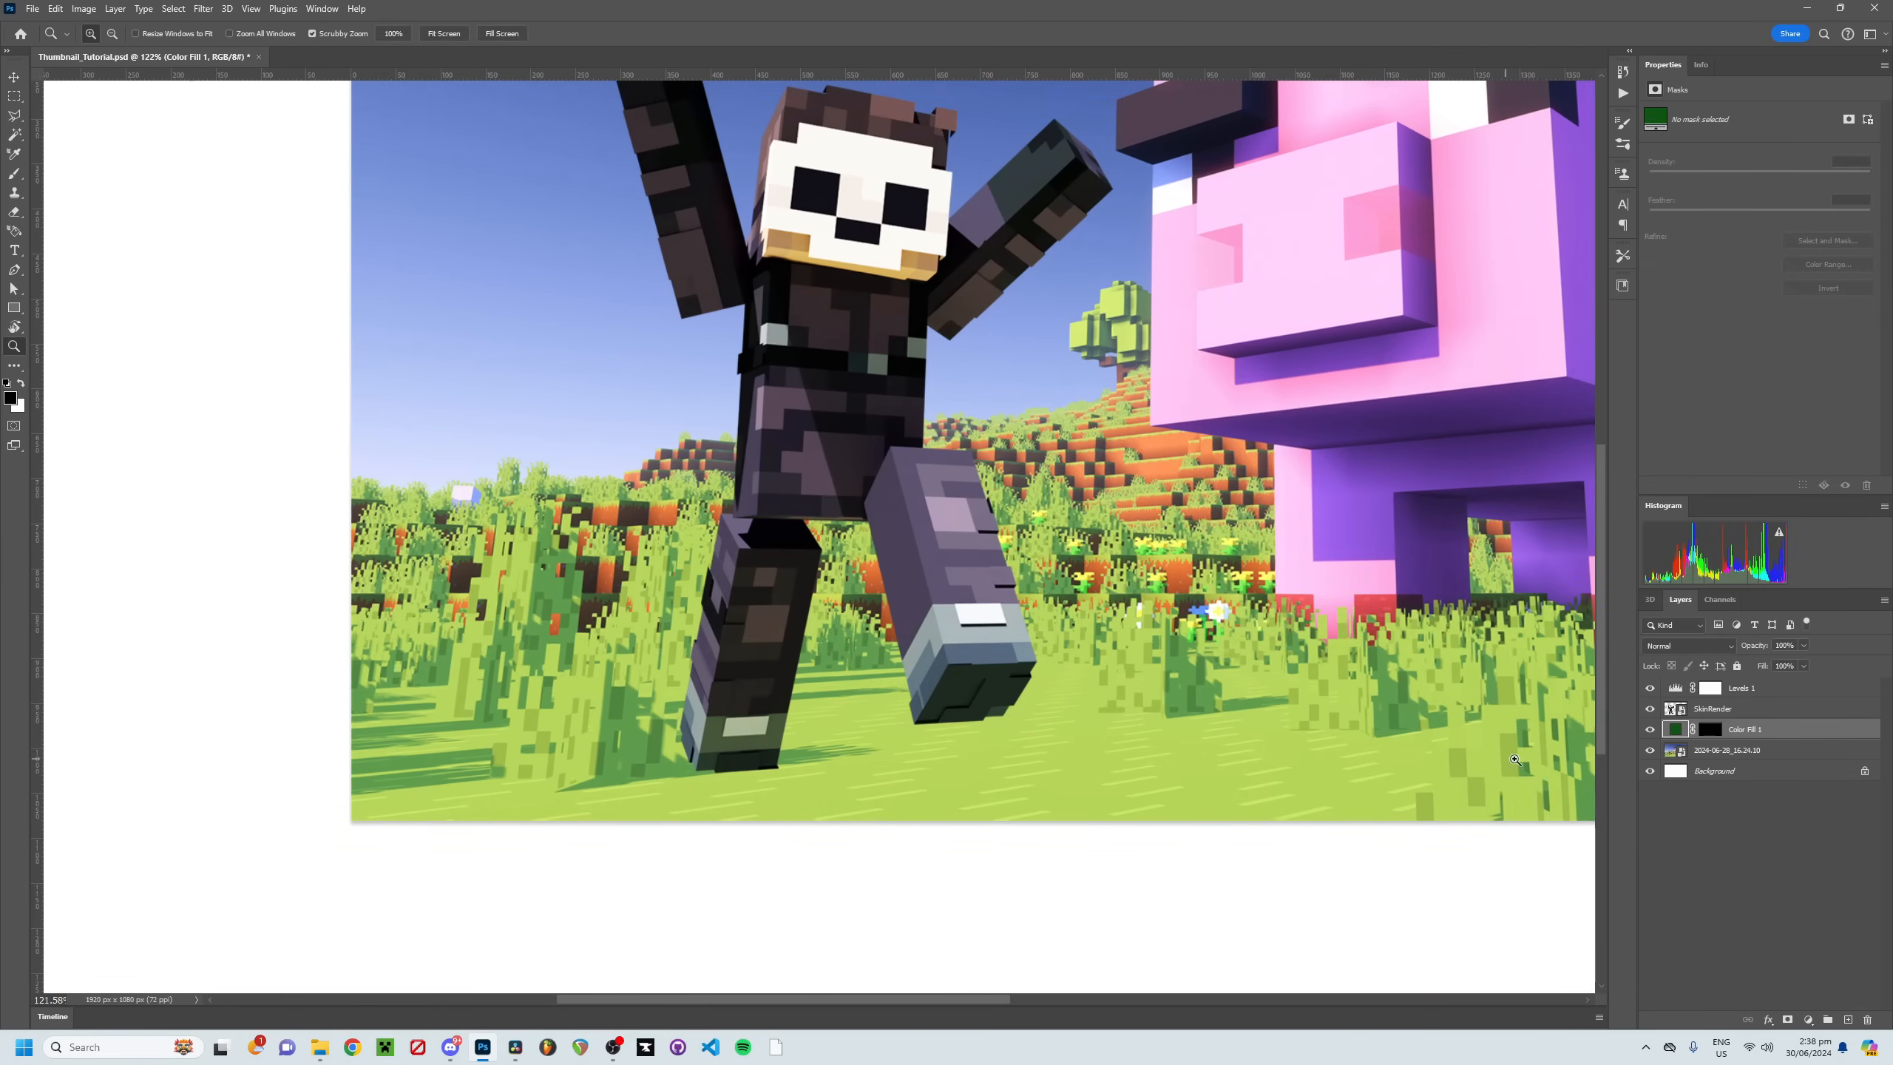
Step: On the solid color fill's mask, outline an angular leg-shadow shape across the grass from the character's planted foot with the Polygonal Lasso
left_click(1710, 730)
key("l")
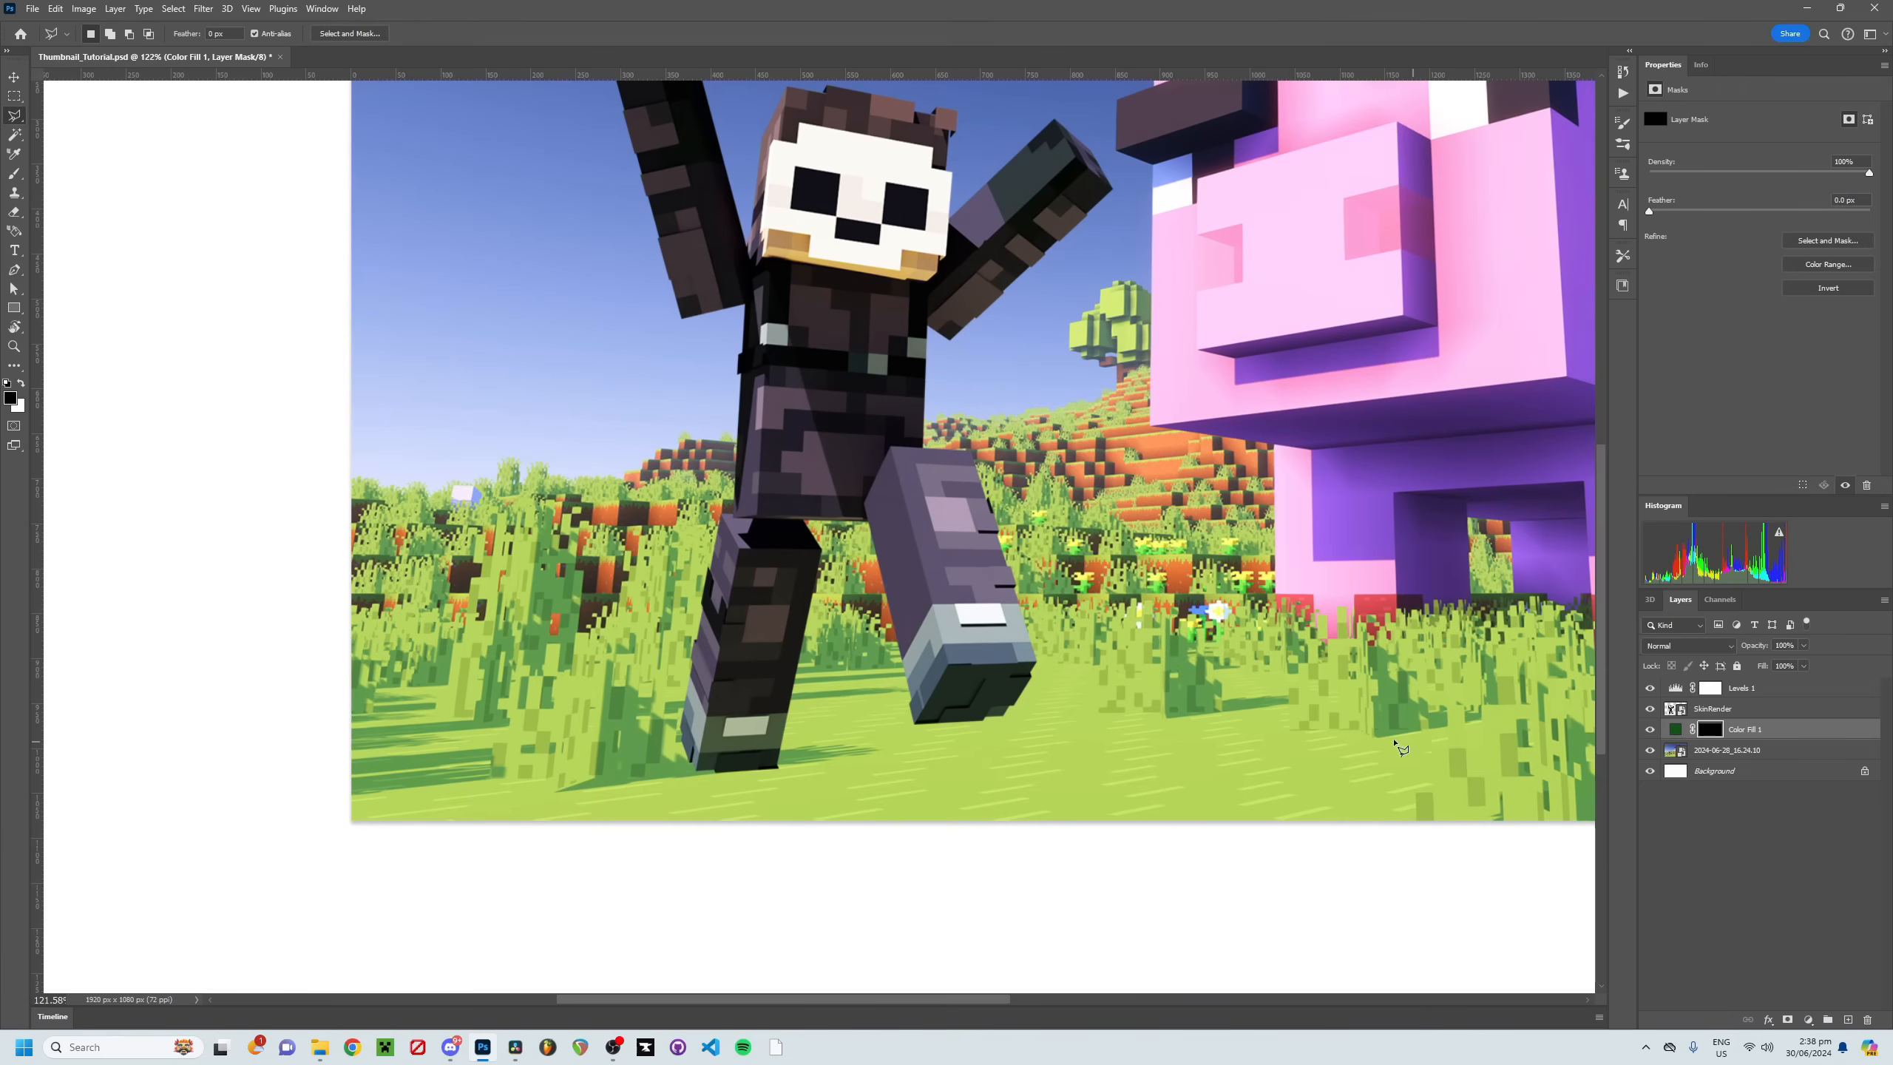
left_click(699, 771)
left_click(996, 886)
left_click_drag(1196, 848, 713, 898)
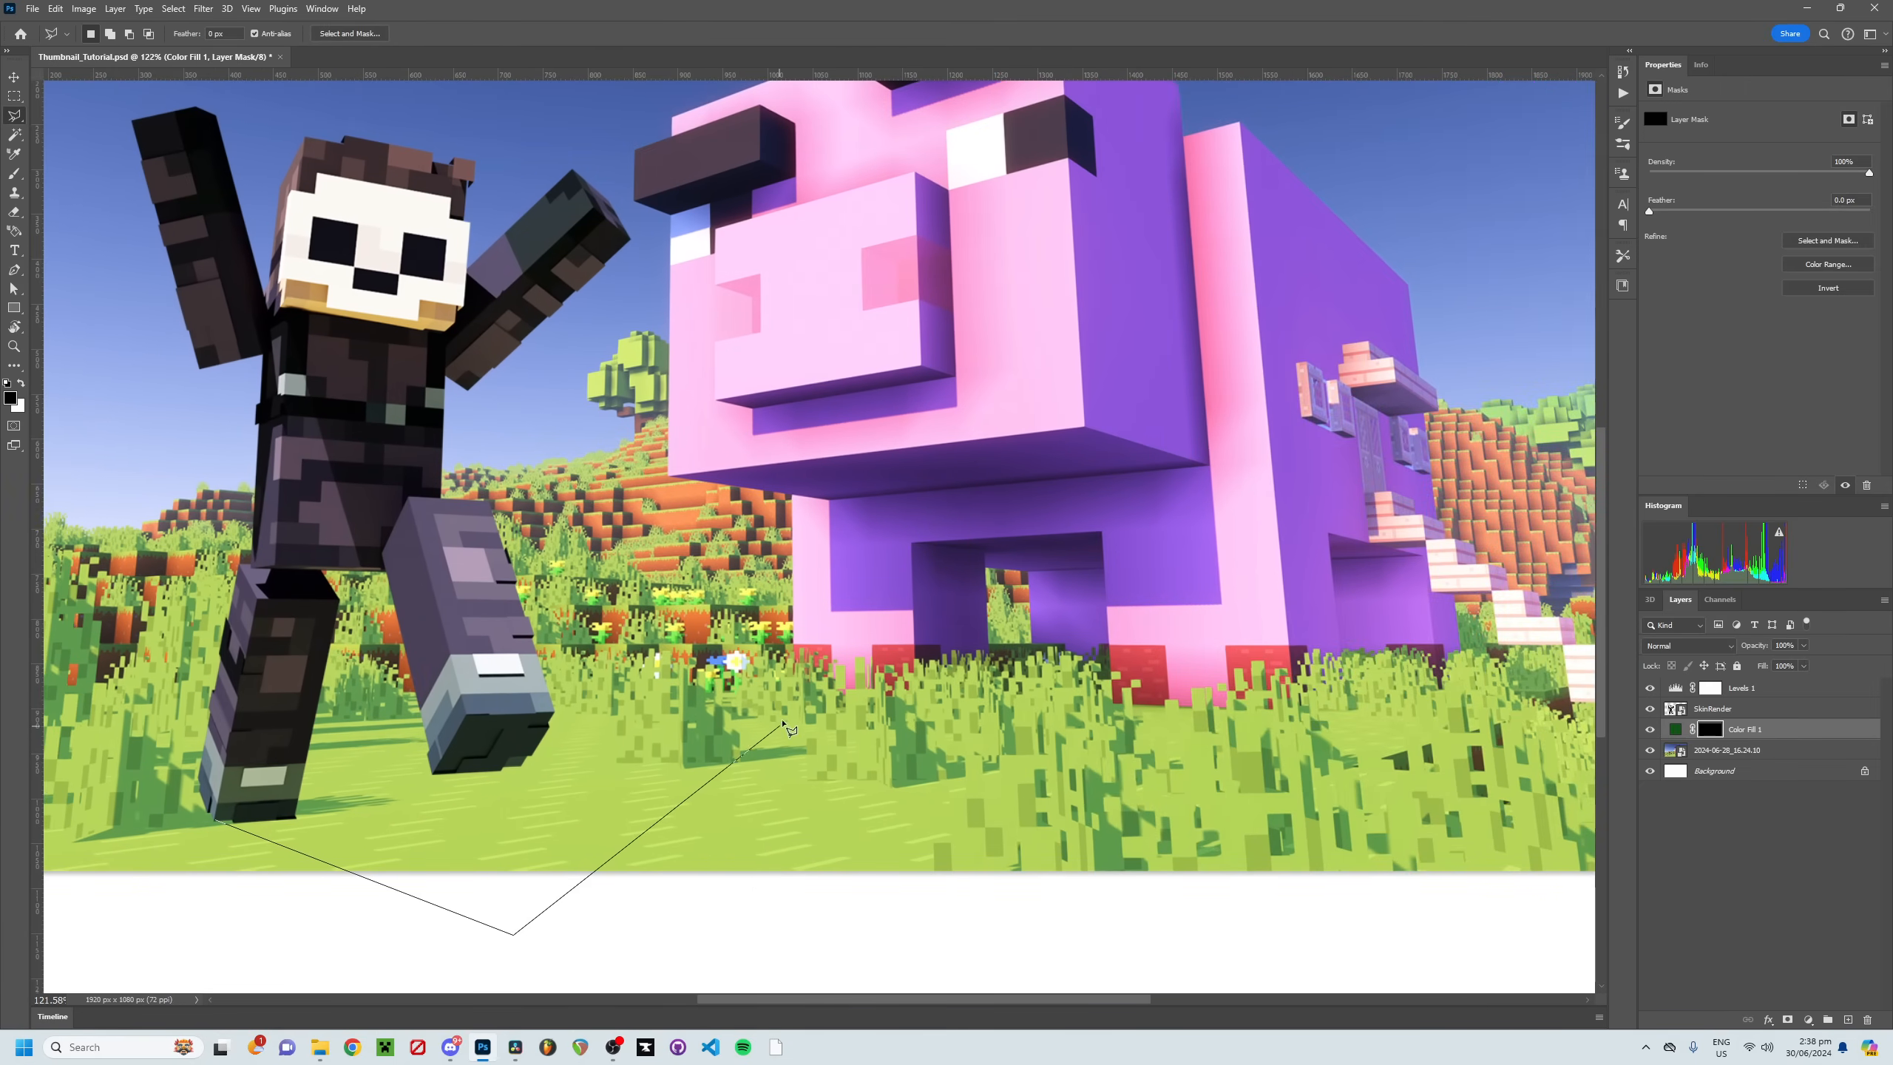
left_click(928, 878)
left_click(588, 811)
left_click(528, 821)
left_click(585, 858)
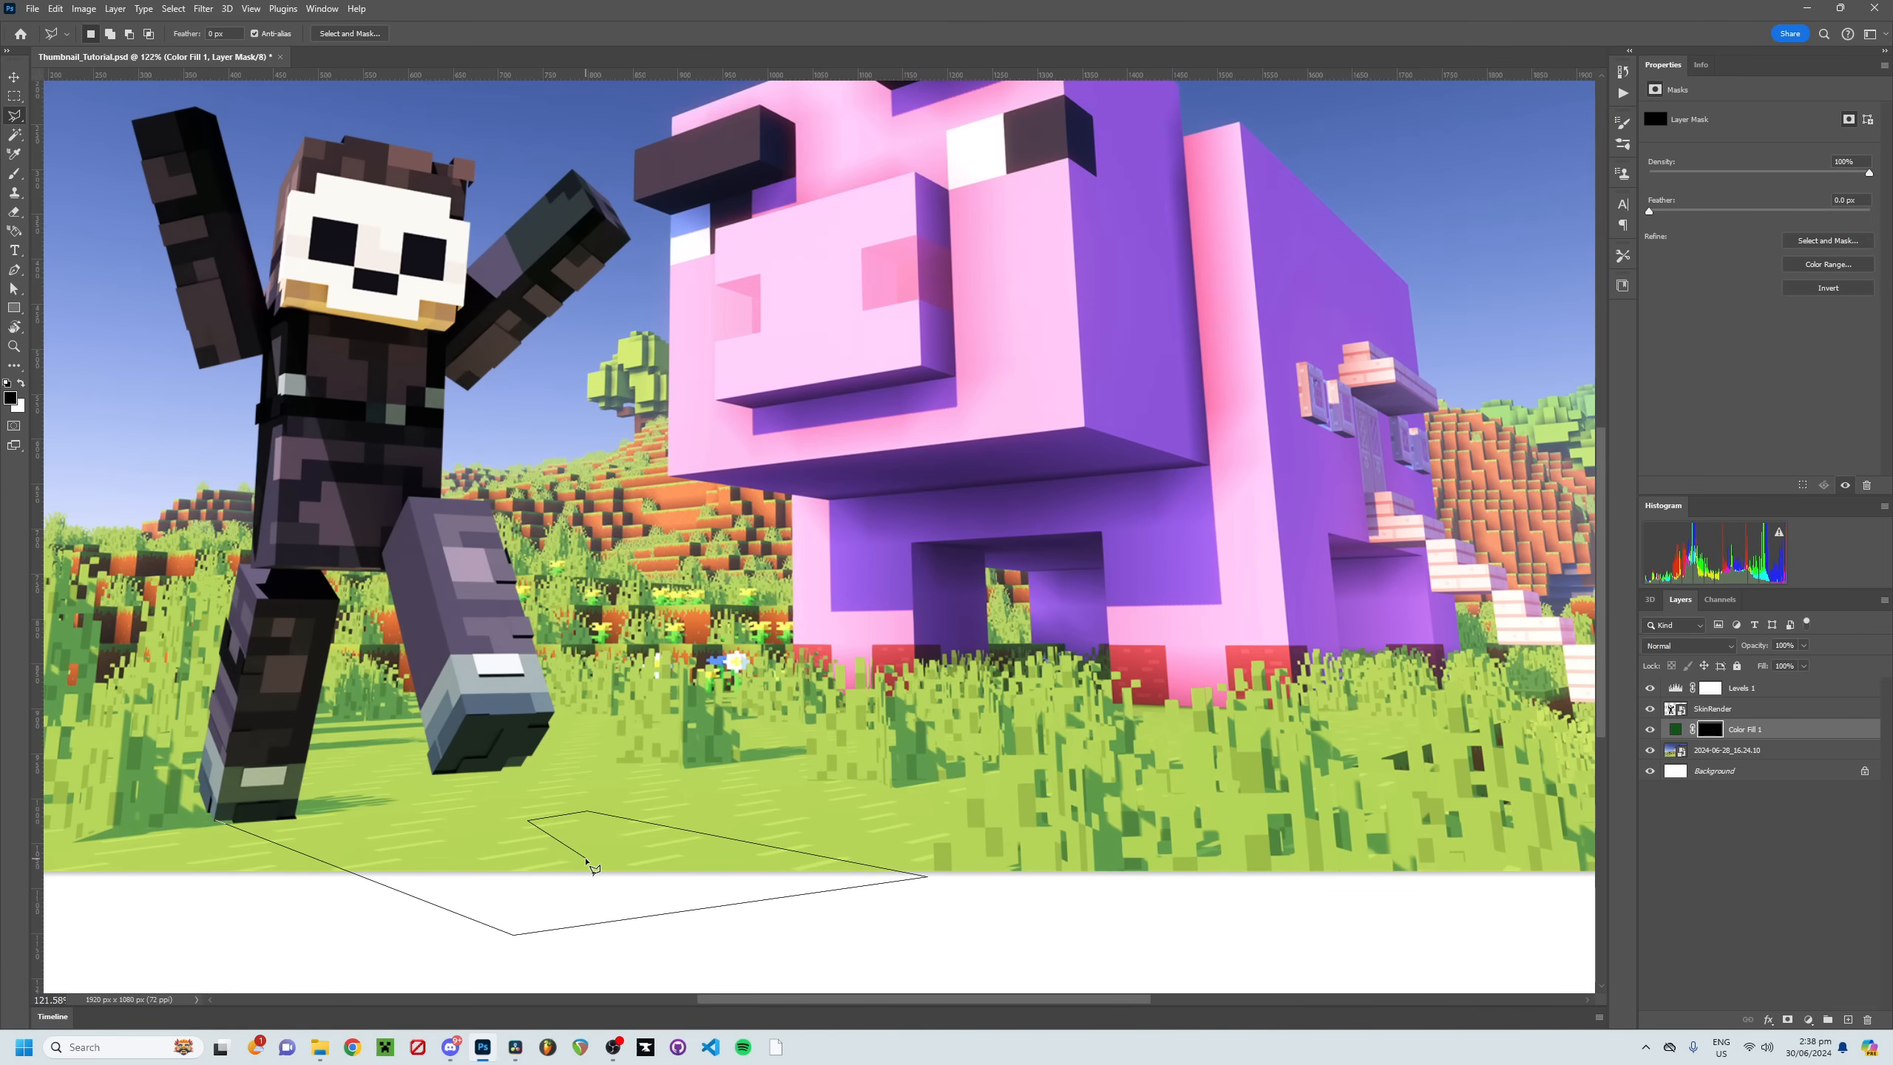
double_click(301, 818)
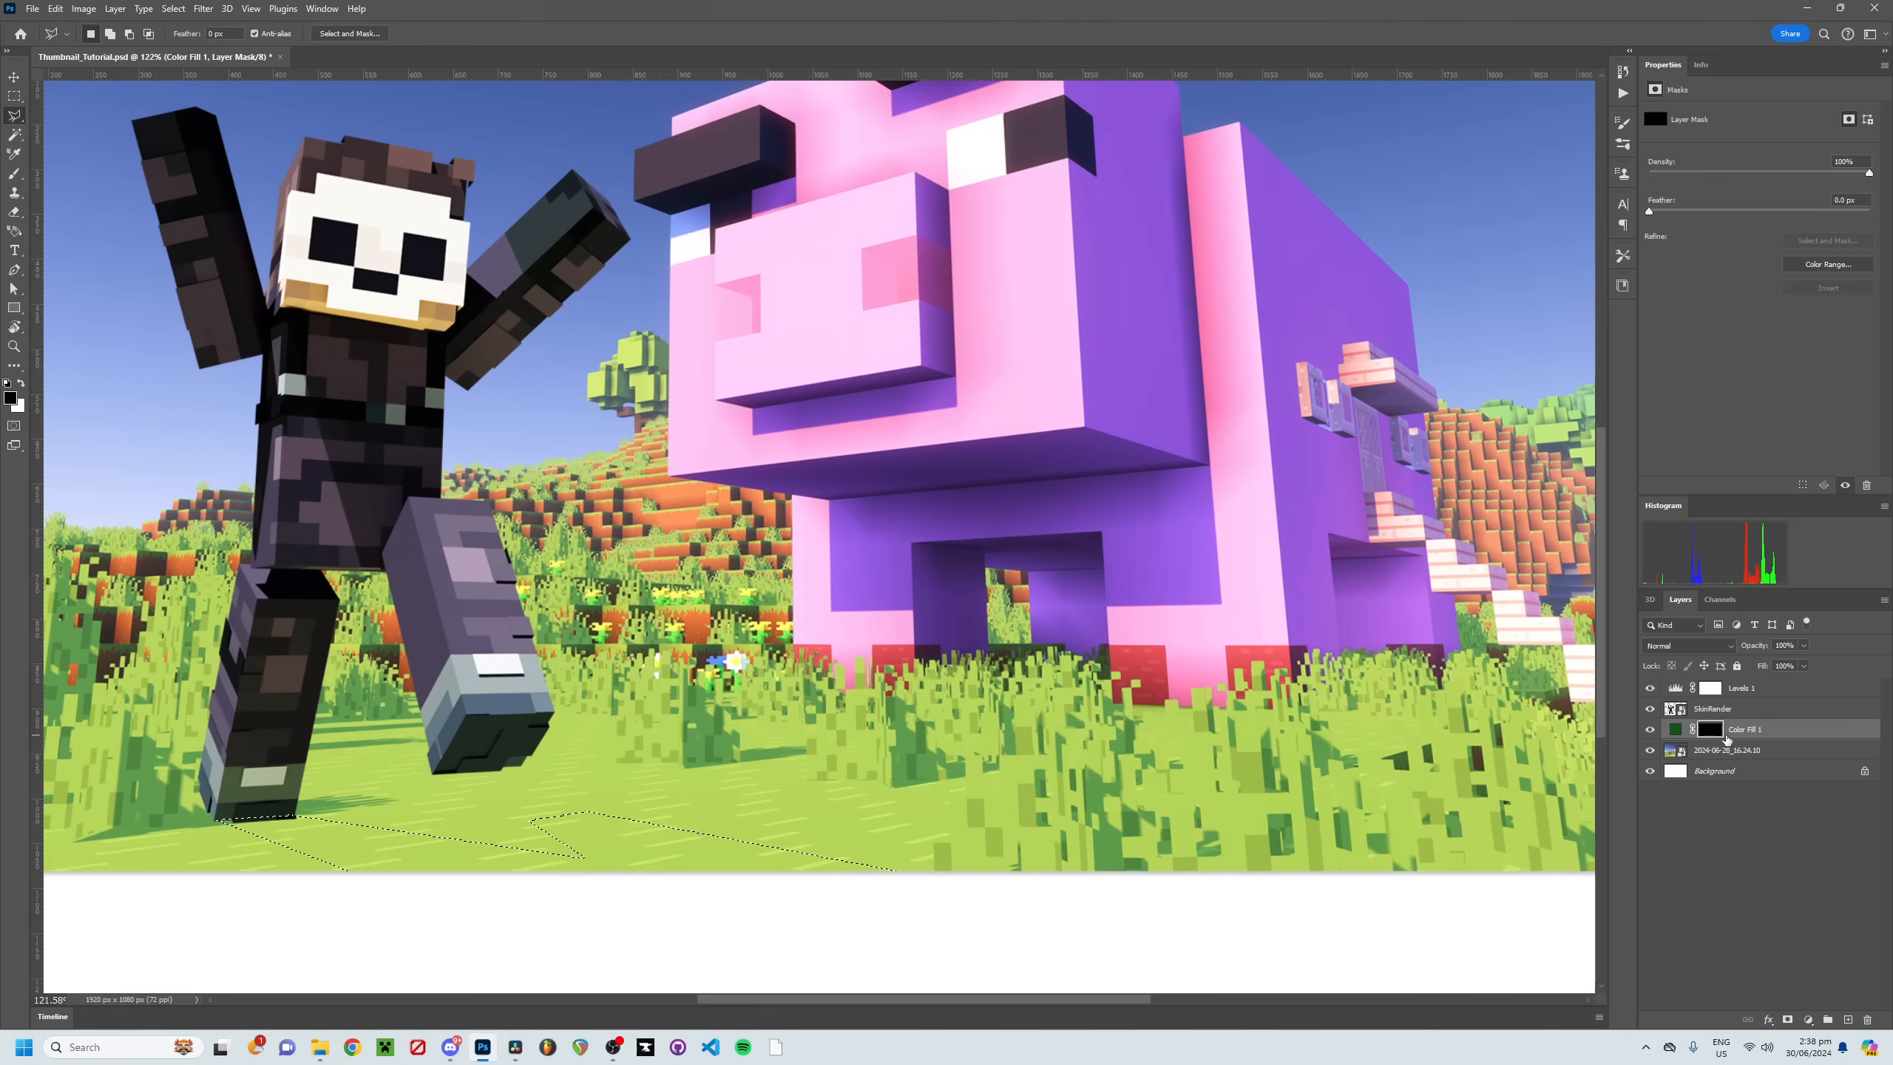
Step: Fill the selected shadow area with white on the mask to reveal the dark green, and clear the selection
key("g")
key("x")
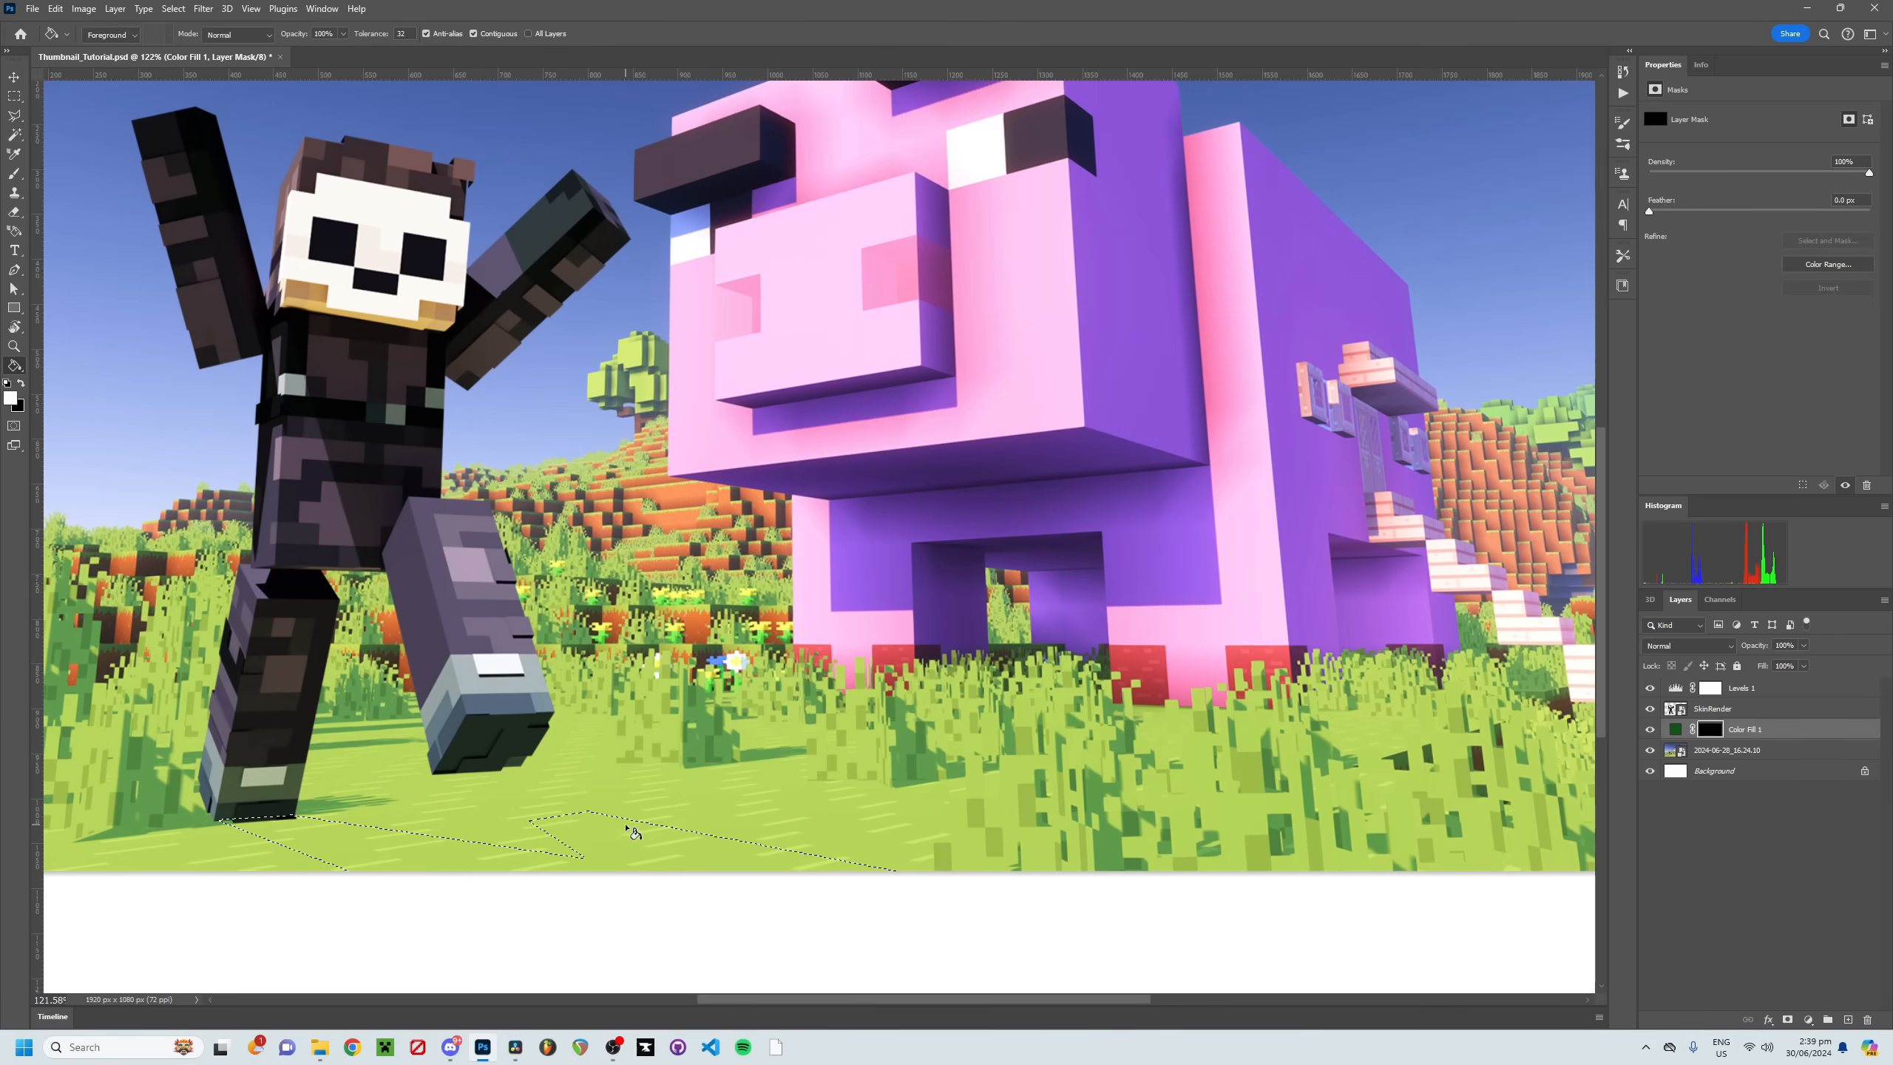
left_click(633, 832)
key("ctrl+d")
key("z")
left_click(627, 787, "alt")
left_click(626, 787, "alt")
left_click(626, 786)
left_click(626, 787)
mouse_move(626, 787)
left_mouse_down()
mouse_move(734, 738)
mouse_move(746, 697)
left_mouse_up()
Step: Fade the cast shadow toward the image's lower edge by painting the mask with a large soft black brush
key("b")
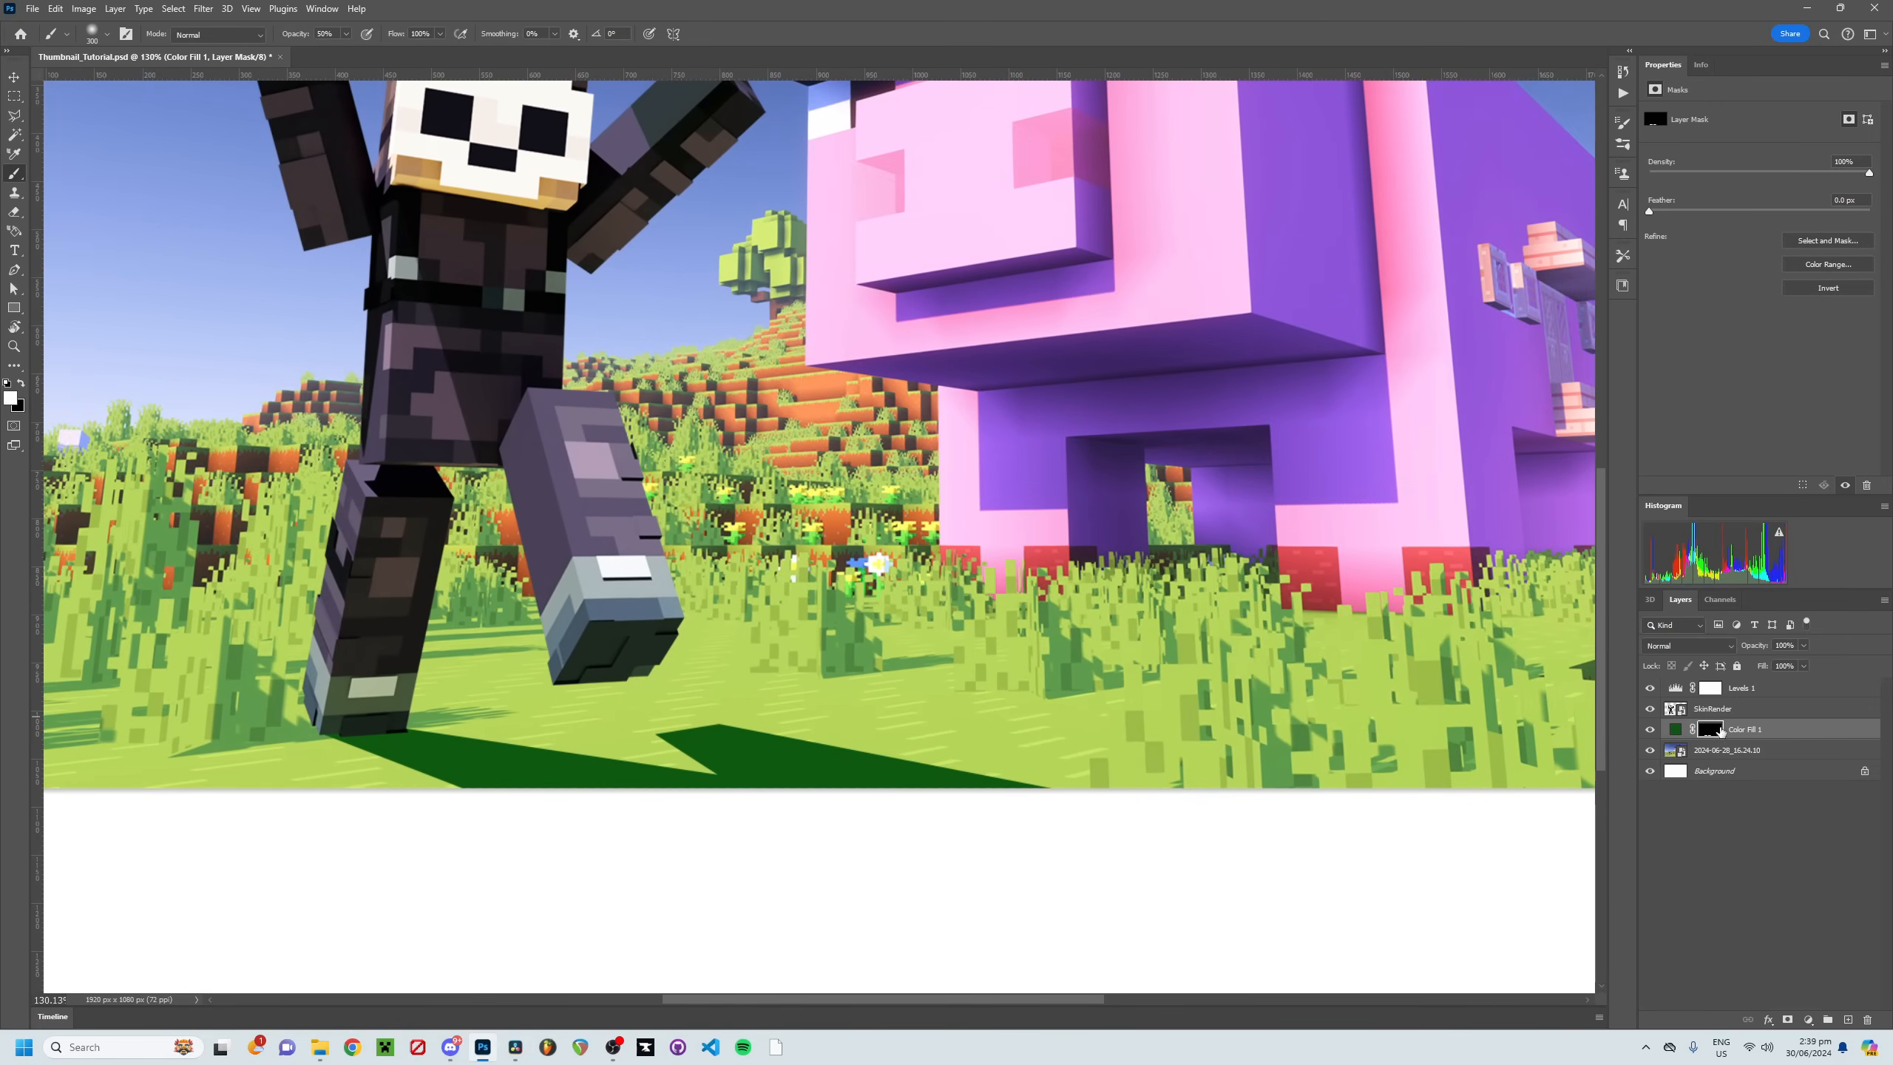
key("x")
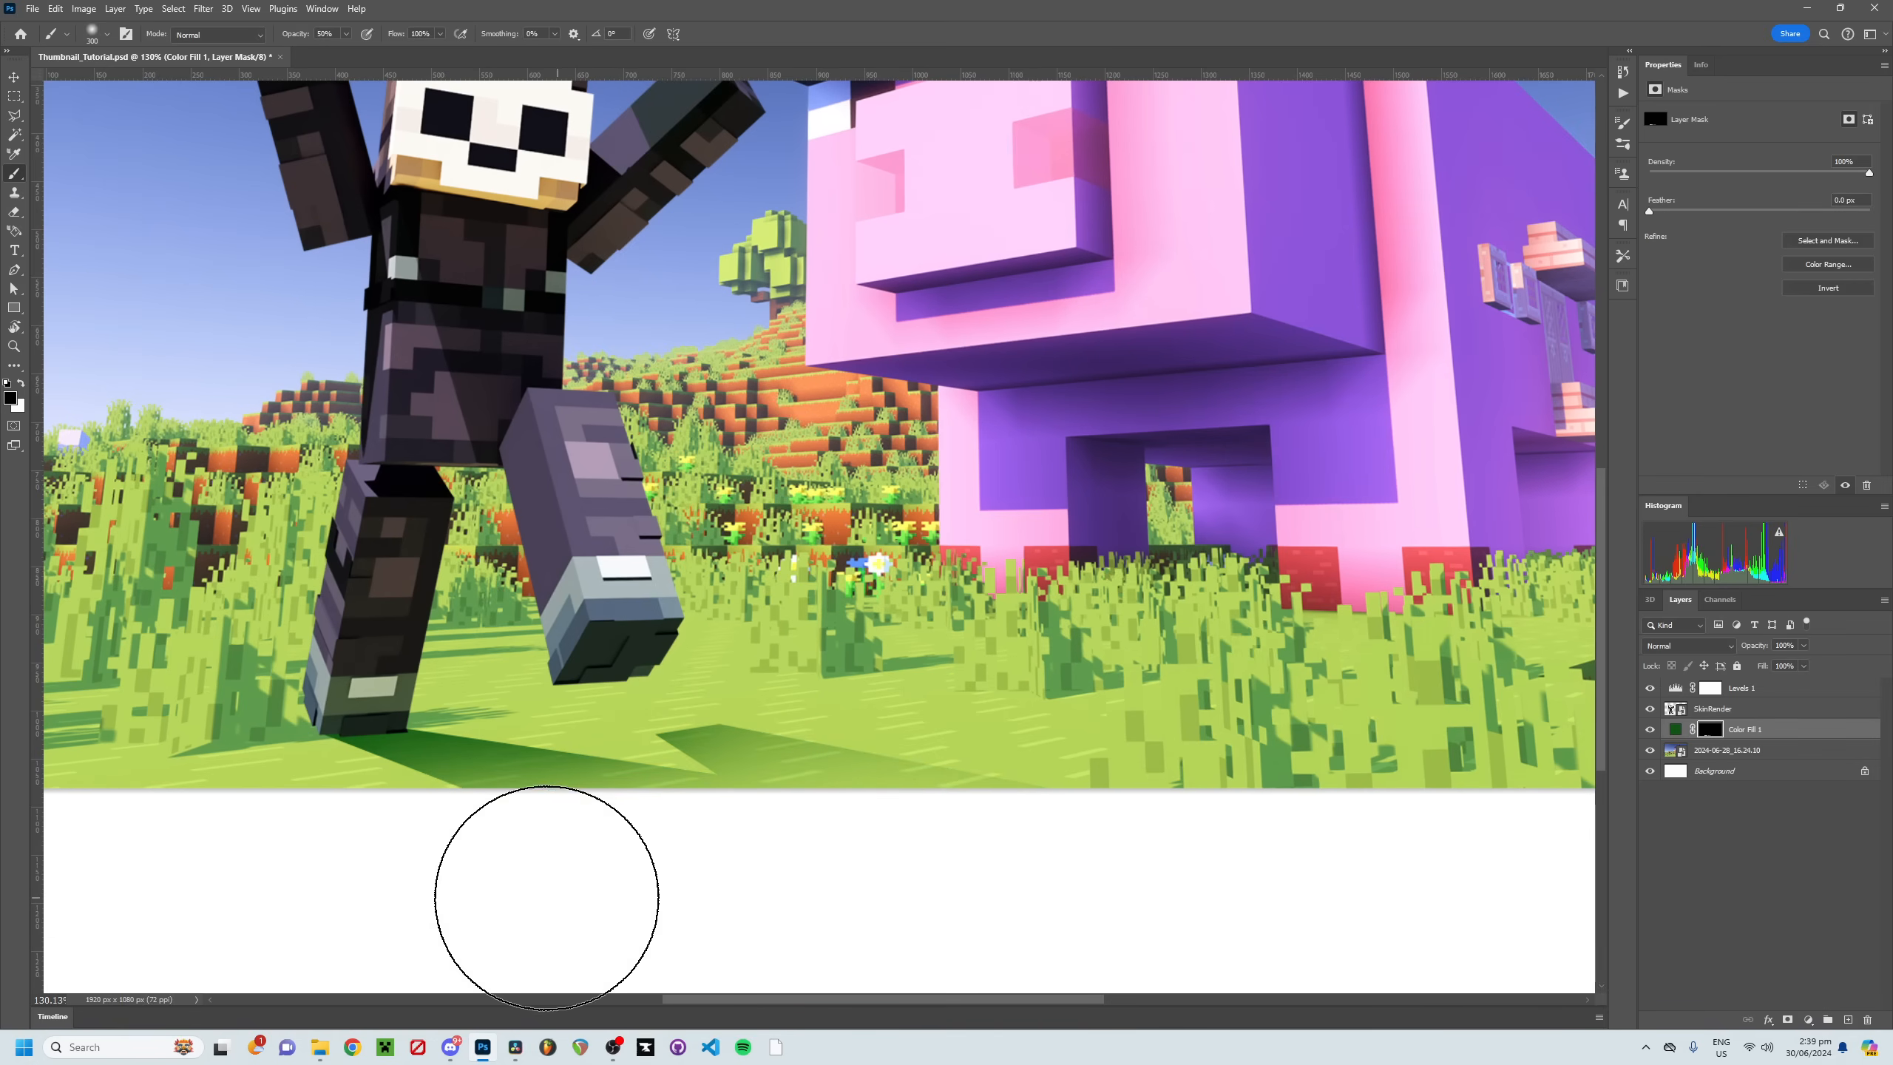
key("z")
left_click_drag(588, 807, 526, 804)
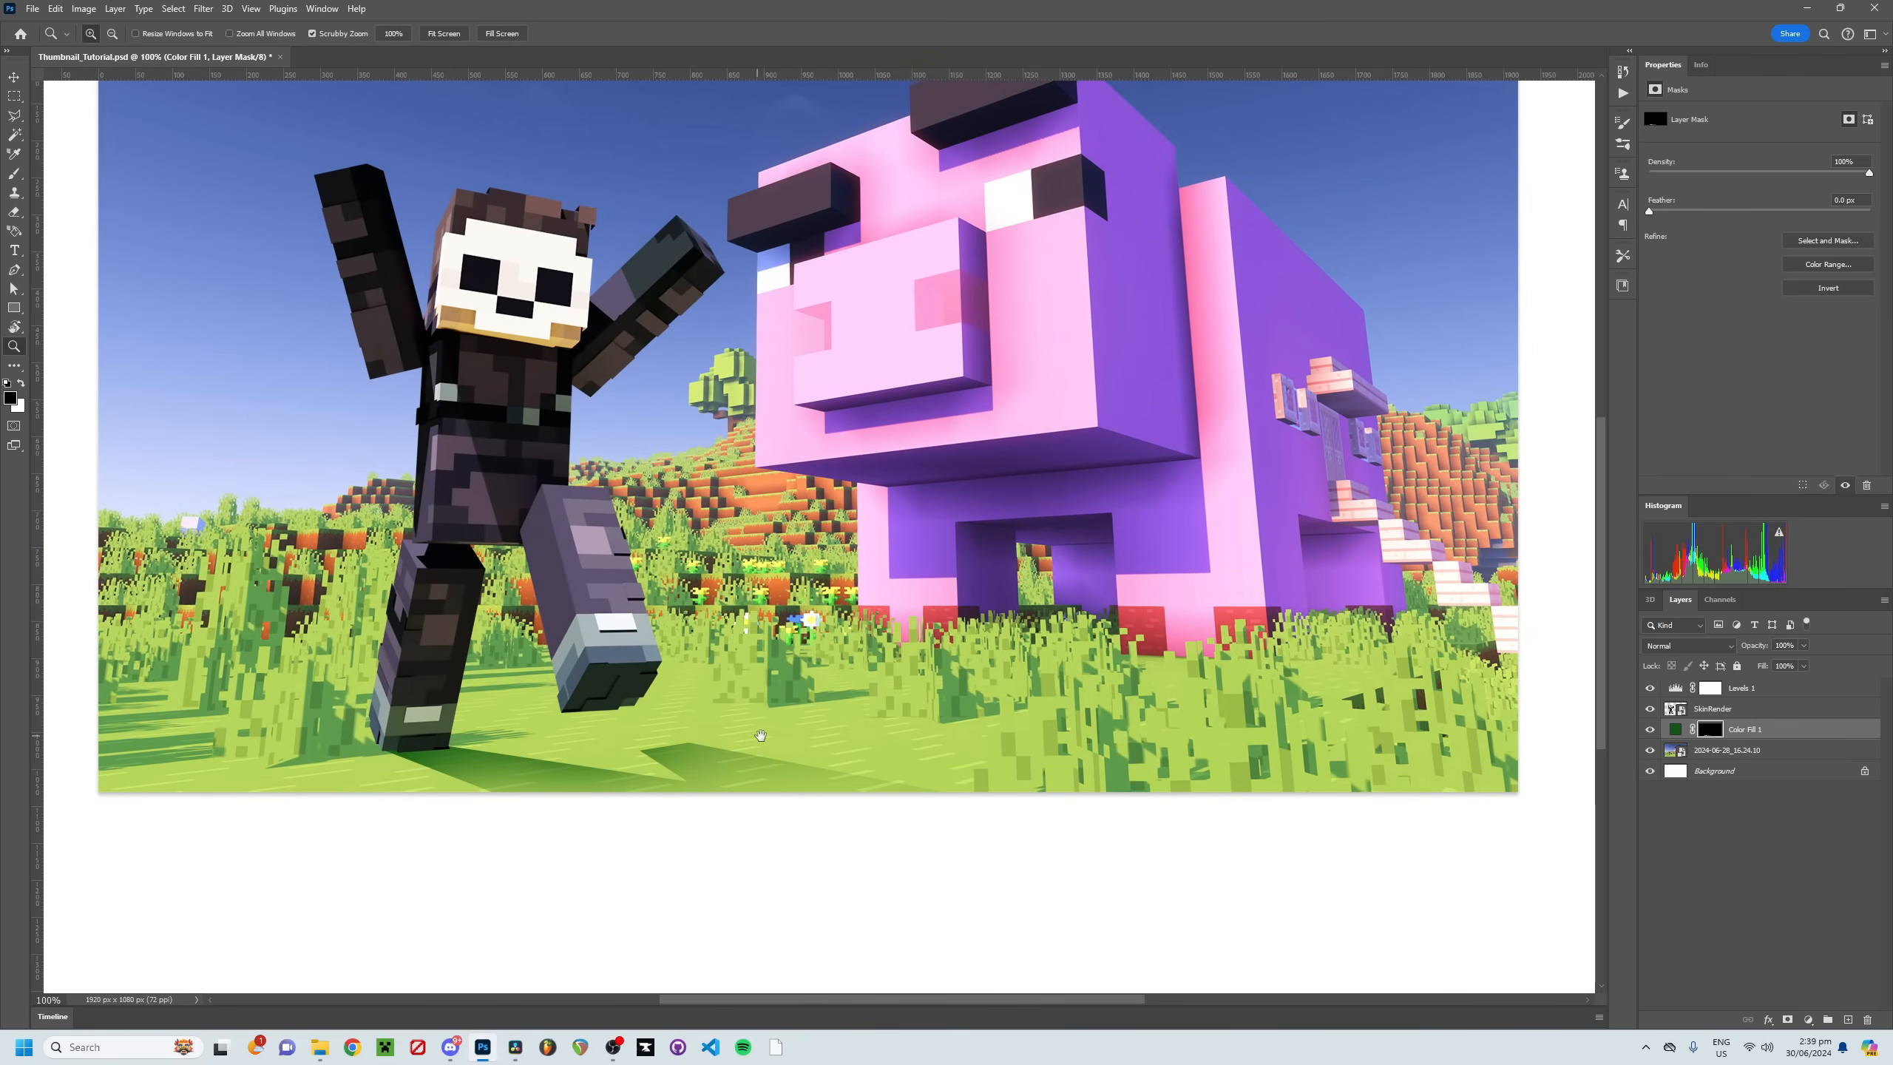
Step: Reduce the solid color fill layer's opacity to 79% to soften the grass shadow
left_click(1676, 738)
left_click_drag(1754, 655, 1755, 648)
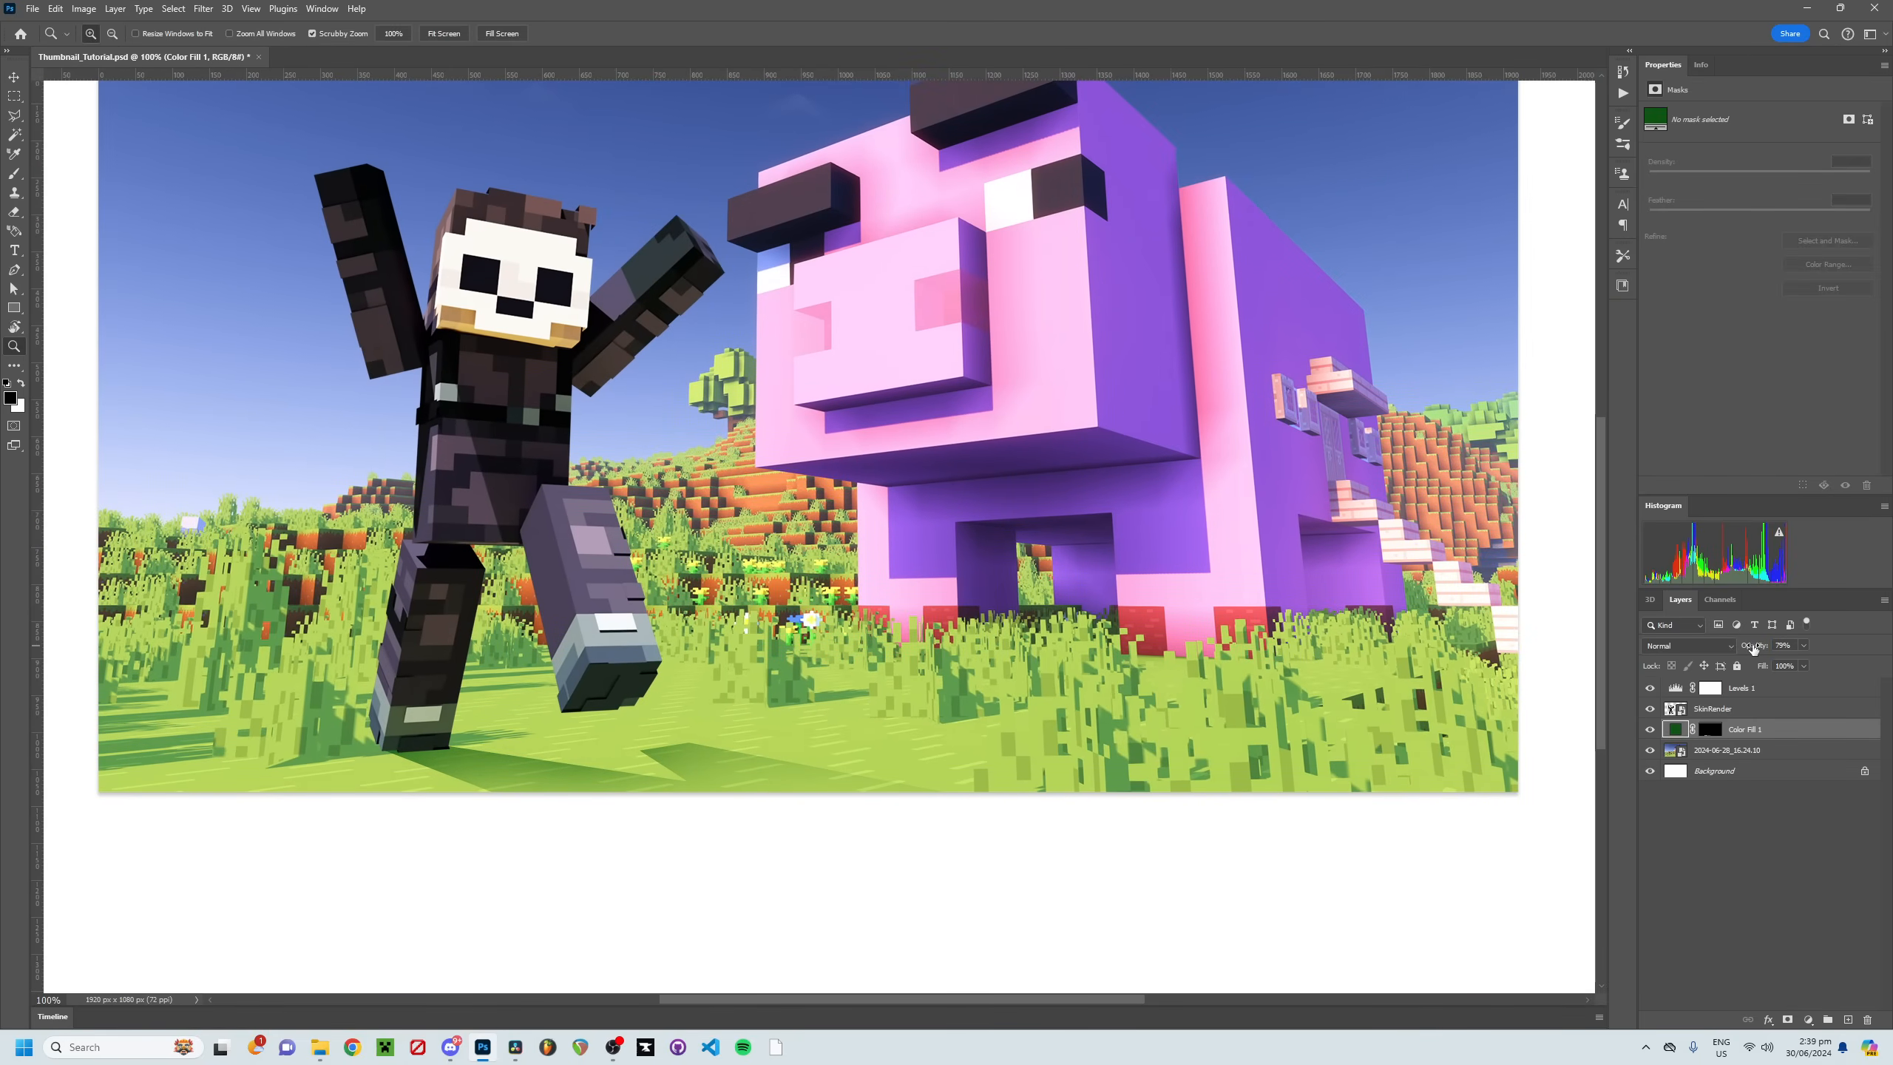
left_click(749, 681, "alt")
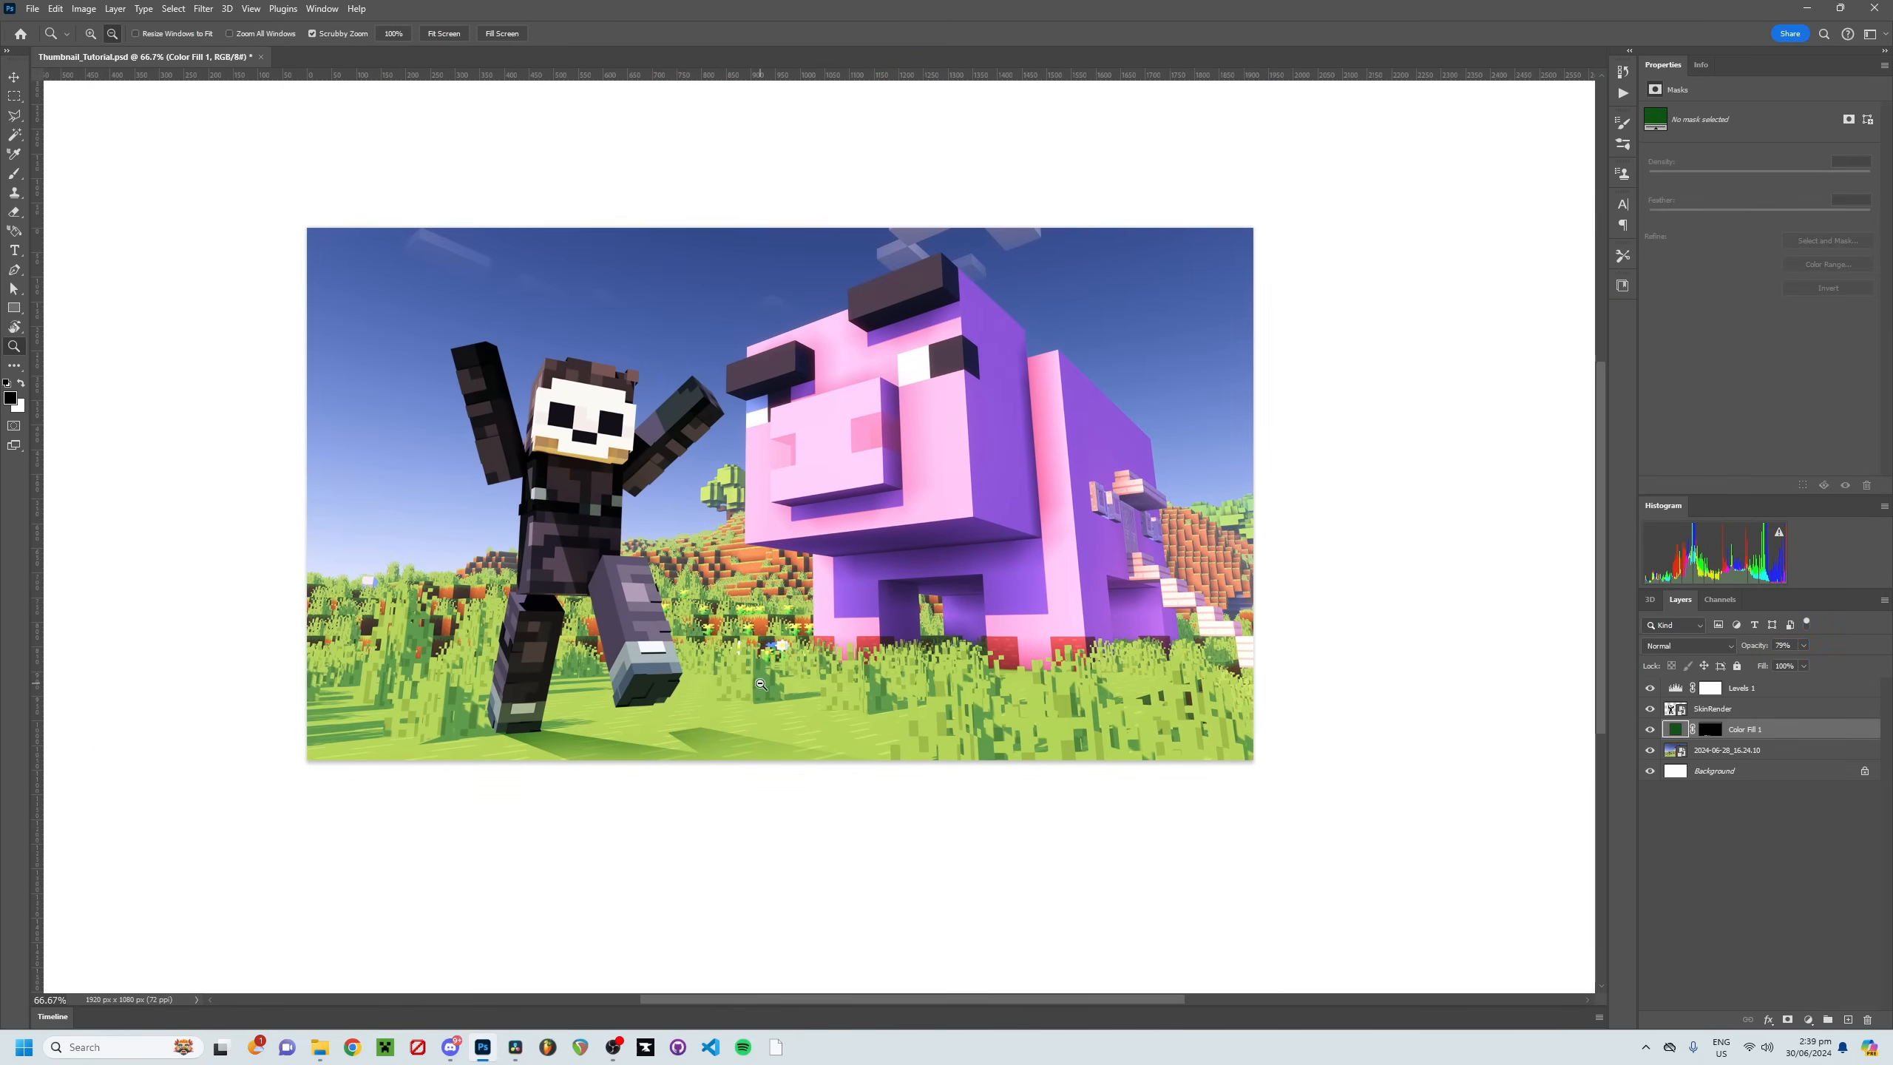
left_click(815, 641, "alt")
left_click(743, 676)
left_click_drag(722, 708, 776, 694, "alt")
left_click_drag(755, 765, 736, 735)
left_click_drag(737, 735, 879, 708)
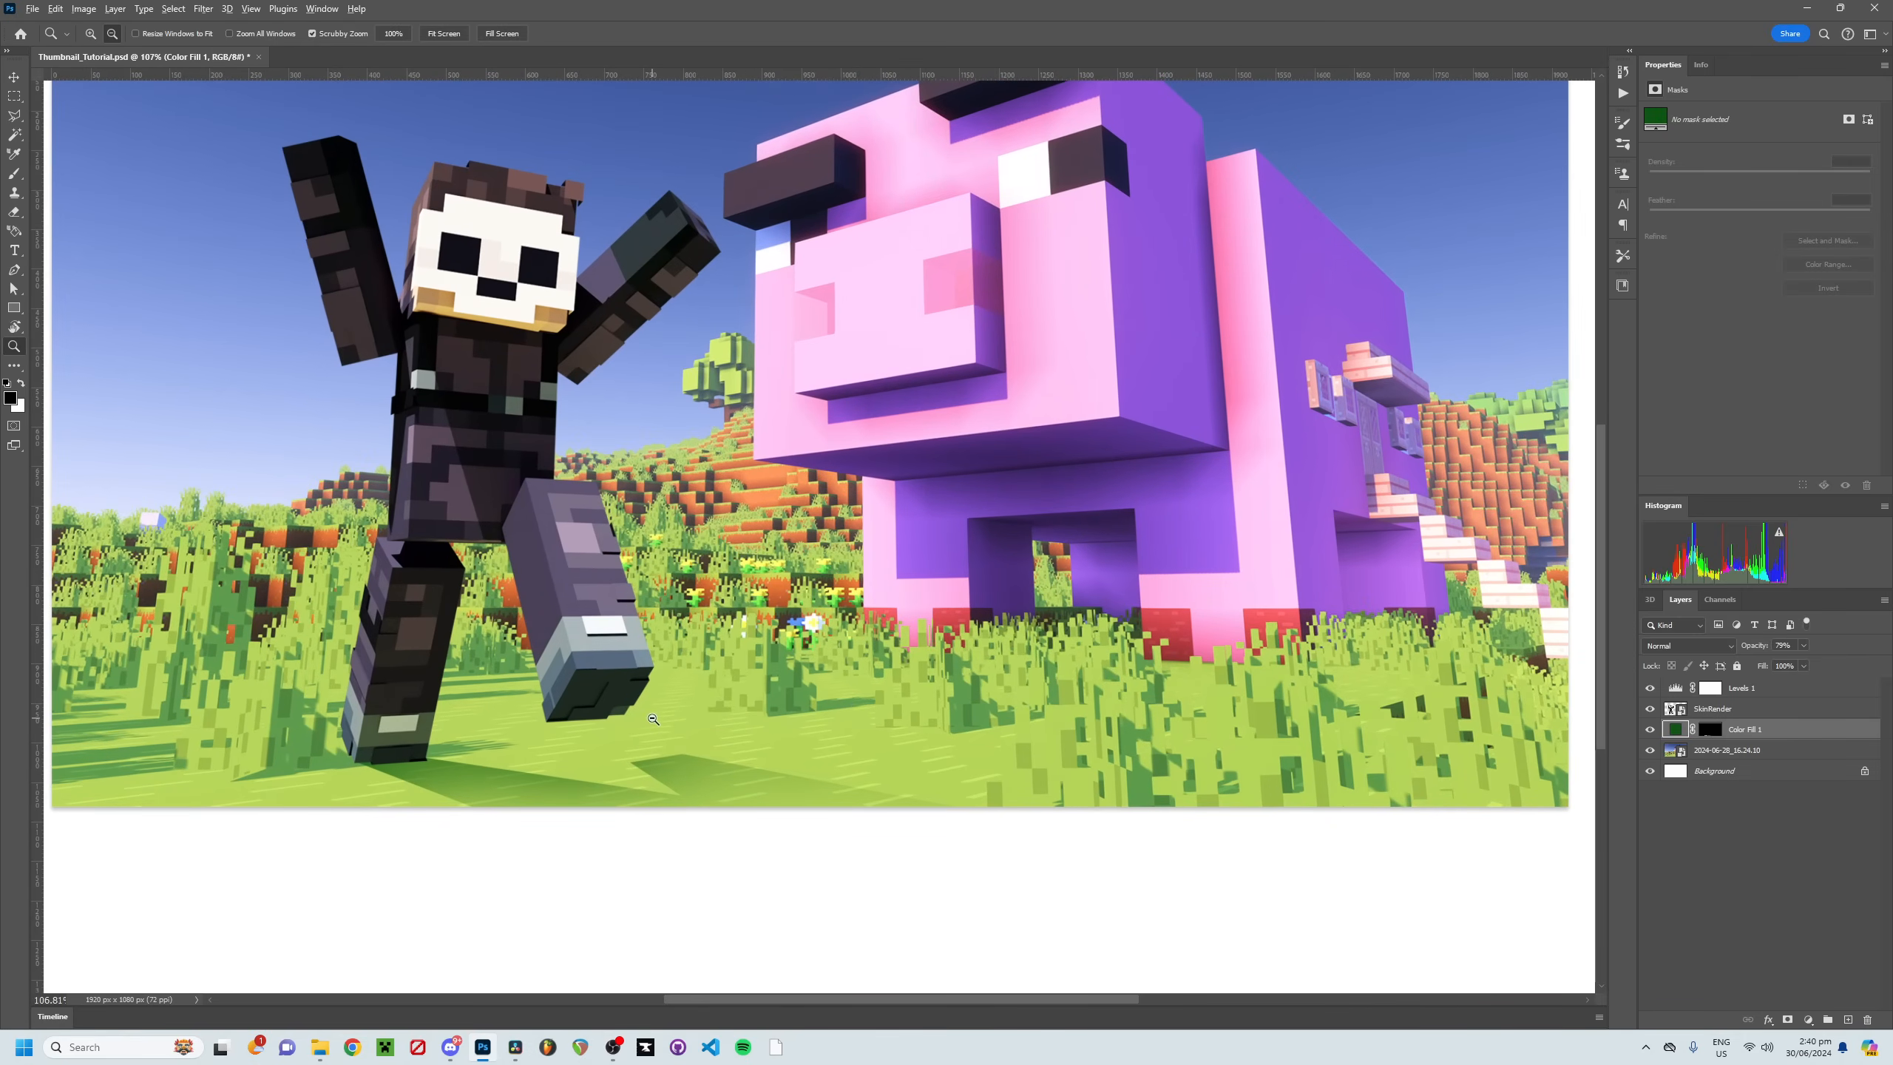
Step: Try a white outside Stroke effect around the SkinRender character layer
scroll(650, 726, "down", 2, "alt")
left_click_drag(919, 567, 921, 621)
left_click_drag(1002, 570, 961, 517)
mouse_move(824, 498)
left_mouse_down()
mouse_move(849, 548)
mouse_move(875, 549)
left_mouse_up()
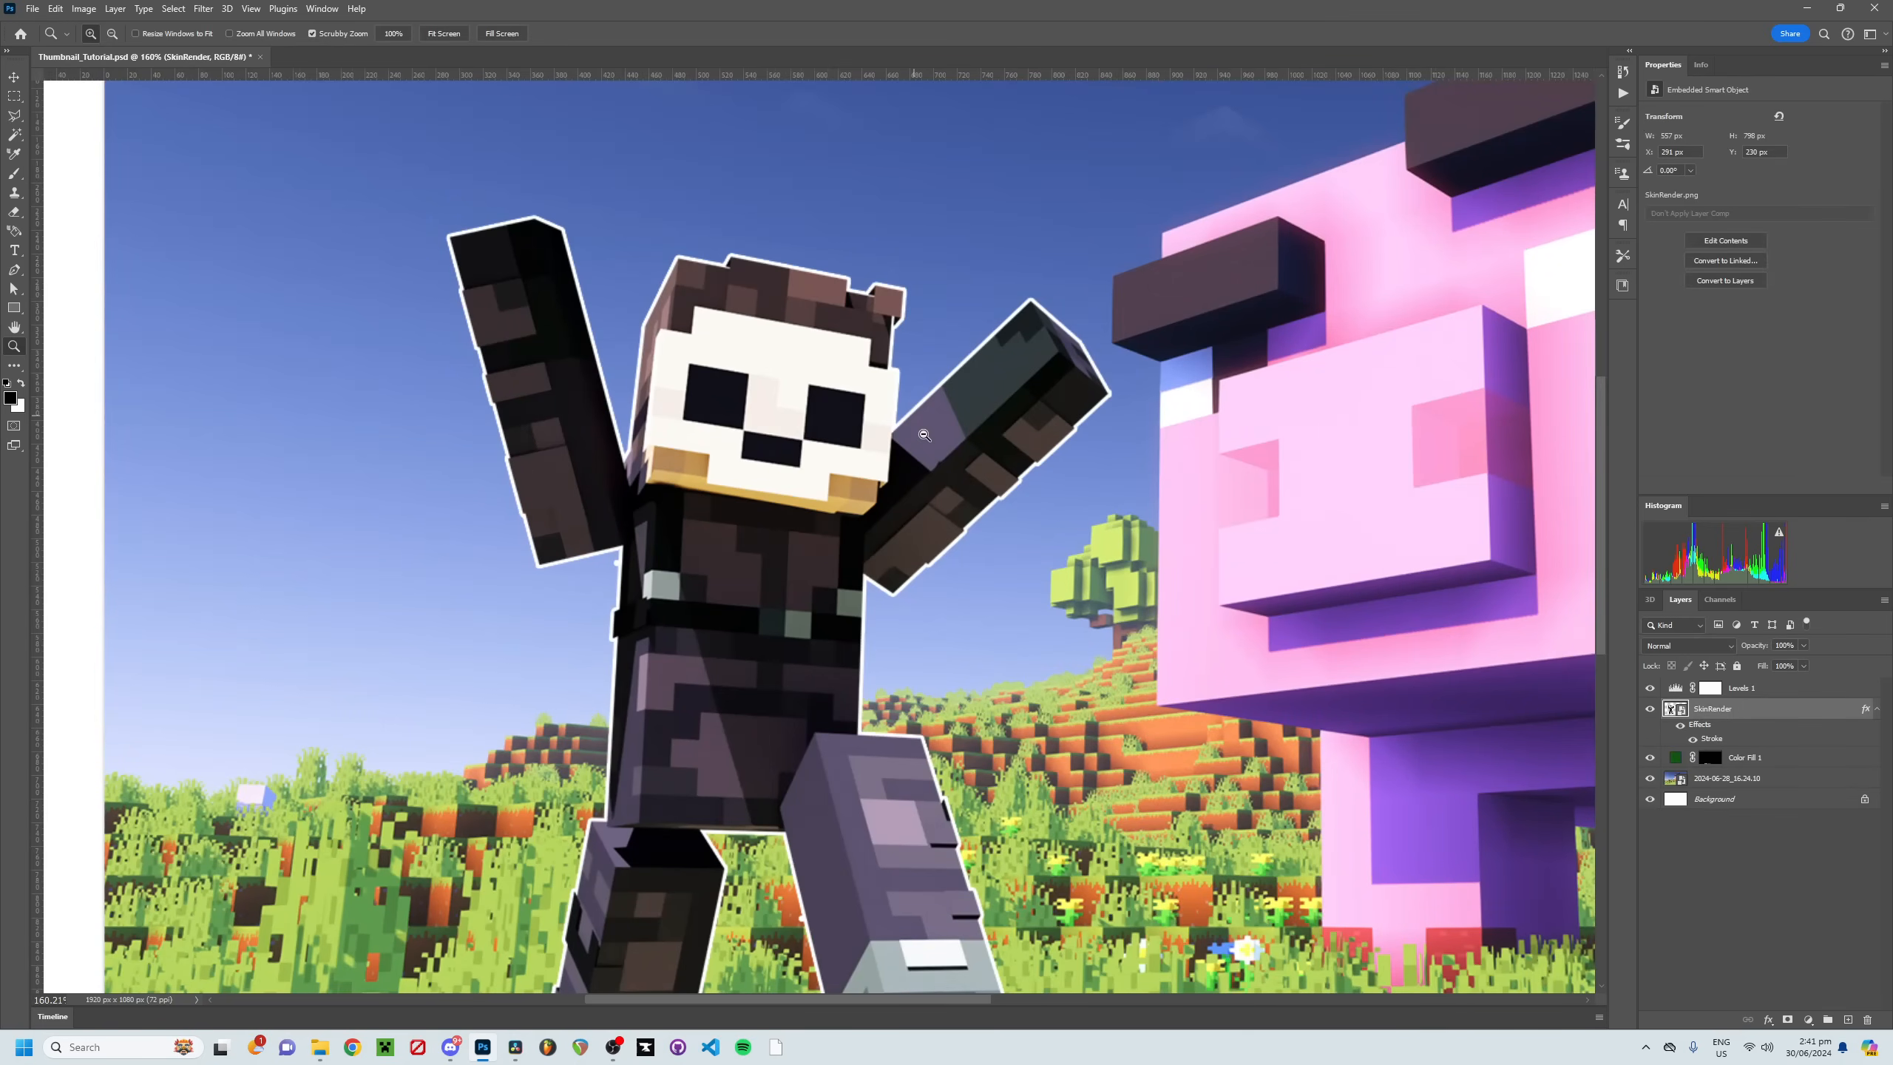
scroll(923, 440, "down", 2, "alt")
left_click_drag(986, 620, 861, 583)
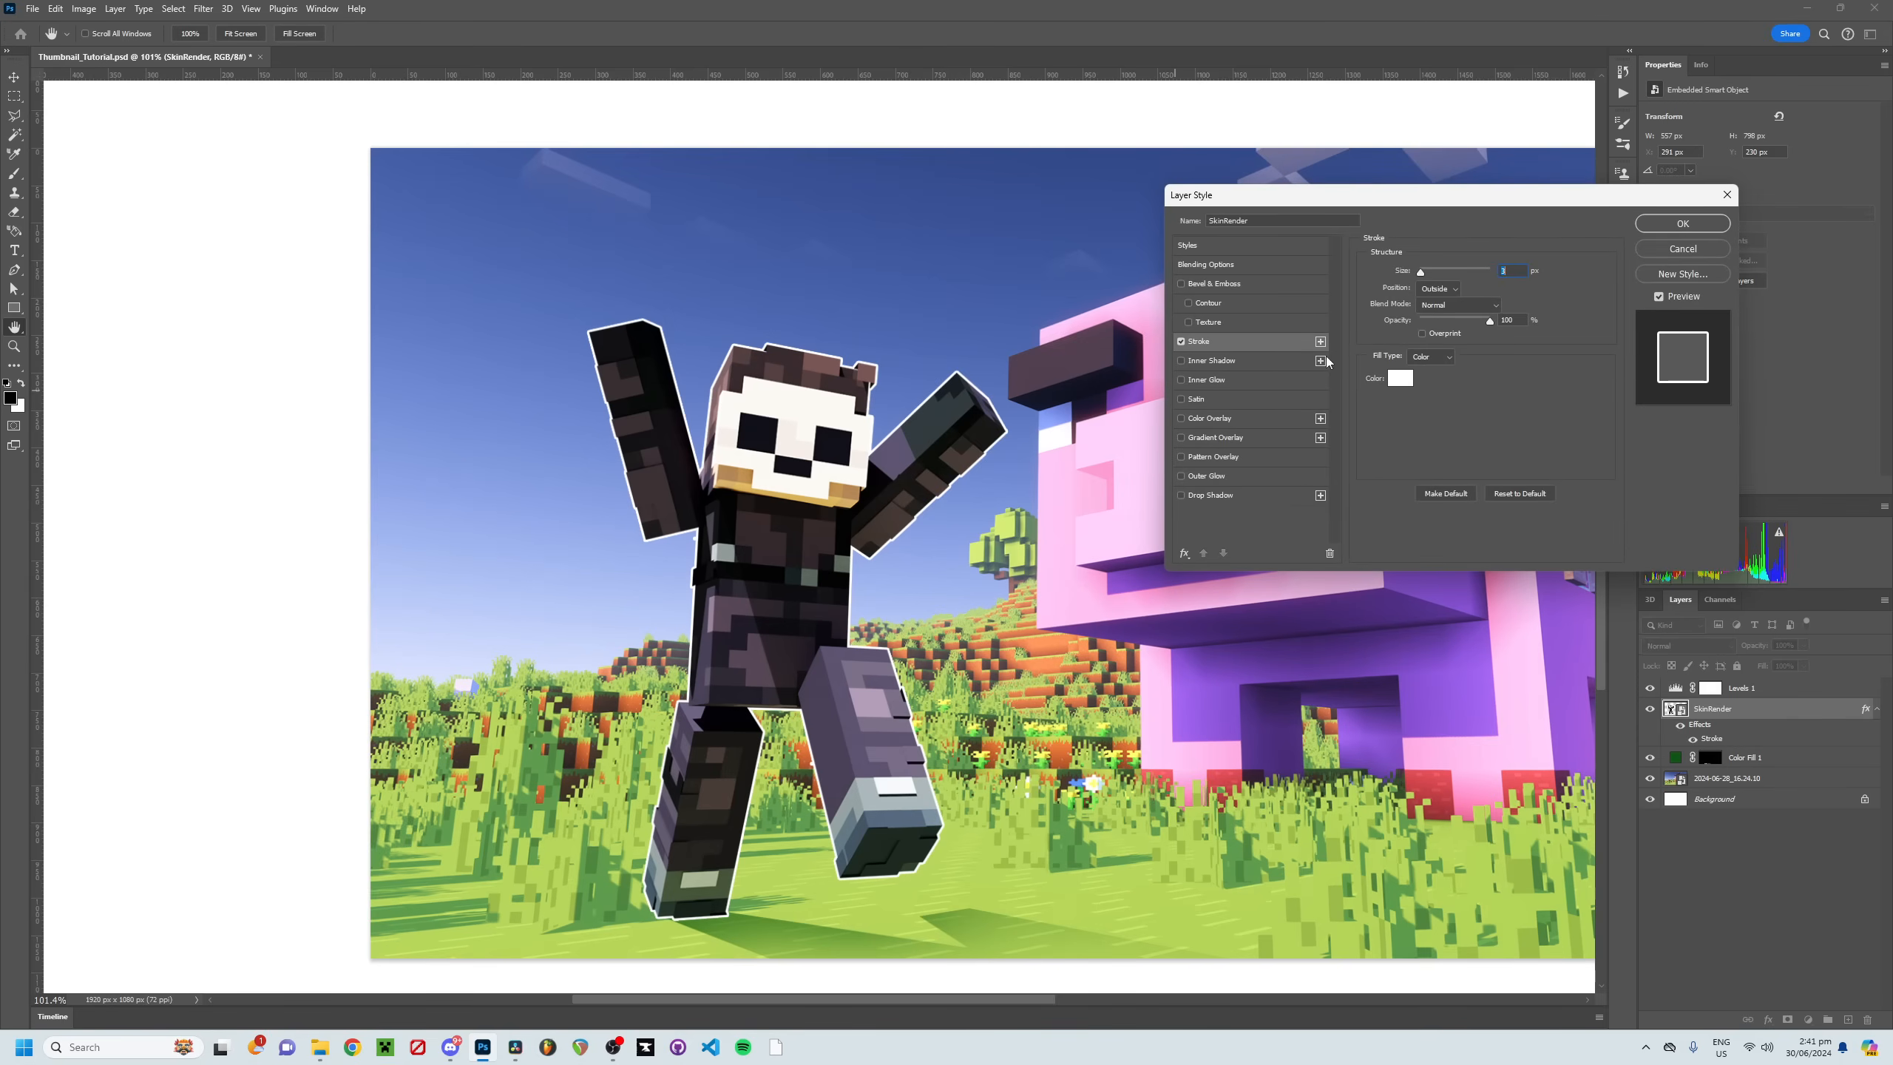
Step: Disable the Stroke effect on the SkinRender layer and enable a white Inner Shadow
left_click_drag(1484, 208, 1435, 212)
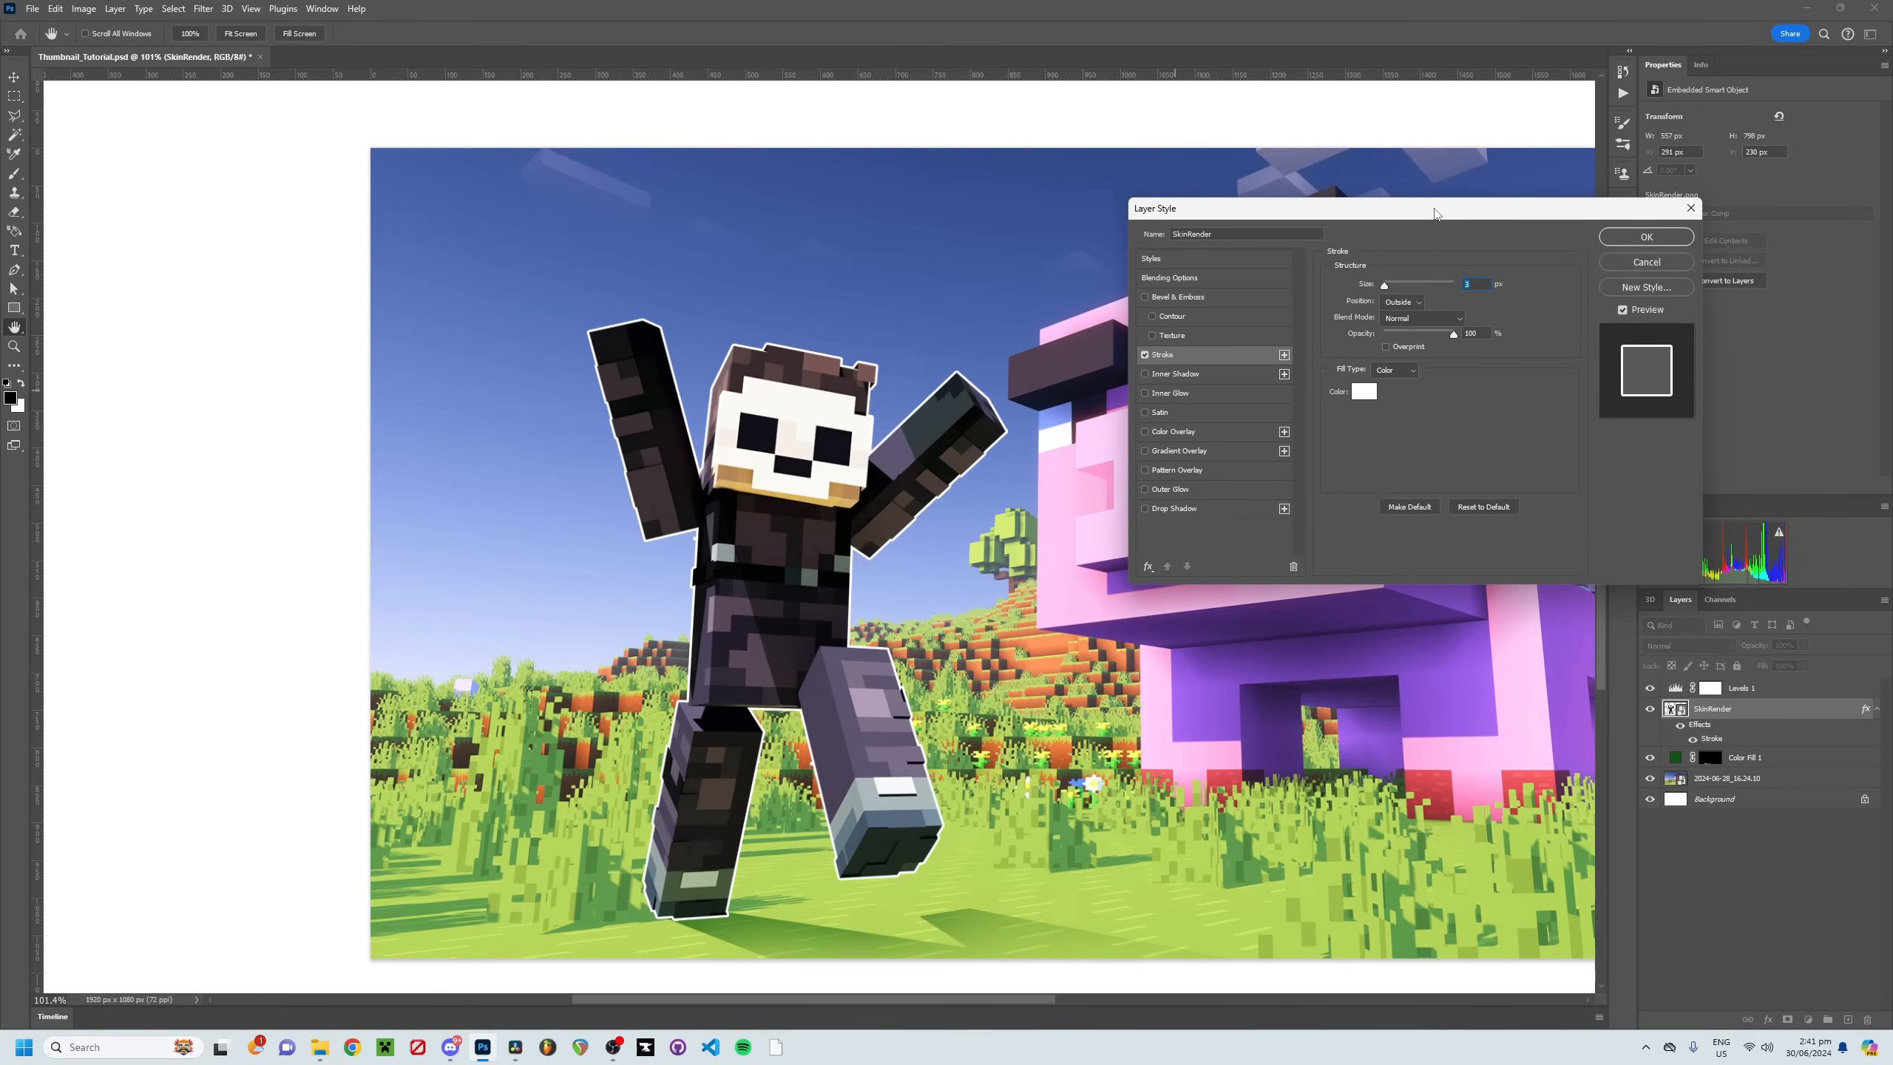
left_click(1145, 355)
left_click(1145, 374)
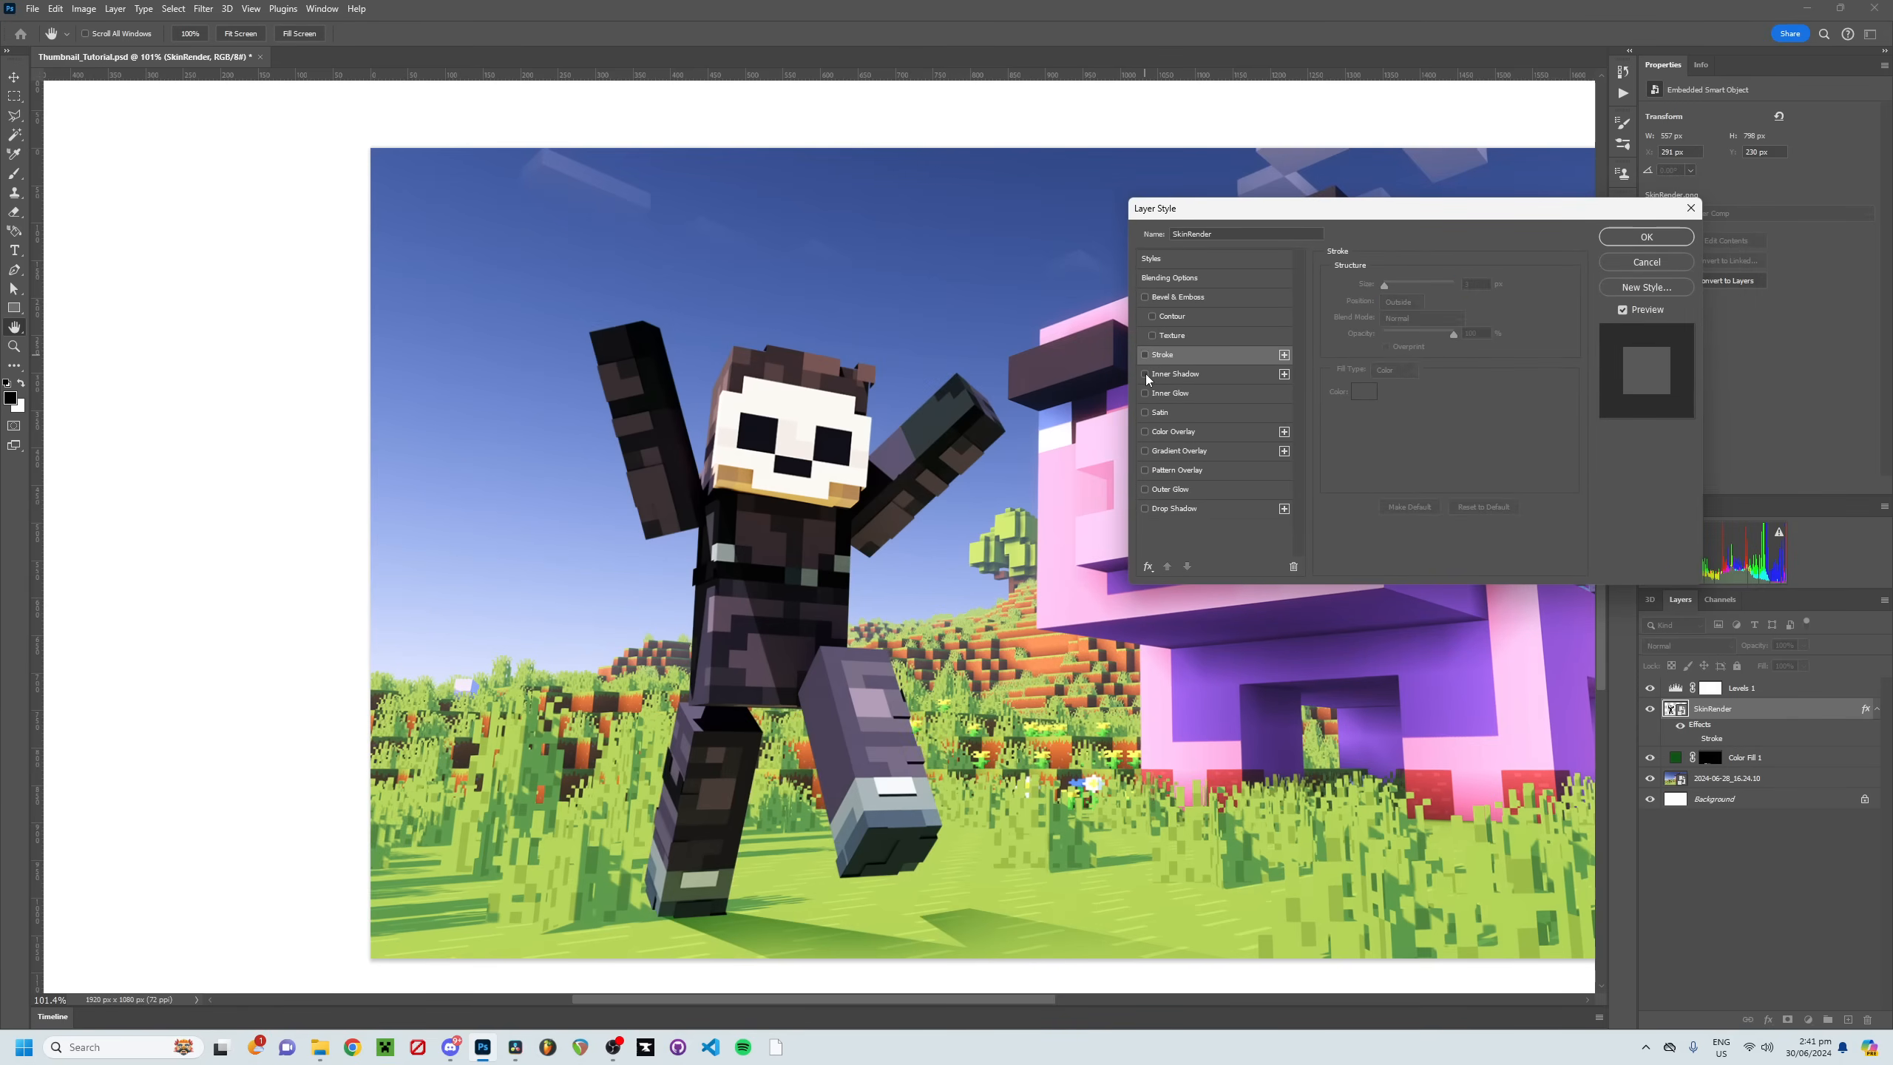
left_click(1189, 378)
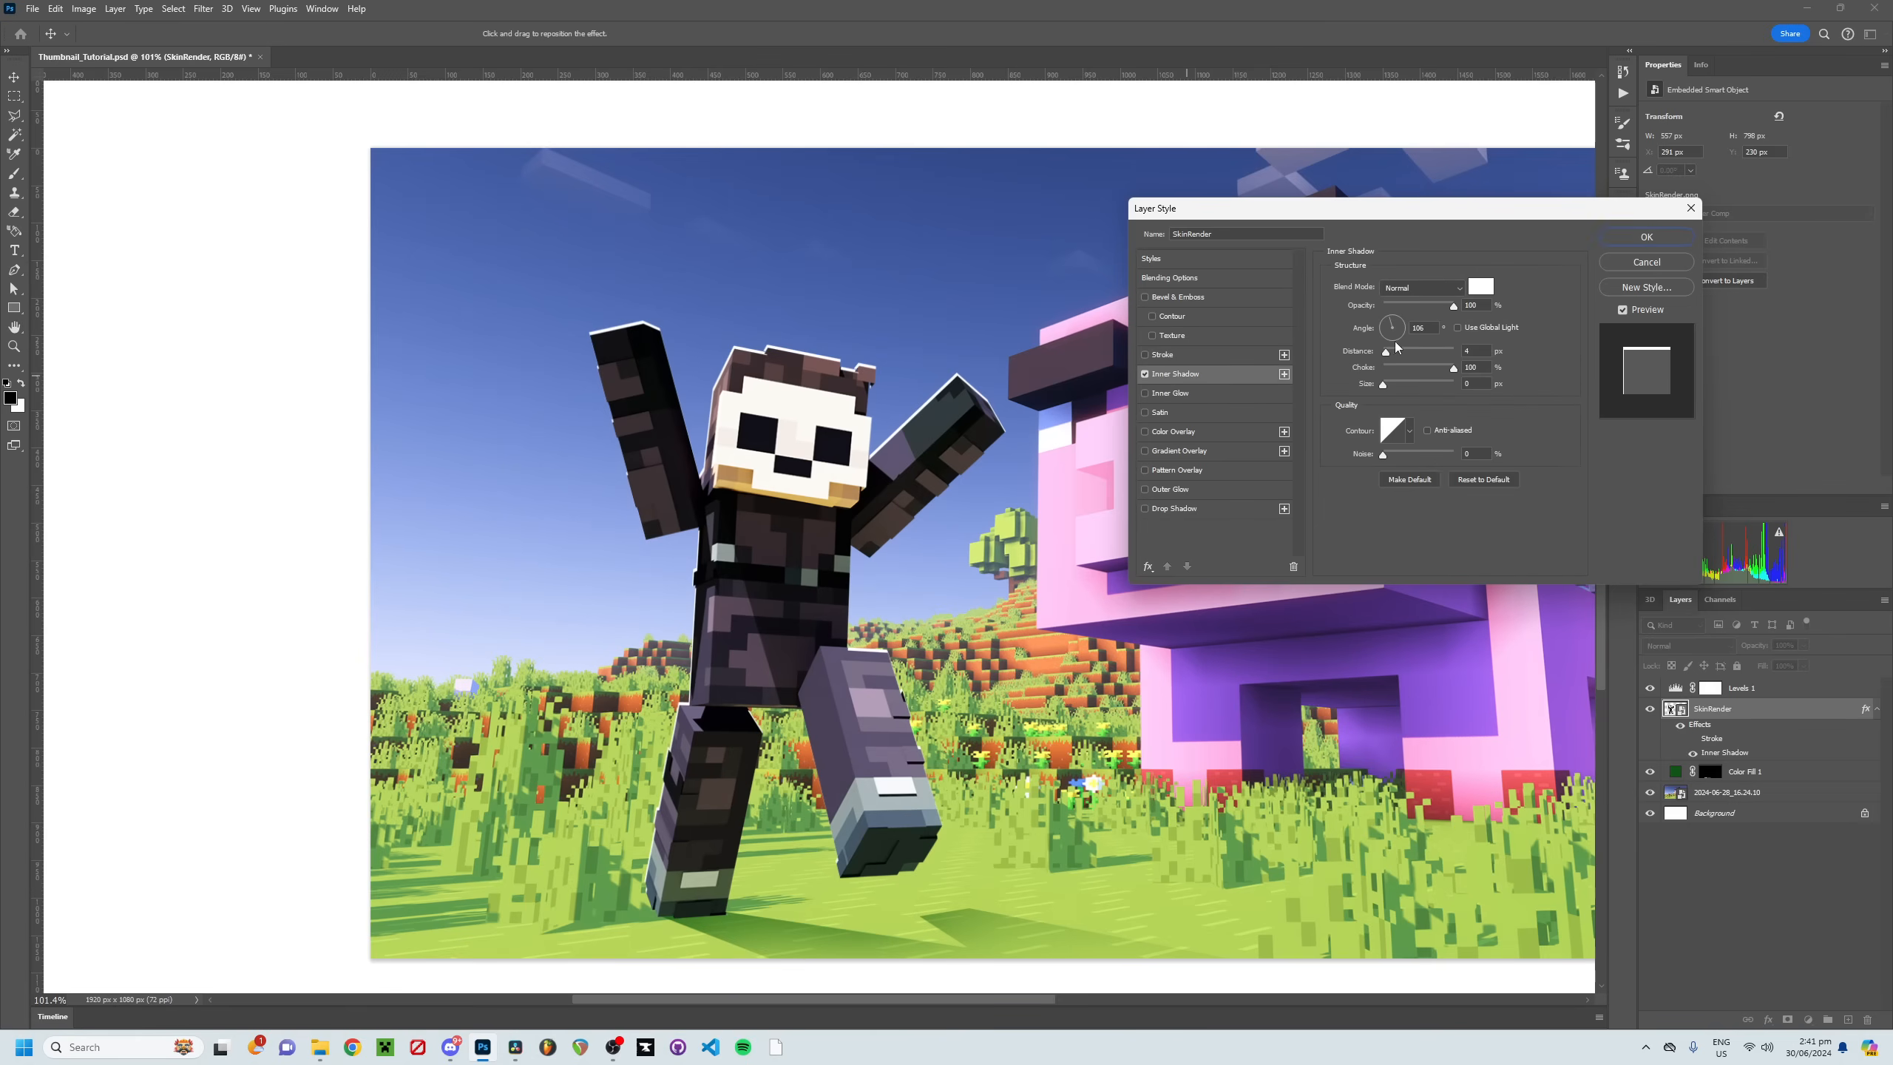
Step: Angle the Inner Shadow from the character's upper left, shorten its distance, lower its opacity to about 75%, and apply the style
left_click_drag(1390, 324, 1388, 322)
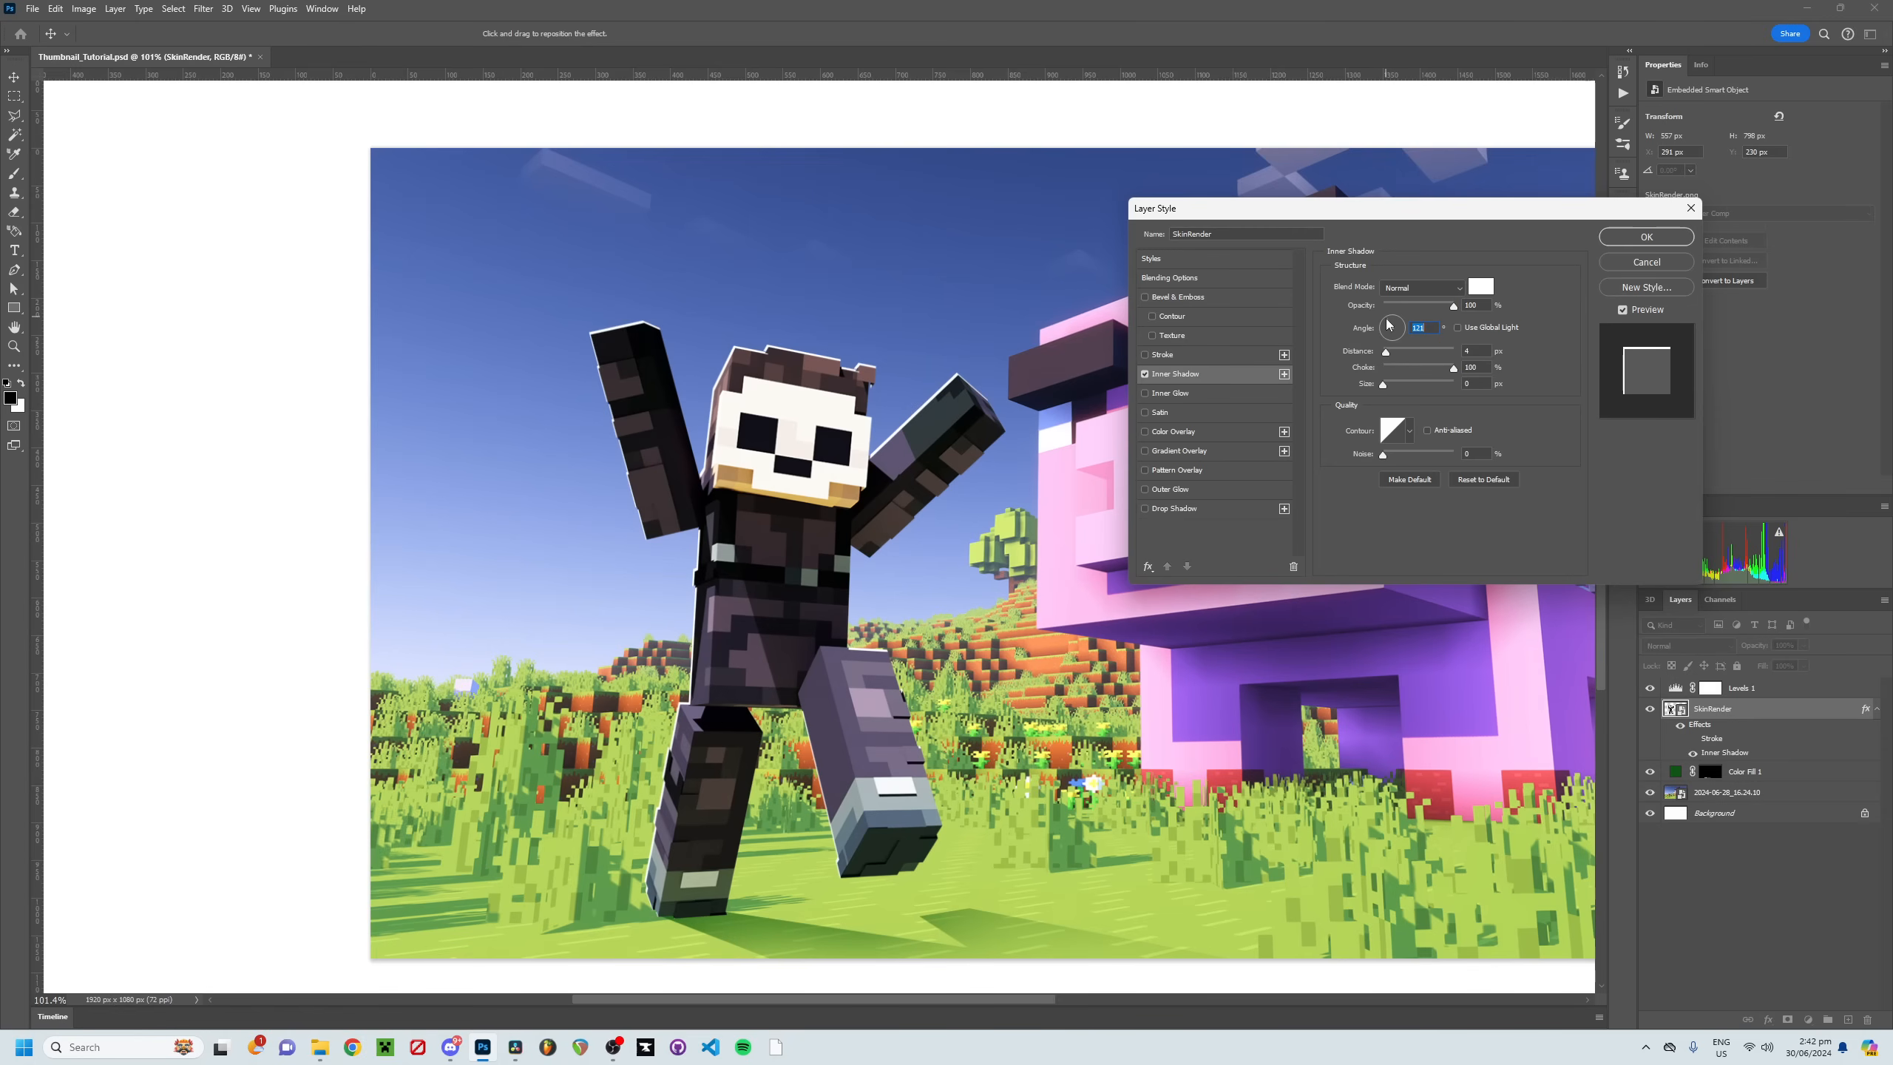
left_click_drag(1383, 323, 1389, 323)
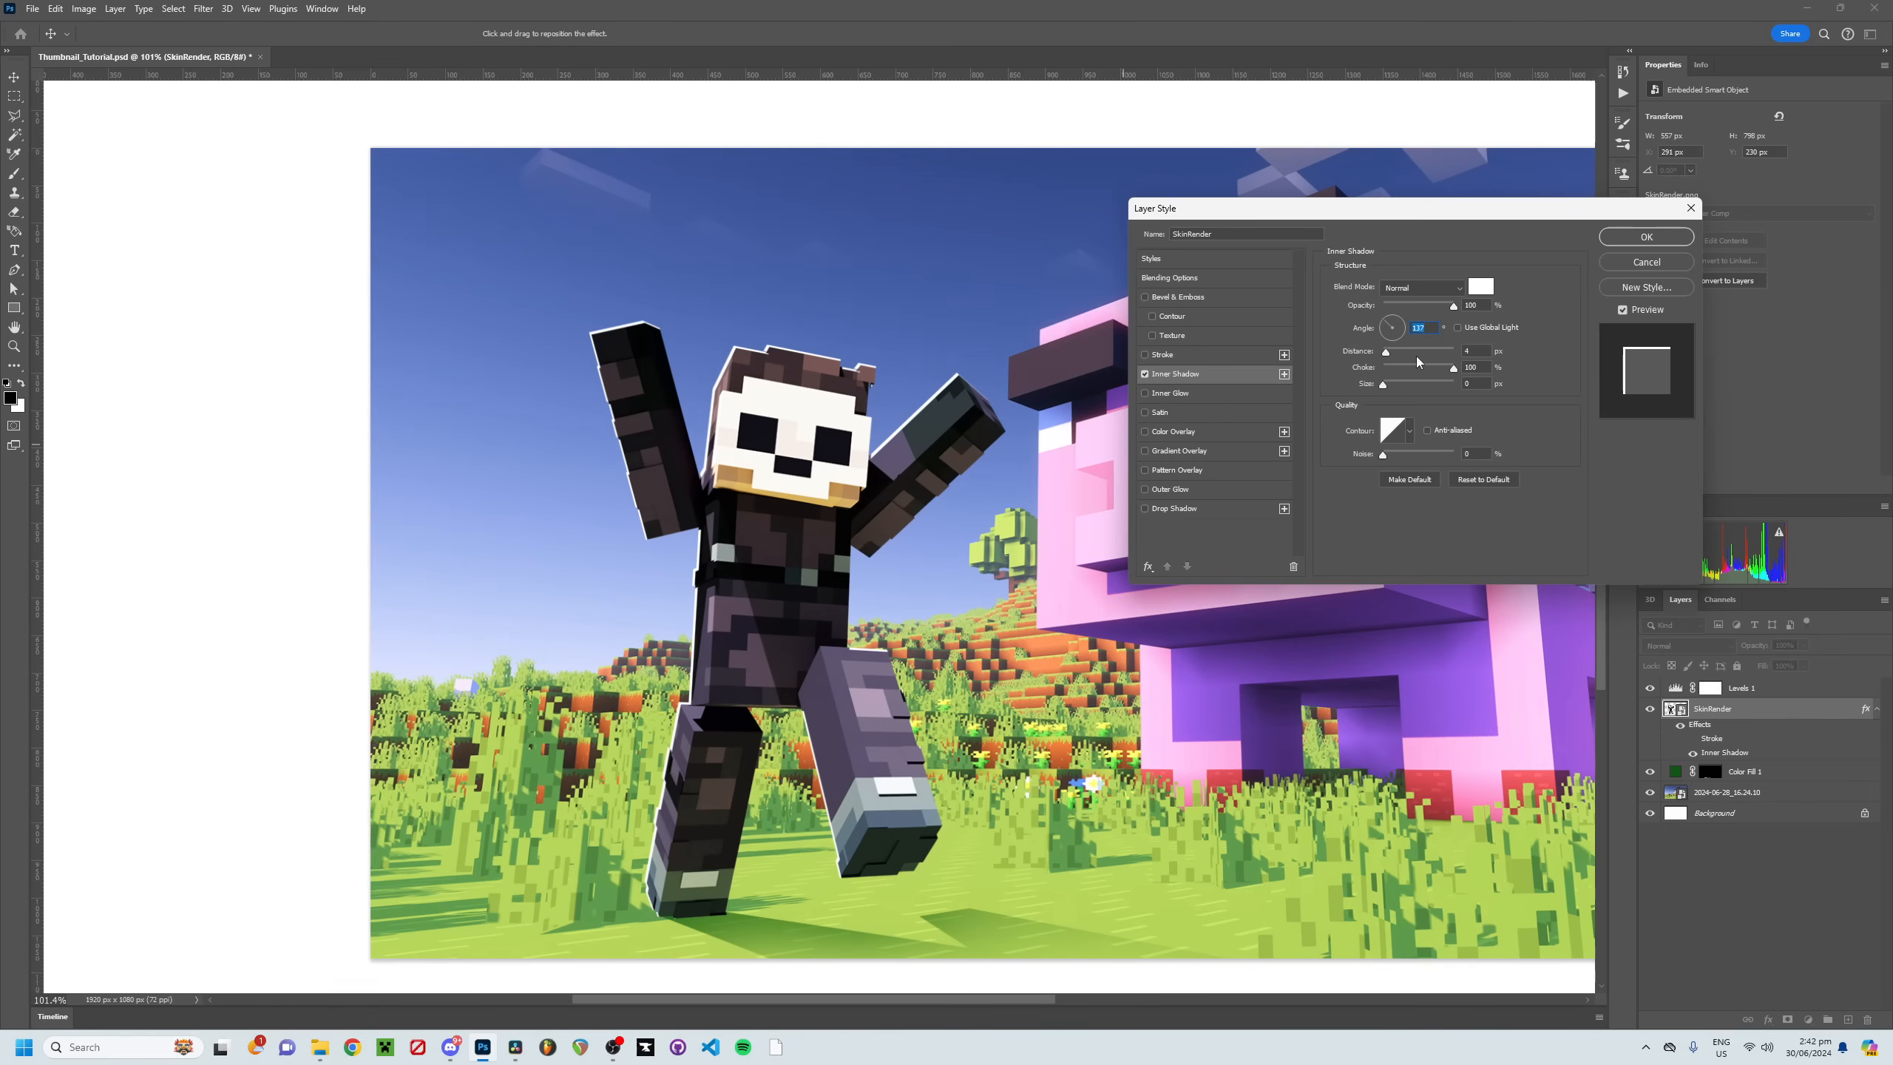
left_click_drag(1386, 356, 1438, 300)
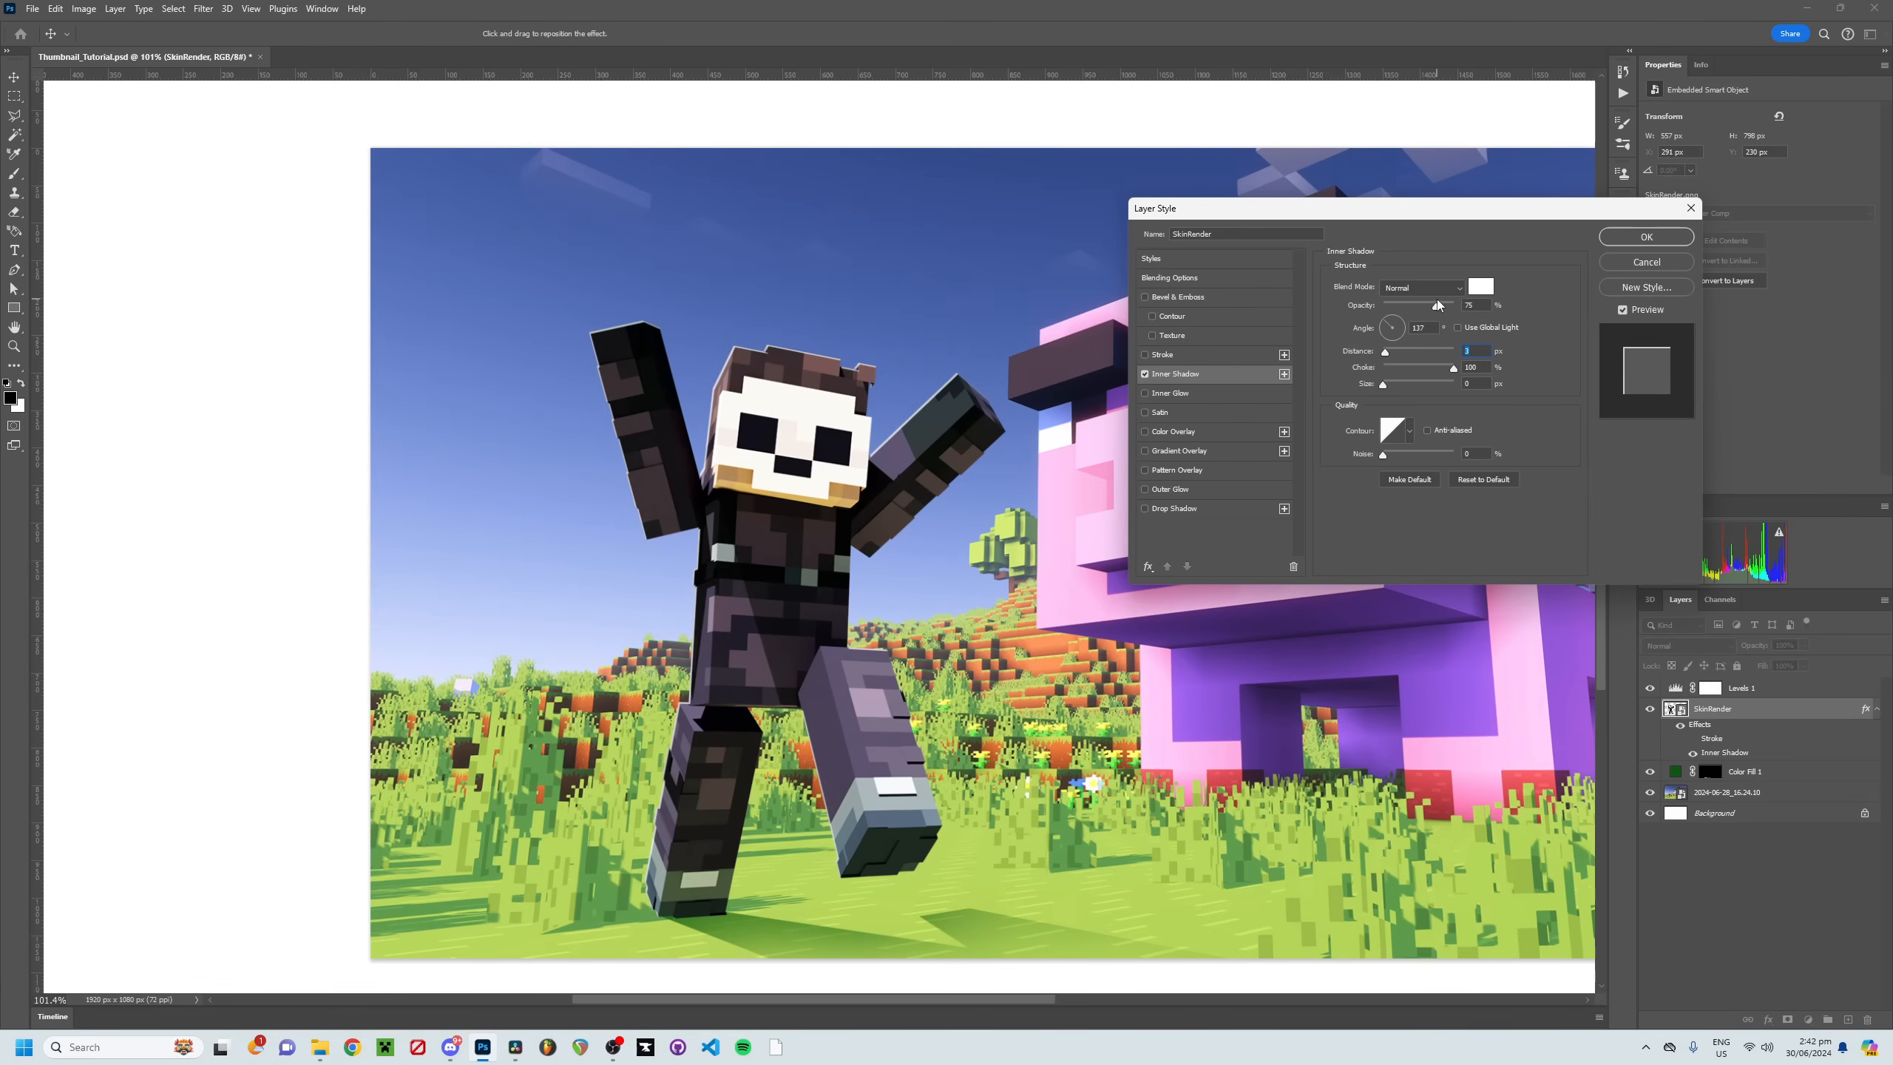
left_click(1654, 243)
Step: Examine the rim highlight along the character's head, arms and legs against the backdrop
left_click(968, 417)
left_click(969, 416)
left_click_drag(736, 407, 1027, 406)
left_click_drag(796, 510, 1046, 291)
left_click_drag(916, 708, 927, 318)
left_click(997, 565, "alt")
left_click(1002, 568, "alt")
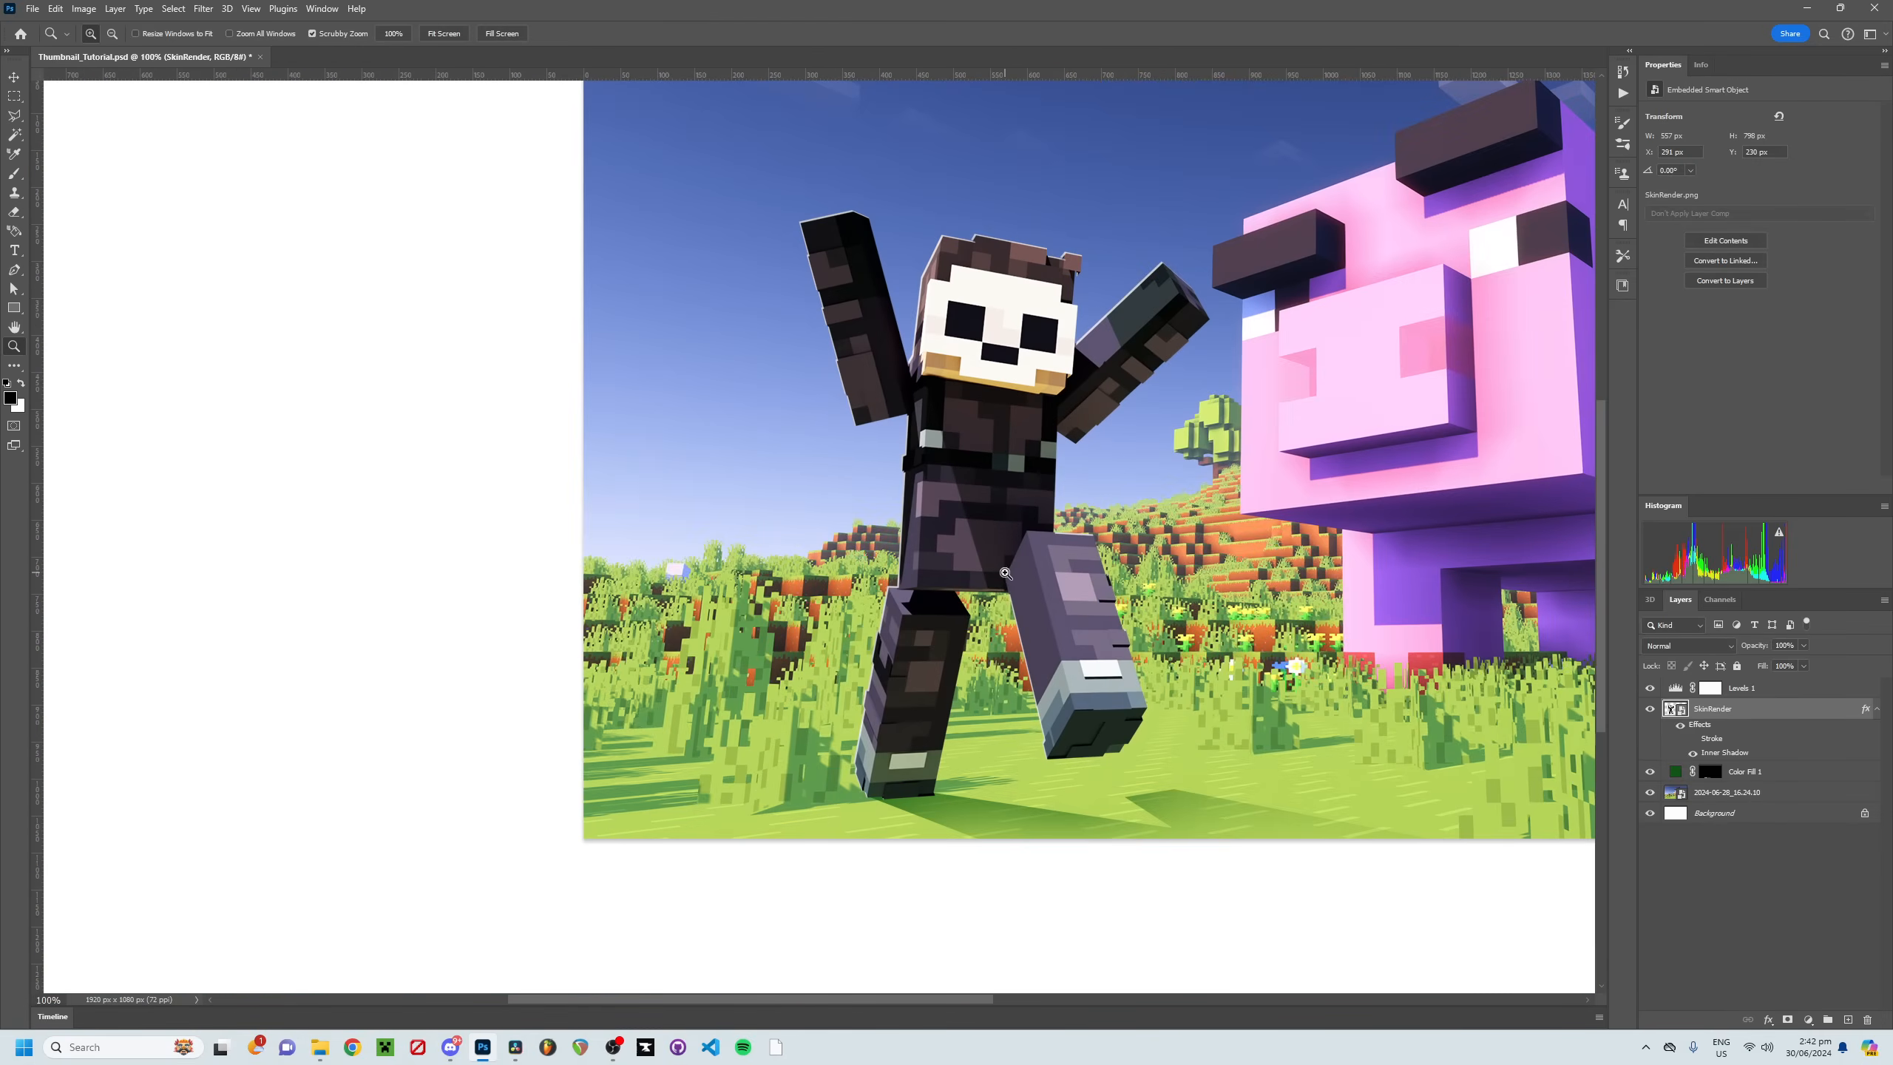
left_click(1056, 556, "alt")
left_click_drag(1088, 492, 1070, 471)
left_click_drag(1070, 471, 766, 496)
left_click_drag(932, 468, 846, 507)
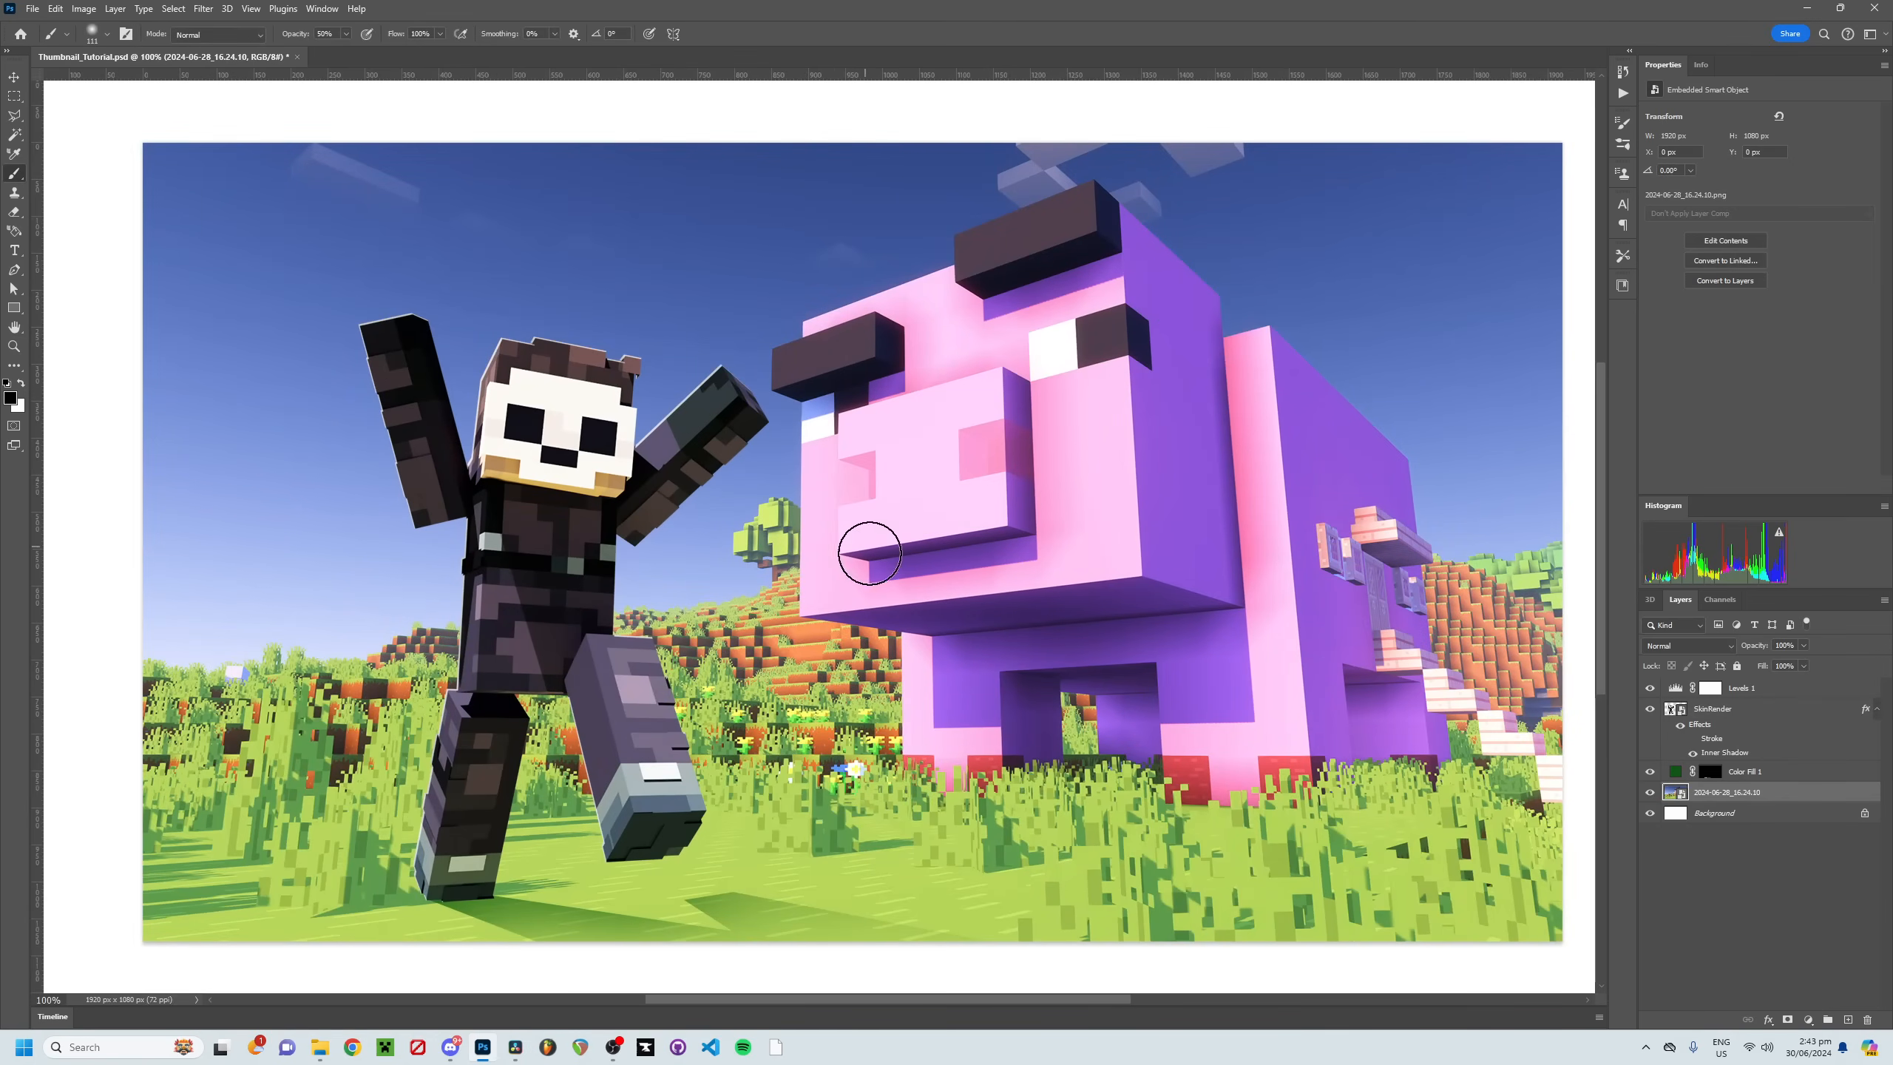
Step: Add a new layer above the pig screenshot and prepare a hard 3 px white brush at 100% opacity
left_click(1848, 1020)
right_click(779, 492)
left_click_drag(879, 525, 867, 528)
type("3")
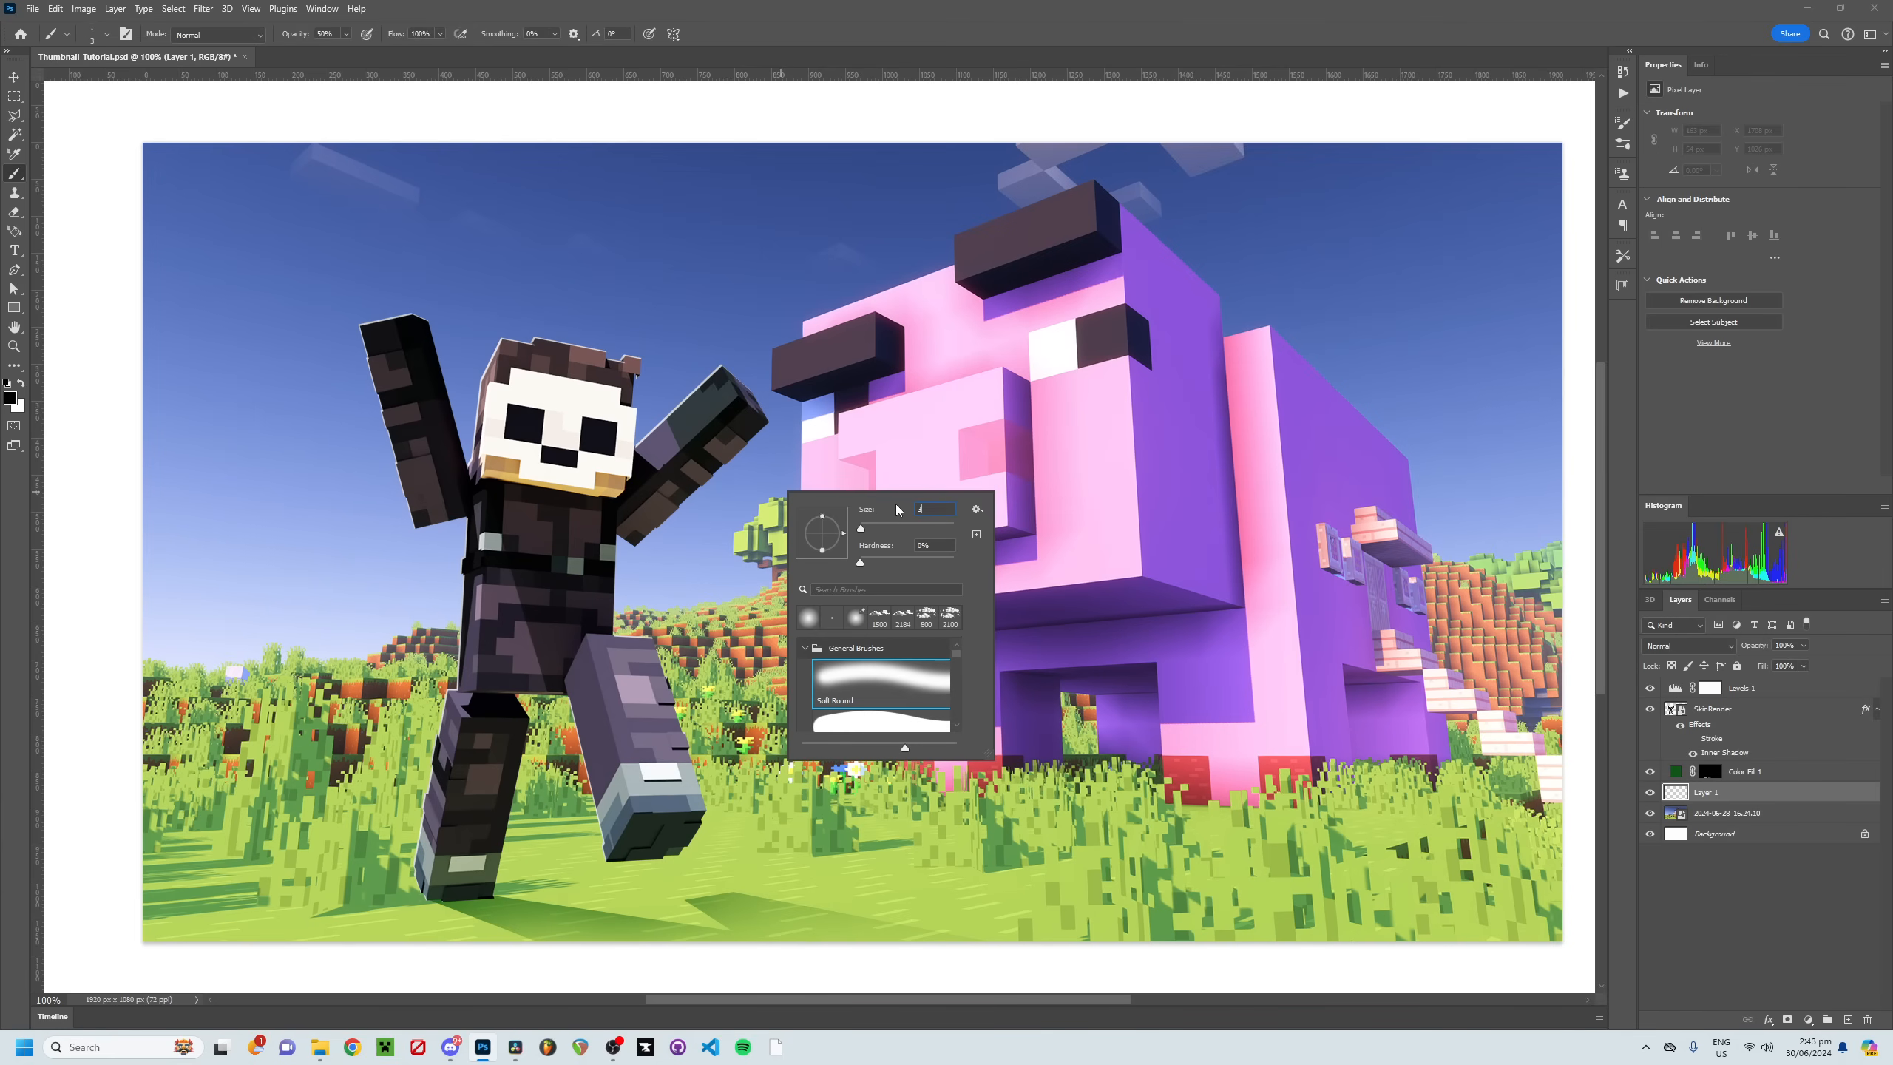
key("Return")
right_click(938, 549)
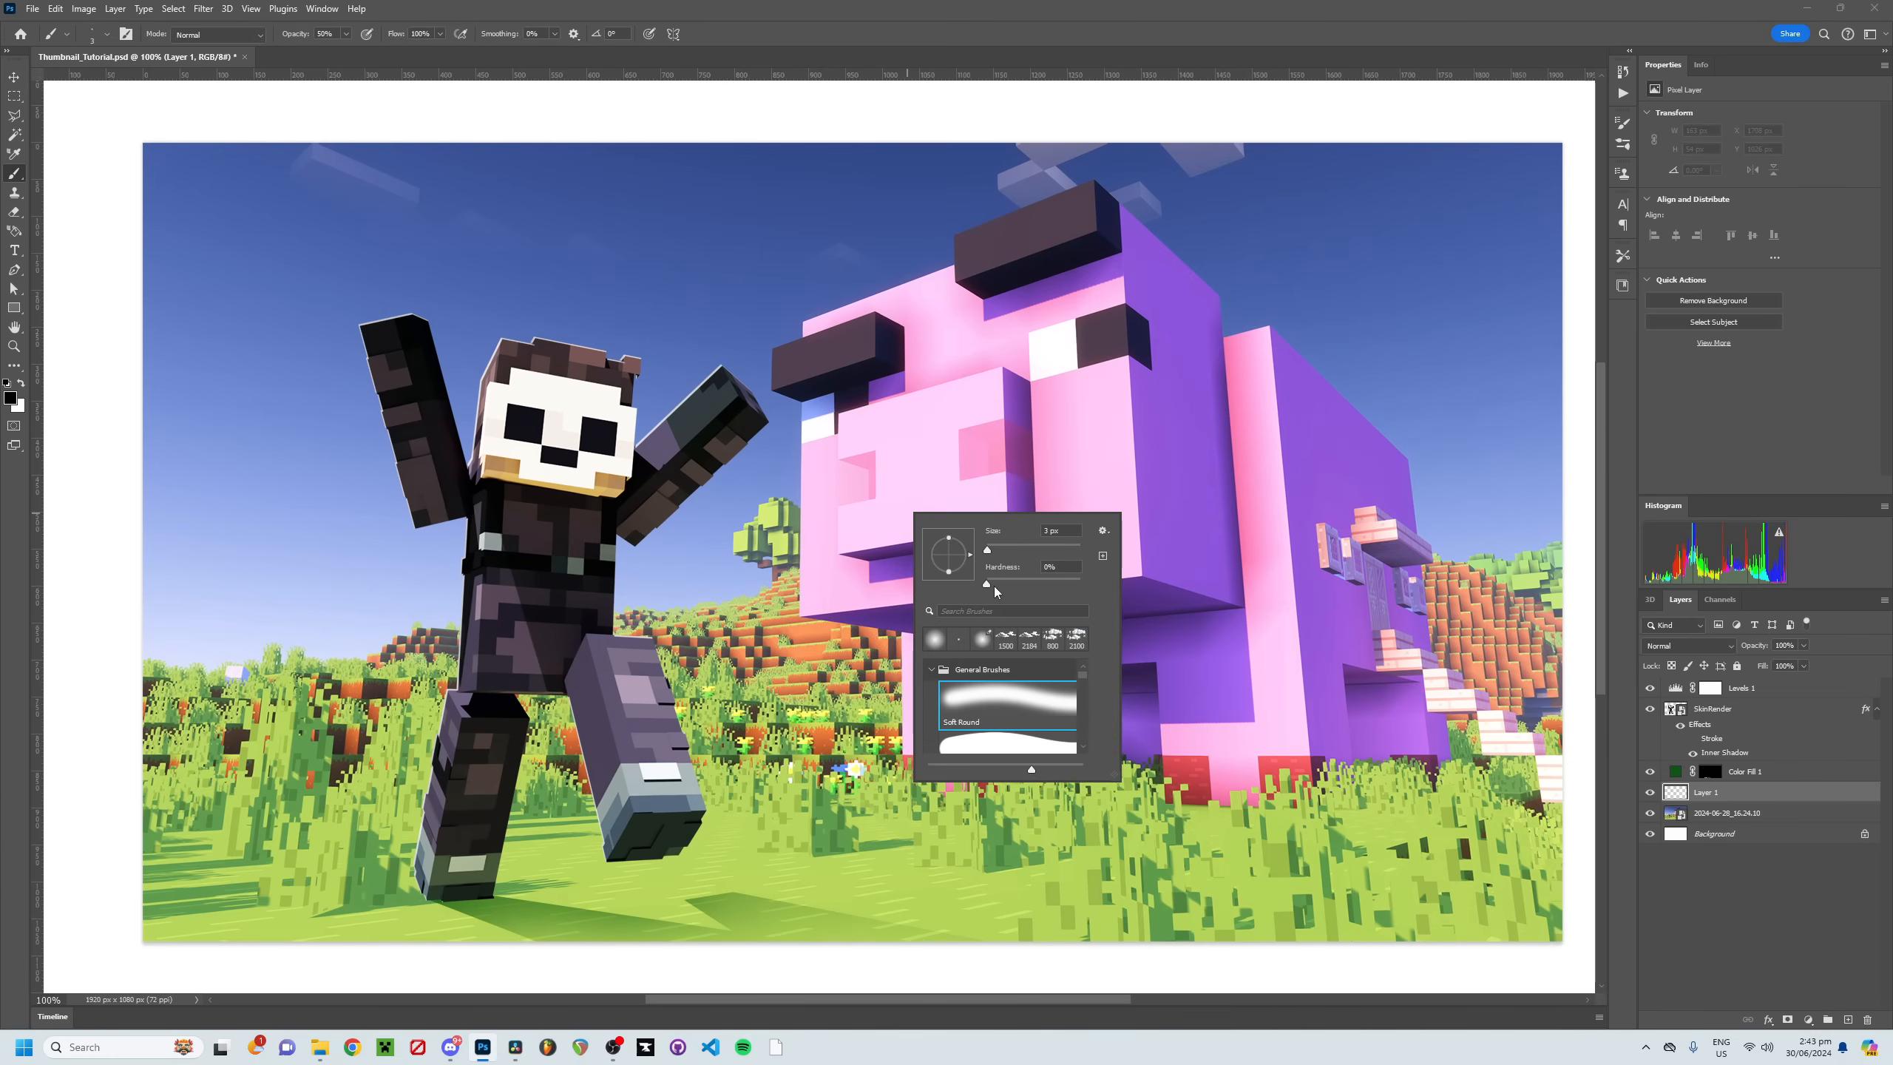
left_click_drag(1053, 582, 1086, 584)
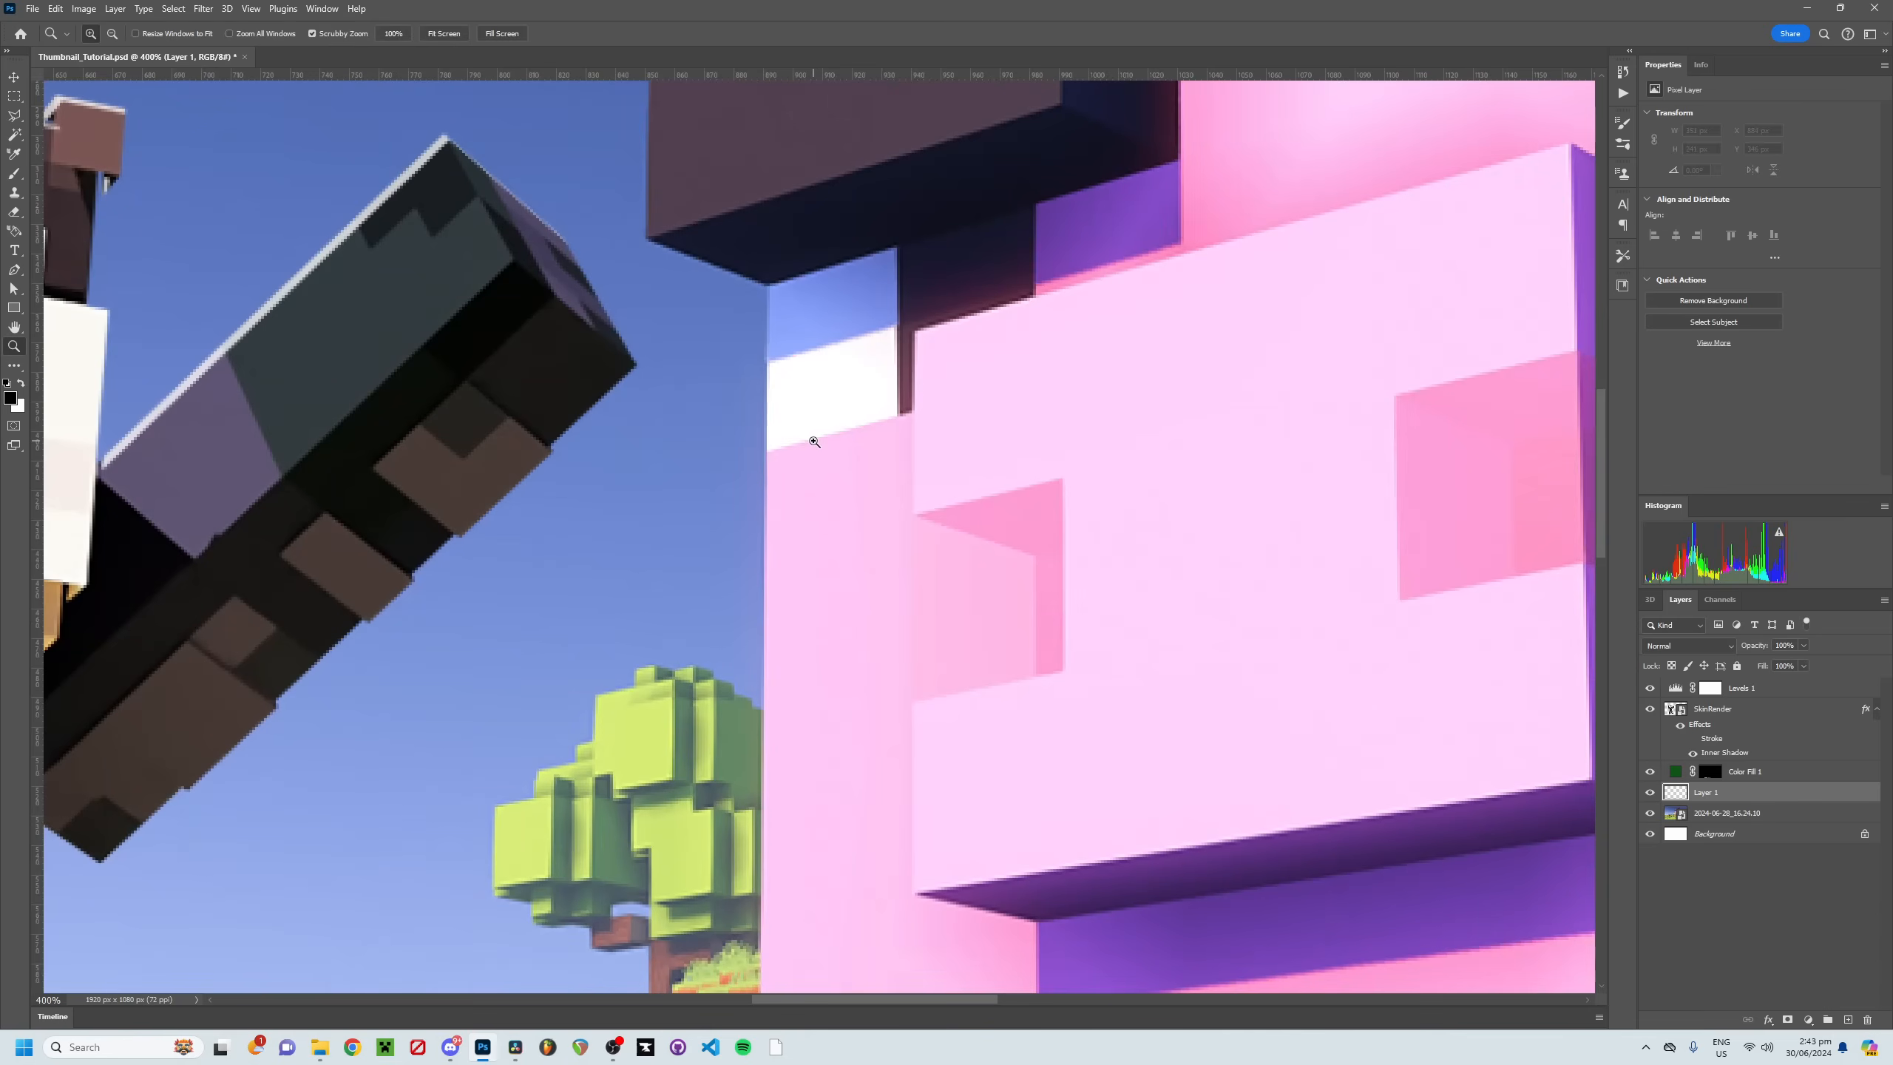
key("s")
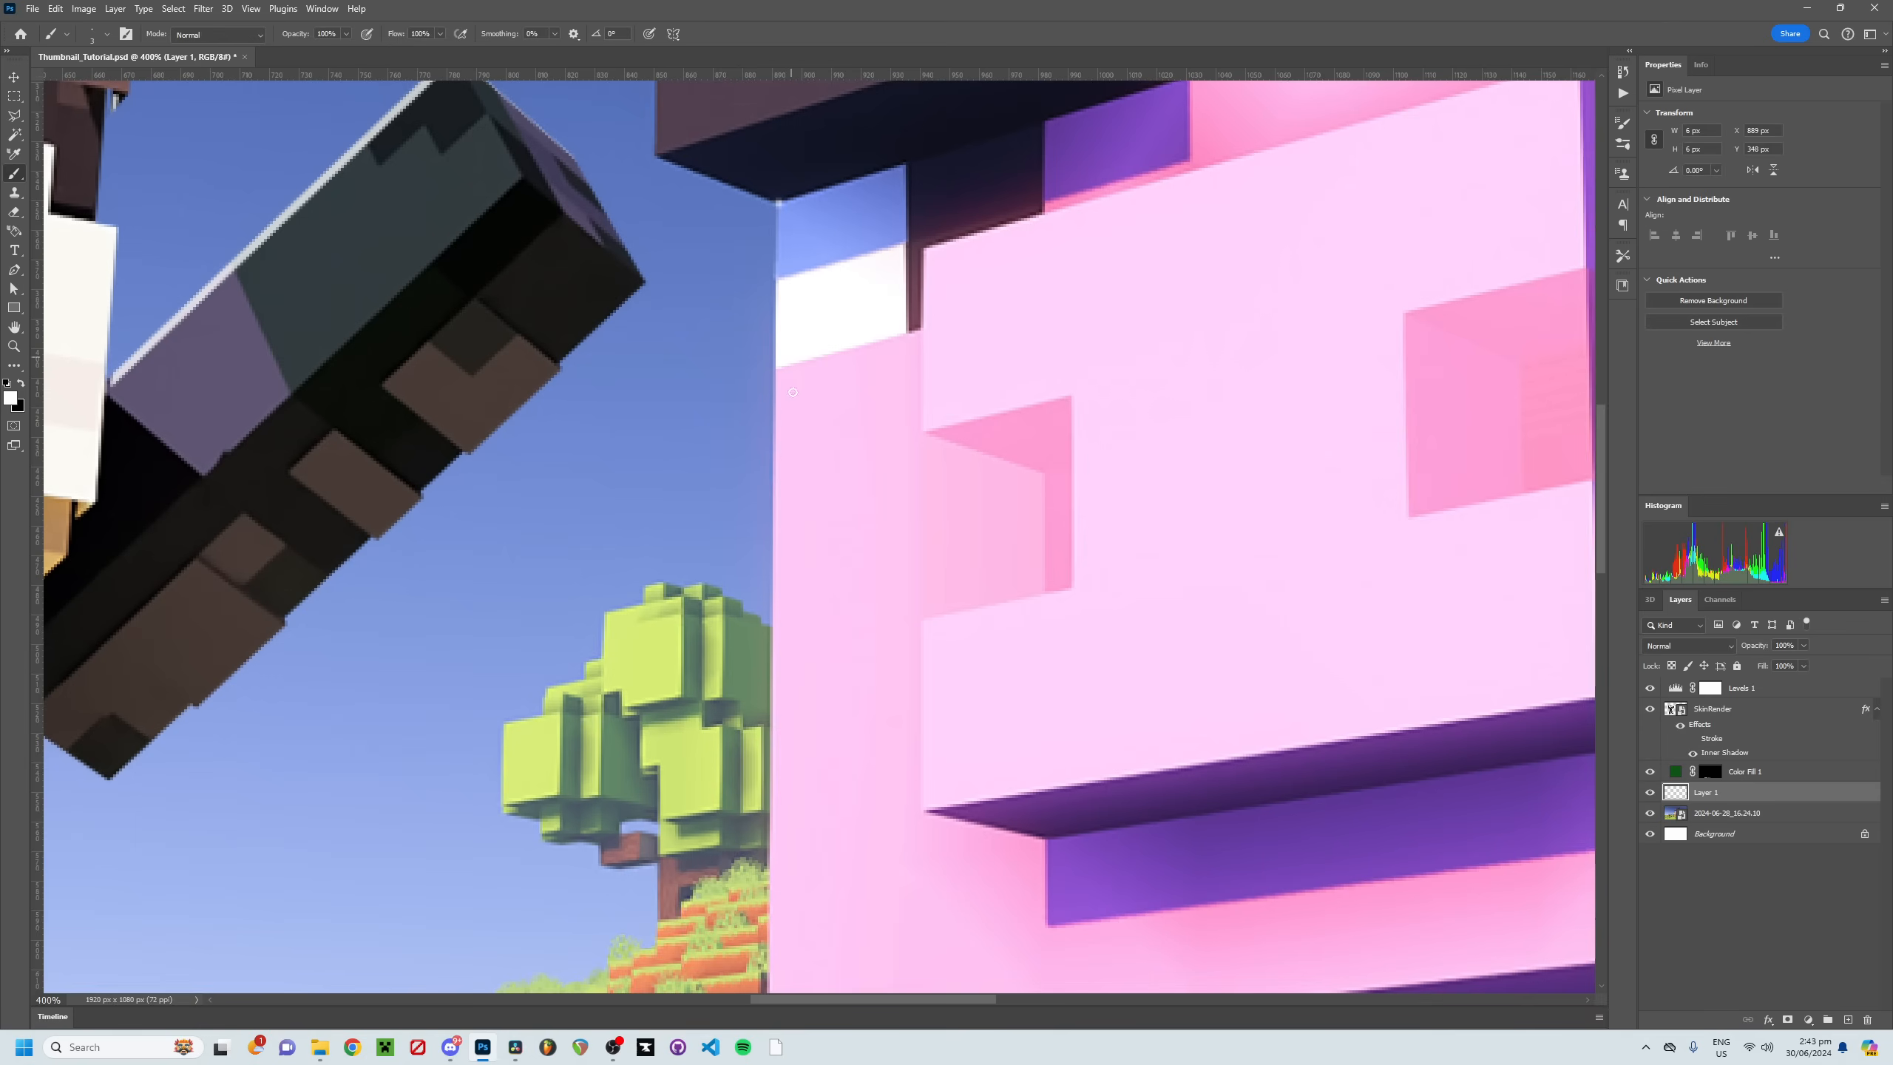
Step: Paint straight white highlight lines along the left and upper edges of the pig's face and both eyebrow blocks
left_click_drag(820, 628, 824, 286)
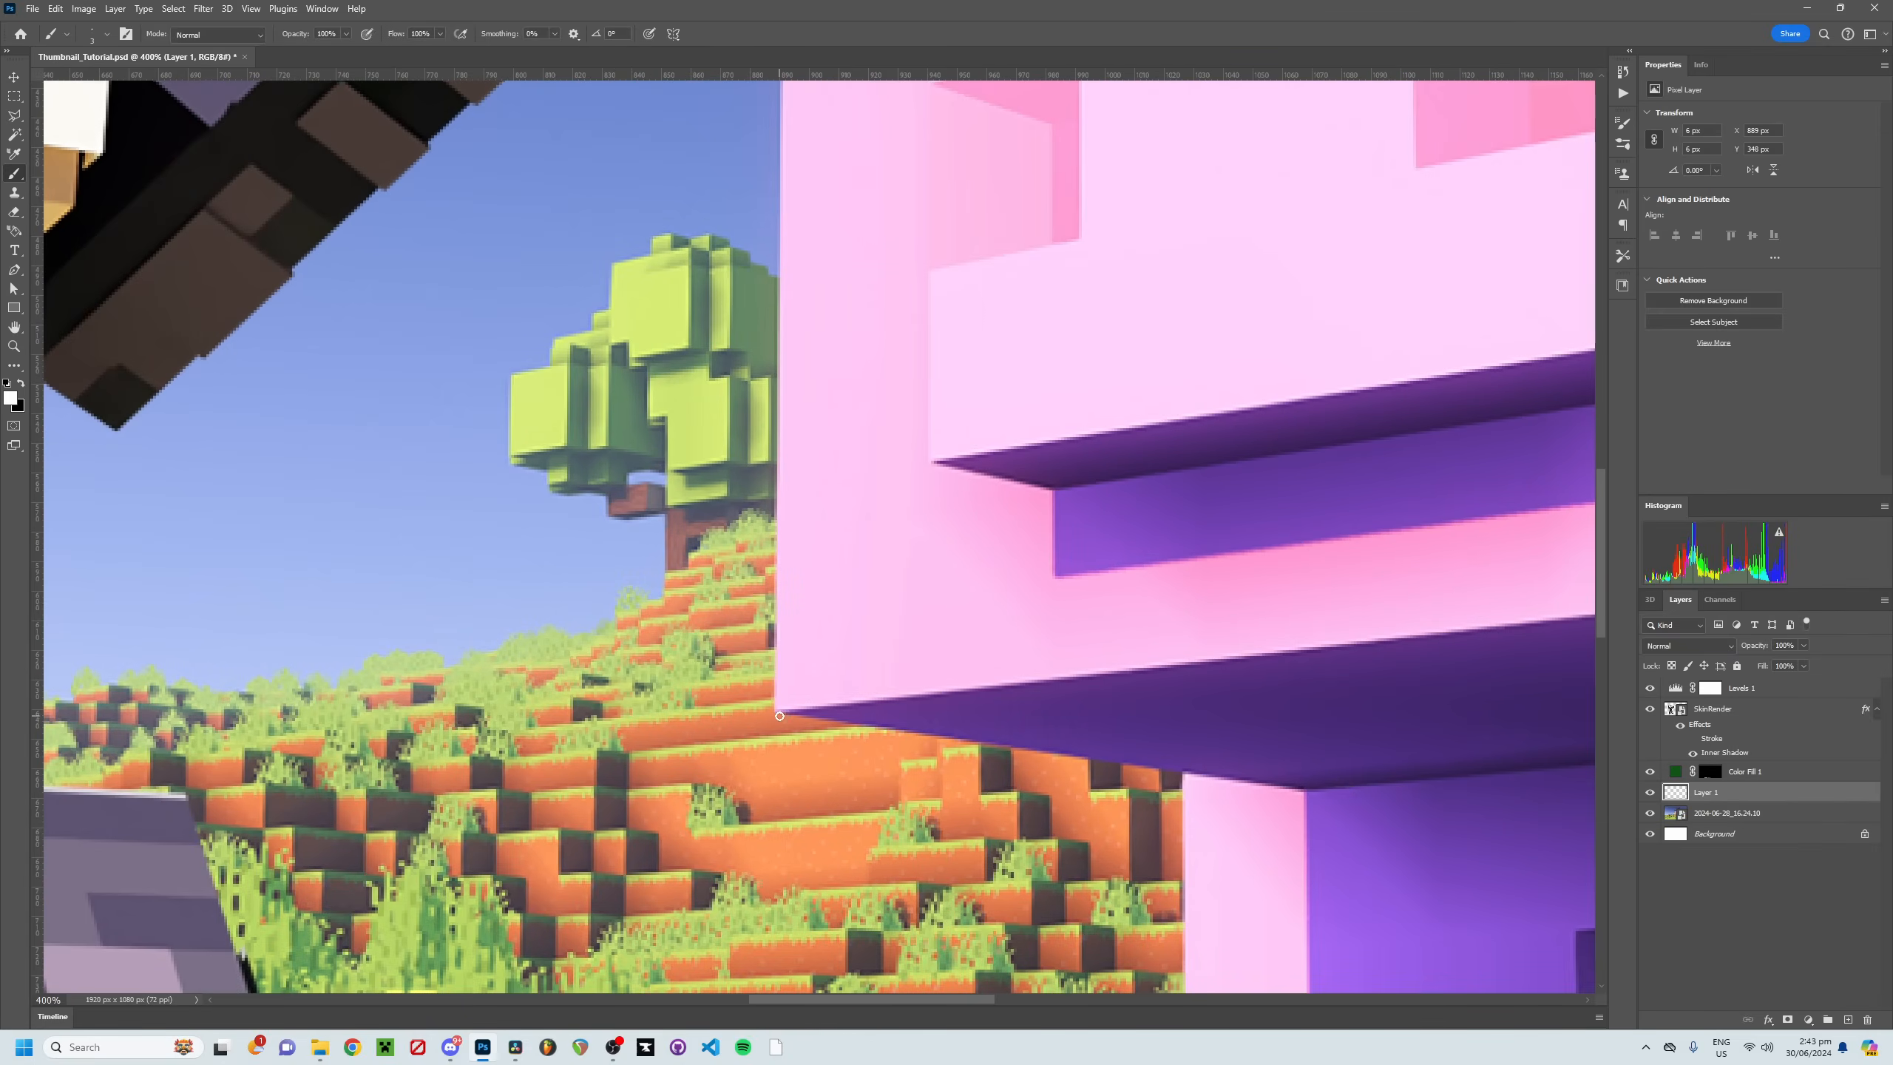
left_click(777, 707, "shift")
scroll(820, 537, "up", 10)
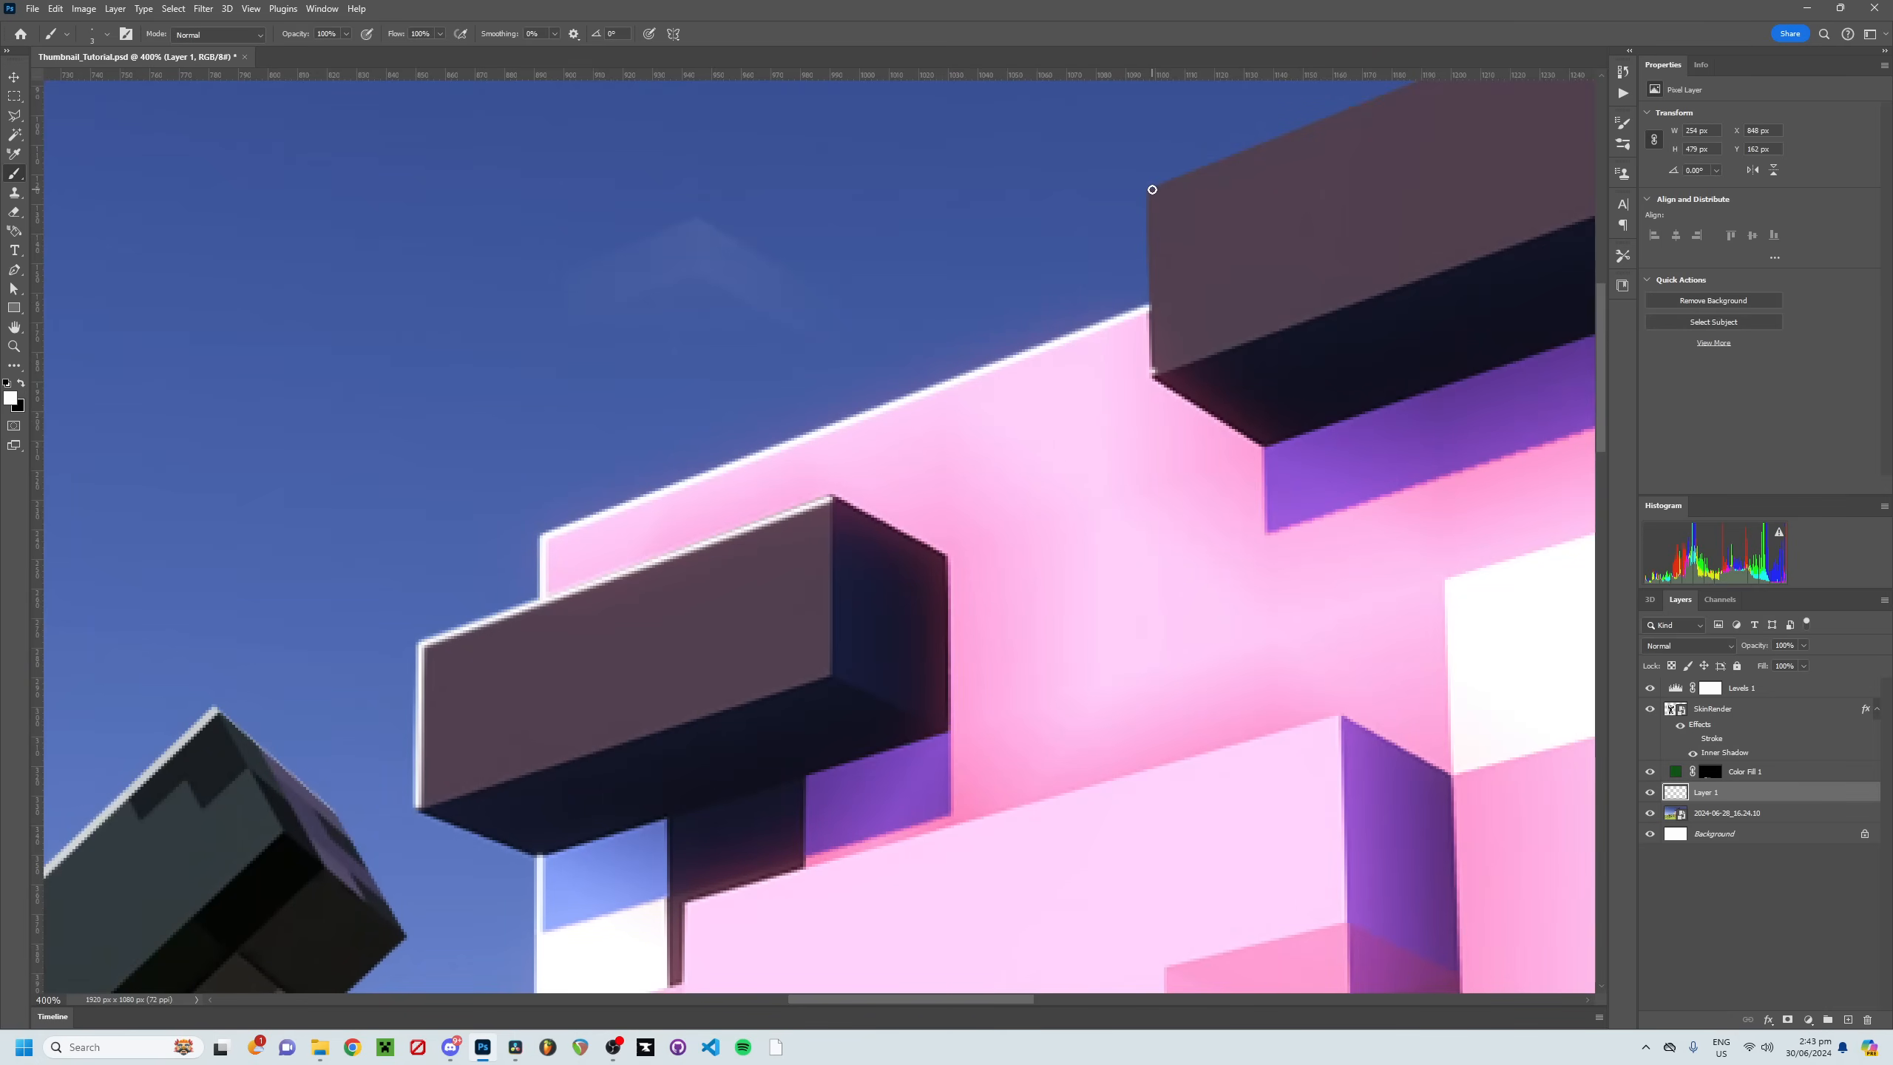
left_click(1152, 189, "shift")
left_click_drag(1237, 196, 712, 677)
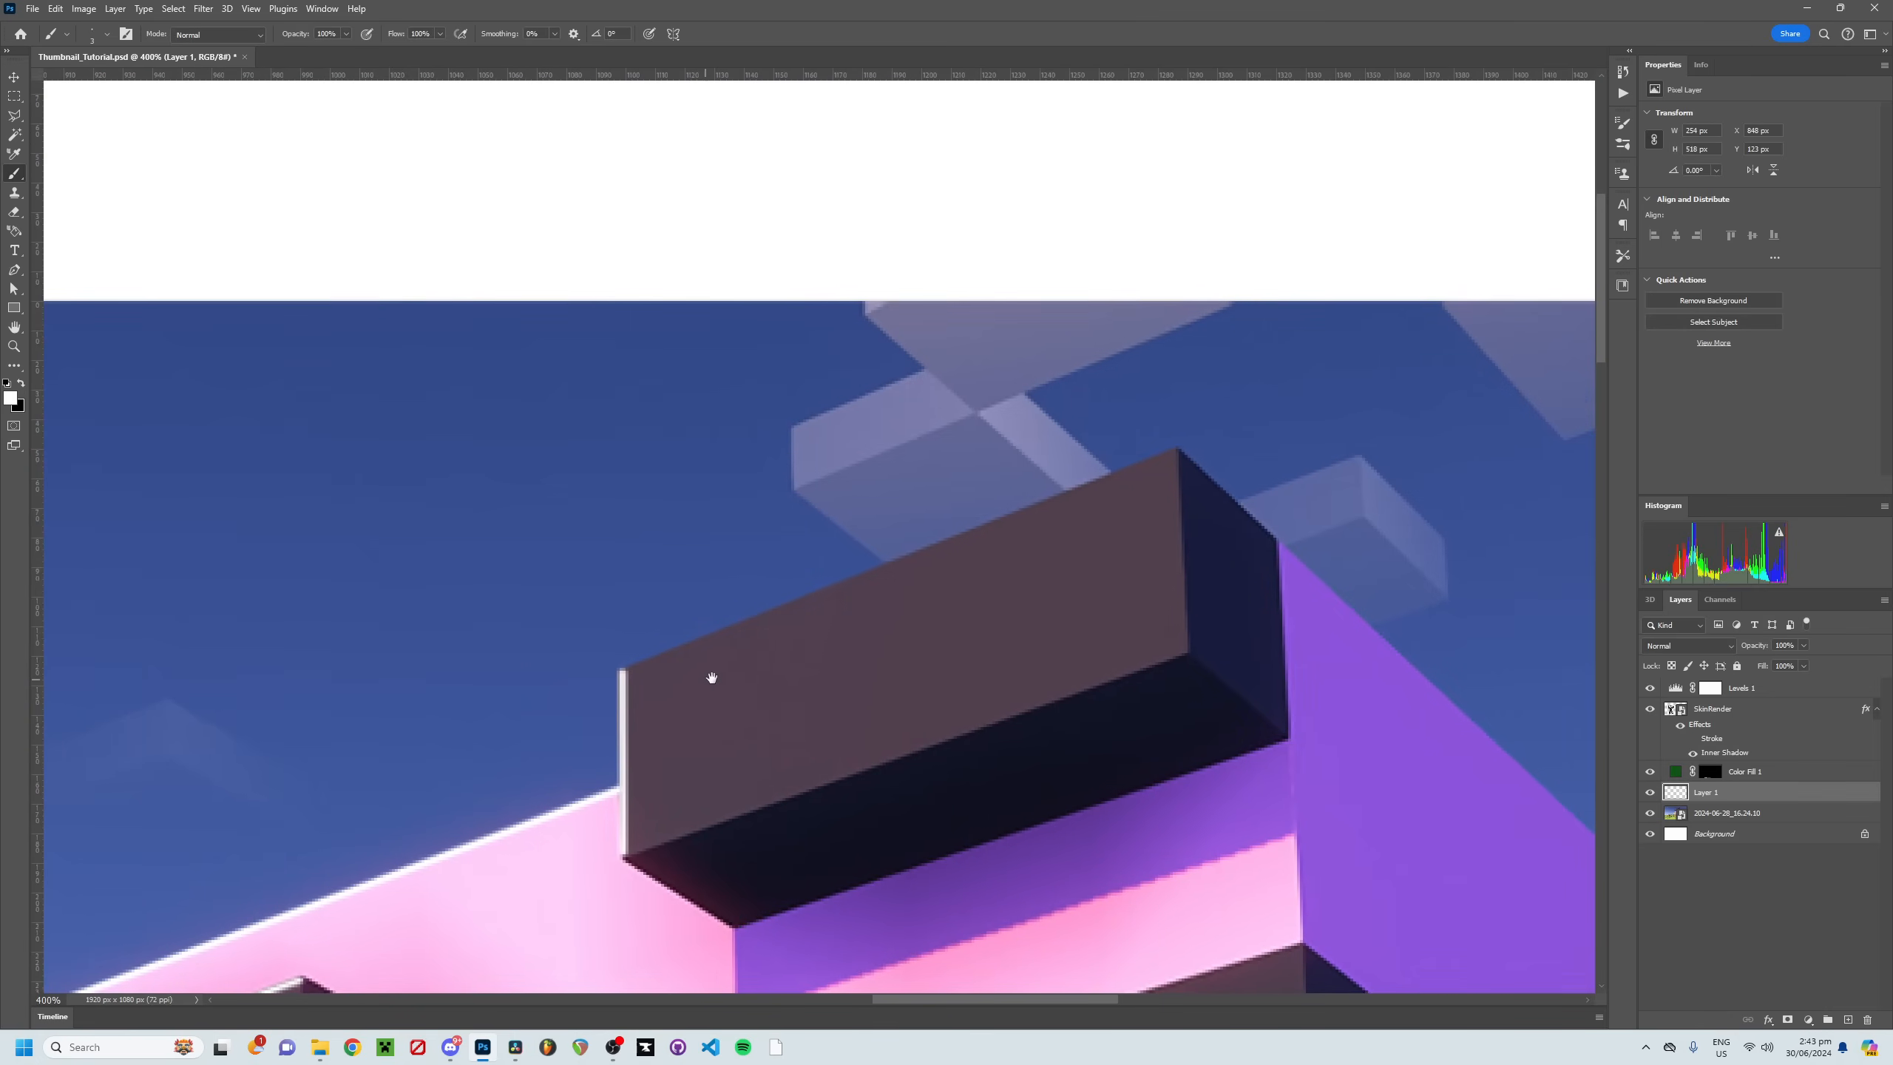
left_click(1176, 449, "shift")
scroll(1132, 626, "down", 3, "alt")
scroll(1118, 597, "down", 5)
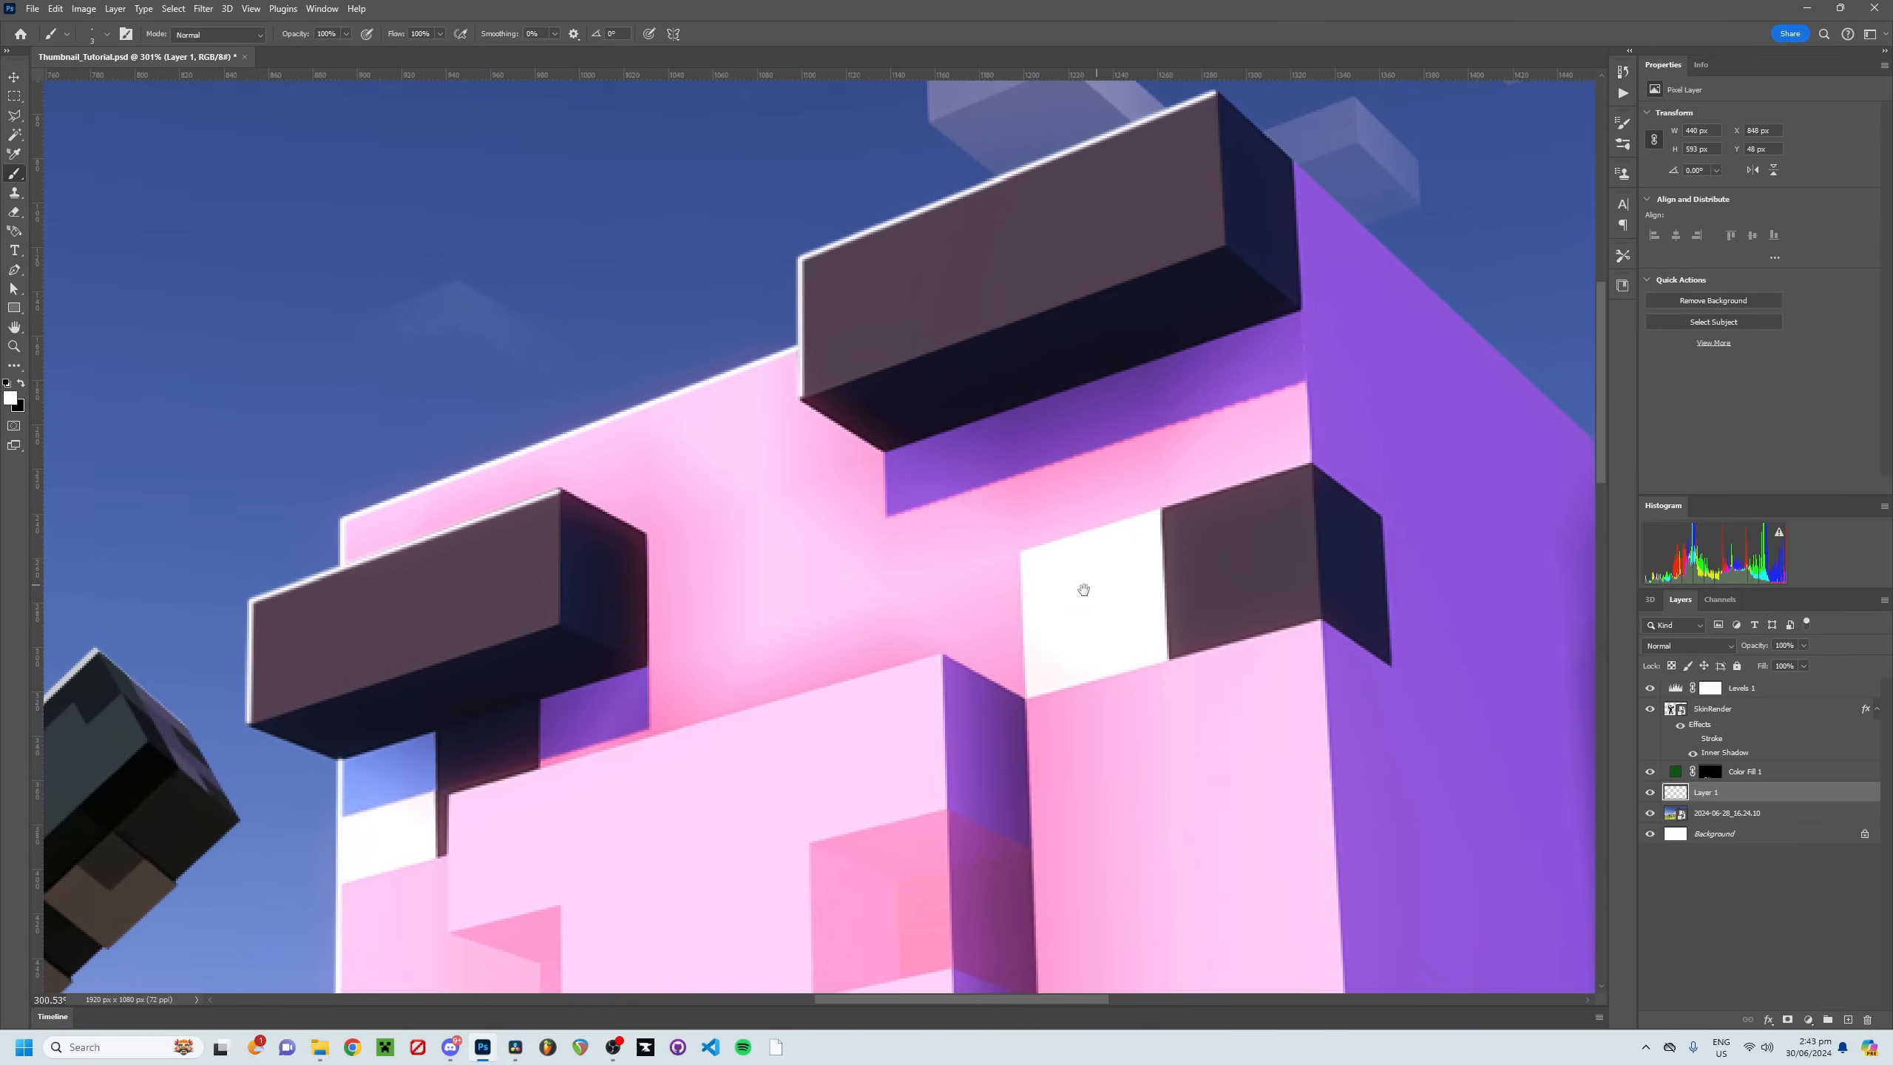
Step: Paint straight white highlight lines along the left and upper edges of the pig's snout
left_click_drag(824, 762, 960, 537)
scroll(777, 729, "up", 2, "alt")
left_click_drag(671, 845, 806, 712)
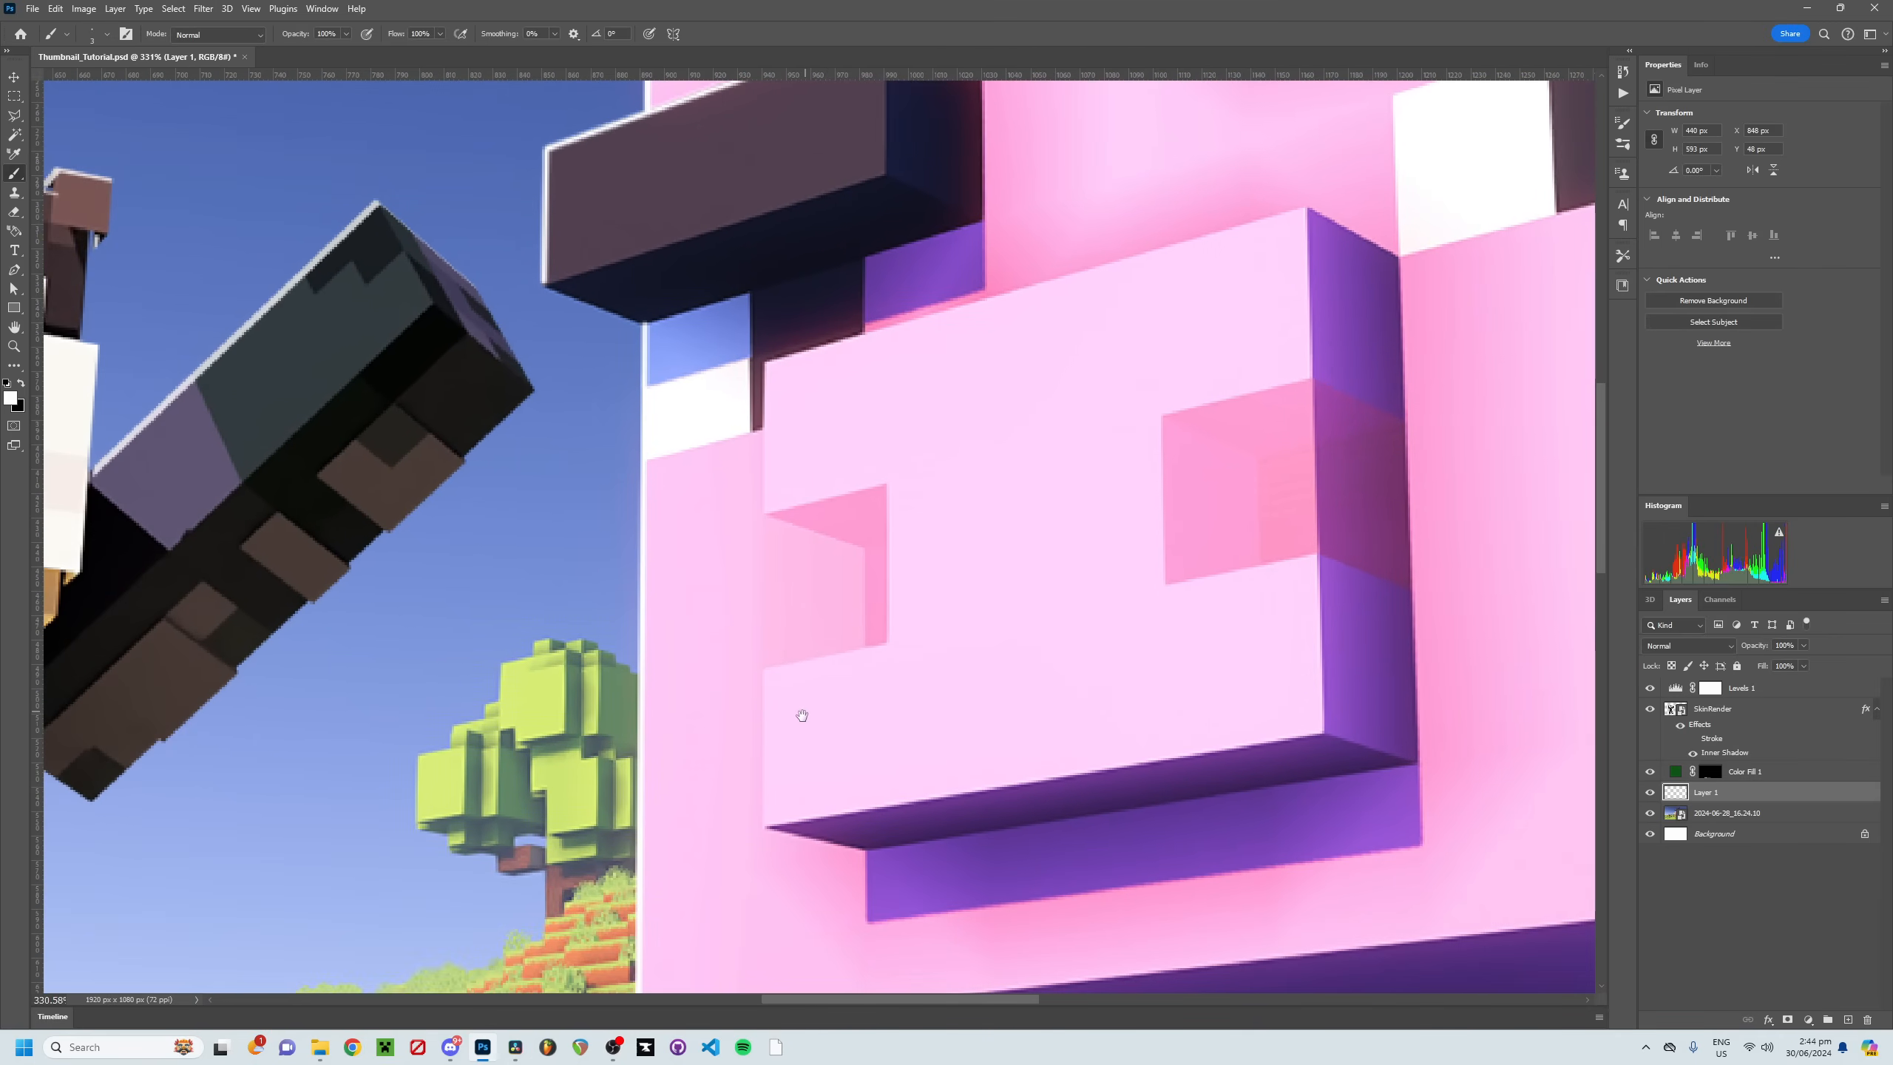
left_click(768, 366, "shift")
left_click(1308, 209, "shift")
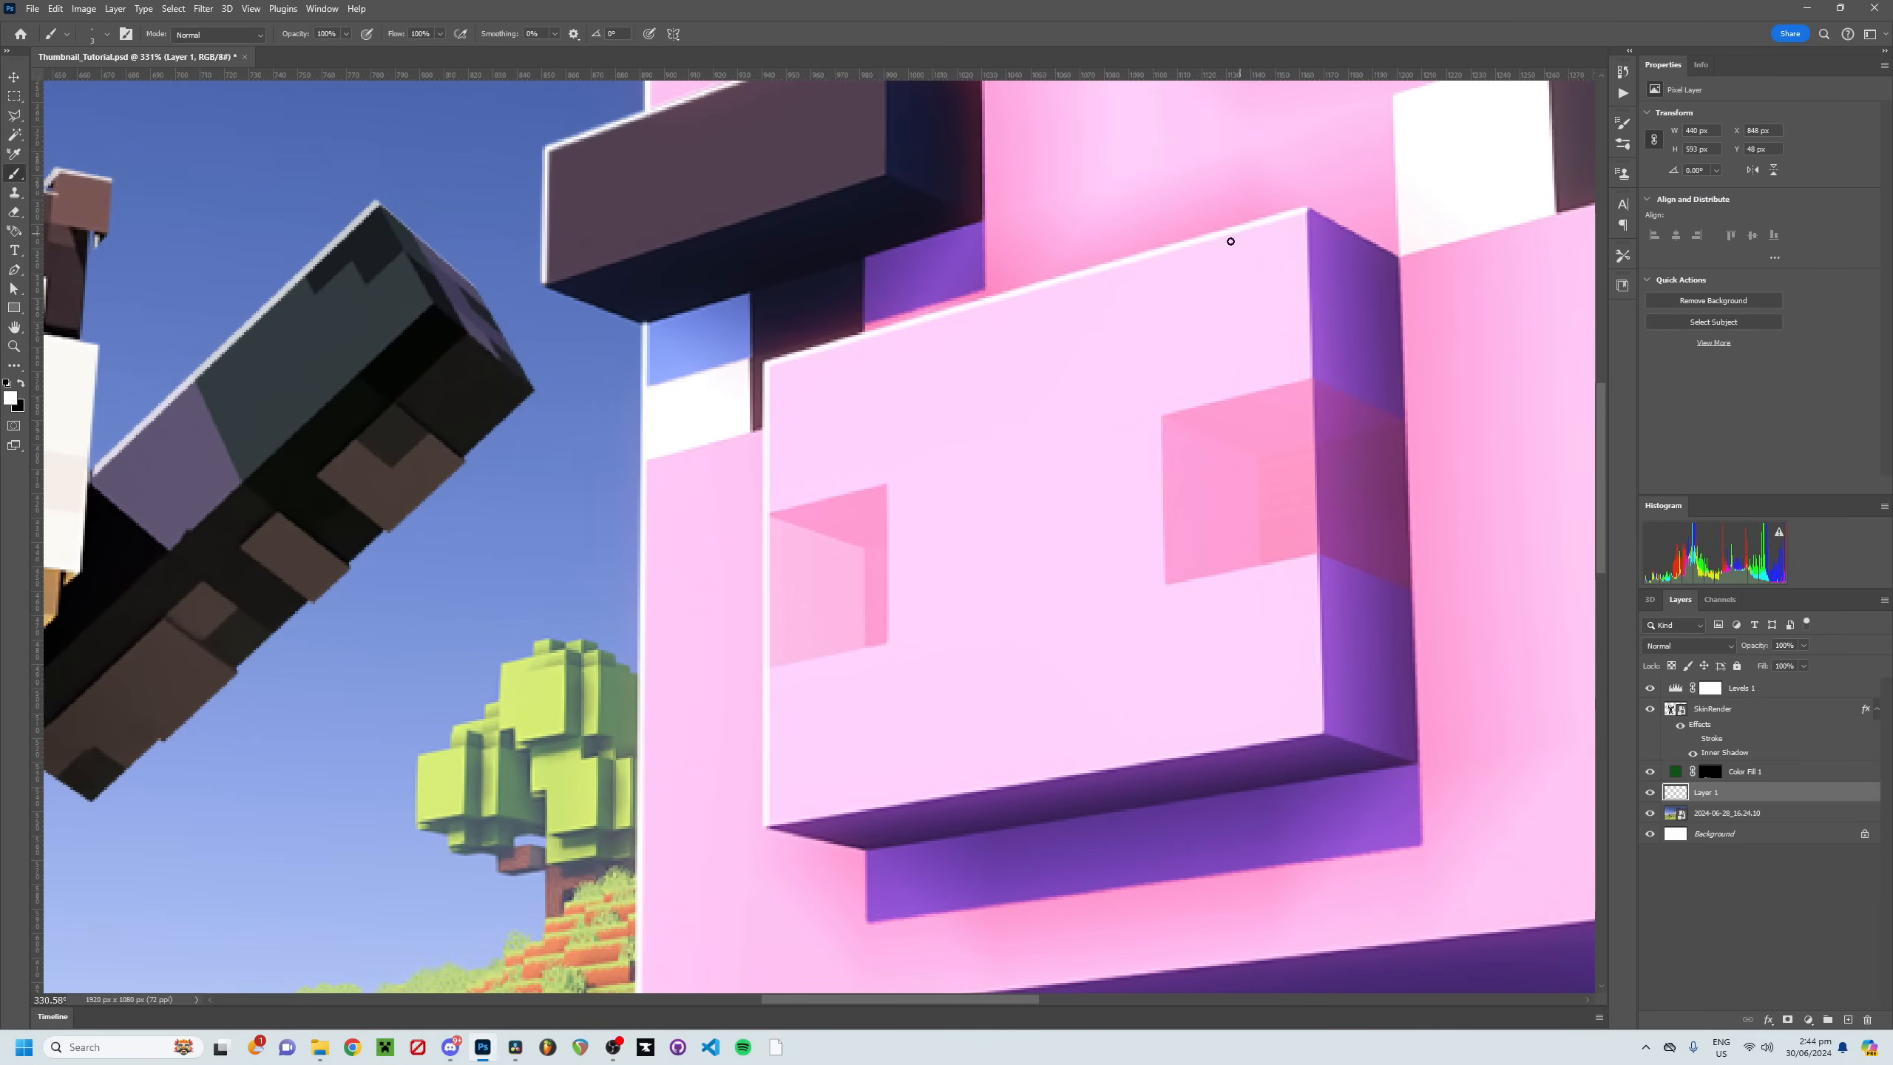
scroll(1094, 376, "down", 6, "alt")
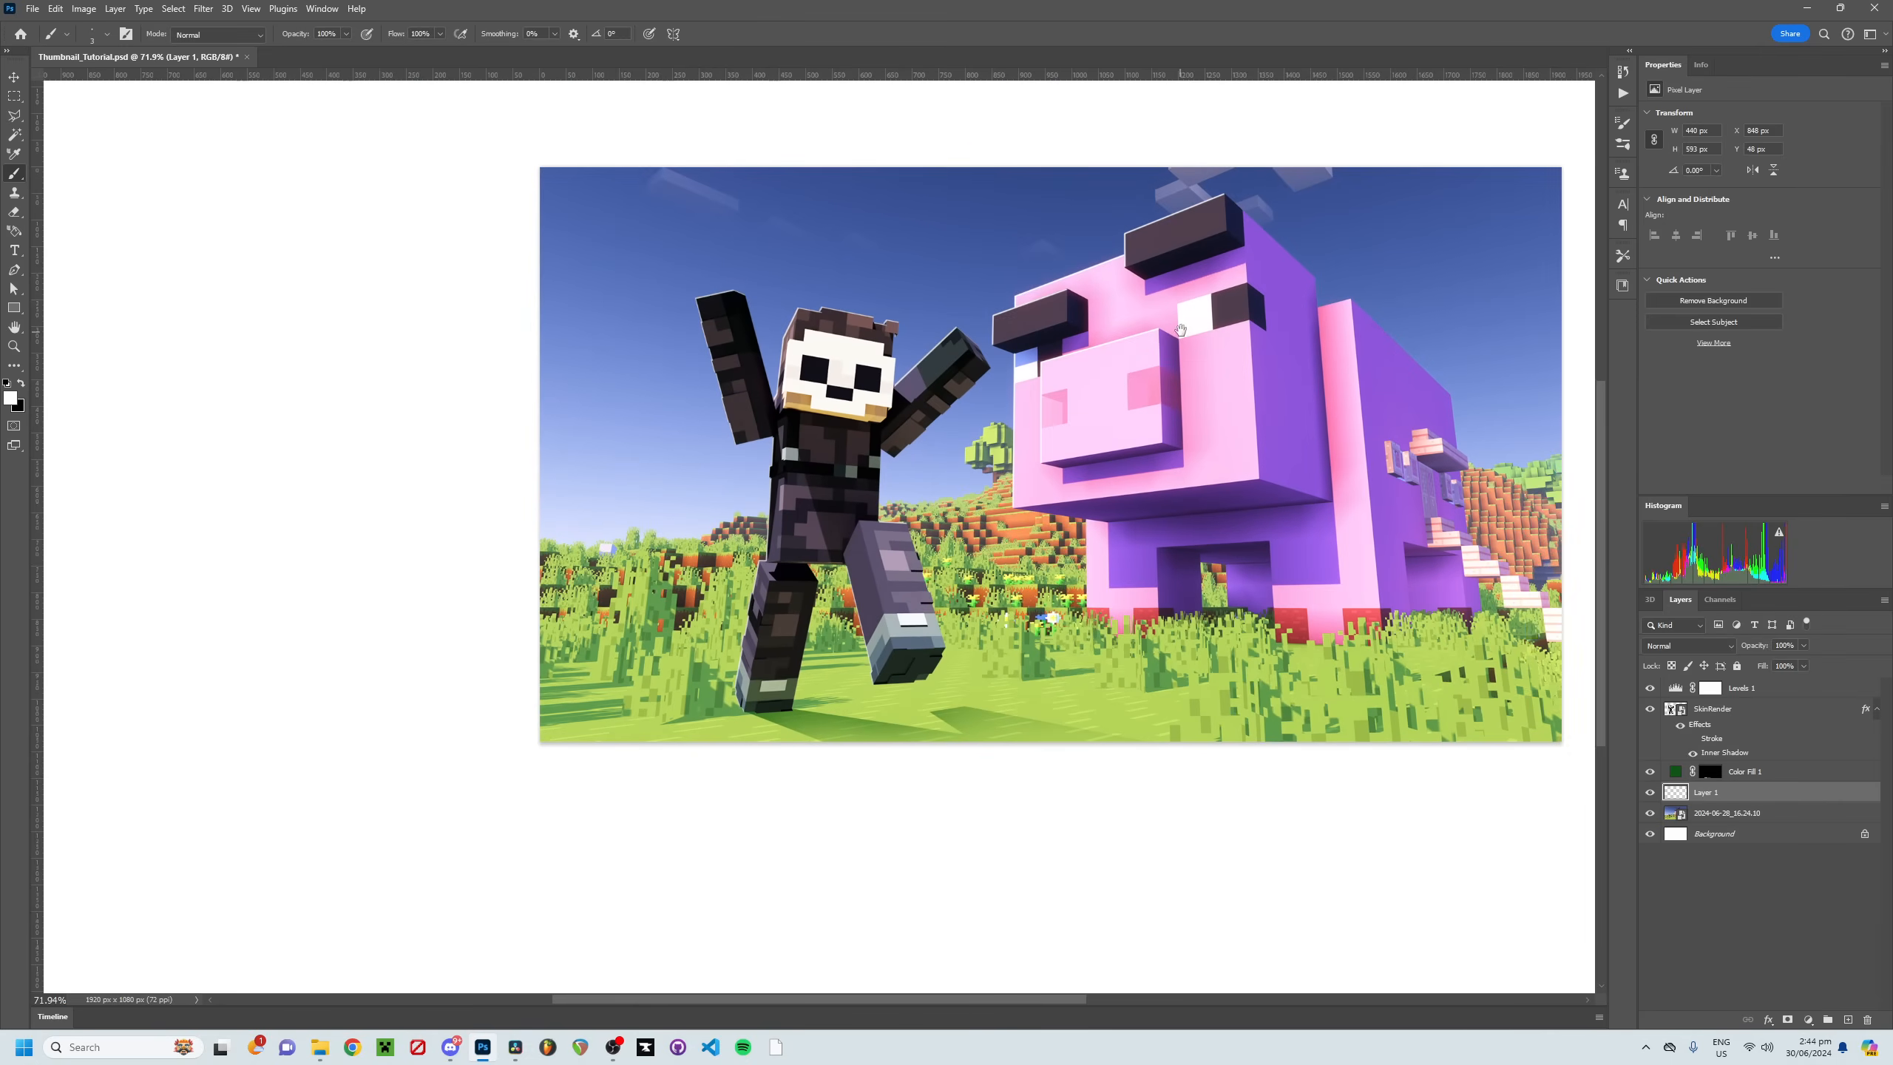
Step: Compare the pig with and without the painted edge highlights by toggling the highlight layer's visibility
left_click_drag(1180, 330, 1080, 430)
key("z")
left_click(1059, 421)
left_click(1649, 792)
left_click(1649, 792)
left_click(1649, 792)
left_click(1649, 792)
left_click(1649, 792)
left_click(1649, 792)
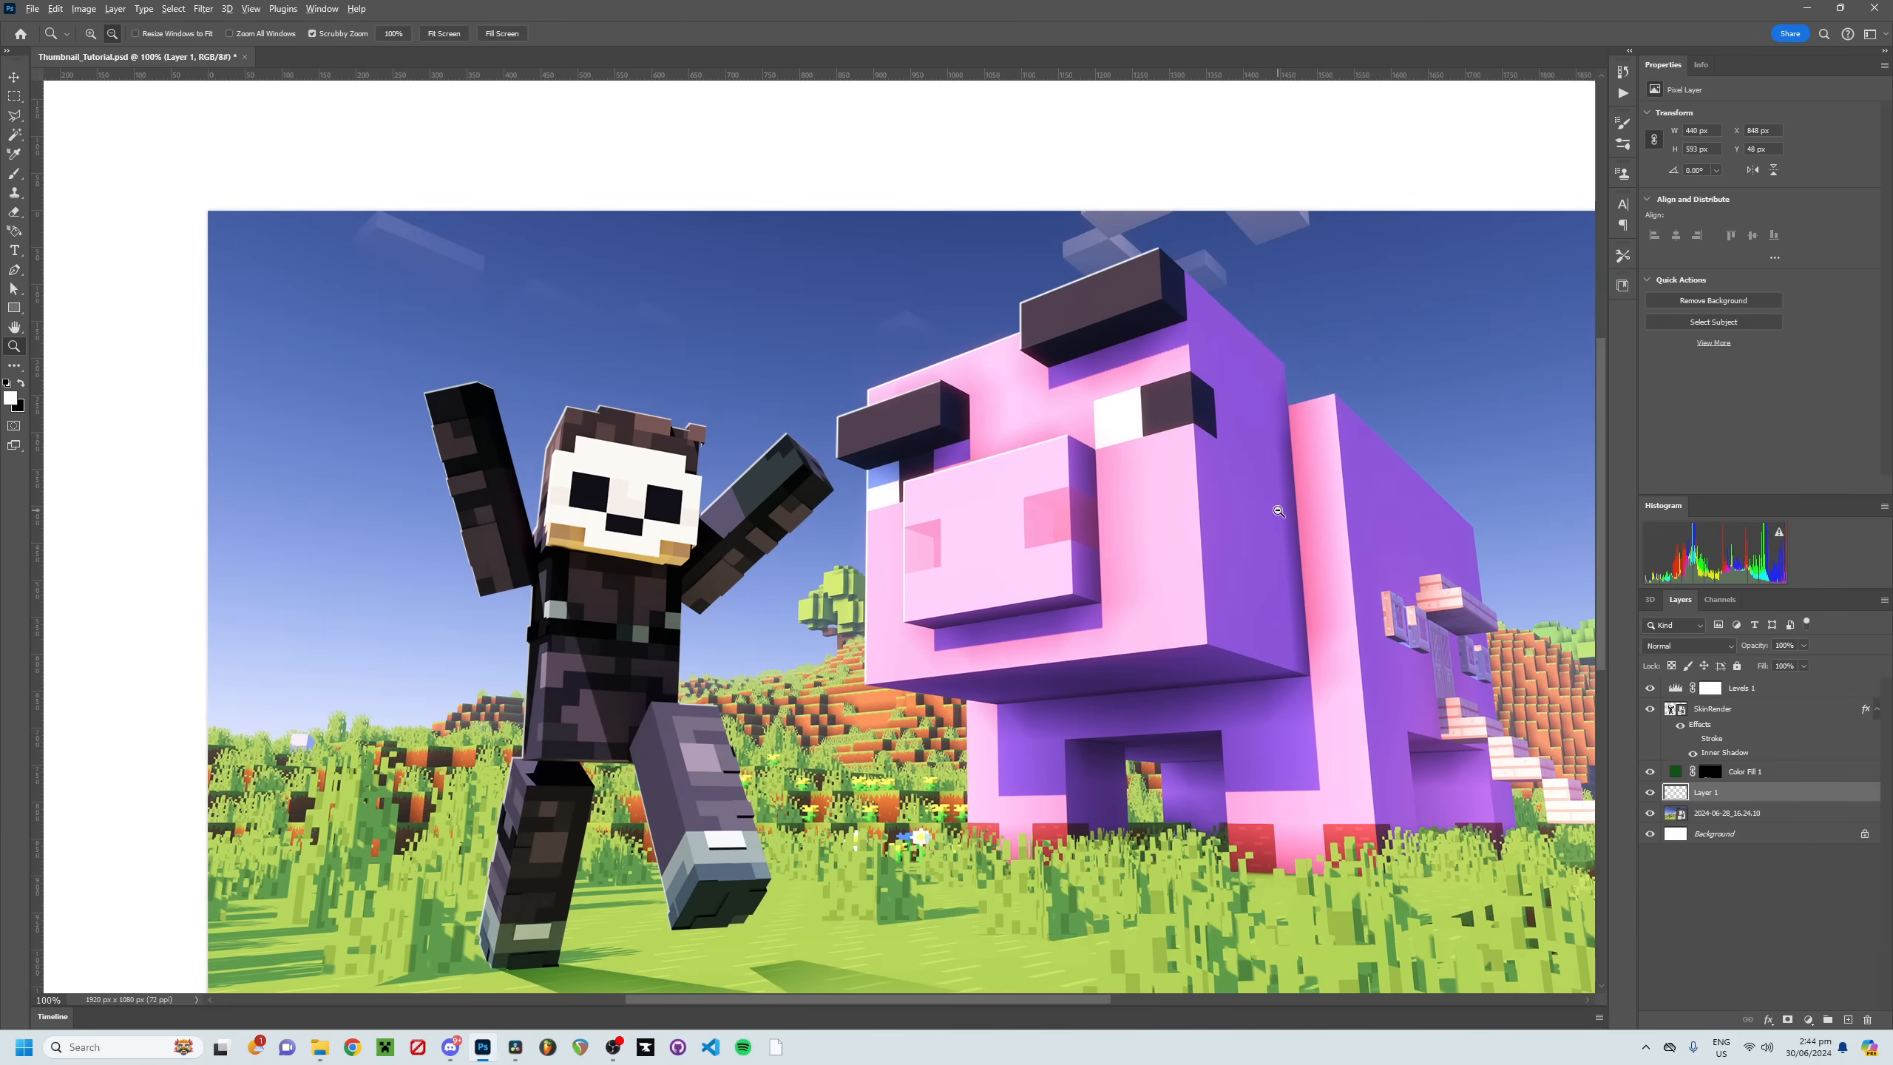
Step: Switch the brush to black and paint straight dark lines along the right and upper edges of the pig head's shaded side up to the eyebrow corner
scroll(1279, 512, "down", 2, "alt")
scroll(1280, 512, "up", 4, "alt")
key("x")
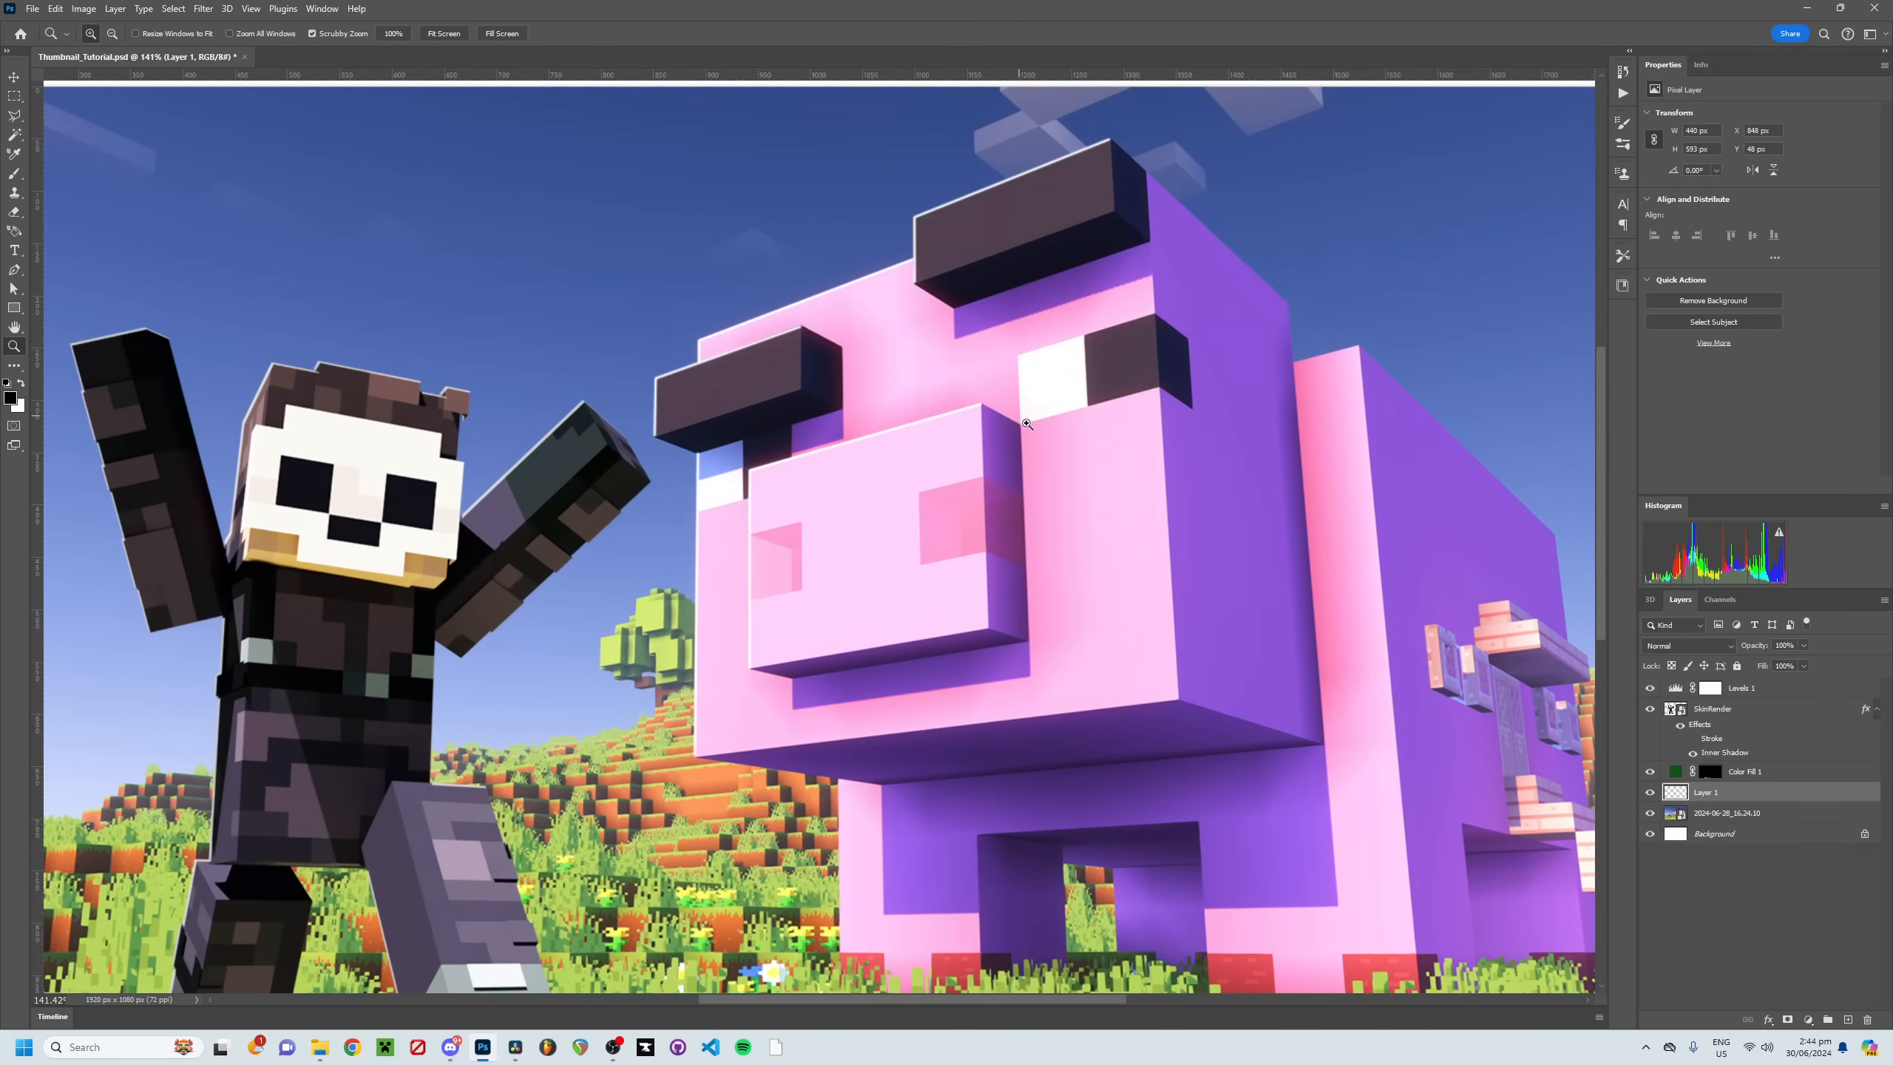
scroll(1217, 457, "up", 1, "alt")
scroll(1099, 505, "up", 1, "alt")
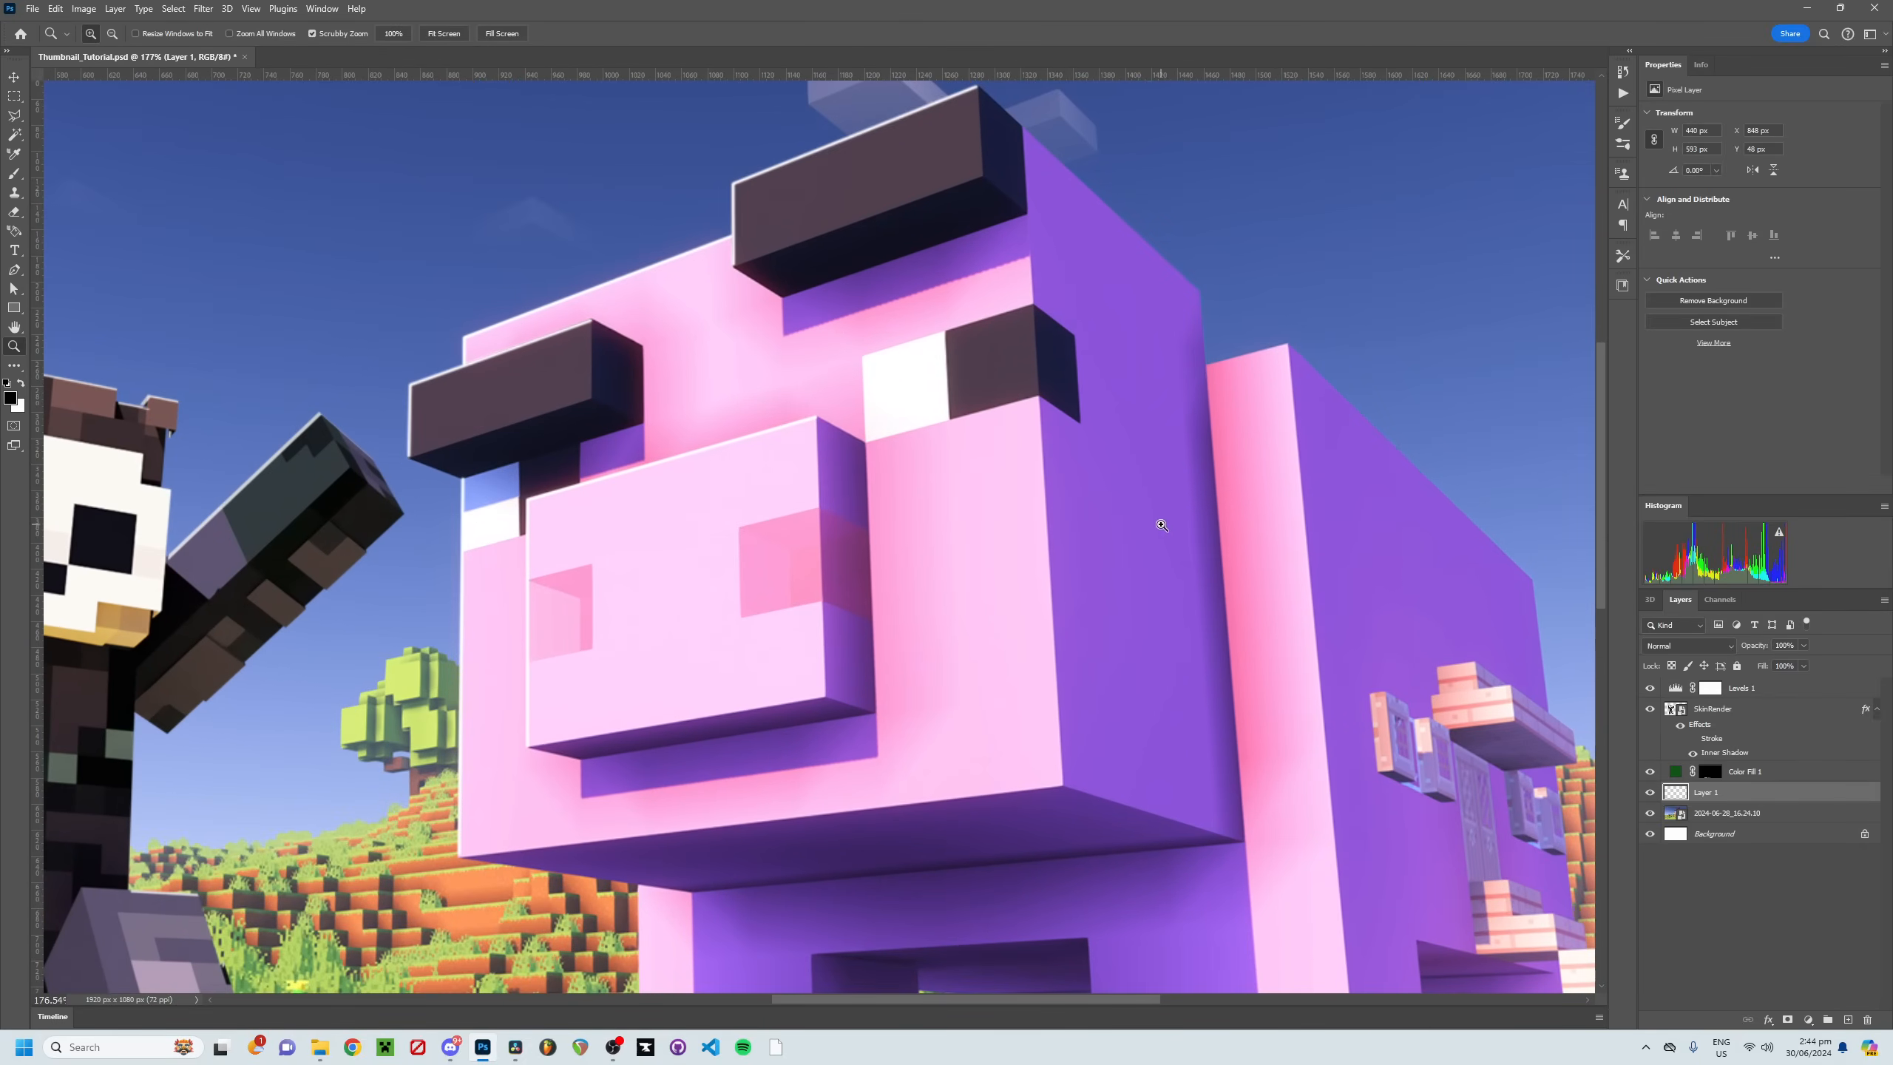
key("b")
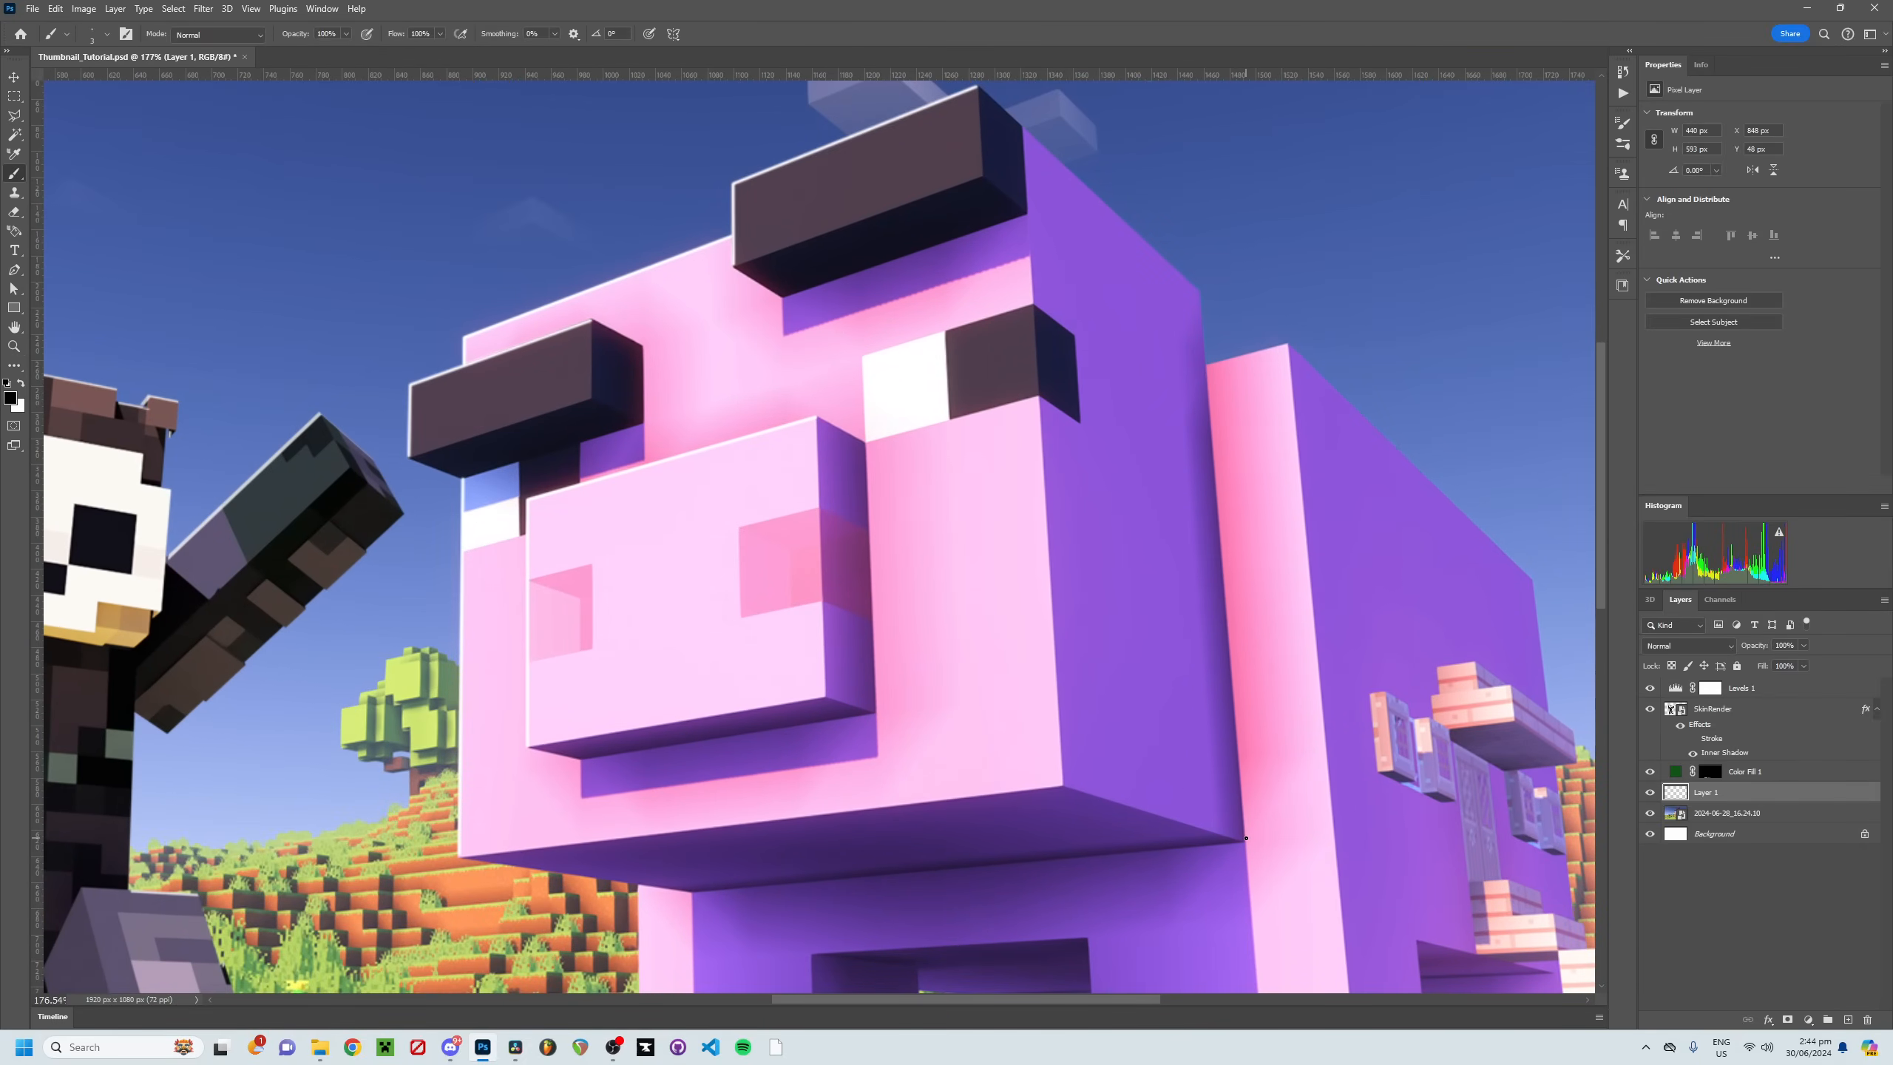
left_click(1198, 288, "shift")
scroll(1167, 388, "up", 3, "alt")
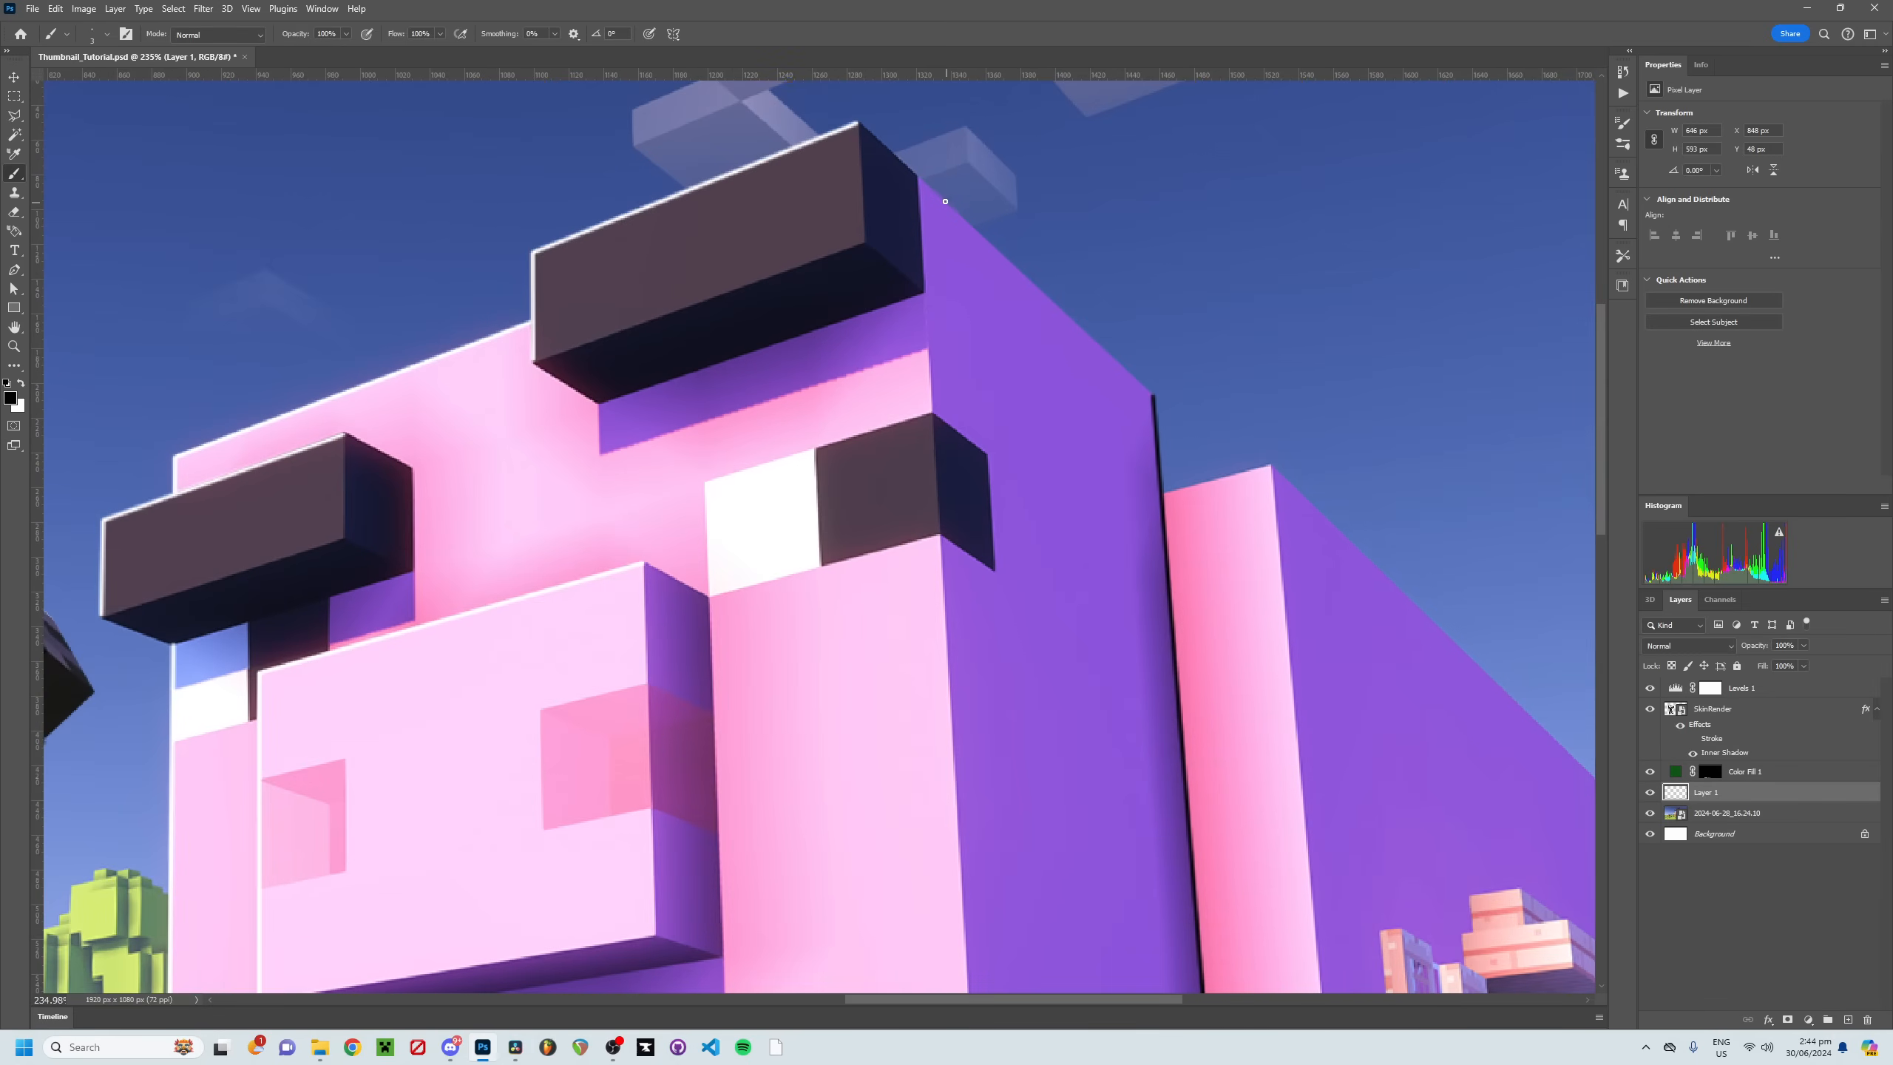
left_click(857, 125, "shift")
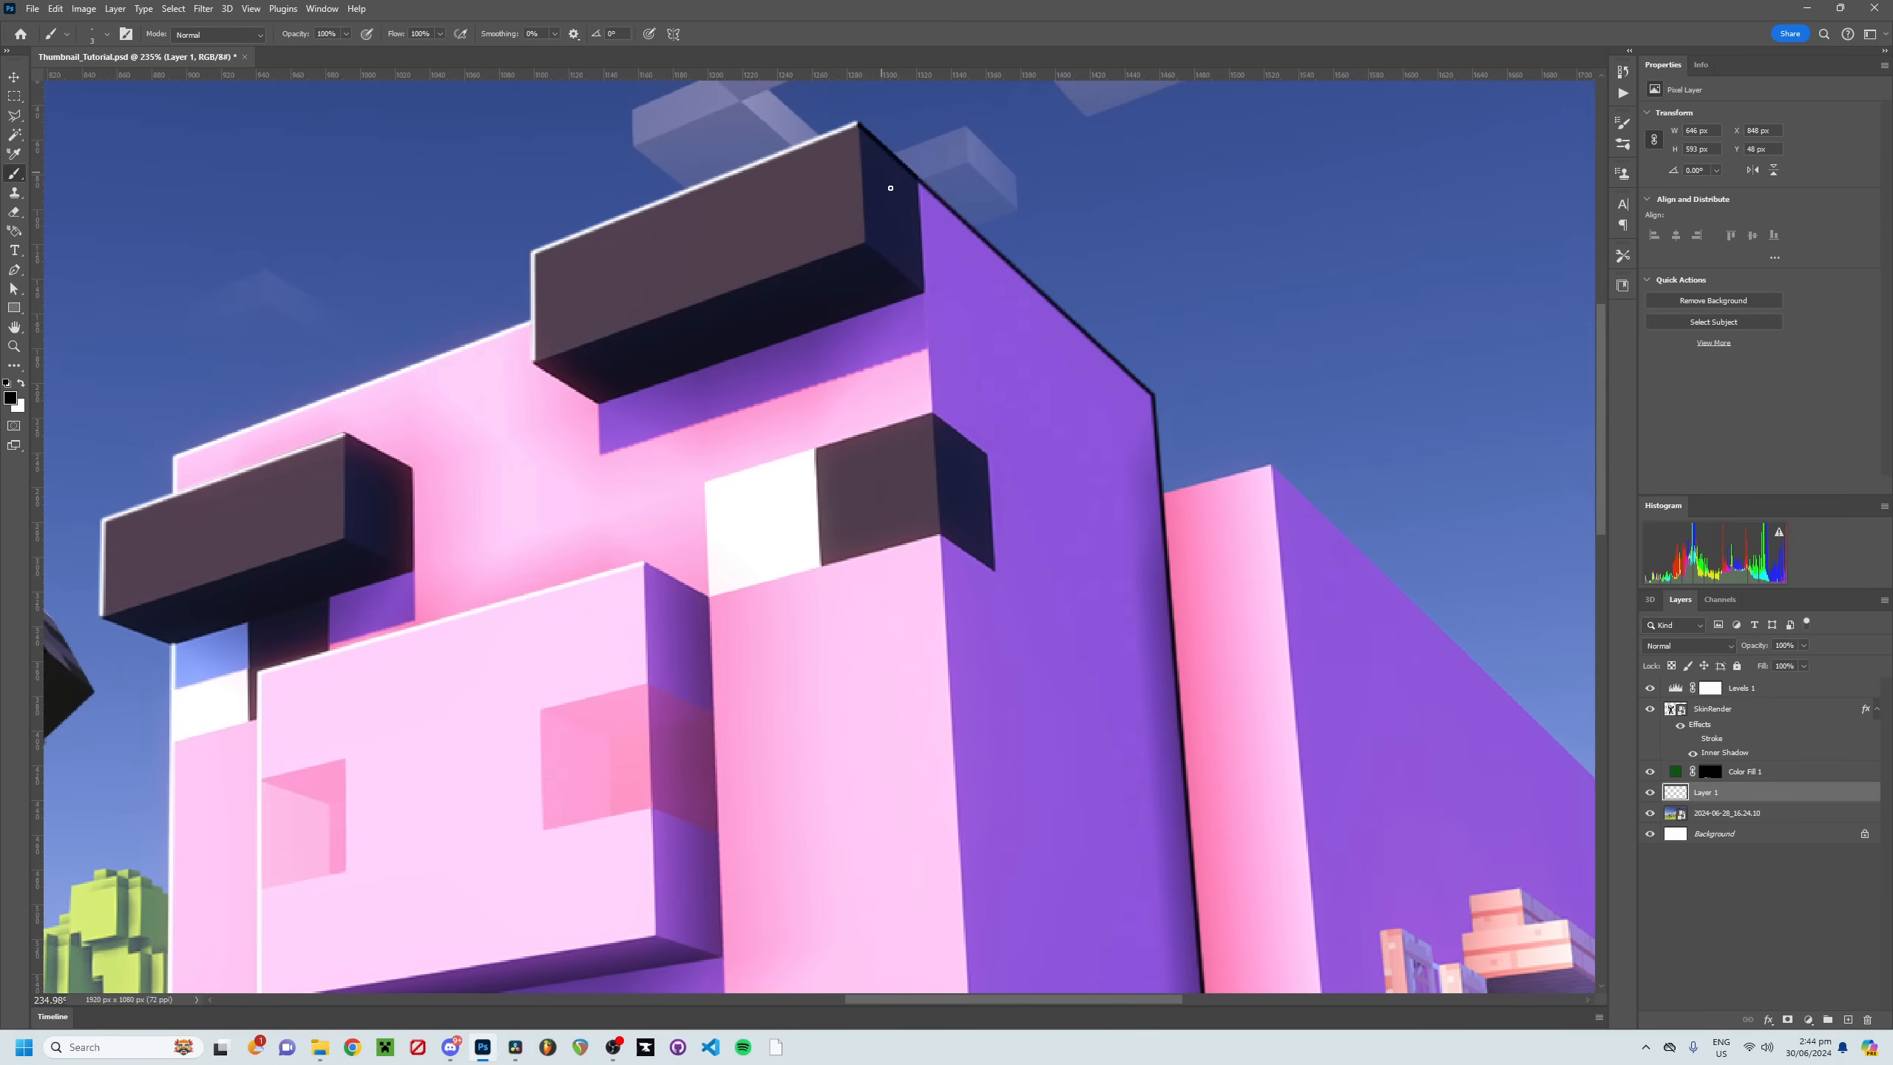
scroll(1094, 391, "down", 5, "alt")
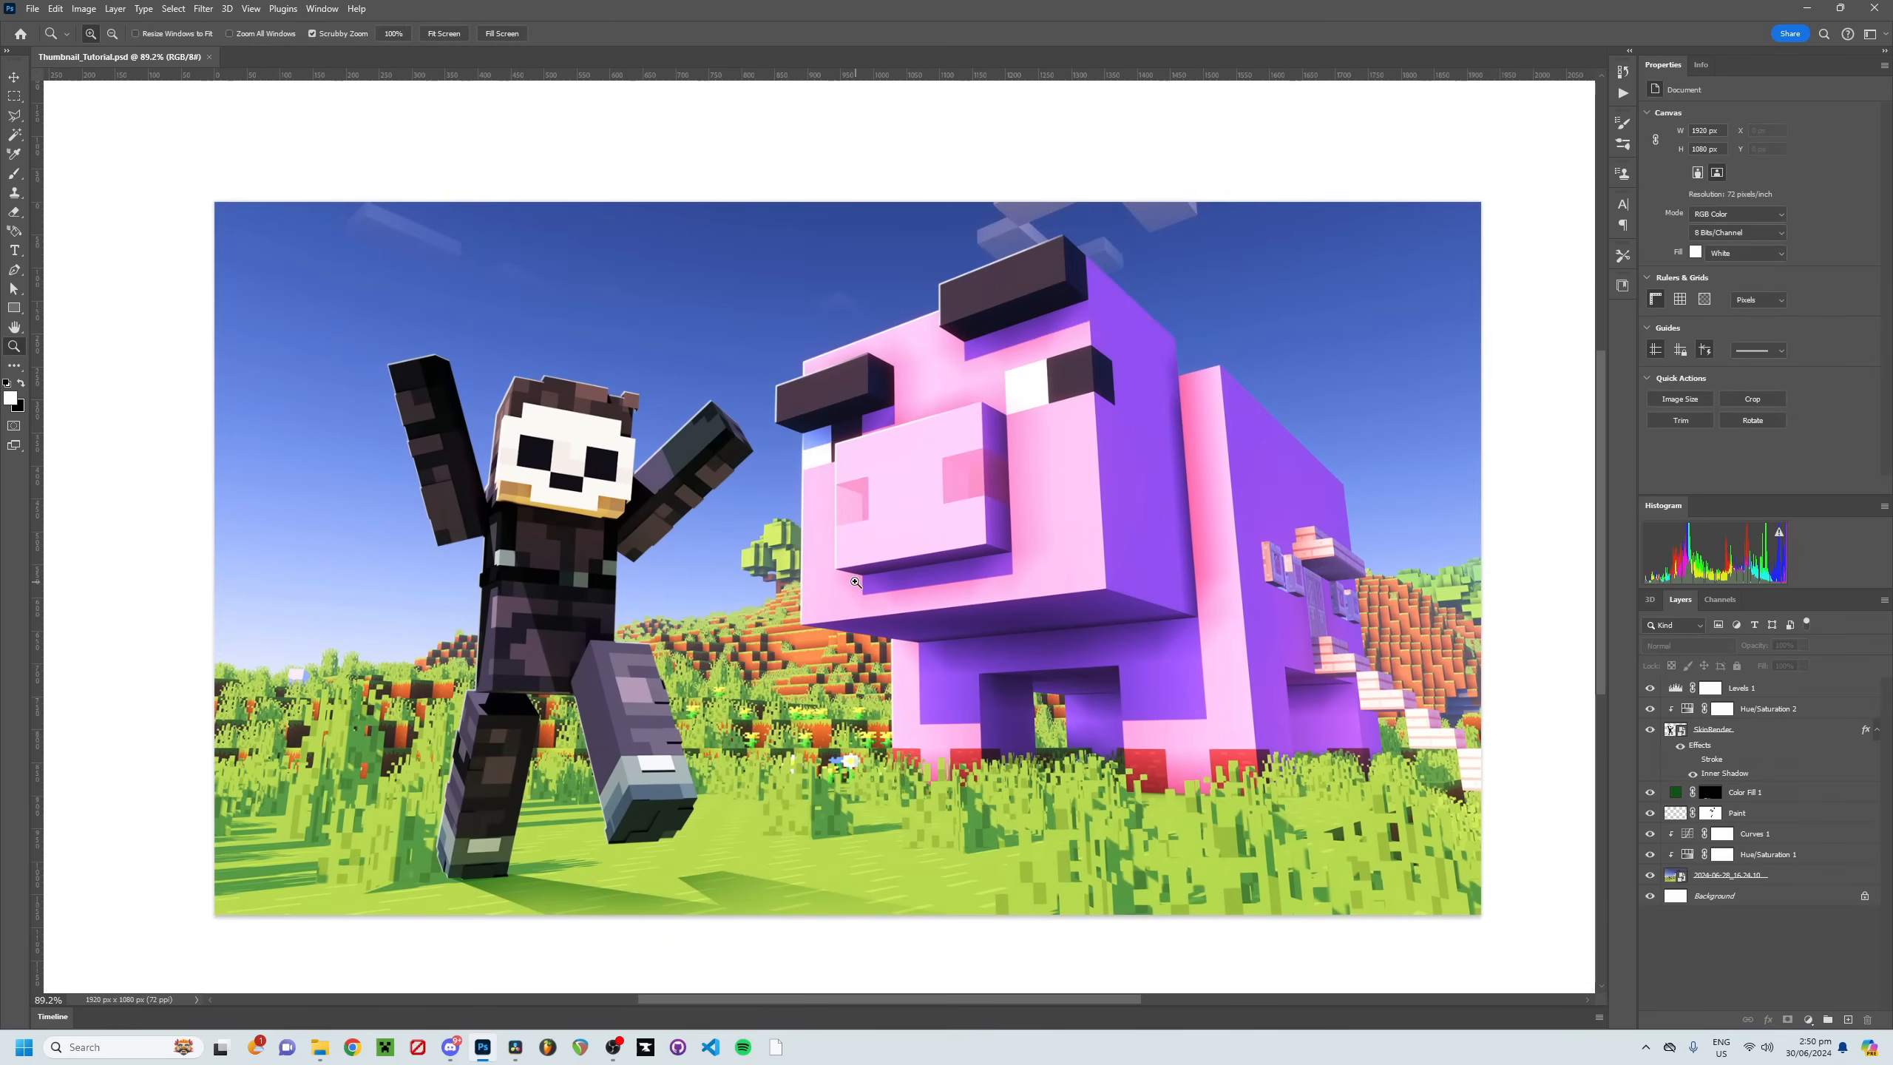
left_click_drag(815, 571, 820, 568)
left_click_drag(962, 639, 945, 638)
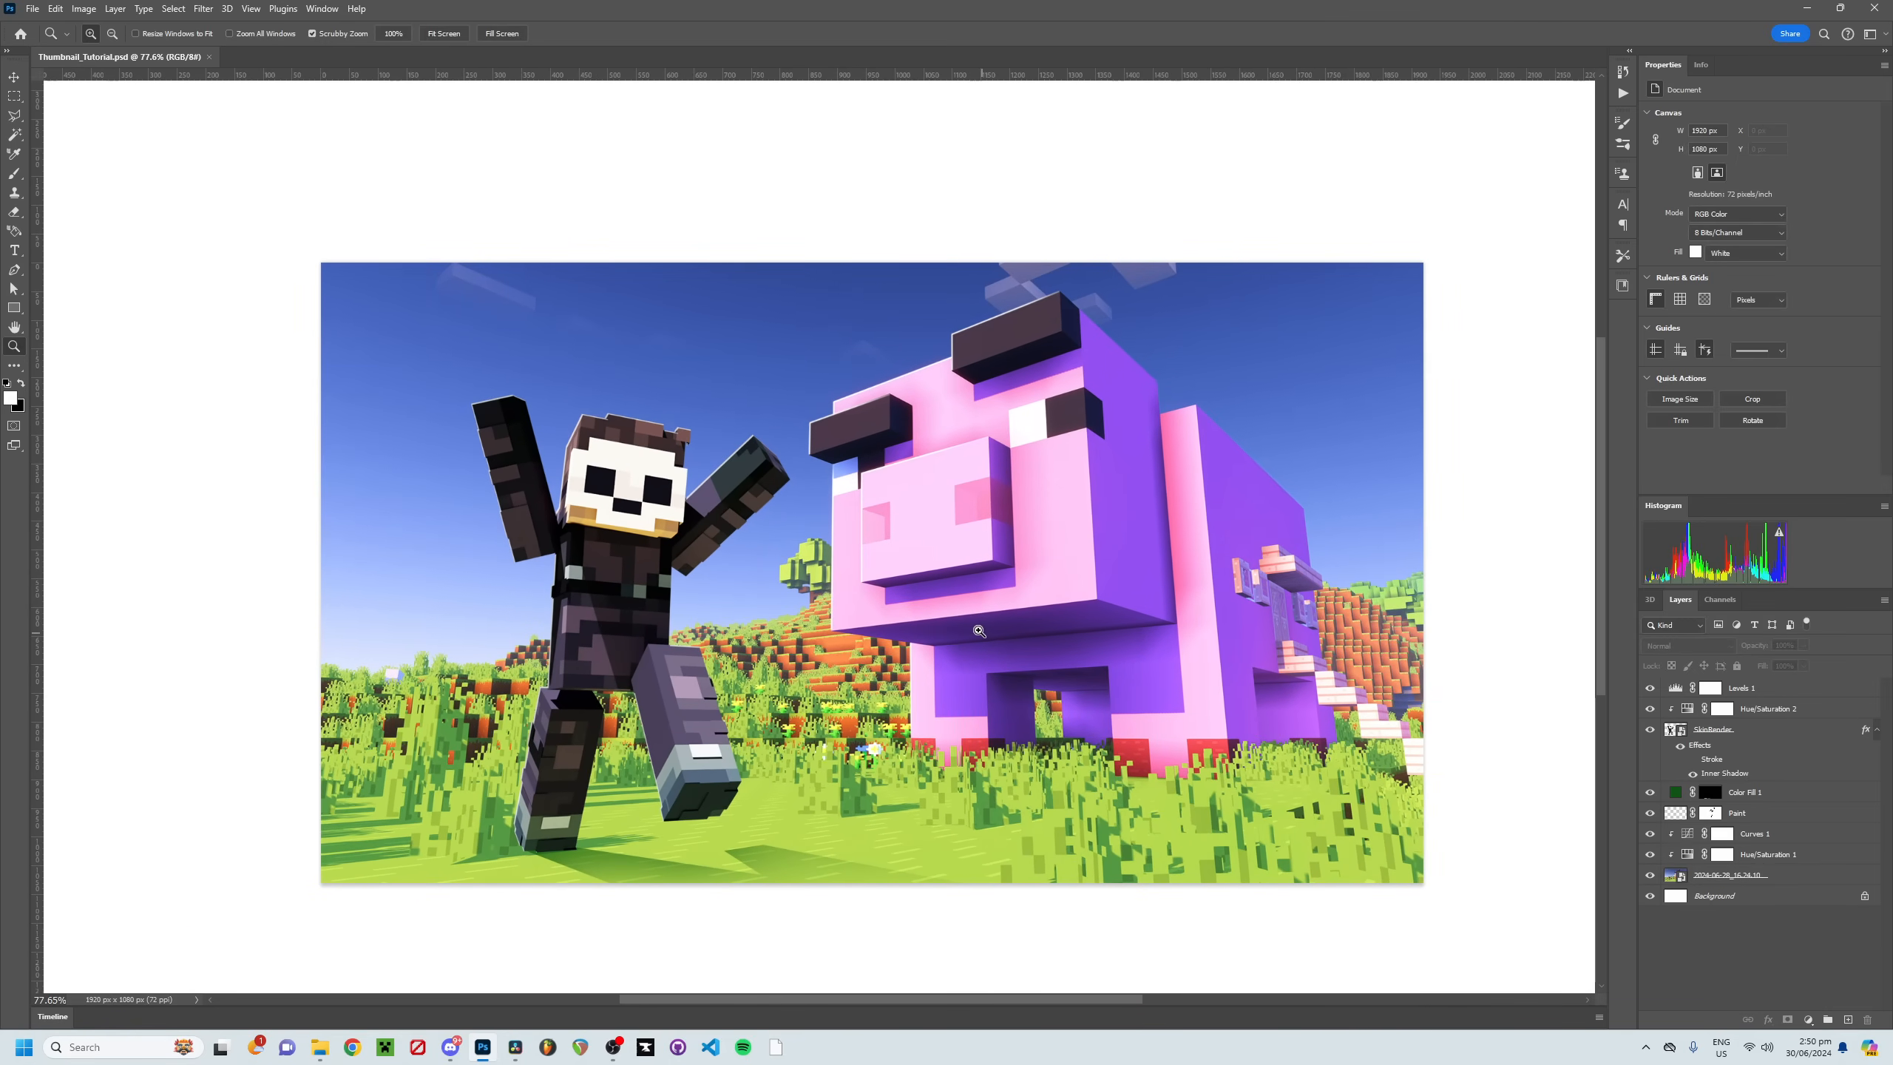
left_click(980, 631)
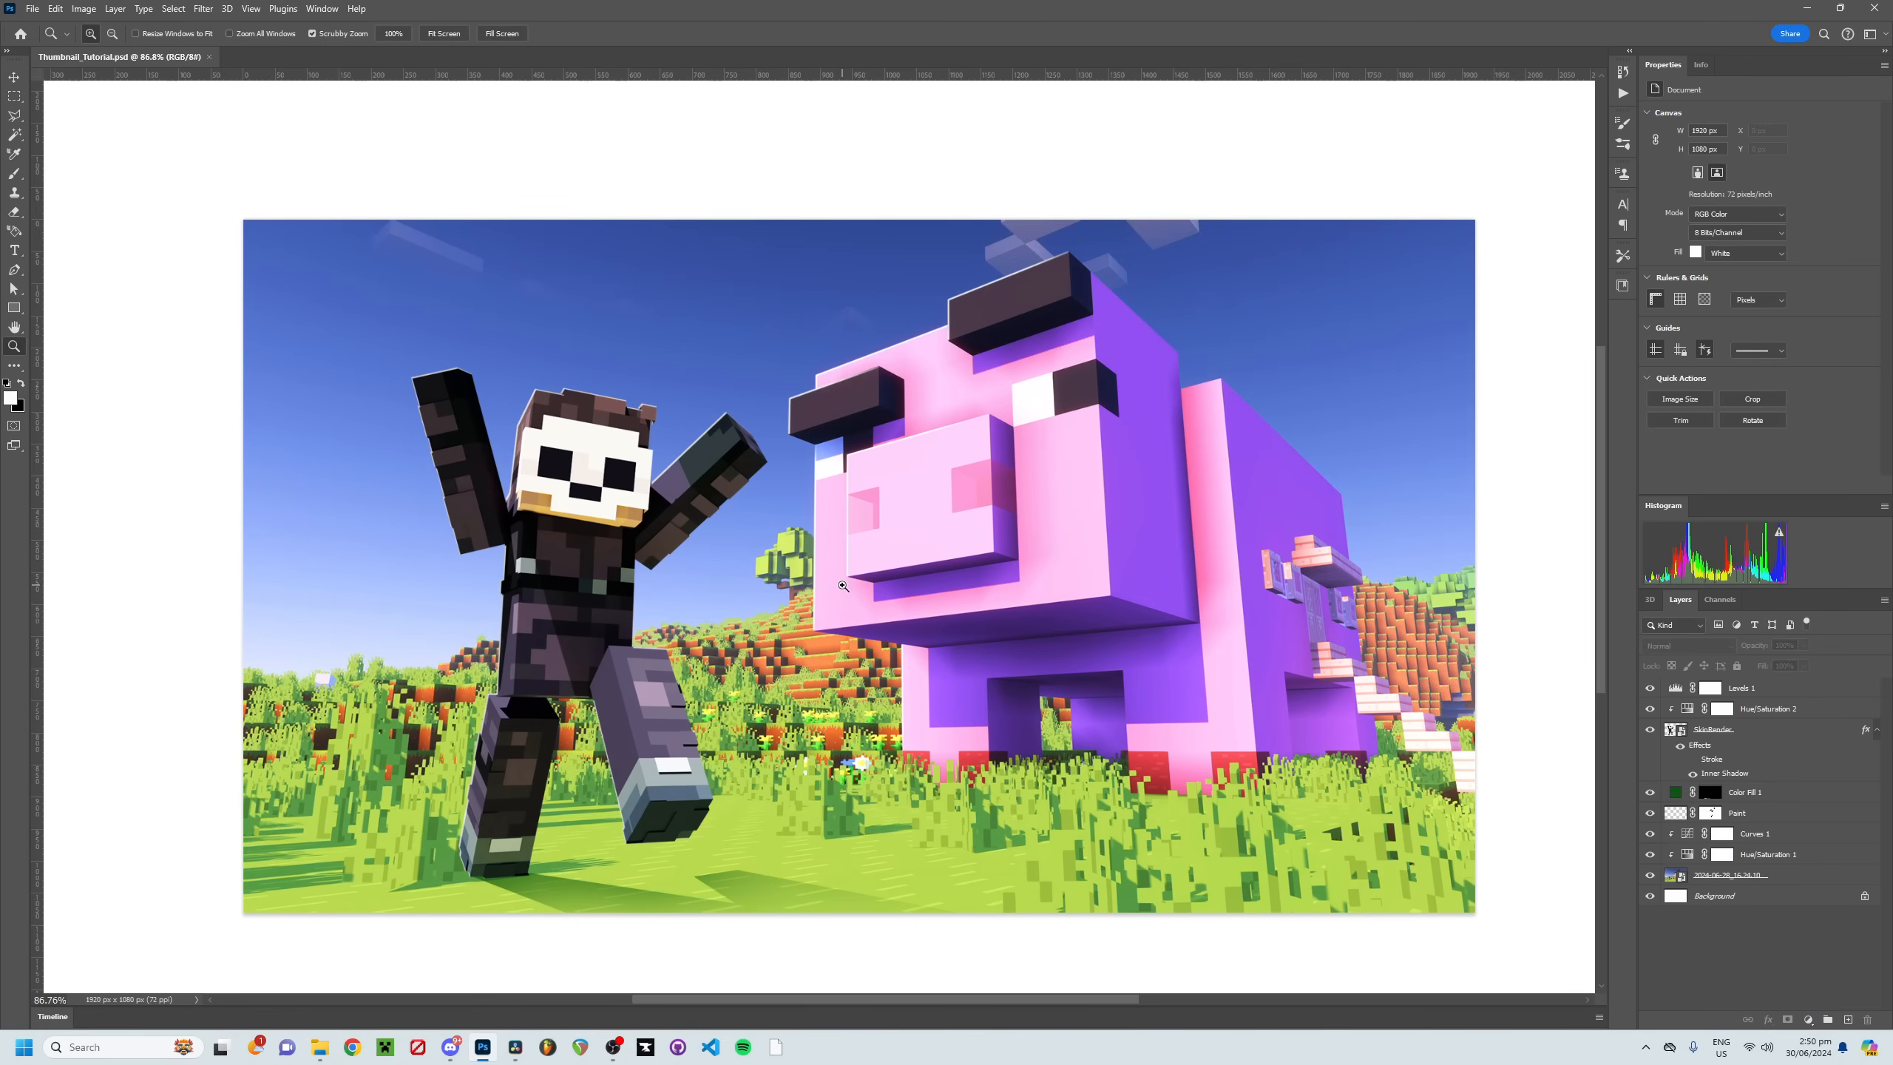
left_click_drag(922, 590, 844, 594)
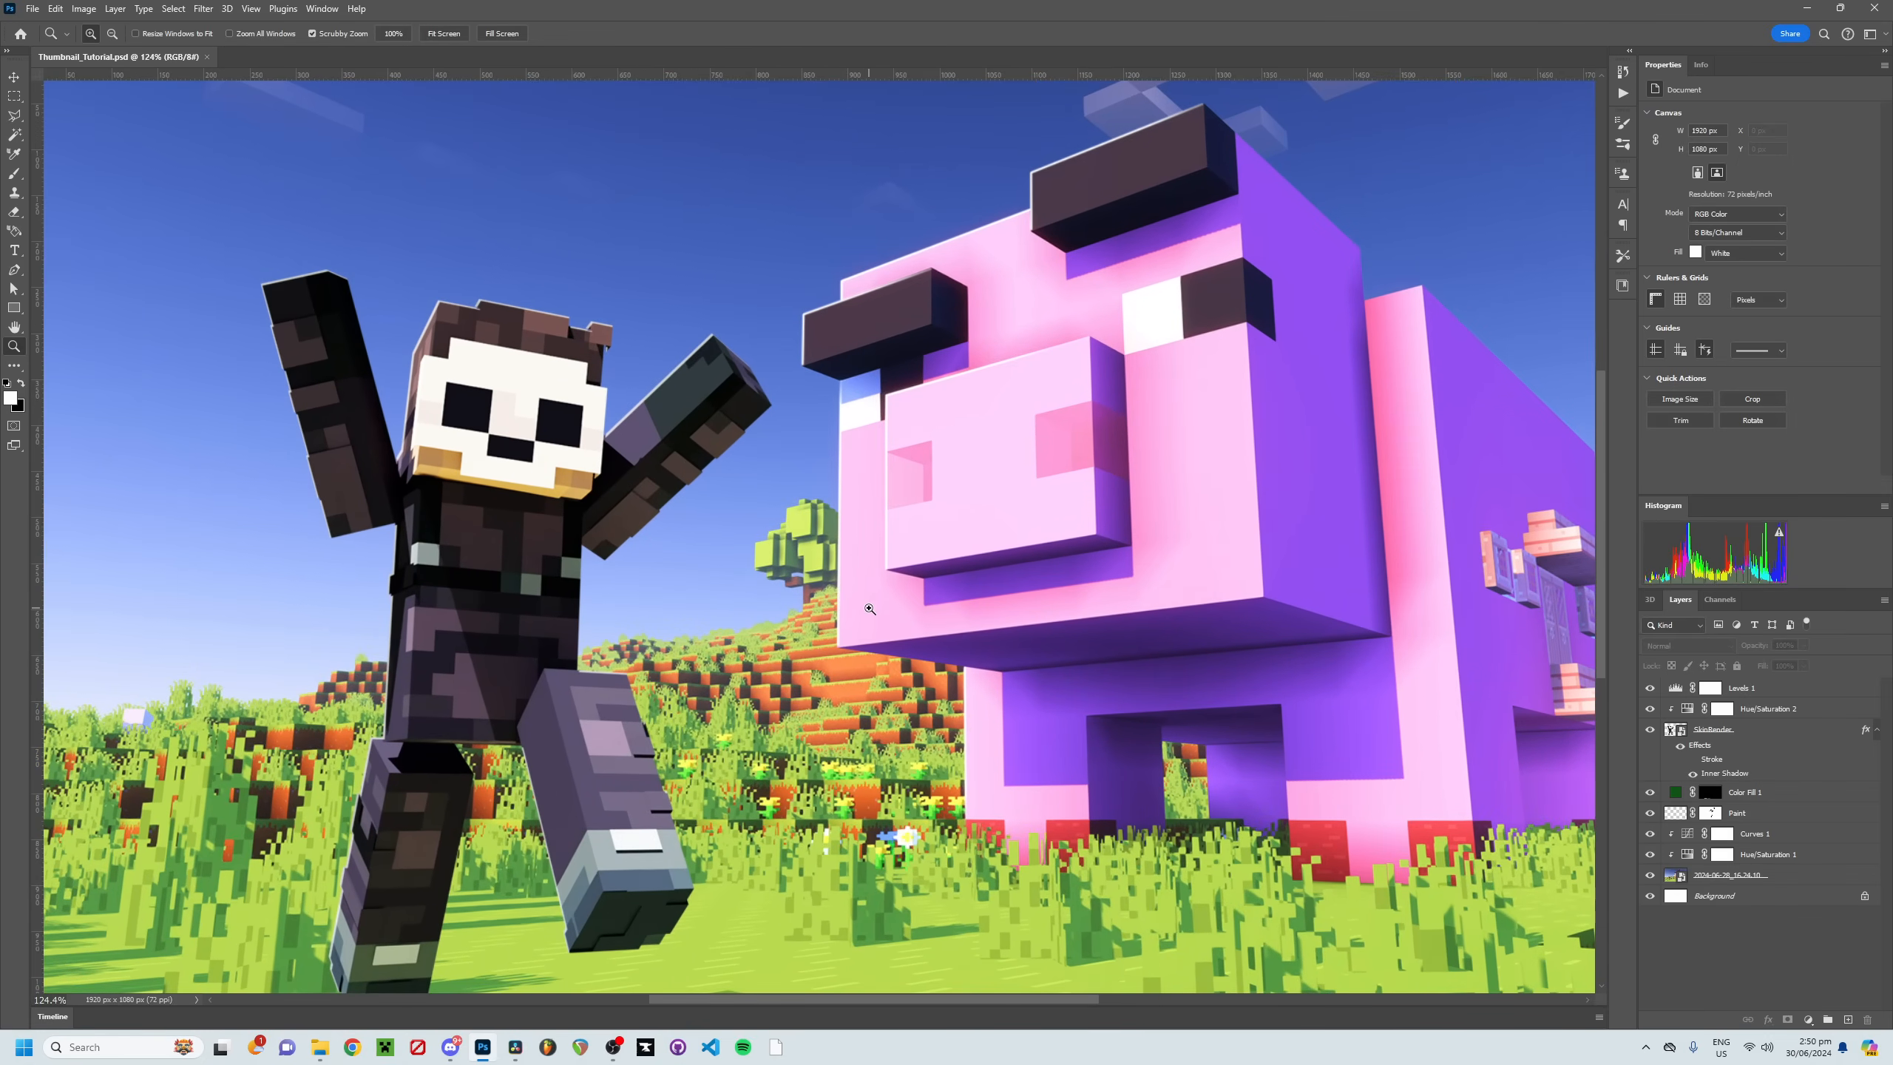
left_click_drag(907, 622, 896, 563)
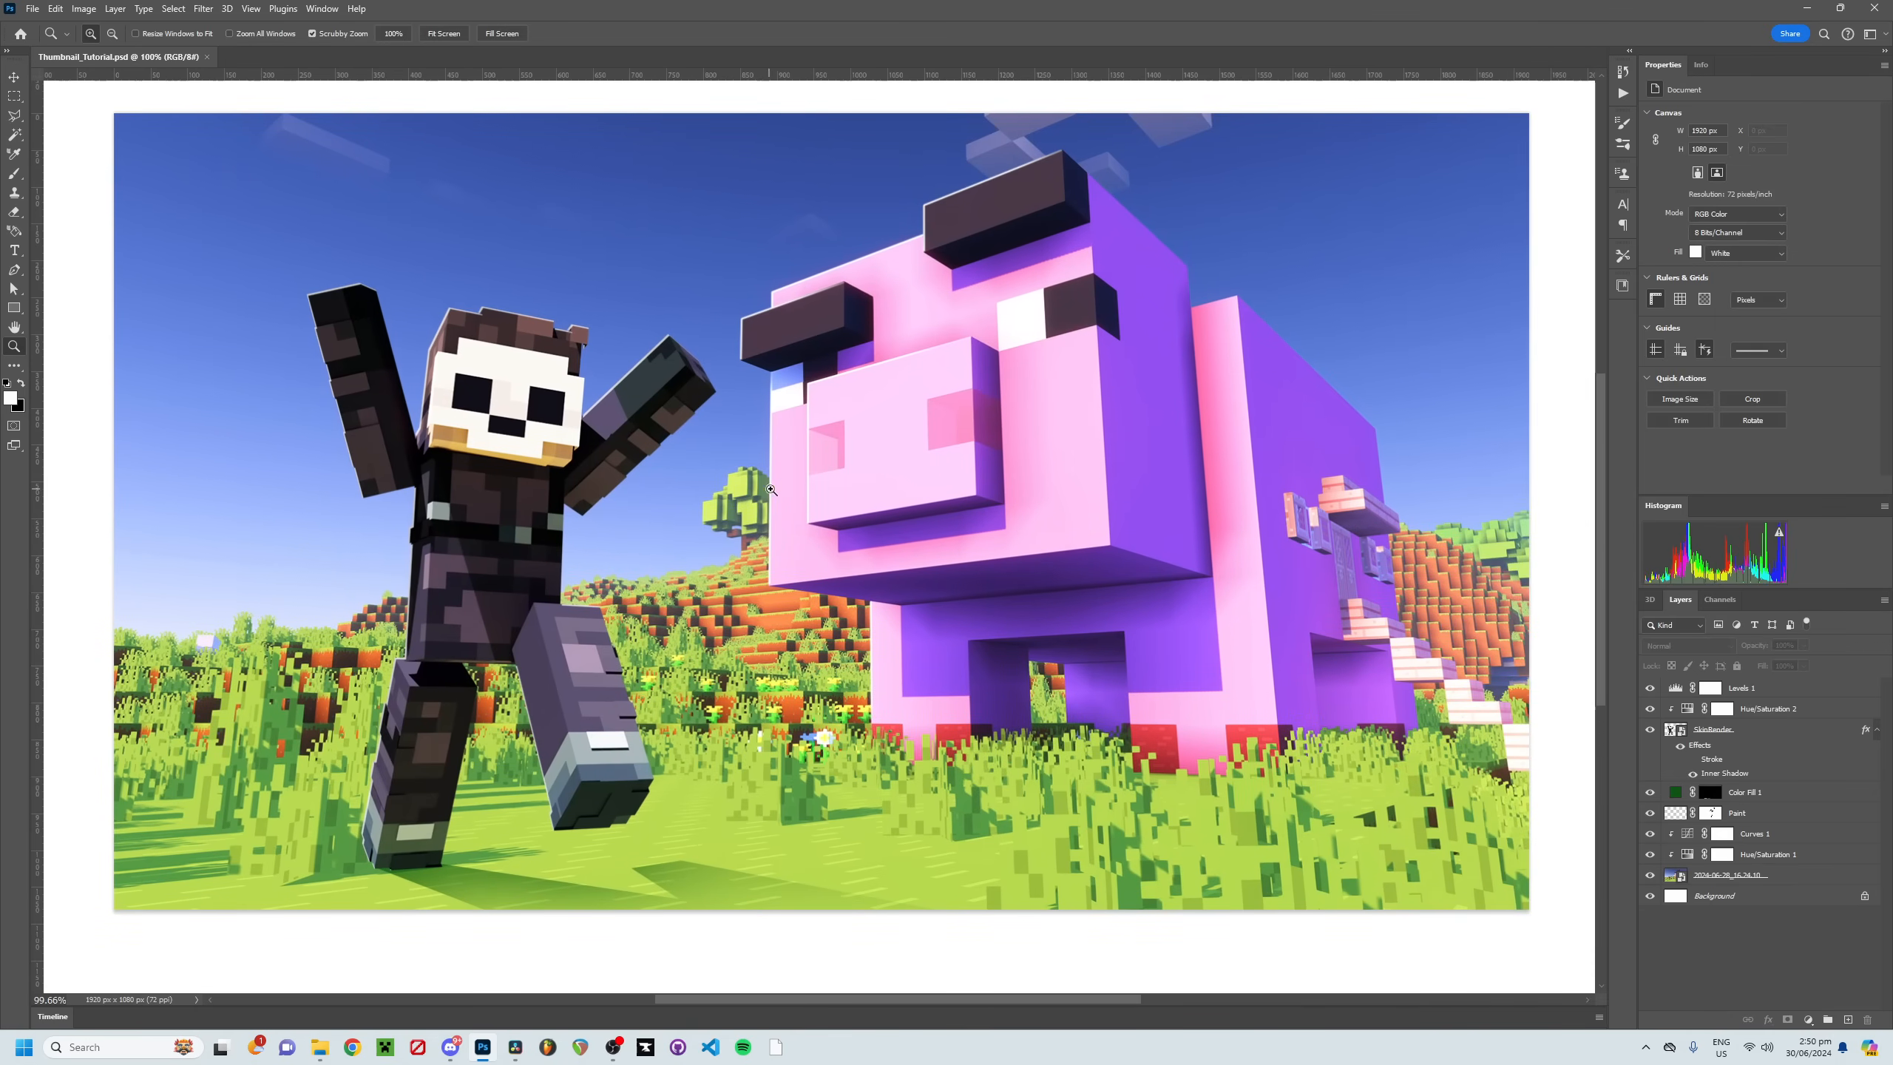
scroll(775, 532, "down", 3, "alt")
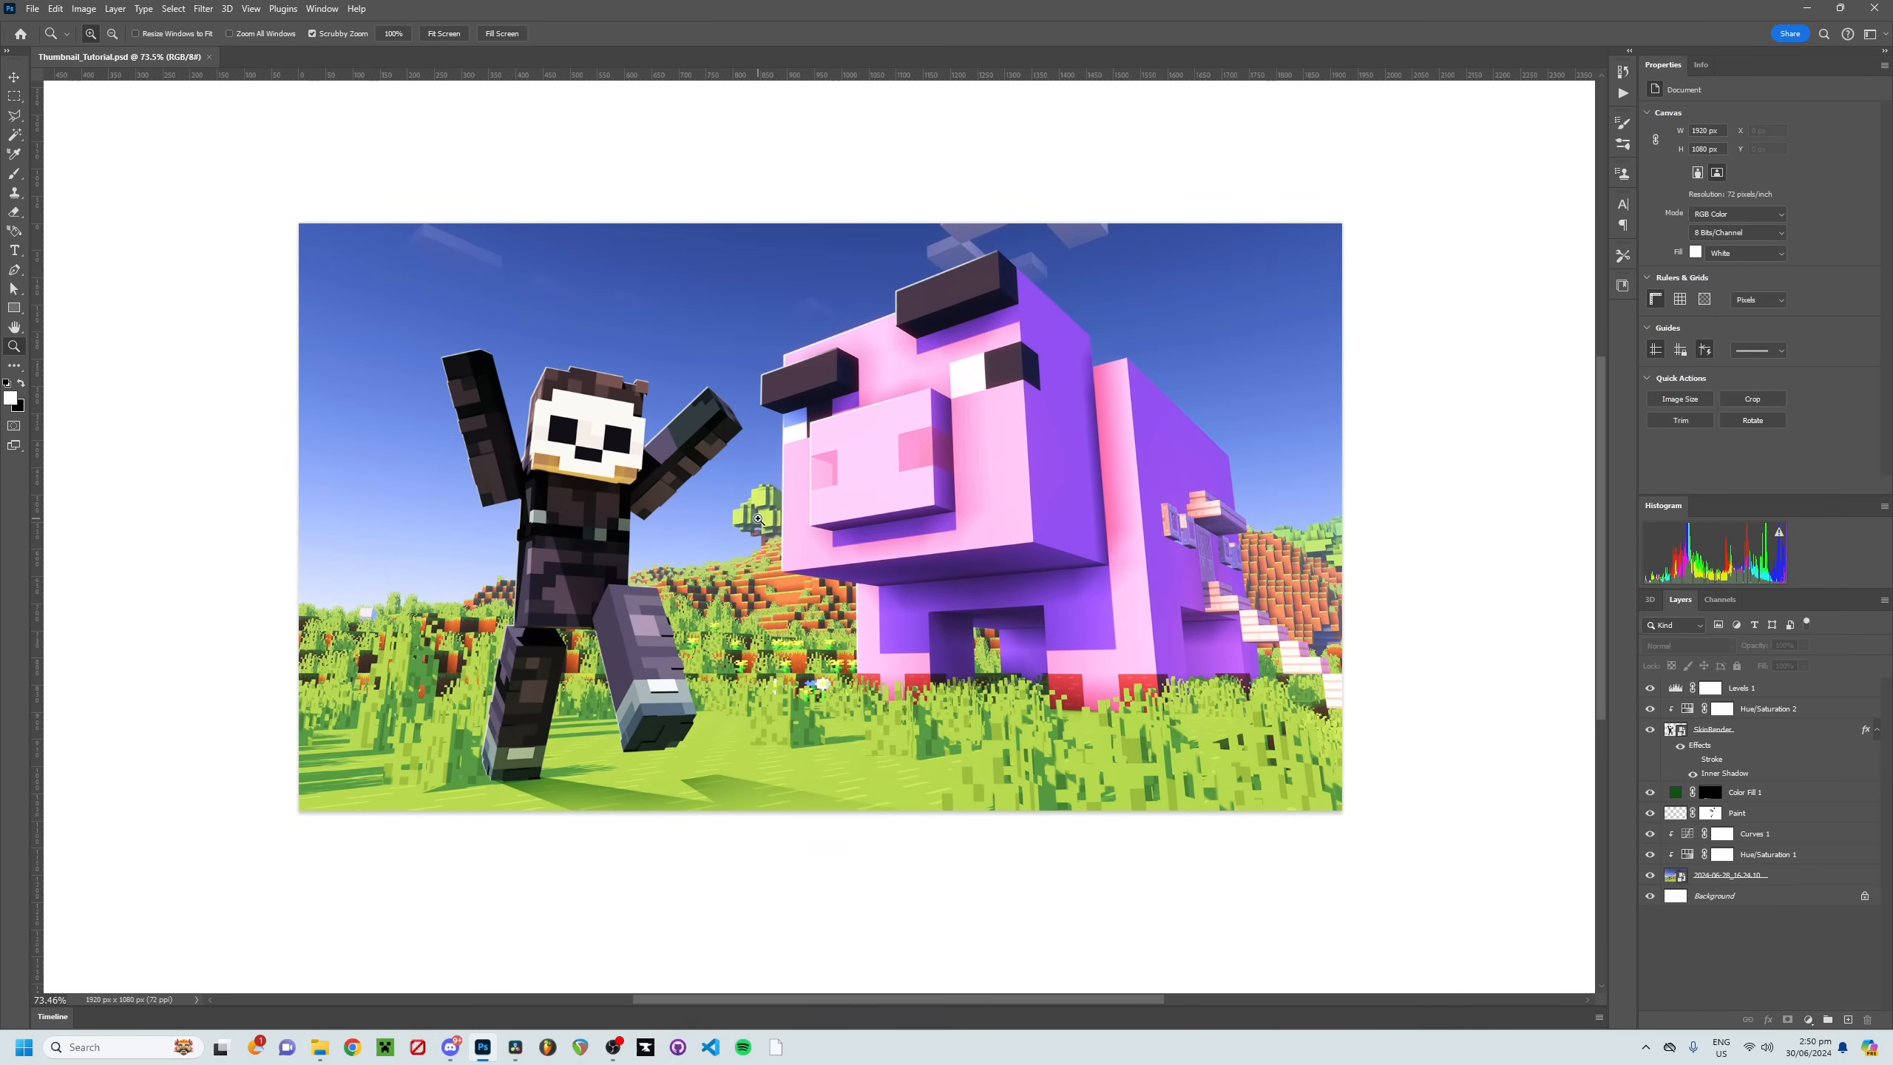
scroll(788, 513, "up", 3, "alt")
scroll(778, 526, "up", 1, "alt")
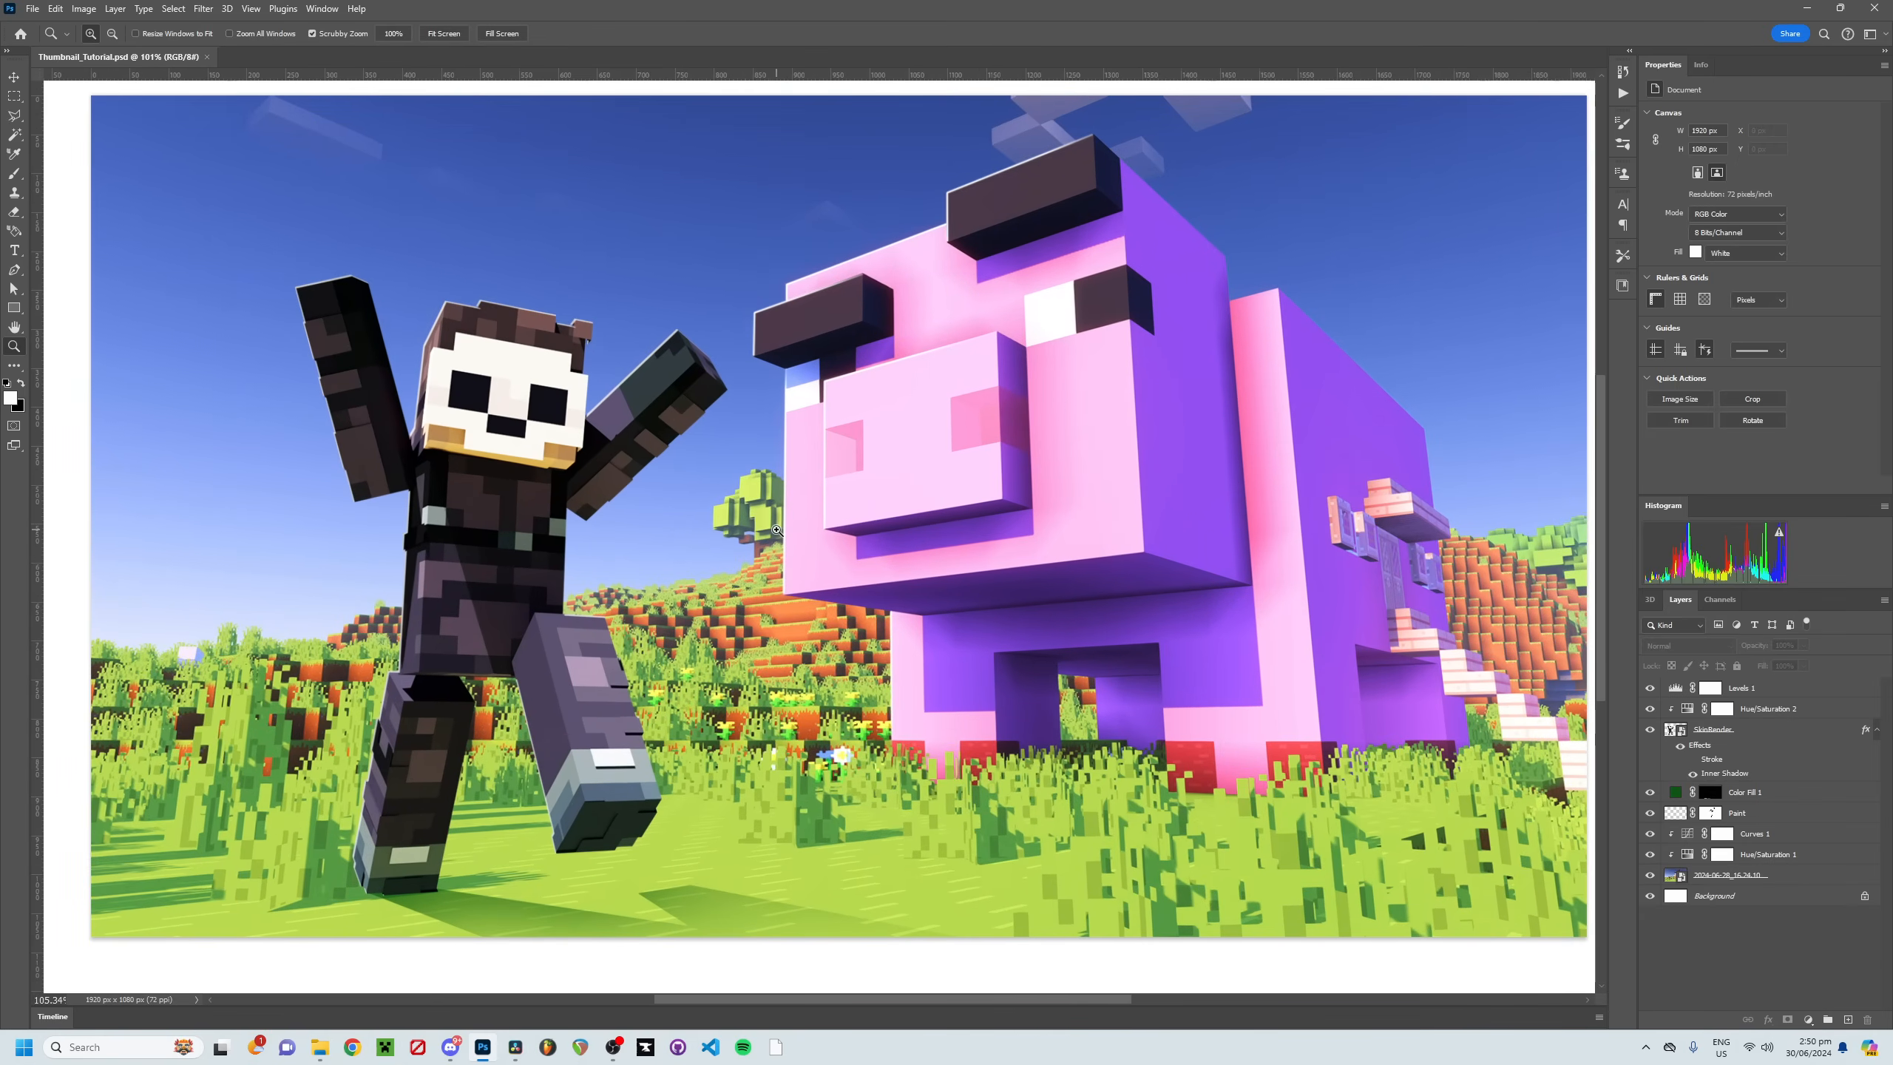
key("l")
scroll(787, 486, "up", 3, "alt")
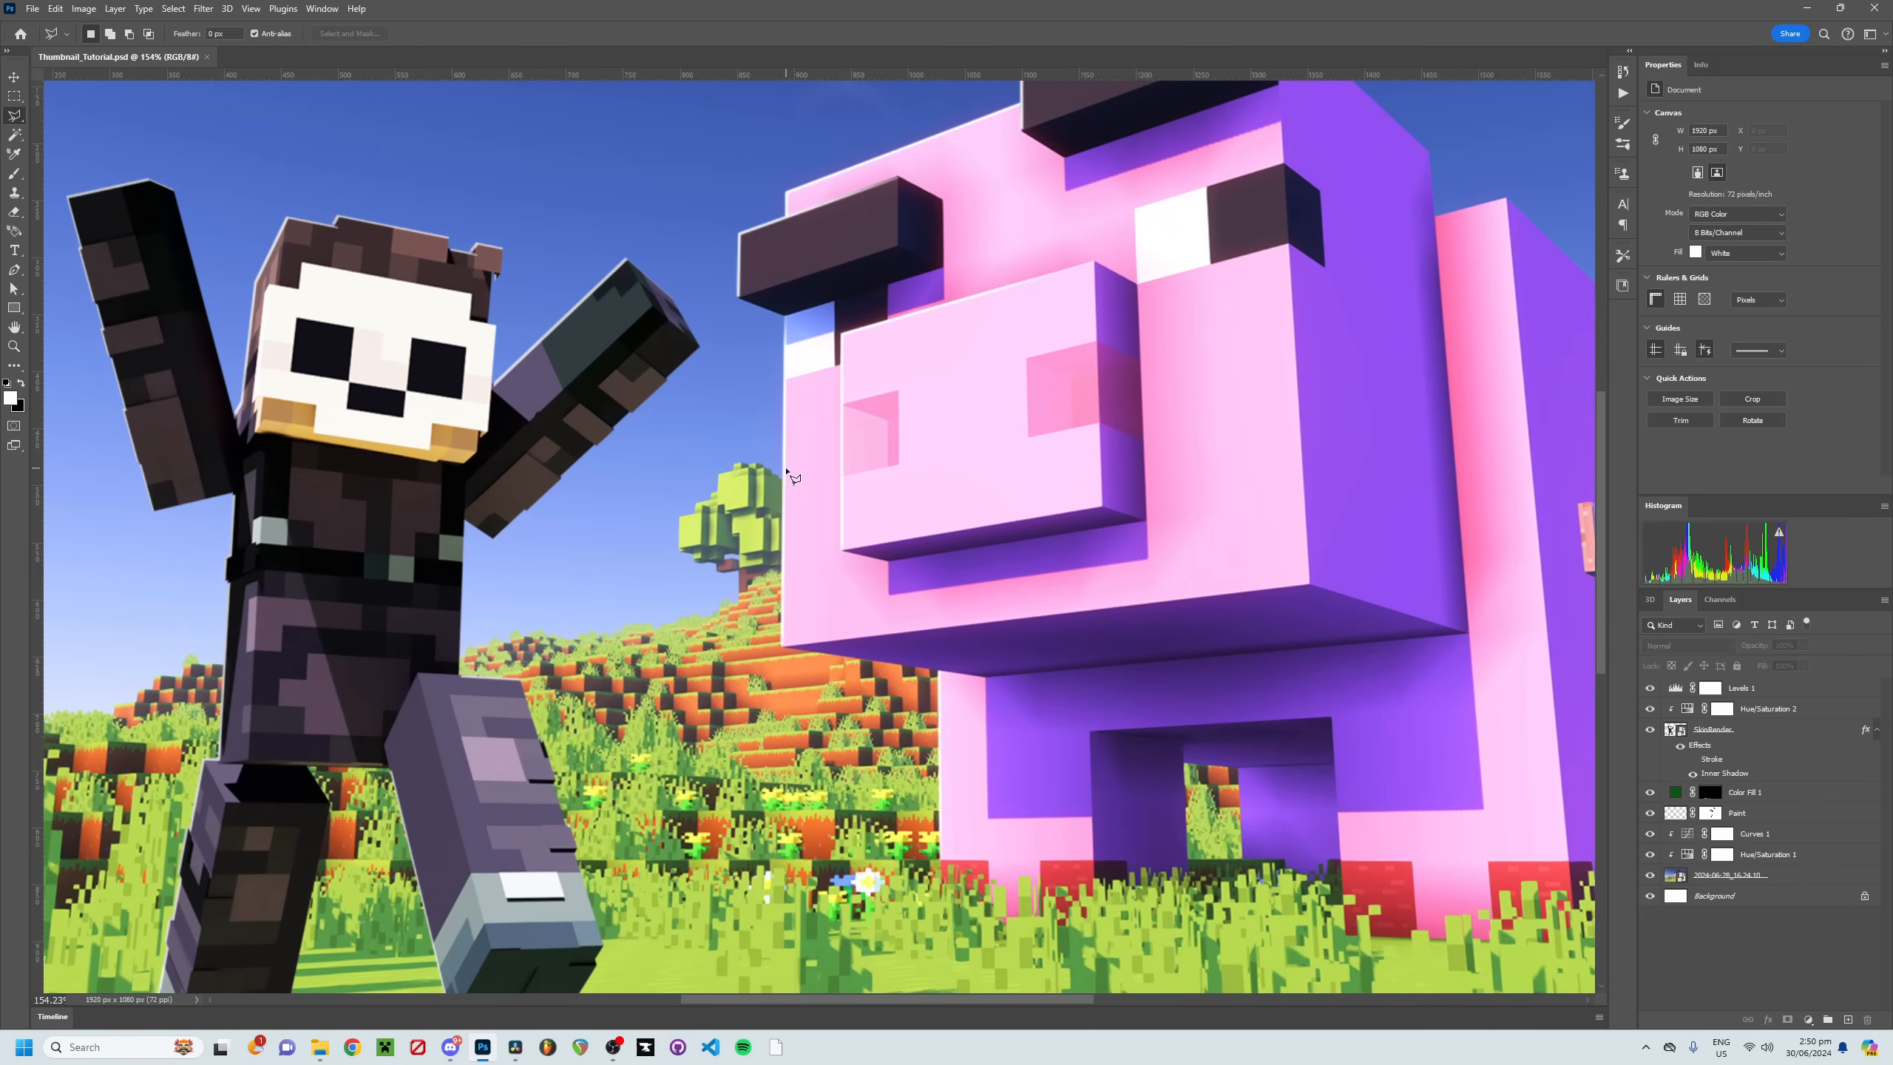
scroll(786, 471, "up", 3, "alt")
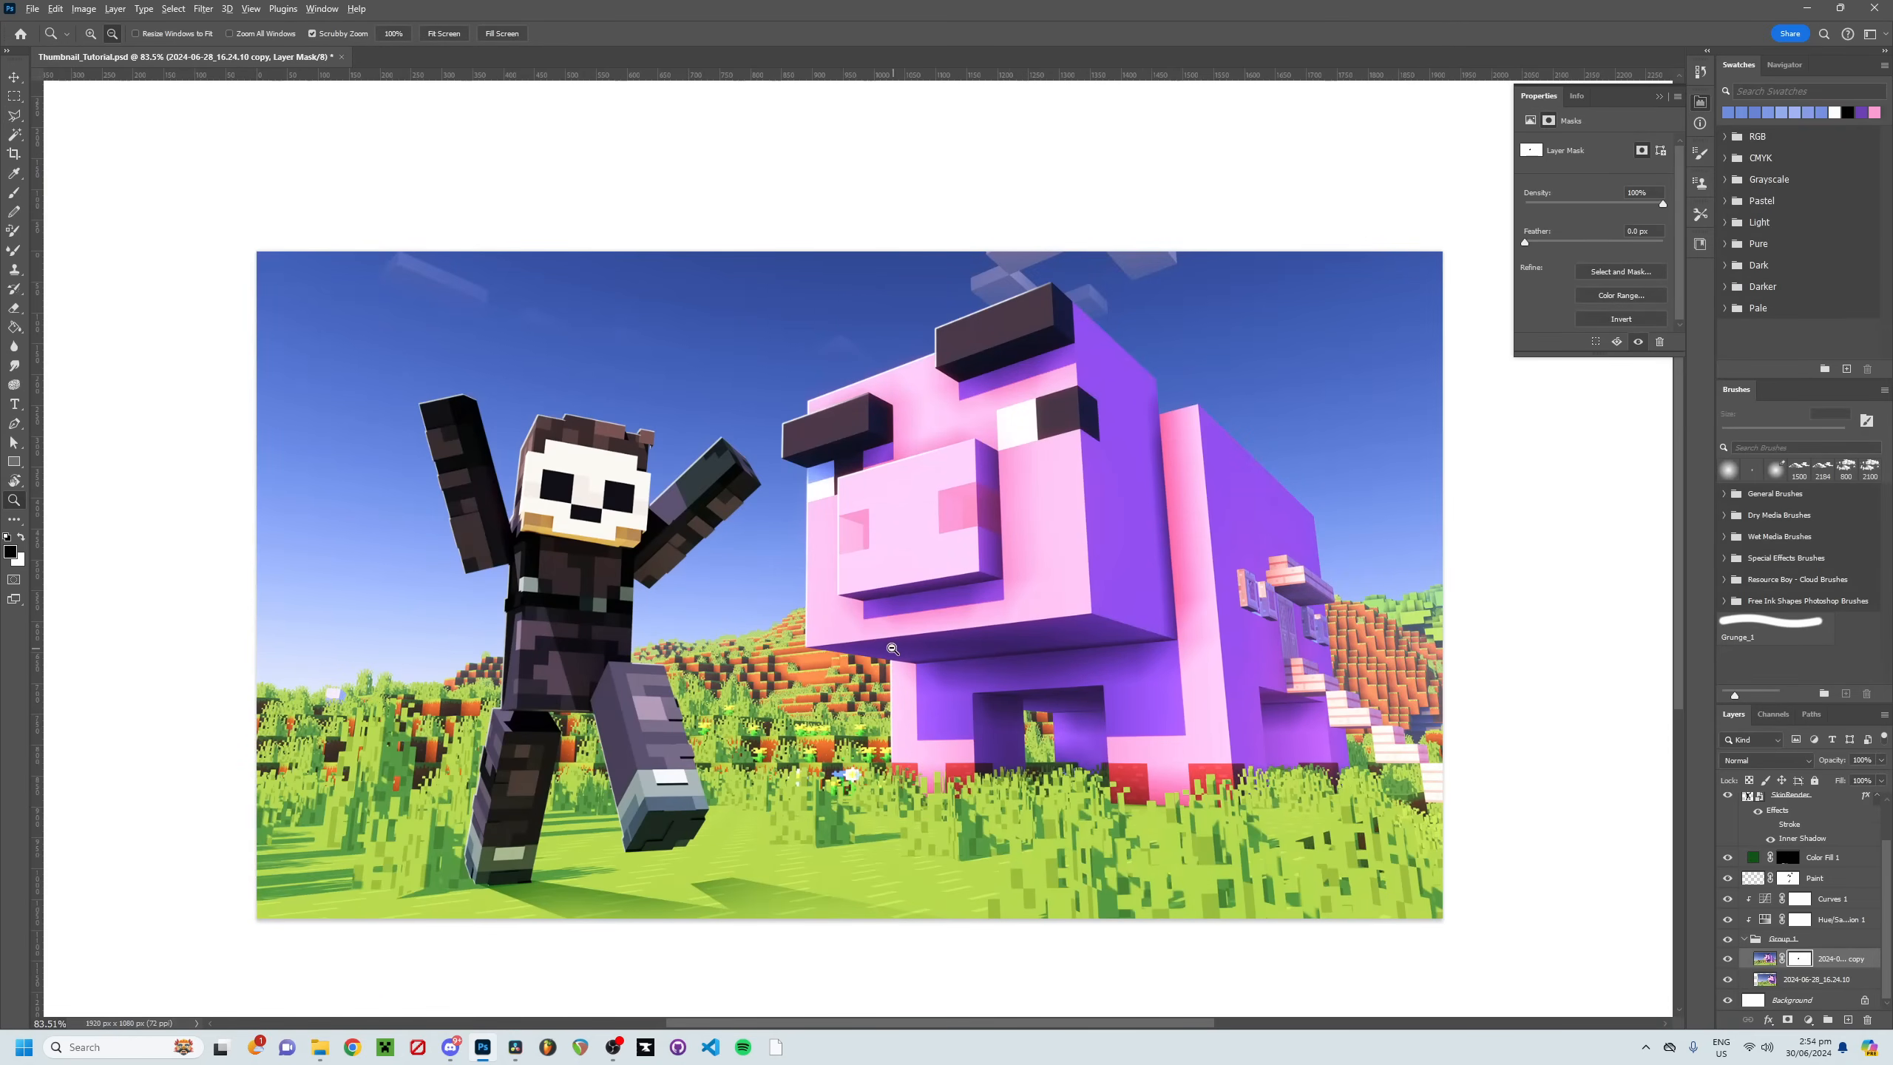
left_click_drag(898, 640, 964, 641)
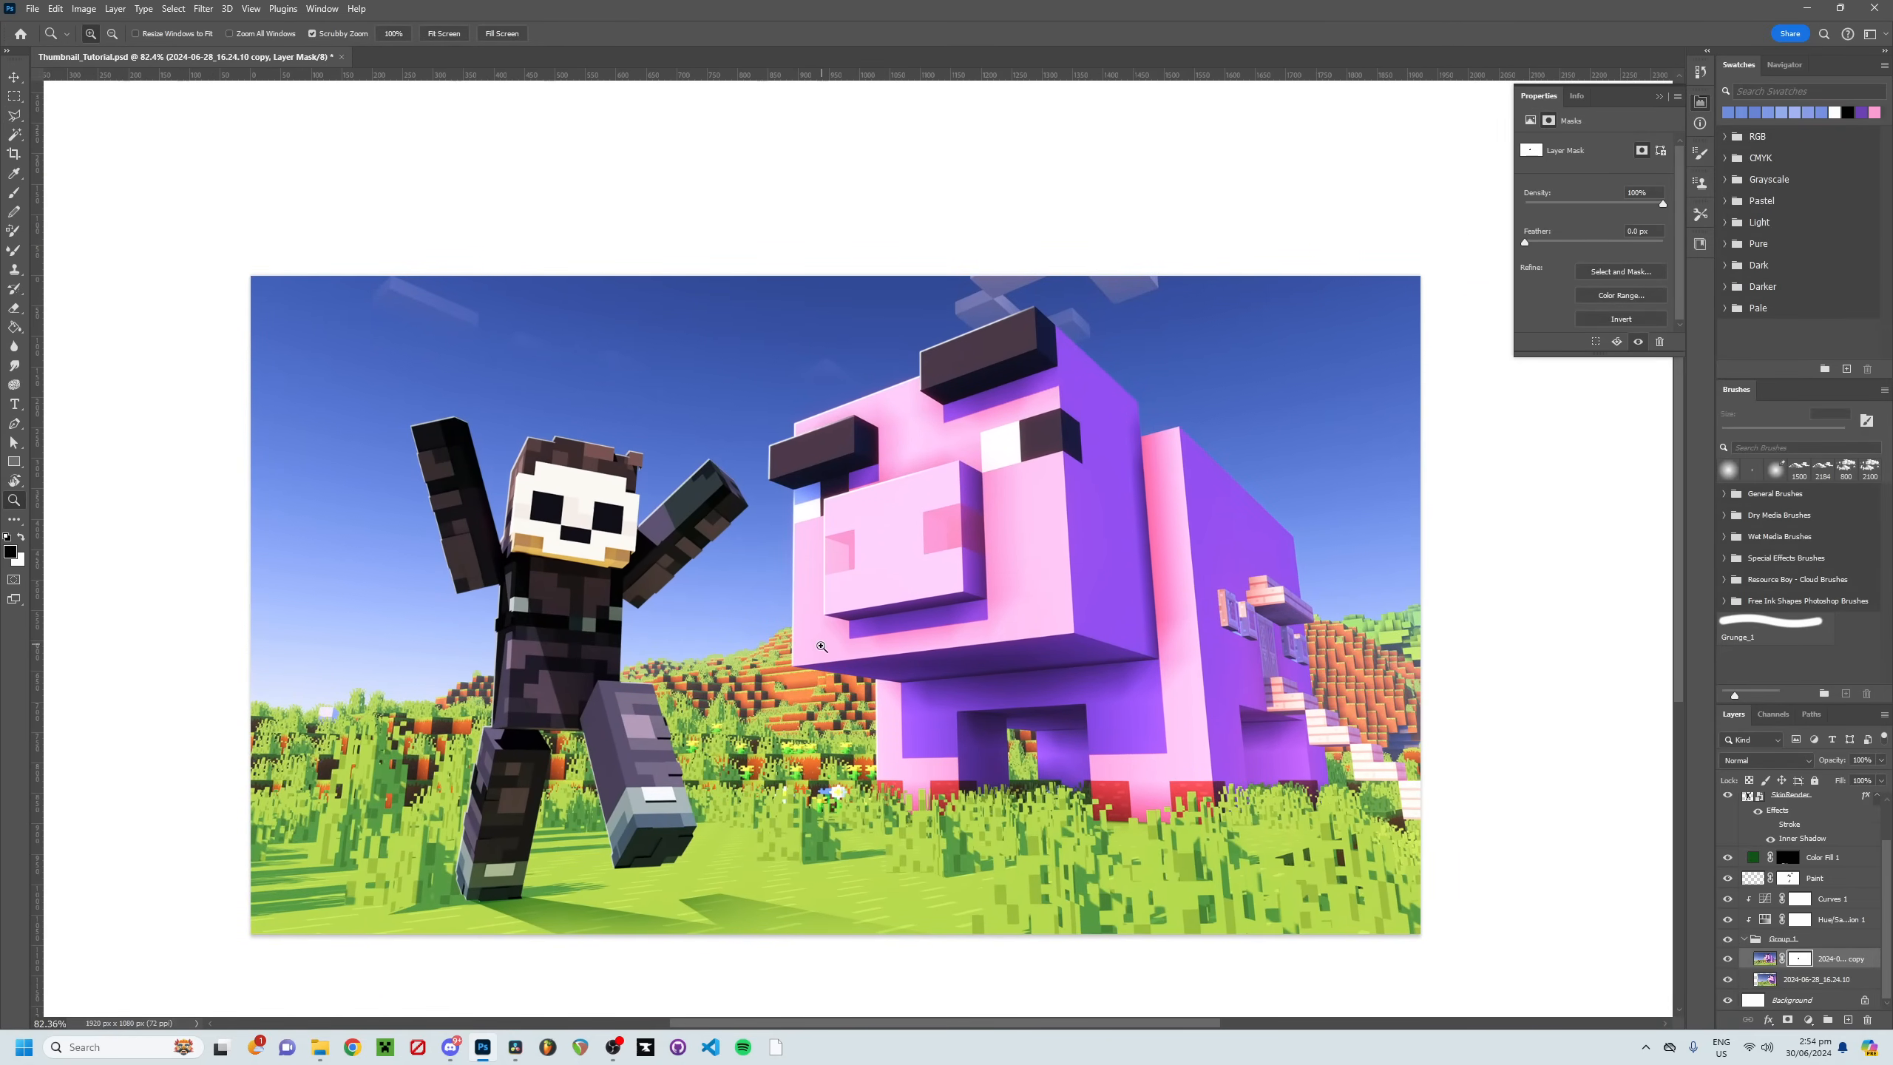
scroll(900, 660, "down", 1, "alt")
left_click_drag(937, 660, 982, 645)
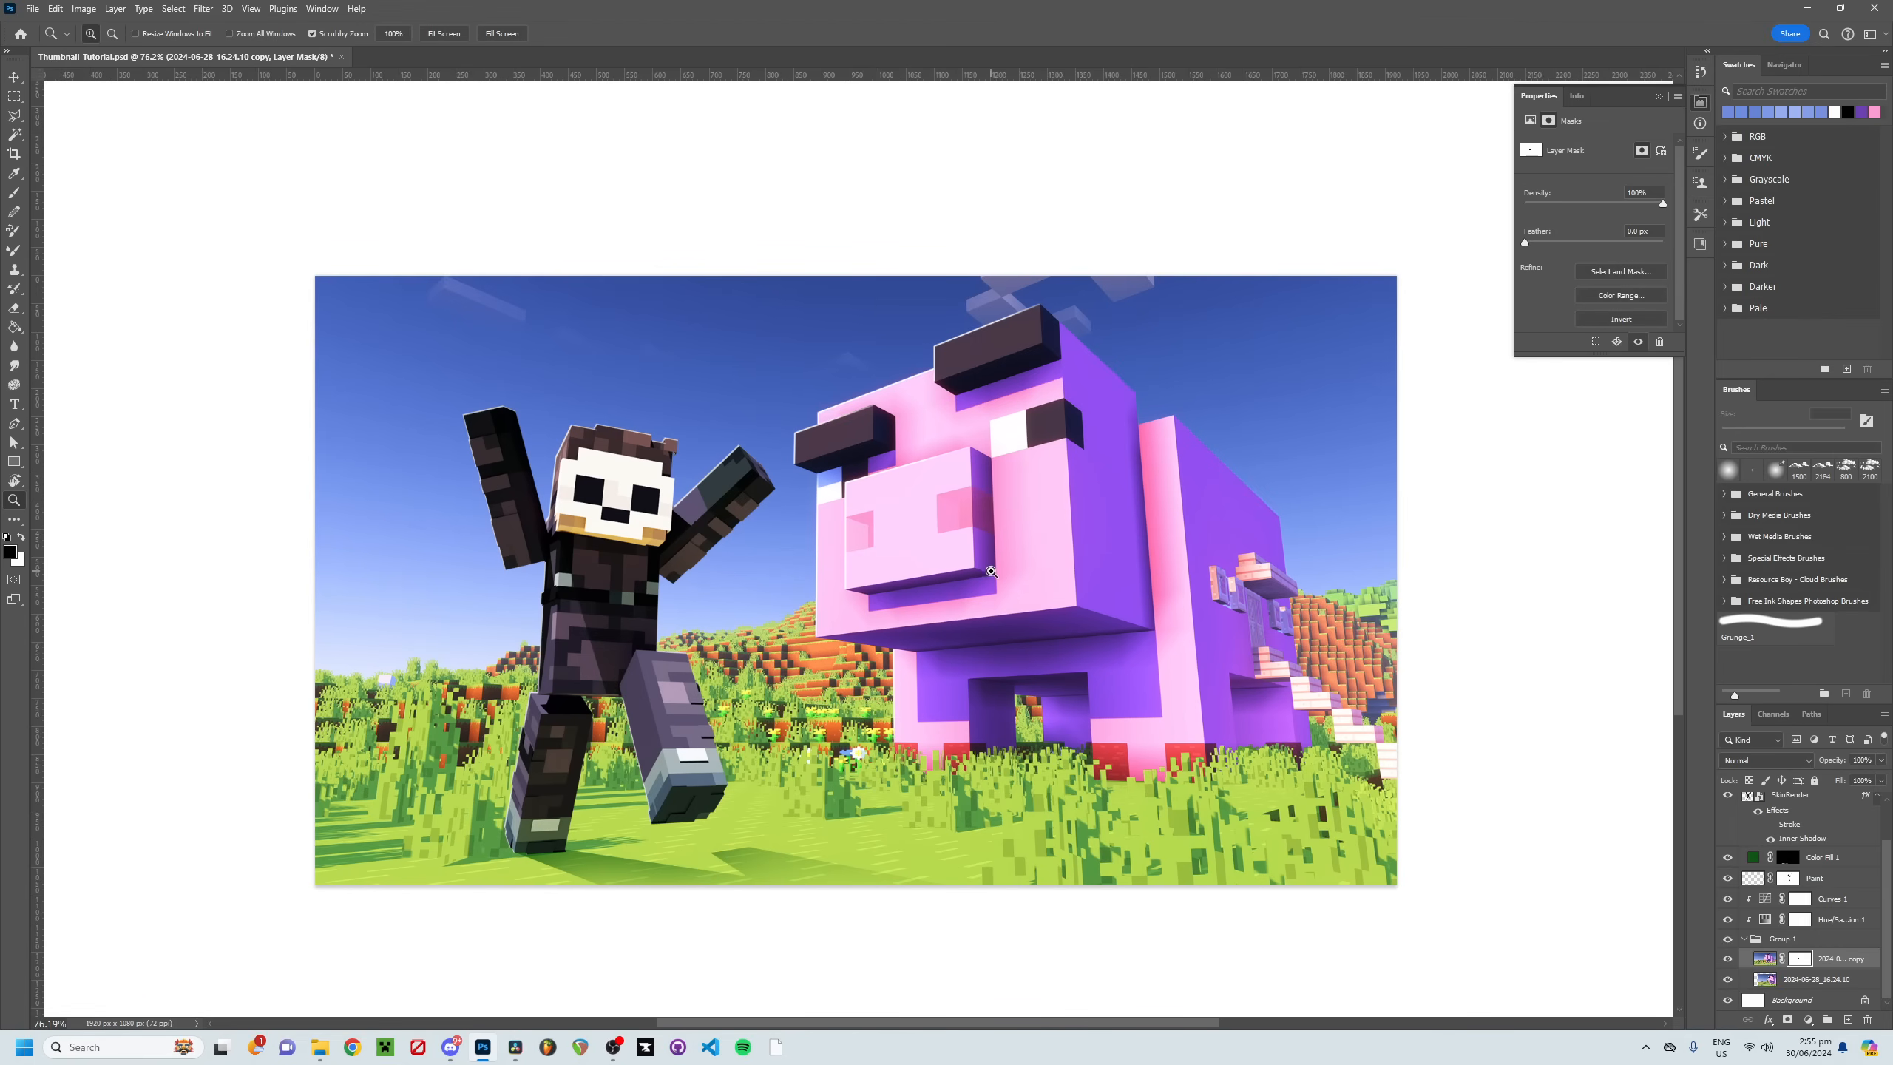
left_click(1048, 561, "alt")
left_click_drag(1047, 561, 1043, 557)
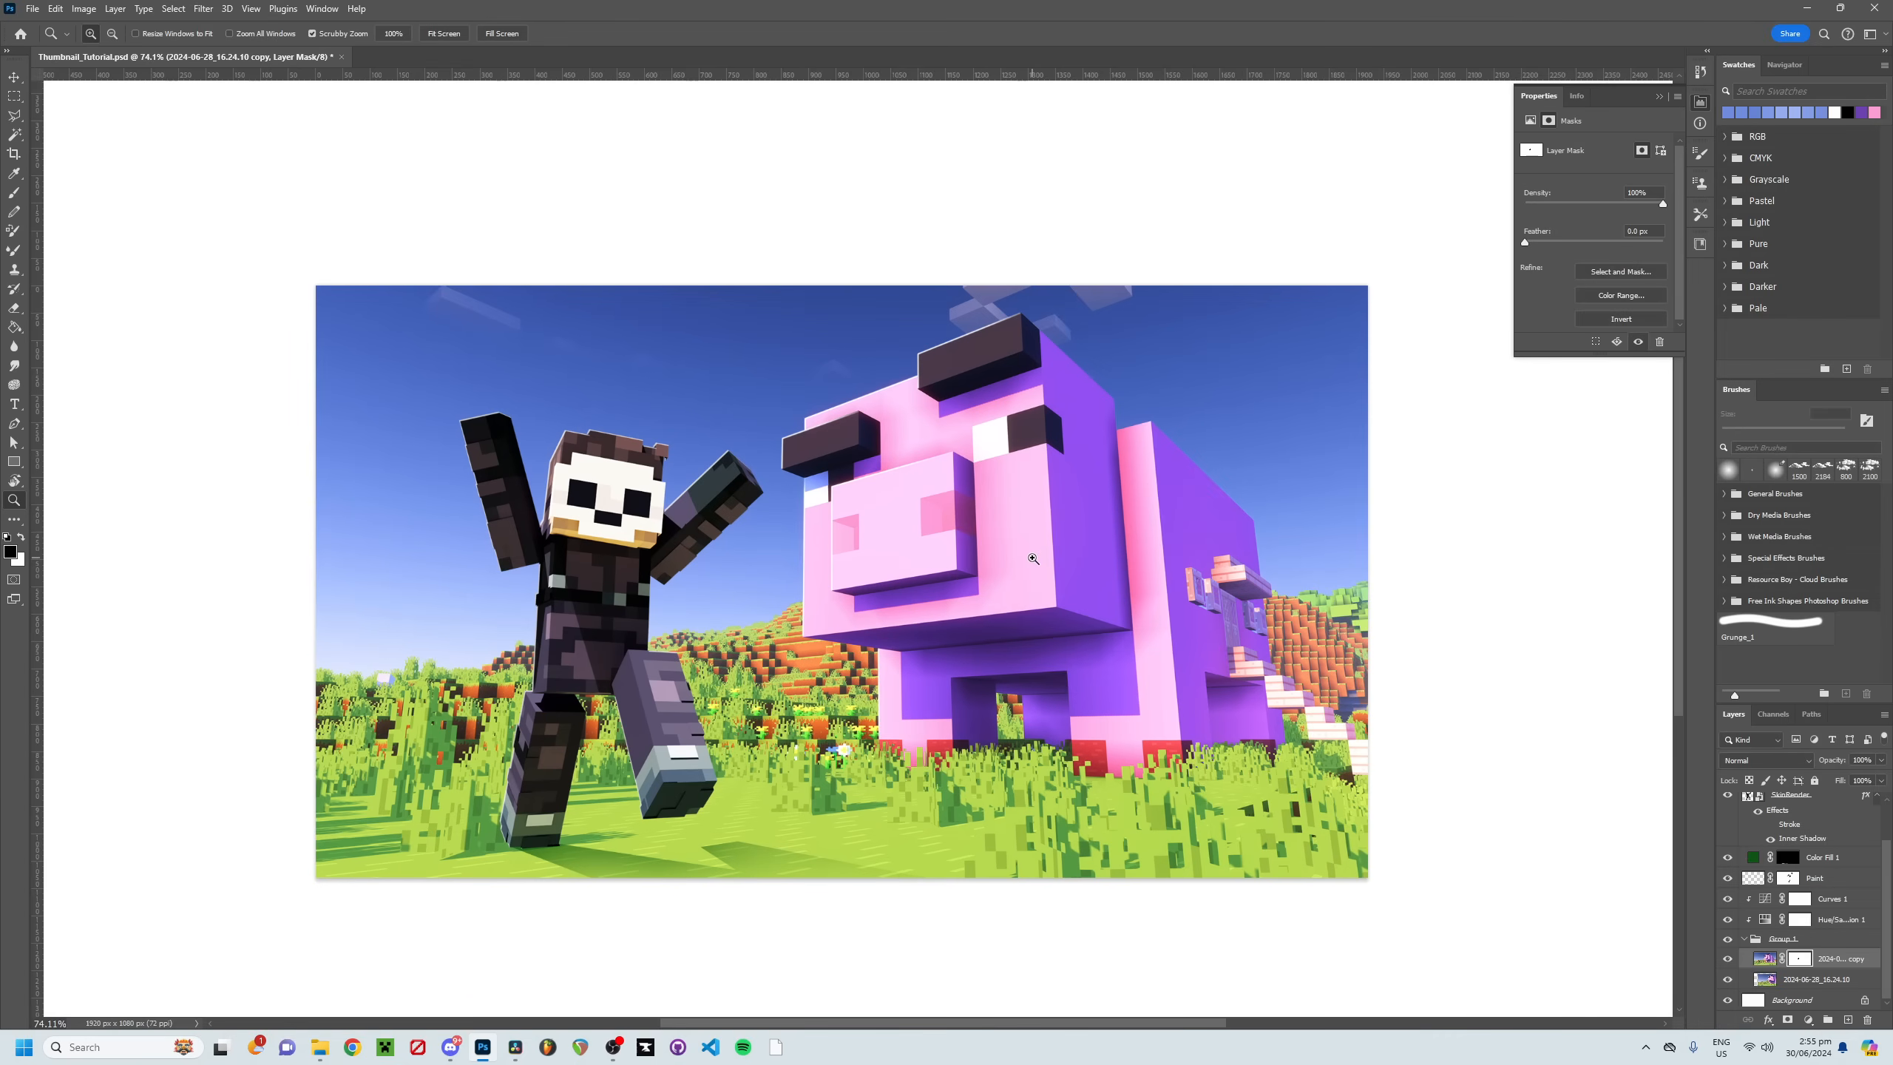
scroll(959, 546, "down", 4, "alt")
scroll(961, 546, "up", 2, "alt")
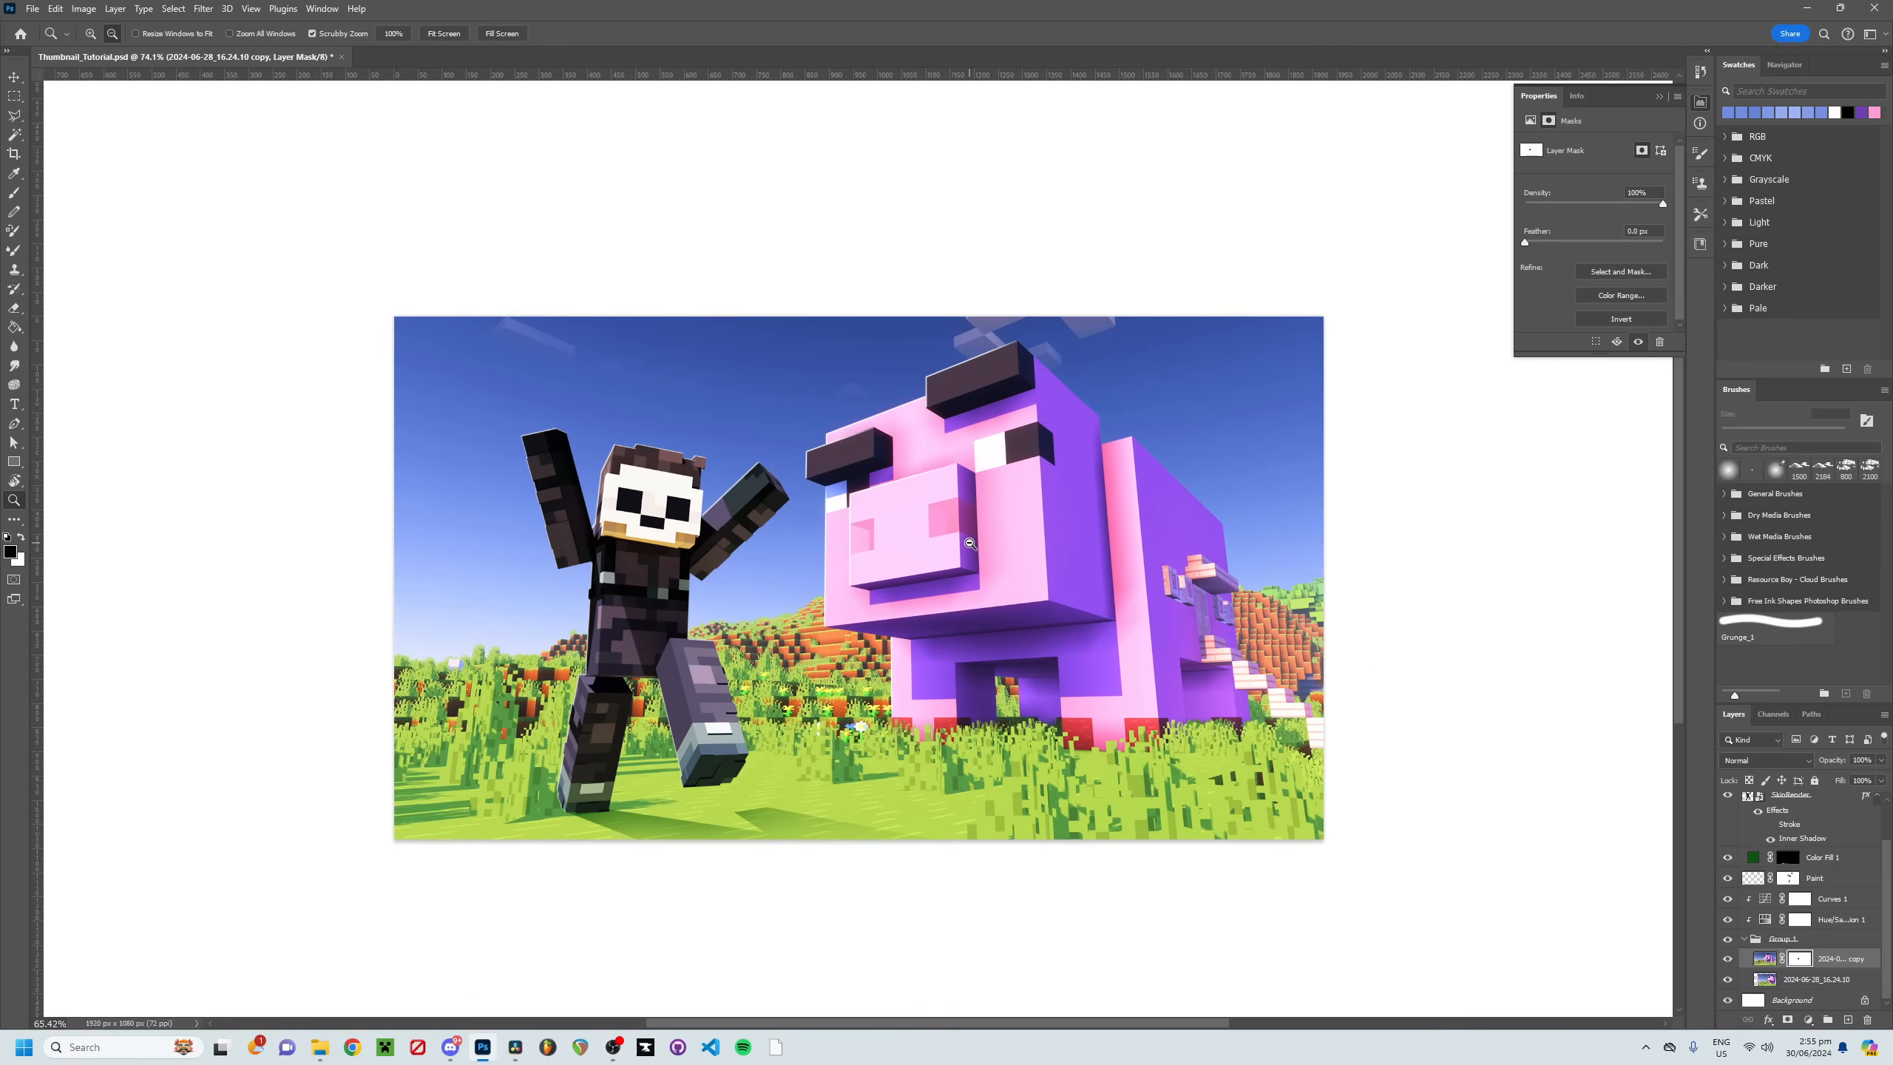
left_click_drag(1025, 563, 1010, 548)
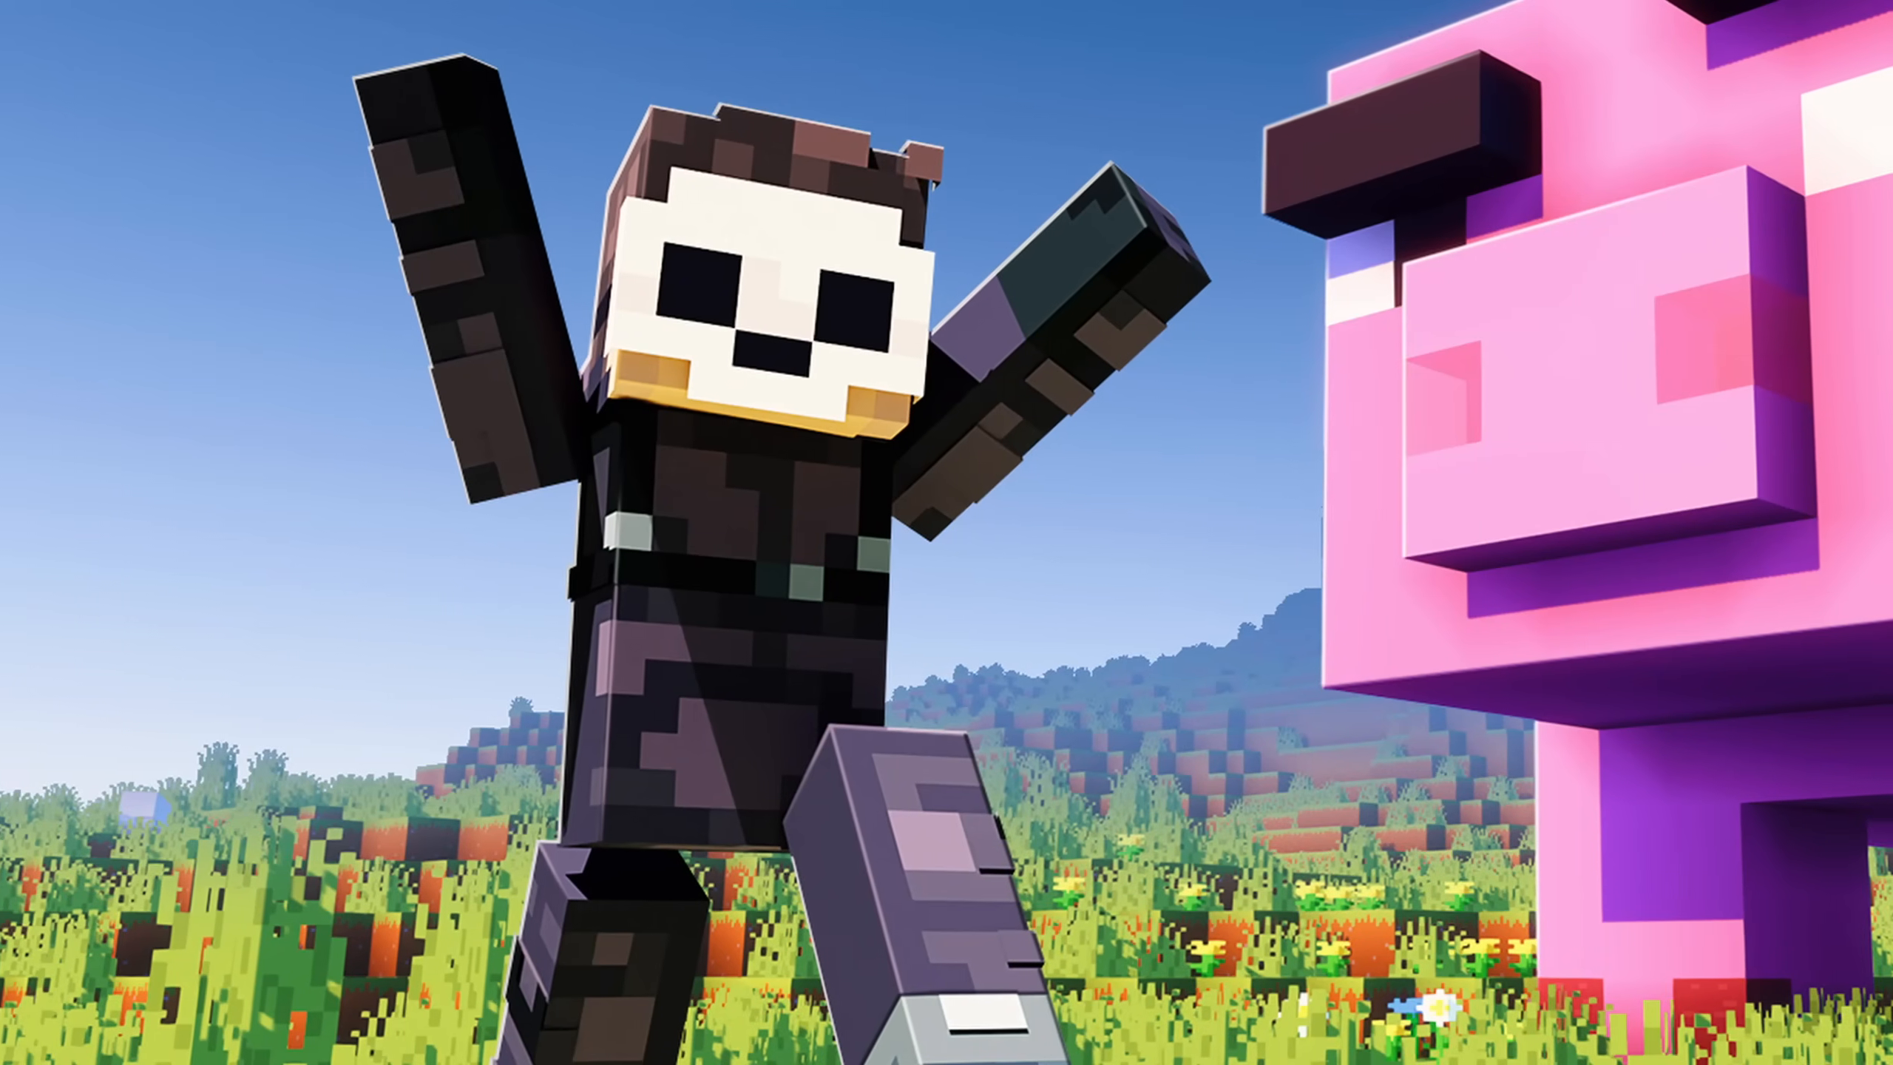